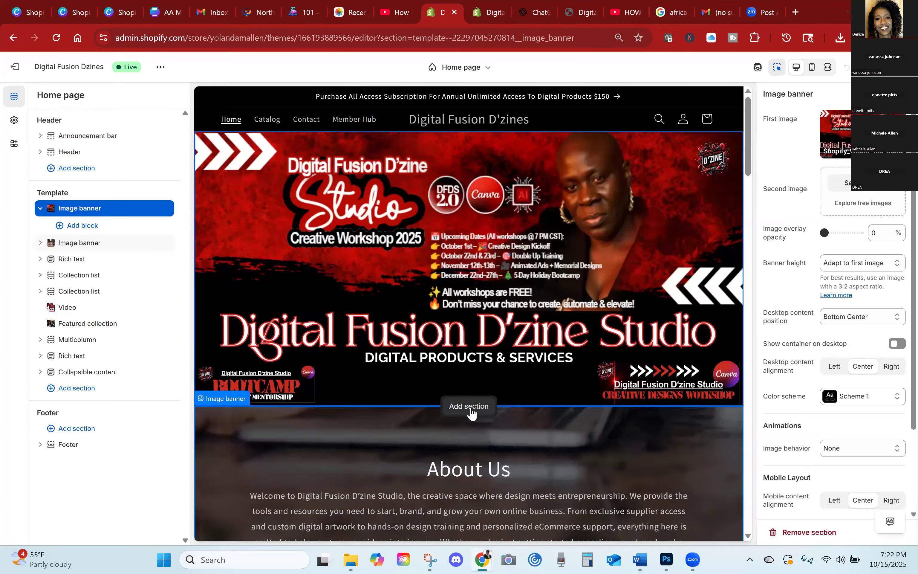
Add an Image banner section directly below the existing top image banner on the home page
left_click(469, 406)
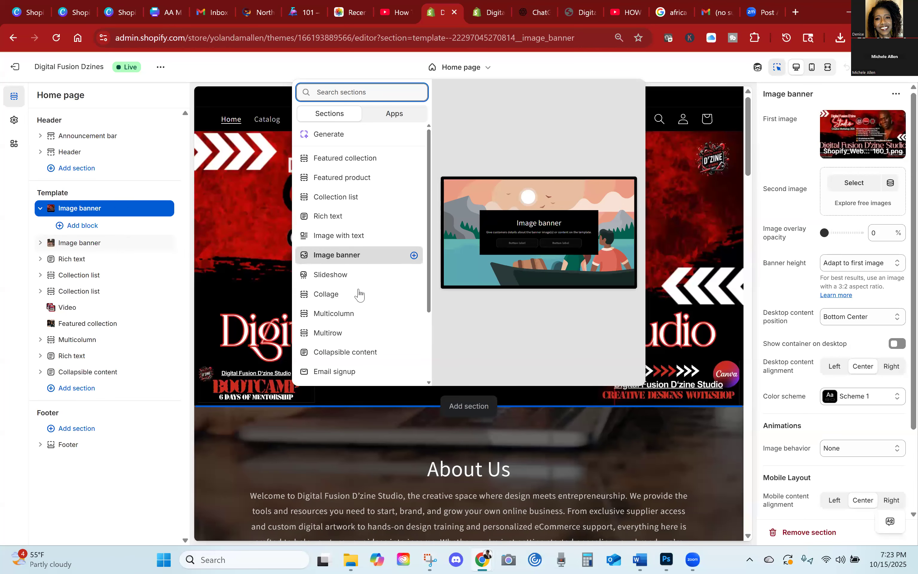
left_click(360, 257)
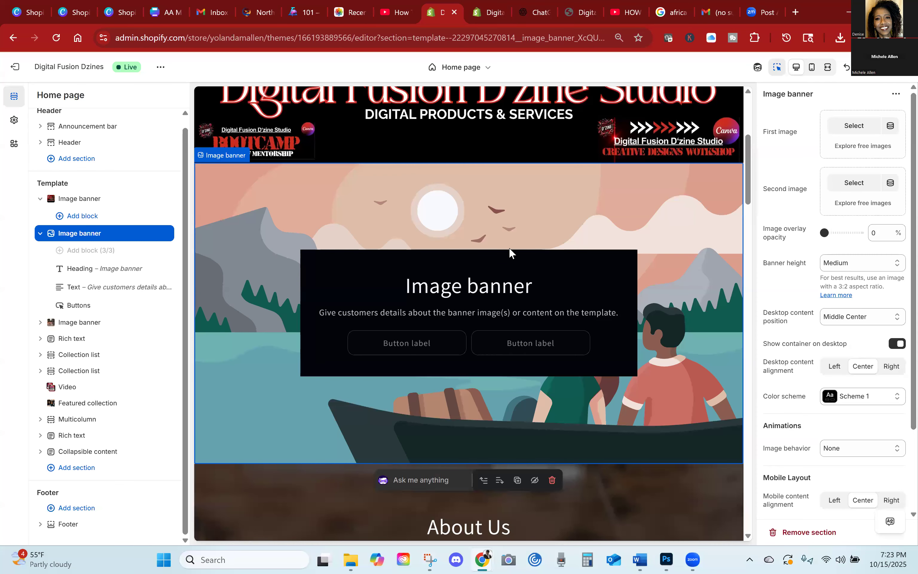
scroll(573, 314, "up", 5)
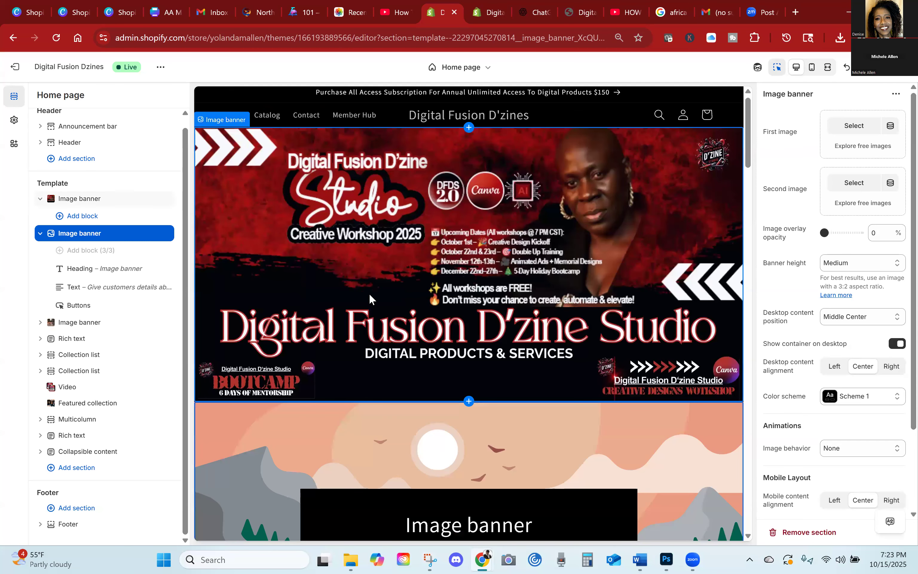
scroll(471, 344, "down", 4)
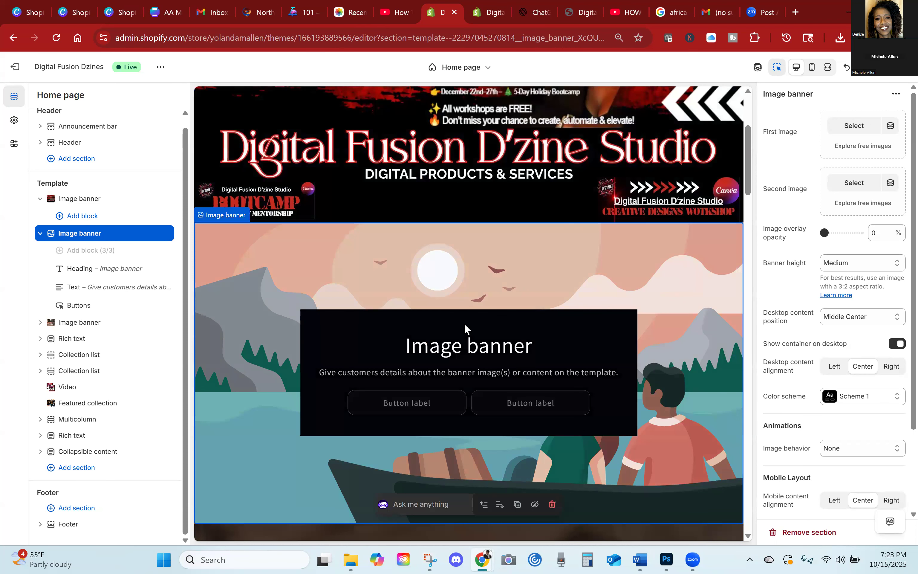
left_click(808, 531)
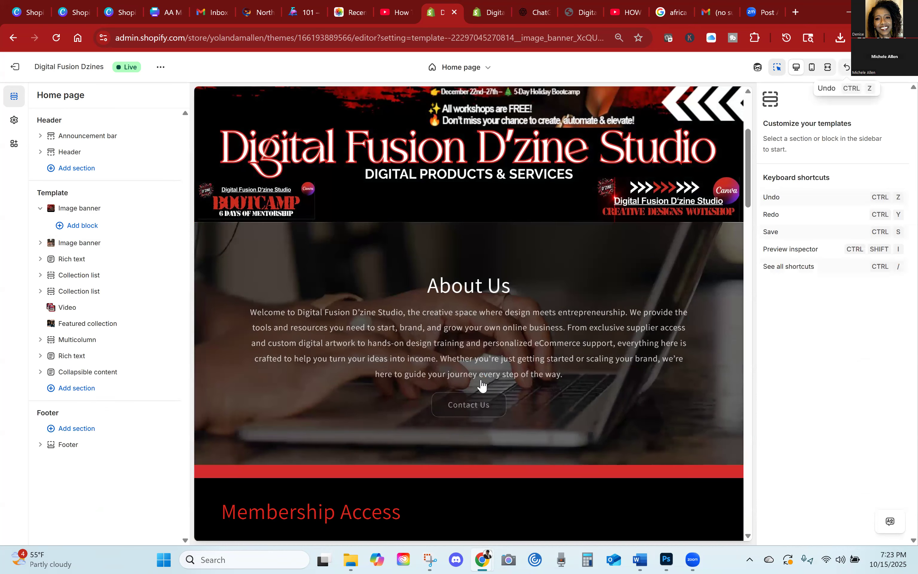
key("ctrl+z")
Remove the buttons, text and heading blocks from the new image banner section
left_click(524, 348)
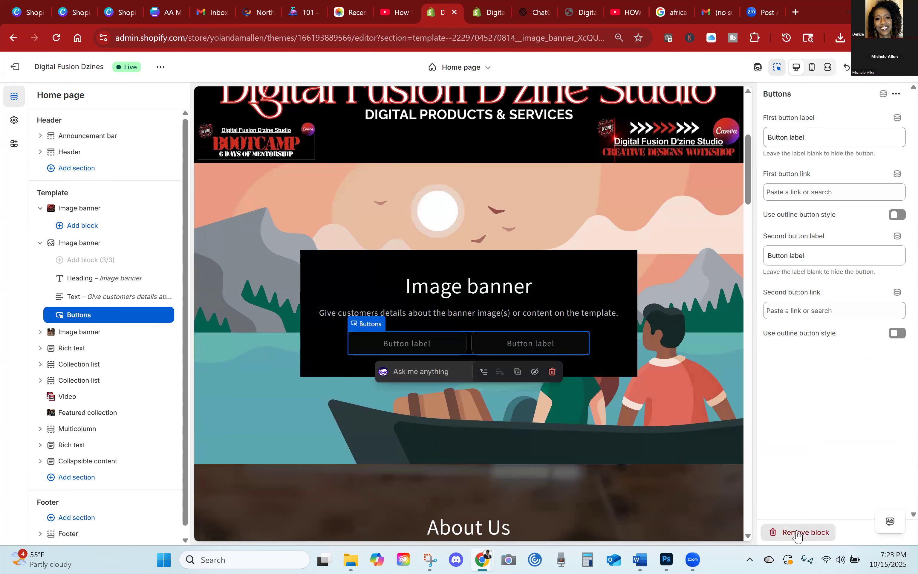
left_click(797, 532)
left_click(501, 334)
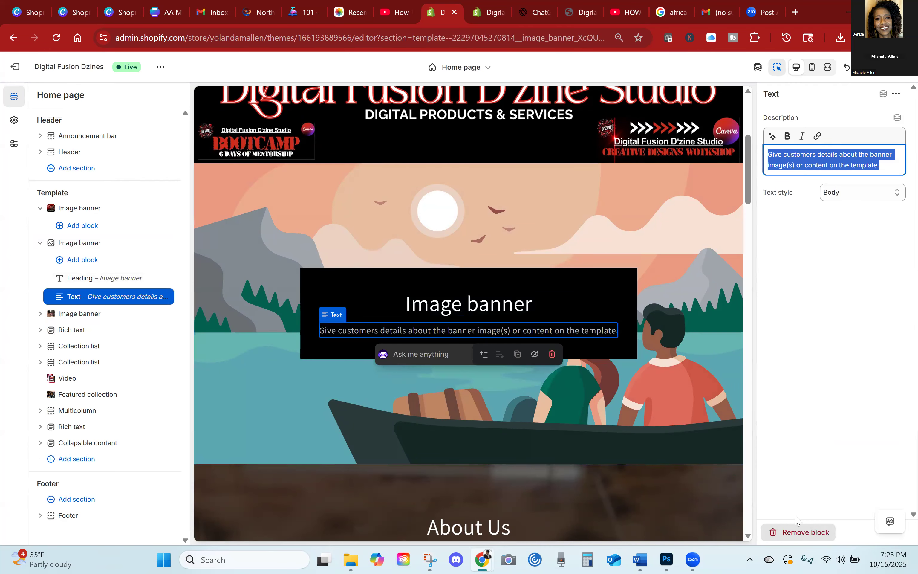
left_click(795, 531)
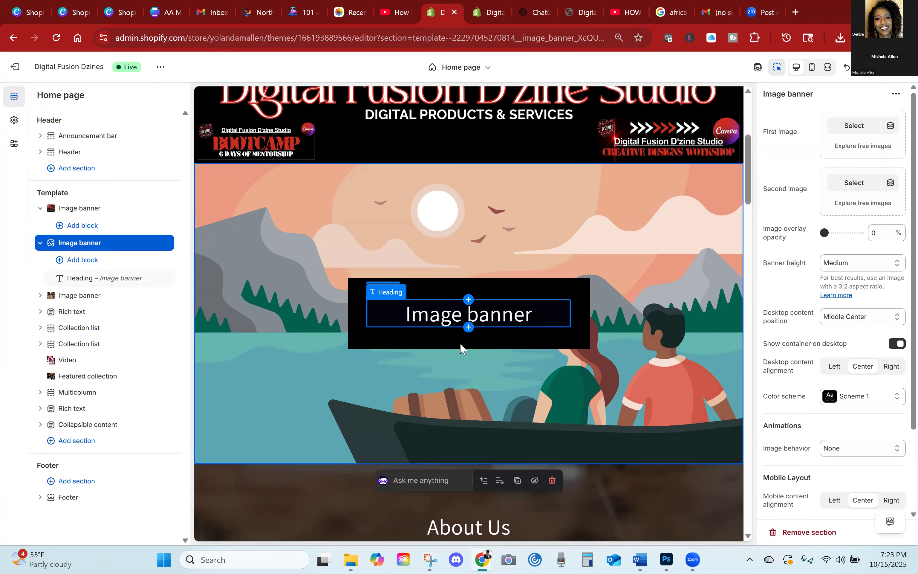
left_click(470, 317)
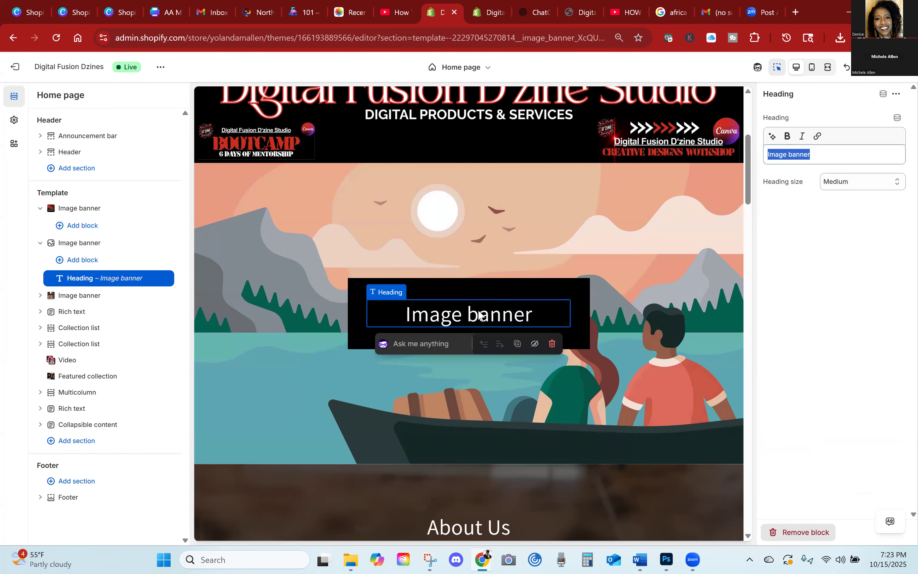
key("Delete")
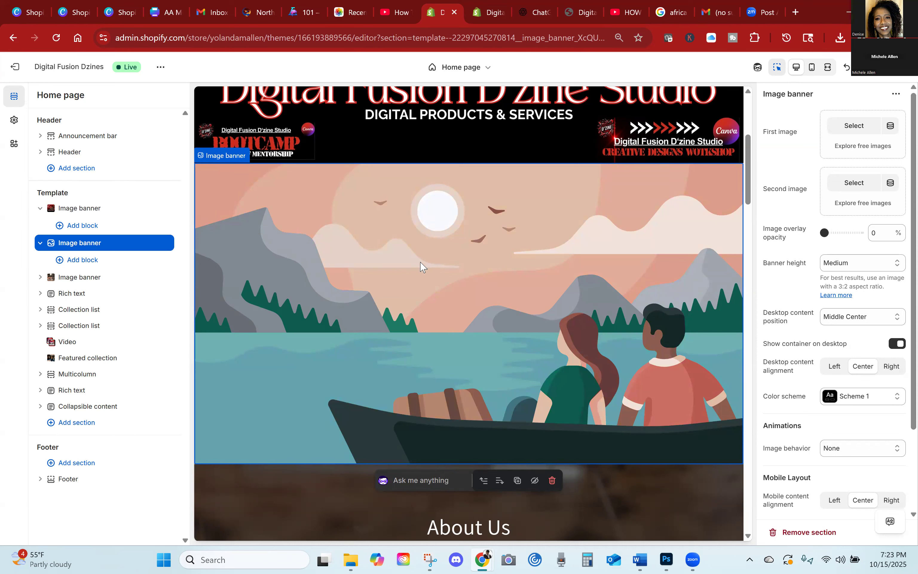
Upload a Playful_3-year-old girl image from the midjourney_session folder through the new banner's first image picker
mouse_move(150, 249)
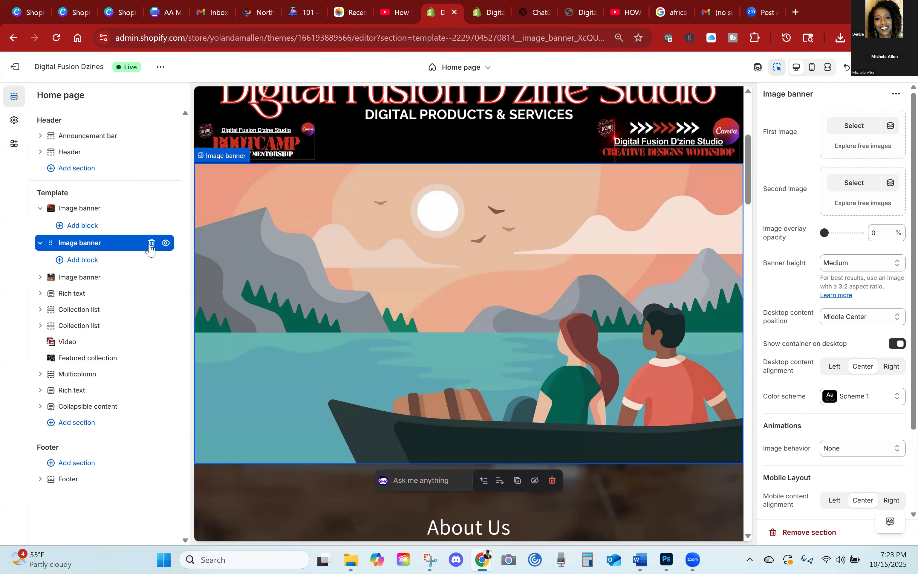
left_click(849, 135)
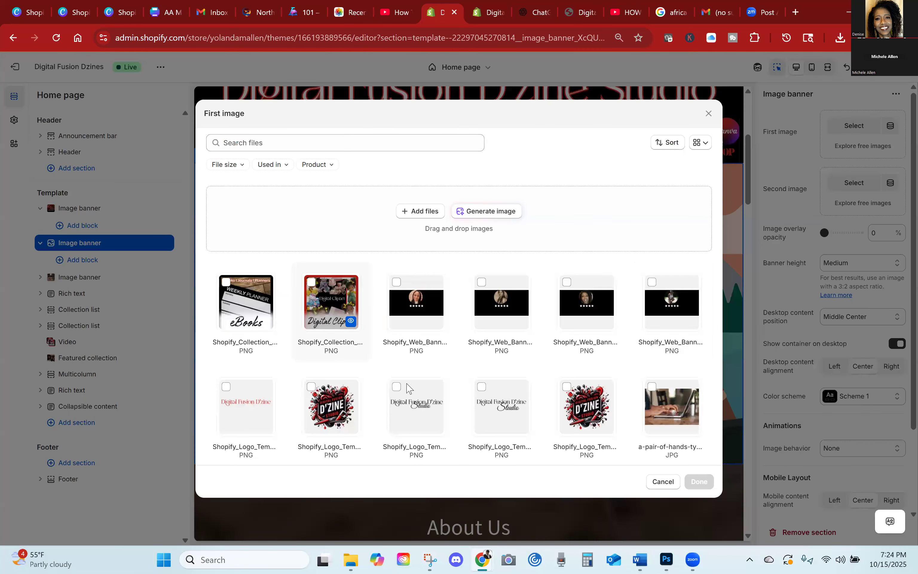
scroll(405, 391, "down", 3)
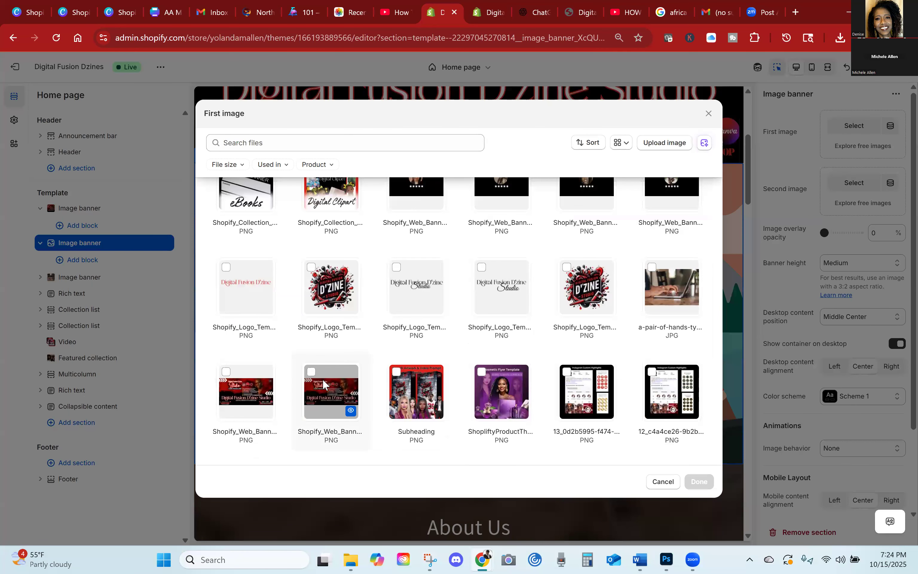
scroll(417, 289, "up", 5)
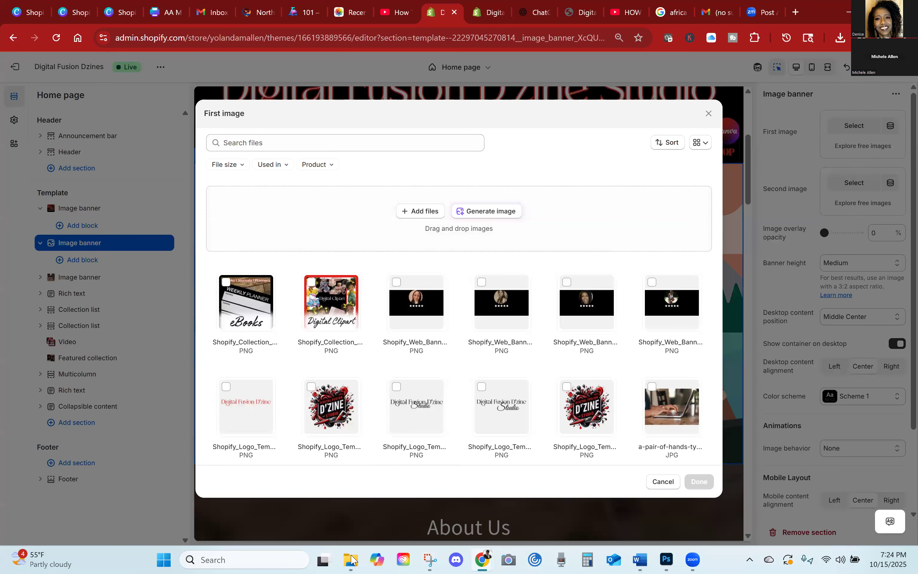
mouse_move(344, 559)
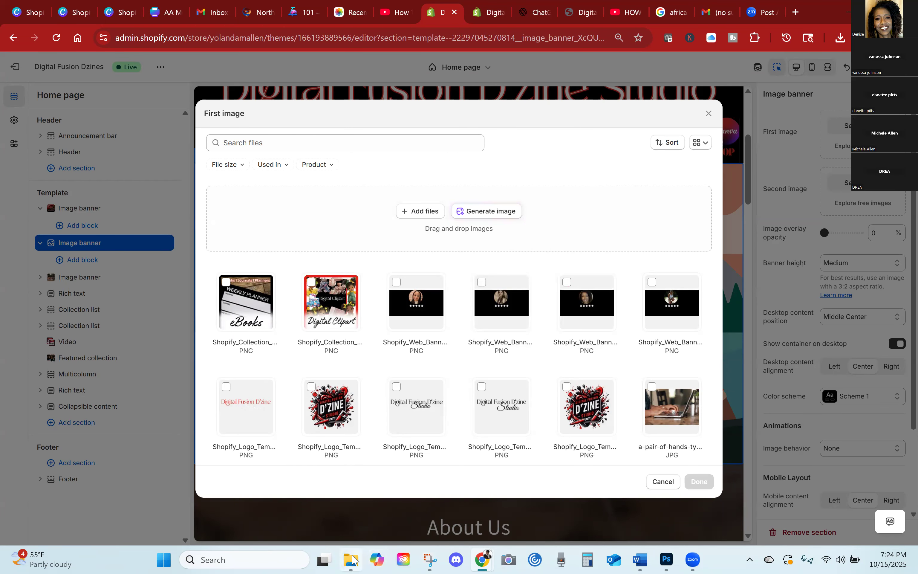
left_click(332, 502)
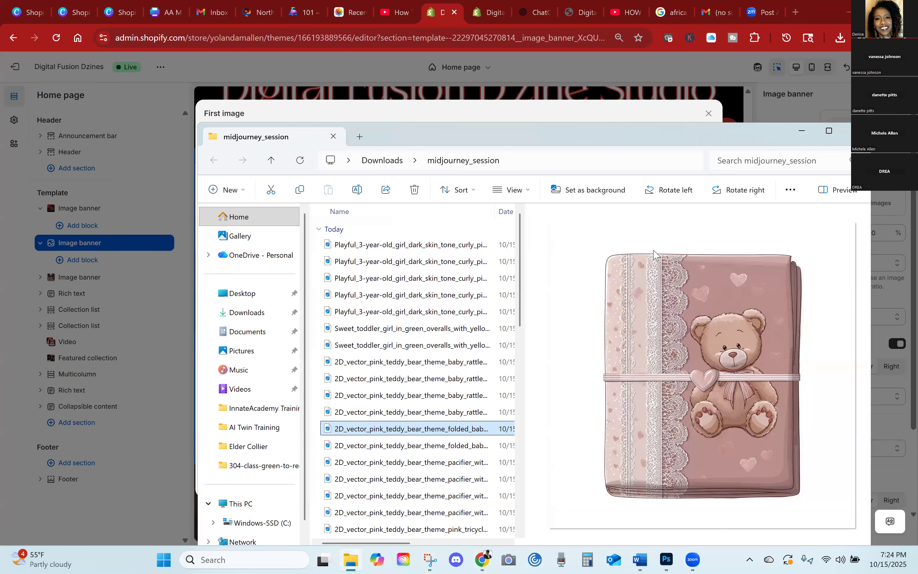
left_click_drag(392, 136, 653, 182)
left_click_drag(626, 343, 365, 231)
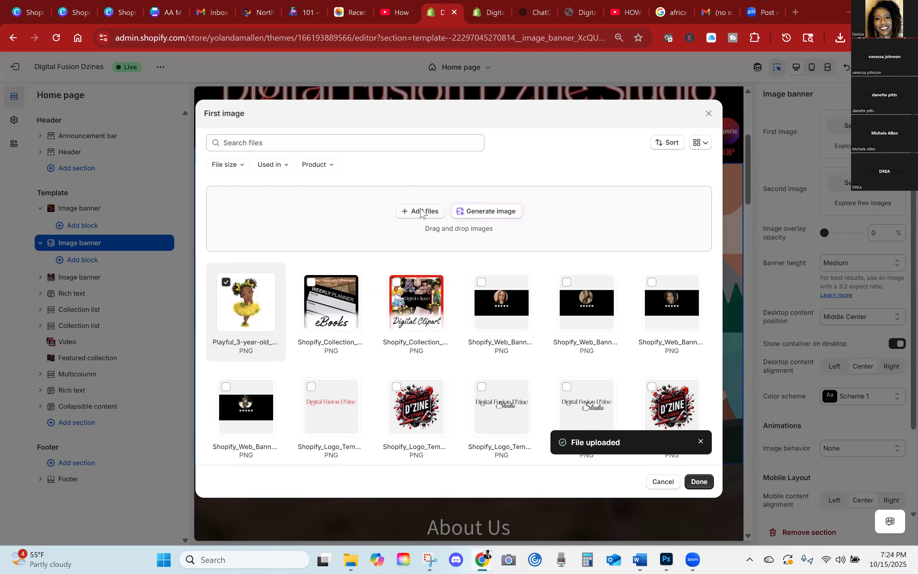
Upload Shopify Web Banner 4320x2160 (1) from the Downloads folder and choose it as the new banner's first image
left_click(422, 212)
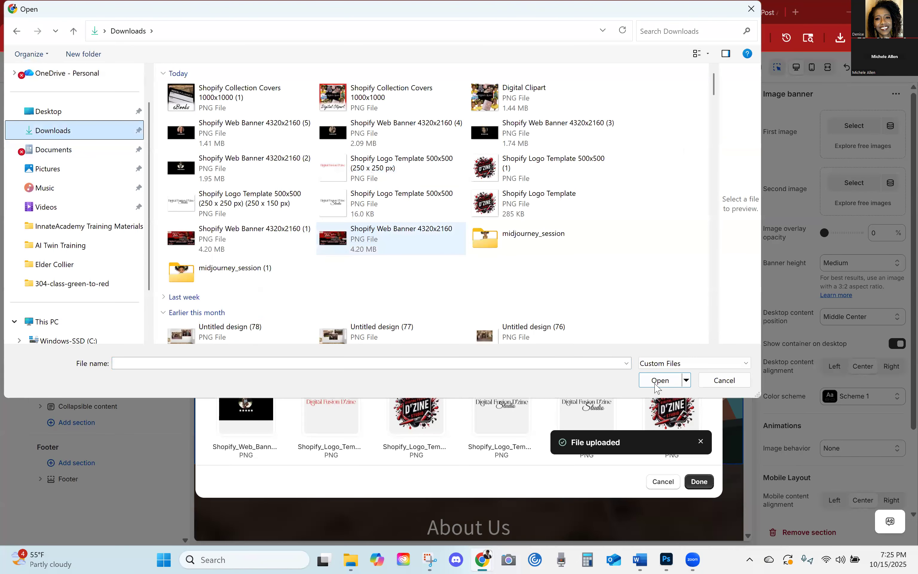
left_click(329, 250)
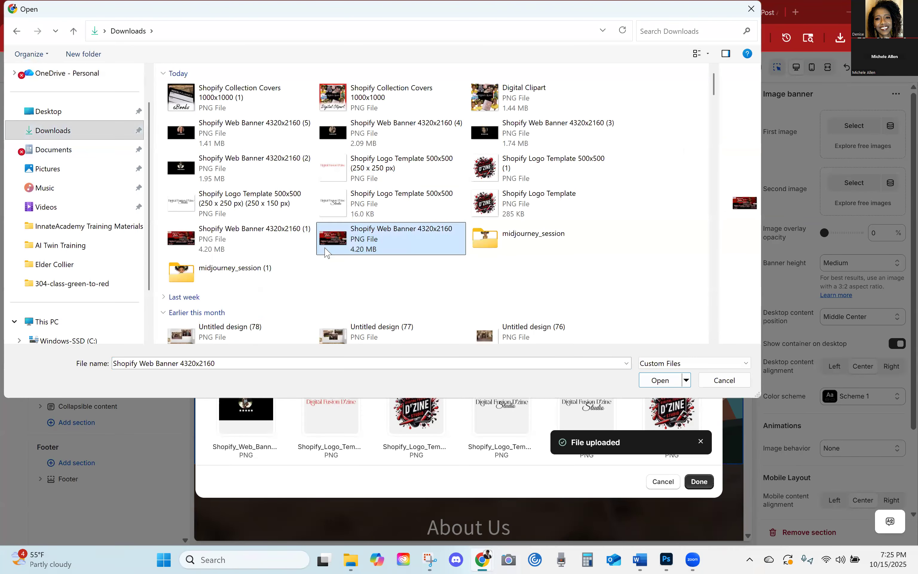
left_click(178, 242)
left_click(652, 381)
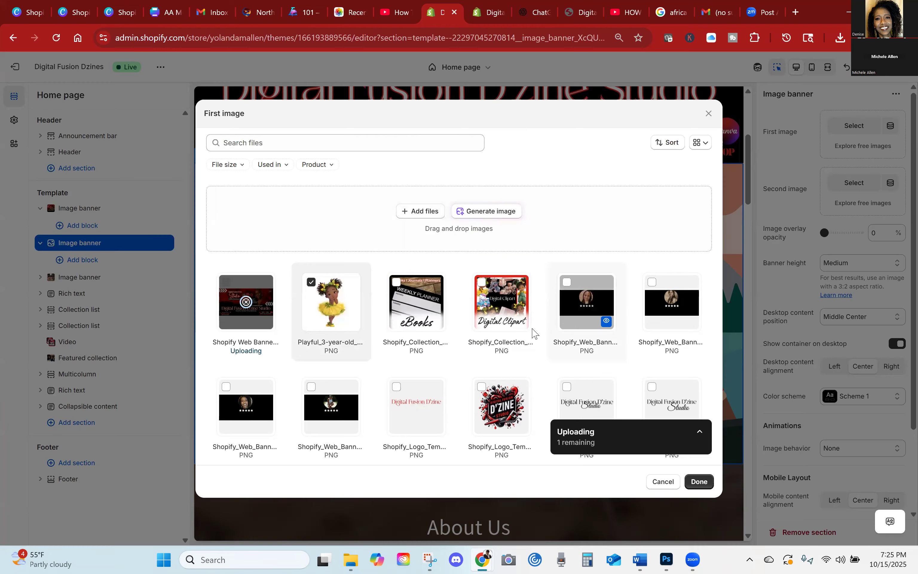
scroll(527, 340, "down", 8)
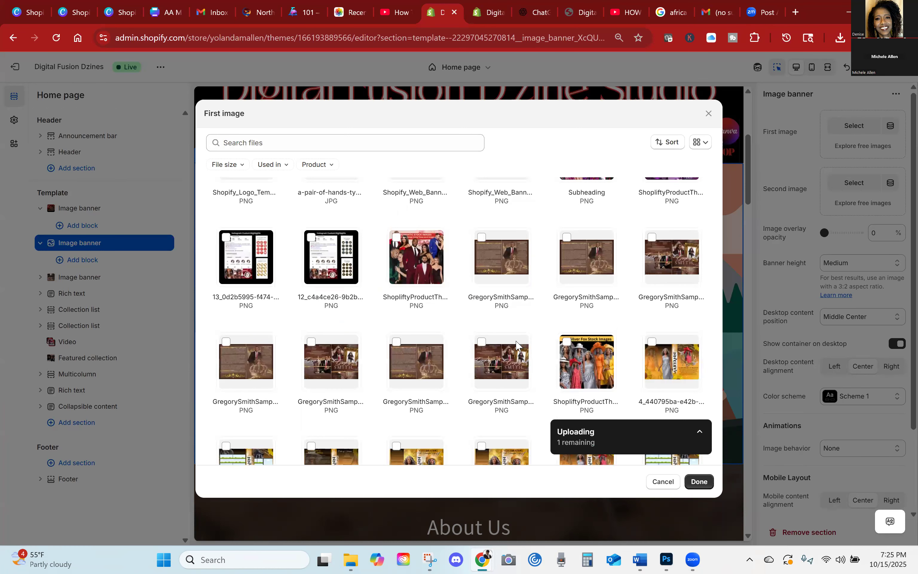
scroll(320, 343, "down", 5)
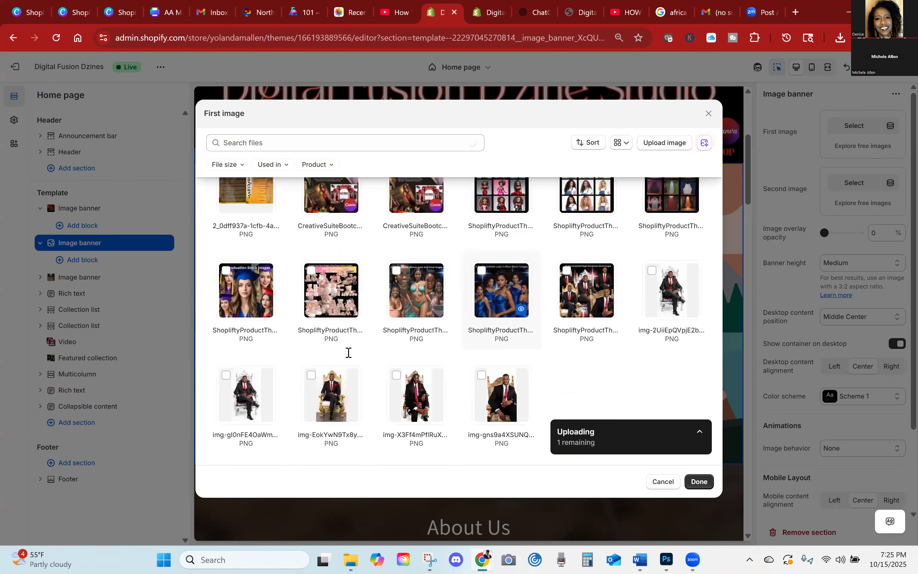
scroll(246, 334, "up", 15)
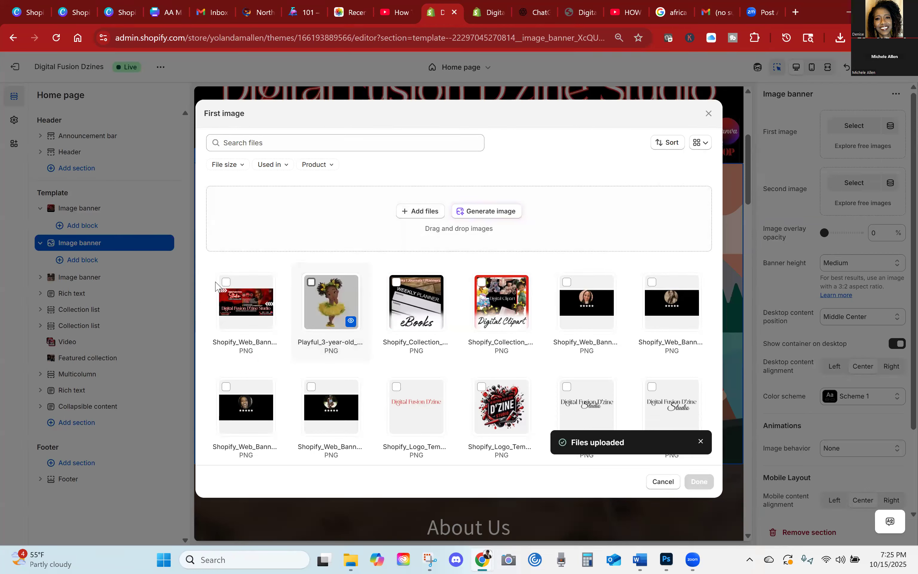
left_click(226, 282)
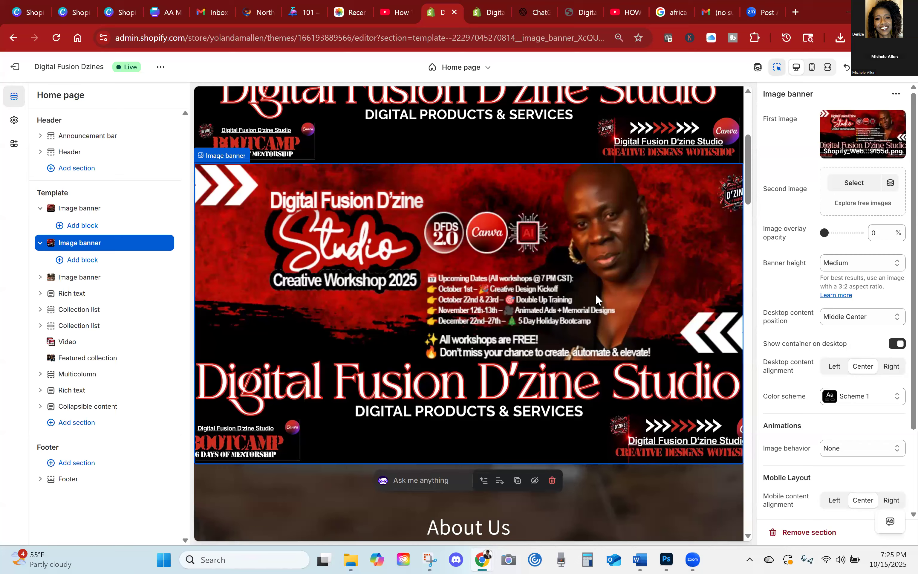
left_click(846, 451)
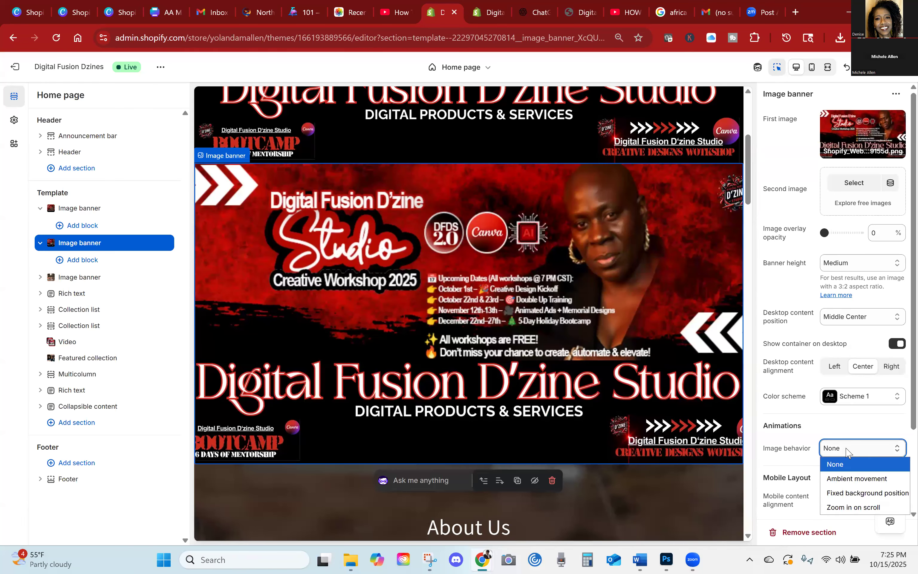
left_click(866, 319)
left_click(866, 319)
left_click(866, 319)
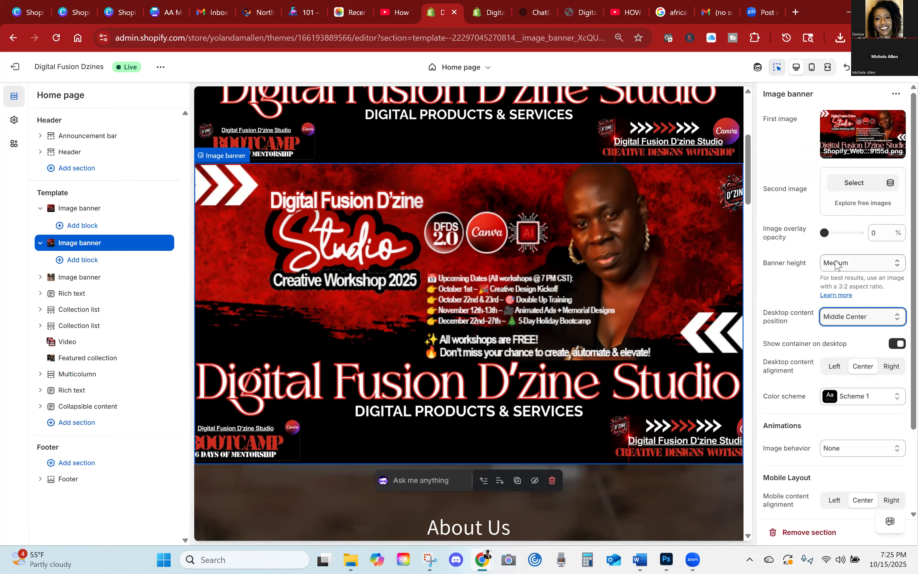
Set the new image banner's height to Adapt to first image
left_click(836, 263)
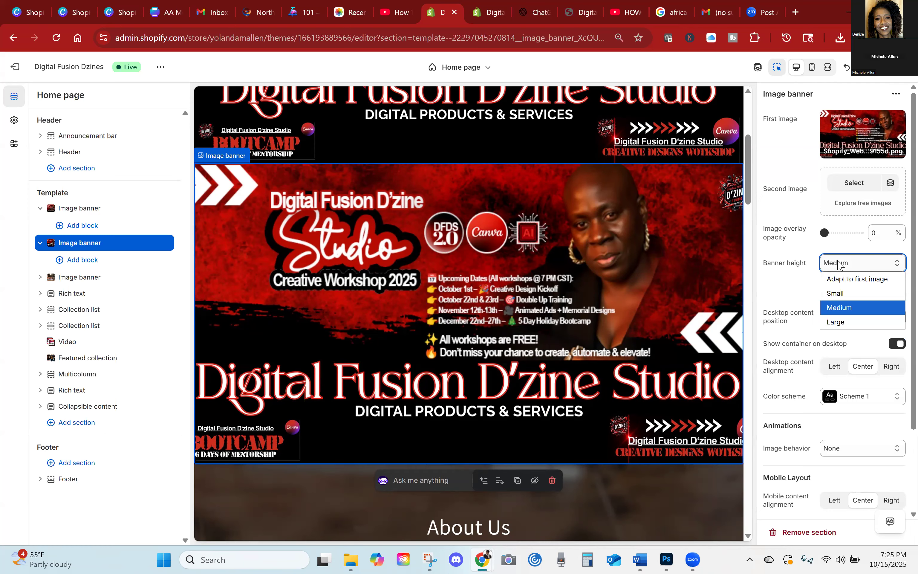
left_click(837, 264)
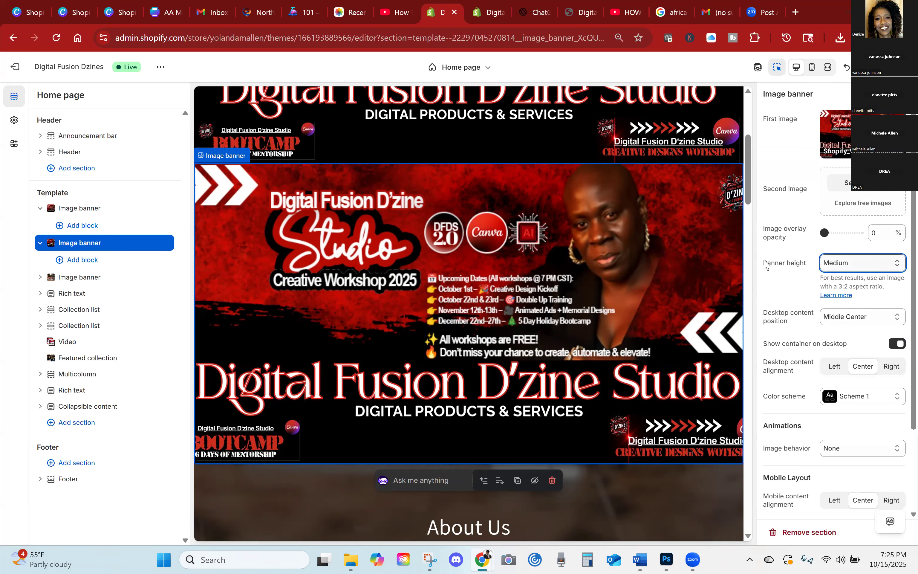
left_click(838, 264)
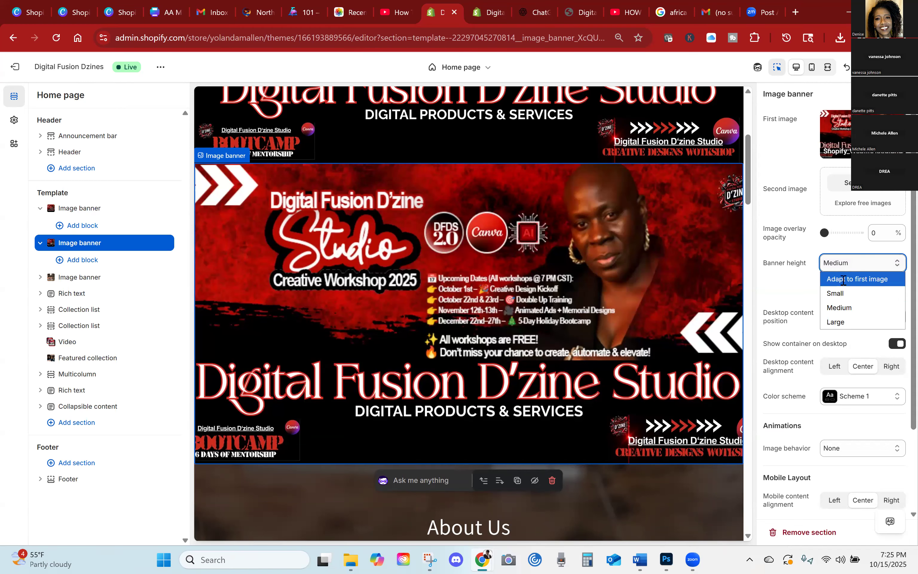
left_click(842, 281)
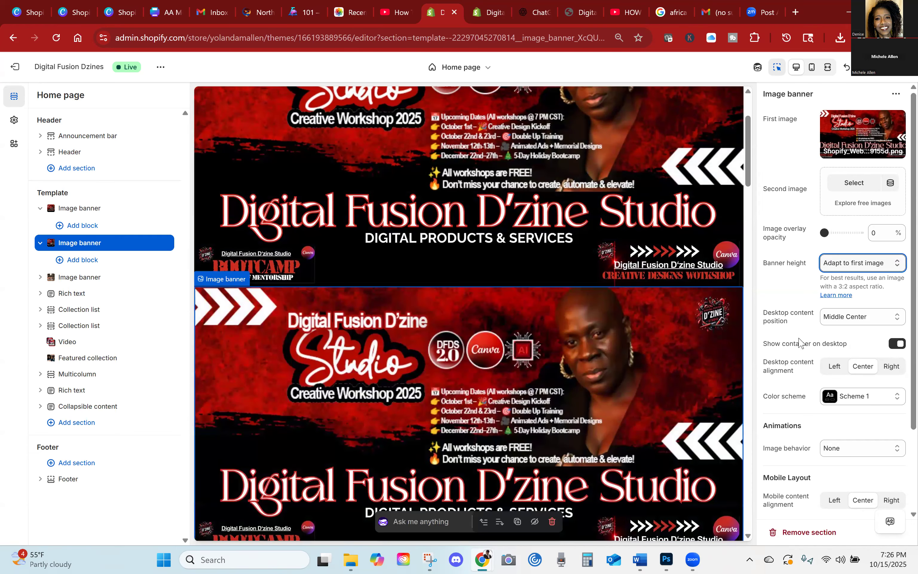
Try the Small, Medium and Large banner heights on the new banner and return it to Adapt to first image
left_click(852, 266)
left_click(855, 298)
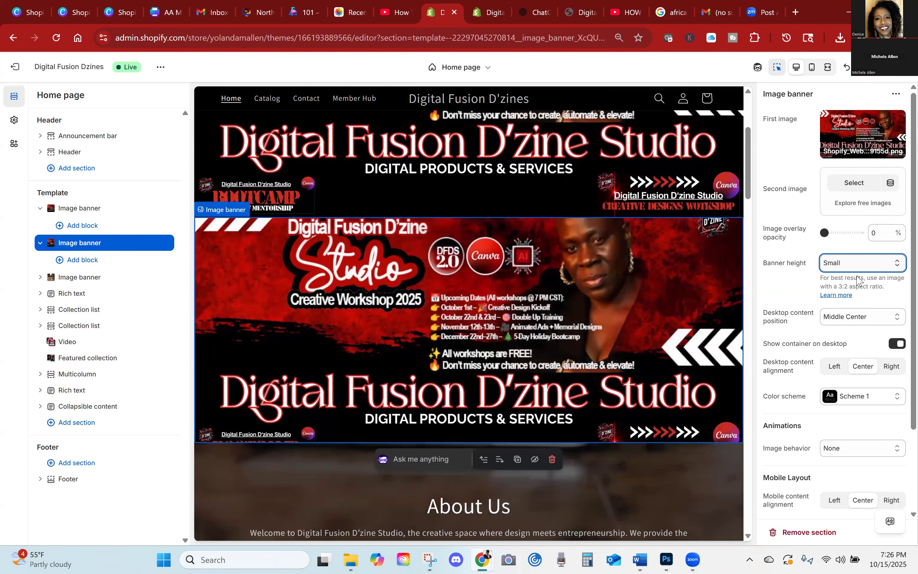
left_click(858, 266)
left_click(848, 311)
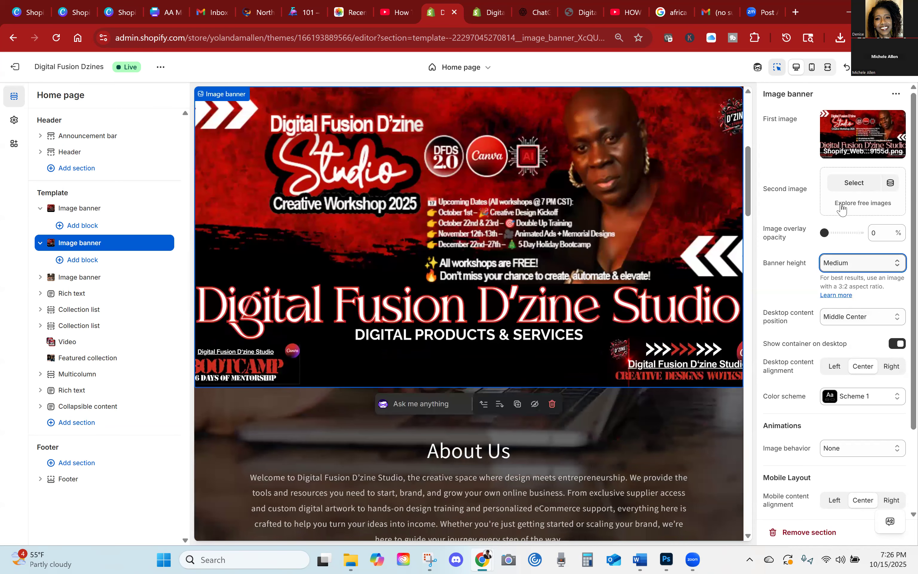
left_click(848, 267)
left_click(849, 331)
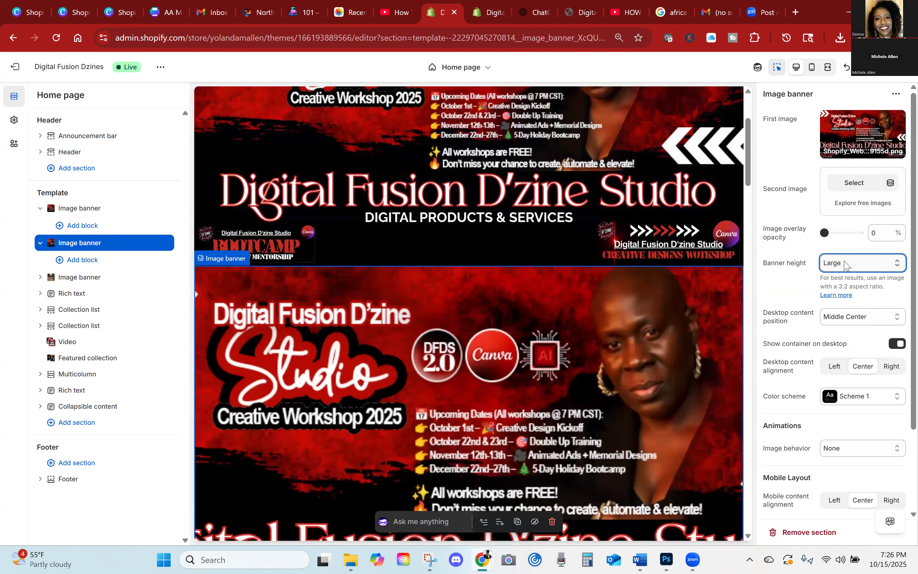
left_click(845, 263)
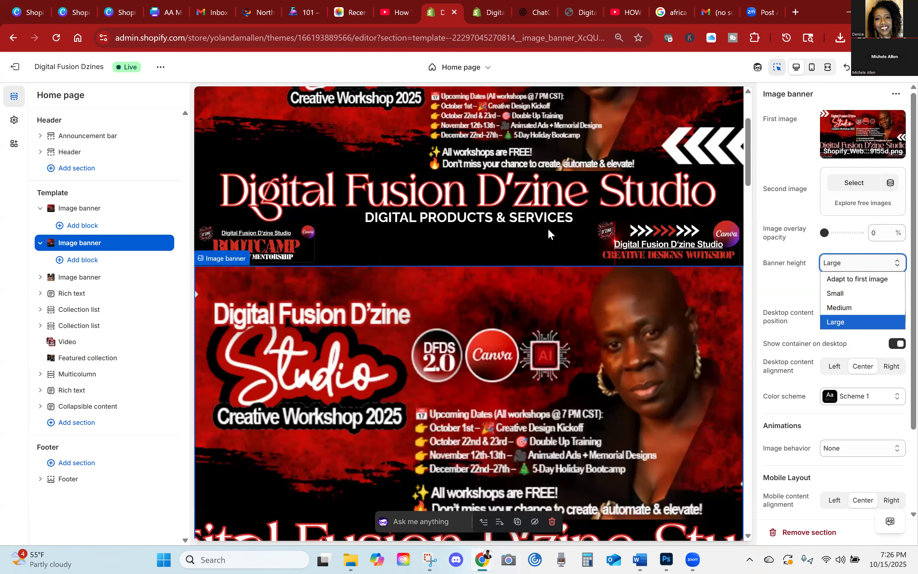
left_click(846, 279)
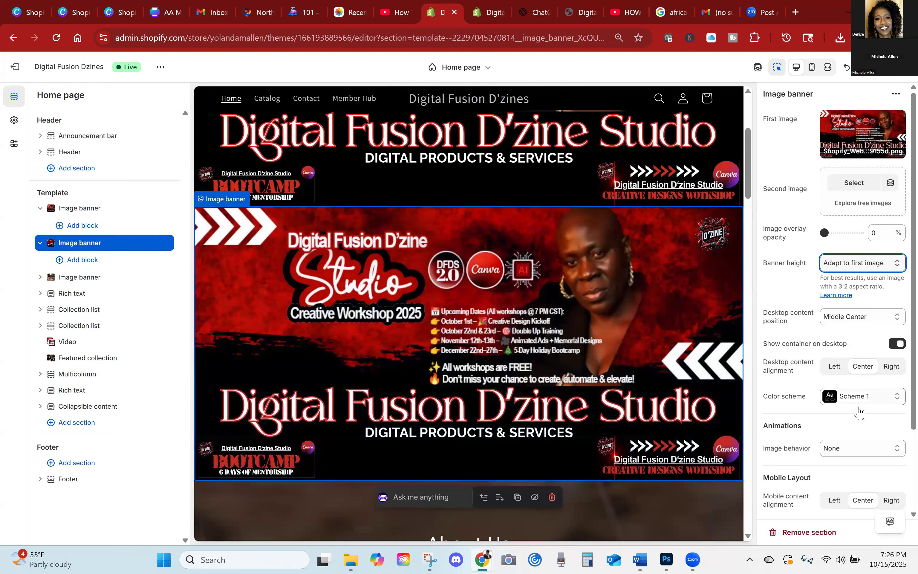
Remove the second image banner section from the home page template
scroll(864, 432, "down", 3)
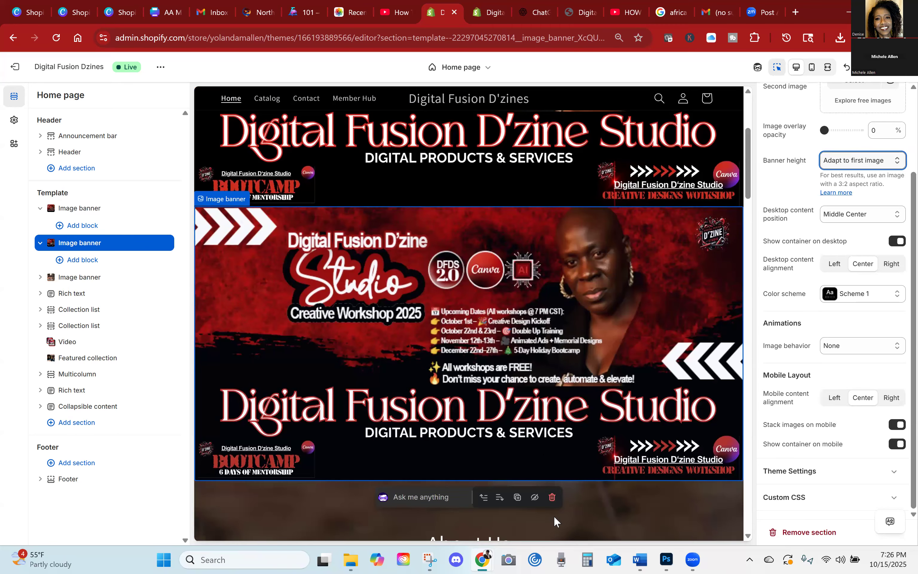
left_click(561, 429)
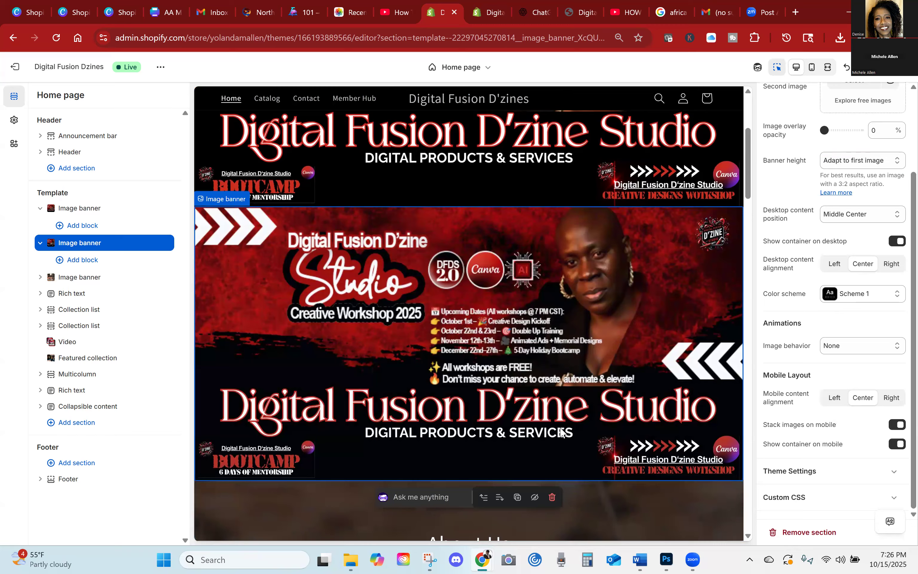
left_click(809, 533)
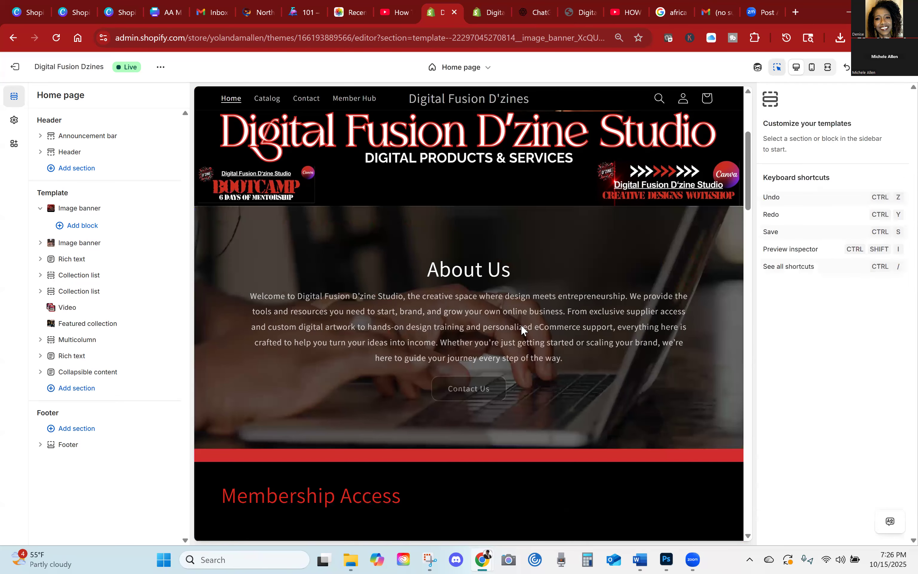
Add a new Image banner section directly below the home page's first image banner
scroll(484, 187, "up", 4)
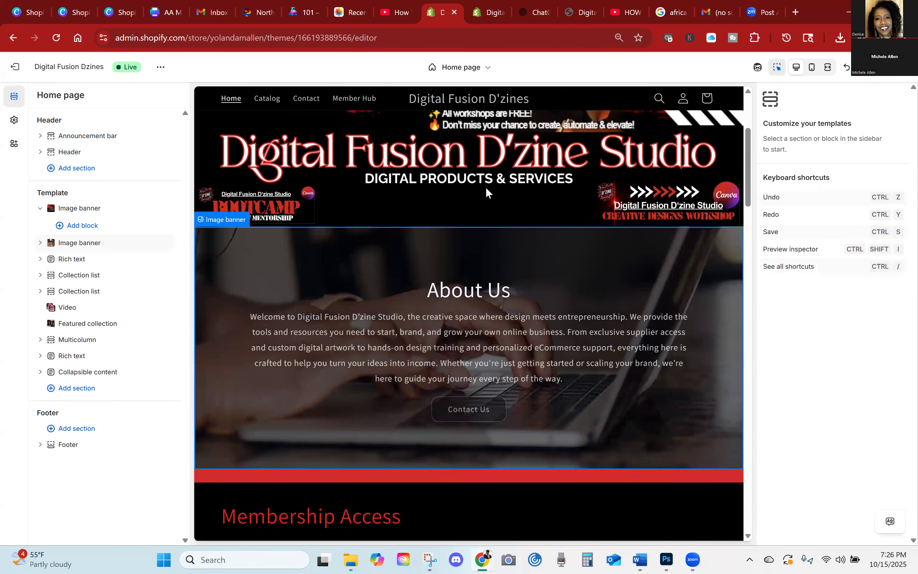
scroll(391, 223, "up", 2)
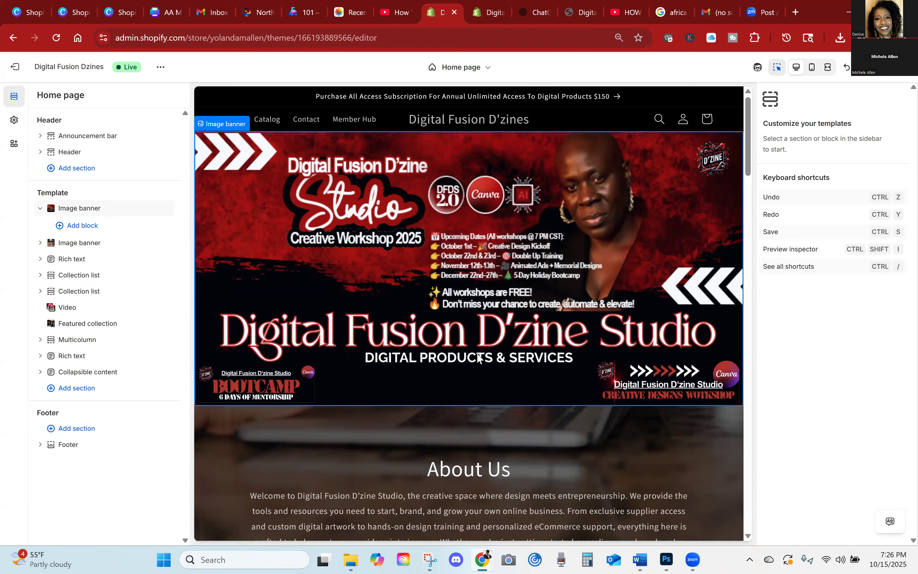
mouse_move(468, 411)
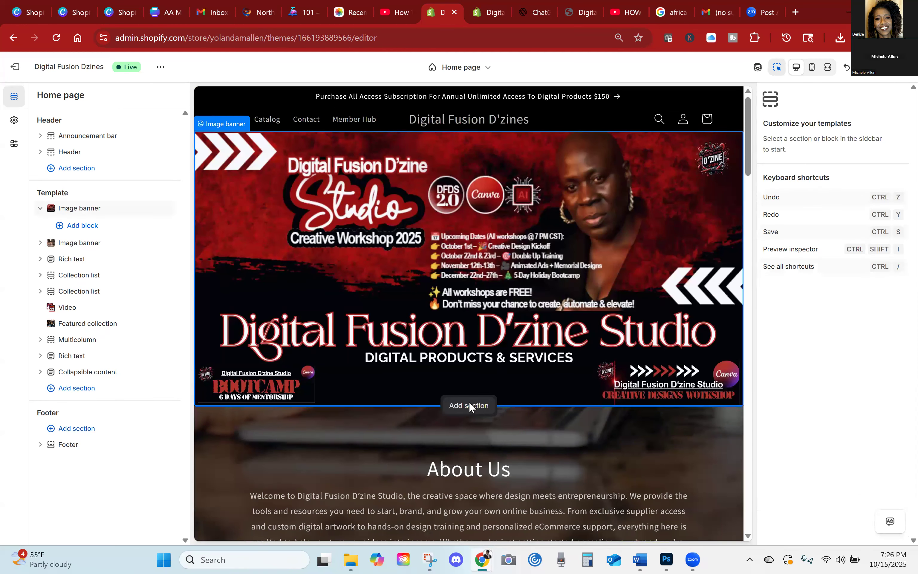
left_click(469, 404)
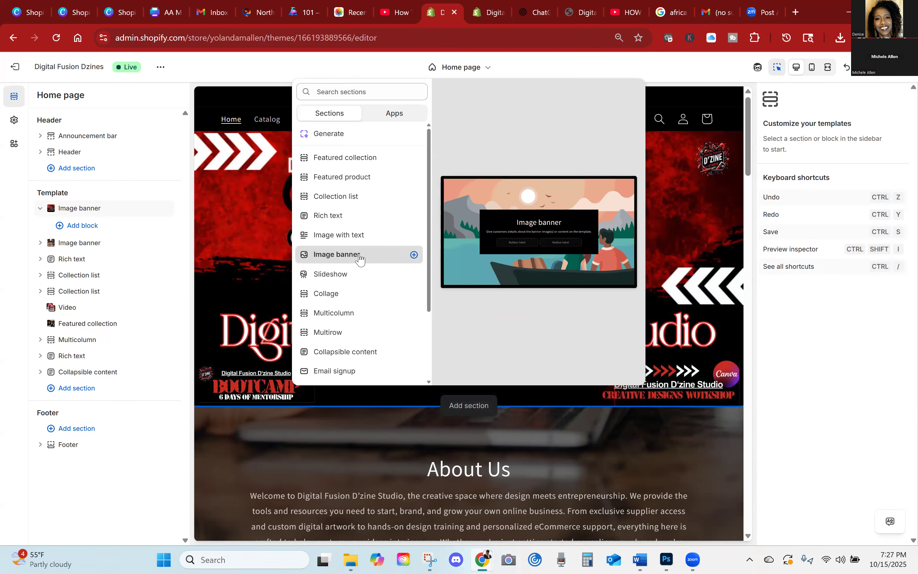
left_click(359, 255)
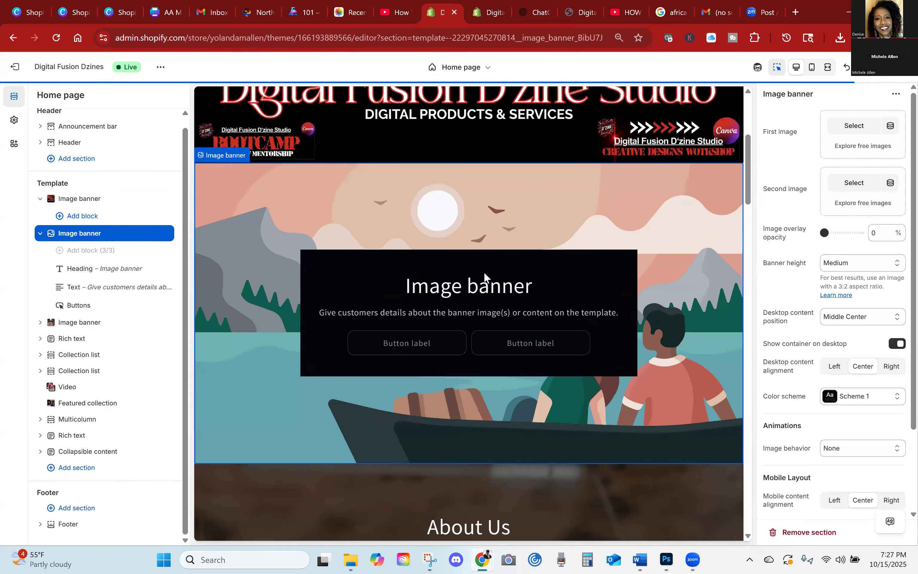
Remove the heading, text and buttons blocks from the new image banner
left_click(598, 292)
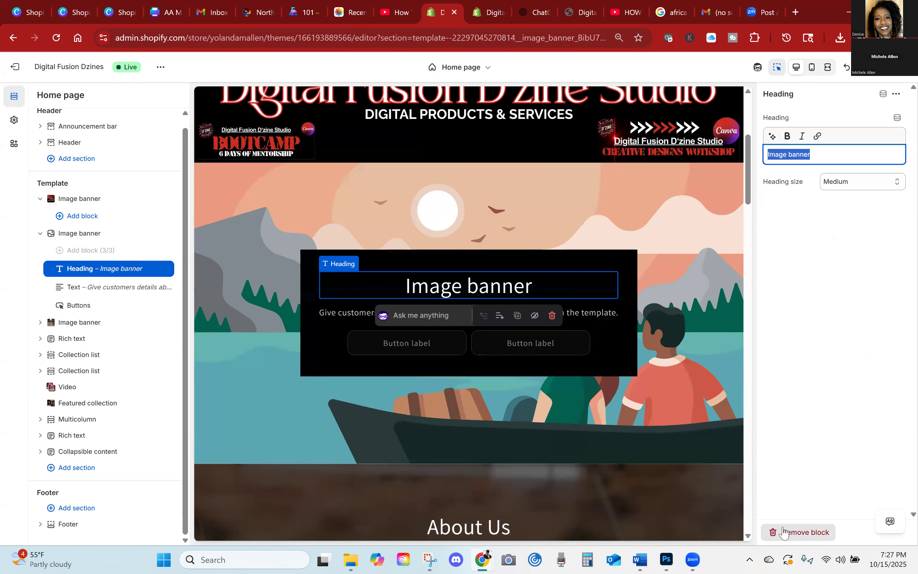
left_click(685, 239)
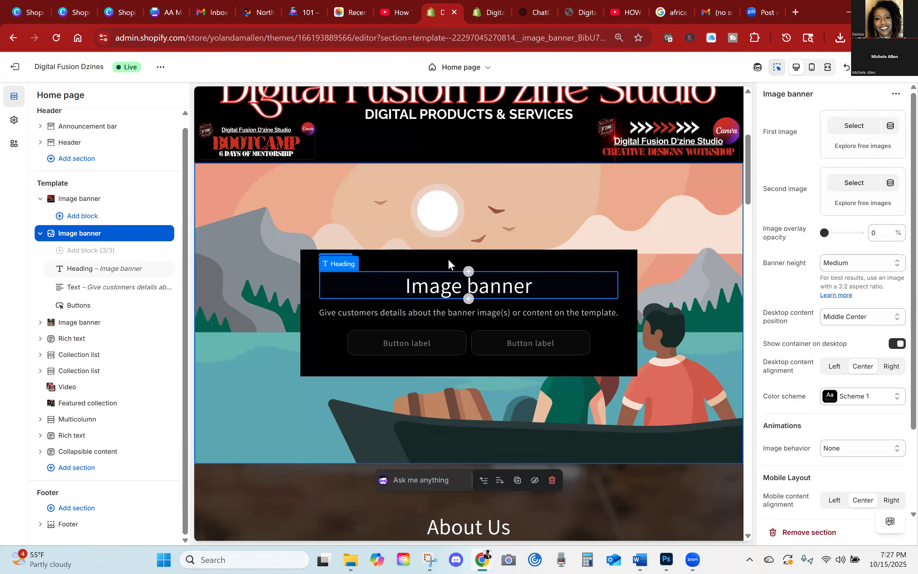
left_click(446, 292)
left_click(804, 532)
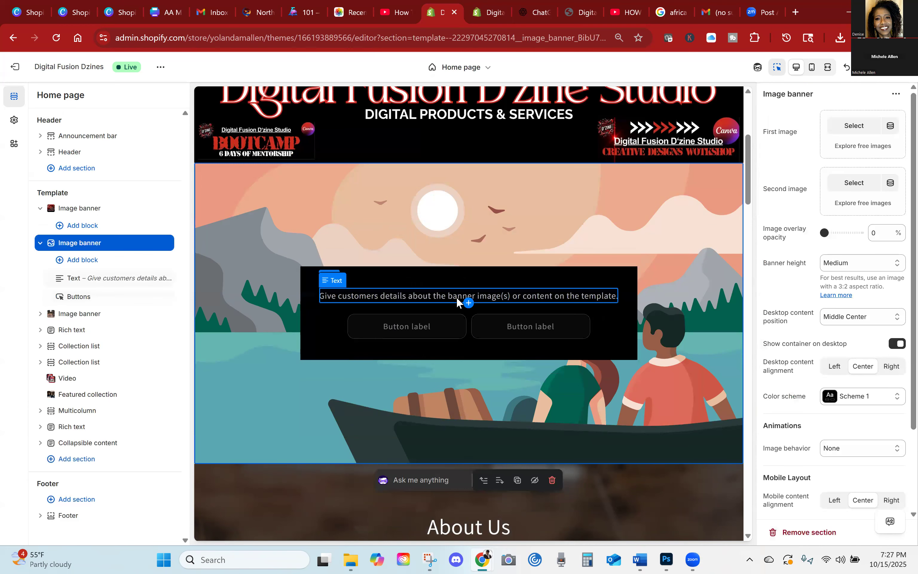
left_click(456, 297)
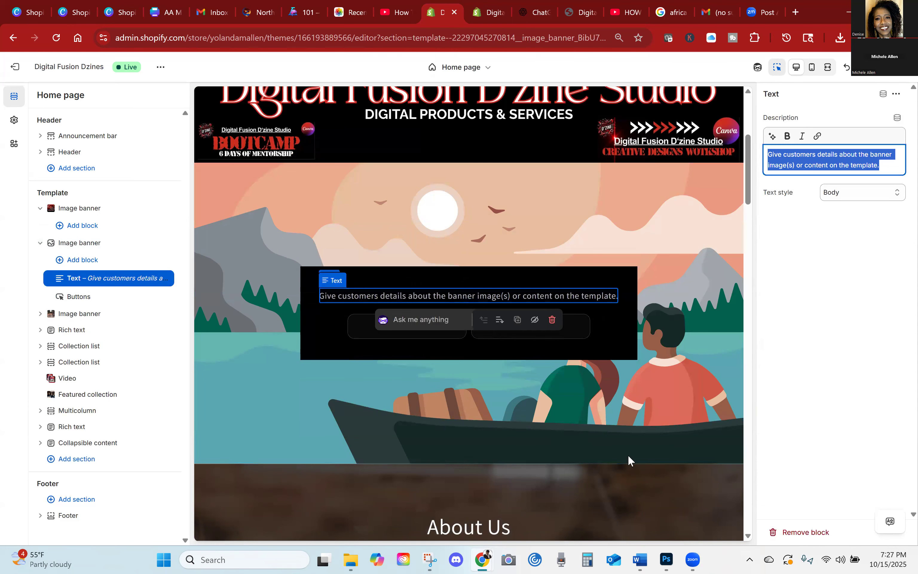
left_click(804, 531)
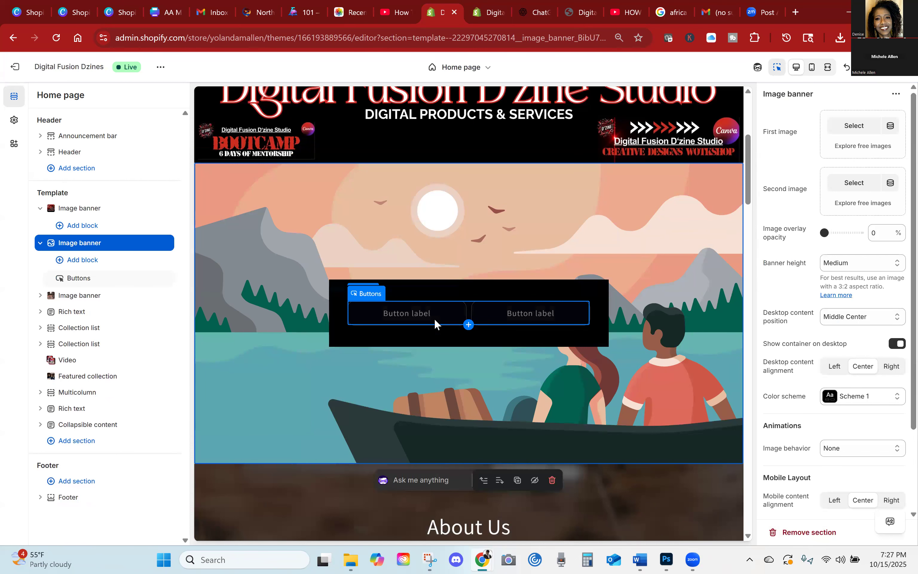
left_click(468, 322)
left_click(806, 532)
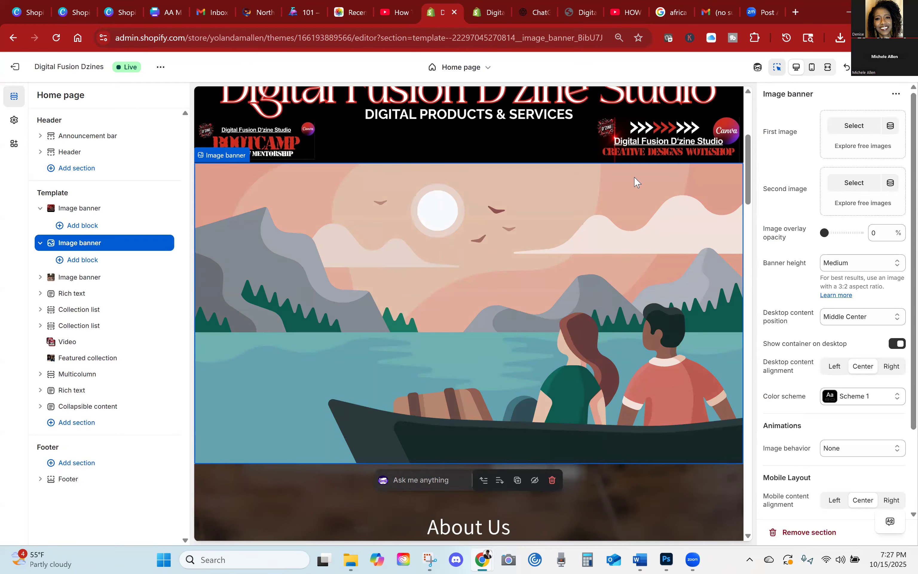
Choose the uploaded red Digital Fusion D'zine Studio web banner from the store's files as the new banner's first image
left_click(860, 128)
left_click(237, 300)
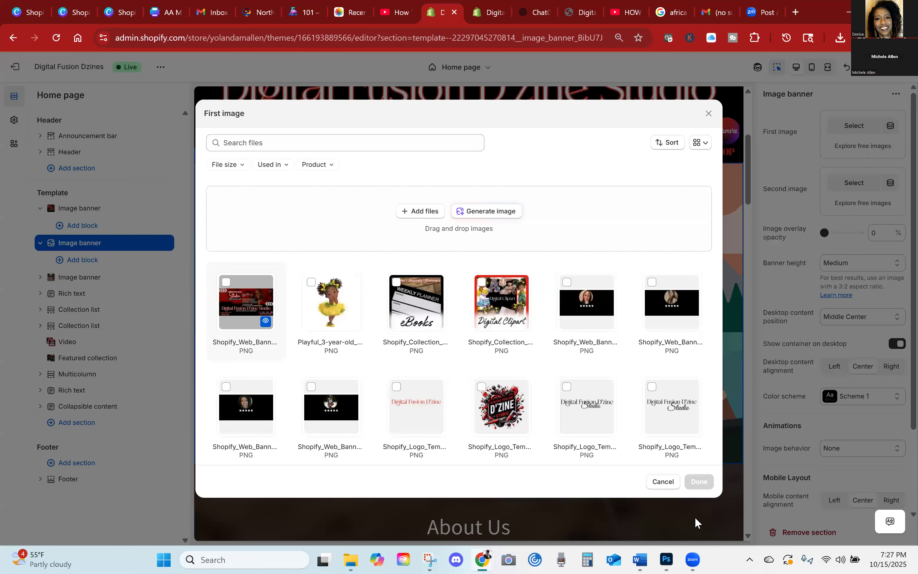
left_click(712, 483)
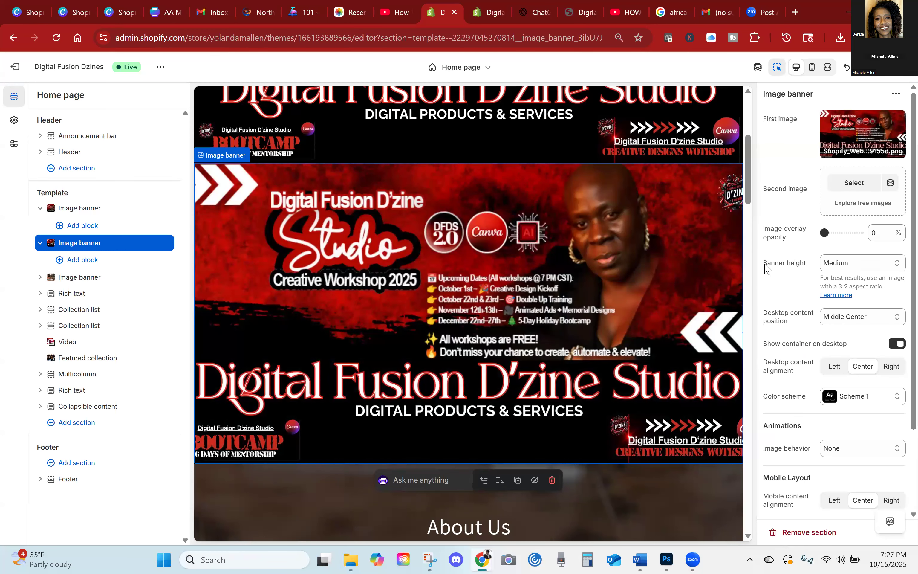
Set the new banner's height to Adapt to first image and keep its desktop content position at Middle Center
left_click(848, 265)
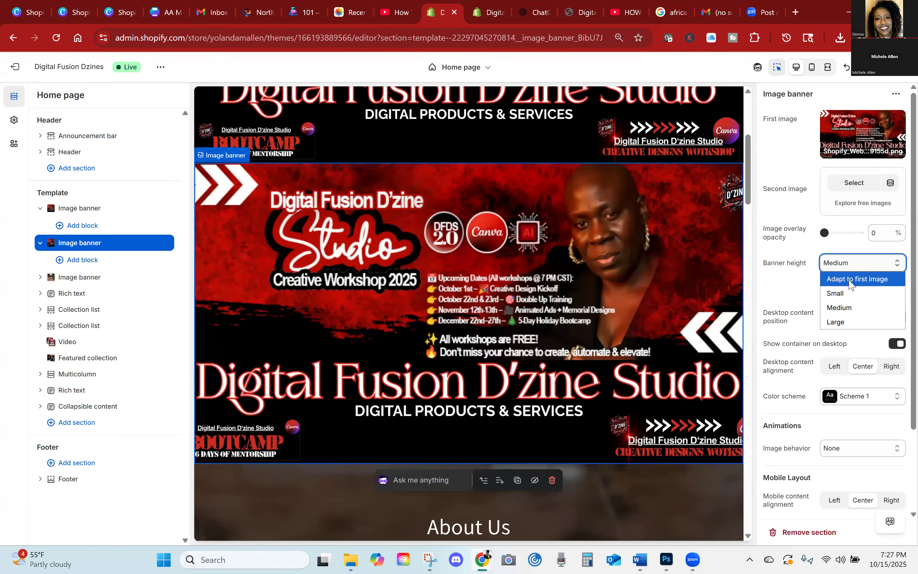
left_click(849, 281)
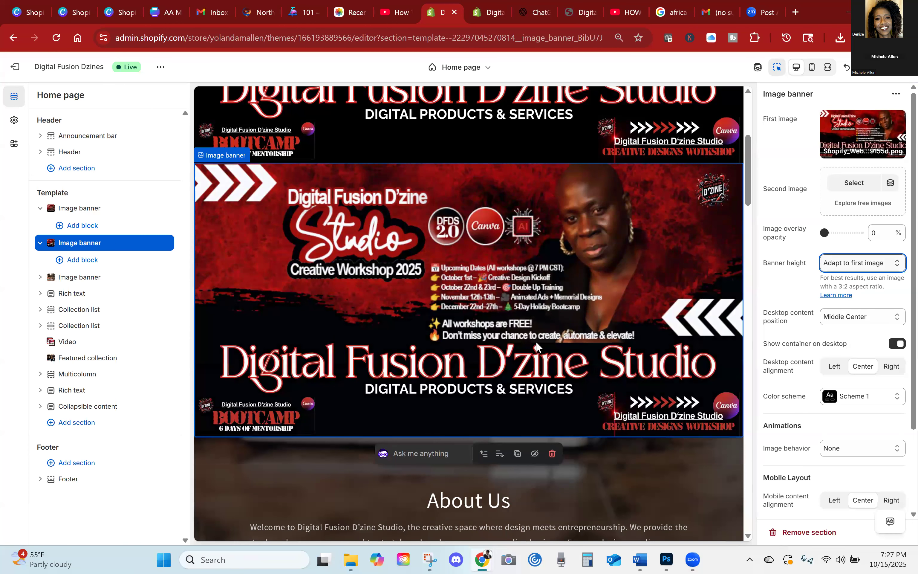
left_click(862, 319)
left_click(861, 322)
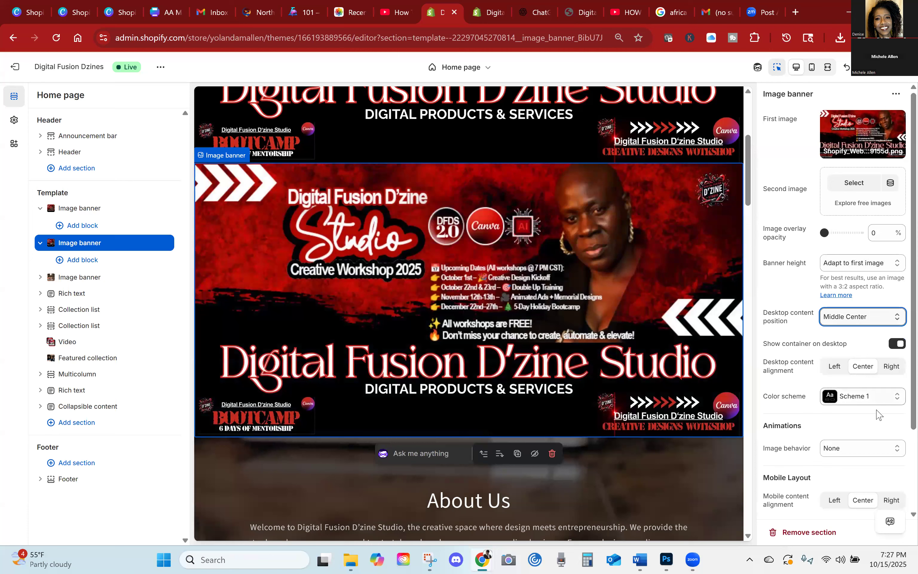
Set the new banner's image behavior to Fixed background position and preview the effect on the page
scroll(861, 424, "down", 2)
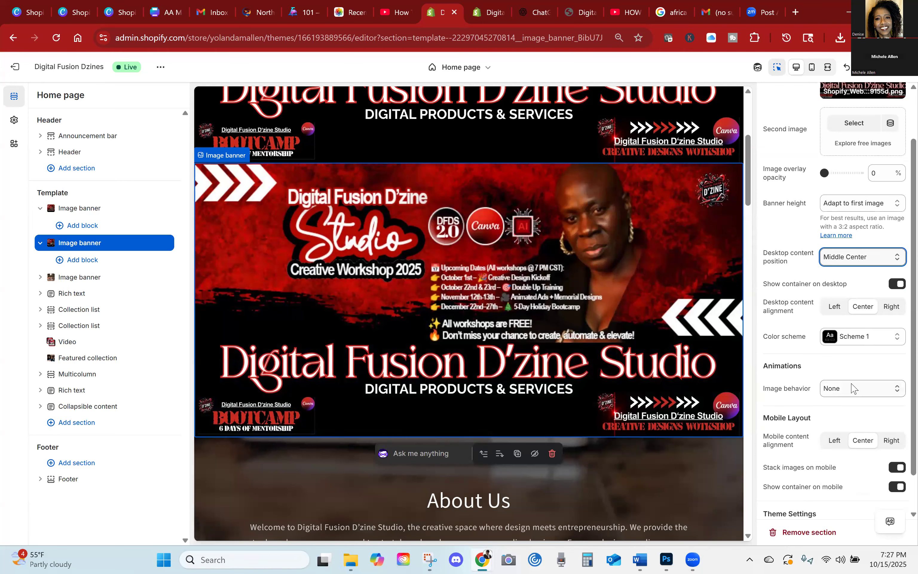
left_click(852, 390)
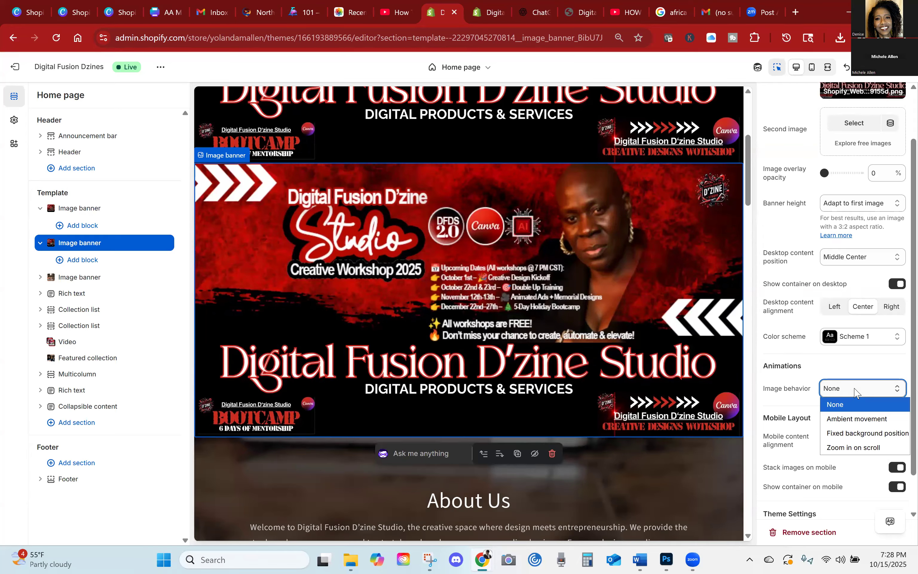
left_click(868, 437)
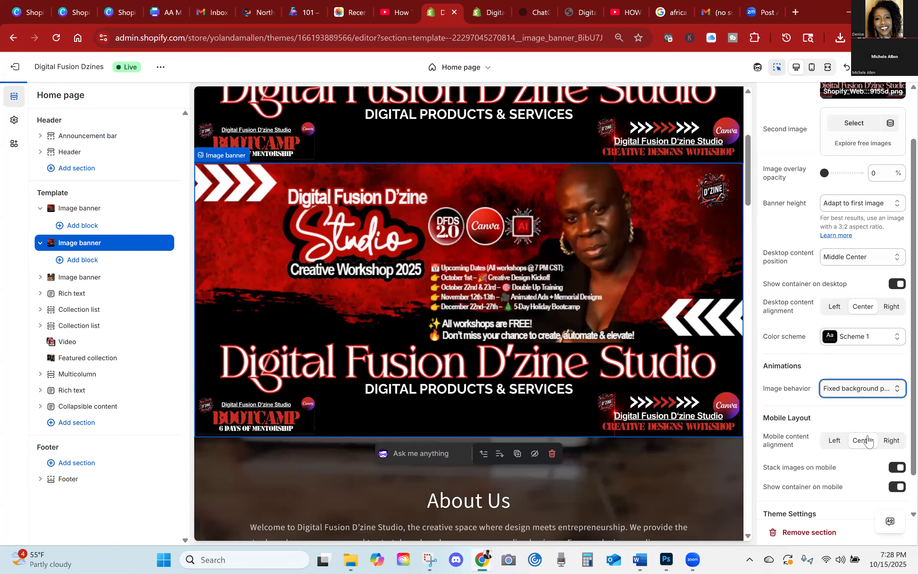
scroll(679, 381, "down", 5)
scroll(679, 365, "up", 5)
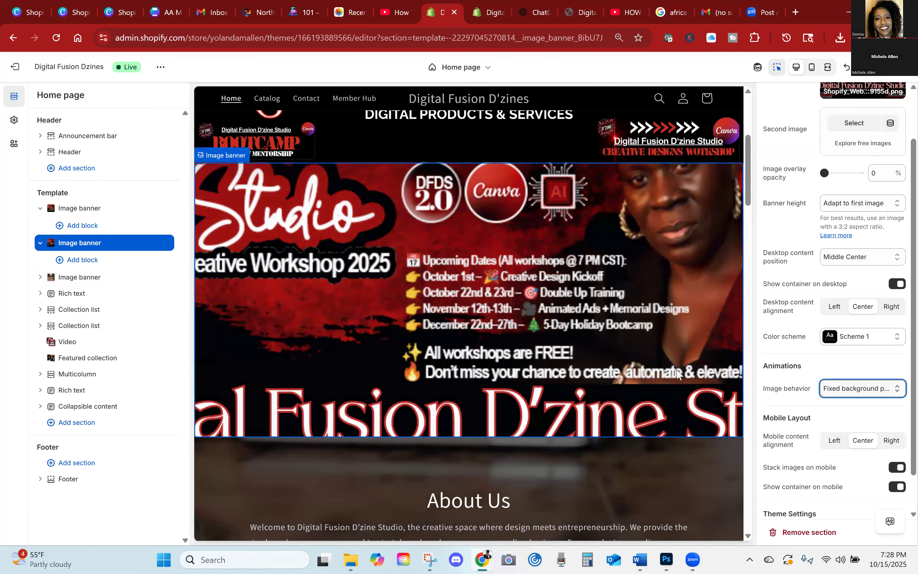
scroll(588, 265, "down", 5)
scroll(590, 277, "up", 5)
scroll(589, 291, "down", 3)
scroll(591, 286, "up", 1)
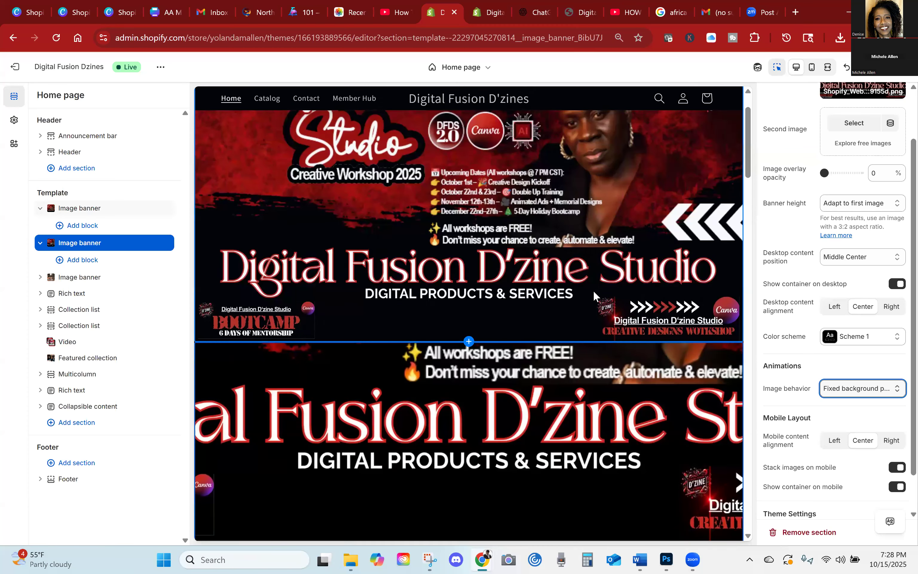
scroll(596, 285, "down", 5)
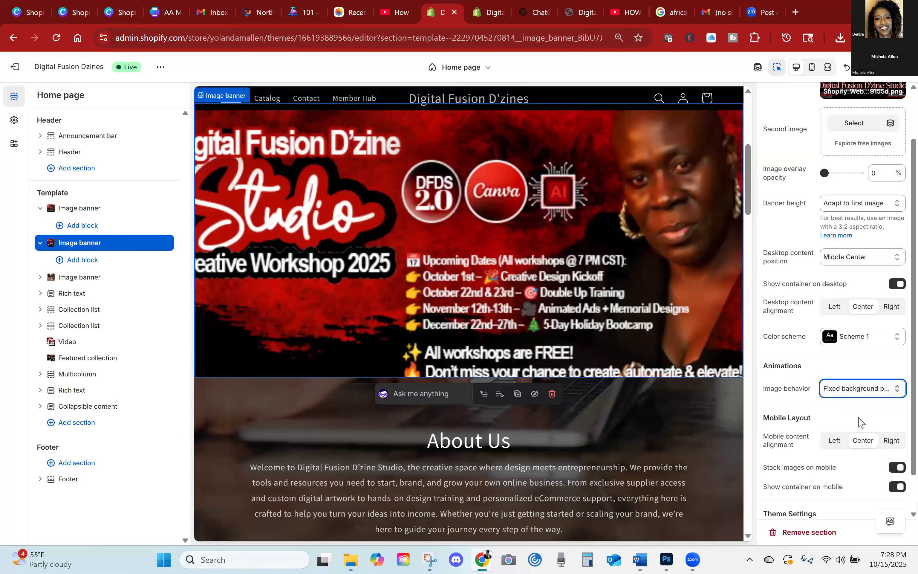
Try Zoom in on scroll and Fixed background position as the banner's image behavior, and return it to None
left_click(862, 394)
left_click(858, 454)
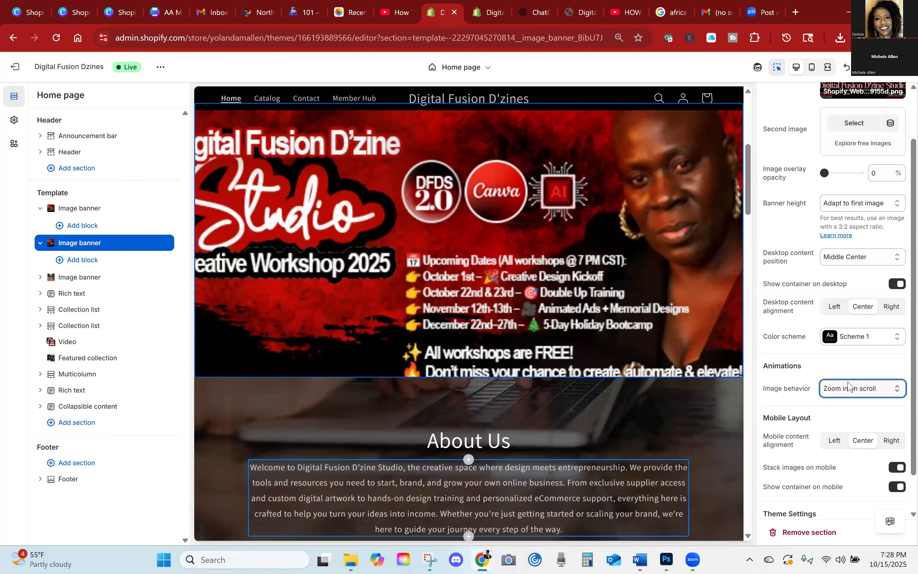
left_click(848, 389)
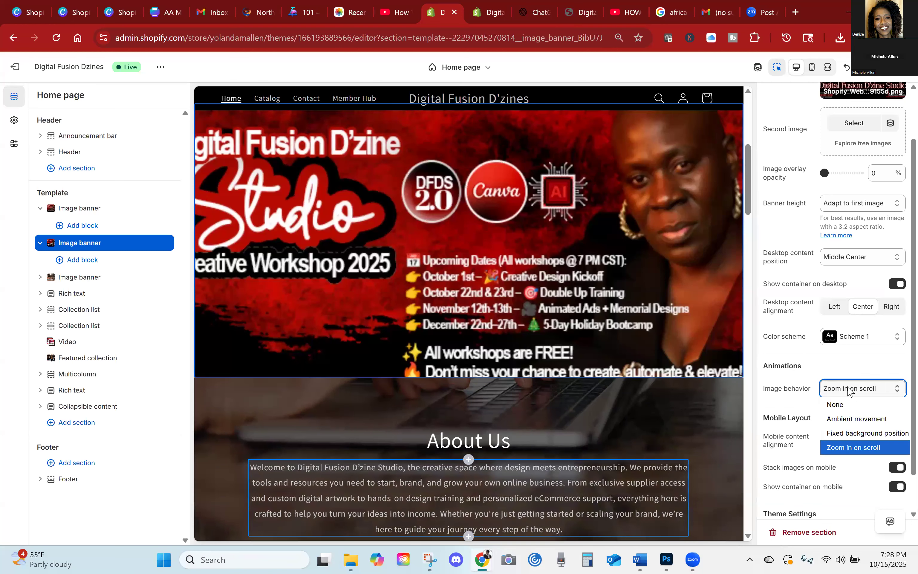
left_click(854, 433)
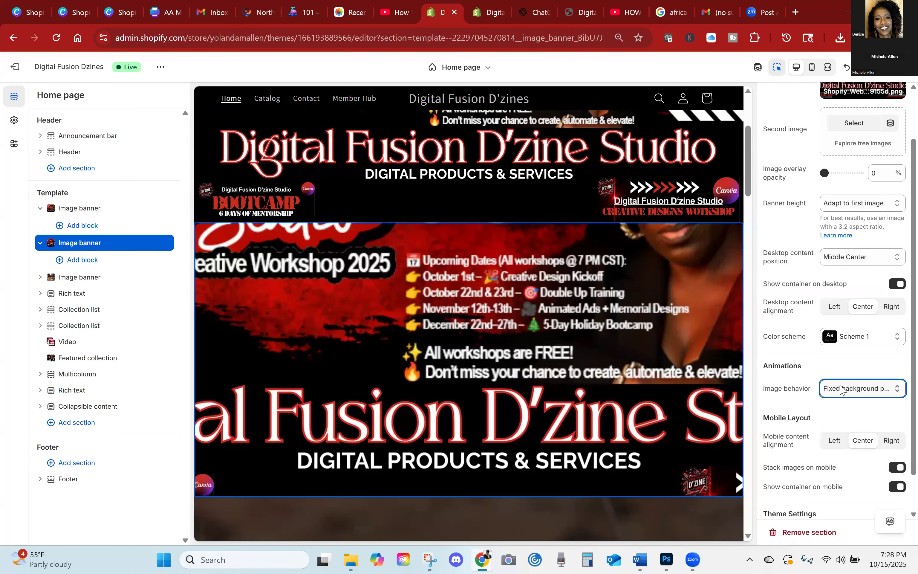
left_click(840, 388)
left_click(835, 404)
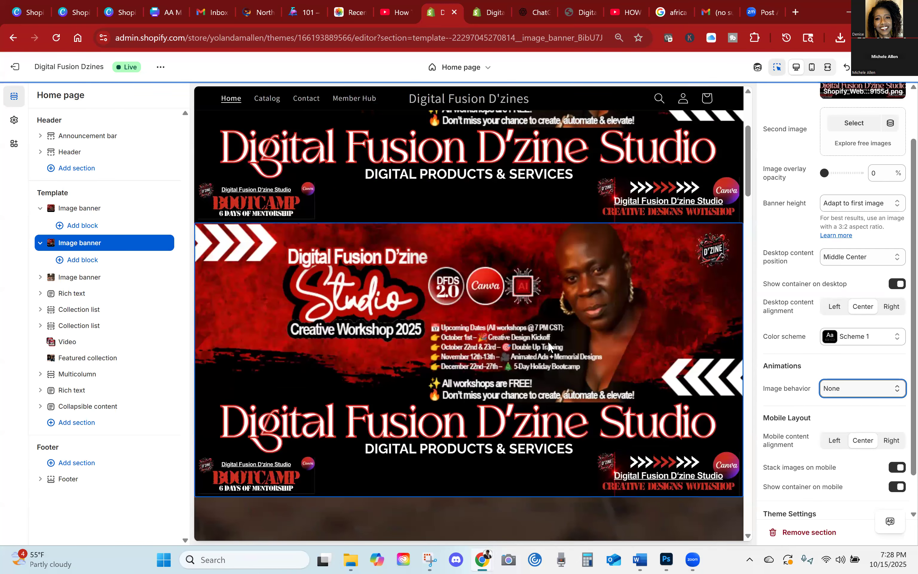
Compare the two stacked image banners and remove the duplicate one above the About Us section
scroll(552, 276, "up", 4)
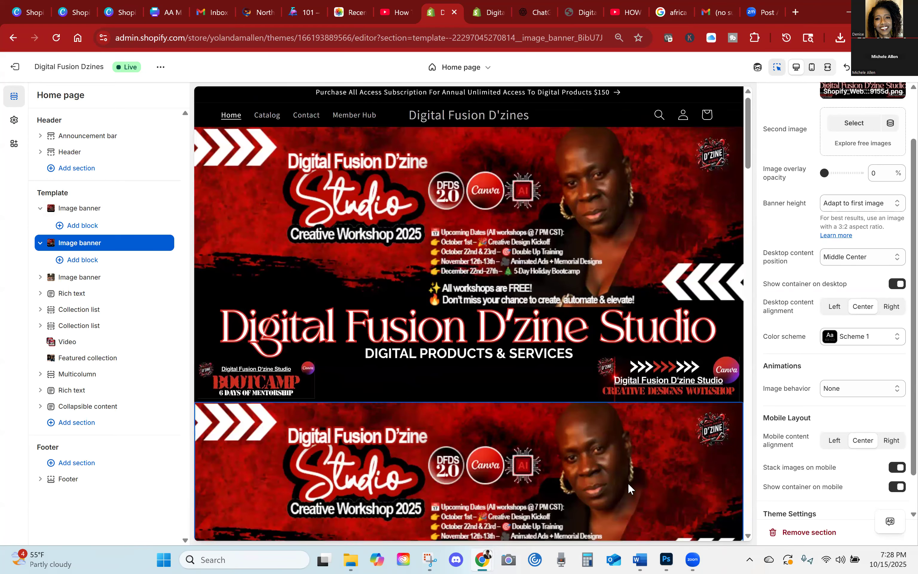
scroll(656, 464, "down", 5)
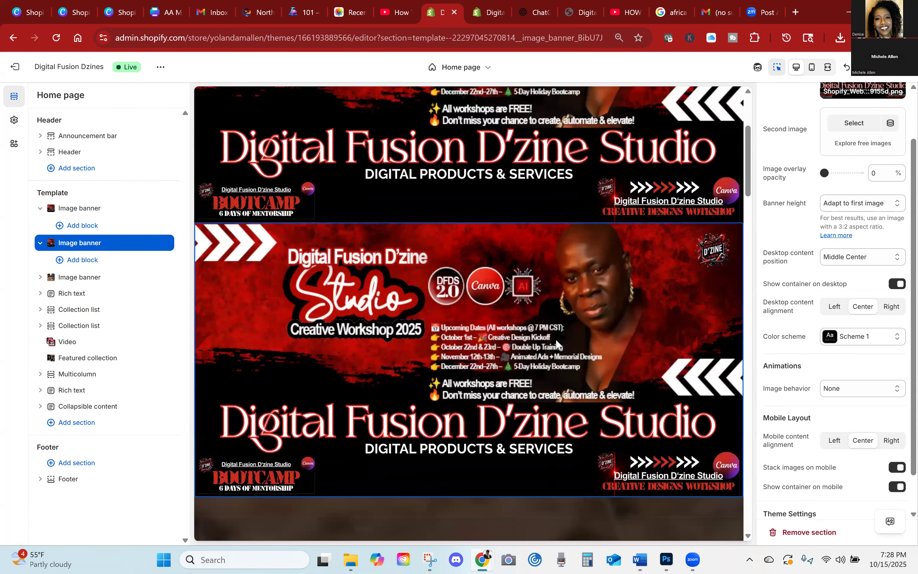
left_click(810, 532)
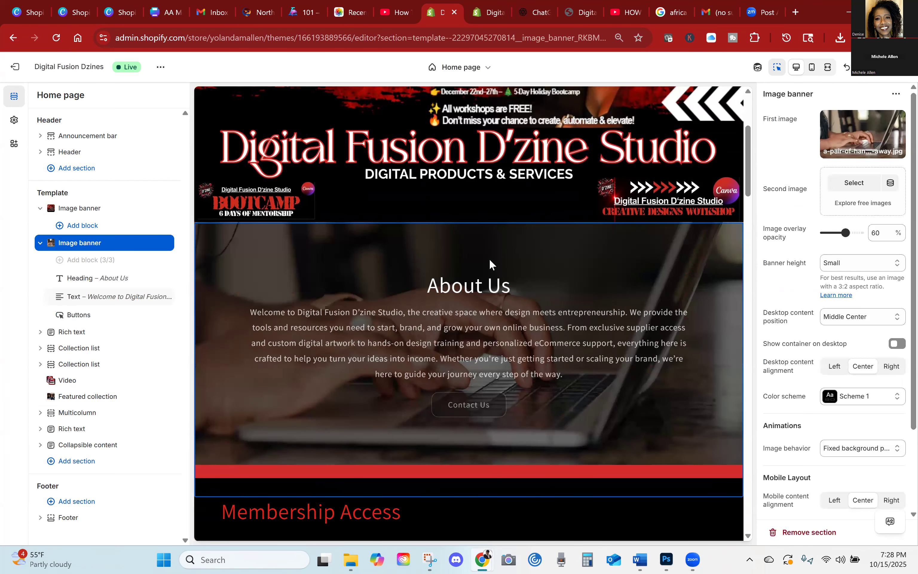
Open the header's settings and the announcement bar's settings for review
scroll(489, 258, "up", 5)
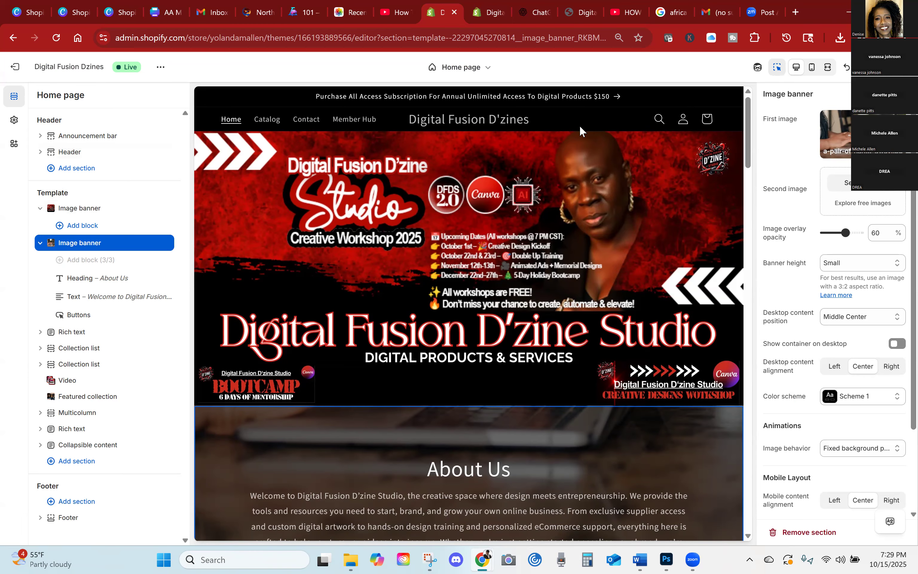
left_click(437, 129)
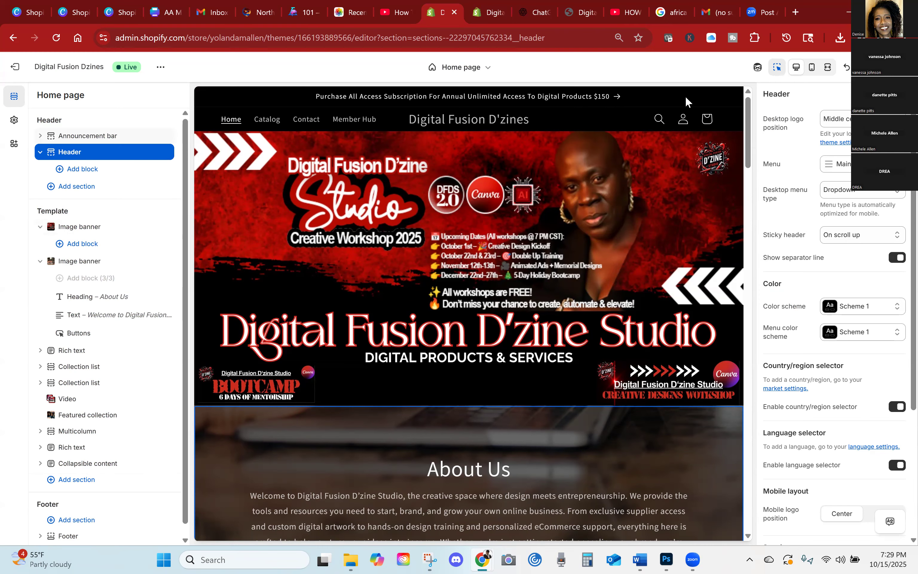
left_click(653, 99)
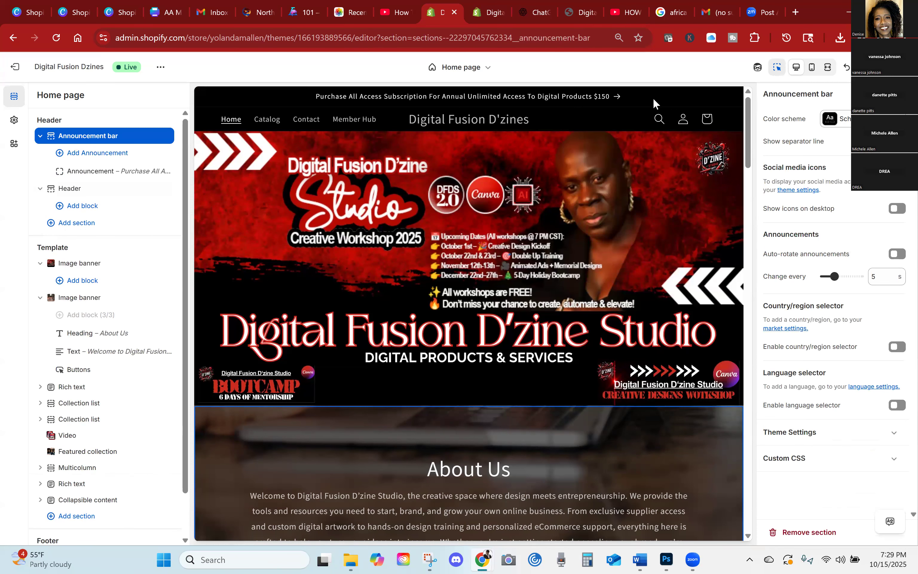
Open the theme's color settings and review the background, text and button colors of Scheme 1 and Scheme 2
left_click(14, 121)
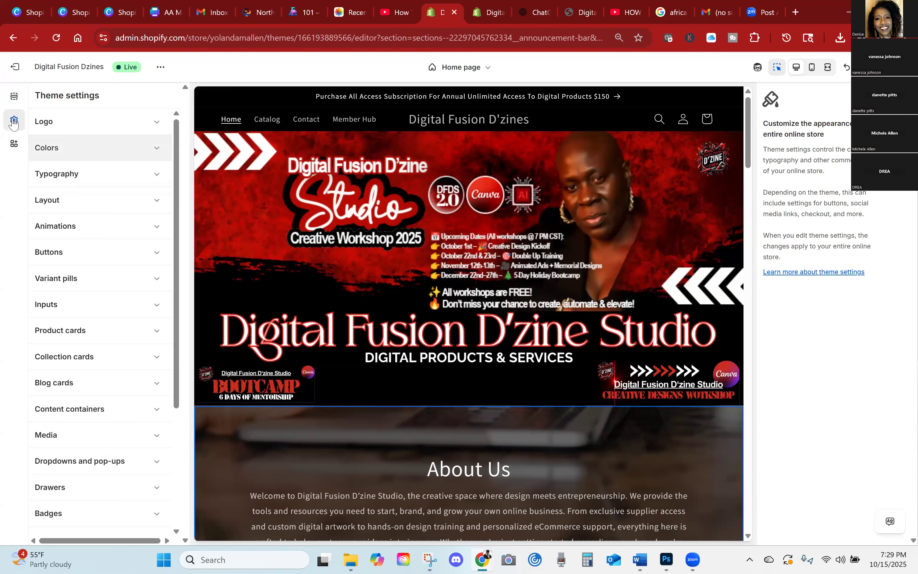
left_click(63, 150)
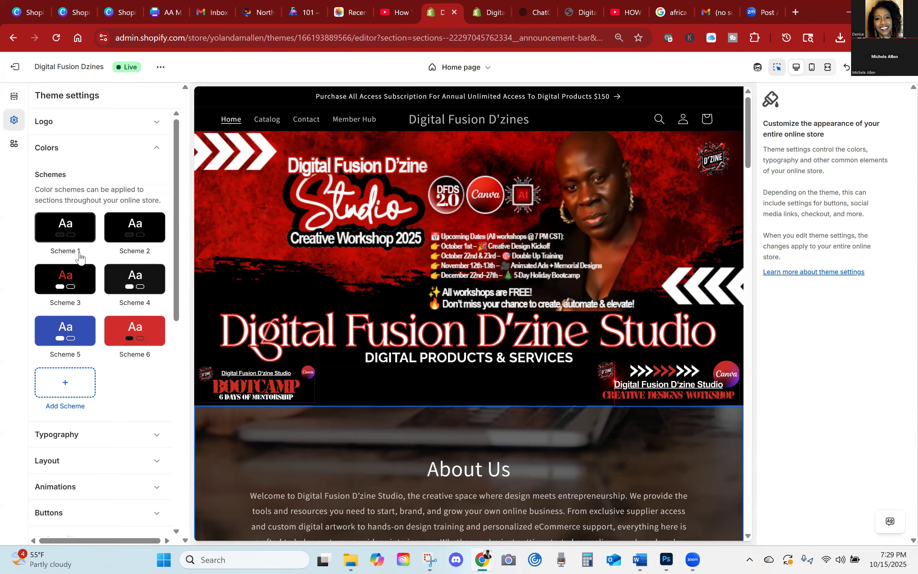
left_click(67, 227)
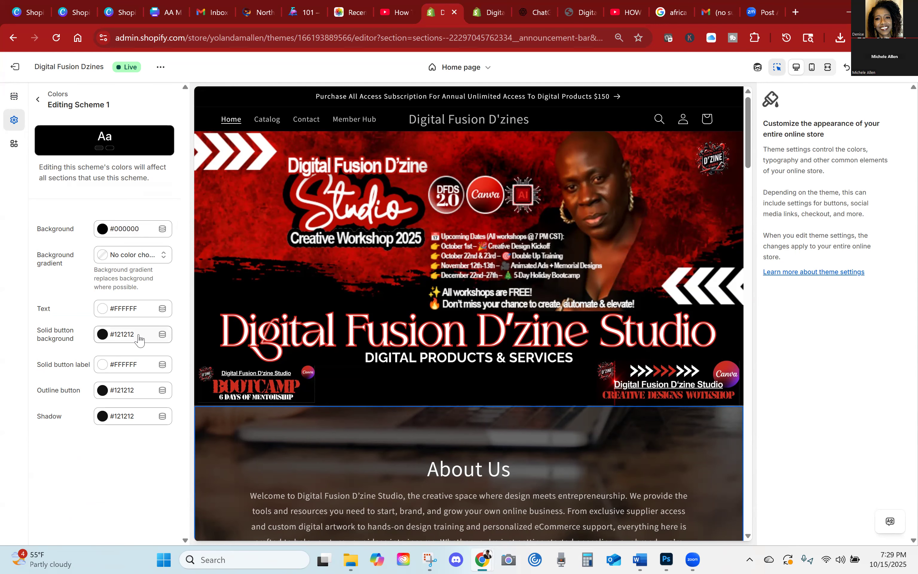
scroll(557, 376, "down", 5)
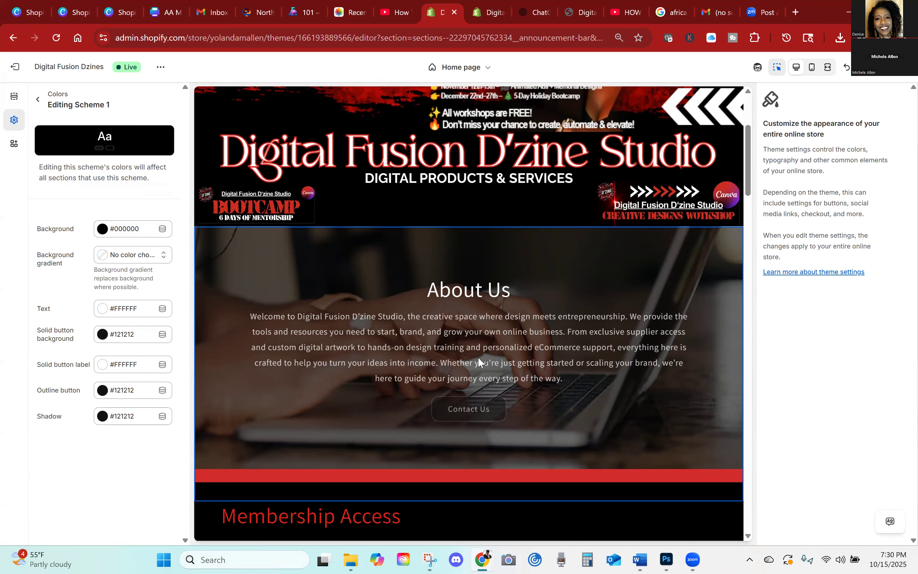
left_click(36, 100)
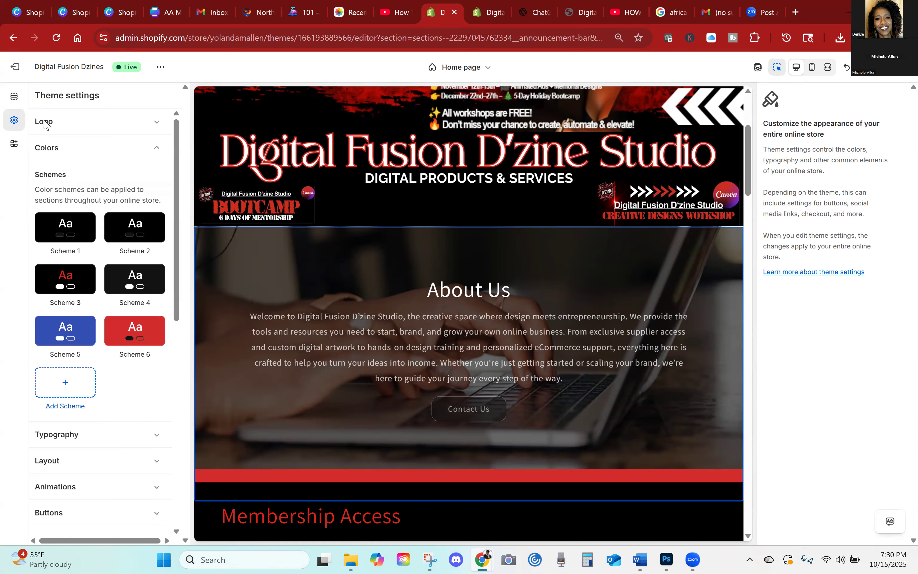
left_click(141, 232)
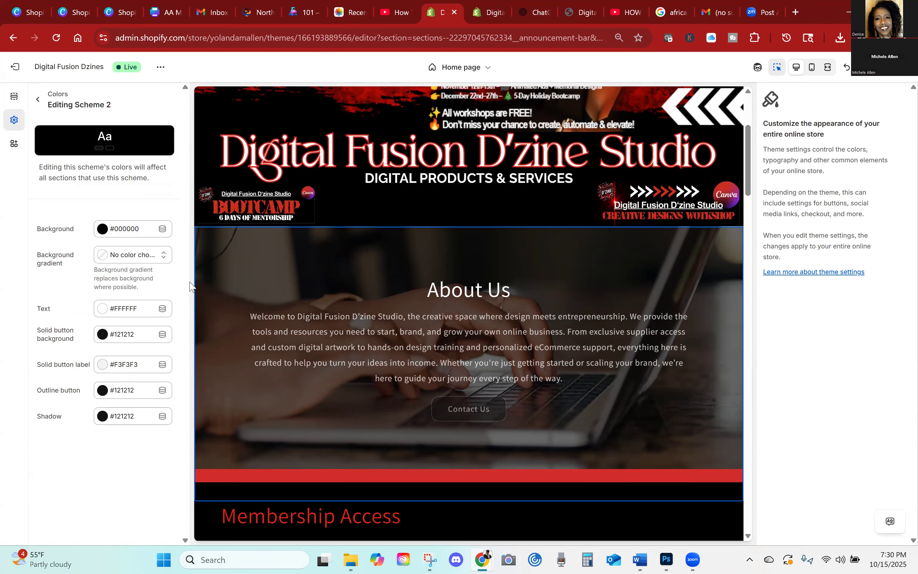
left_click(38, 100)
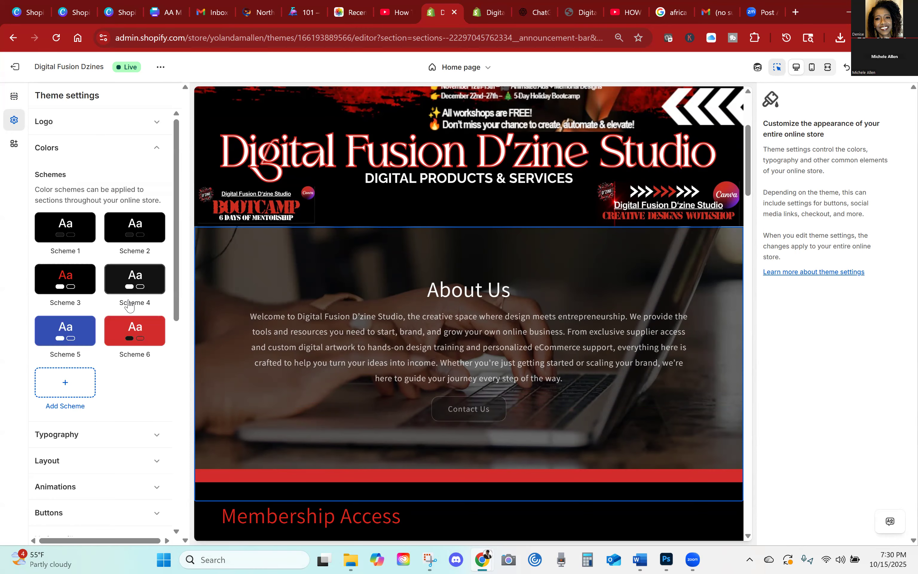
Review the colors of Scheme 3 and compare them with the Membership Access section on the home page
left_click(63, 277)
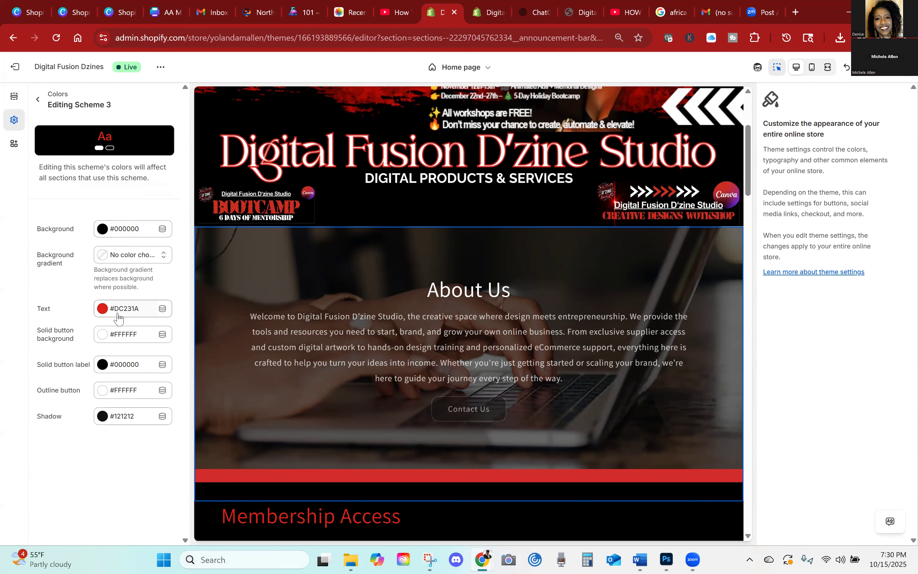
scroll(546, 308, "down", 6)
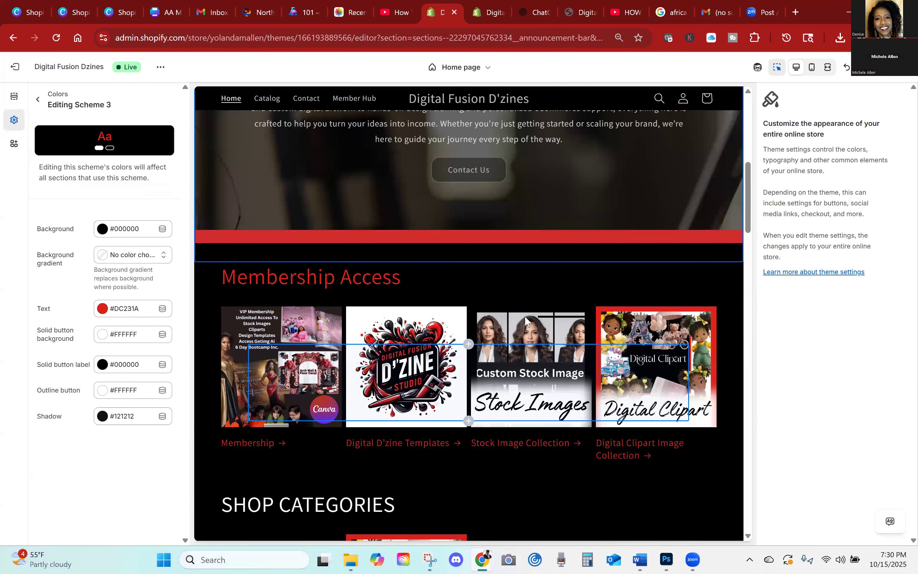
scroll(526, 320, "up", 10)
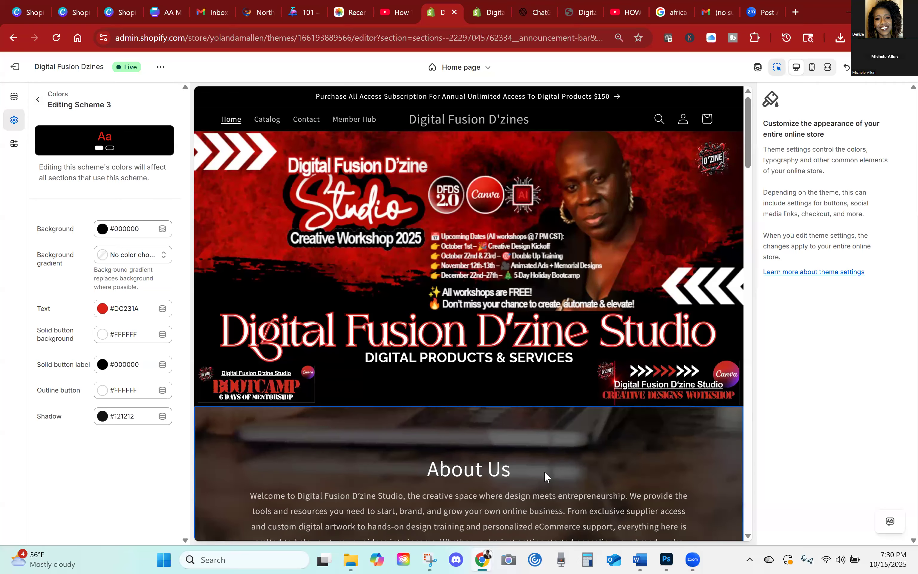
scroll(562, 457, "down", 6)
scroll(522, 440, "up", 4)
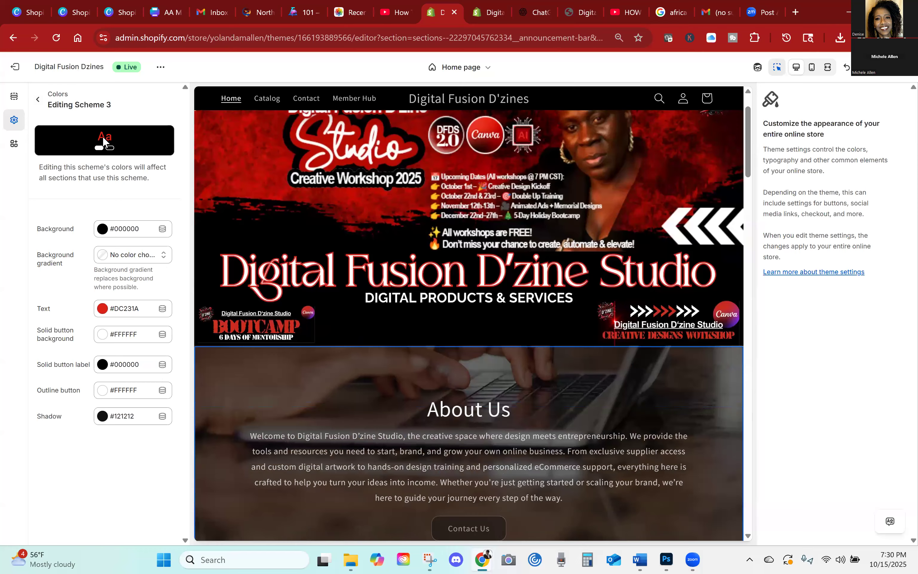
left_click(34, 99)
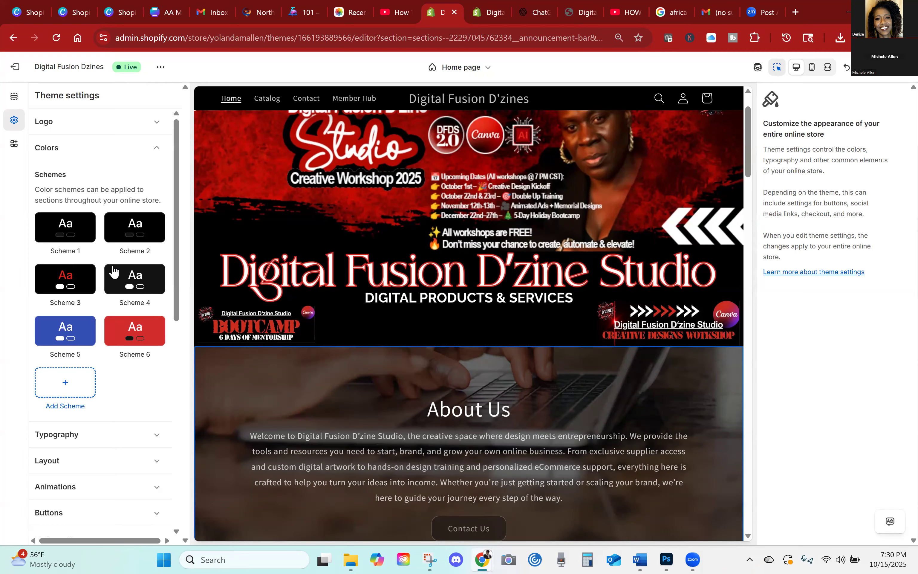
Set the theme's logo to the red and black D'zine Studio emblem from the file library and check it on the page
left_click(157, 125)
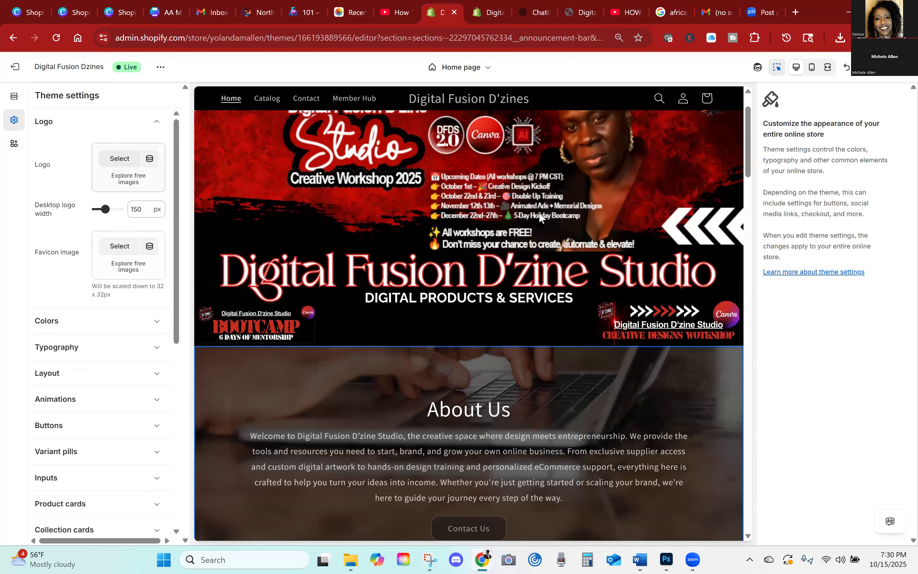
scroll(477, 131, "up", 2)
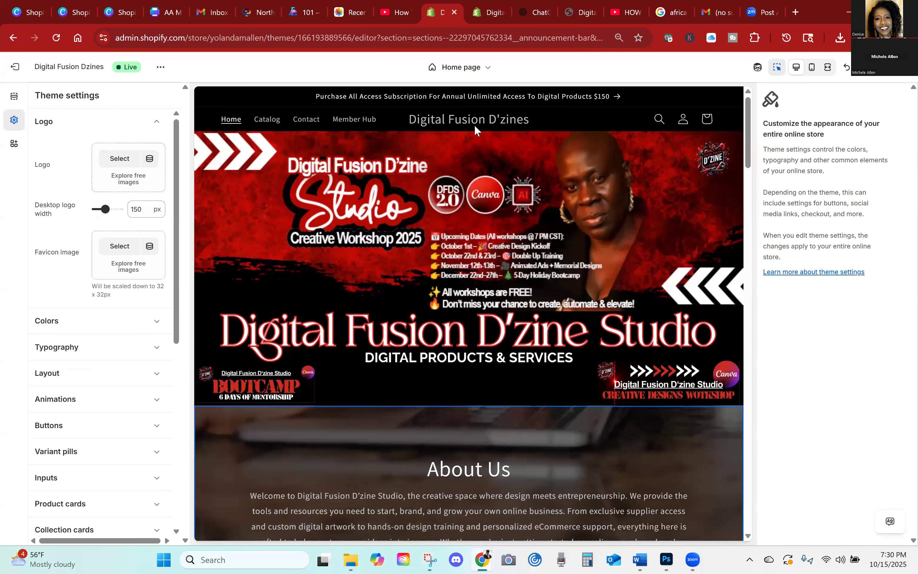
left_click(119, 159)
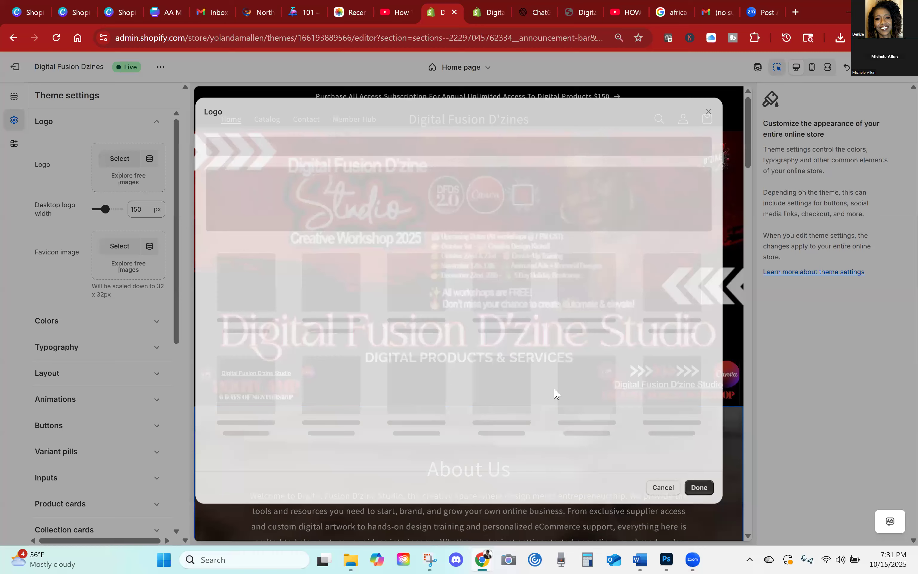
left_click(482, 386)
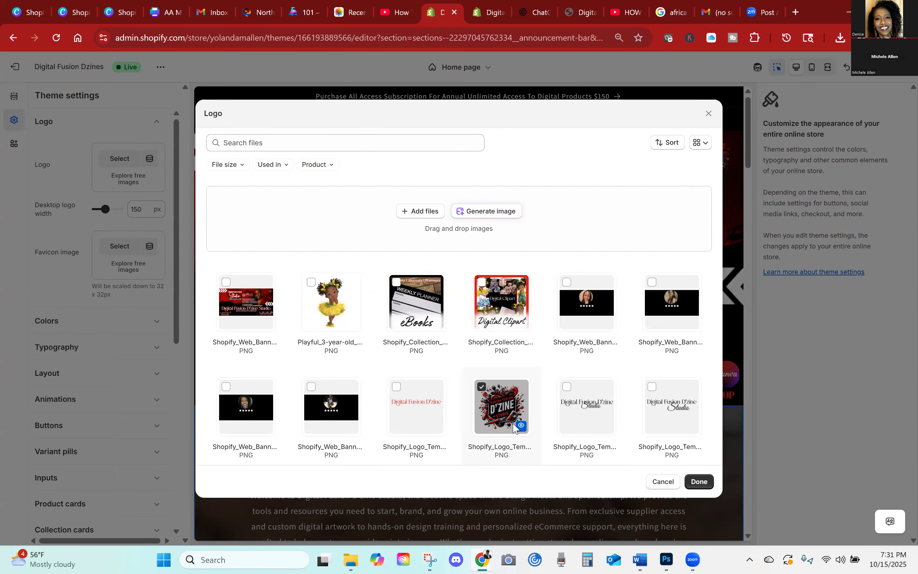
scroll(514, 427, "down", 3)
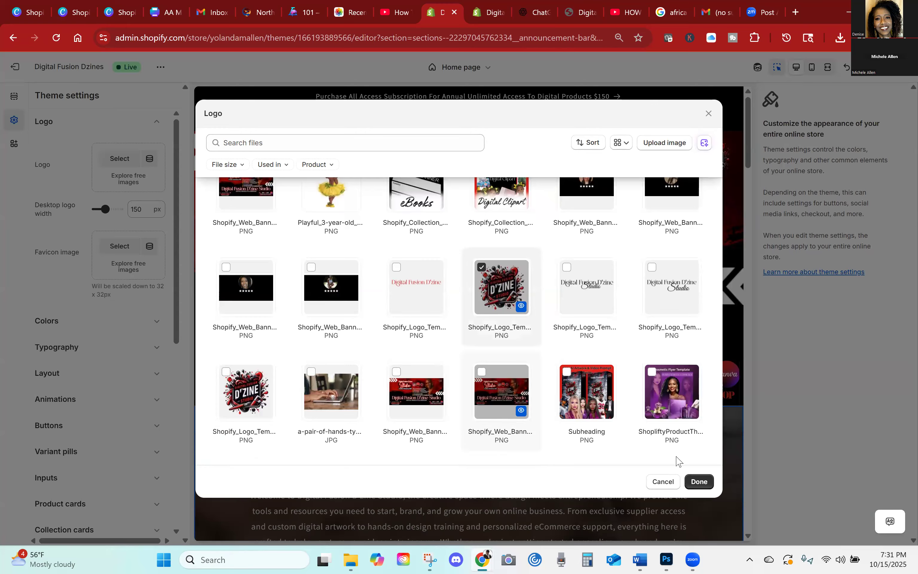
left_click(697, 480)
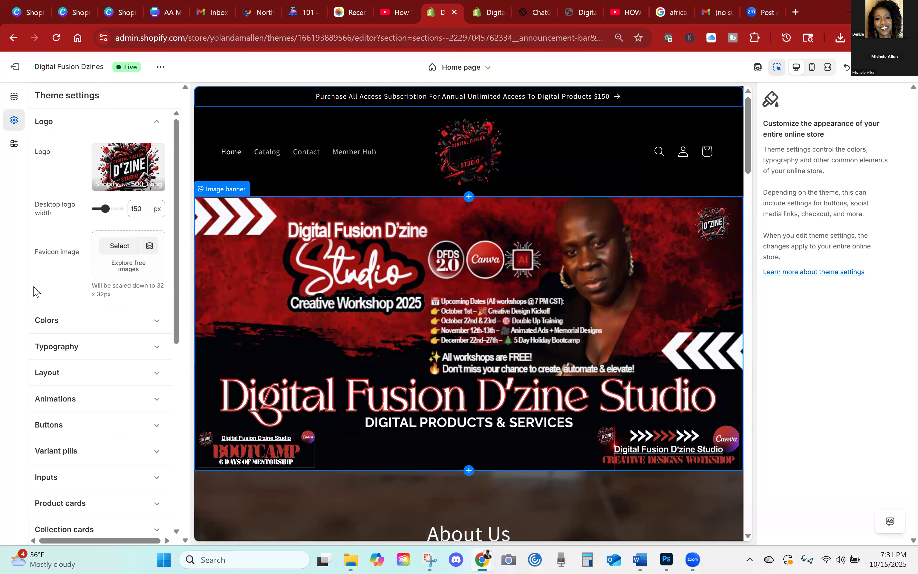
scroll(117, 269, "down", 5)
scroll(114, 265, "up", 5)
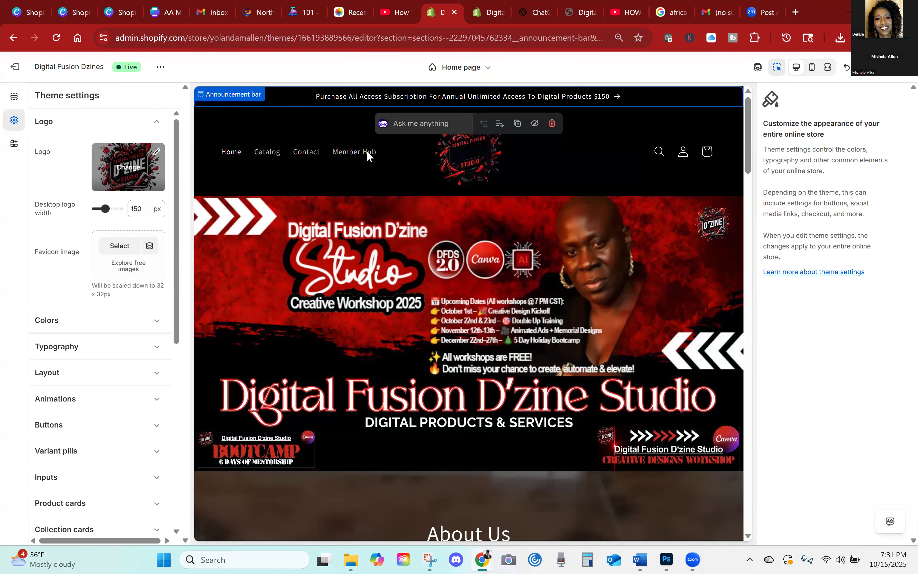
Change the header section's color scheme to Scheme 6
left_click(476, 151)
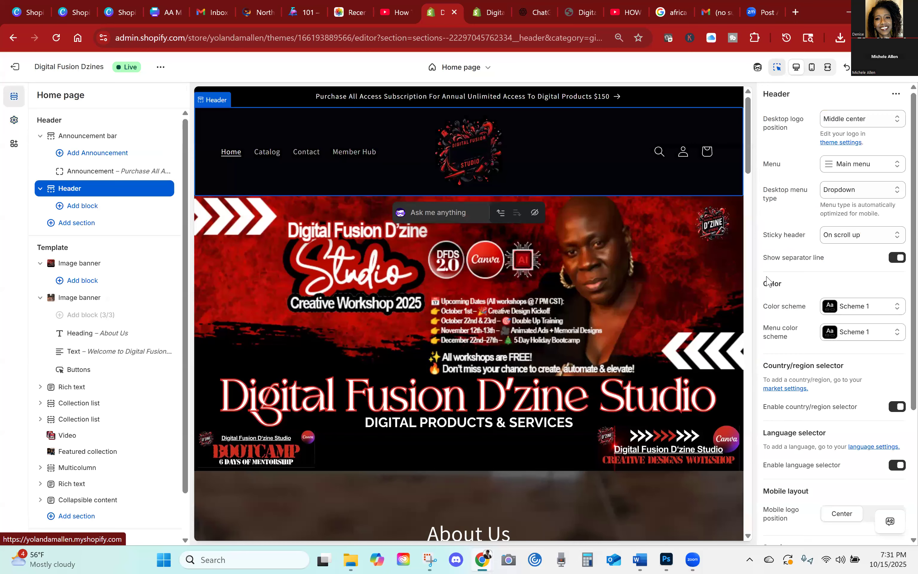
left_click(858, 308)
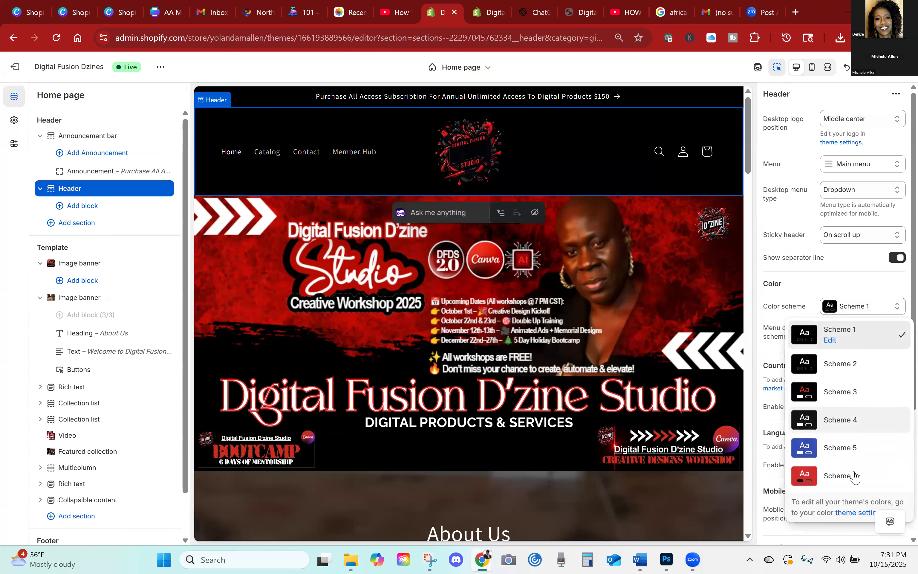
left_click(845, 480)
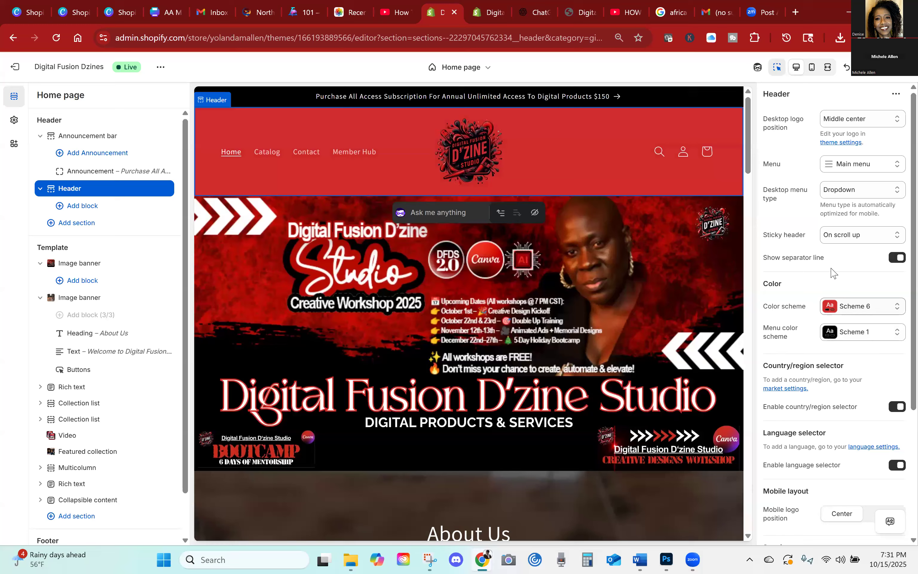
Try the header without its separator line and with 20 px top padding, restoring the line and returning the padding to 0 px
left_click(896, 259)
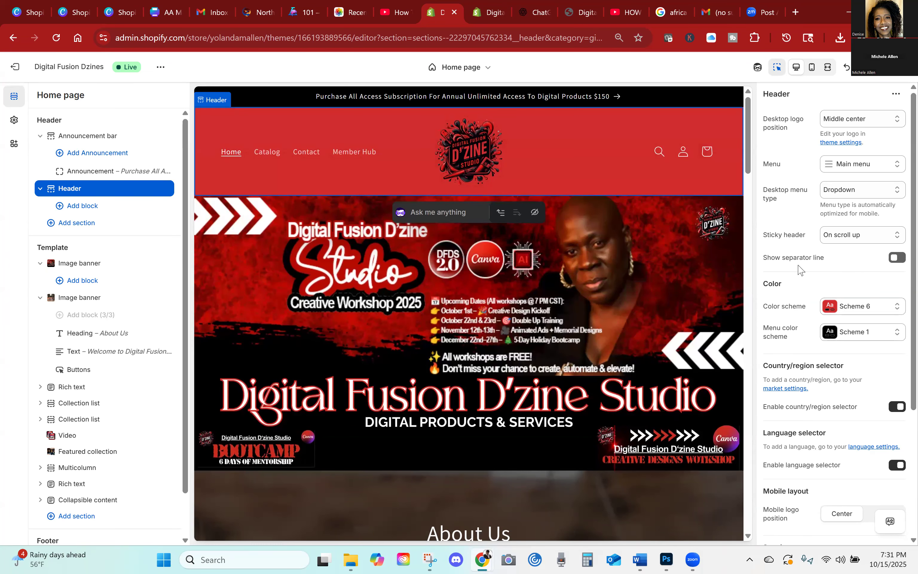
left_click(901, 262)
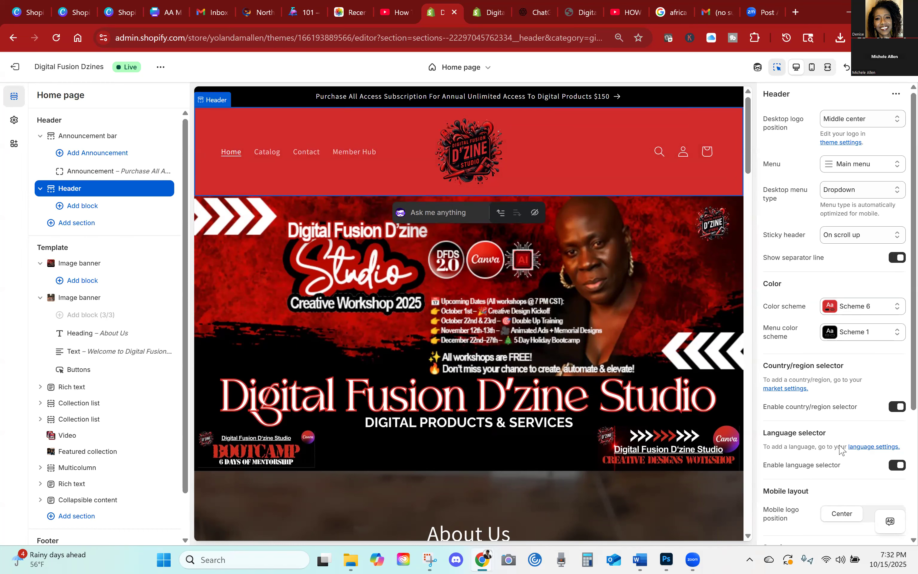
scroll(842, 455, "down", 5)
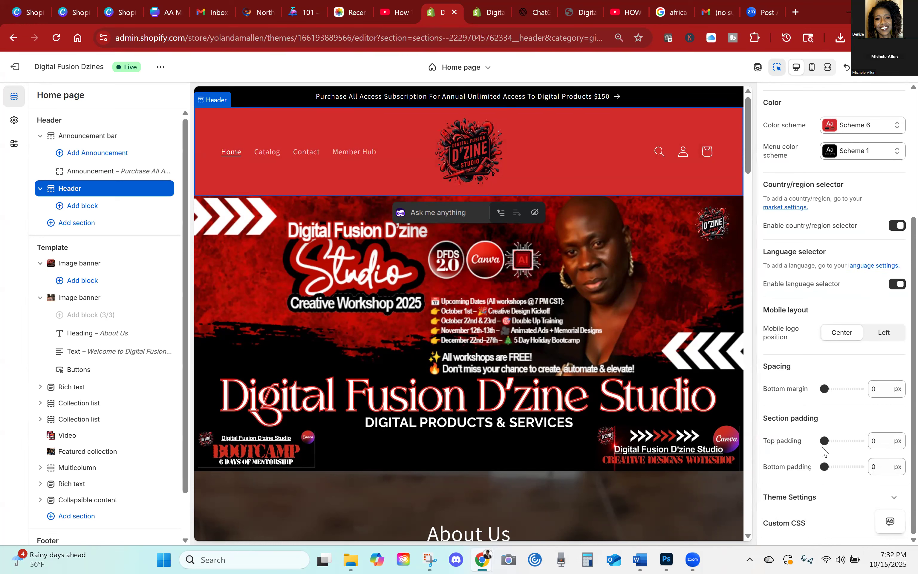
left_click_drag(825, 442, 790, 441)
left_click_drag(825, 441, 843, 440)
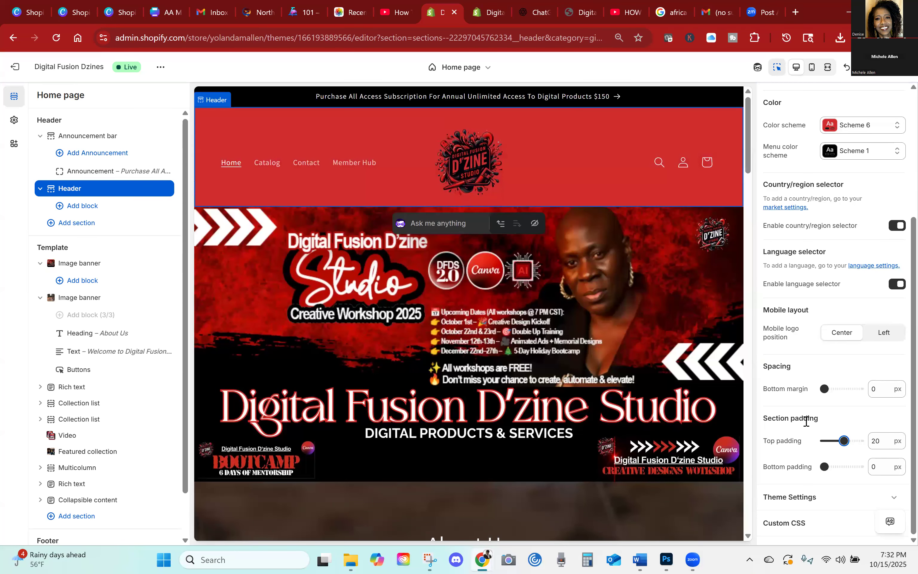
left_click_drag(844, 440, 817, 442)
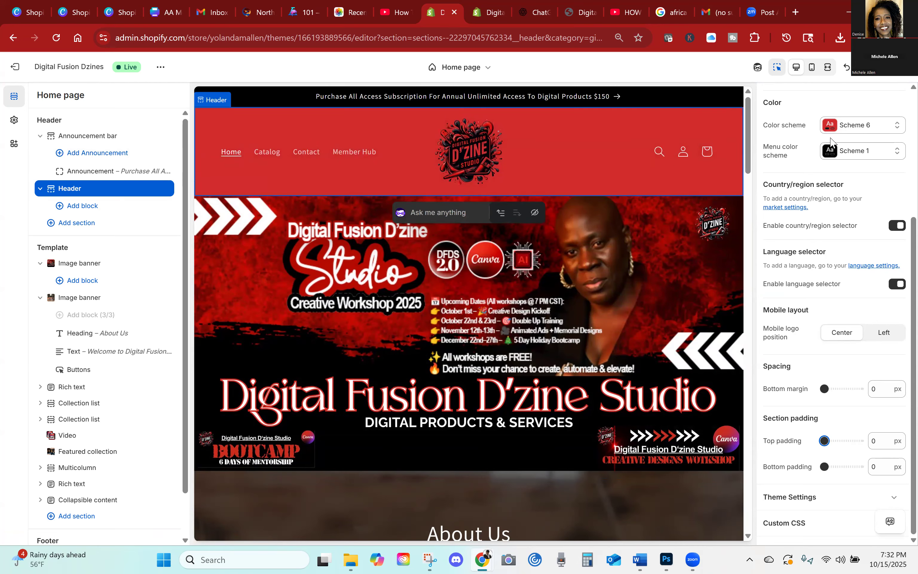
Try Top left, Top center and Middle left as the header's desktop logo position, and return it to Middle center
scroll(835, 148, "up", 5)
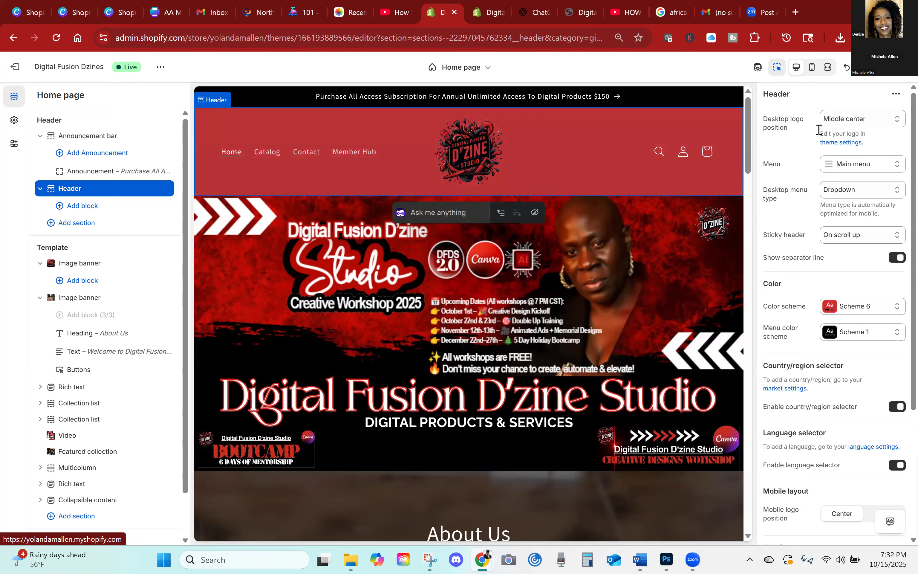
left_click(865, 119)
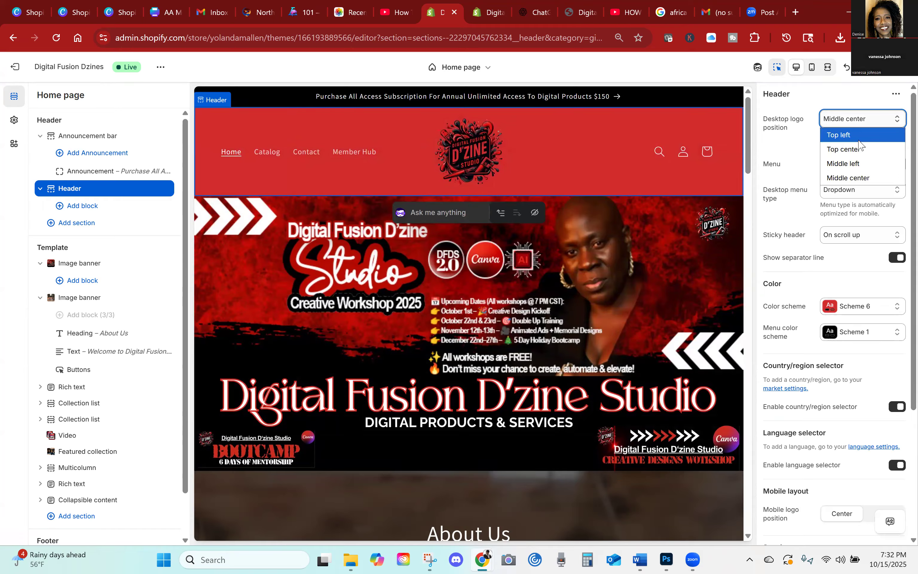
left_click(859, 136)
left_click(857, 121)
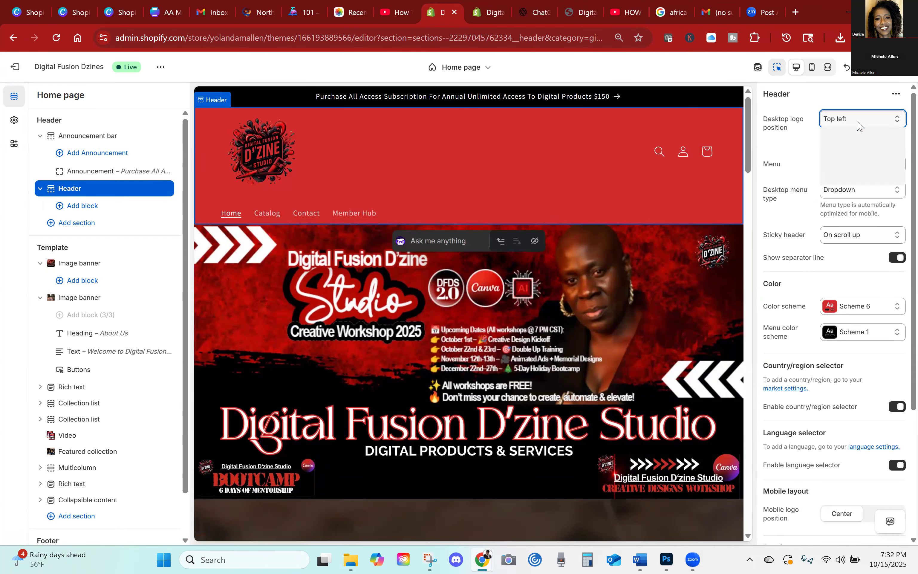
left_click(856, 148)
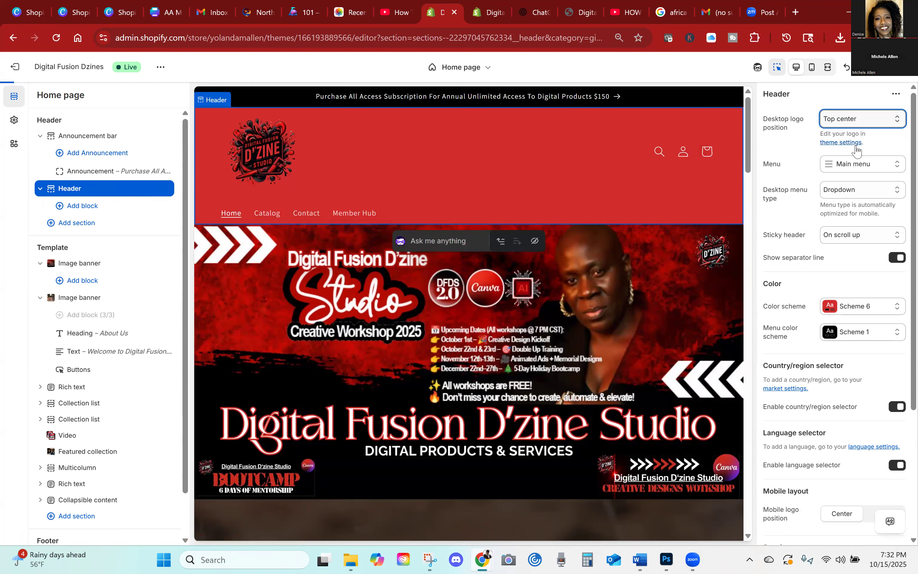
left_click(850, 120)
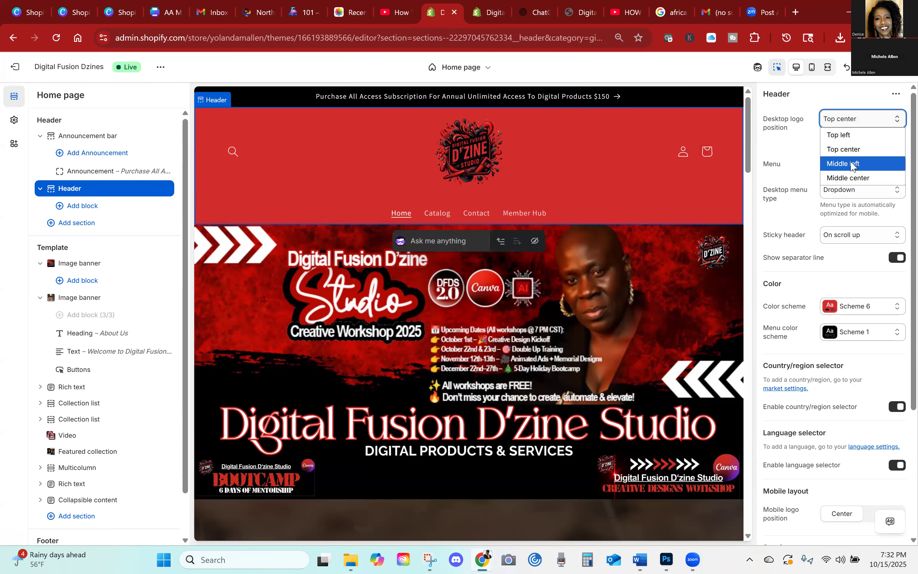
left_click(852, 165)
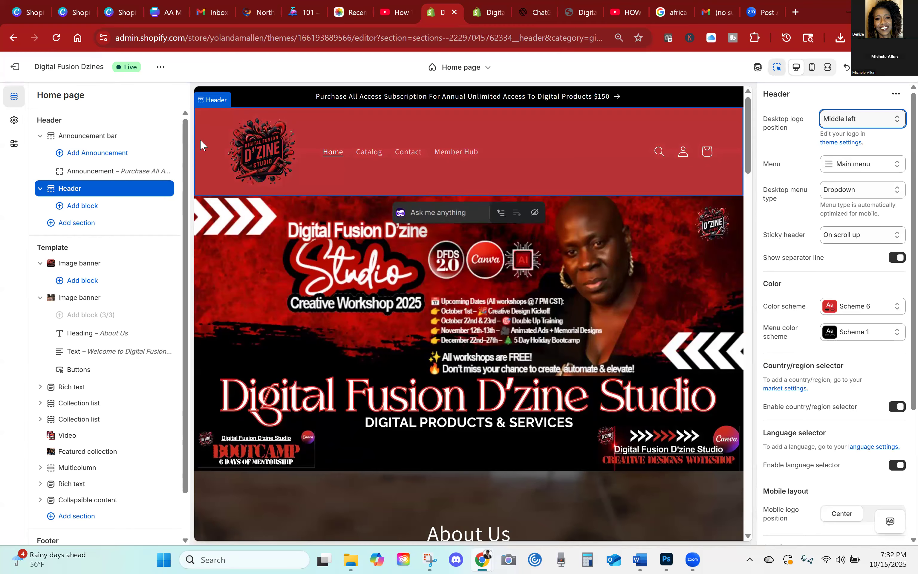
left_click(853, 126)
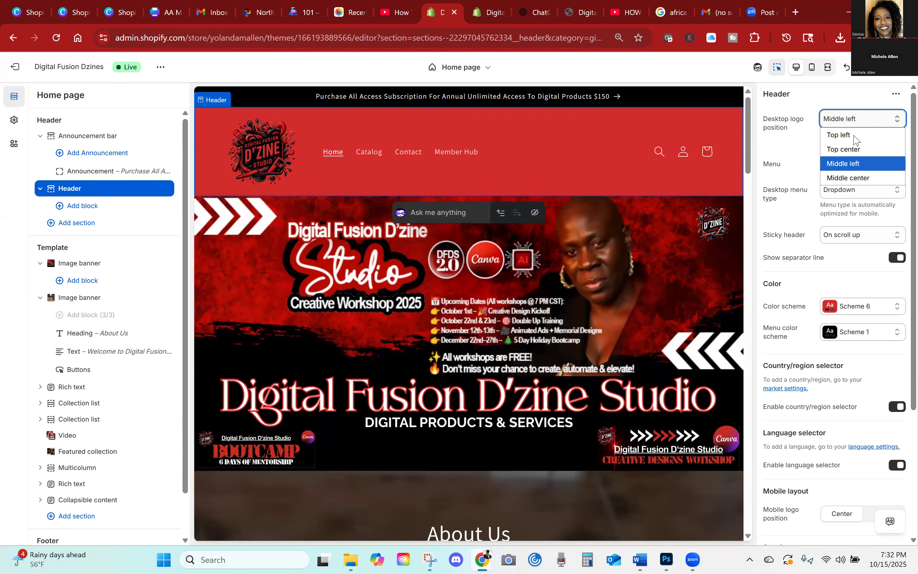
left_click(863, 179)
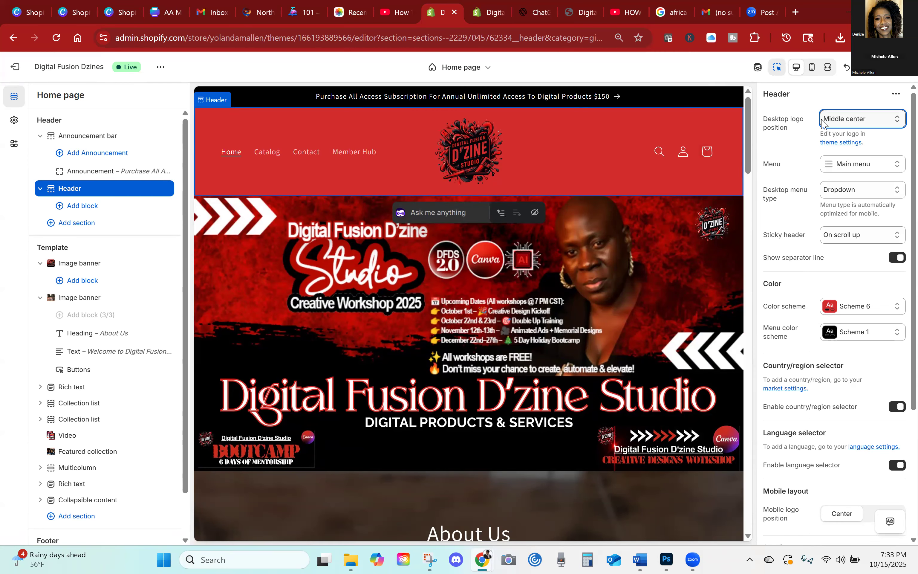
Remove the logo image in the theme settings and save the theme
left_click(835, 120)
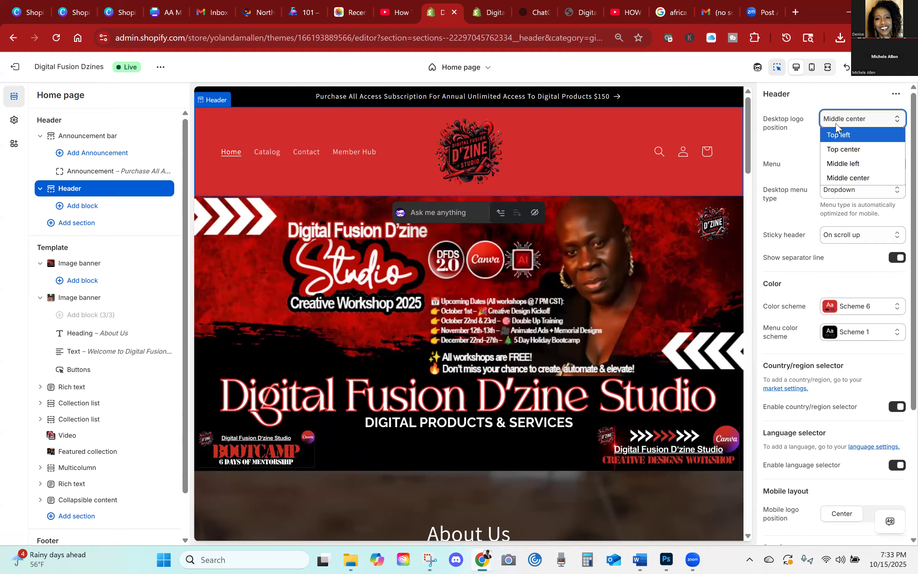
left_click(824, 107)
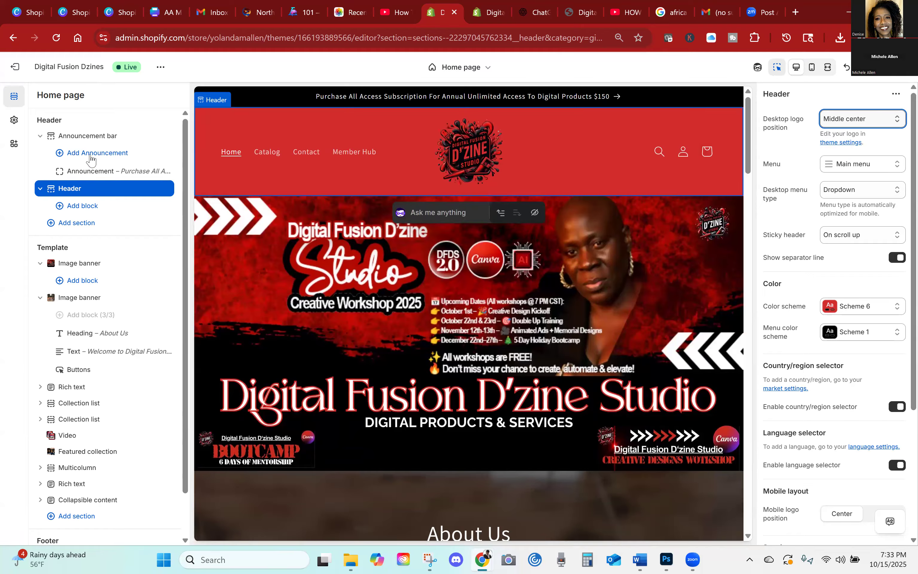
left_click(17, 124)
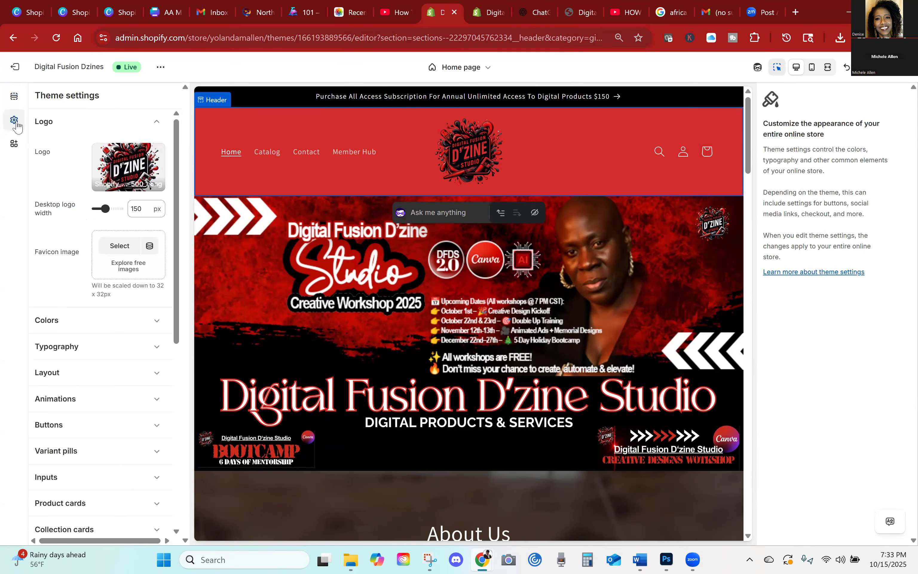
left_click(156, 154)
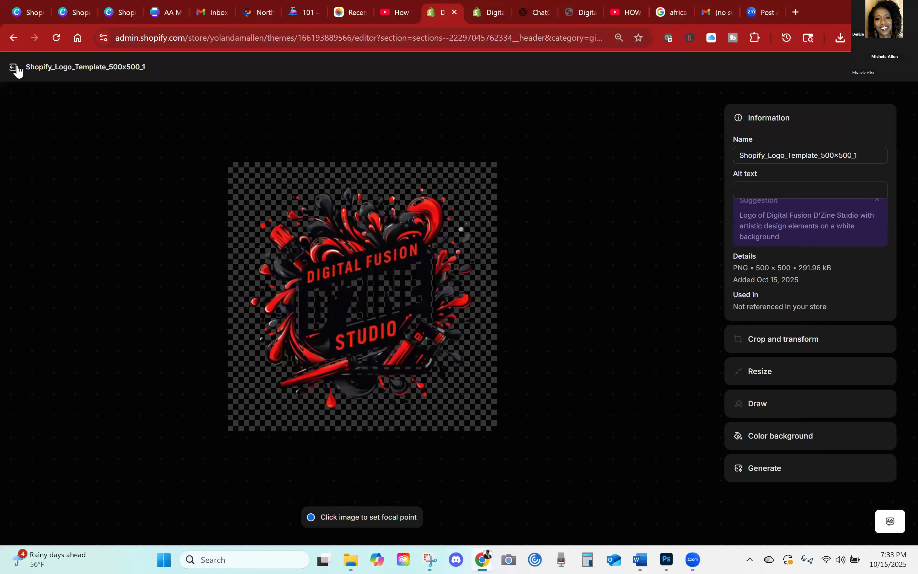
left_click(16, 69)
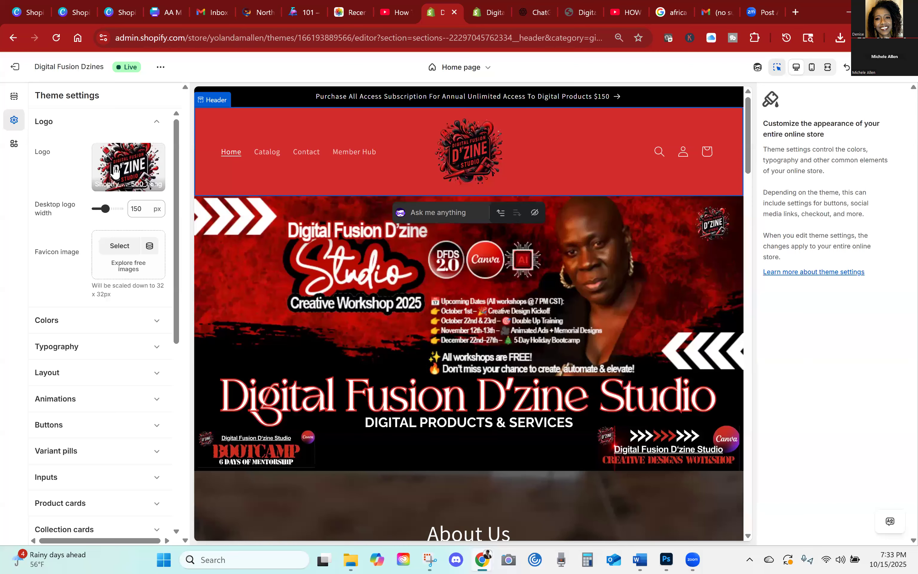
left_click(117, 172)
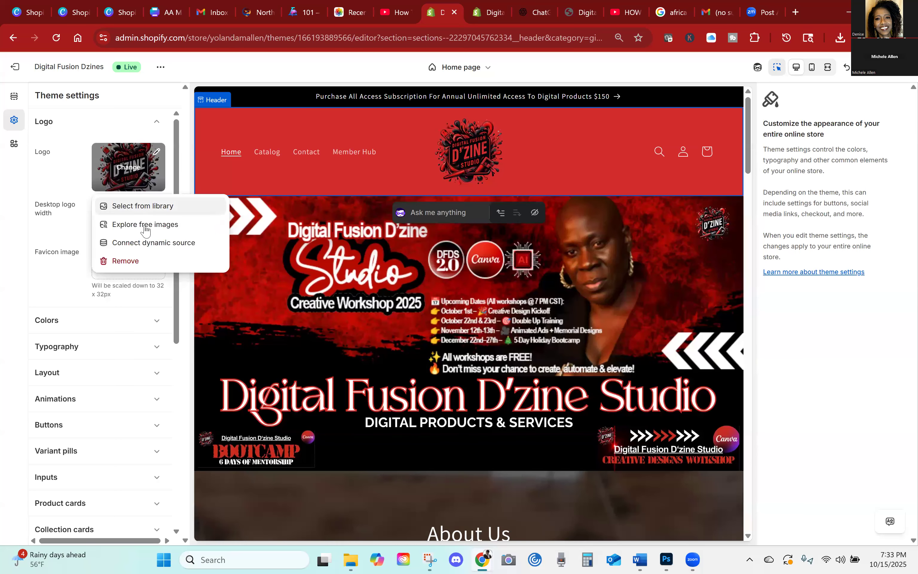
left_click(135, 262)
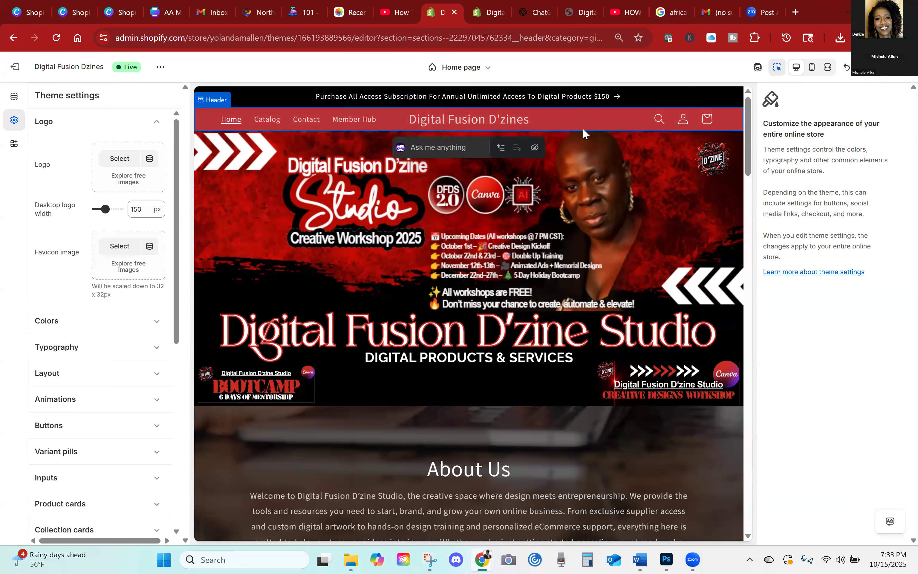
left_click(890, 77)
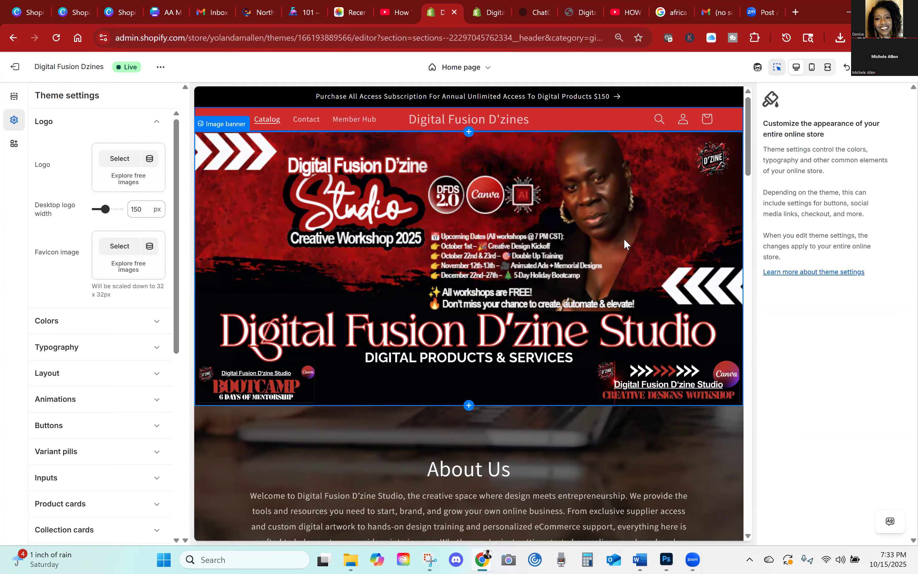
Look over the typography and button theme settings, trying the buttons' border opacity at 100% and returning it to 0%
scroll(650, 275, "down", 3)
scroll(652, 283, "up", 3)
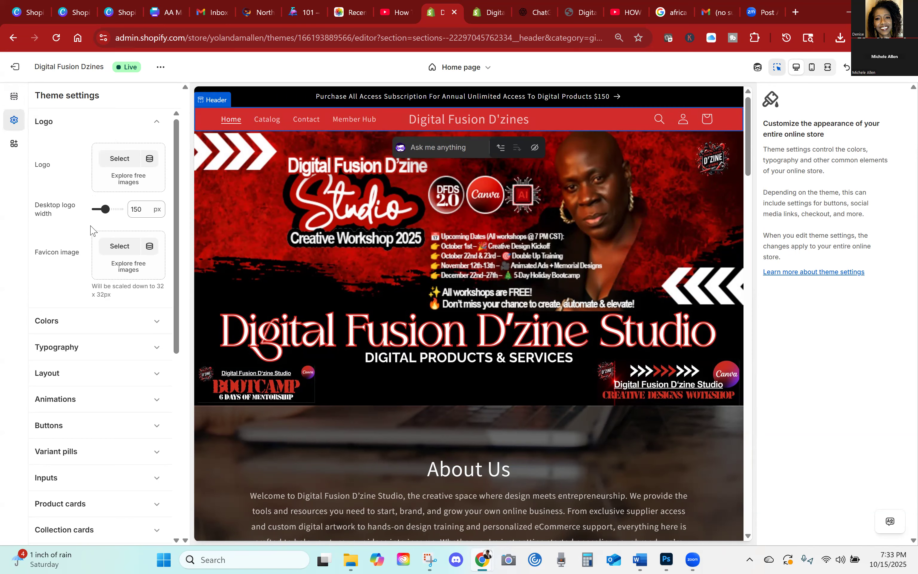
left_click(156, 123)
left_click(79, 176)
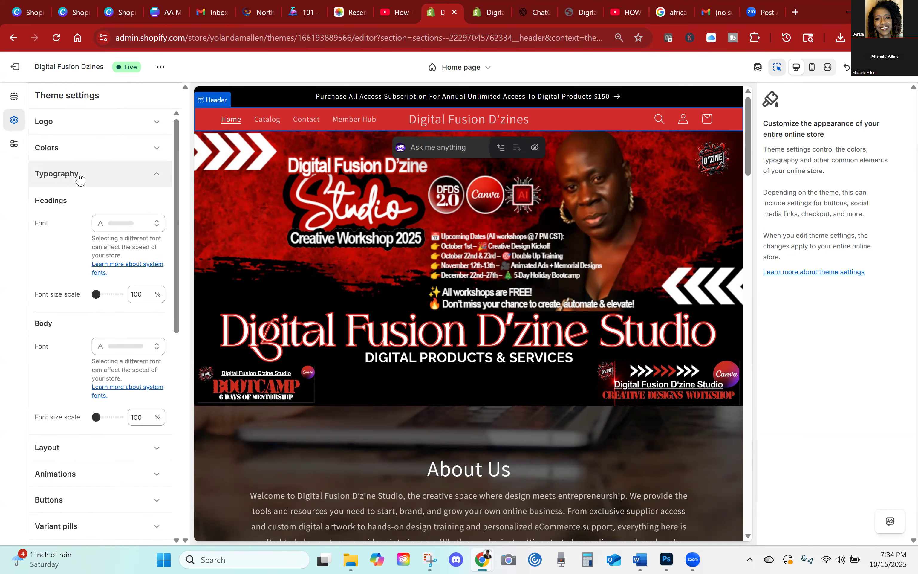
left_click(79, 177)
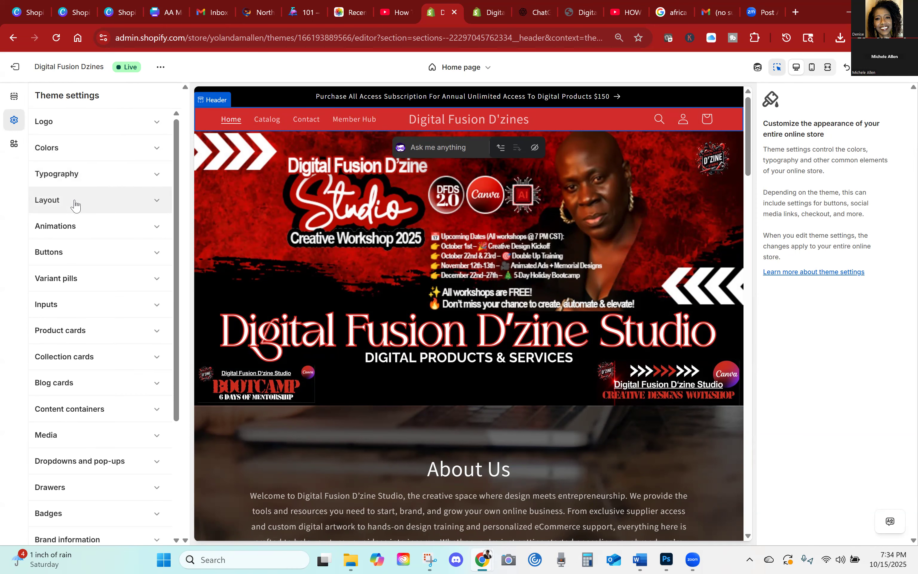
left_click(65, 253)
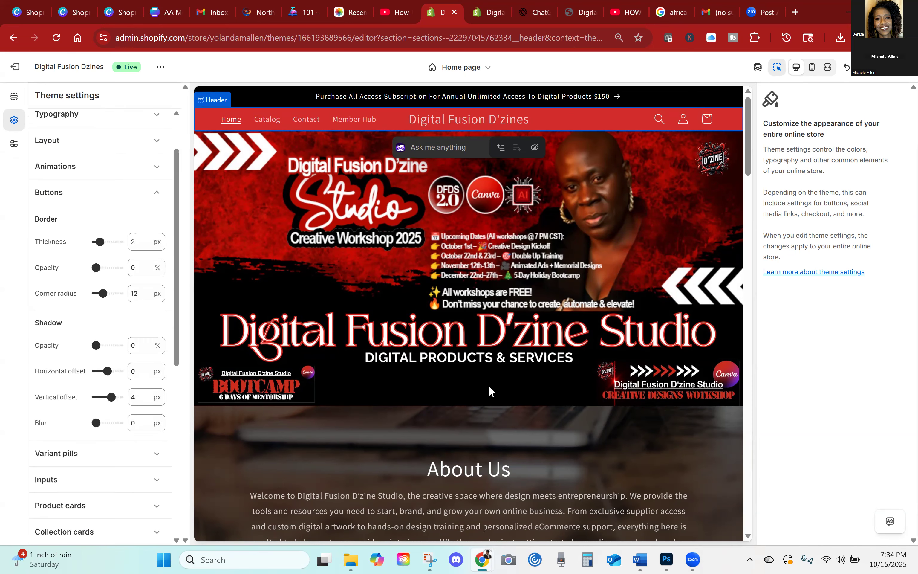
scroll(473, 231, "down", 8)
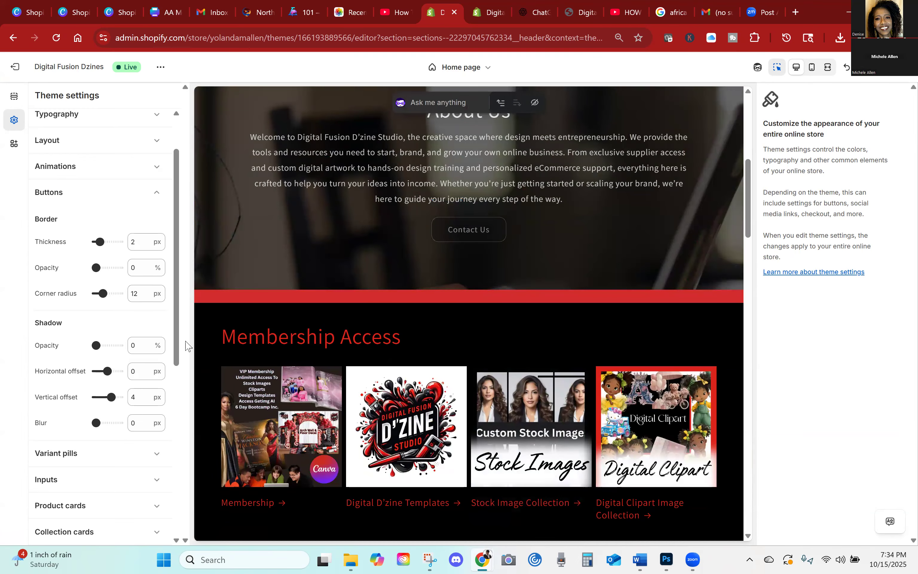
left_click_drag(93, 266, 137, 273)
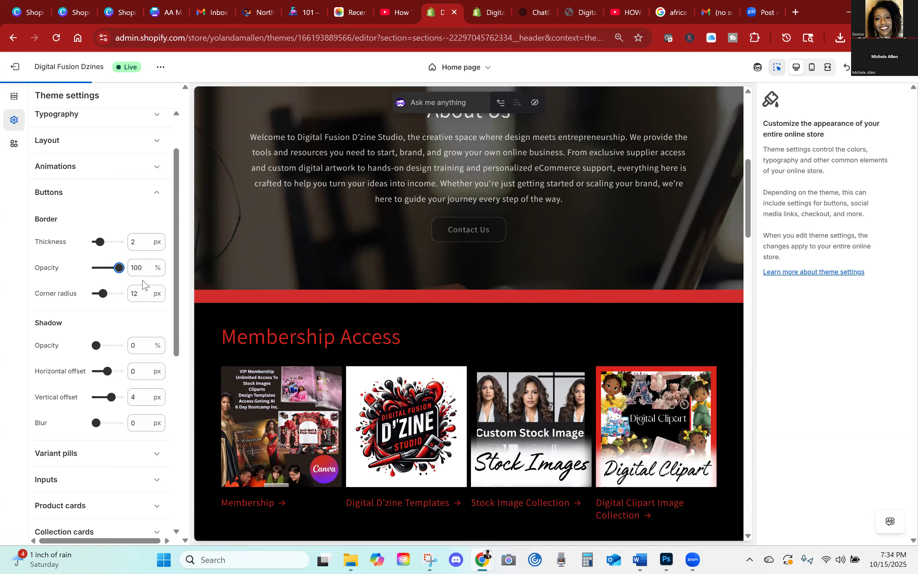
left_click_drag(122, 268, 72, 268)
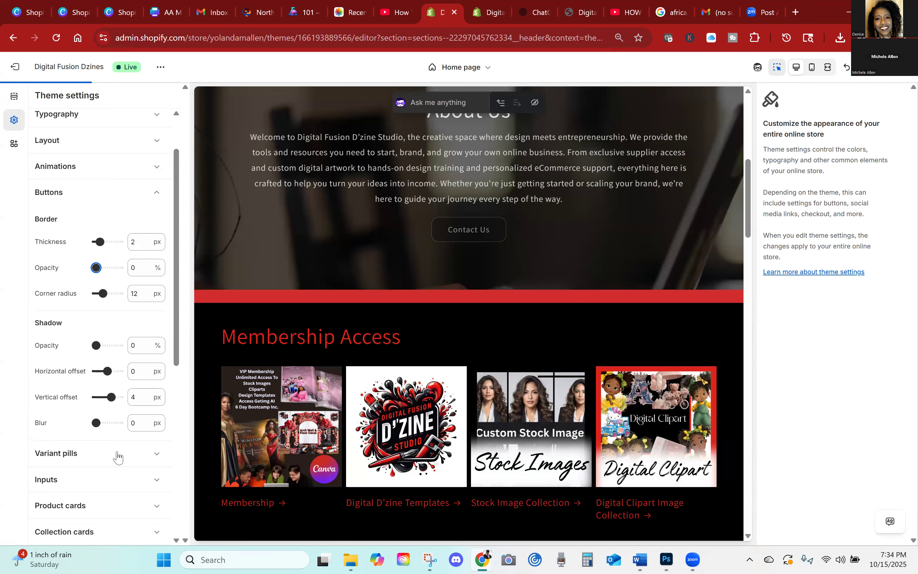
scroll(116, 444, "down", 3)
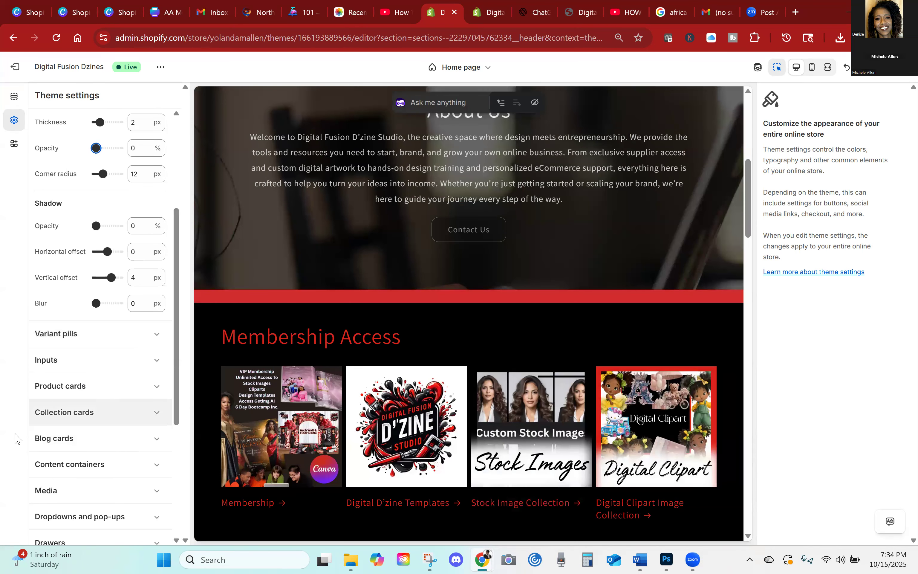
scroll(56, 265, "up", 5)
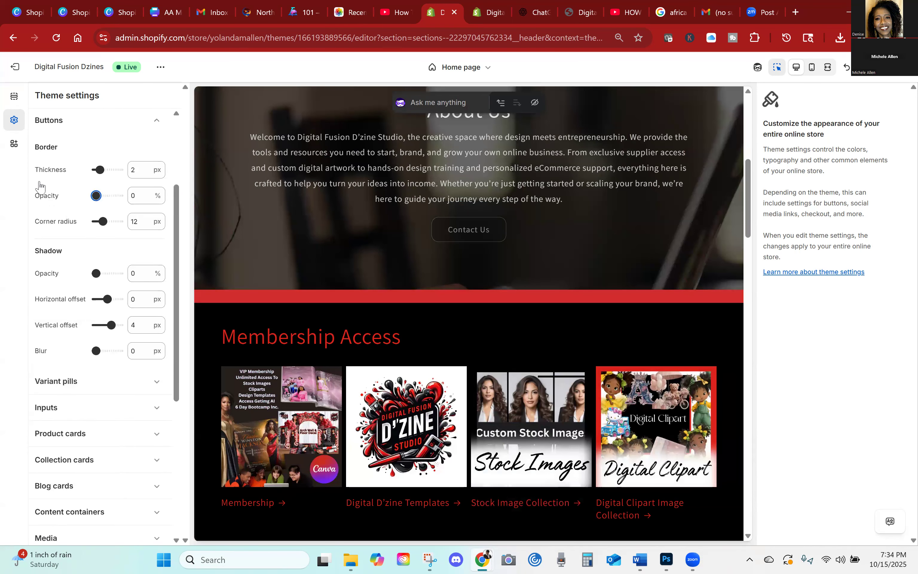
Add an Image banner section between the top banner and the About Us banner, and remove its buttons block
left_click(19, 103)
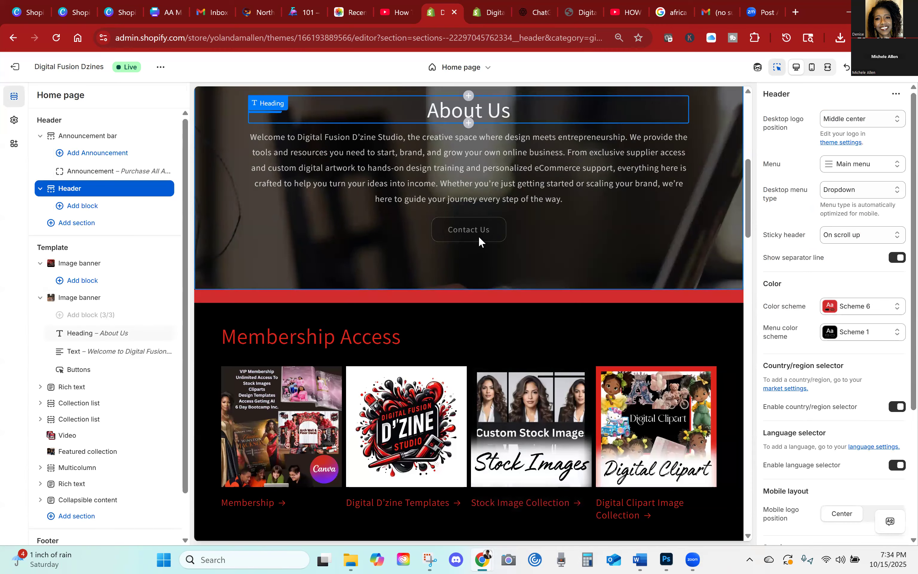
scroll(481, 238, "up", 5)
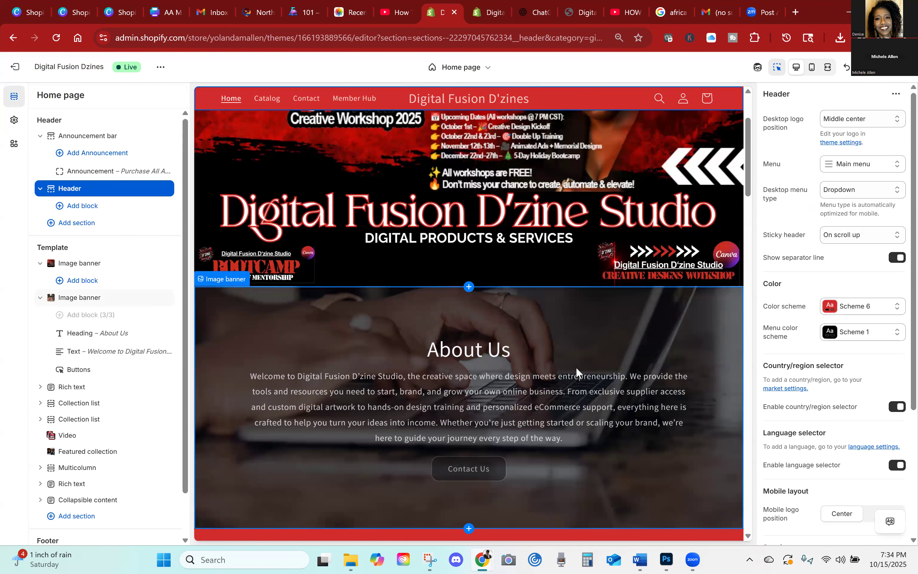
left_click(596, 329)
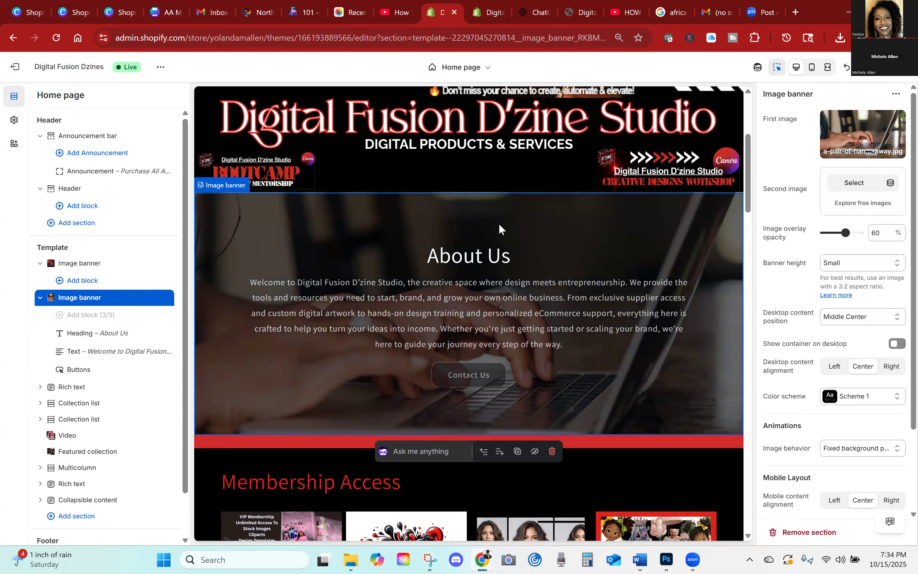
mouse_move(469, 194)
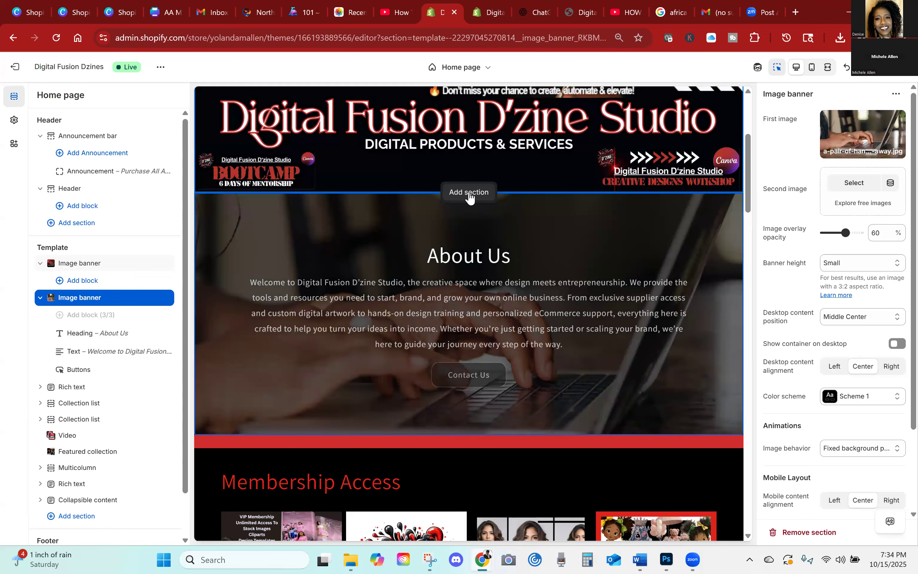
left_click(469, 192)
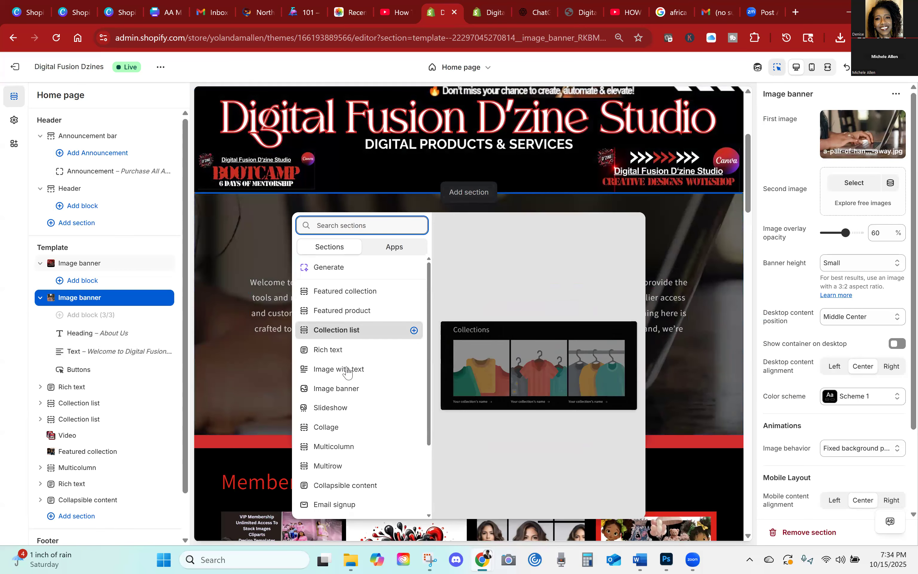
left_click(341, 392)
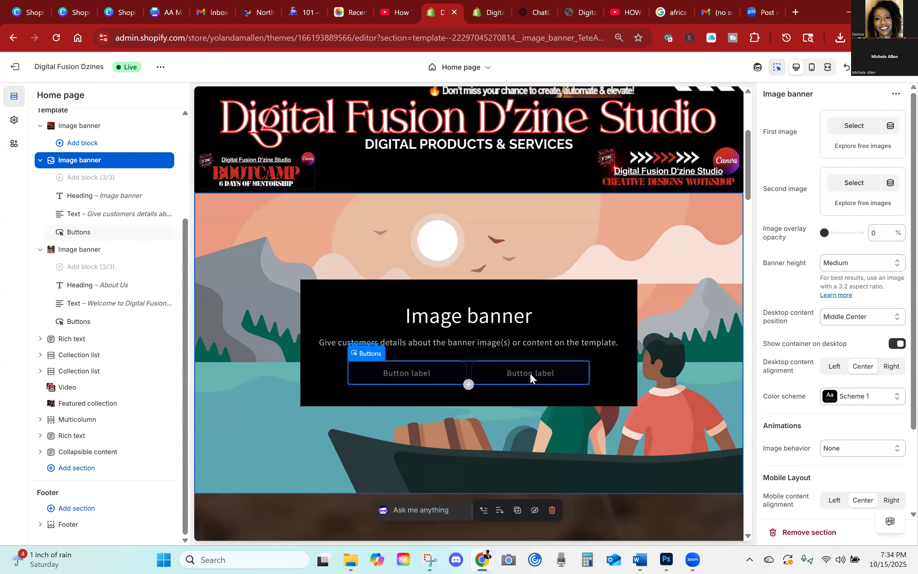
left_click(530, 373)
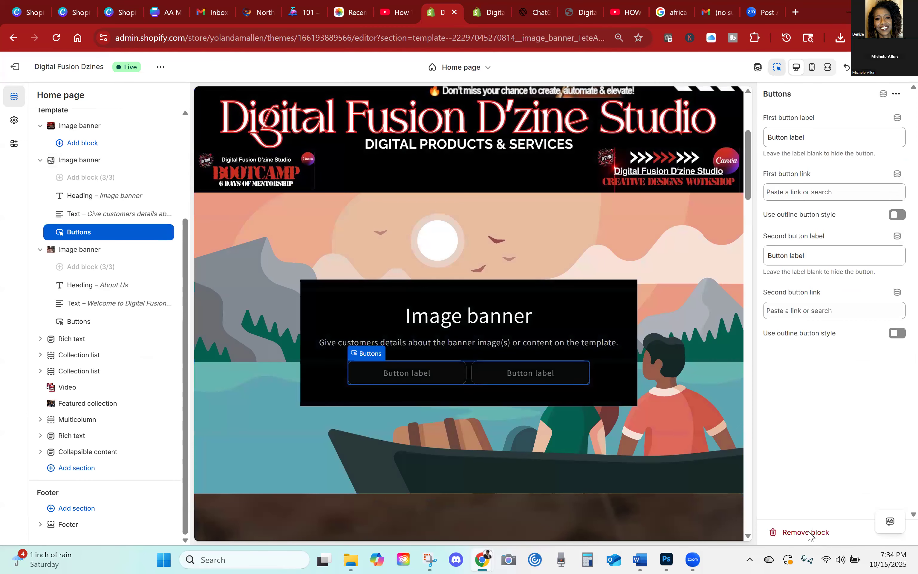
key("Delete")
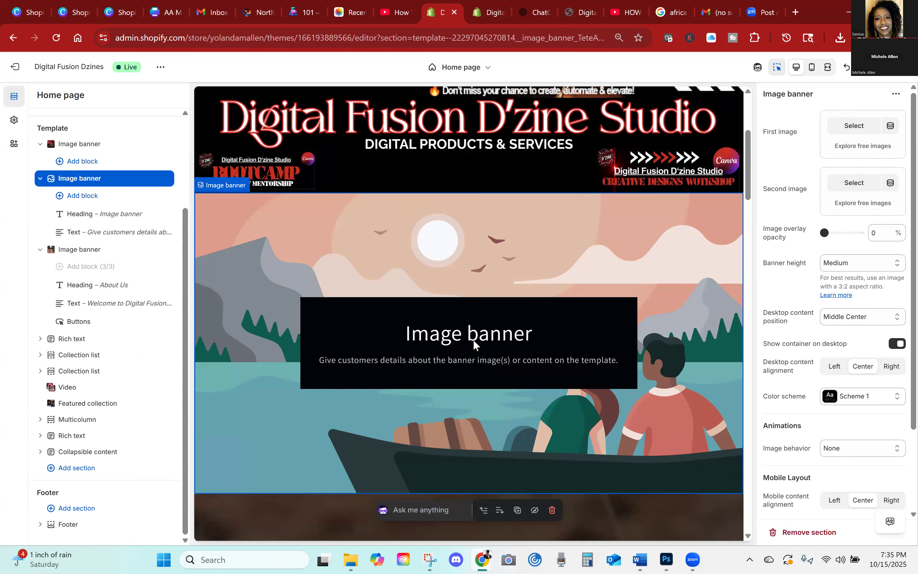
Change the new image banner's heading to "About Us"
left_click(474, 338)
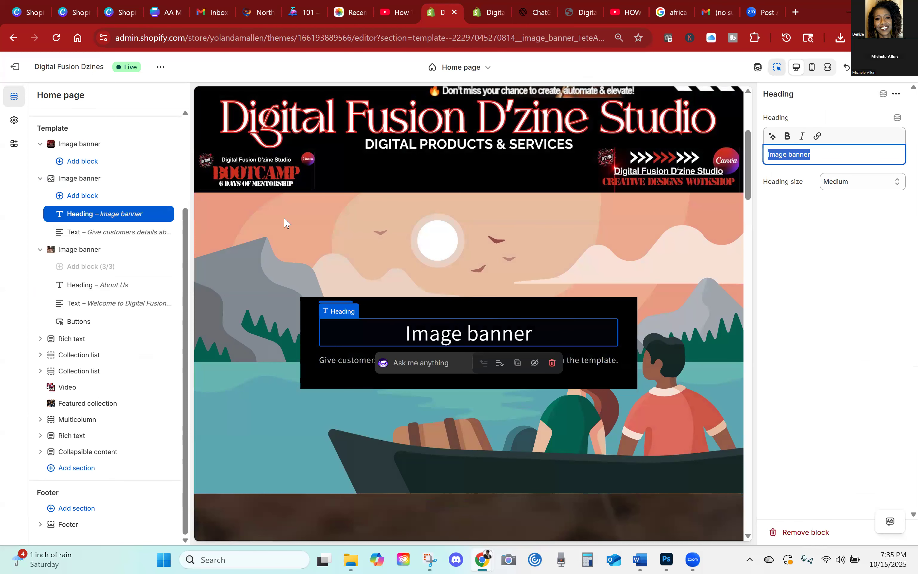
scroll(483, 245, "up", 3)
scroll(526, 326, "down", 7)
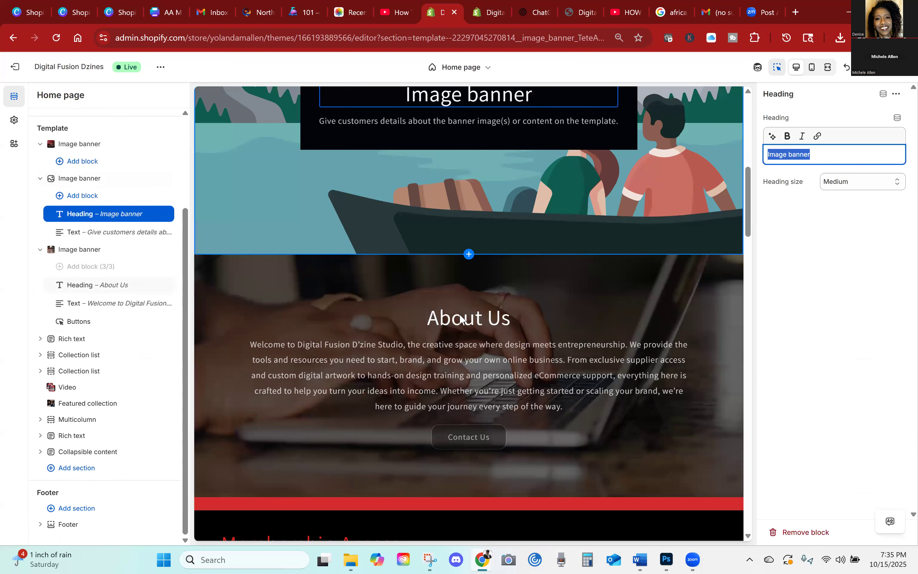
scroll(481, 250, "up", 5)
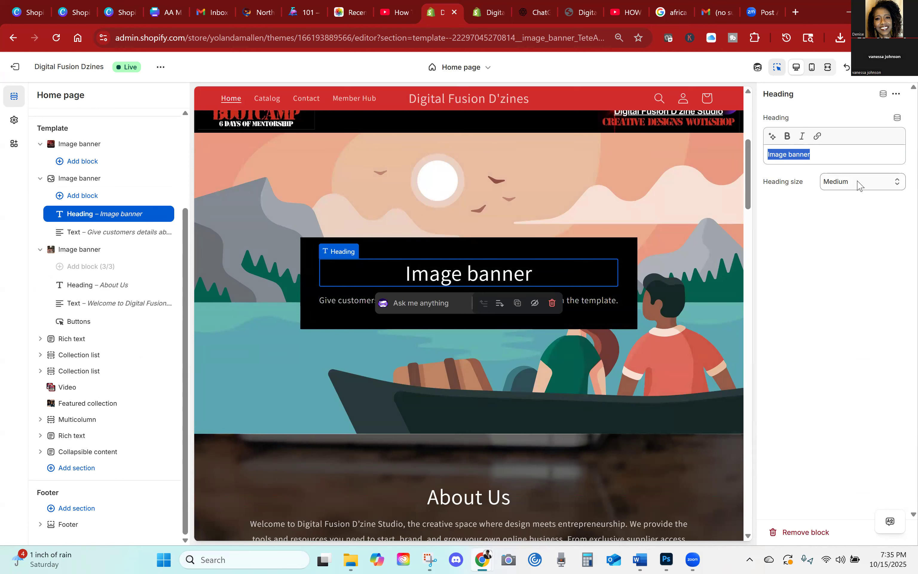
type("Abiyt")
key("BackSpace")
key("BackSpace")
key("BackSpace")
key("BackSpace")
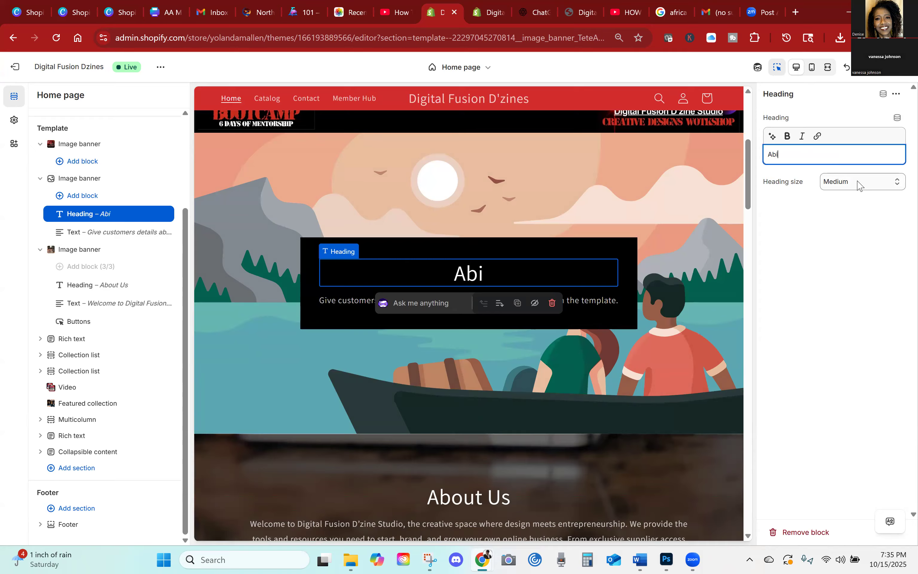
type("bout Us")
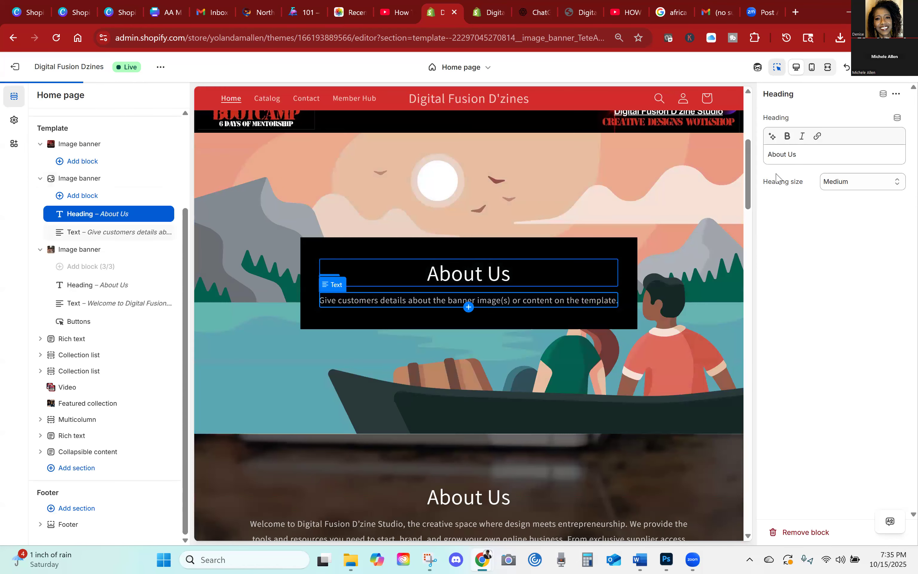
Replace the new image banner's description with the welcome paragraph copied from the existing About Us banner below it
left_click(529, 302)
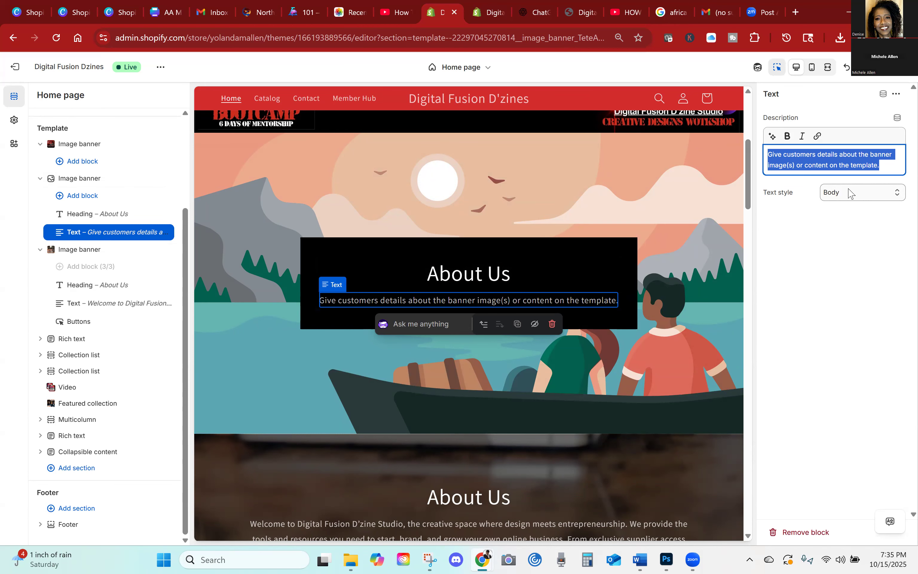
scroll(431, 286, "down", 5)
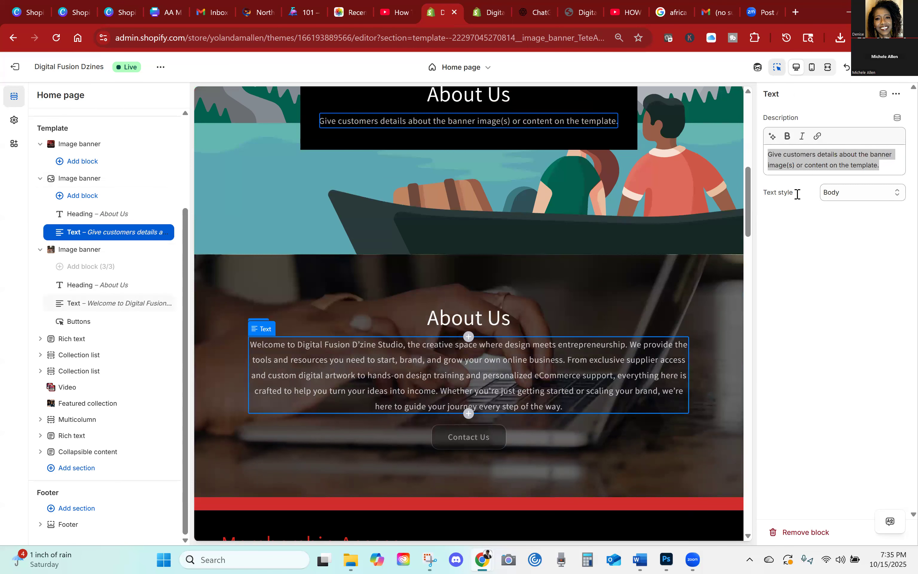
right_click(836, 230)
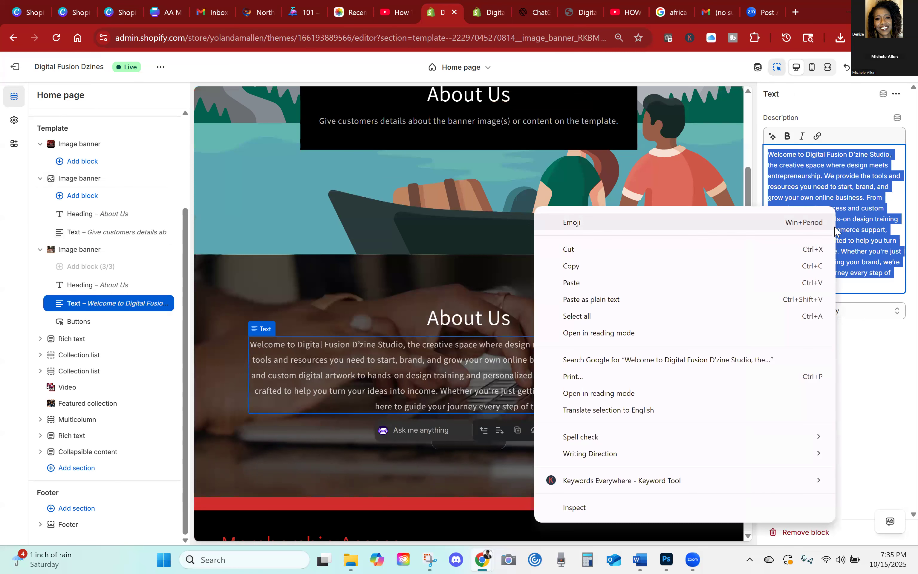
left_click(569, 266)
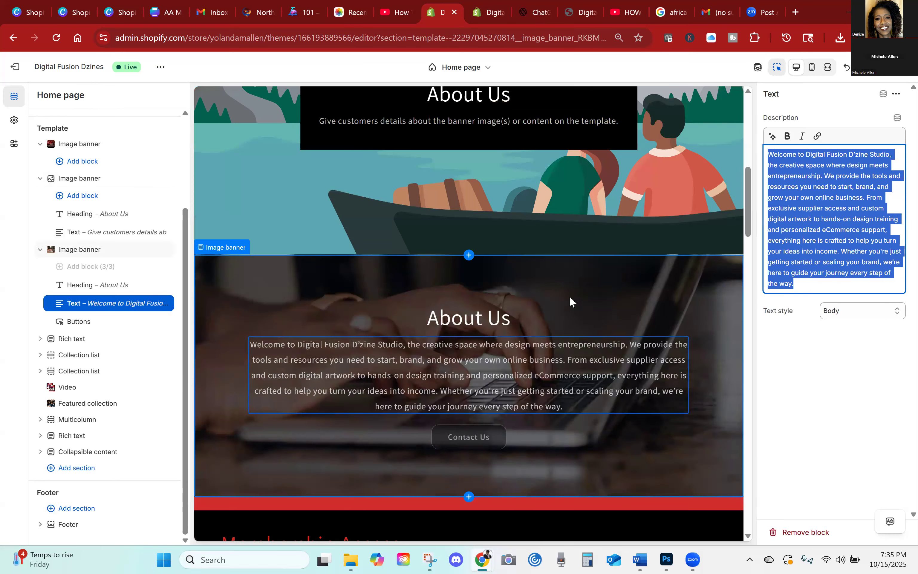
scroll(568, 295, "up", 5)
left_click(469, 300)
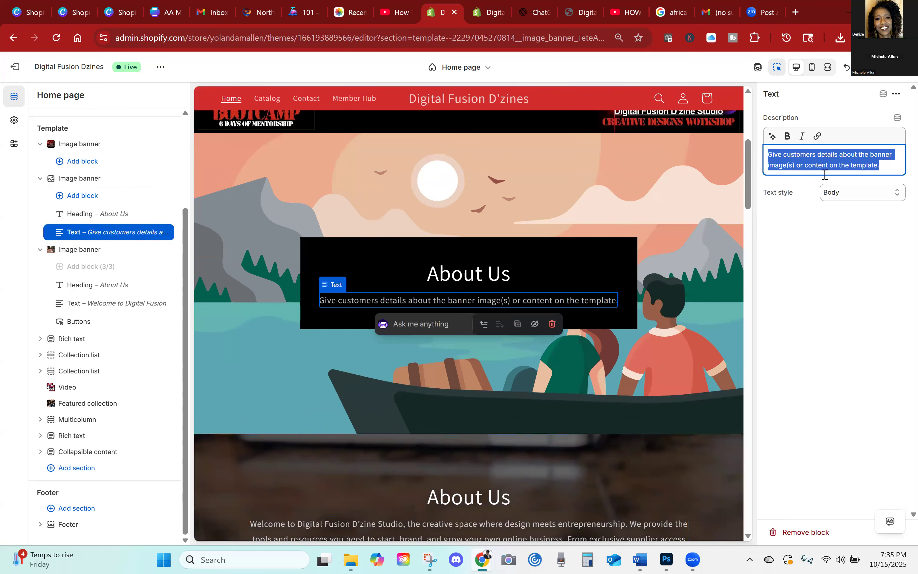
key("ctrl+v")
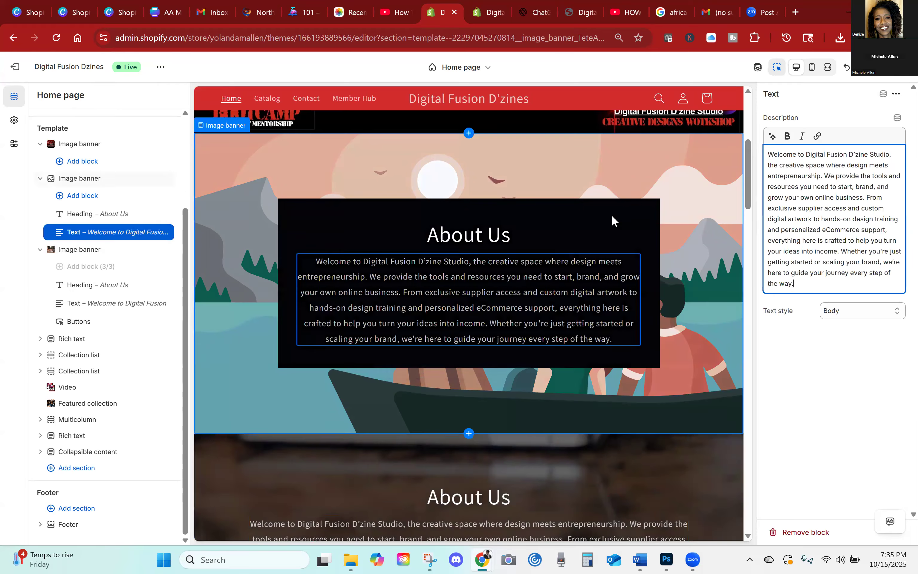
Set the new banner's first image to the laptop-on-desk photo from the free Work From Home images
left_click(641, 217)
scroll(685, 235, "down", 6)
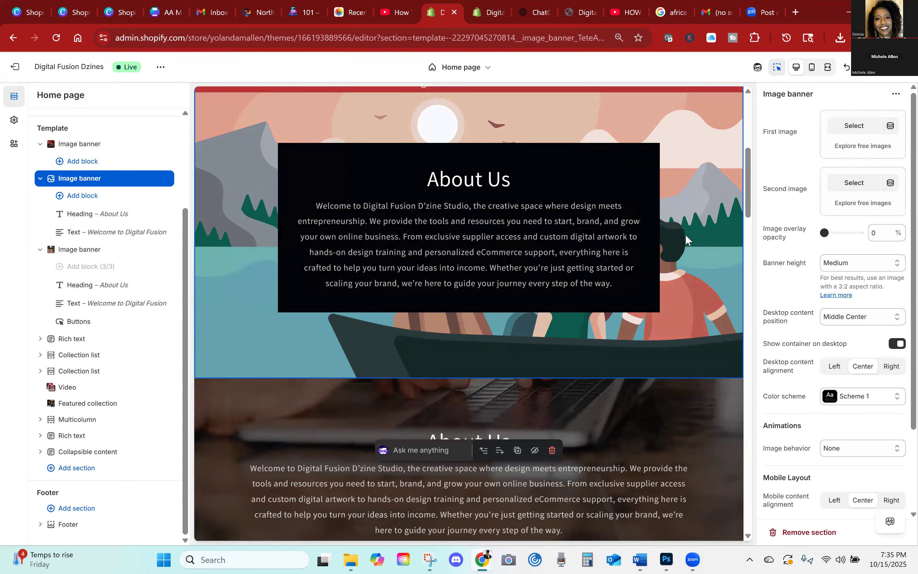
scroll(672, 223, "up", 5)
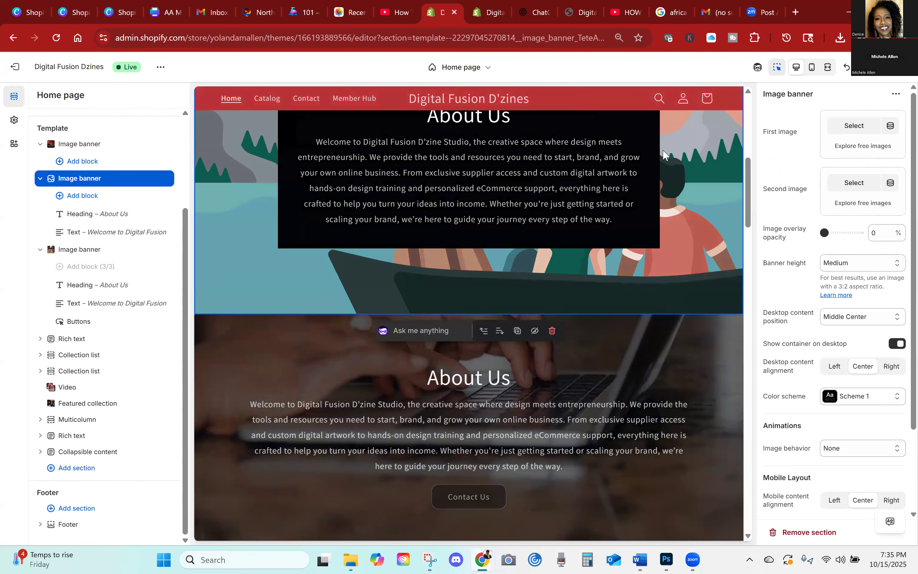
scroll(622, 221, "up", 3)
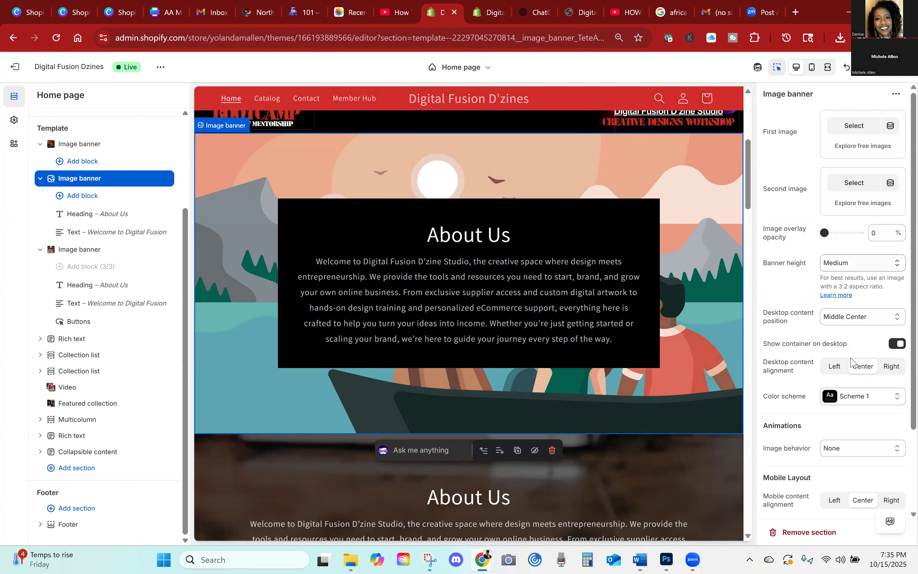
scroll(842, 373, "down", 1)
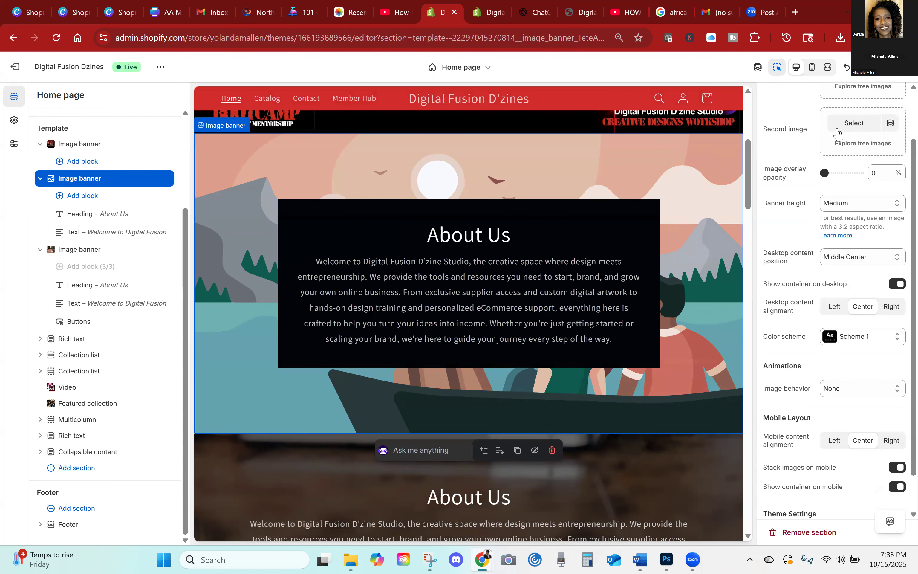
scroll(842, 156, "up", 1)
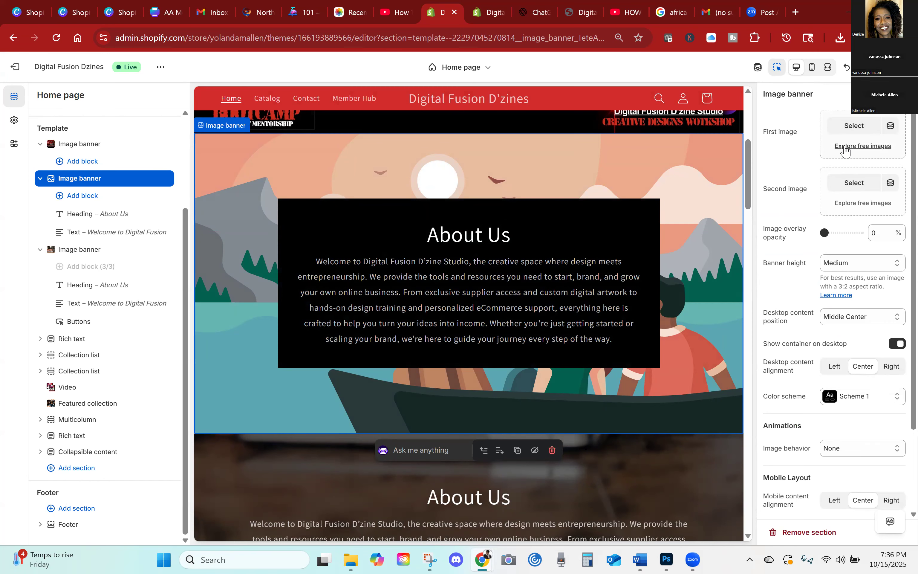
left_click(845, 148)
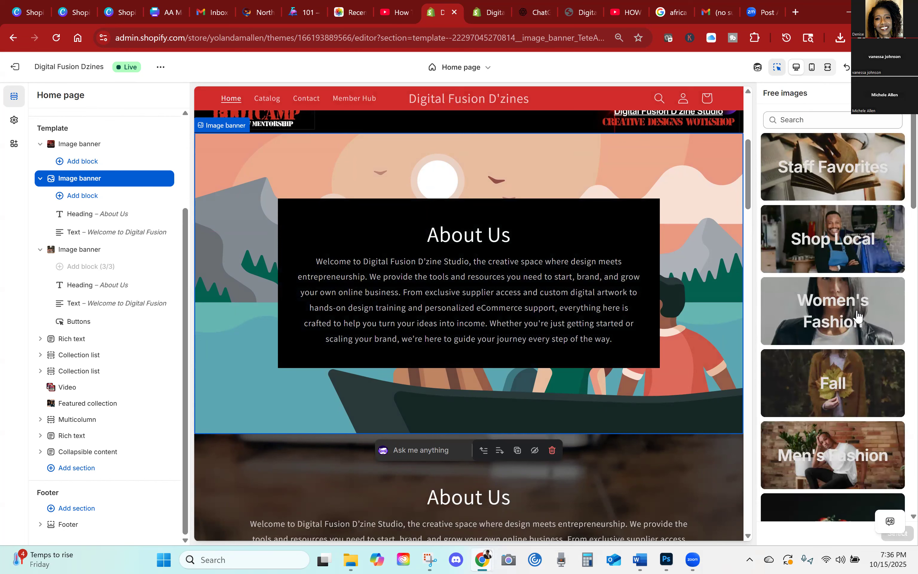
scroll(858, 316, "down", 10)
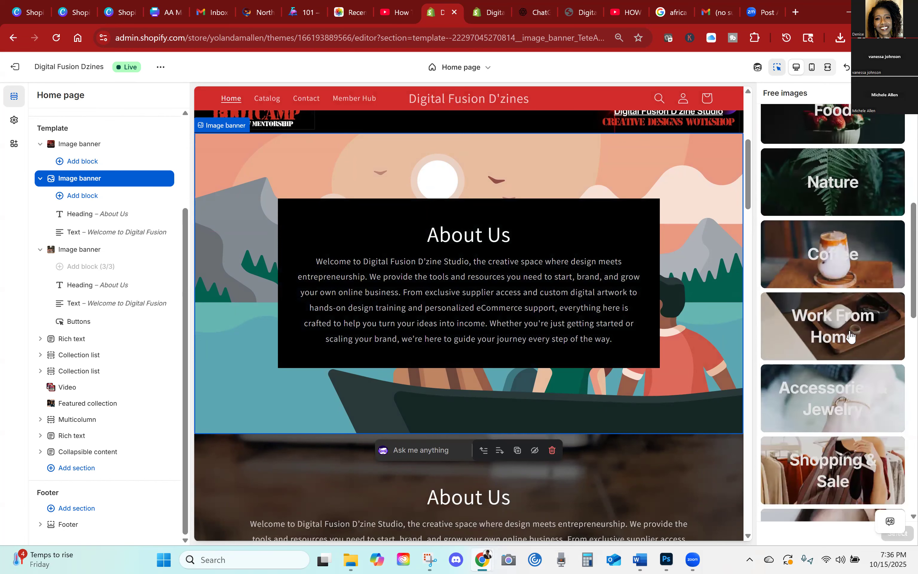
left_click(850, 336)
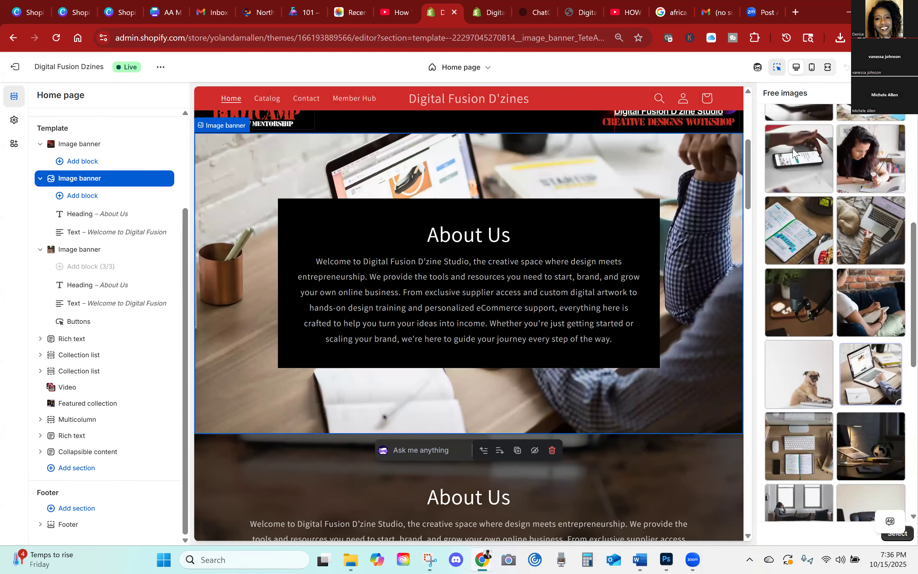
left_click(898, 533)
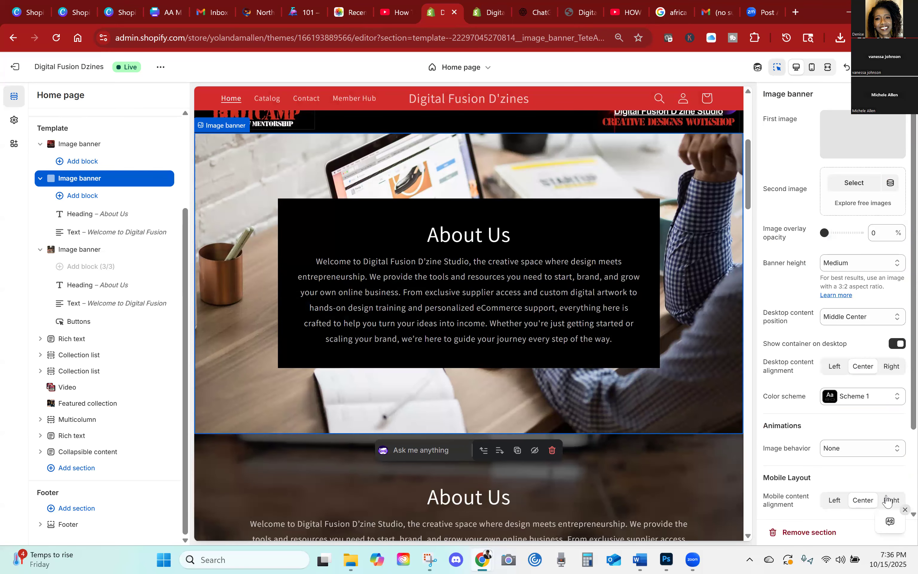
Set the new banner's image overlay opacity to 60% after trying 100%, and compare its settings with the existing About Us banner
scroll(680, 417, "down", 3)
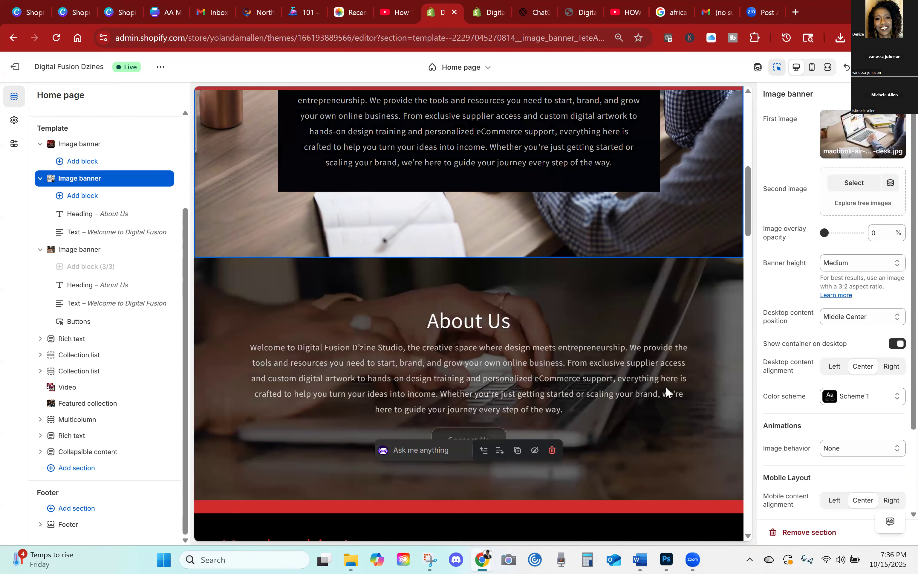
scroll(876, 418, "down", 3)
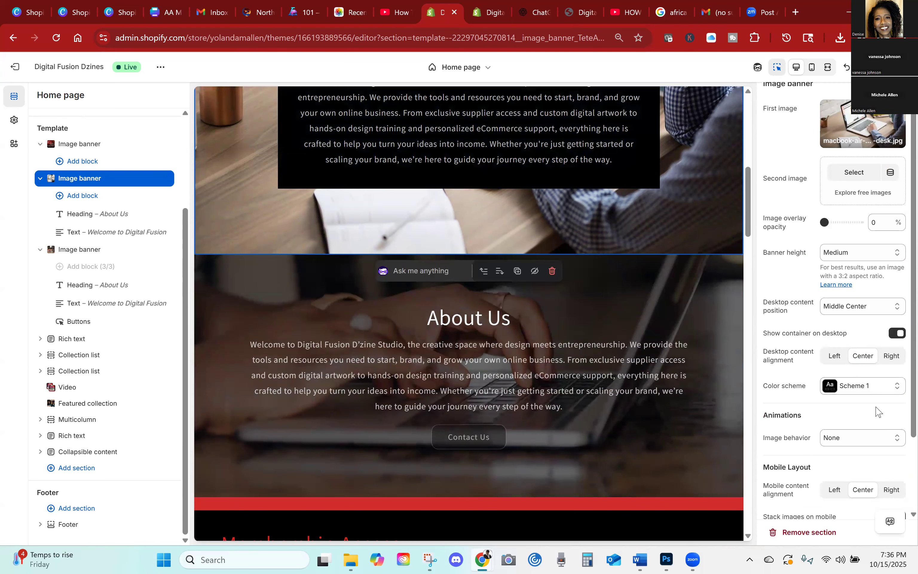
scroll(873, 439, "up", 3)
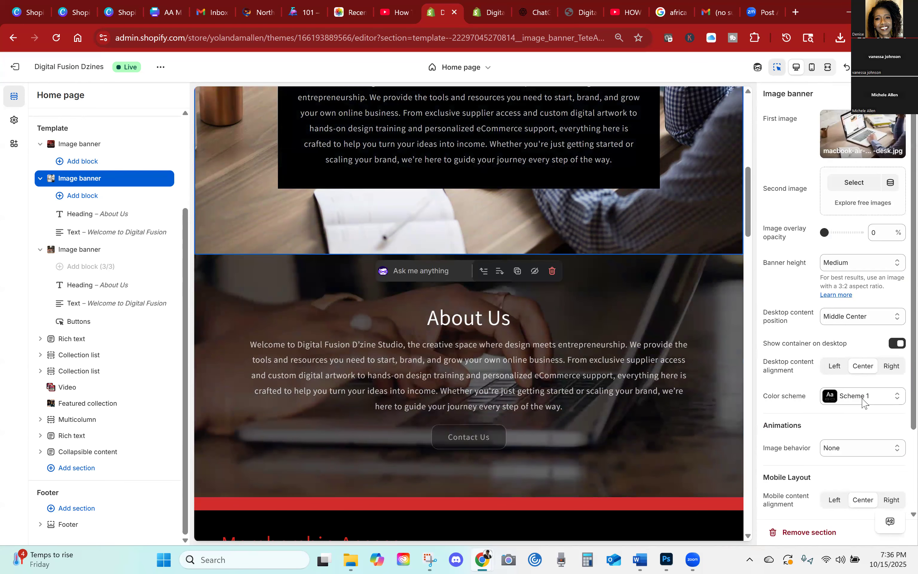
left_click_drag(825, 233, 870, 231)
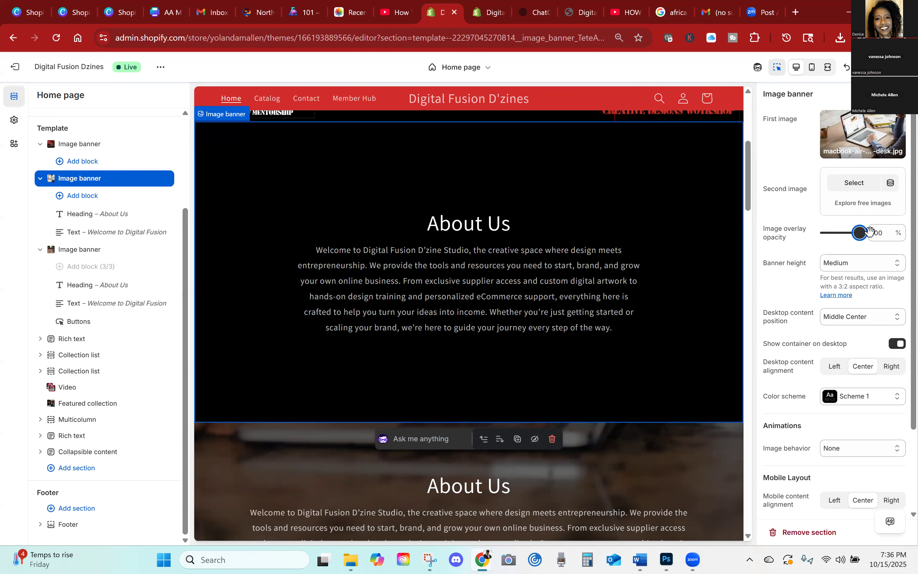
left_click_drag(863, 231, 844, 232)
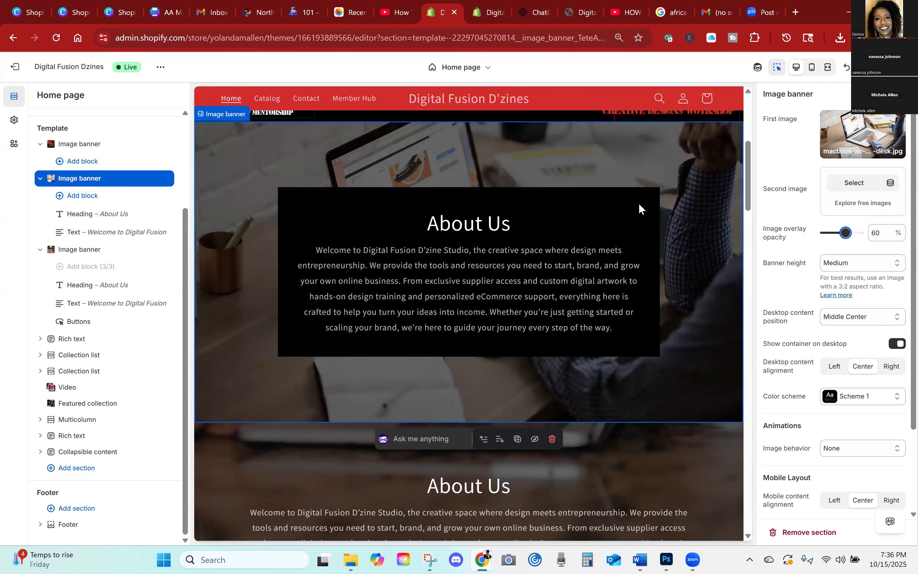
scroll(613, 226, "down", 5)
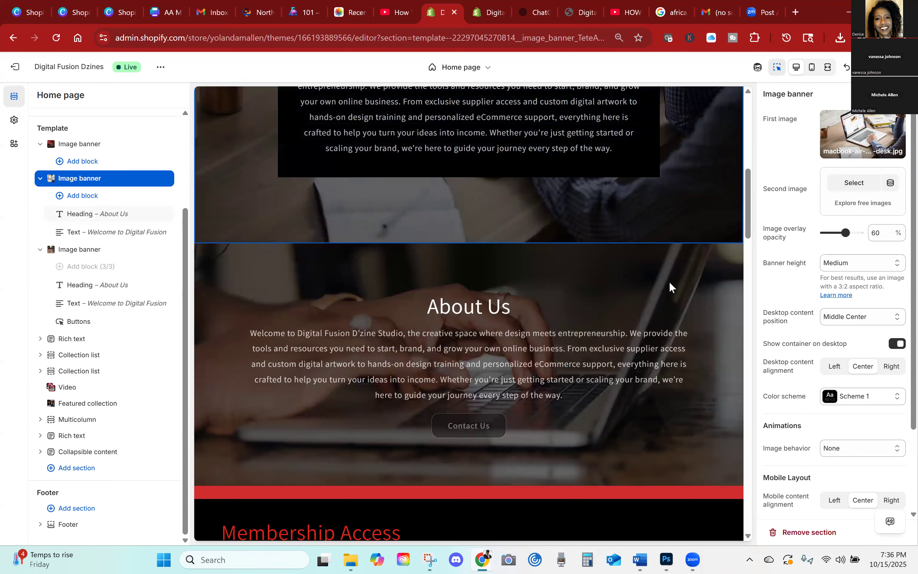
left_click(657, 280)
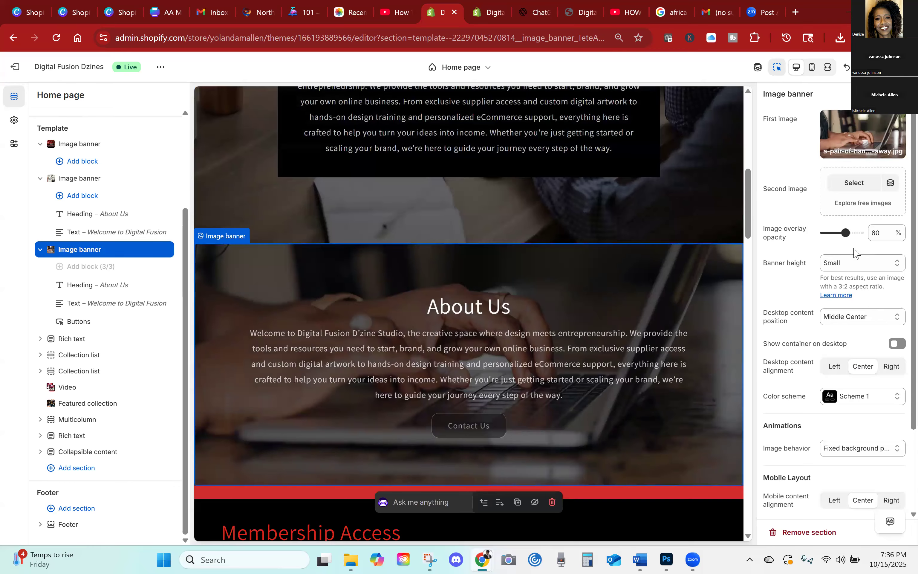
left_click(731, 198)
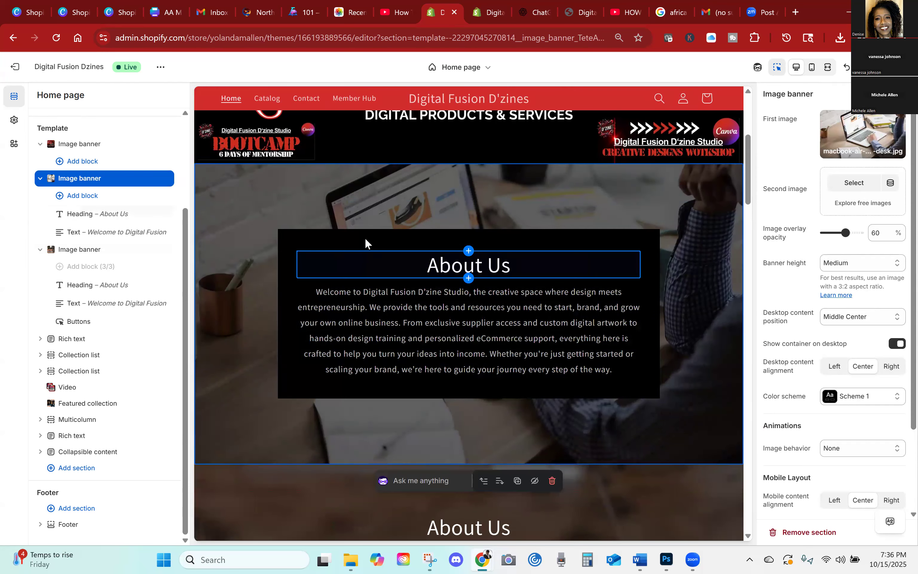
Remove the new About Us image banner section and undo the removal
left_click(556, 248)
left_click(606, 244)
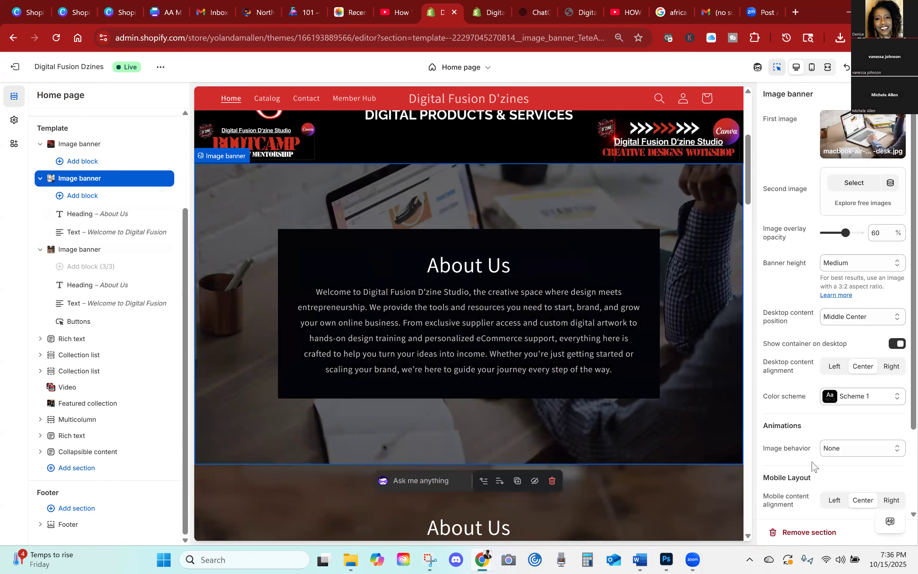
left_click(814, 533)
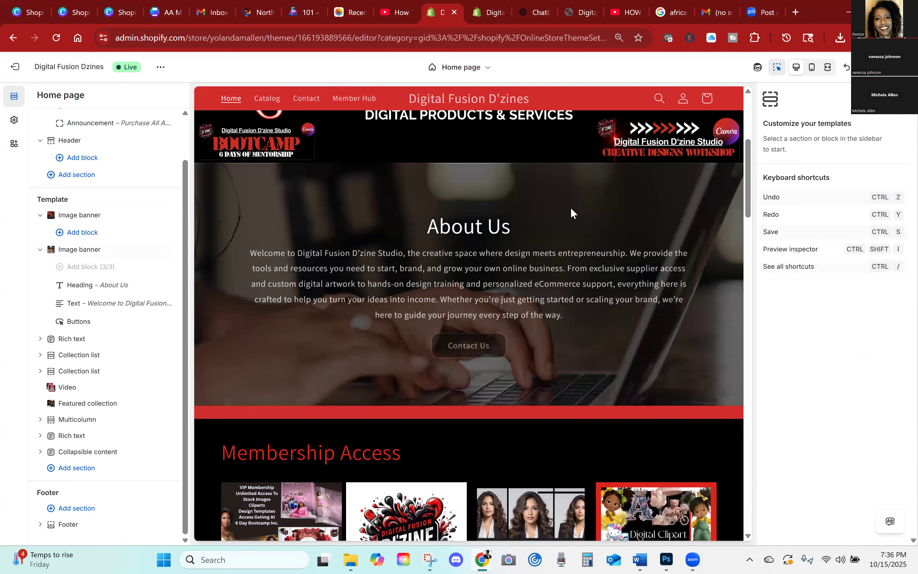
scroll(558, 379, "down", 2)
scroll(535, 300, "up", 4)
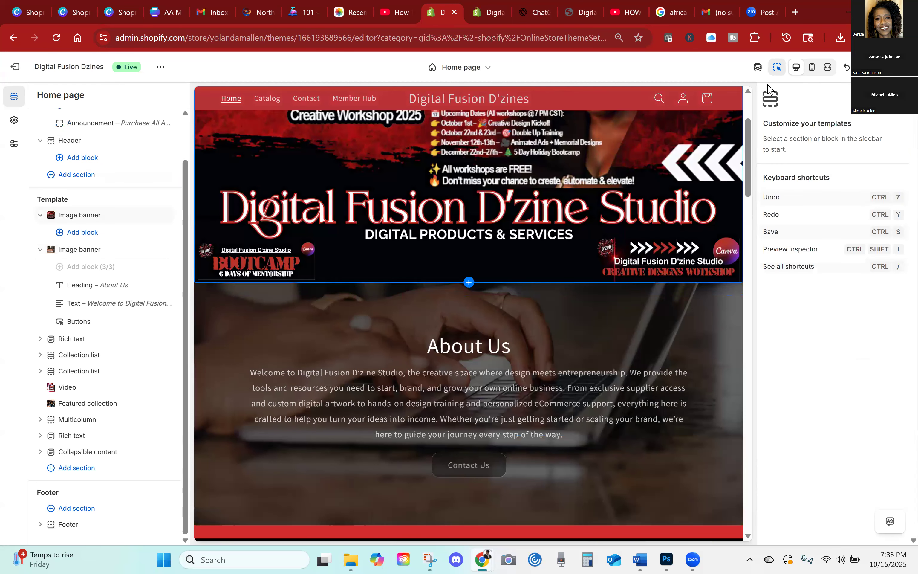
left_click(845, 69)
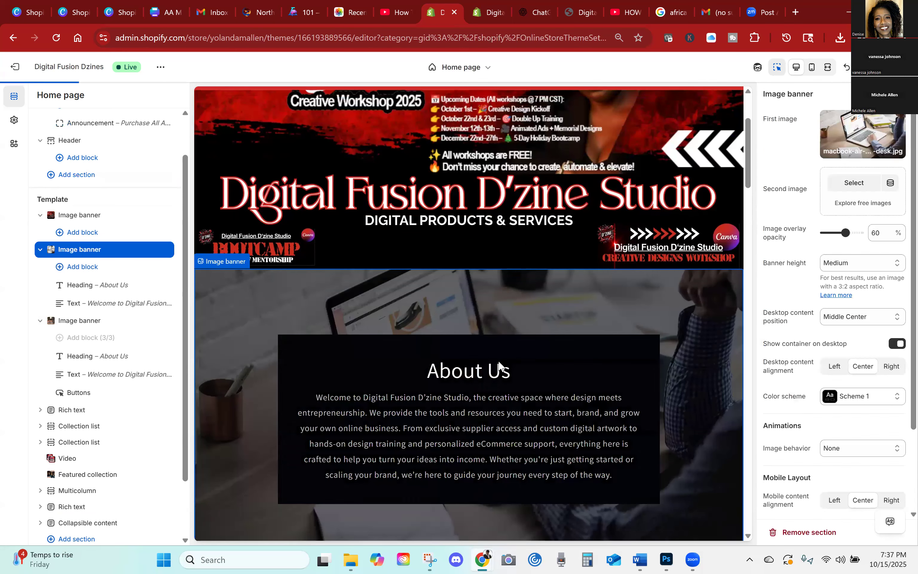
Try other color schemes on the new About Us banner, including Scheme 6 and Scheme 4, and return it to Scheme 1
scroll(500, 367, "down", 2)
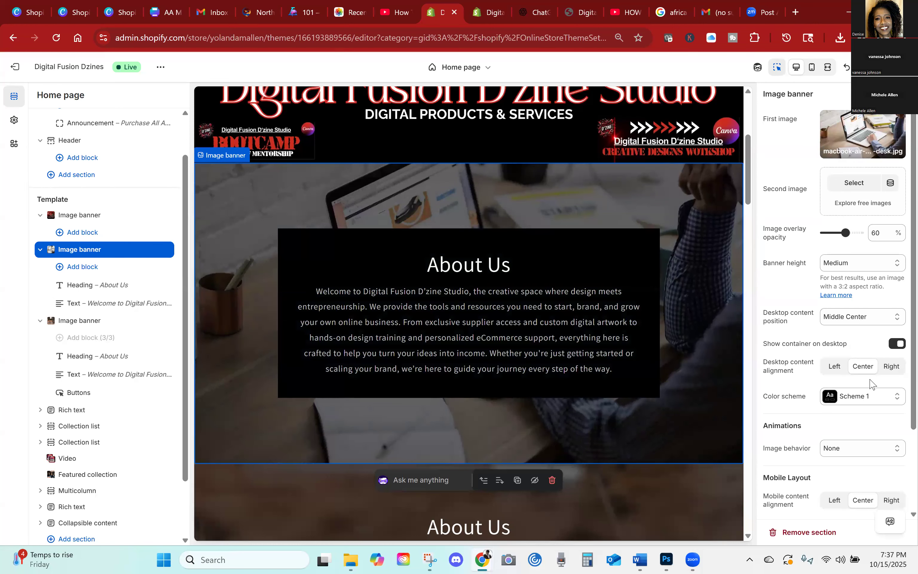
left_click(858, 401)
left_click(853, 229)
left_click(849, 401)
left_click(831, 336)
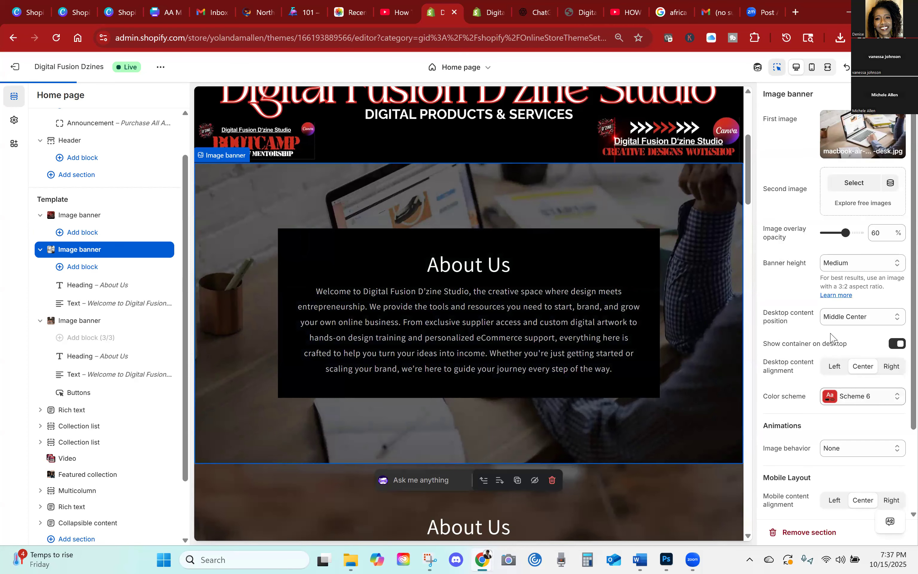
left_click(841, 399)
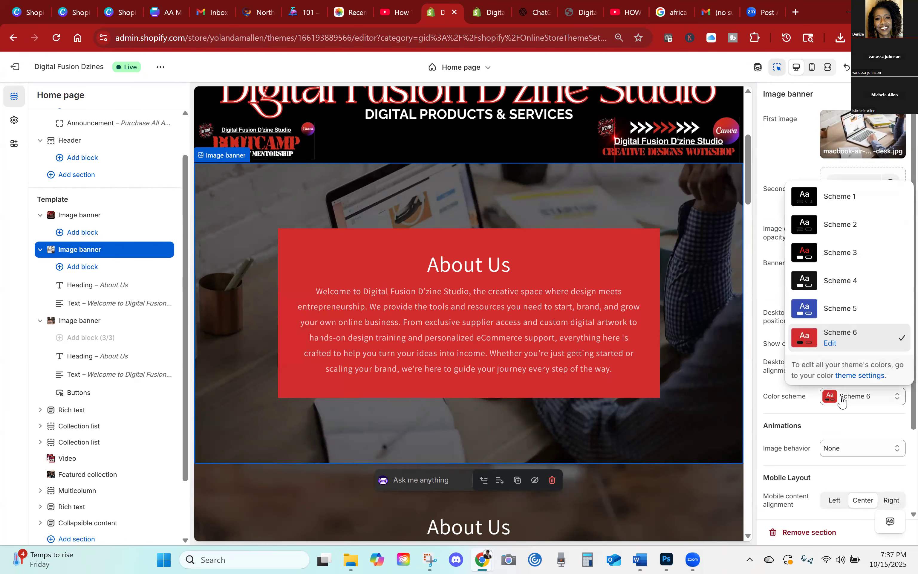
left_click(842, 283)
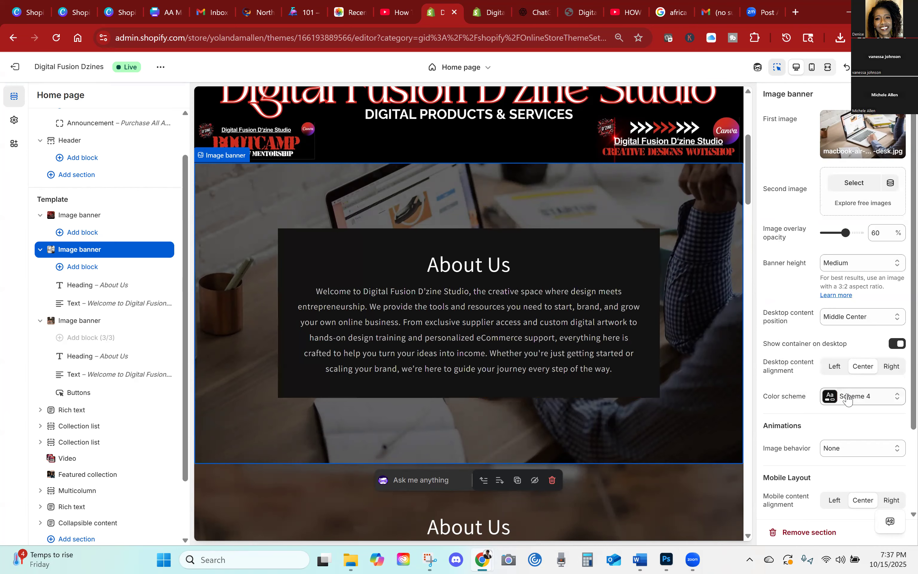
left_click(880, 398)
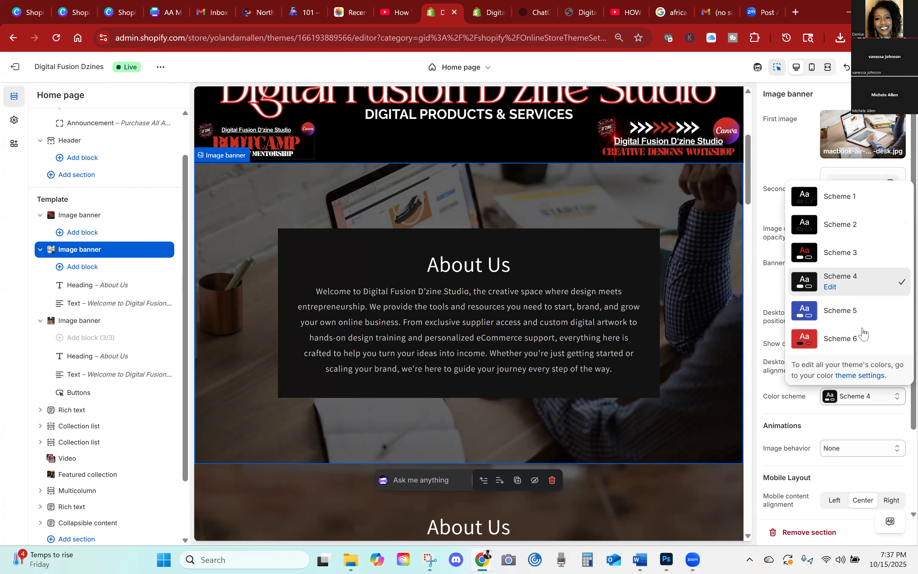
left_click(841, 198)
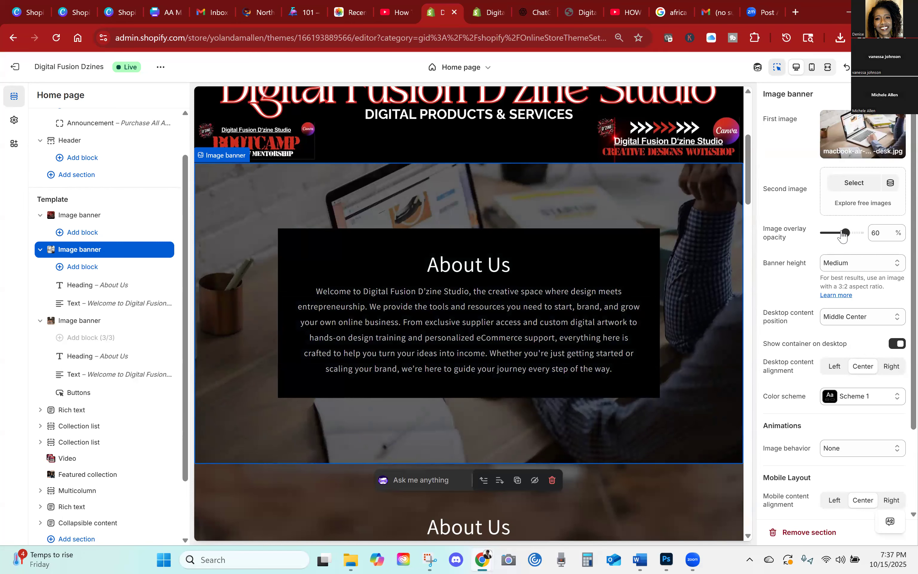
Keep the new banner's image overlay opacity at 60% and examine its animation and mobile layout settings
mouse_move(845, 232)
left_mouse_down()
mouse_move(806, 245)
mouse_move(845, 232)
left_mouse_up()
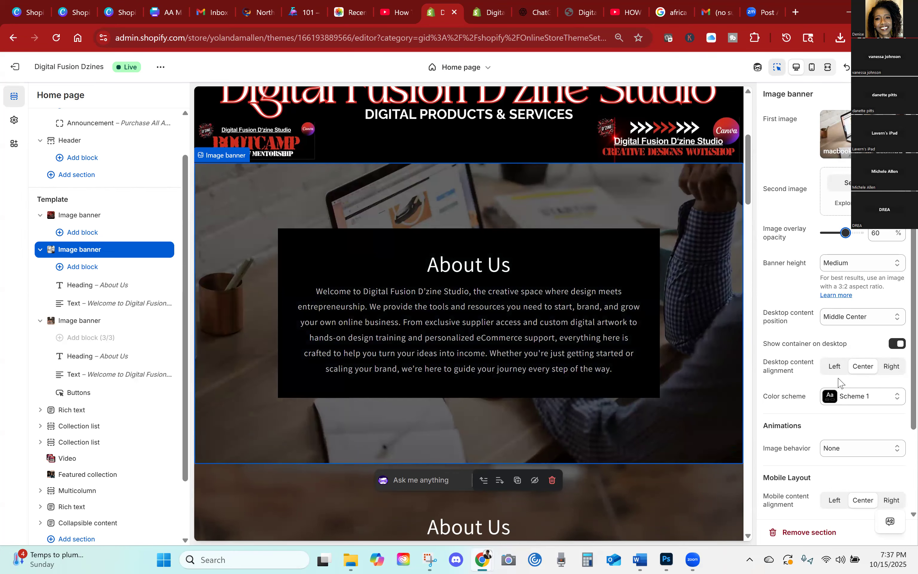
scroll(866, 426, "down", 2)
scroll(860, 399, "down", 1)
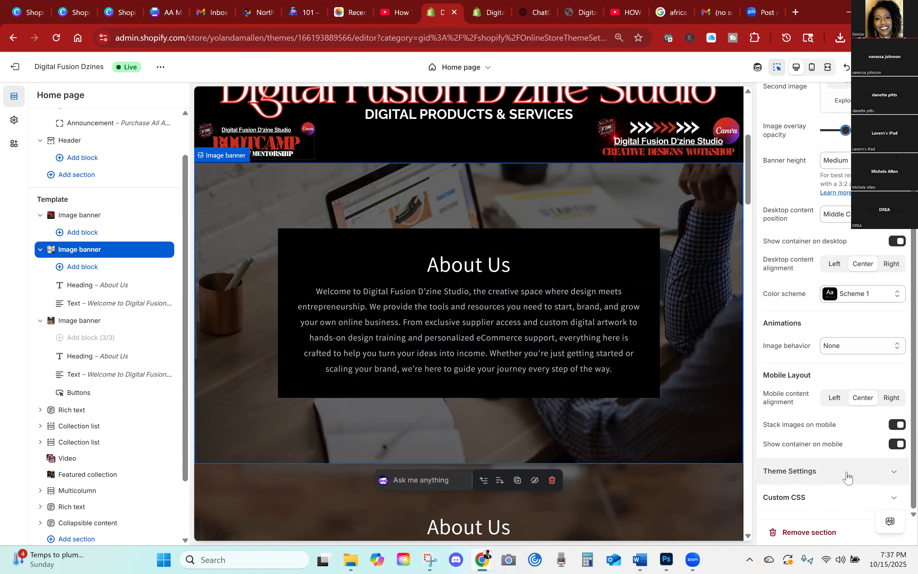
Compare the heading and text blocks of the new About Us banner with the existing About Us banner's heading
scroll(849, 246, "up", 3)
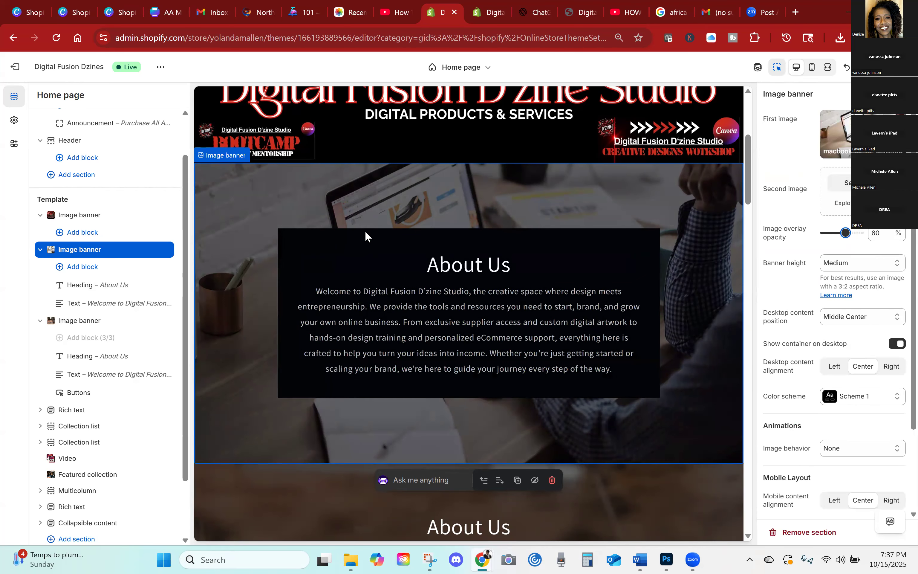
scroll(566, 486, "down", 2)
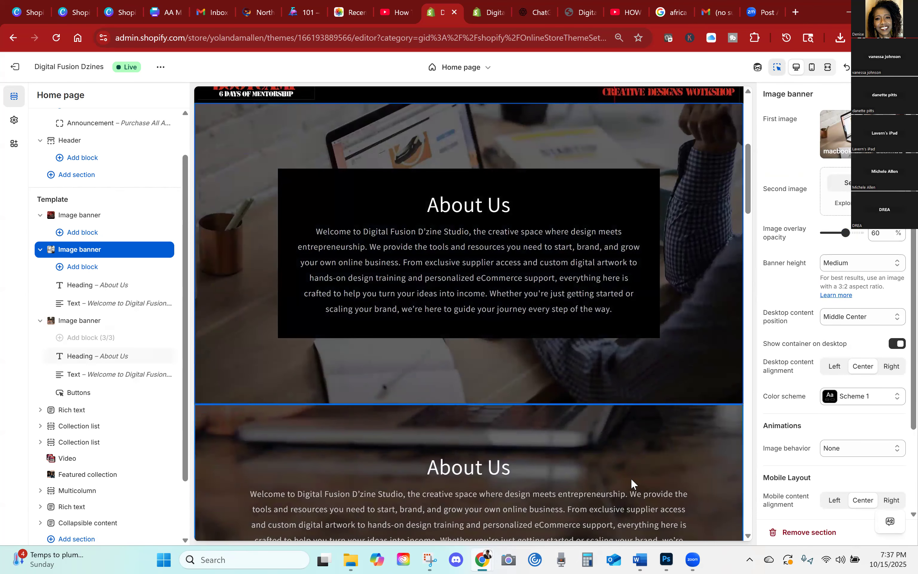
left_click(681, 471)
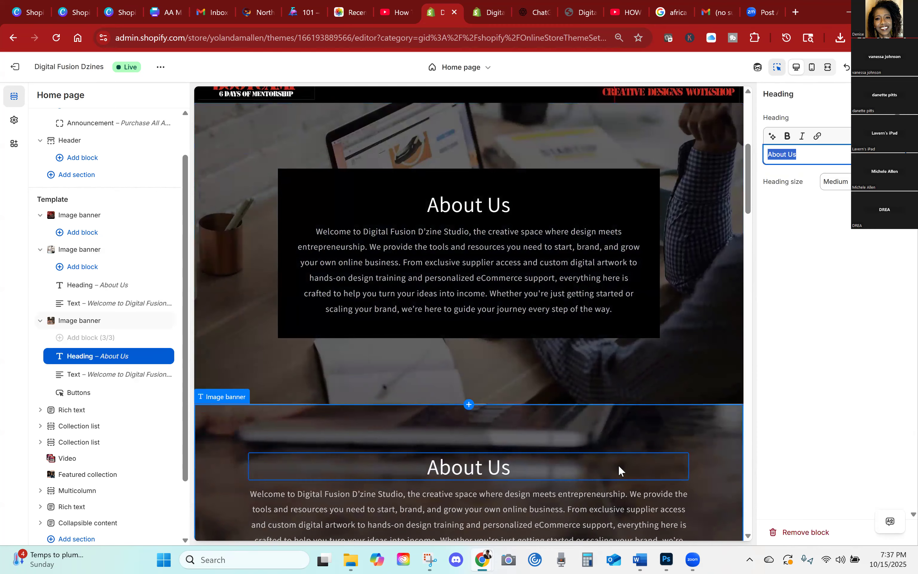
mouse_move(618, 467)
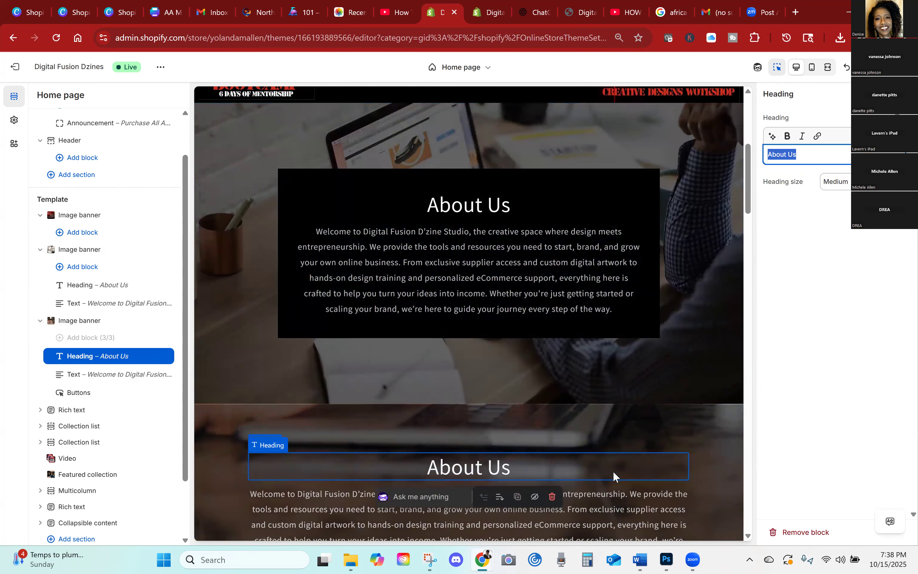
left_click(511, 227)
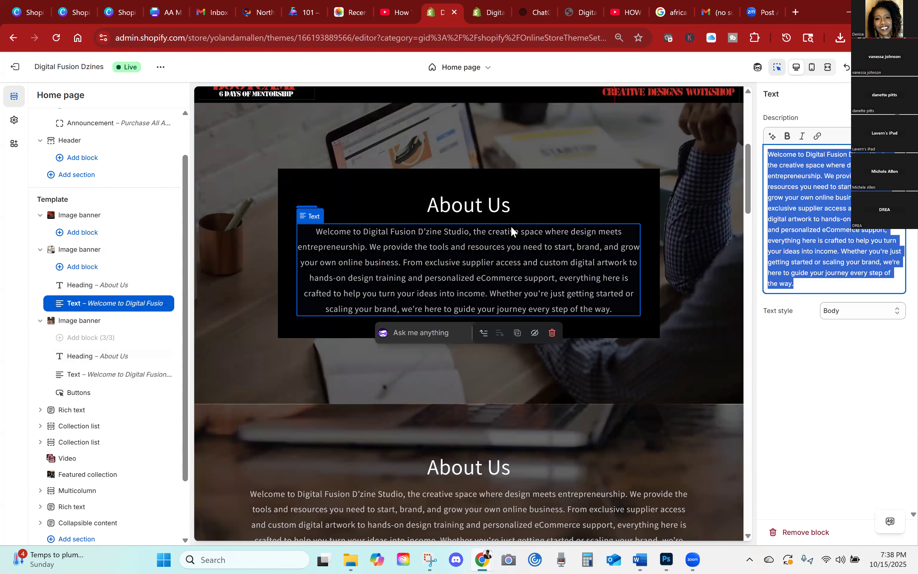
left_click(479, 204)
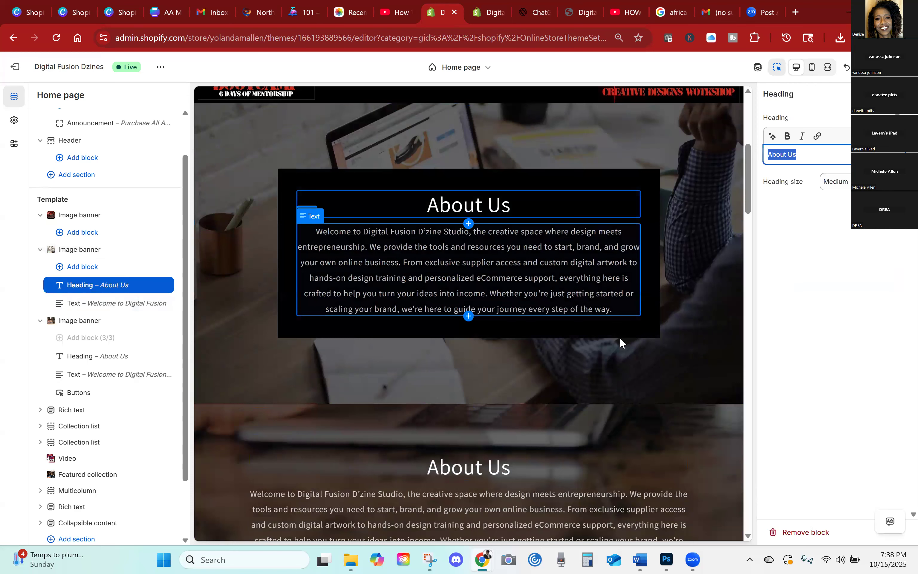
Set the new About Us banner's image behavior to Fixed background position and check the scrolling effect in the preview
left_click(628, 336)
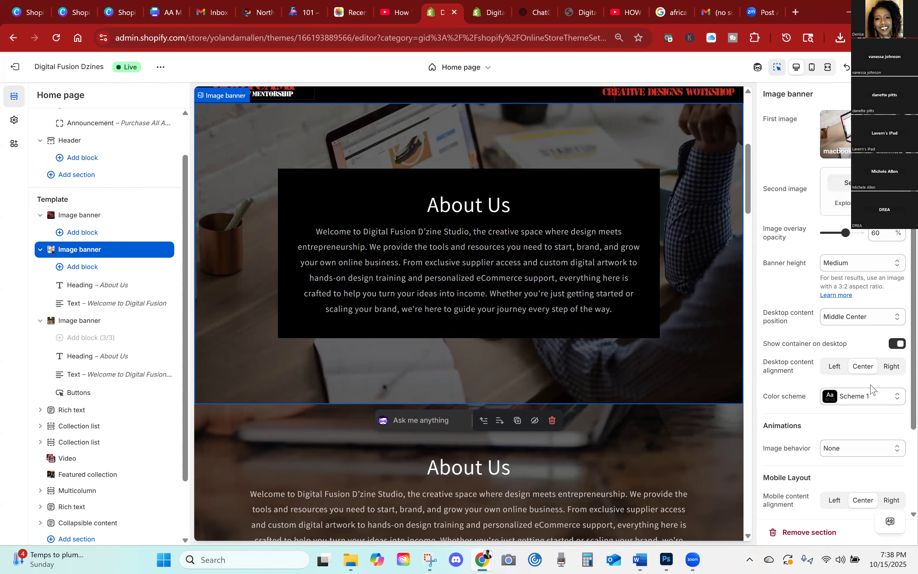
left_click(849, 451)
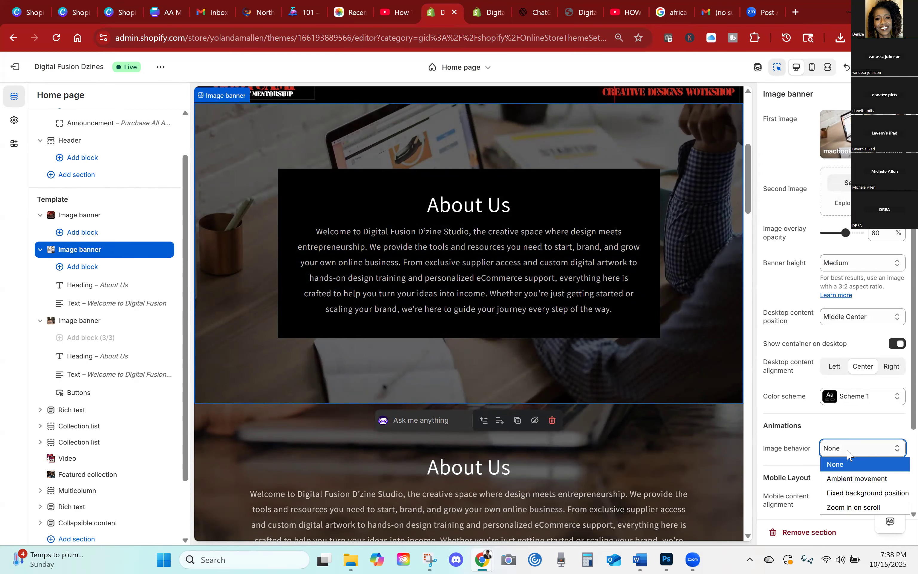
left_click(855, 498)
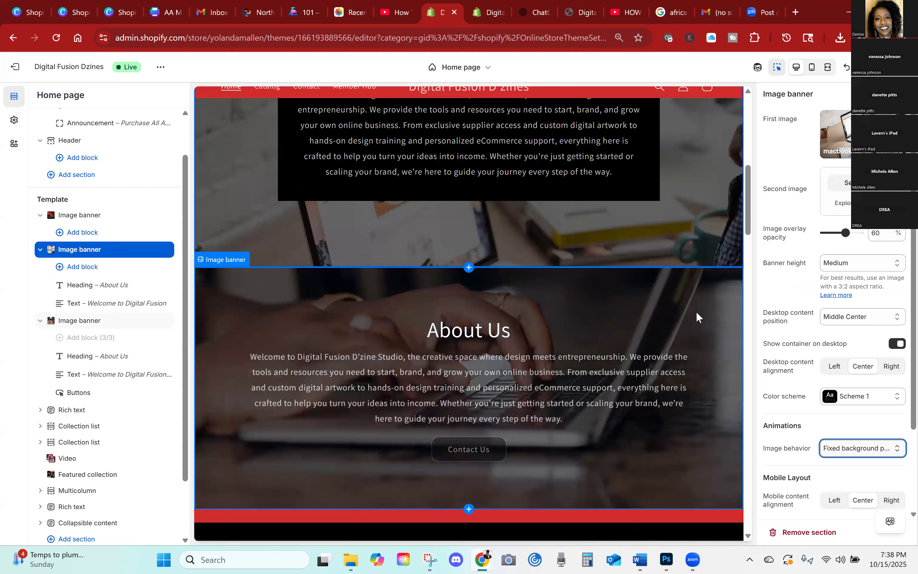
scroll(667, 333, "down", 4)
scroll(667, 328, "up", 7)
scroll(667, 334, "down", 1)
scroll(667, 334, "down", 5)
scroll(667, 335, "up", 5)
scroll(667, 339, "down", 10)
scroll(668, 343, "up", 10)
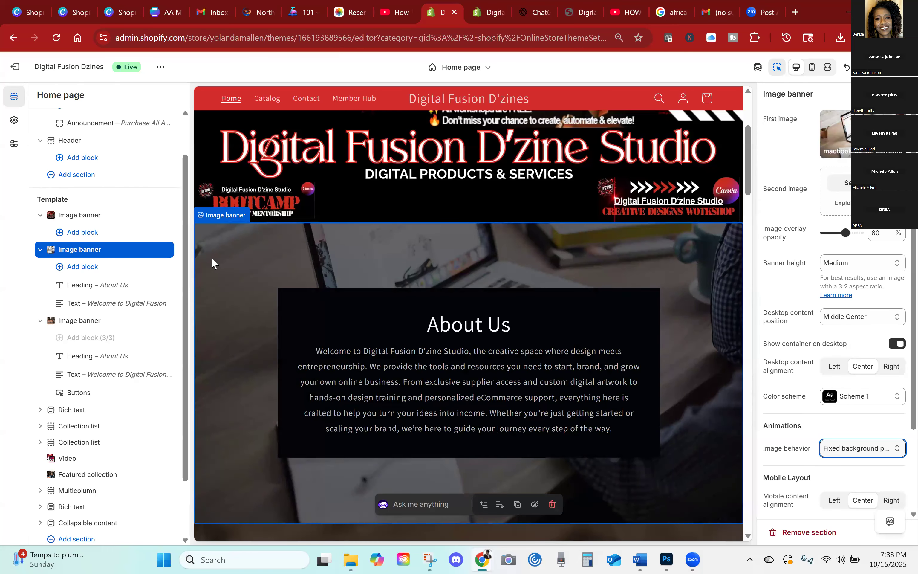
Examine the new About Us banner's text, heading and section settings, including its heading size and desktop container
left_click(90, 306)
left_click(87, 286)
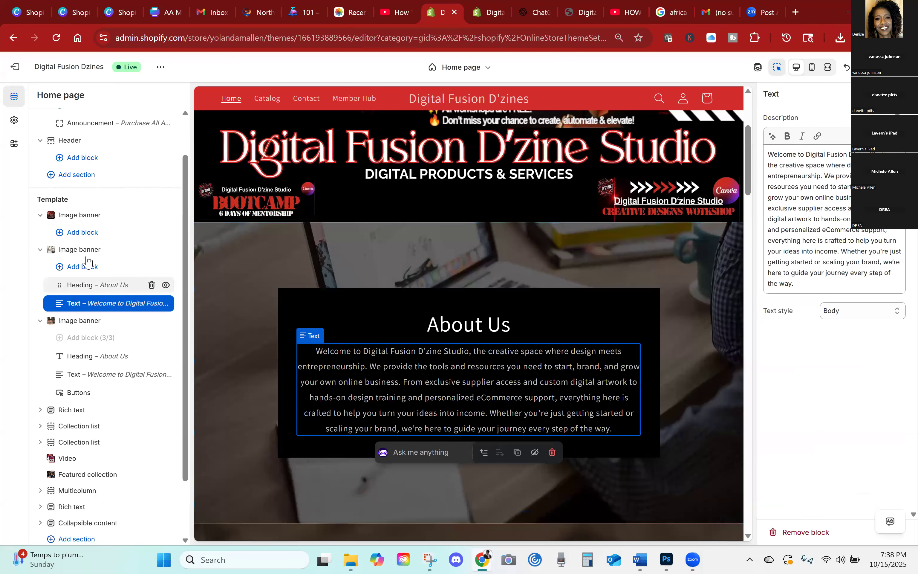
left_click(90, 252)
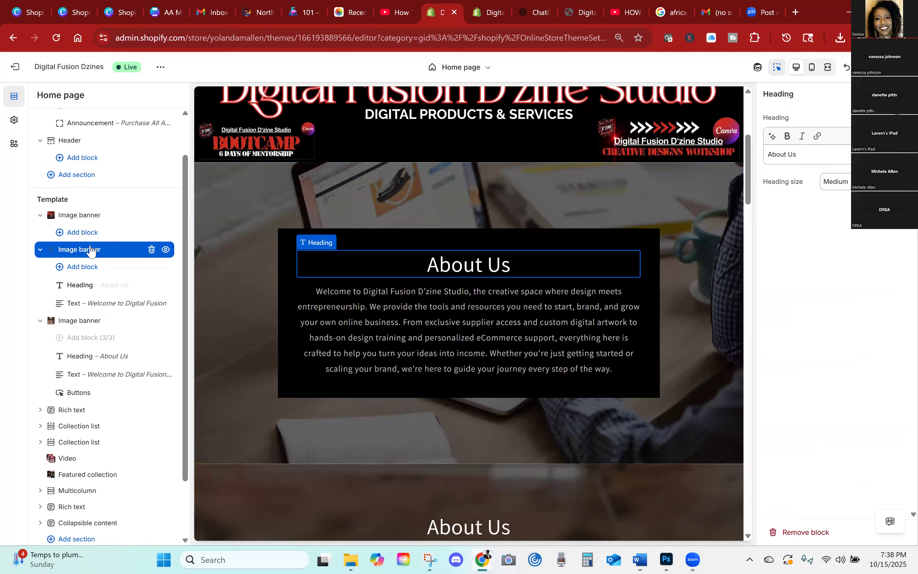
left_click(88, 250)
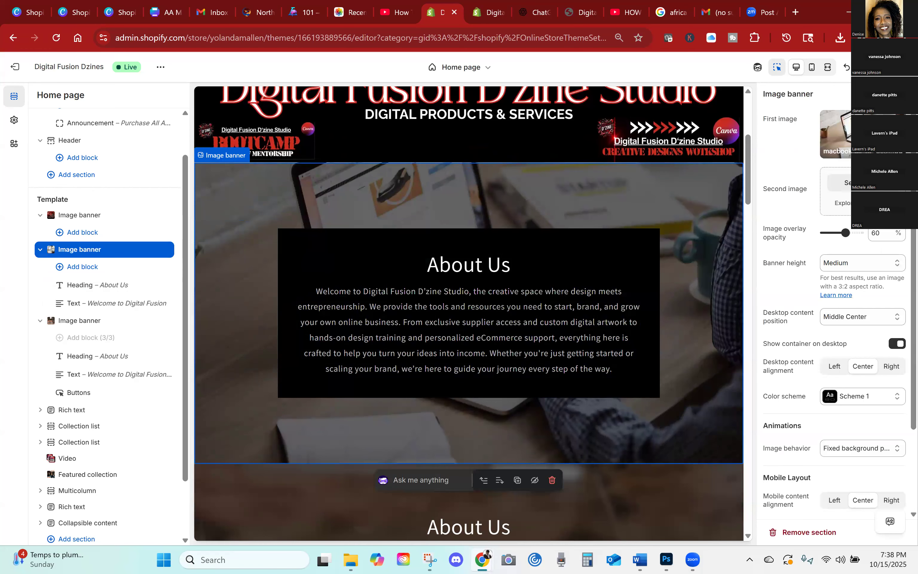
left_click(895, 343)
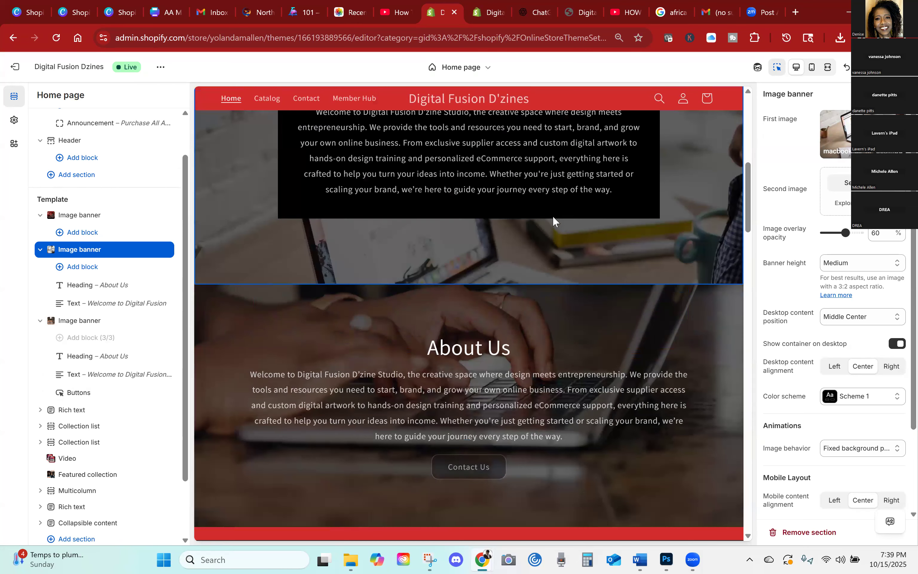
left_click(615, 204)
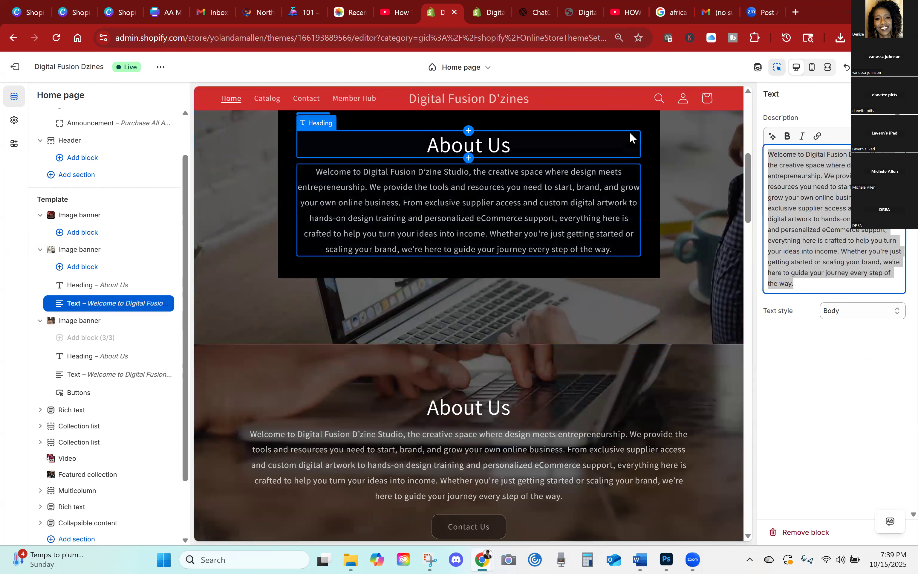
left_click(630, 138)
left_click(868, 211)
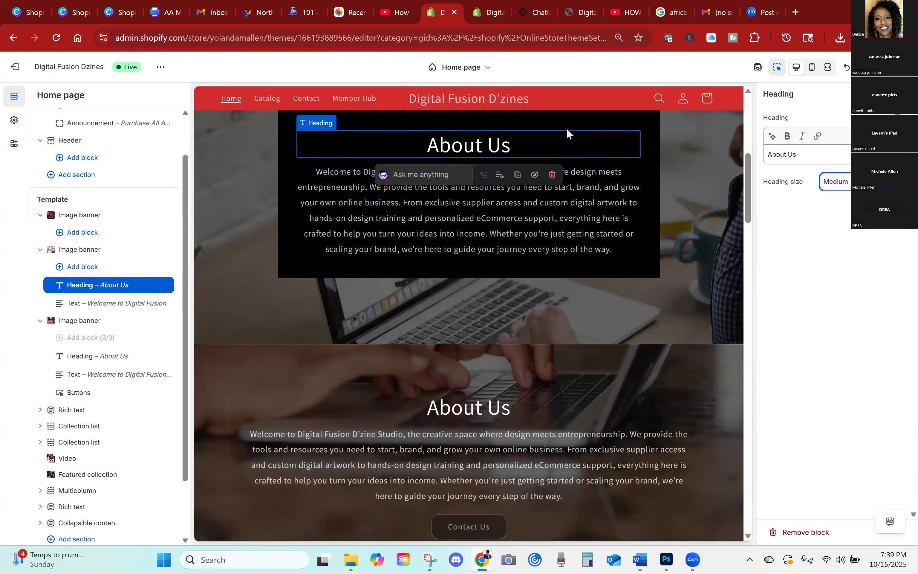
left_click(655, 140)
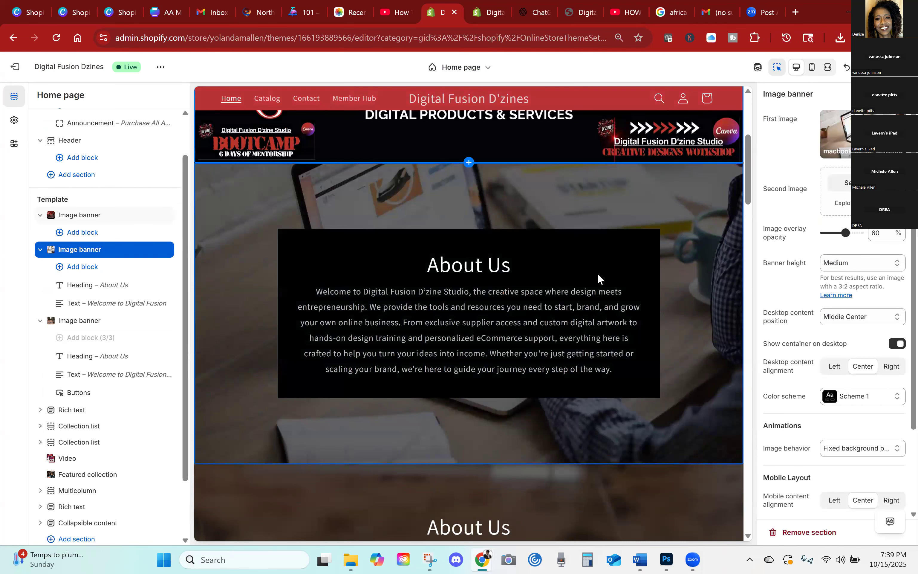
Remove the About Us heading block and the welcome text block from the new image banner
left_click(472, 275)
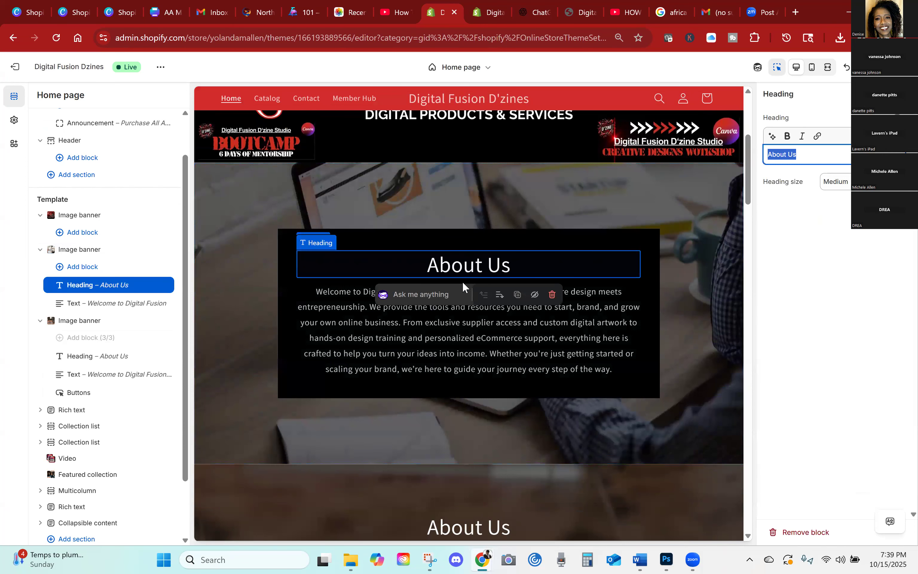
left_click(552, 295)
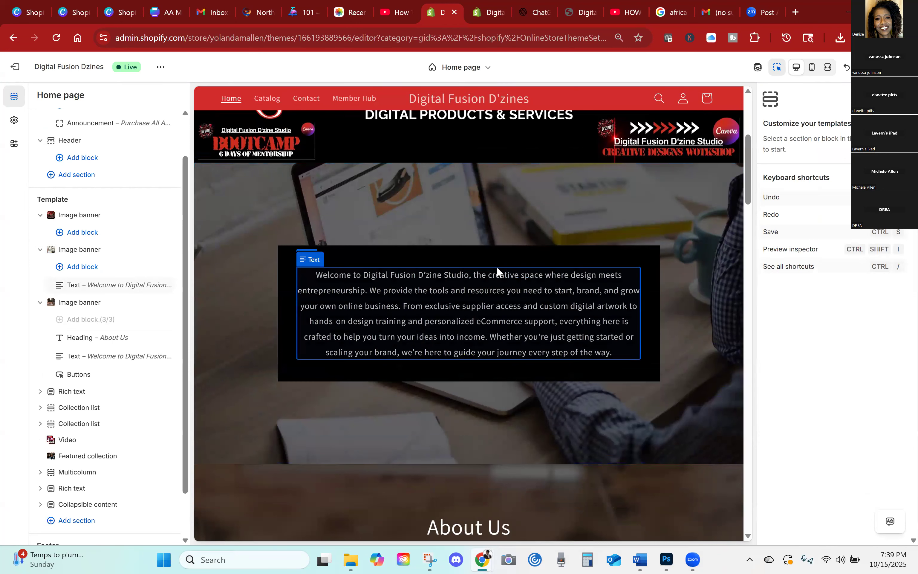
left_click(488, 276)
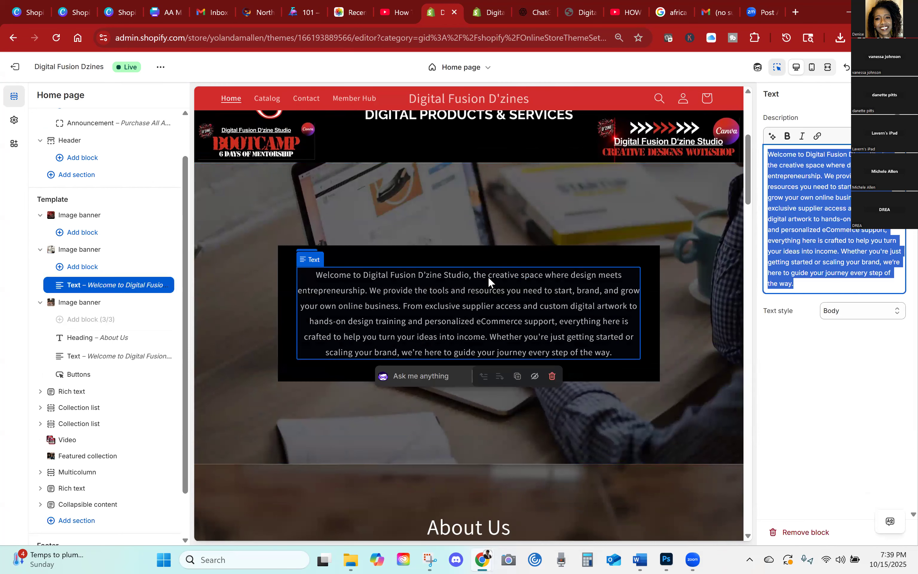
left_click(551, 376)
left_click(475, 294)
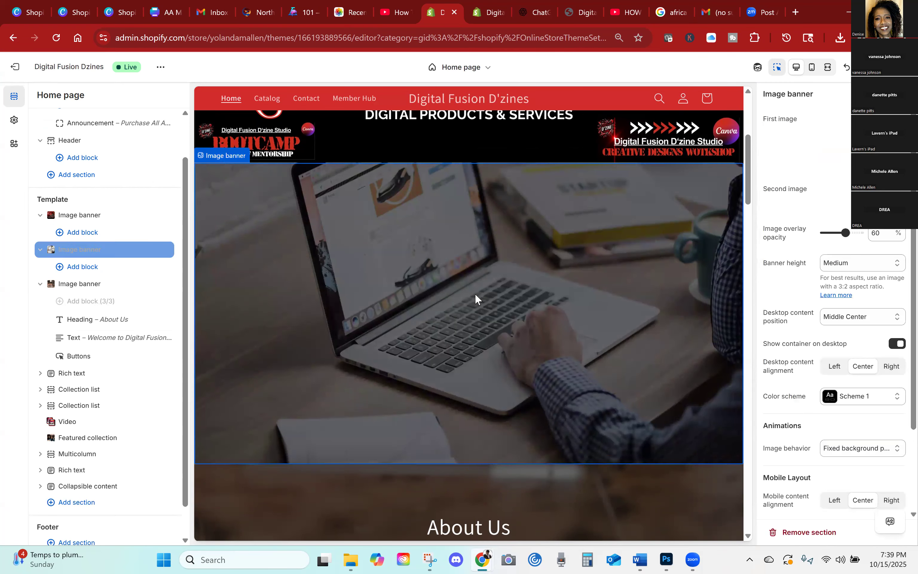
Add a Heading block and a Text block with their default content to the new image banner
left_click(87, 267)
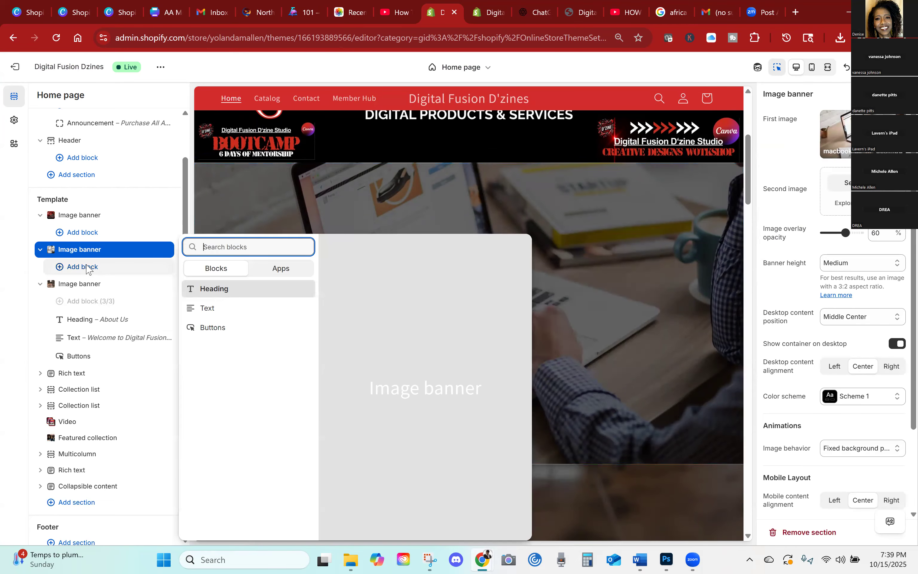
left_click(233, 290)
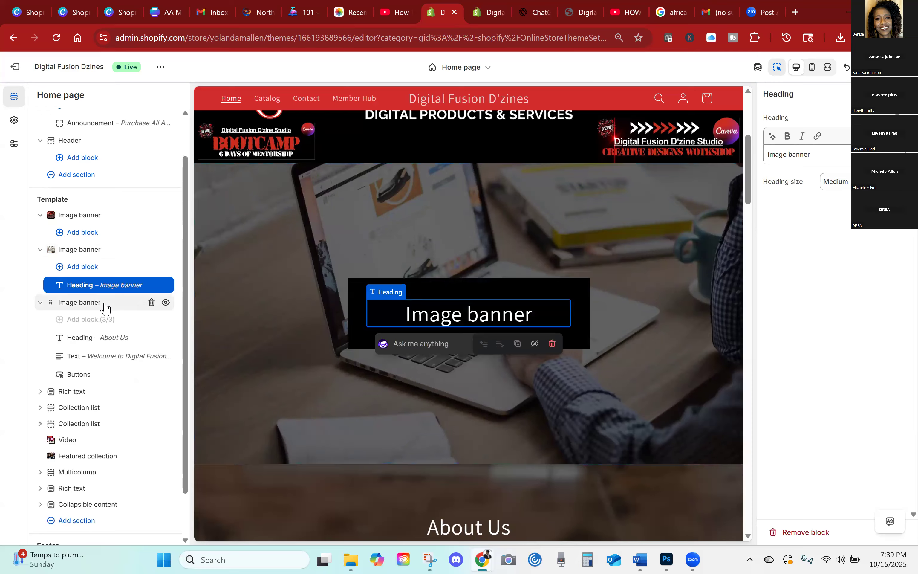
left_click(444, 290)
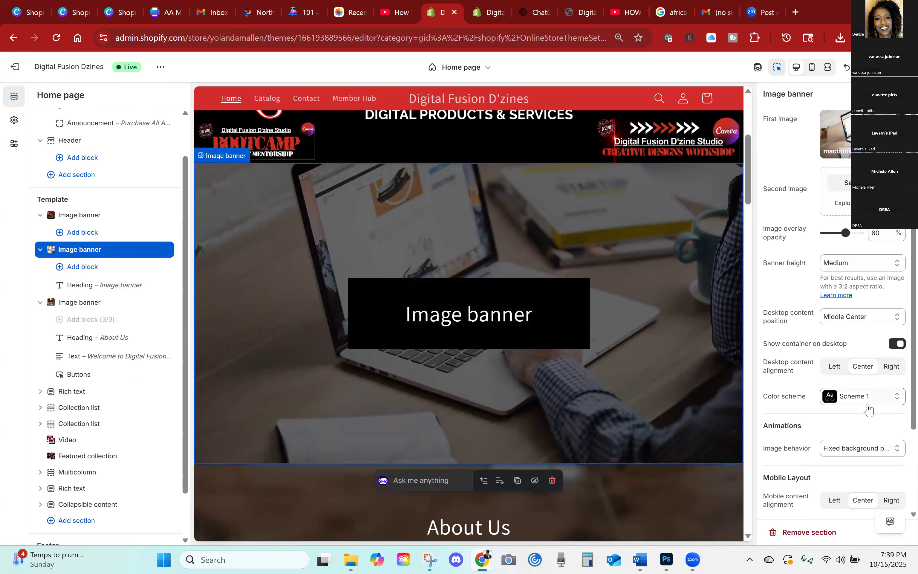
left_click(88, 267)
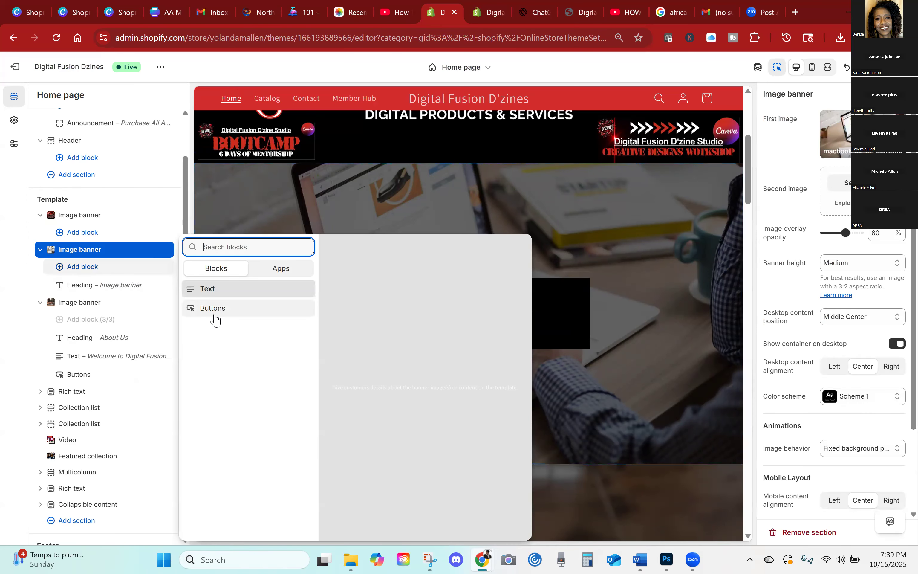
left_click(238, 293)
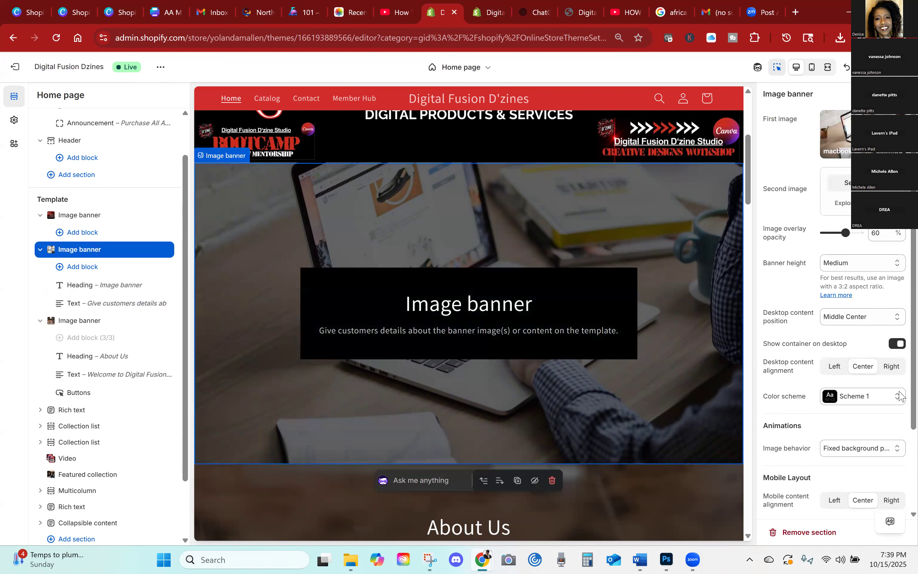
Examine the new banner's color scheme choices and the first image banner's image behavior setting
left_click(861, 396)
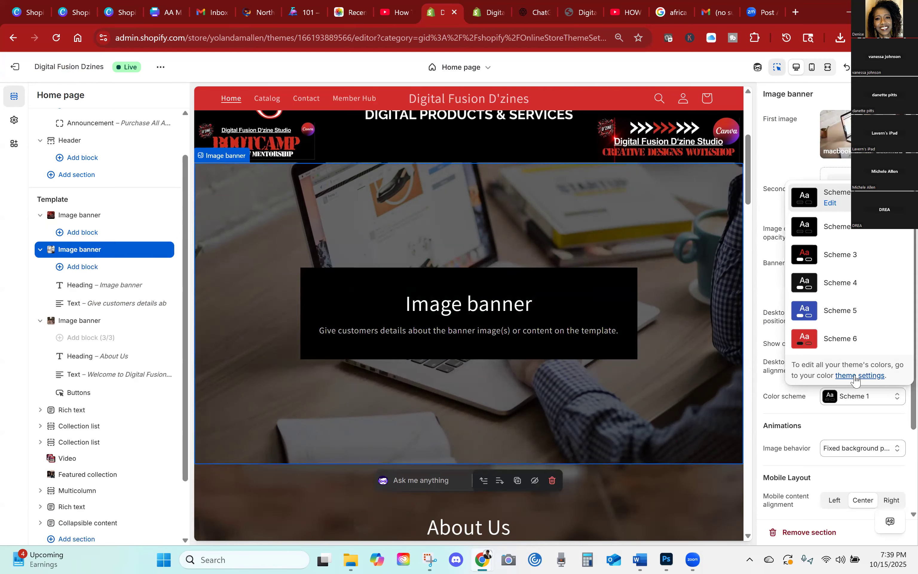
left_click(80, 249)
left_click(77, 215)
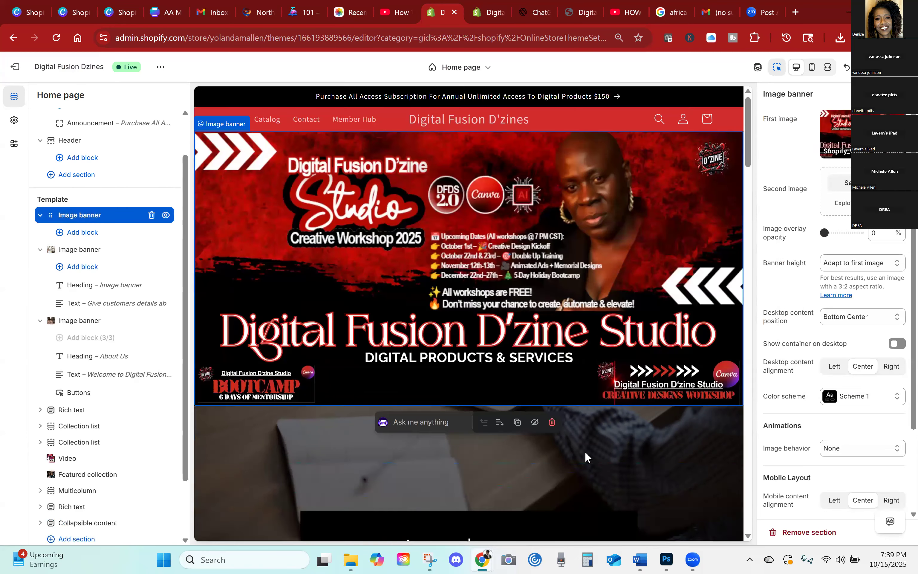
scroll(499, 343, "down", 5)
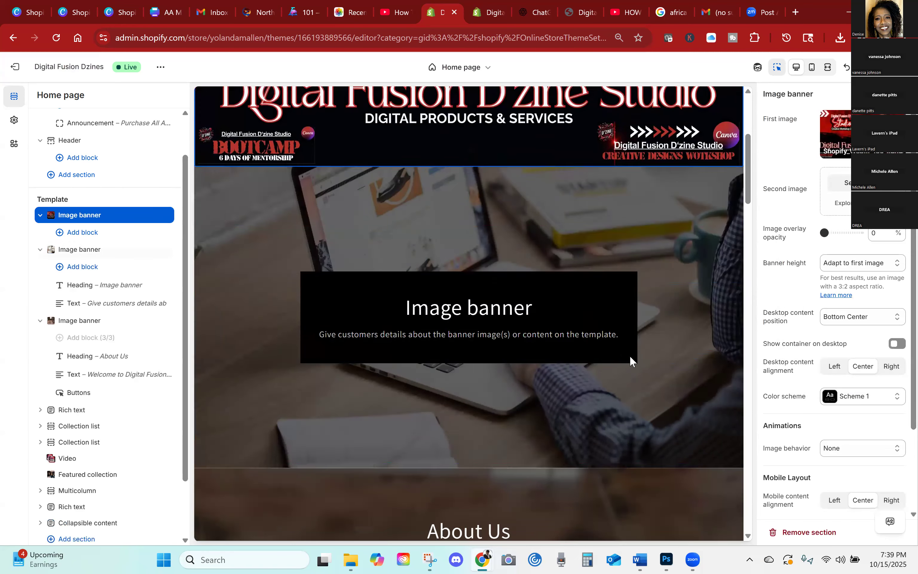
left_click(844, 454)
left_click(843, 461)
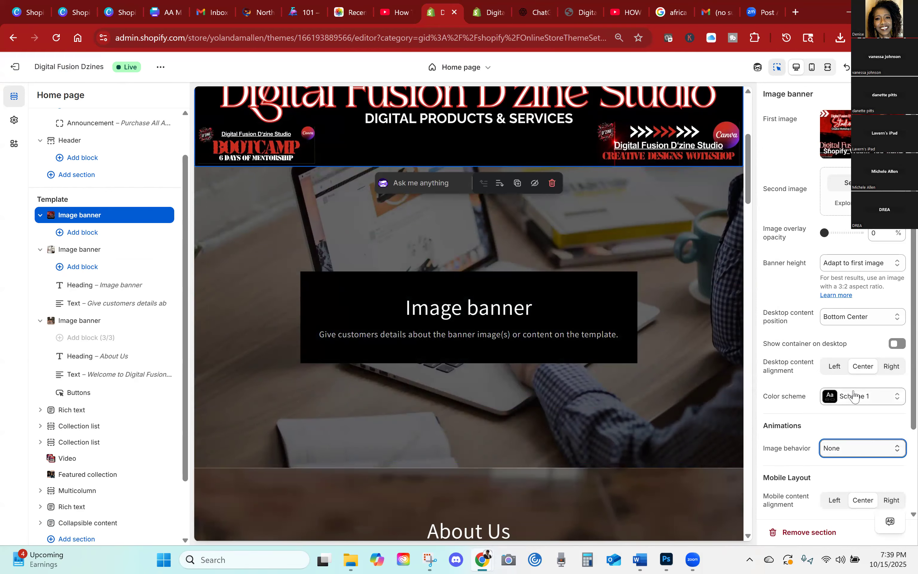
Turn on the desktop container for the first image banner and compare it with the banners below in the preview
left_click(897, 343)
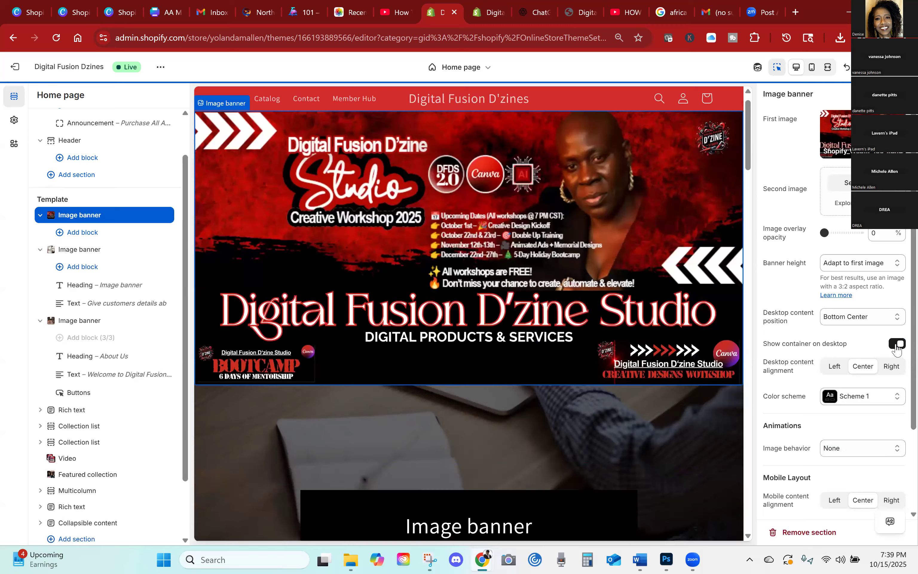
left_click(896, 344)
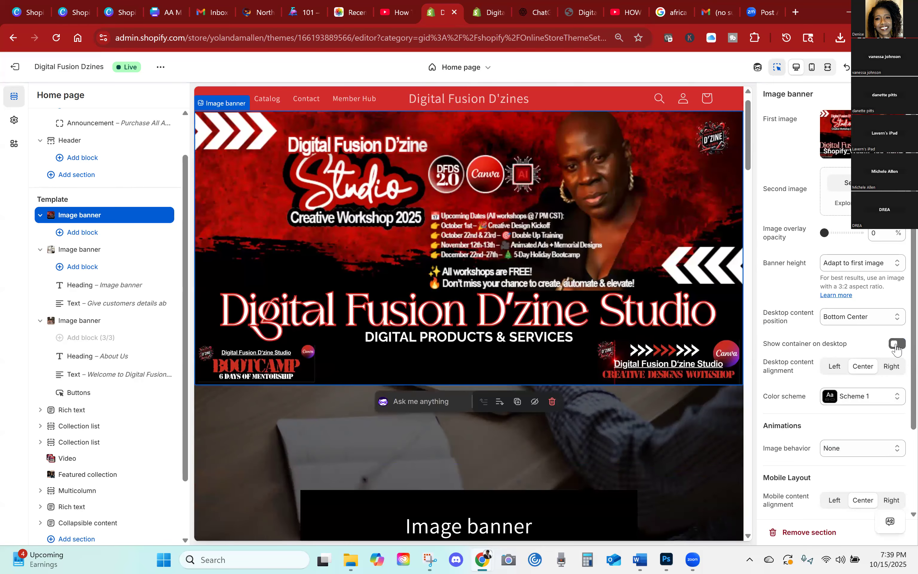
left_click(897, 343)
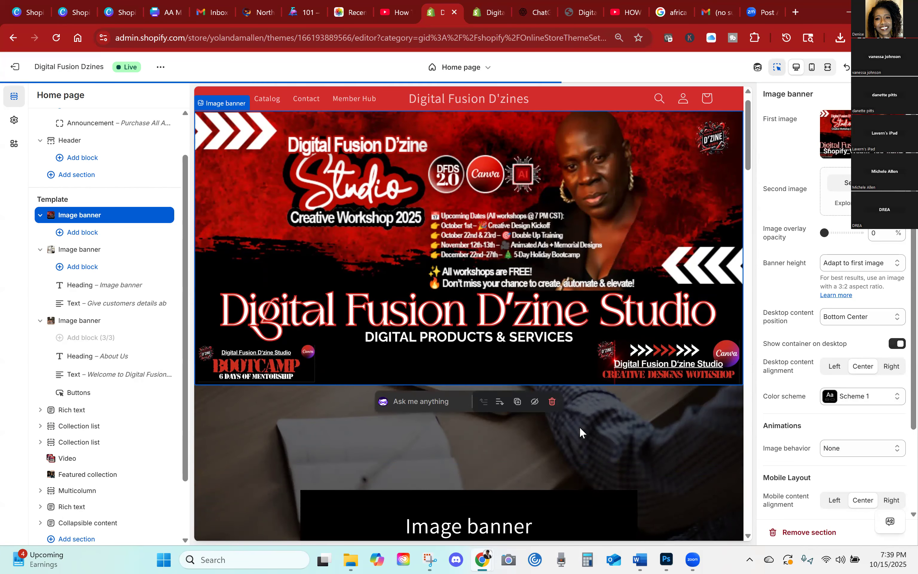
scroll(567, 450, "down", 3)
scroll(666, 397, "down", 5)
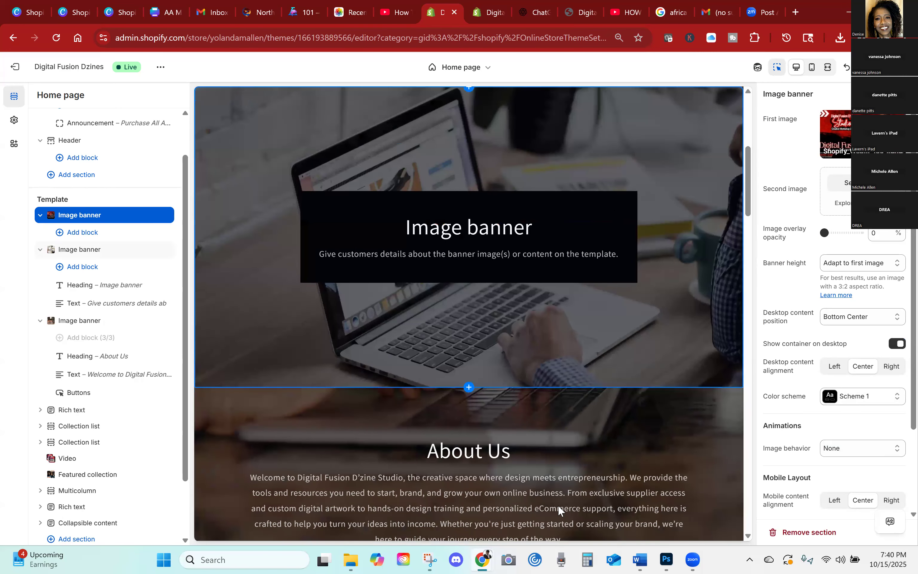
scroll(455, 382, "down", 3)
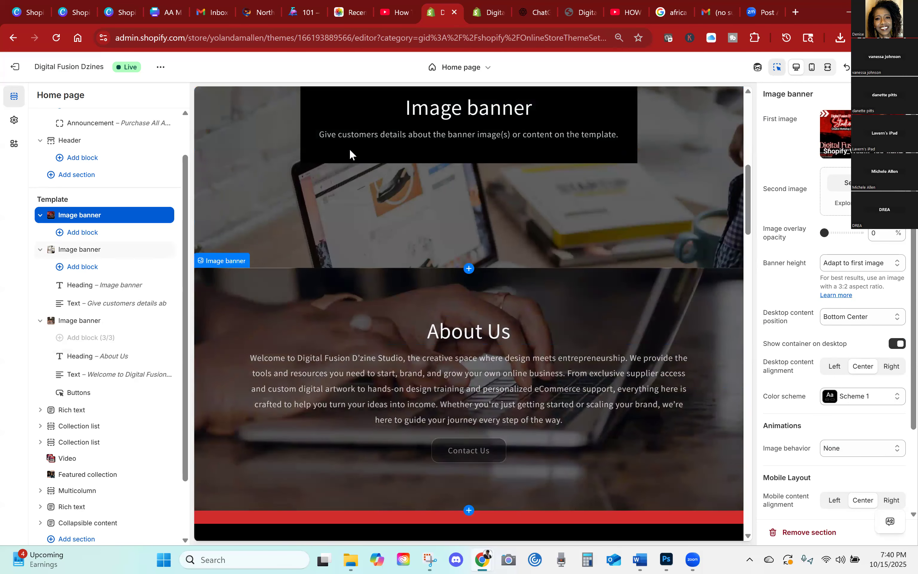
Compare the banners in the preview and remove the placeholder image banner section above the About Us banner
scroll(635, 224, "up", 5)
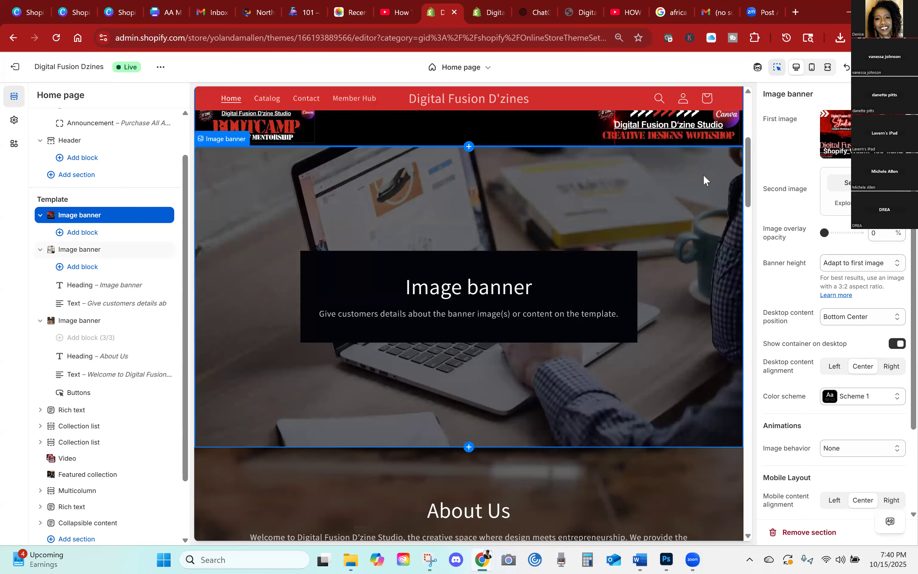
left_click(703, 174)
scroll(291, 260, "down", 3)
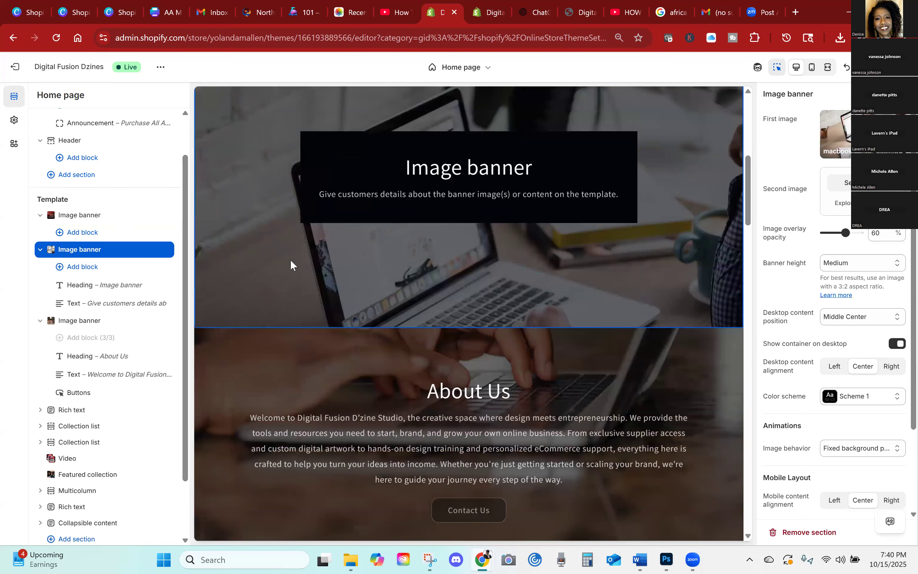
scroll(312, 259, "up", 2)
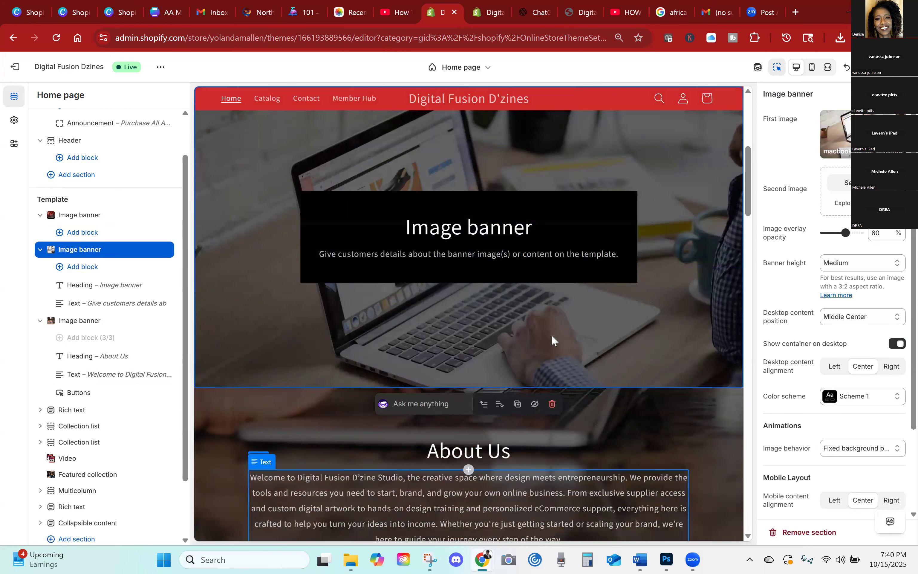
left_click(552, 405)
scroll(583, 423, "down", 5)
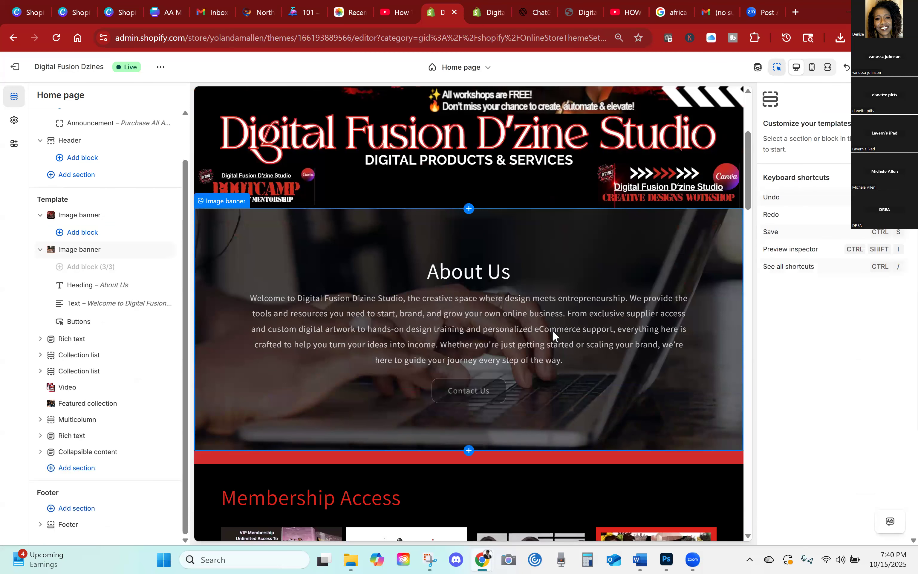
Examine the heading block, the welcome text block and the section settings of the About Us image banner
left_click(524, 304)
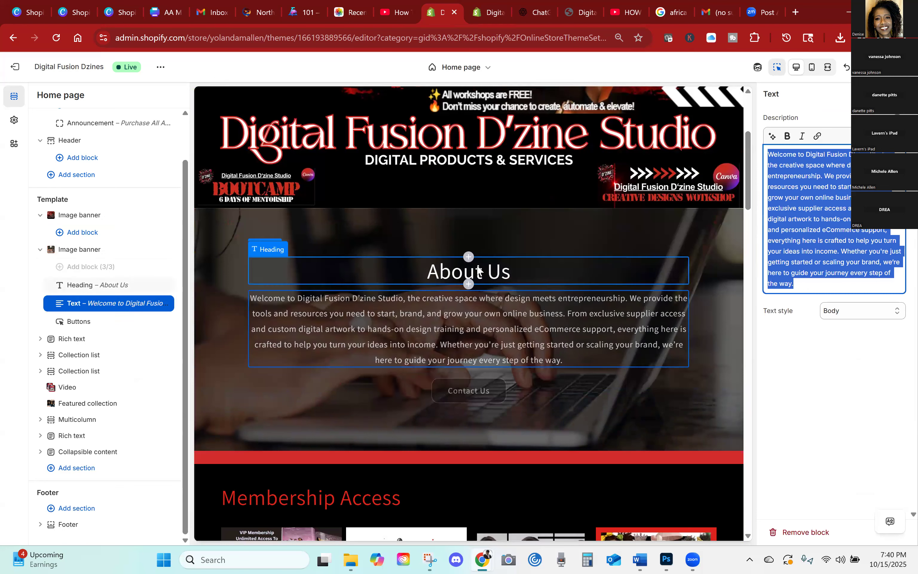
left_click(498, 274)
left_click(496, 333)
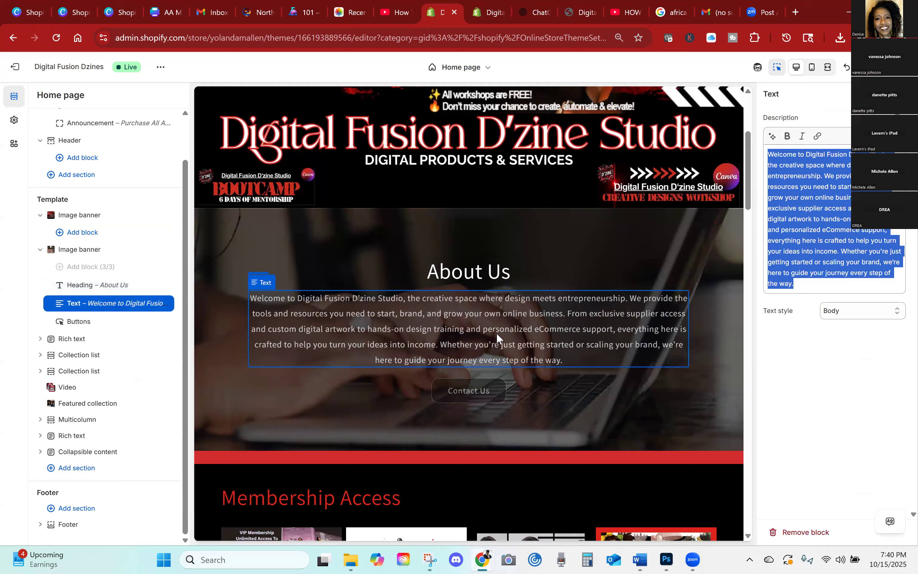
left_click(481, 279)
left_click(471, 283)
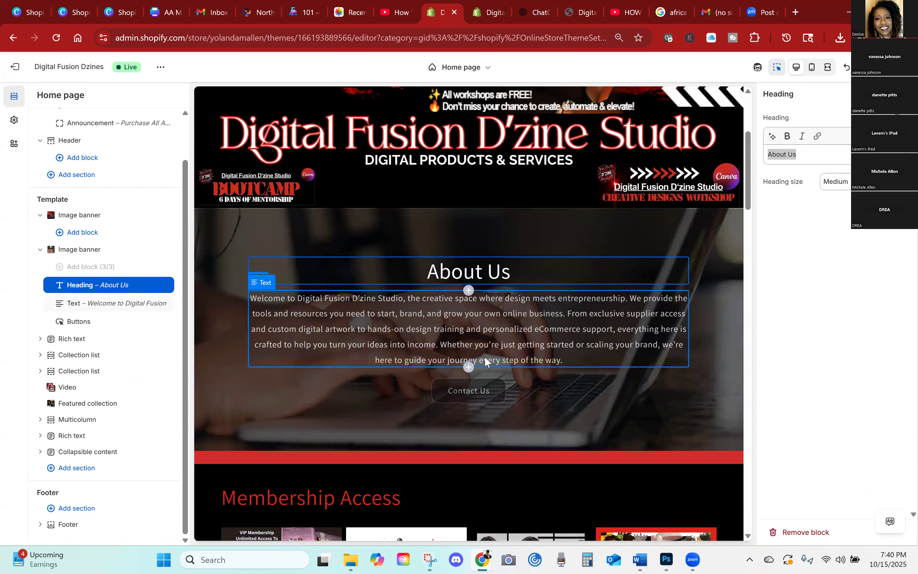
left_click(467, 369)
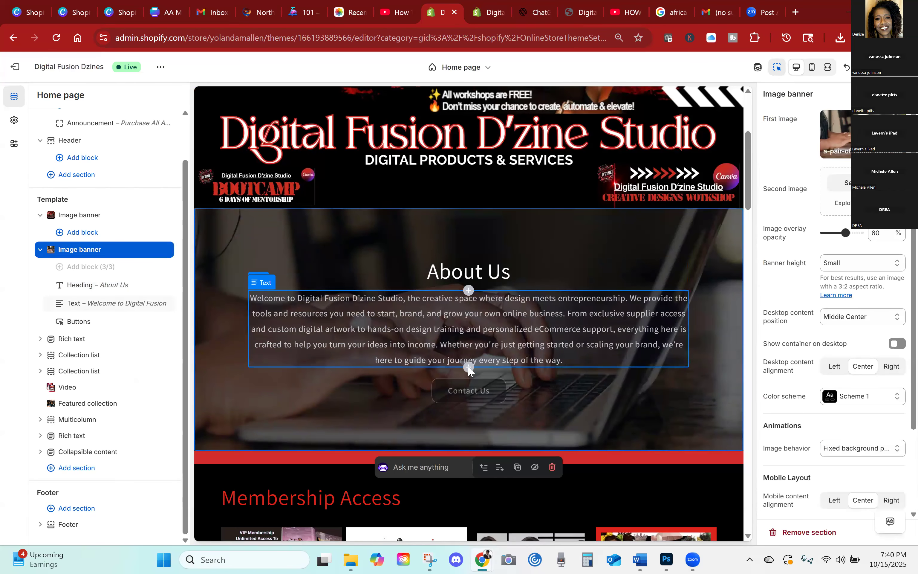
left_click(477, 364)
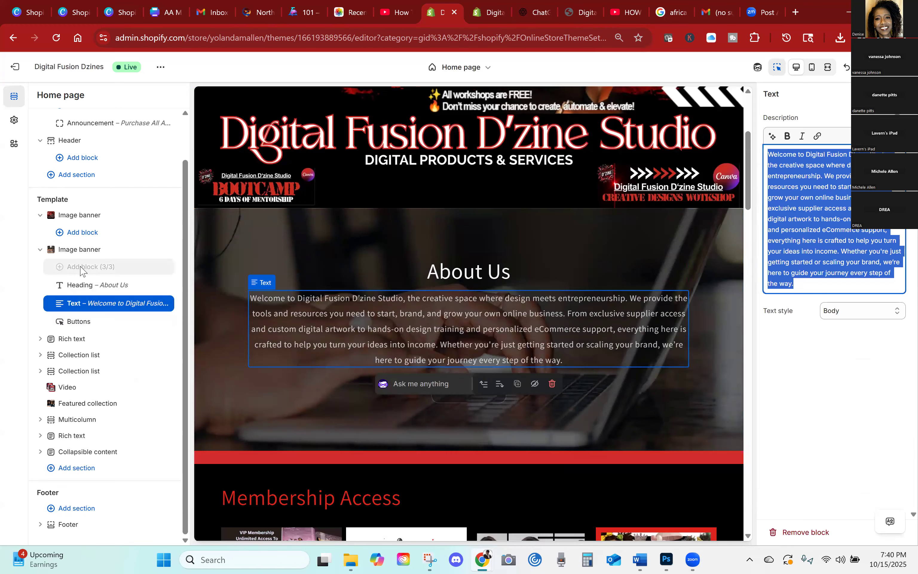
left_click(383, 269)
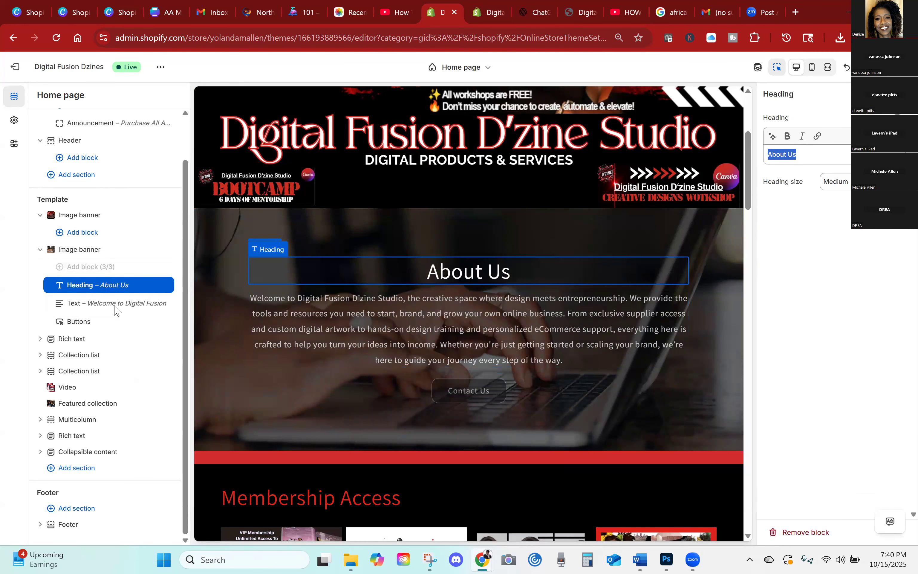
left_click(76, 253)
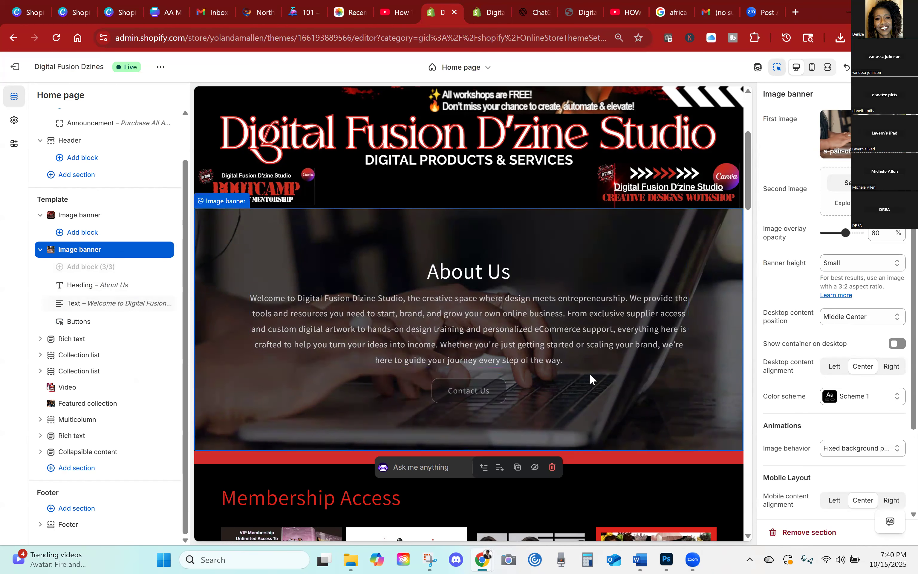
Check the Contact Us button's label and available link destinations in the About Us banner, leaving its link unset
left_click(487, 391)
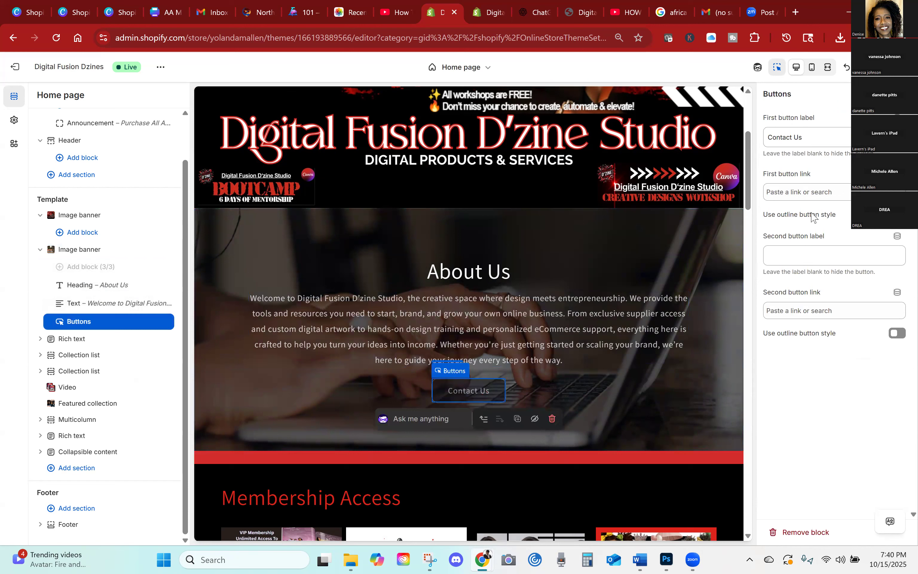
left_click(821, 193)
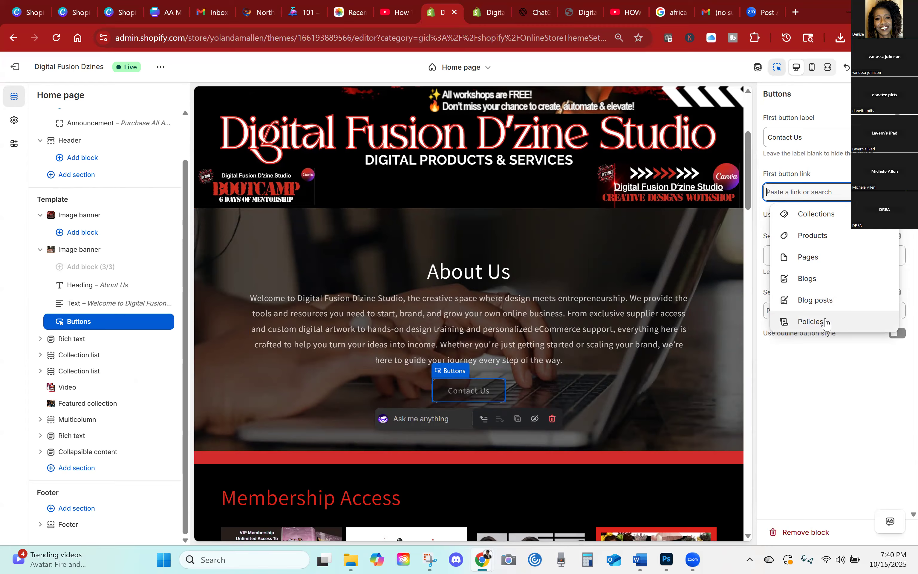
left_click(674, 399)
left_click(512, 257)
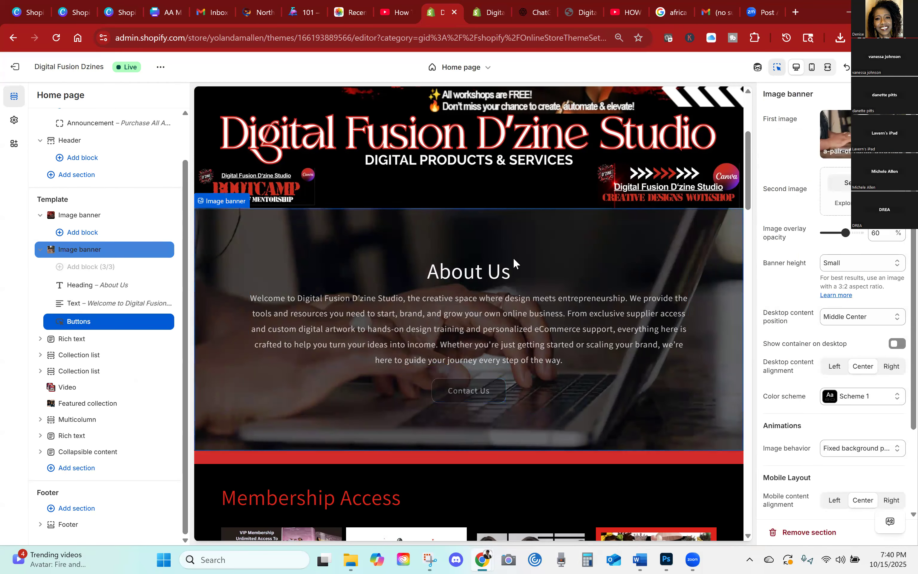
Review the page from the first banner to the Membership Access collections in the preview and select the Stock Image Collection block
scroll(638, 266, "down", 5)
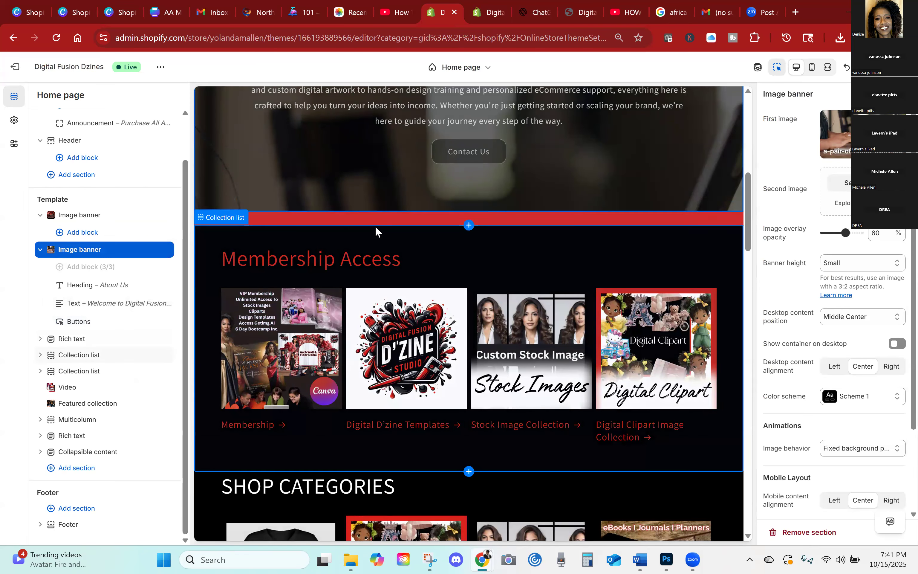
scroll(615, 265, "up", 4)
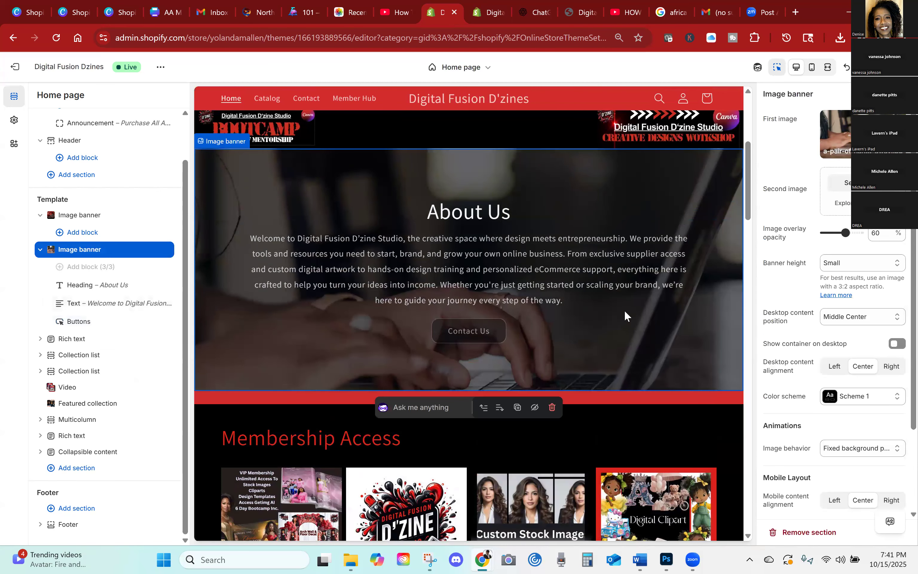
scroll(641, 413, "down", 3)
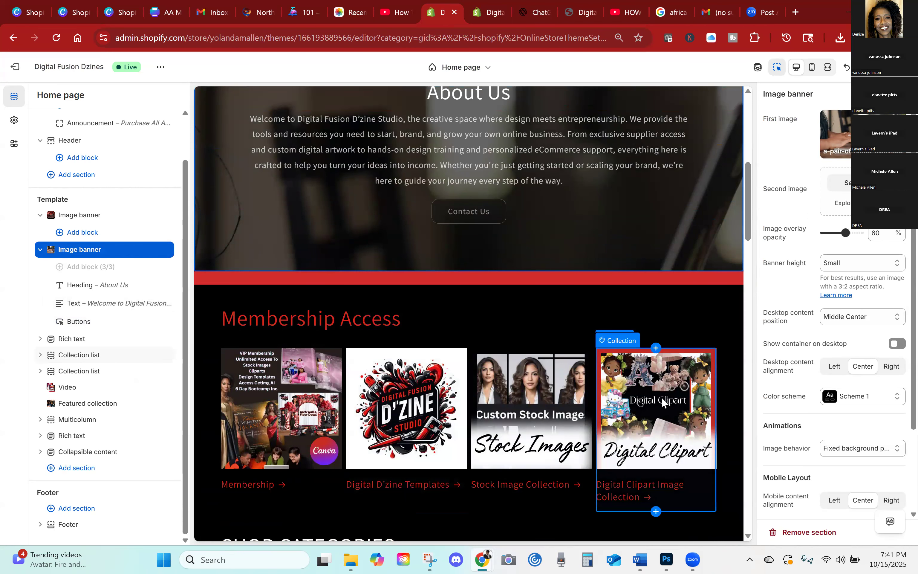
scroll(406, 154, "up", 6)
scroll(406, 154, "up", 3)
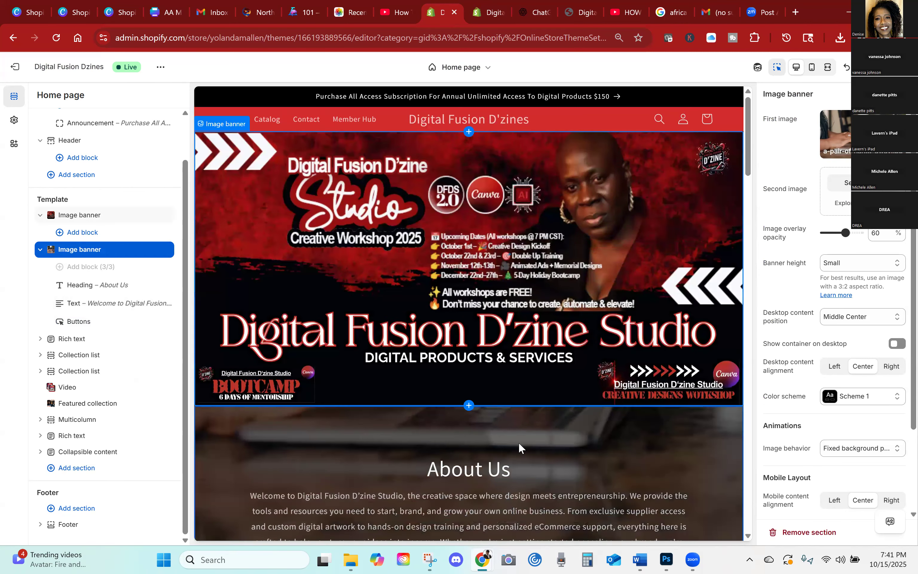
scroll(532, 408, "down", 5)
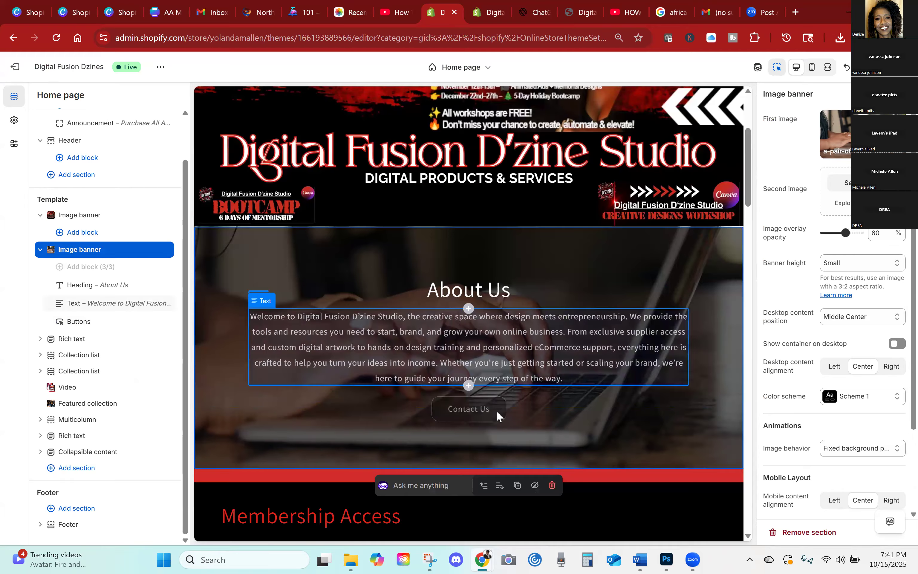
scroll(496, 410, "down", 4)
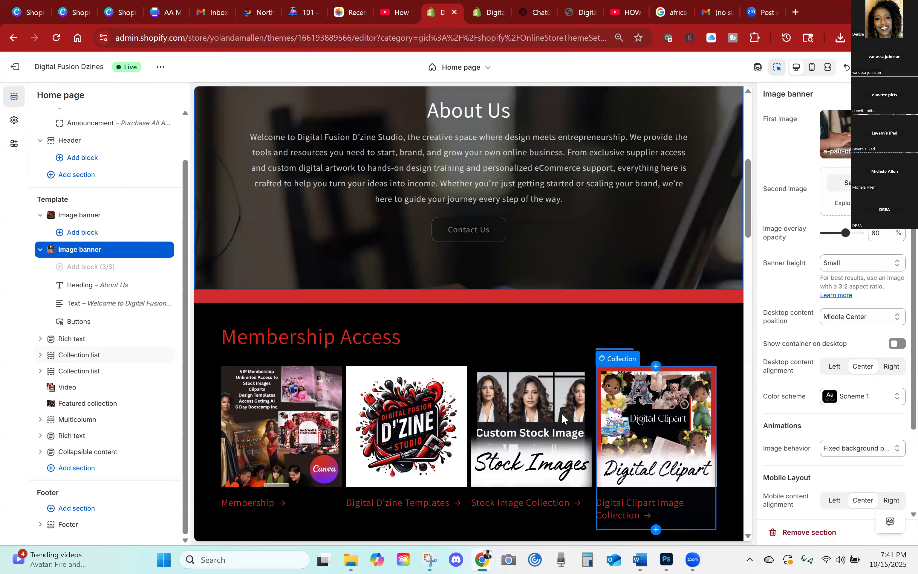
left_click(527, 509)
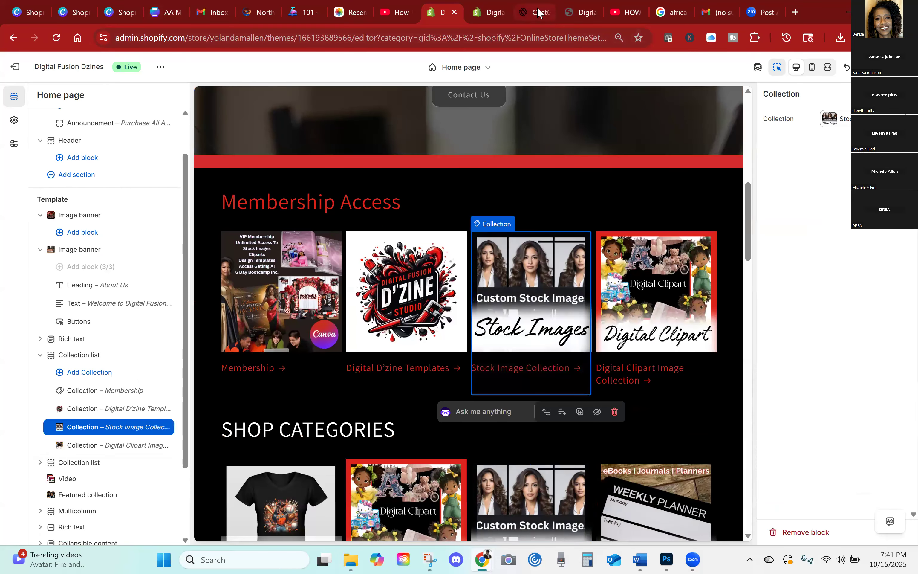
Switch to the live storefront, open the Stock Image Collection, and examine its description and product listings
left_click(580, 15)
scroll(326, 341, "down", 5)
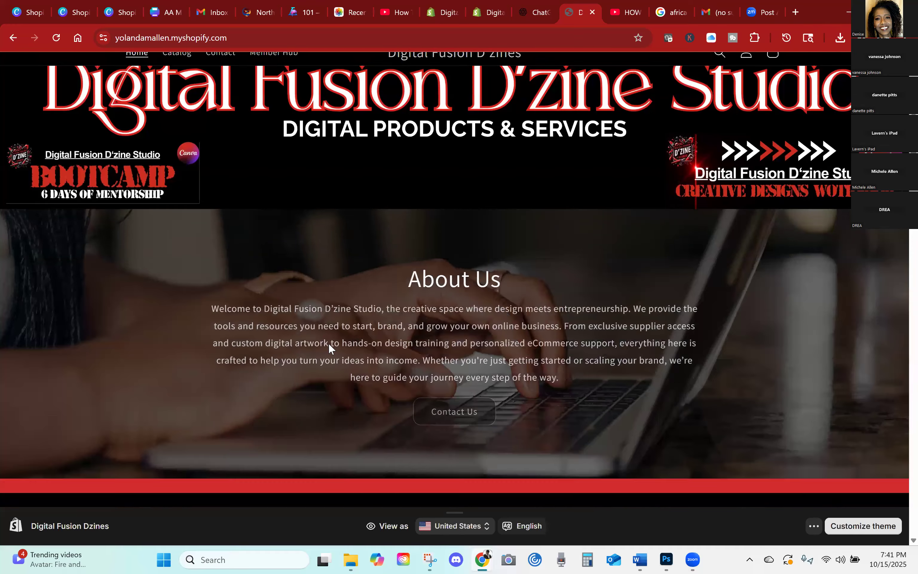
scroll(502, 425, "down", 3)
left_click(526, 437)
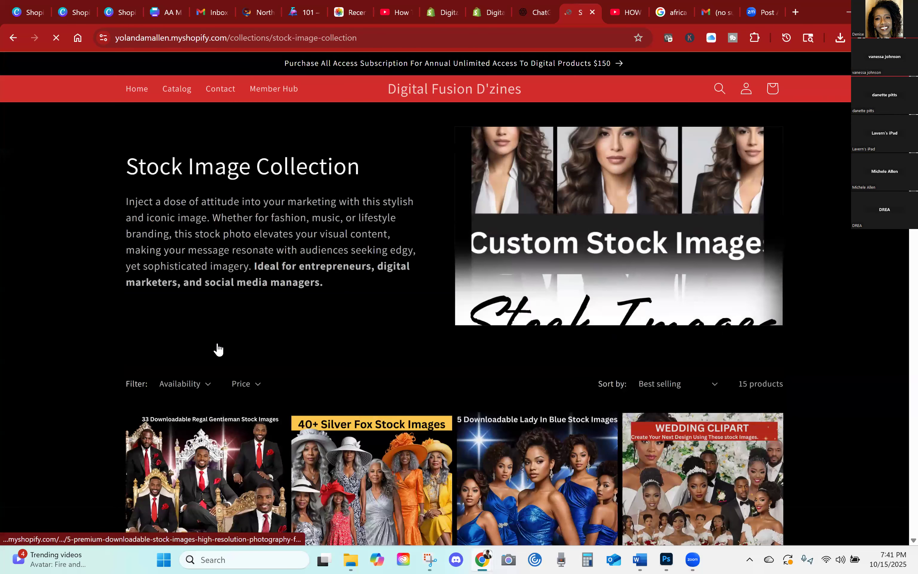
scroll(217, 348, "down", 3)
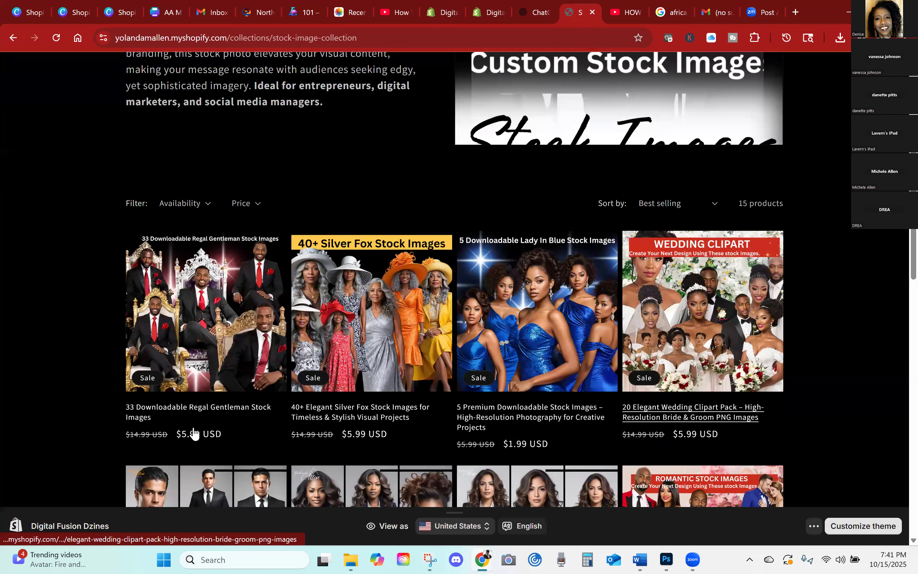
scroll(239, 431, "down", 2)
scroll(513, 386, "down", 5)
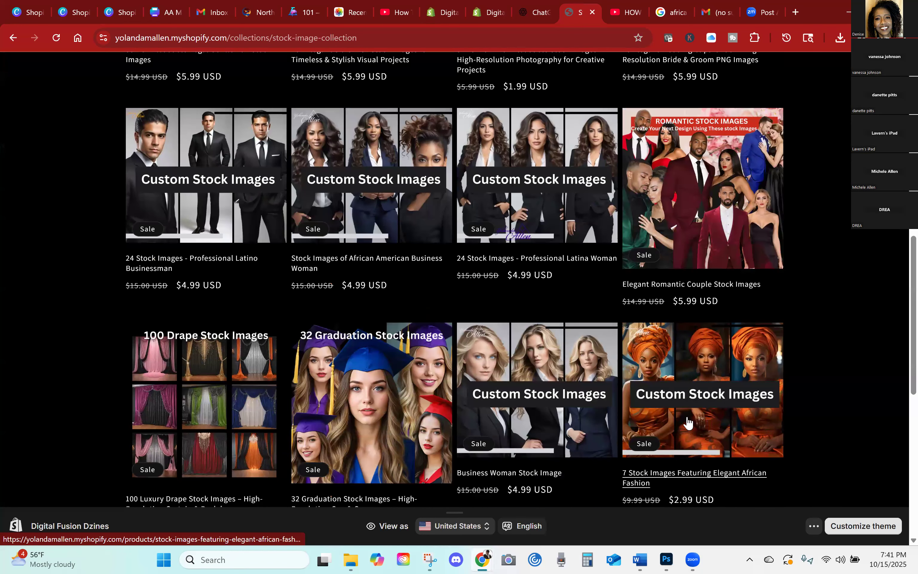
scroll(413, 364, "up", 10)
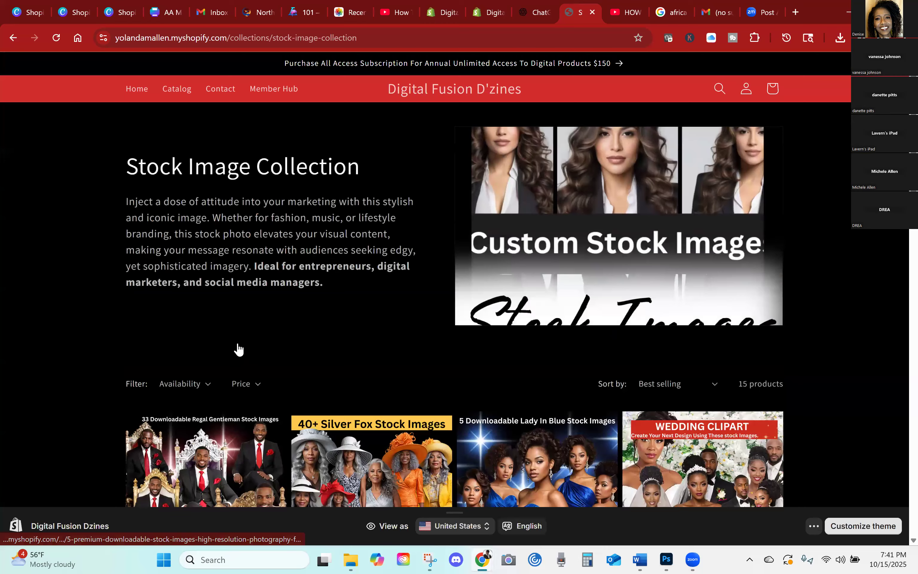
scroll(238, 348, "down", 4)
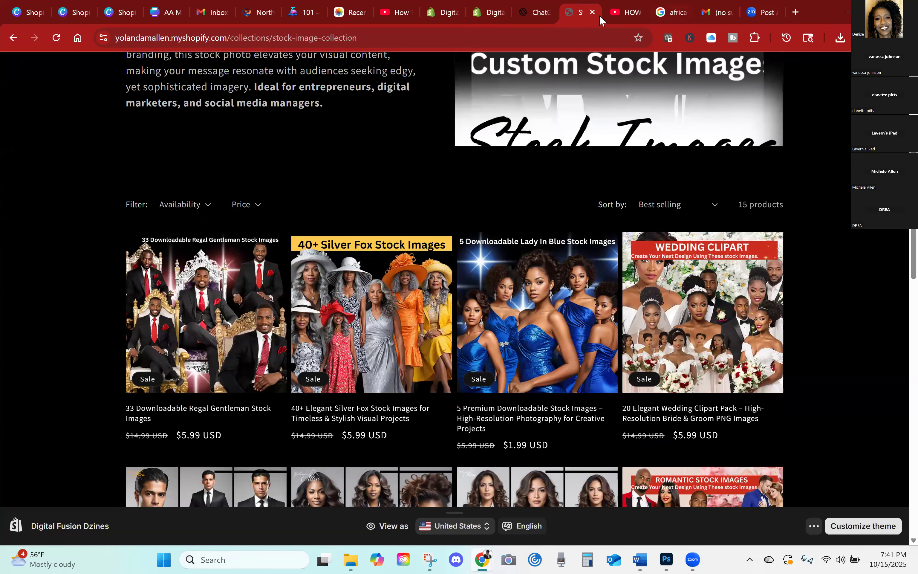
Switch to ChatGPT, open the SEO Product Description PRO GPT, and close the in-page search
left_click(535, 14)
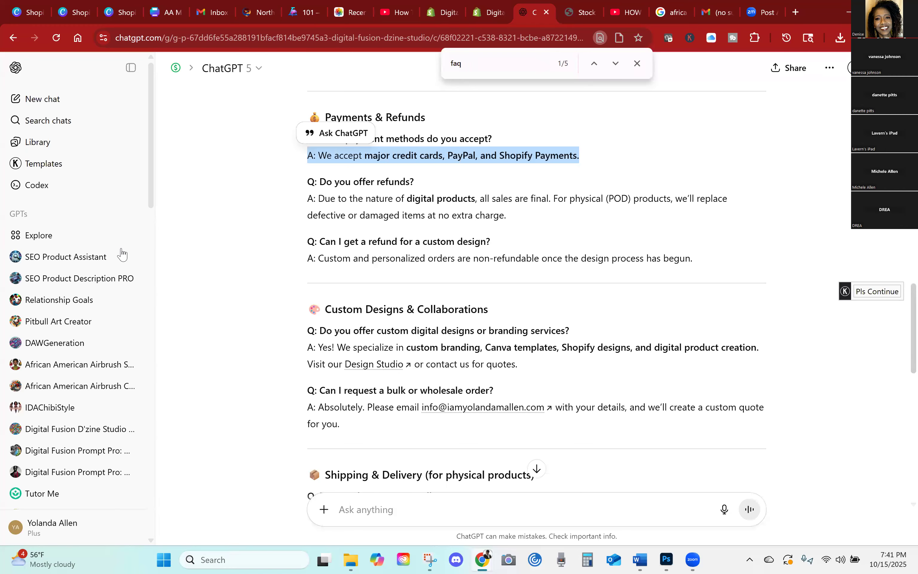
left_click(76, 284)
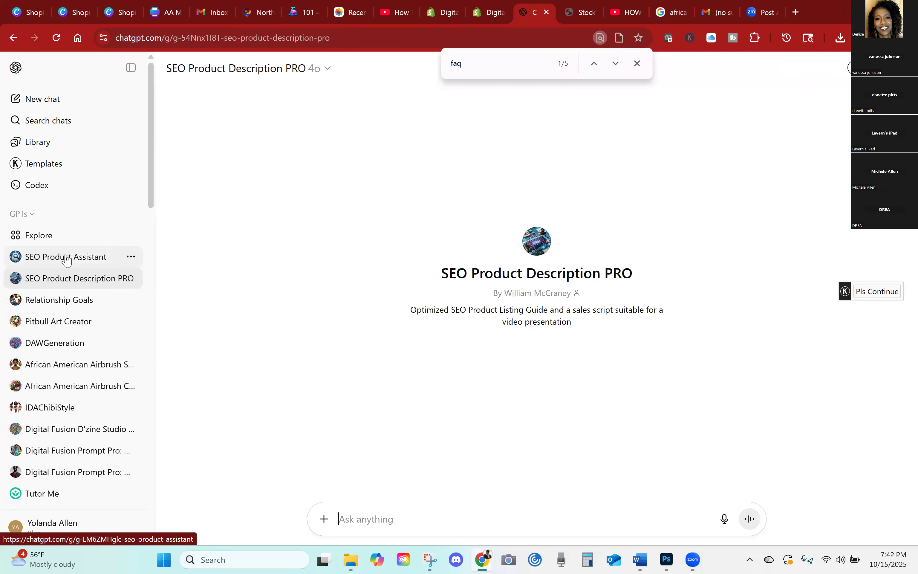
left_click(637, 63)
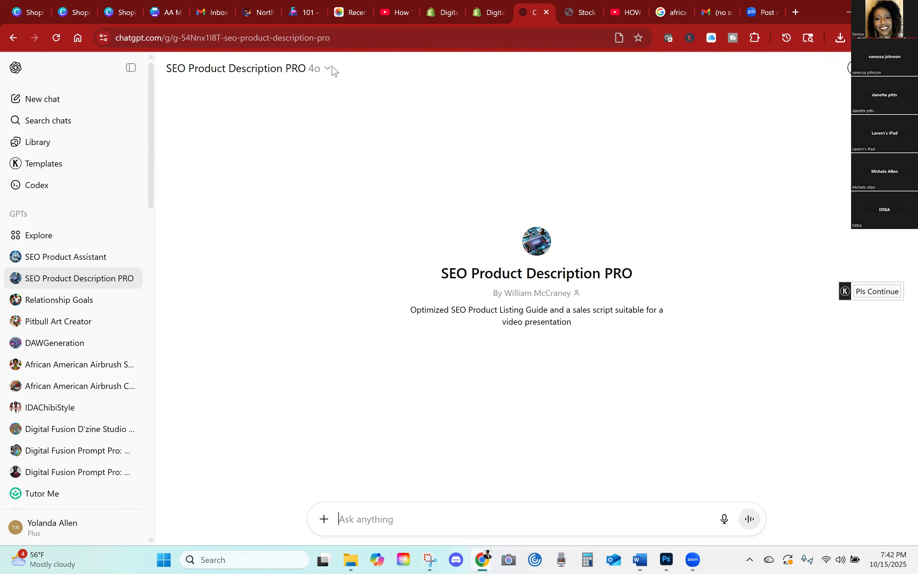
Copy the share link of the SEO Product Description PRO GPT
left_click(328, 69)
left_click(239, 186)
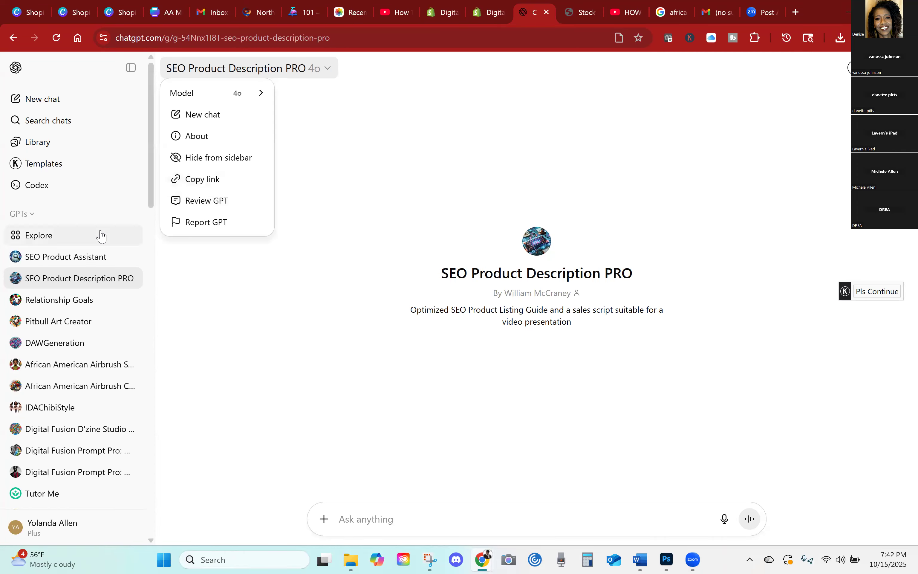
left_click(195, 187)
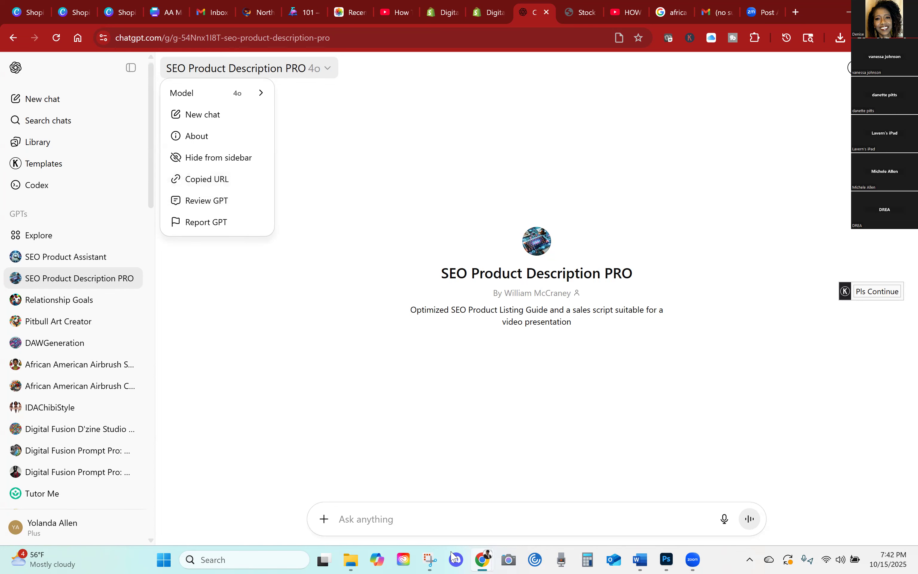
left_click(430, 449)
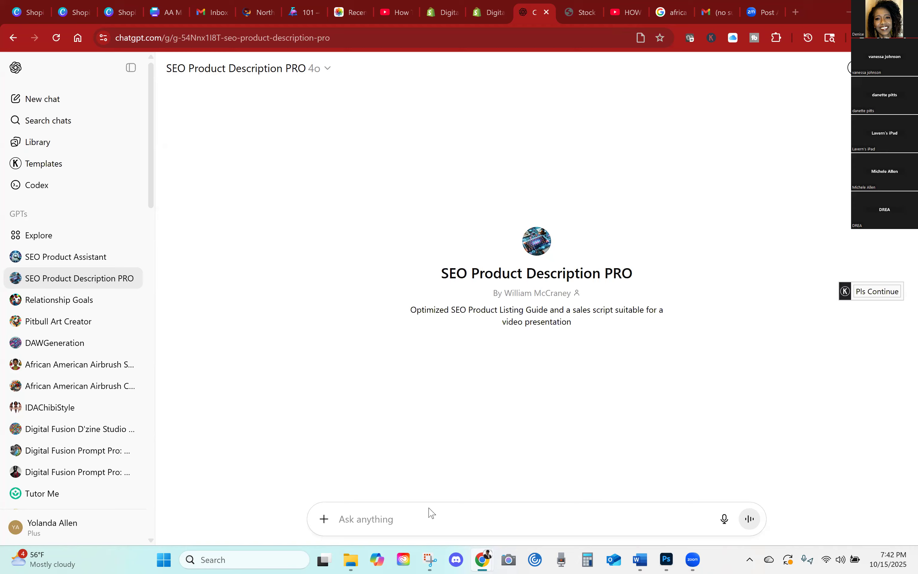
Attach the Digital Clipart cover image to the SEO Product Description PRO prompt
left_click(380, 519)
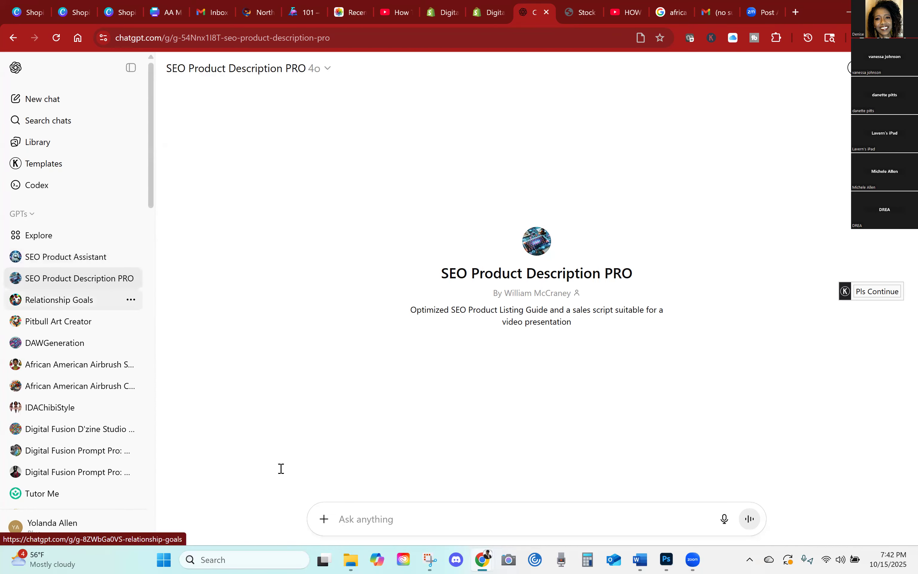
left_click(323, 519)
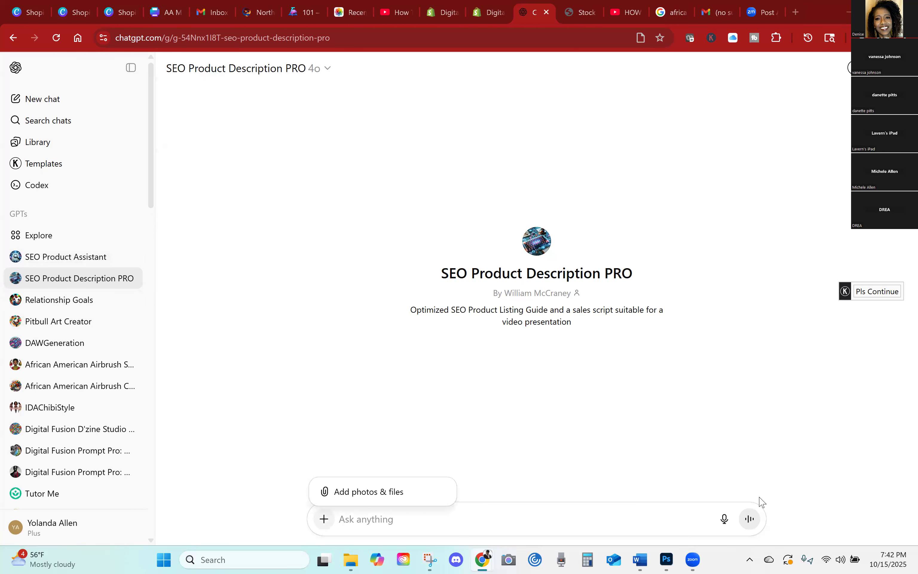
left_click(323, 520)
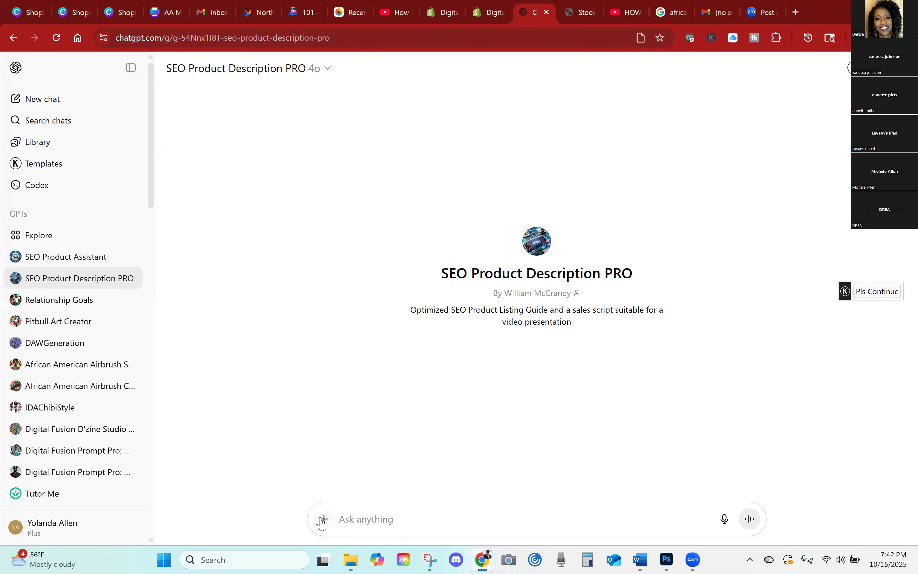
left_click(322, 521)
left_click(356, 491)
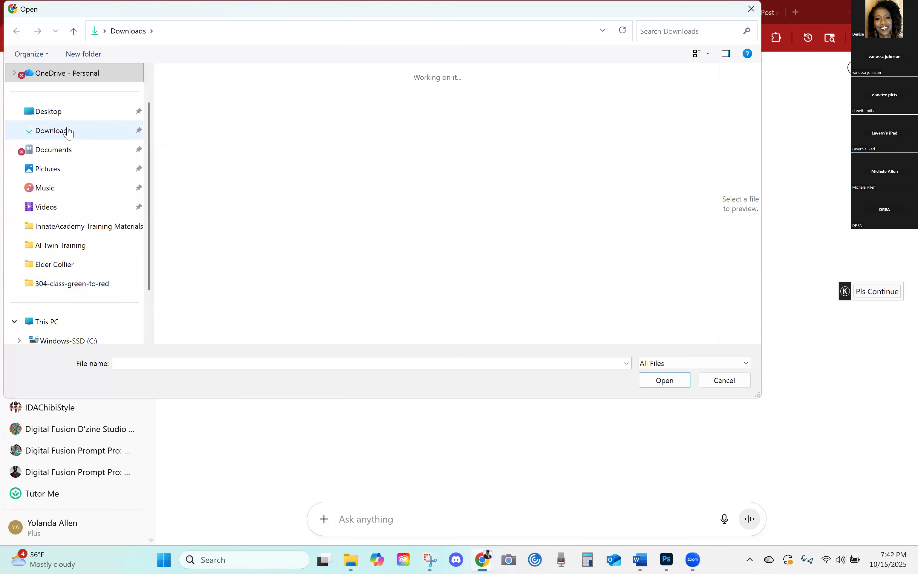
left_click(68, 131)
left_click(386, 107)
left_click(659, 382)
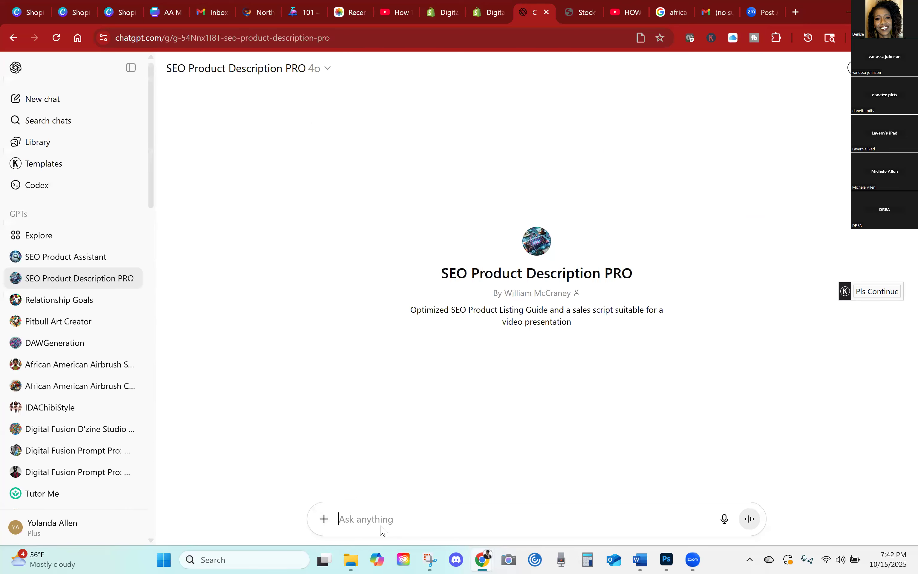
key("ctrl+v")
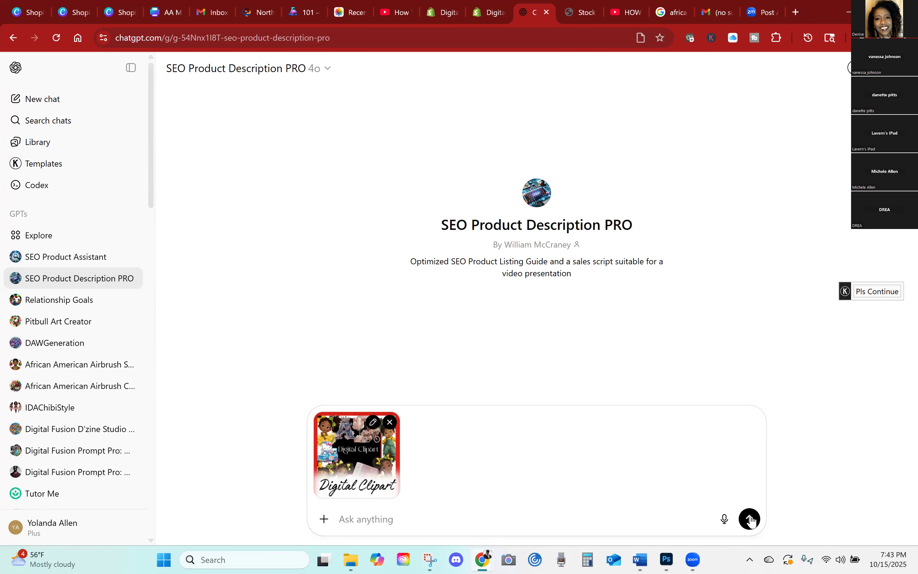
Submit the image to generate an SEO product description and review its title, key features, estimated price and target audience
left_click(750, 519)
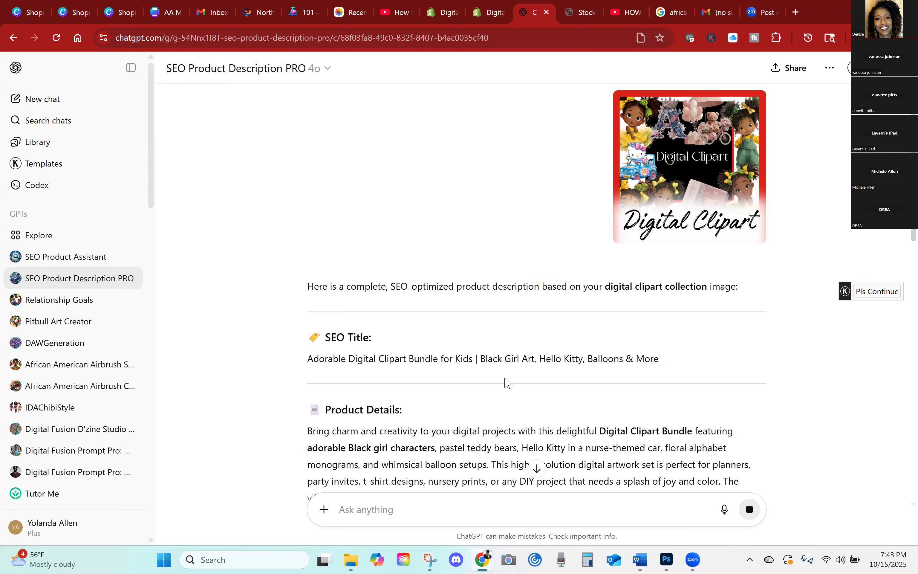
scroll(506, 395, "down", 3)
scroll(488, 375, "down", 15)
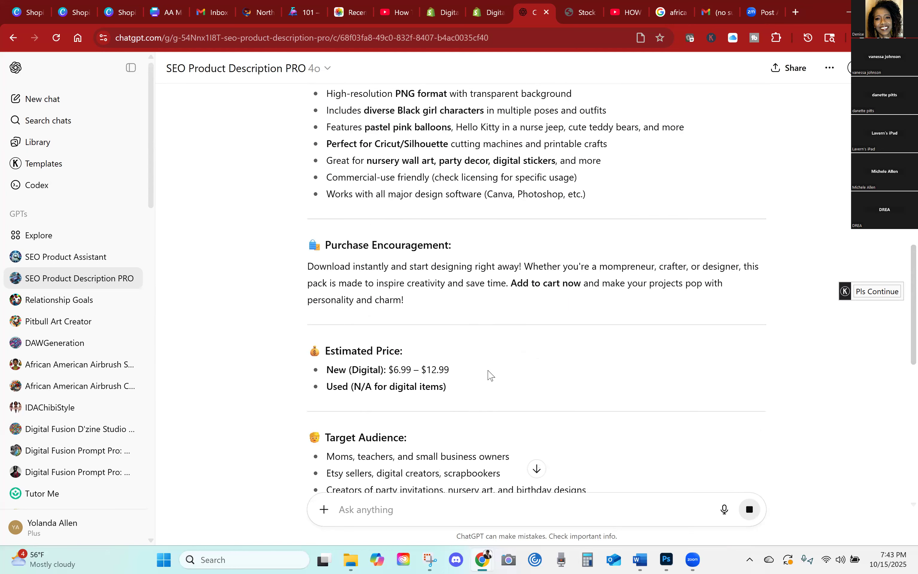
scroll(476, 316, "up", 6)
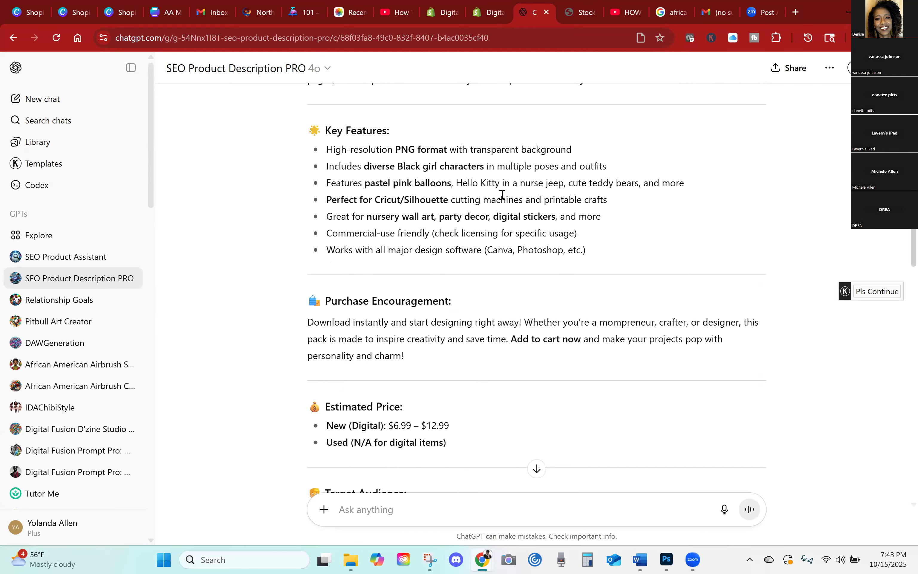
Switch to the Shopify theme editor, leave it without saving the changes, and open the store's Products page
left_click(445, 12)
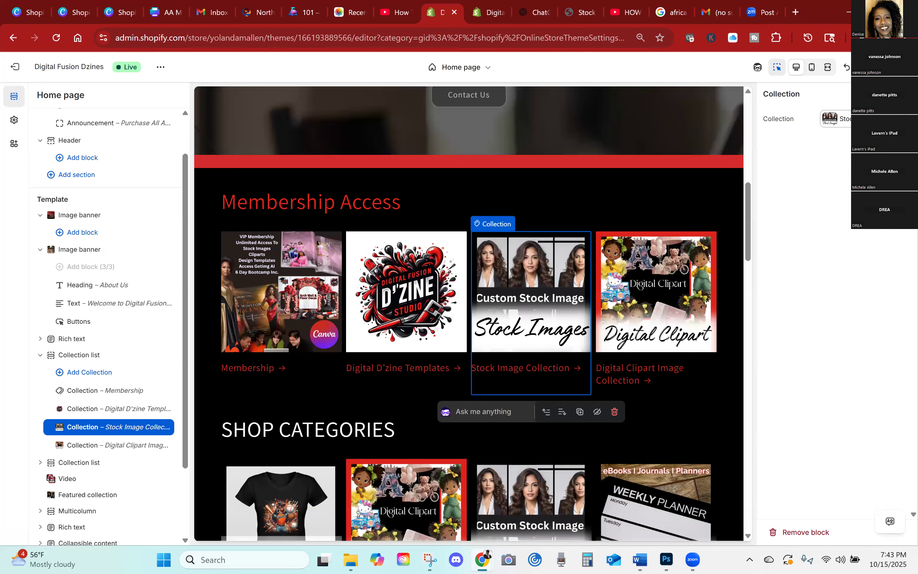
scroll(663, 262, "up", 6)
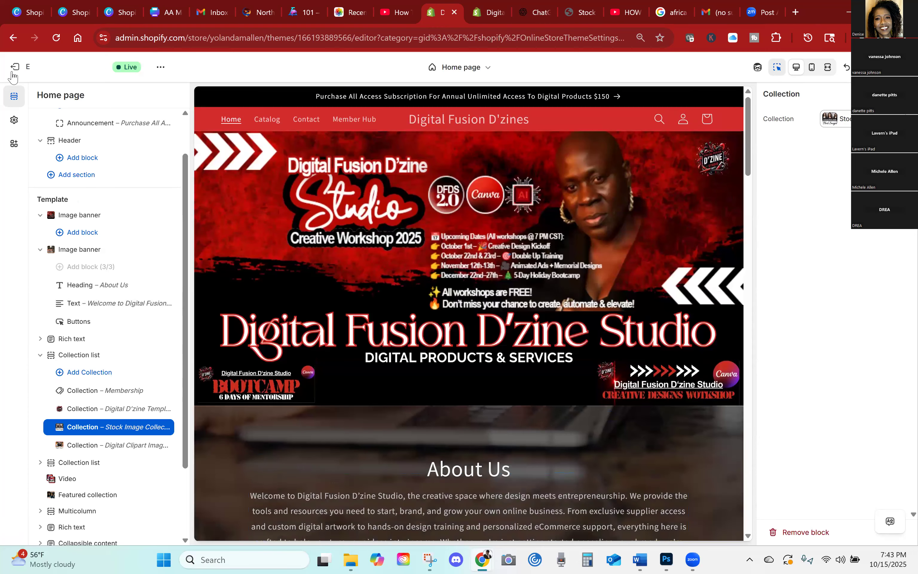
left_click(12, 71)
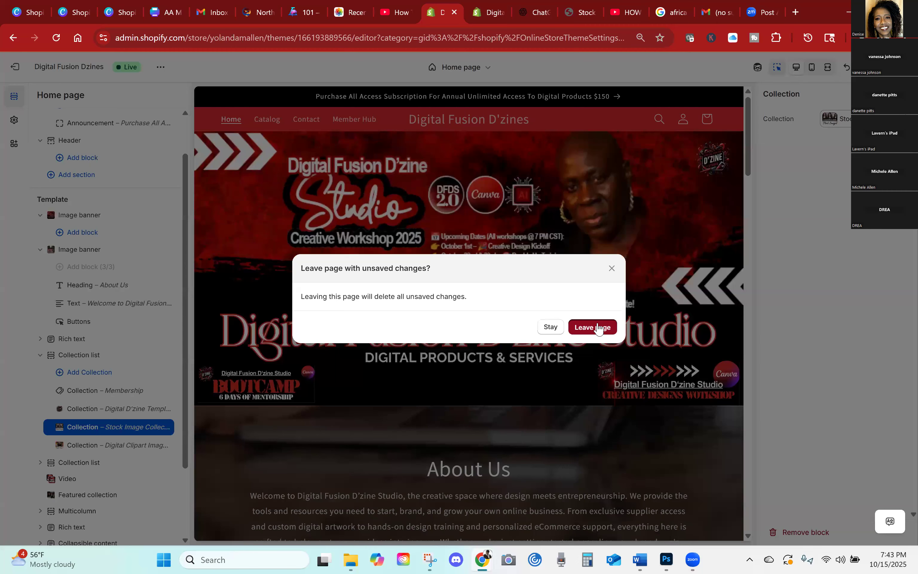
left_click(595, 333)
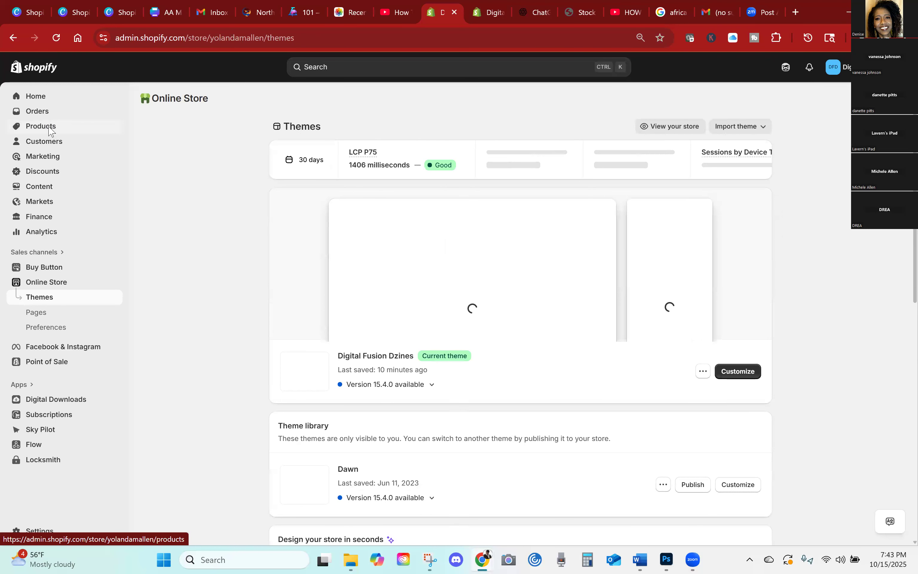
left_click(44, 129)
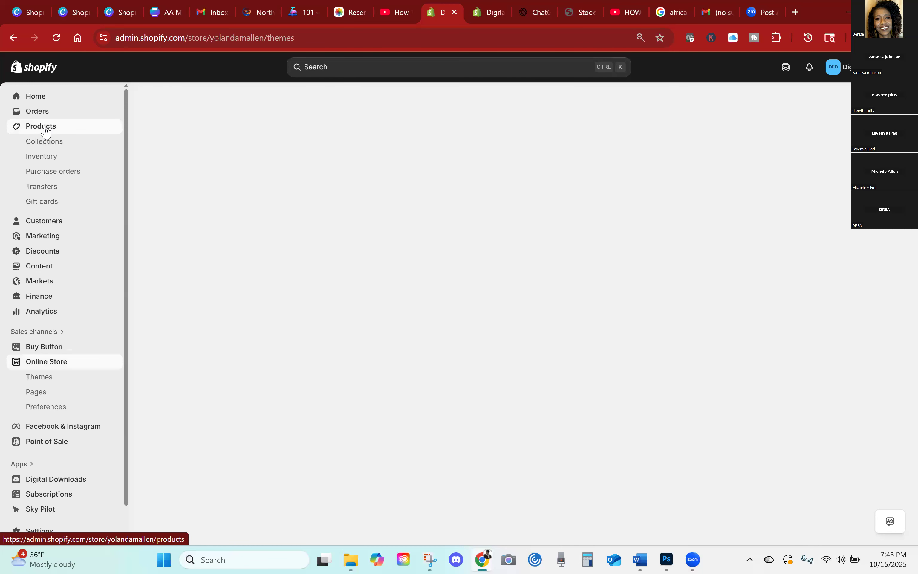
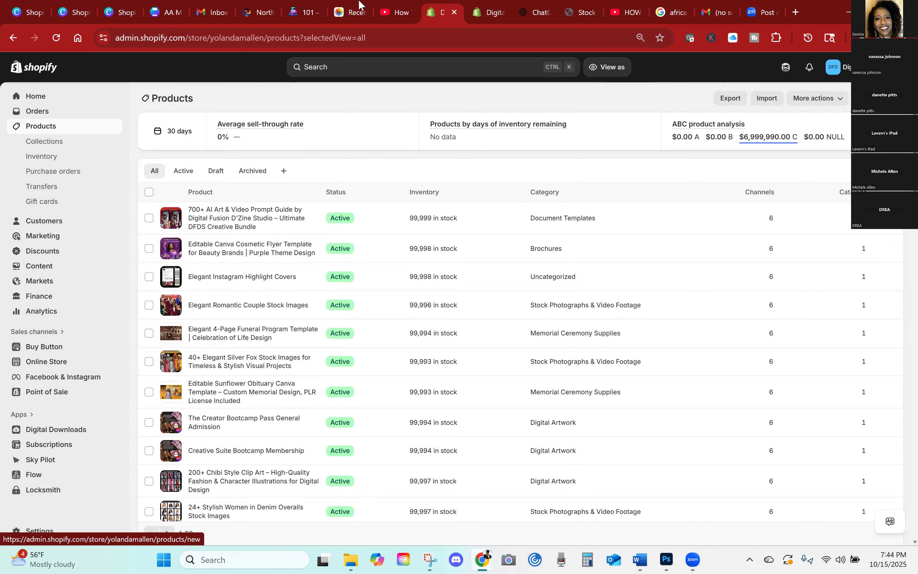
Switch to Canva and open the Shopify Collection Cover design from the Shopify Store Design Templates folder
left_click(63, 12)
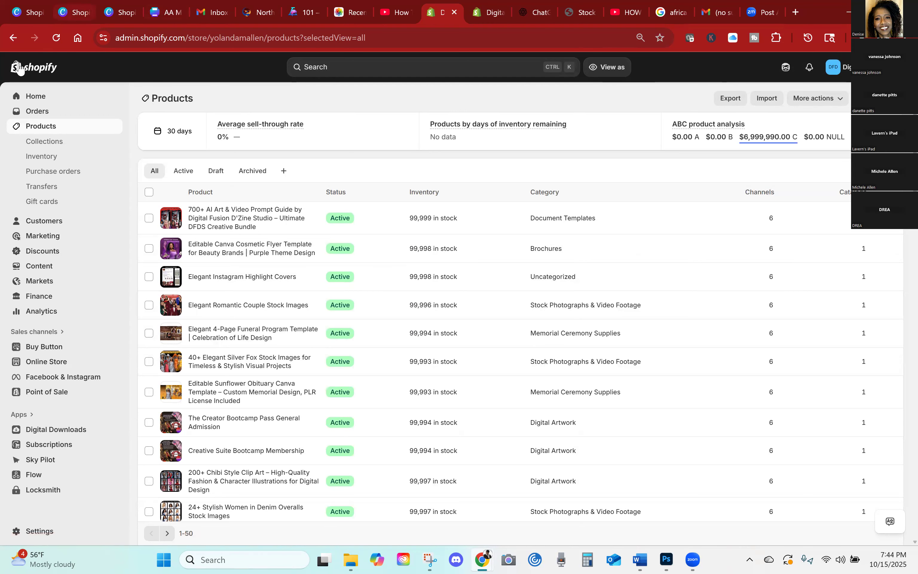
left_click(27, 11)
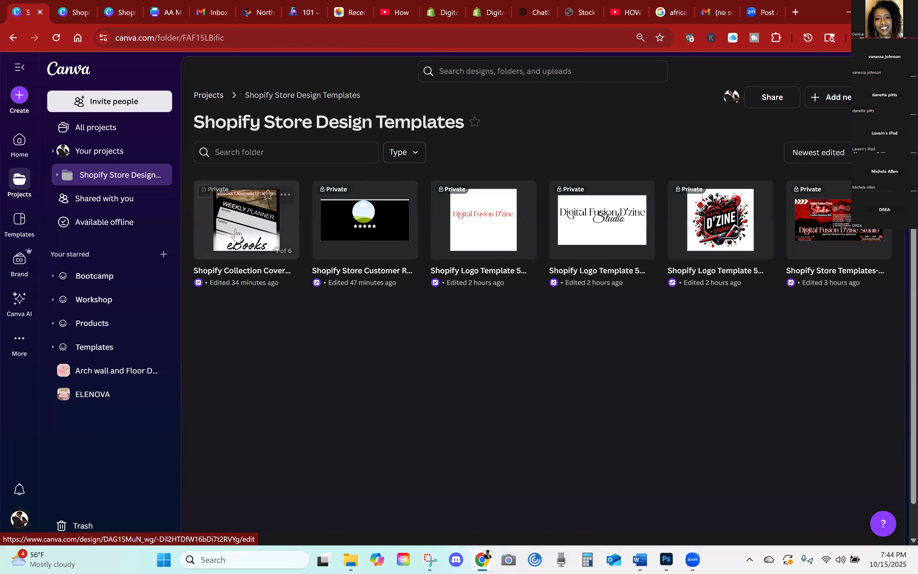
left_click(244, 238)
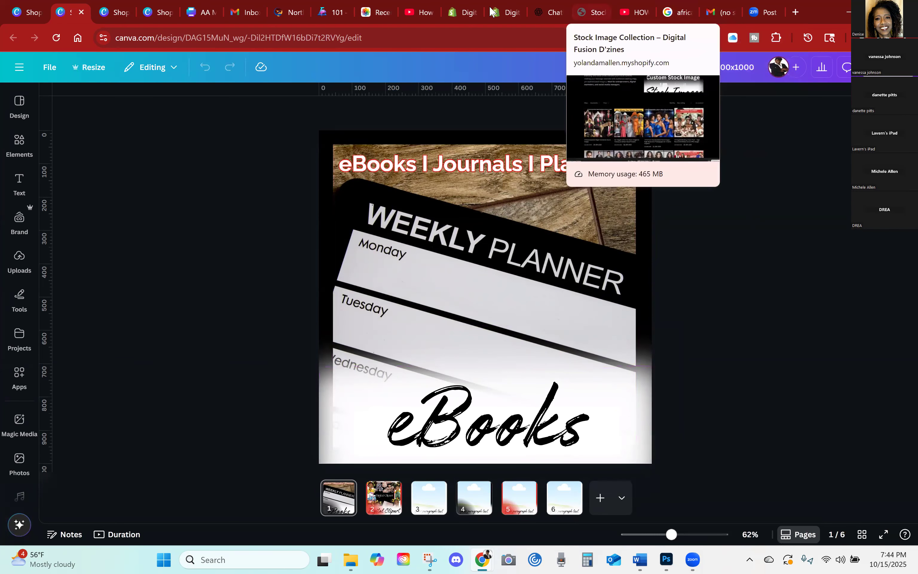
Switch back to the Shopify admin and start a new collection titled "Clip Art Collection II"
left_click(463, 12)
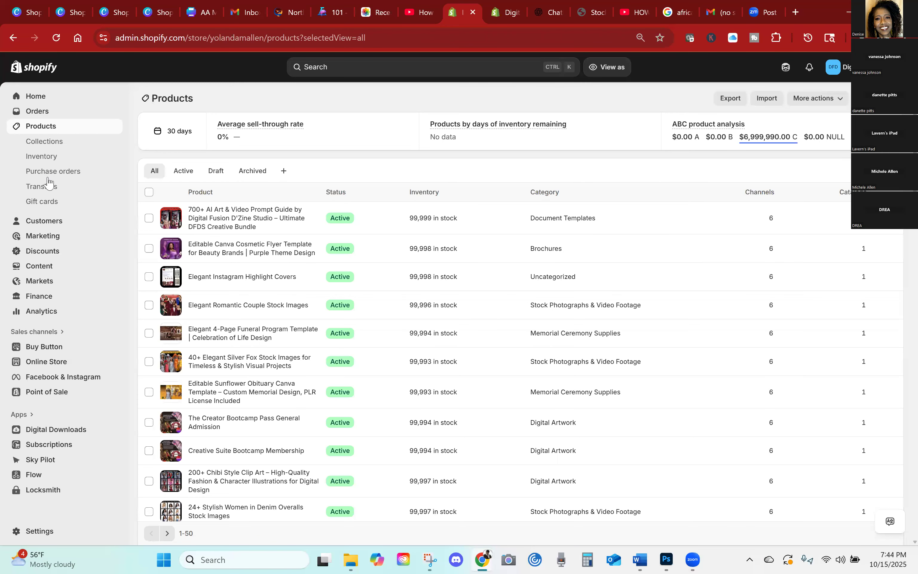
left_click(52, 145)
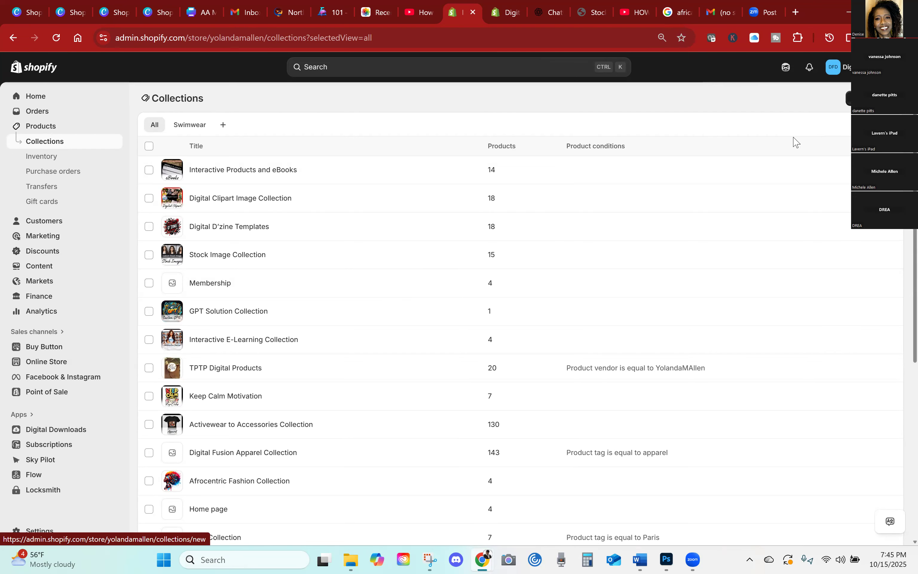
left_click(875, 98)
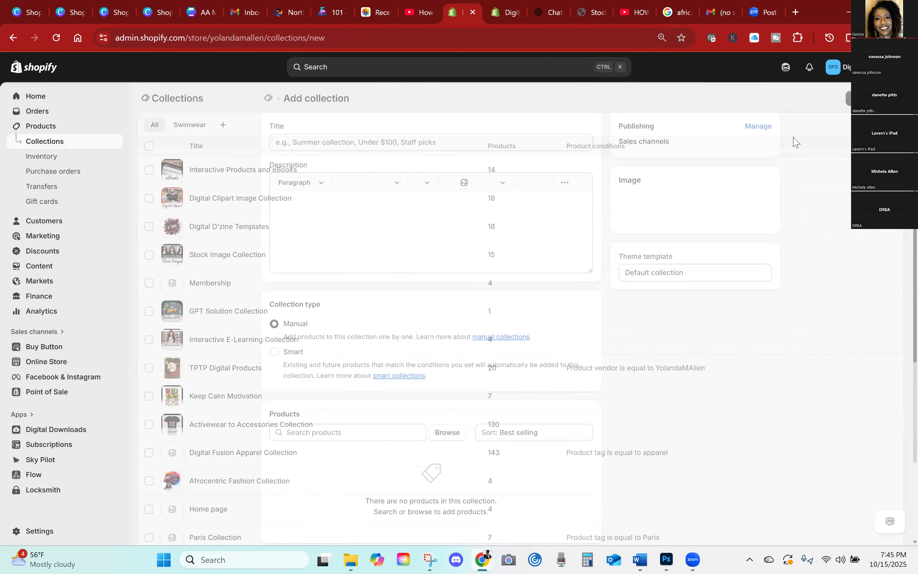
left_click(353, 140)
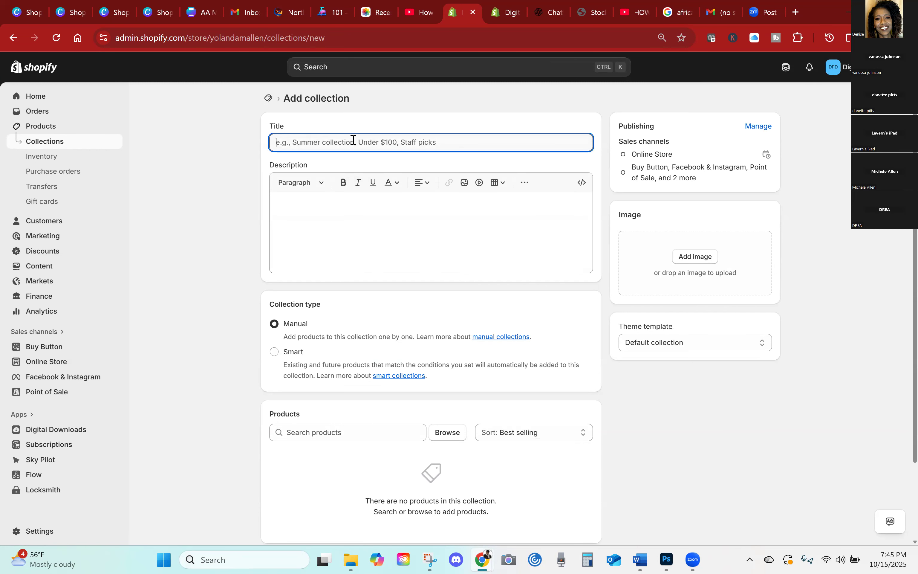
type("Clip")
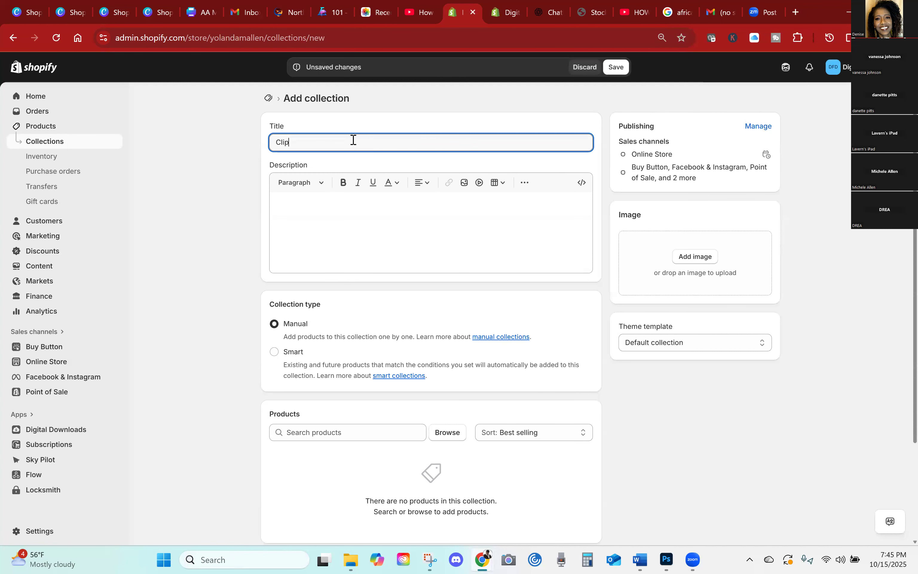
key("BackSpace")
key("BackSpace")
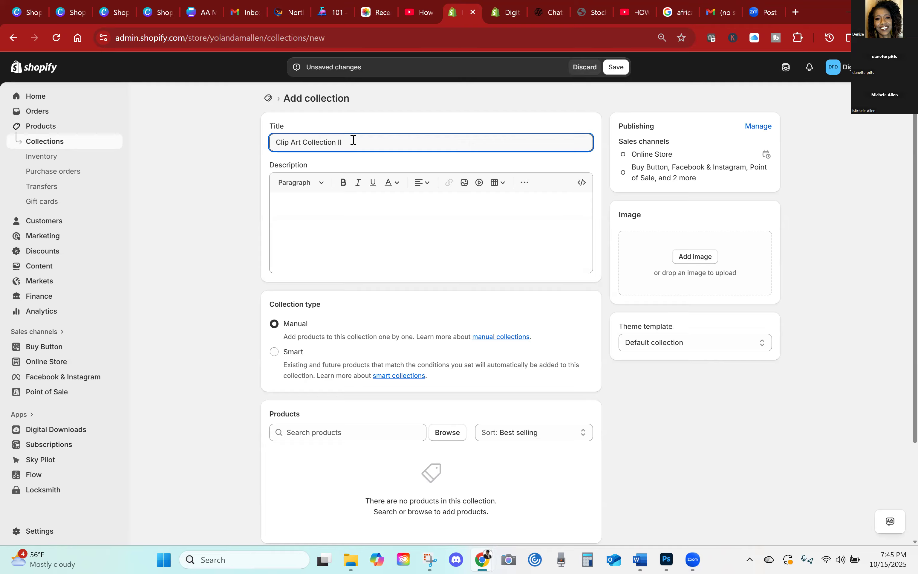
left_click(392, 221)
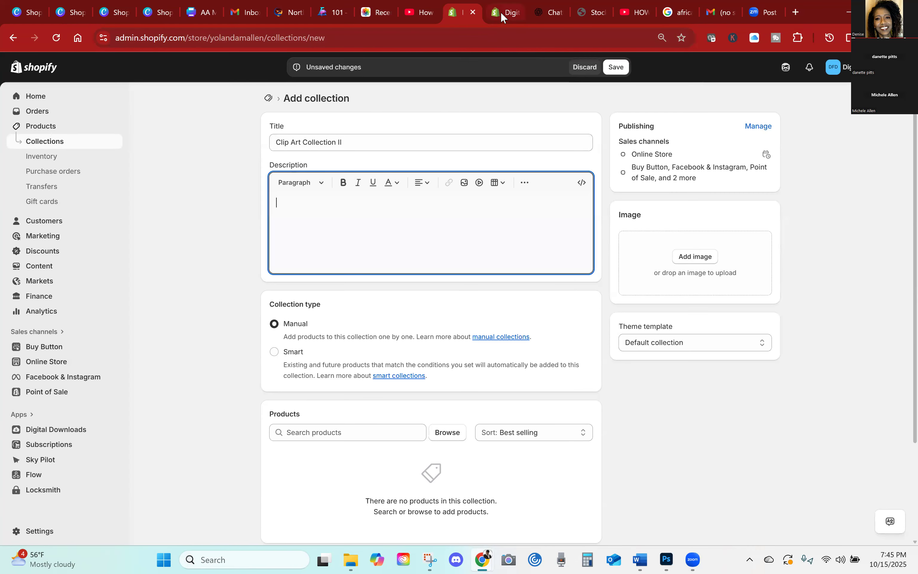
In ChatGPT, ask SEO Product Description PRO: "Can you provide a general description for all of my clip arts, I need to create a collection inside shopify"
left_click(539, 14)
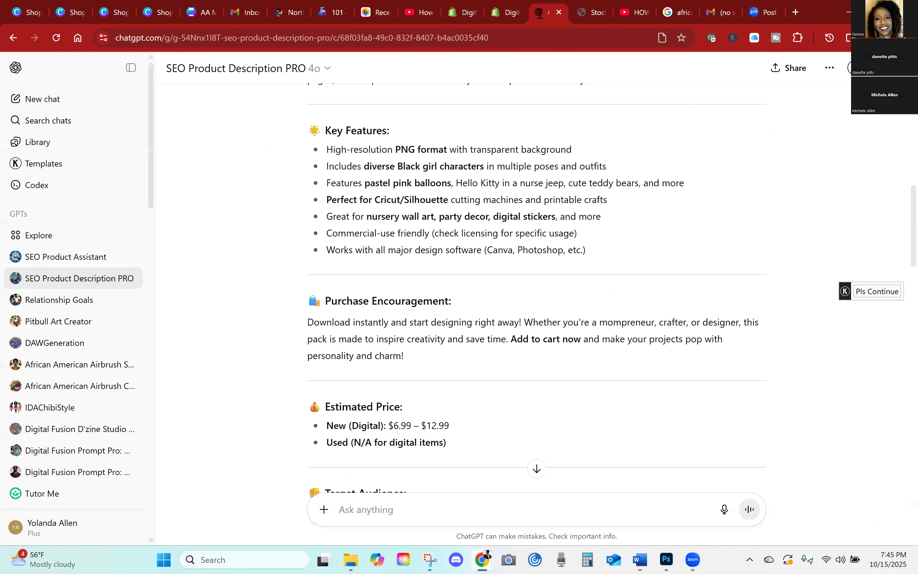
scroll(450, 238, "up", 5)
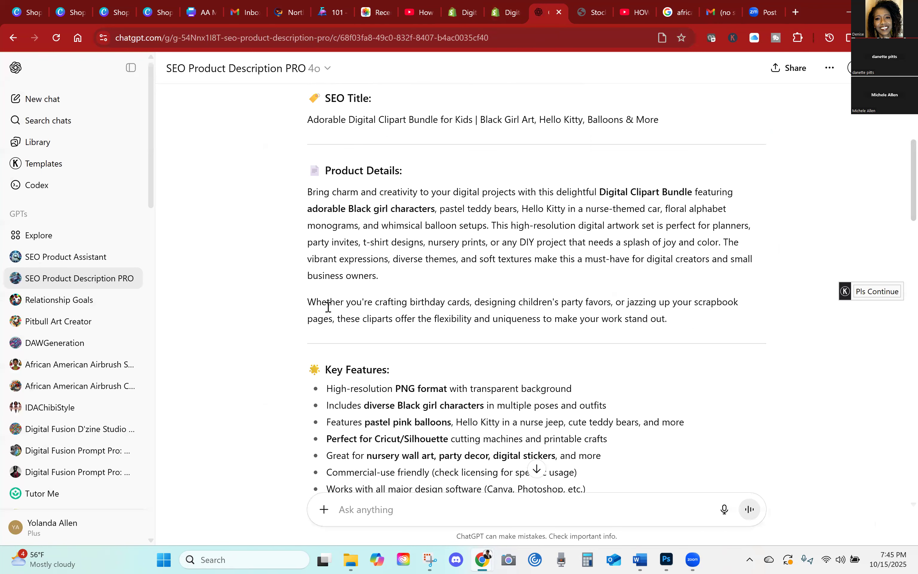
scroll(446, 427, "down", 3)
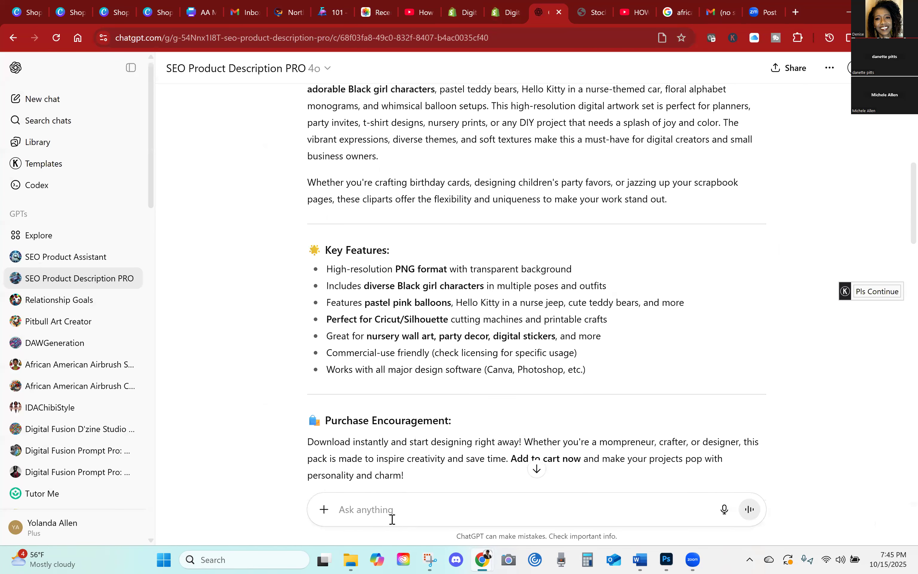
type("CAn yoou")
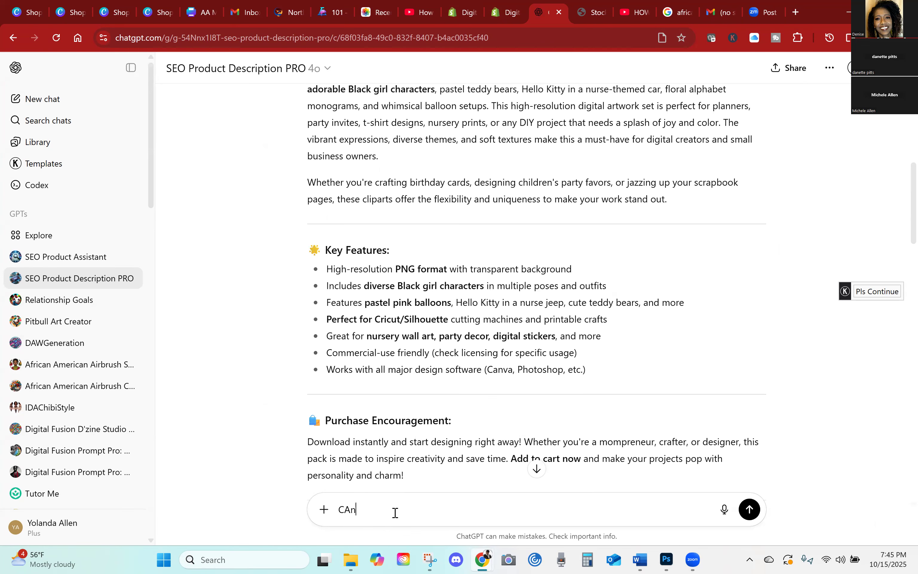
key("BackSpace")
type("you rp")
type("vide a general description for")
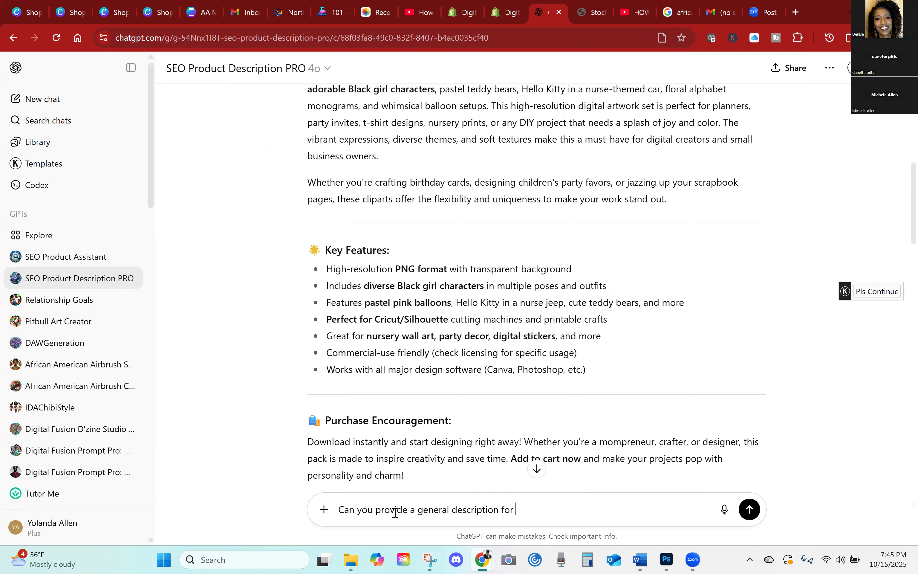
type("clips")
type("need to create ")
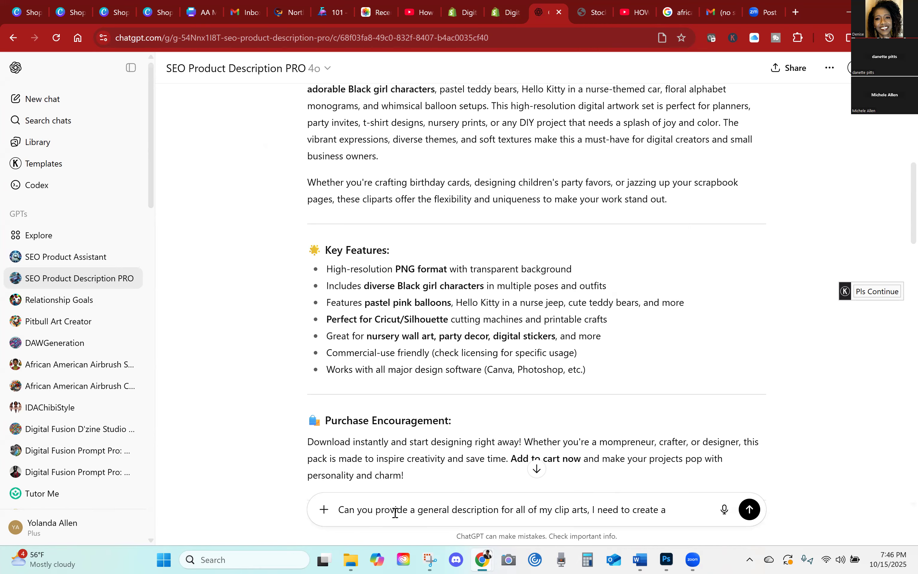
type("a collection inside shopify")
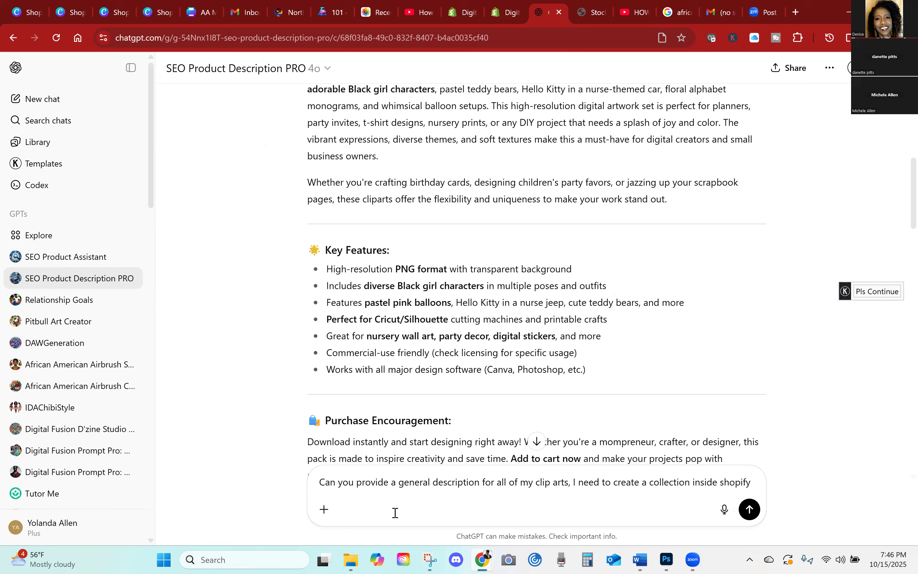
key("Return")
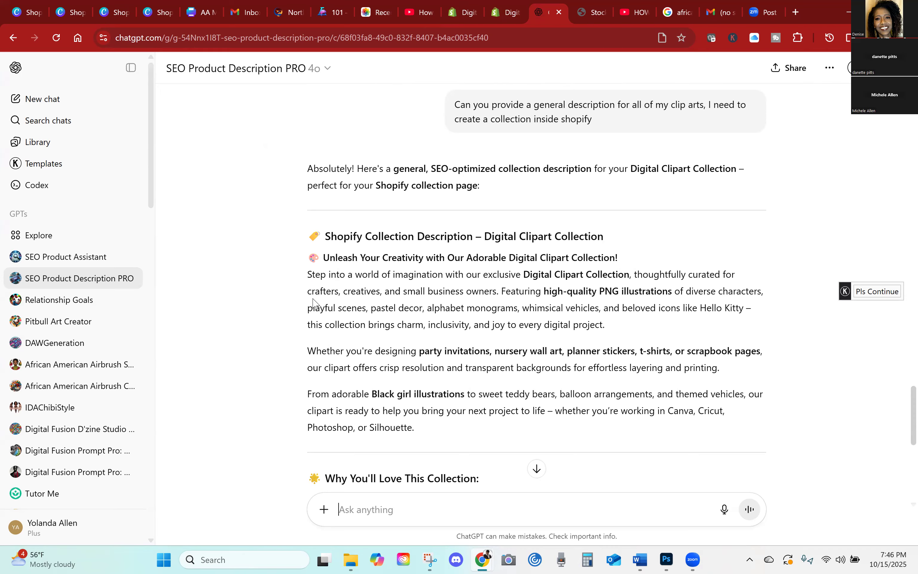
Copy the generated description's headline and first two paragraphs and paste them as plain text into the Shopify collection's description
left_click_drag(310, 253, 738, 374)
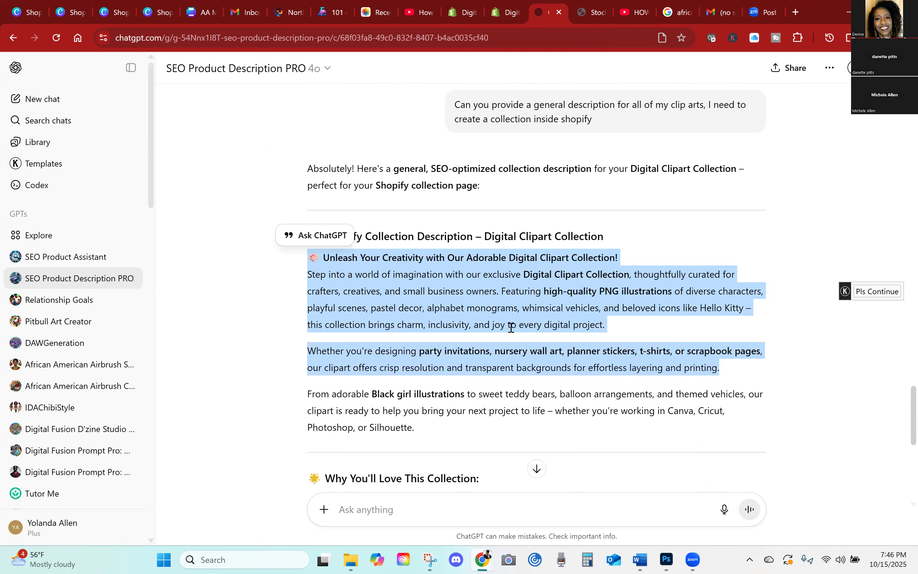
right_click(513, 315)
left_click(550, 328)
left_click(455, 11)
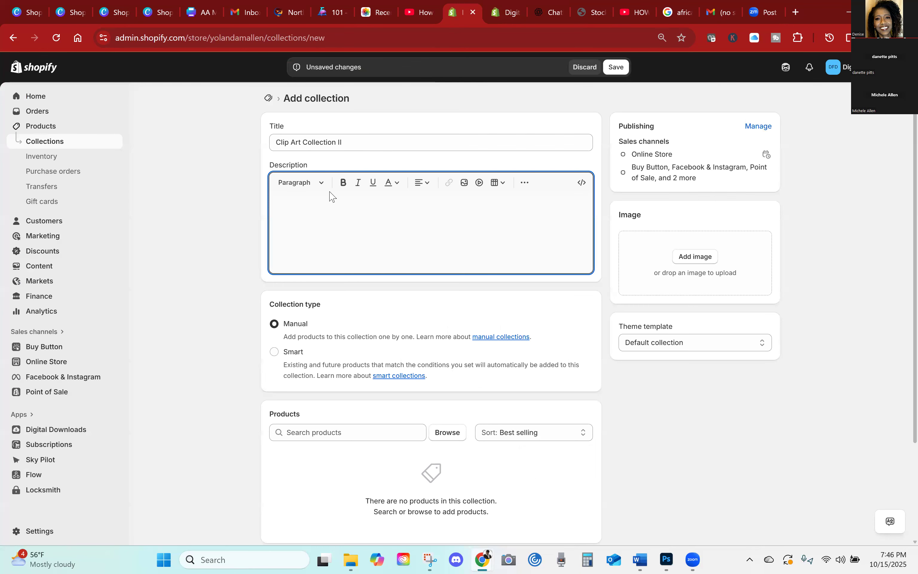
right_click(301, 208)
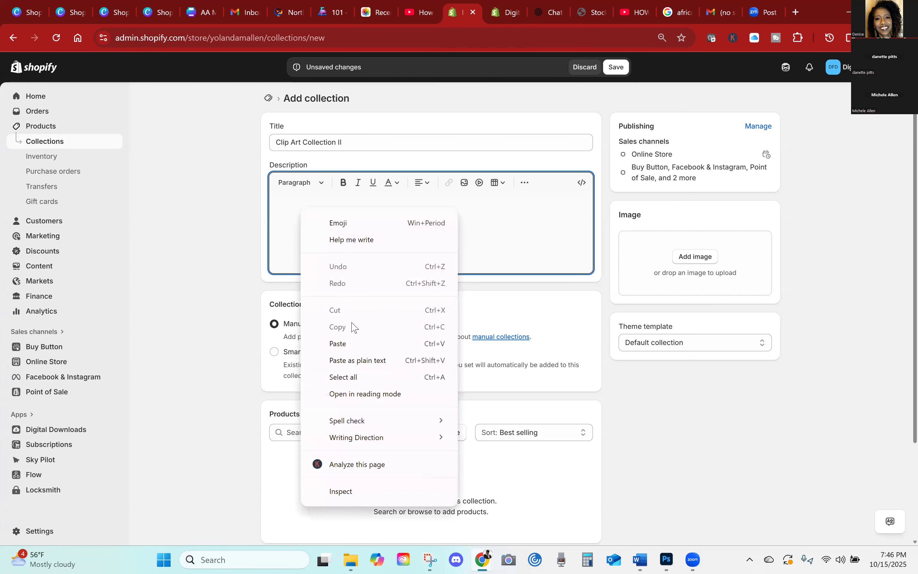
left_click(357, 361)
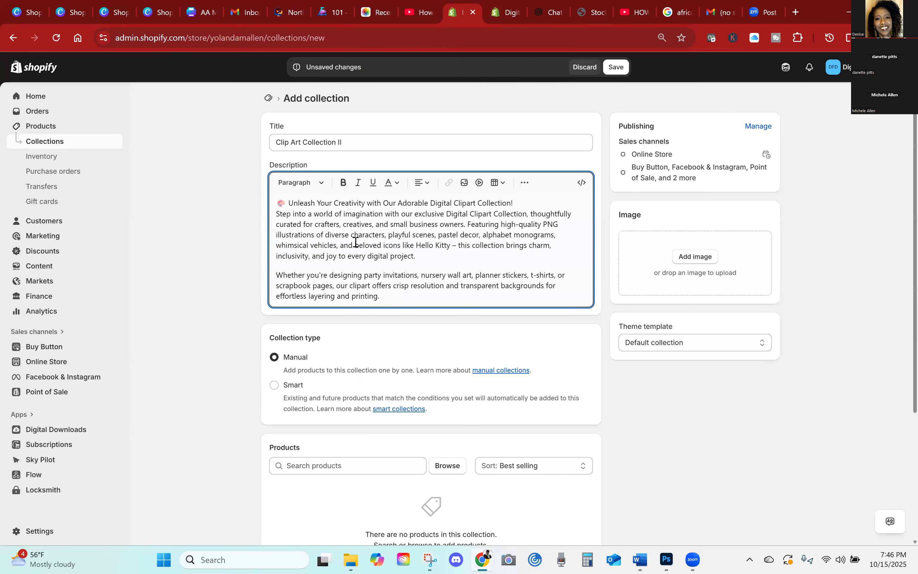
Set the Digital Clipart cover from the store's files as the collection image
scroll(355, 242, "down", 3)
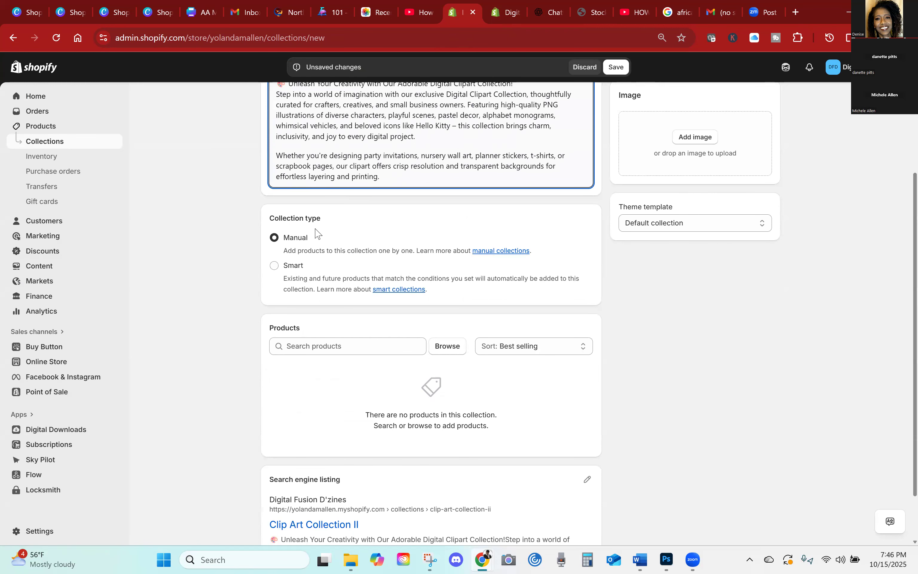
left_click(354, 349)
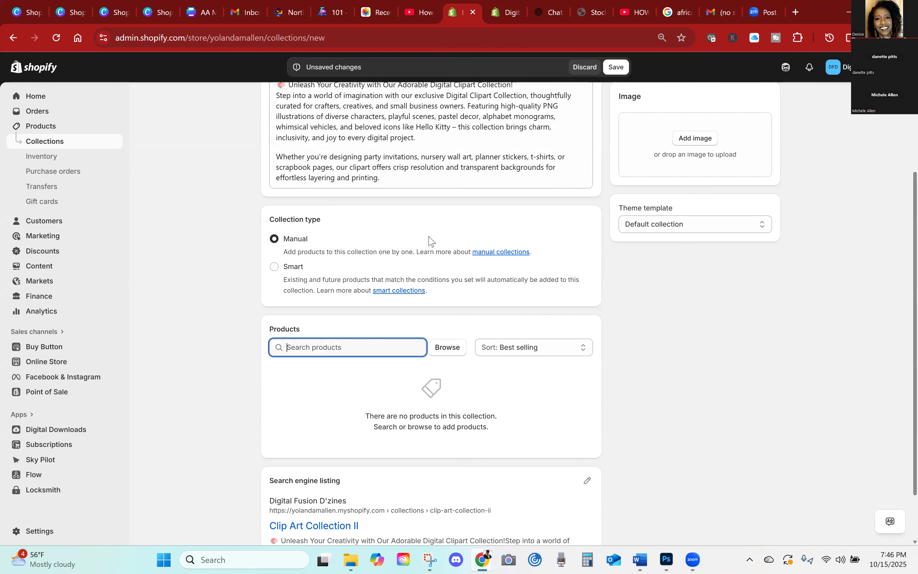
scroll(431, 241, "up", 3)
left_click(690, 258)
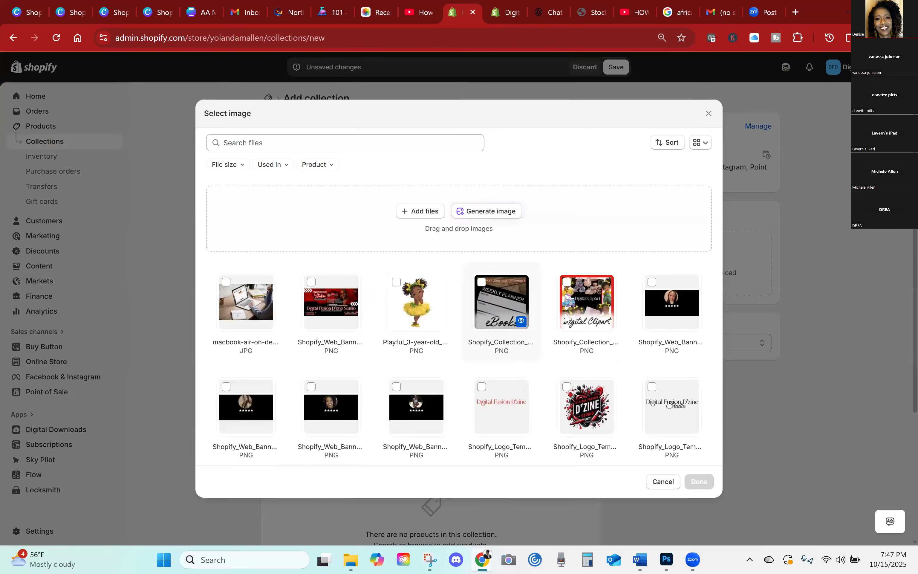
left_click(575, 311)
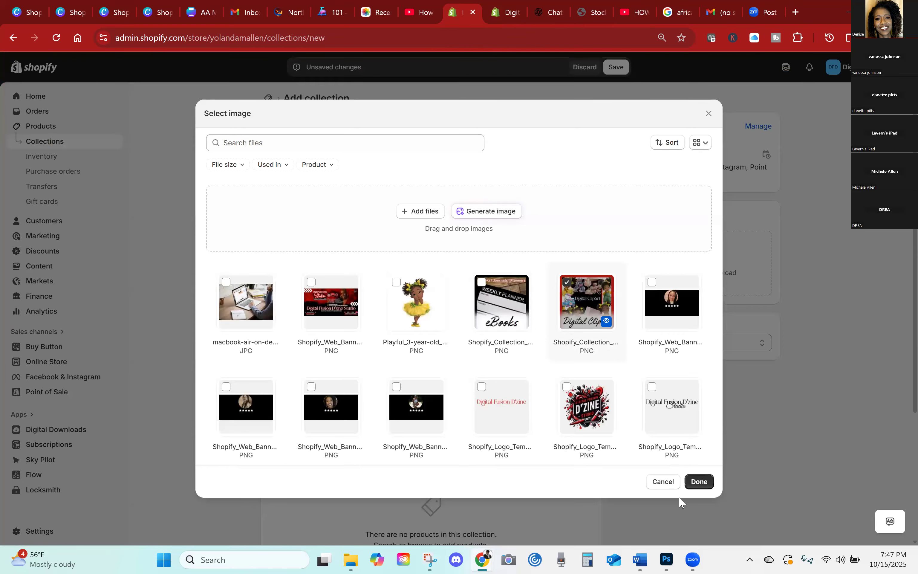
left_click(702, 487)
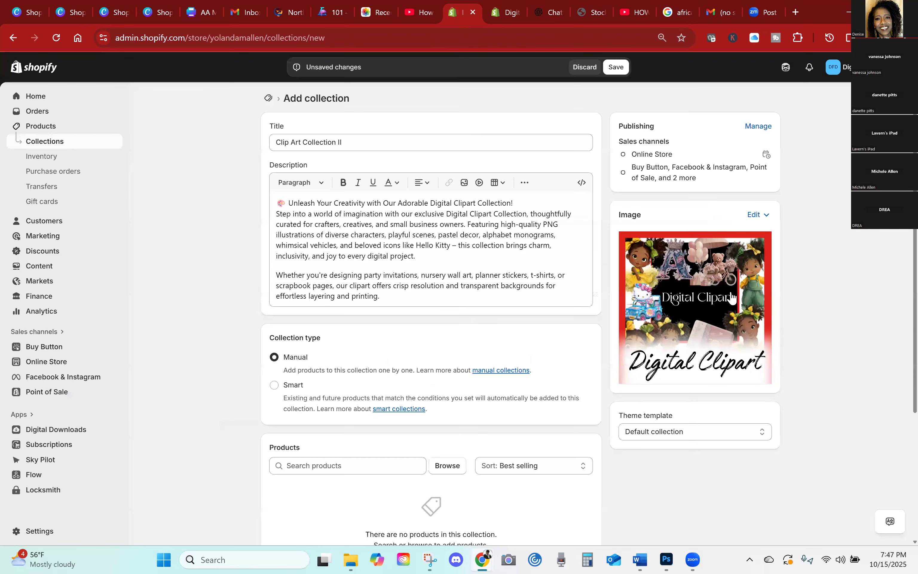
Switch to the live storefront, open its home page, and examine the collection covers under Membership Access and Shop Categories
left_click(550, 13)
left_click(591, 12)
left_click(133, 86)
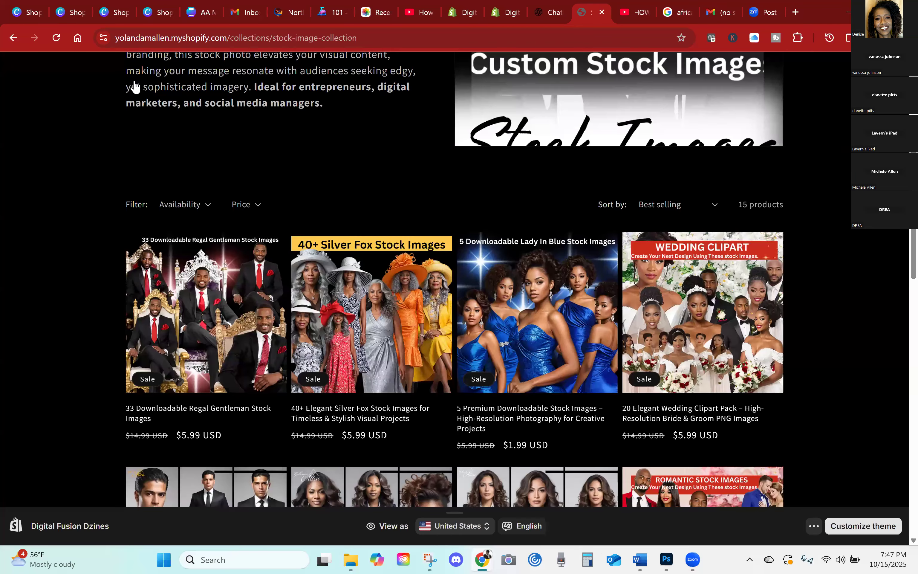
scroll(499, 359, "down", 15)
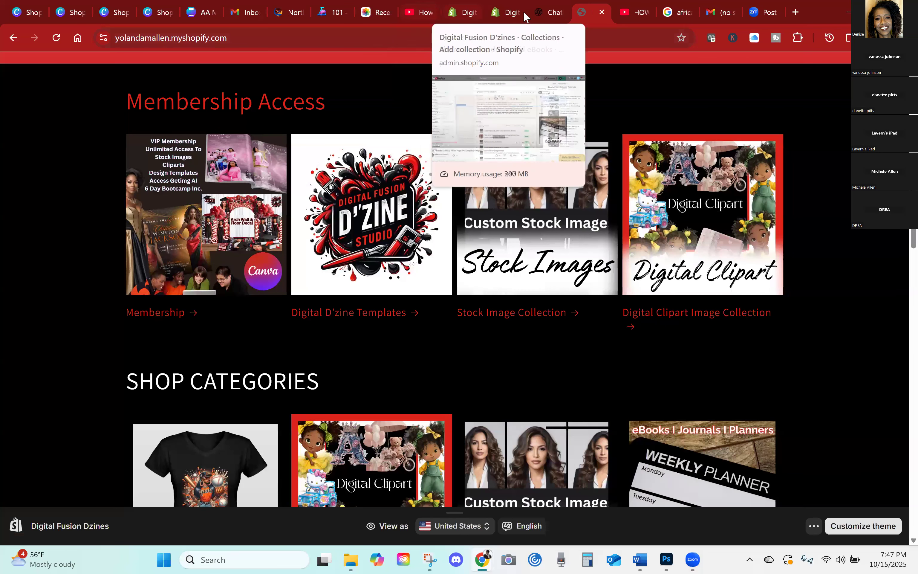
Return to the new collection and add the Luxury Drape, 12-Month VIP Membership, Ethereal Beauty and Elegant Wedding Clipart products
left_click(462, 13)
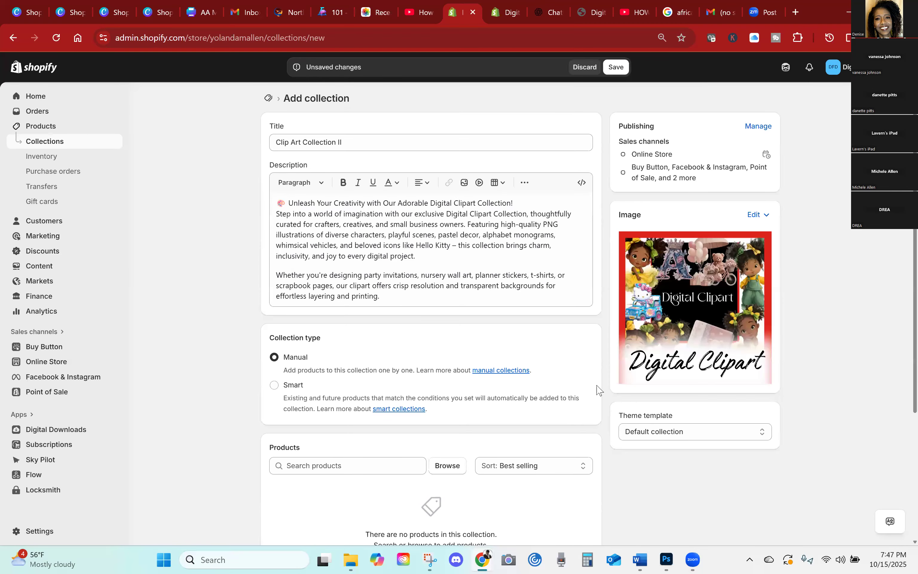
scroll(507, 428, "down", 4)
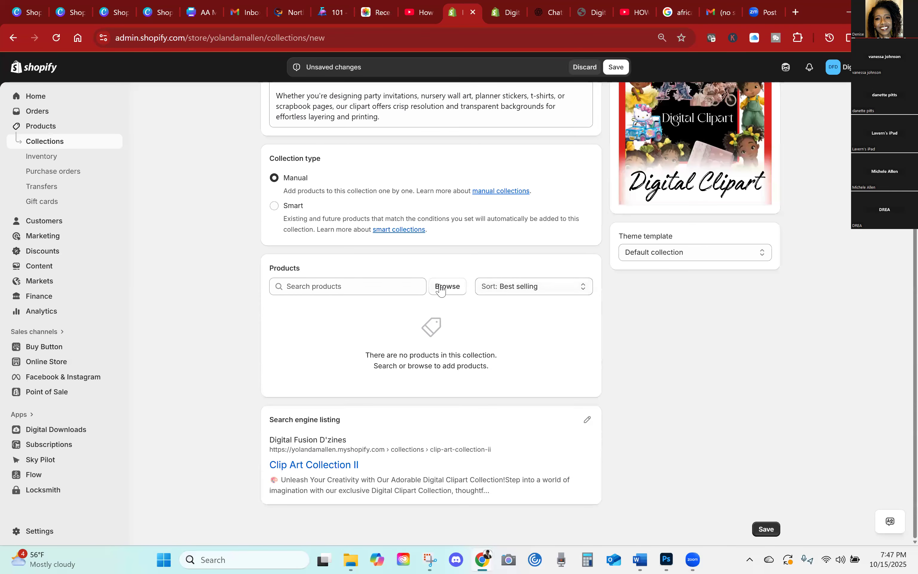
left_click(448, 290)
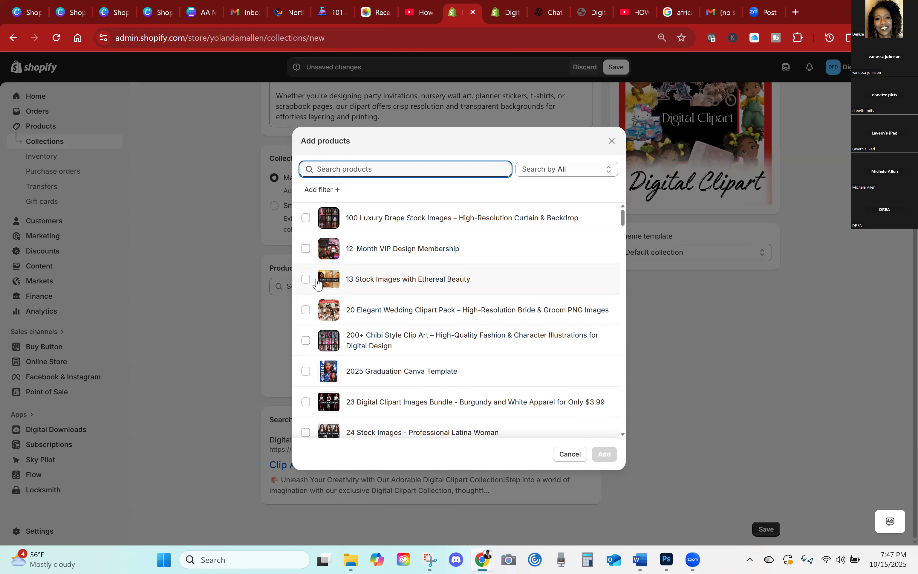
left_click(306, 218)
left_click(306, 249)
left_click(306, 280)
left_click(306, 311)
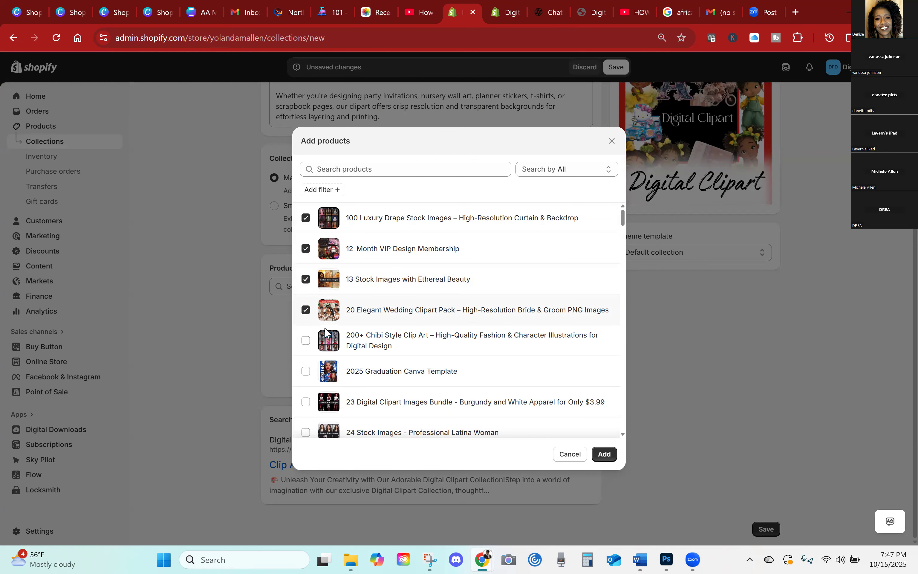
left_click(606, 456)
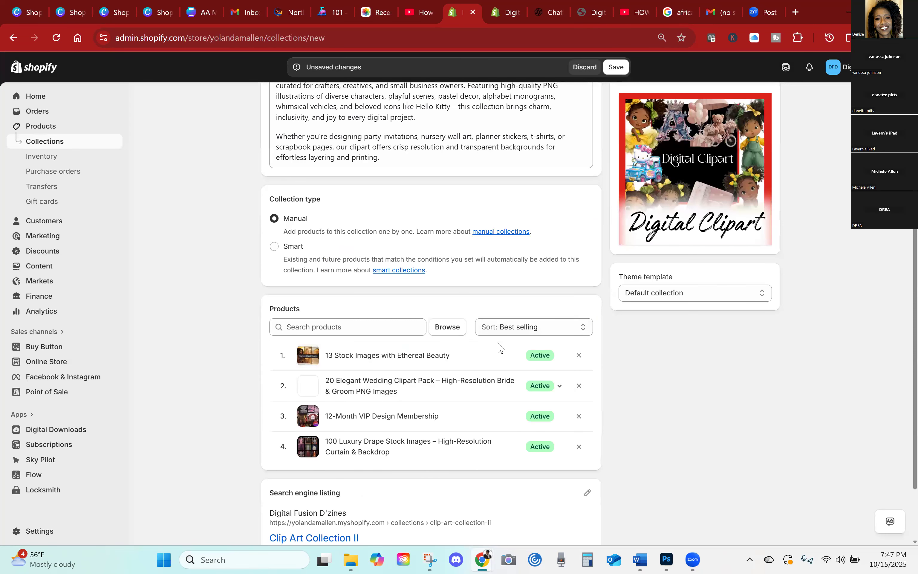
scroll(371, 319, "up", 4)
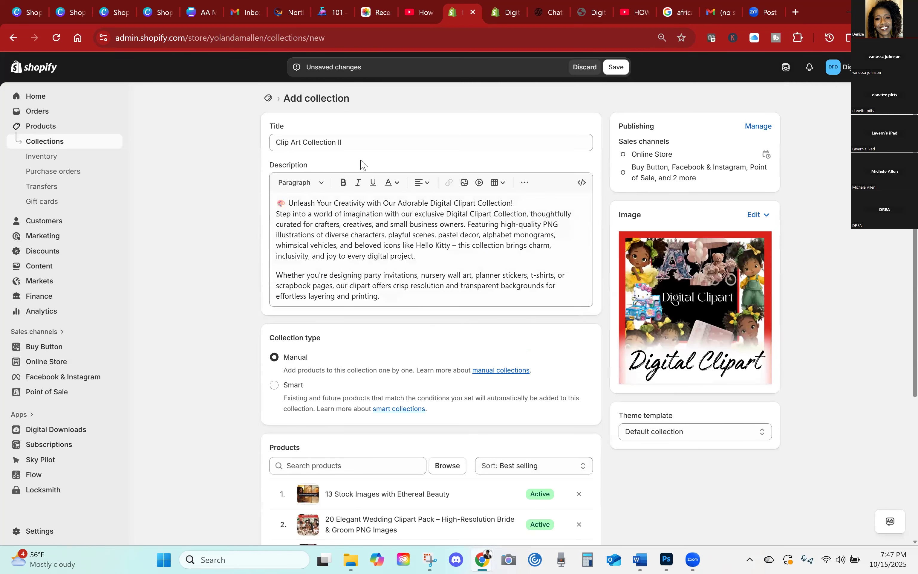
Remove all four products from the new Clip Art Collection II
scroll(398, 274, "down", 5)
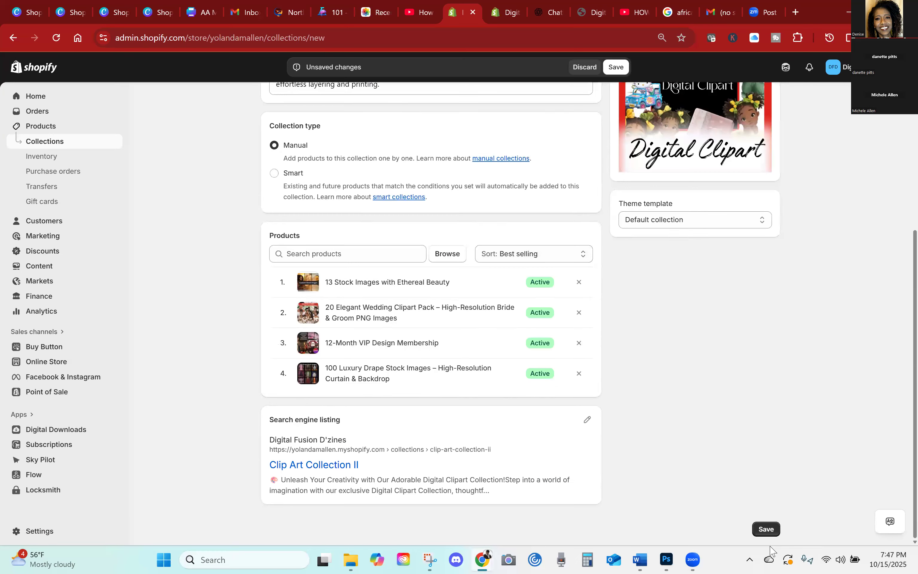
scroll(536, 284, "up", 5)
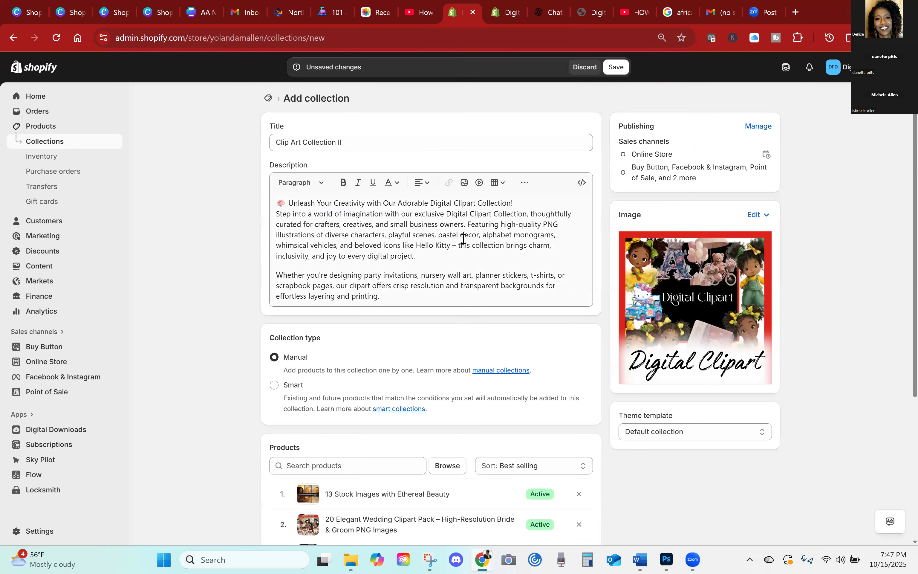
left_click(389, 302)
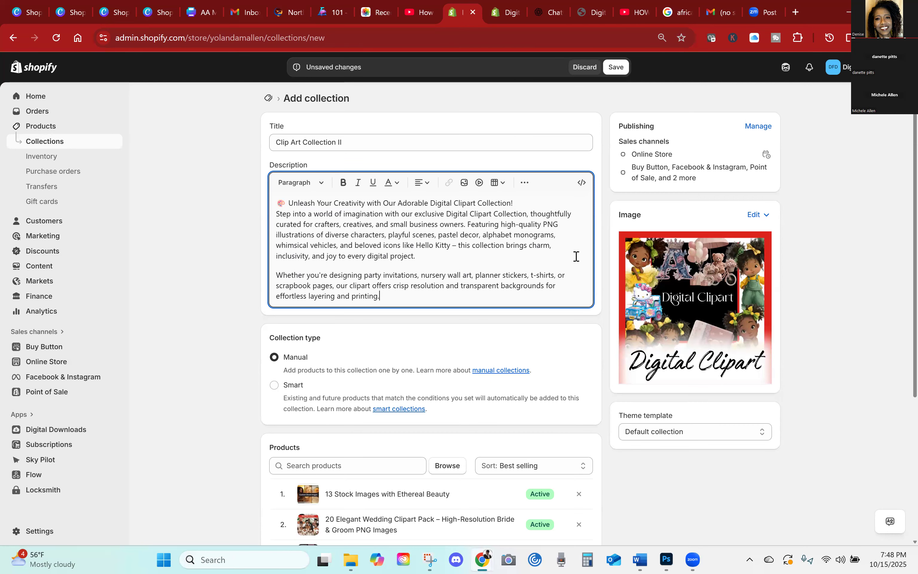
scroll(607, 383, "down", 5)
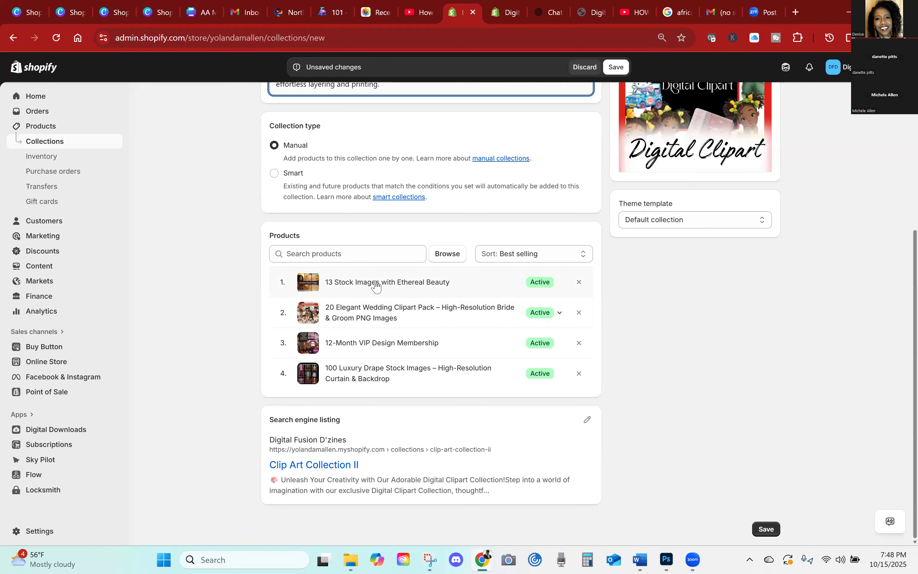
left_click(321, 254)
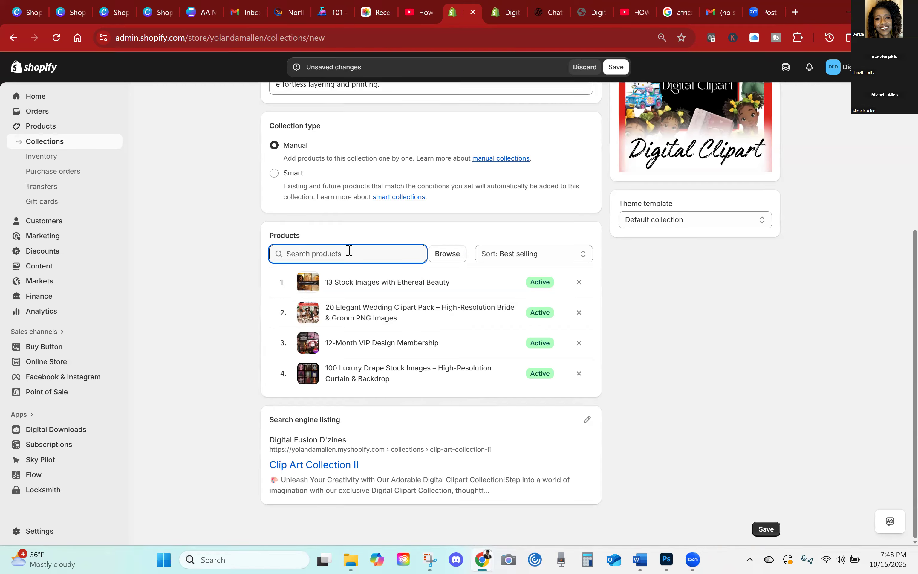
left_click(579, 291)
left_click(579, 312)
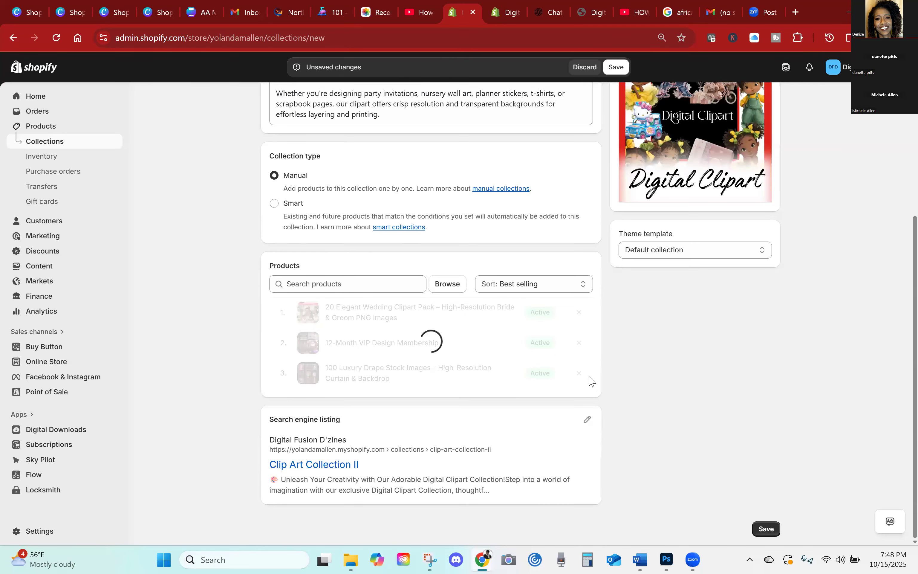
Search products for "clip" and add the Elegant Wedding, Chibi Style, Burgundy and White, Army Fatigue, Baby Pink and AI Animation Prompt Guide products
left_click(370, 345)
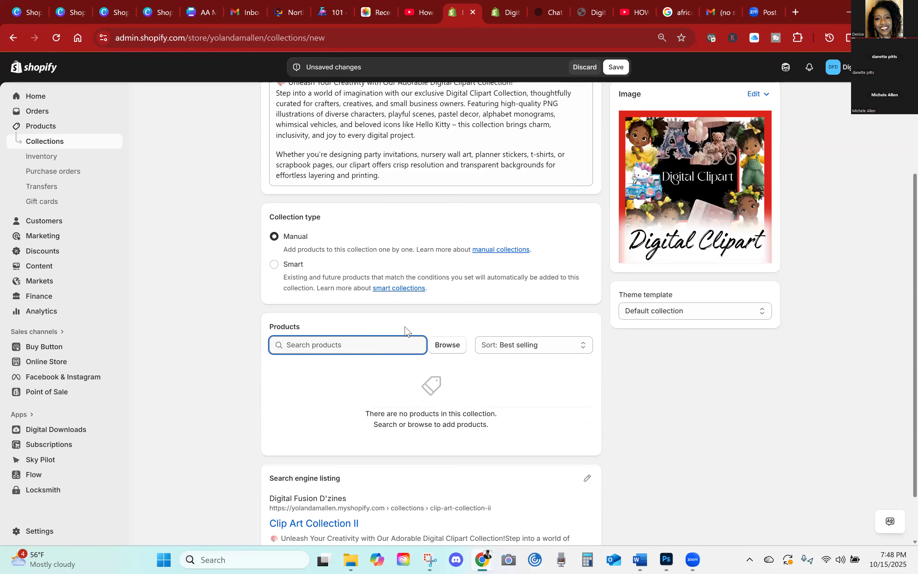
type("clip")
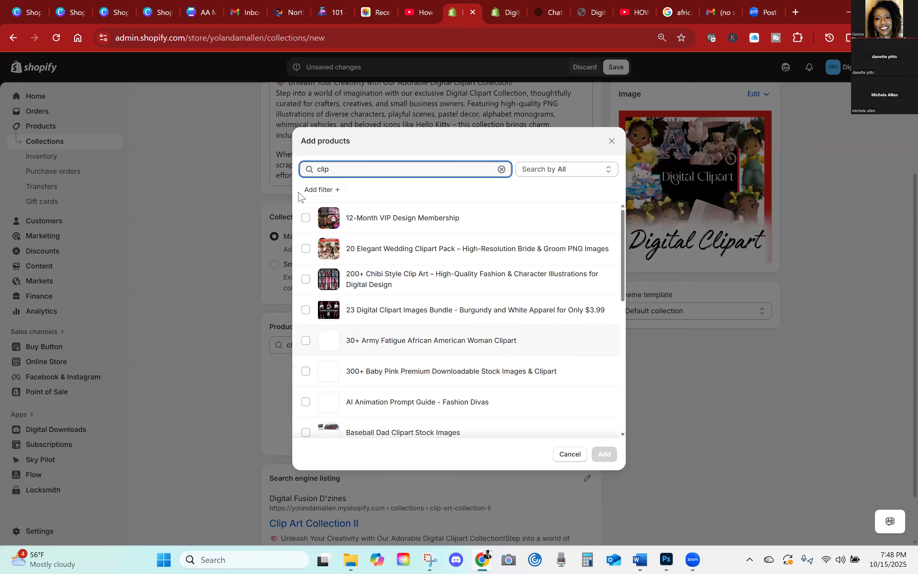
left_click(306, 252)
left_click(304, 279)
left_click(304, 310)
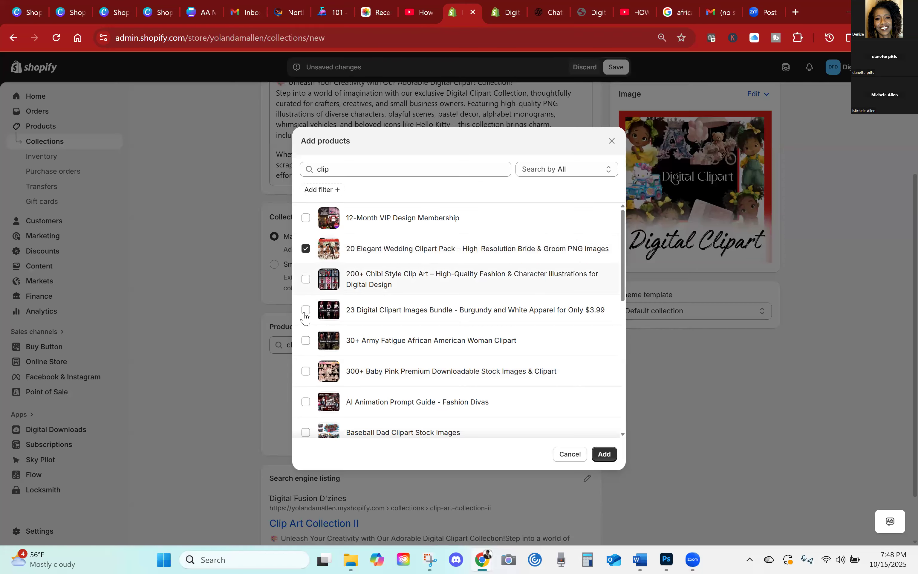
left_click(305, 340)
left_click(306, 371)
scroll(603, 413, "down", 4)
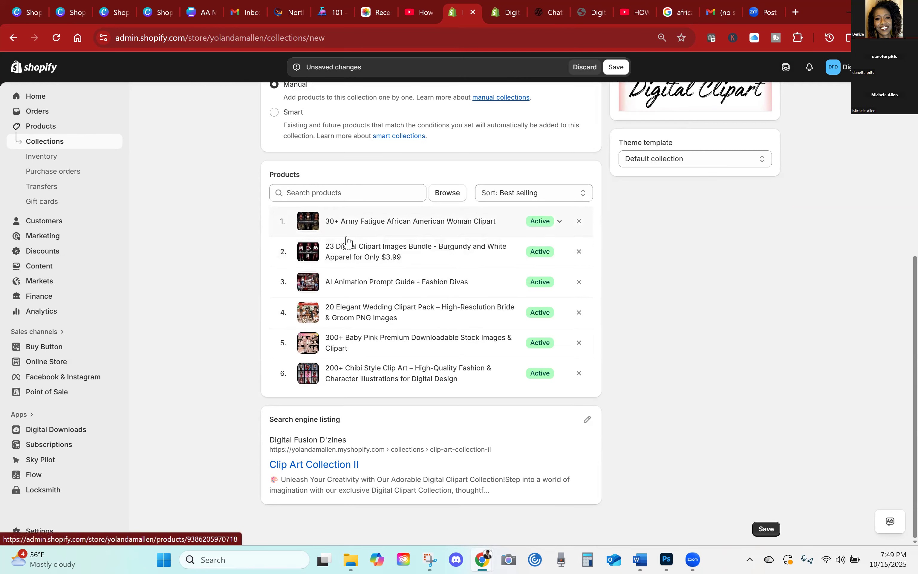
Review the filled-in collection form and save Clip Art Collection II
scroll(774, 486, "up", 2)
scroll(762, 535, "down", 2)
left_click(761, 531)
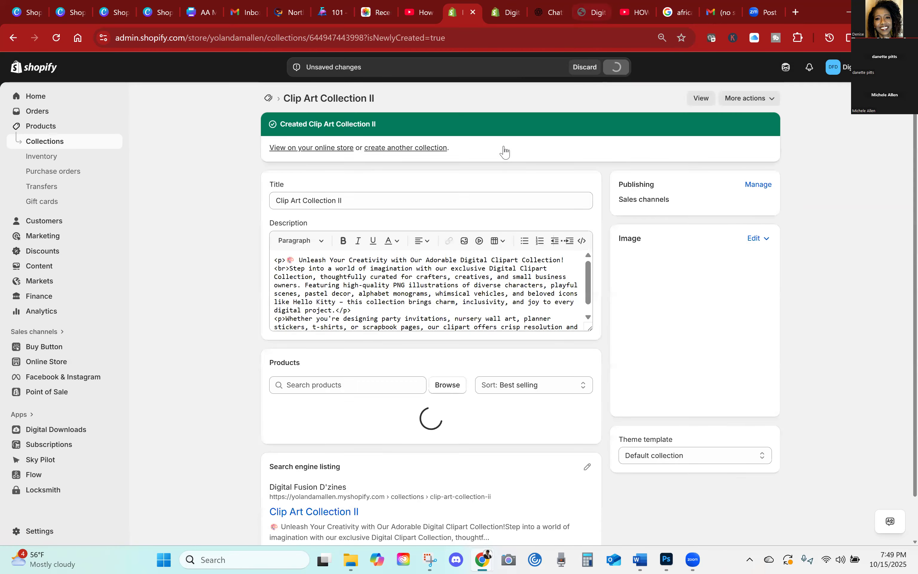
Switch to the live storefront, reload its home page, open the full collections list and look through it for Clip Art Collection II
left_click(586, 13)
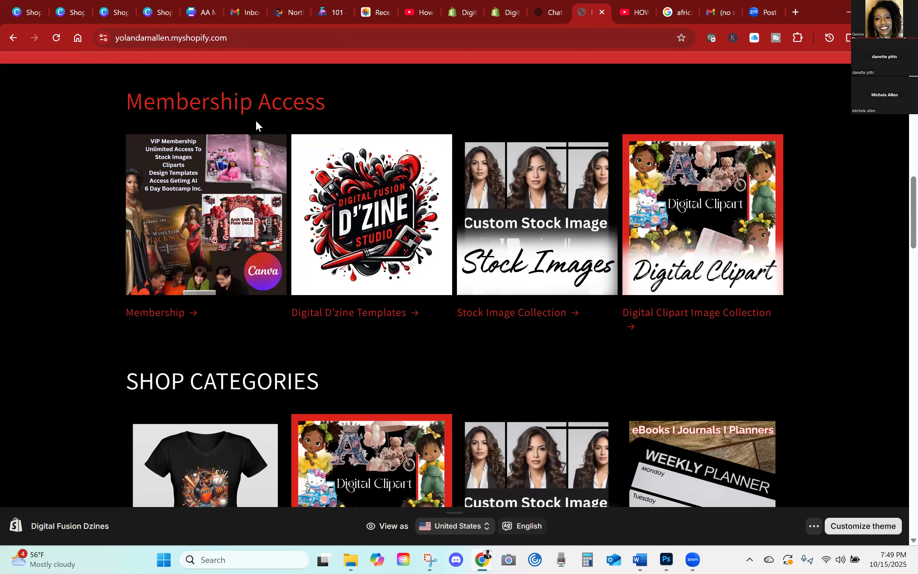
scroll(256, 121, "up", 8)
left_click(141, 69)
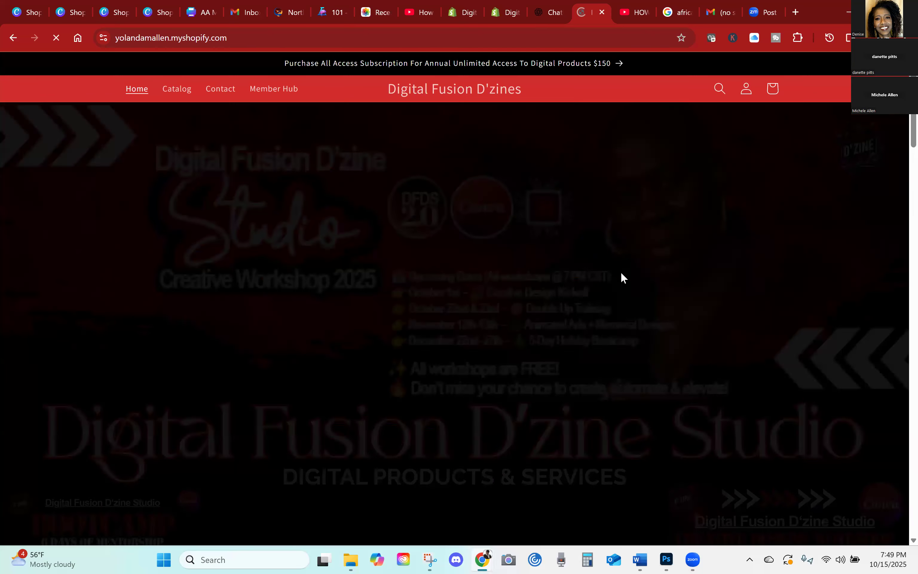
scroll(682, 342, "down", 10)
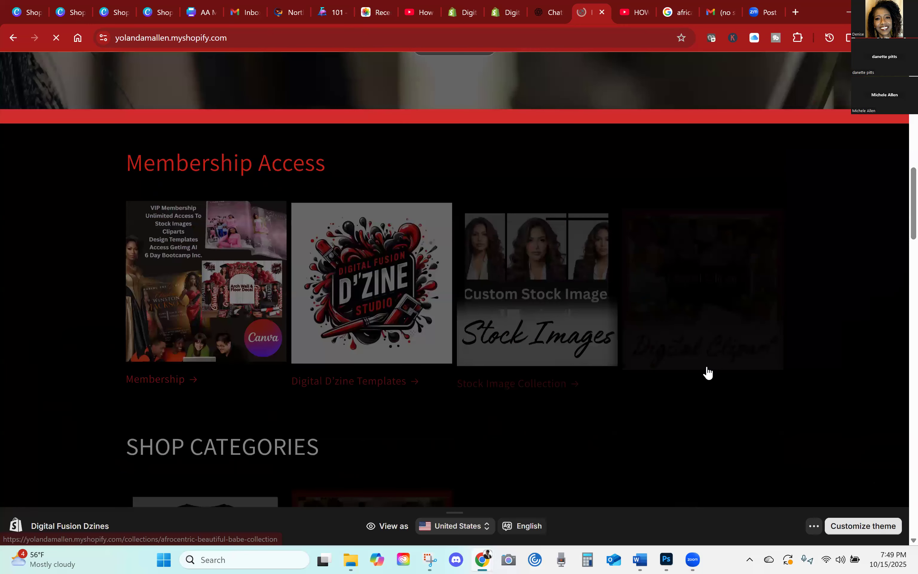
scroll(388, 330, "down", 7)
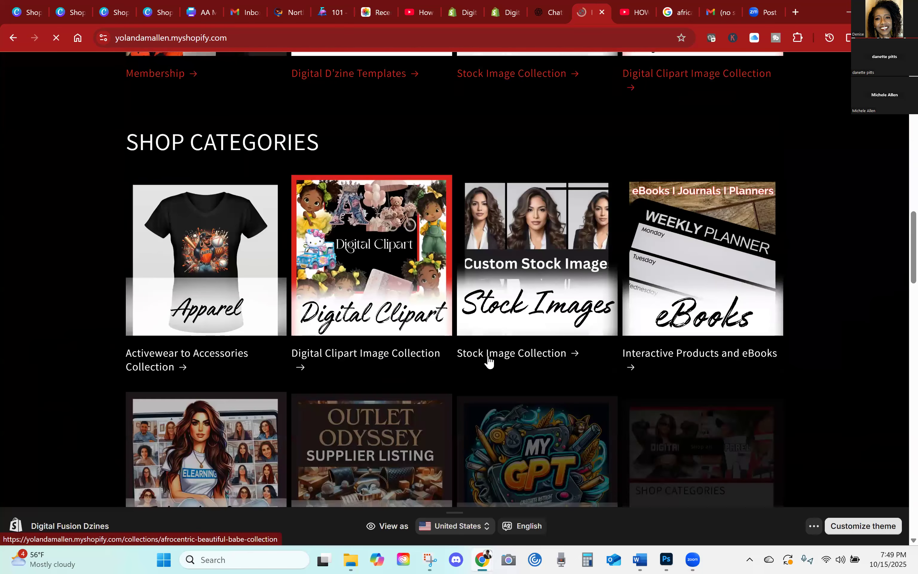
scroll(490, 363, "down", 5)
left_click(452, 448)
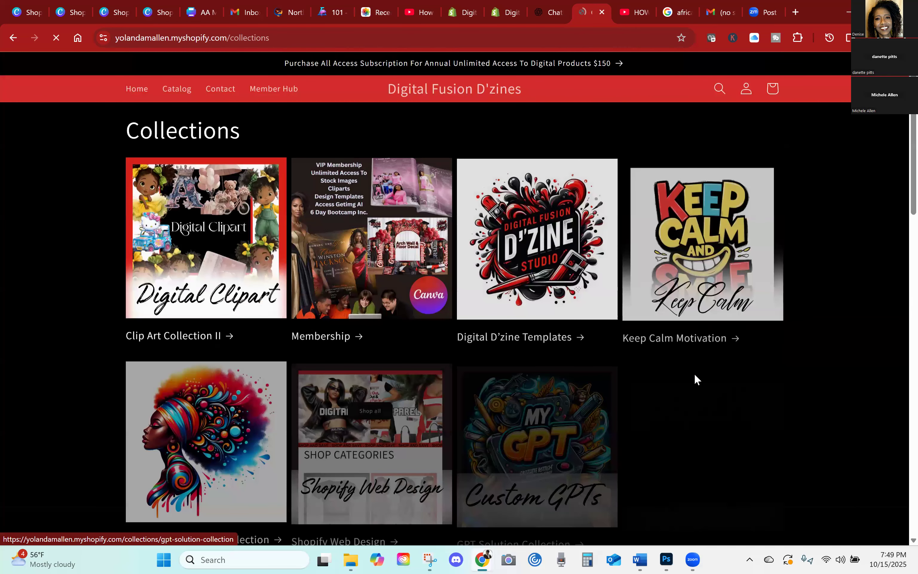
scroll(720, 376, "down", 5)
scroll(742, 381, "down", 15)
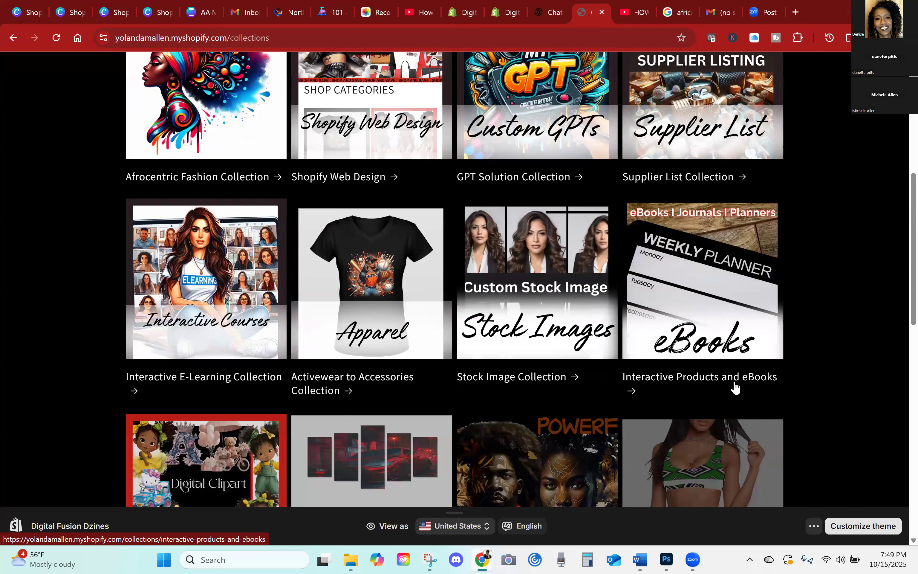
scroll(645, 376, "up", 8)
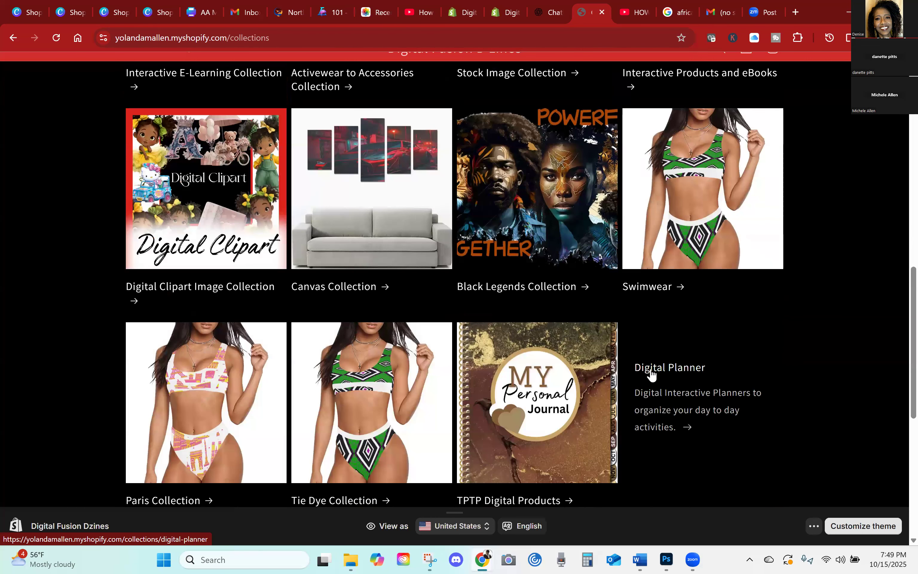
scroll(641, 387, "up", 11)
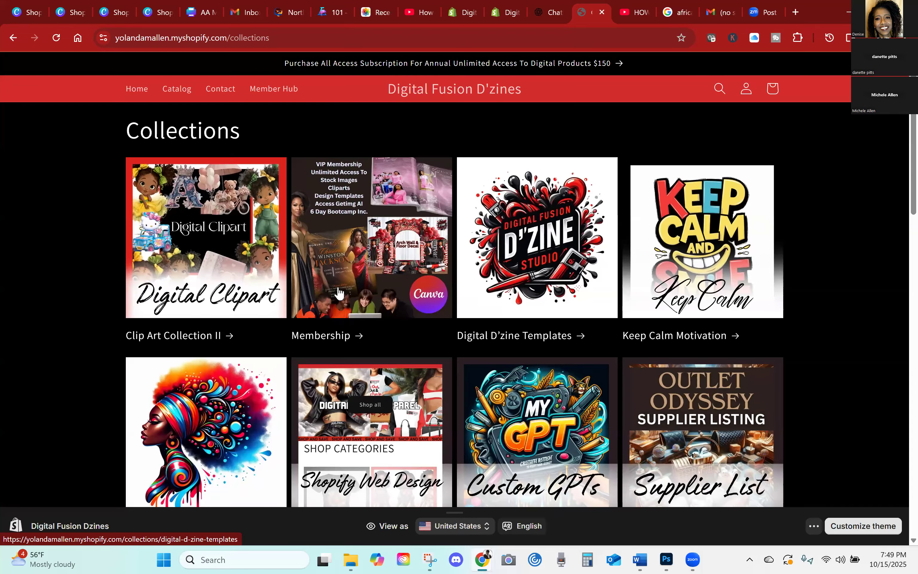
Open Clip Art Collection II on the storefront and examine its title, description, cover image and product listings
left_click(164, 336)
scroll(435, 320, "down", 4)
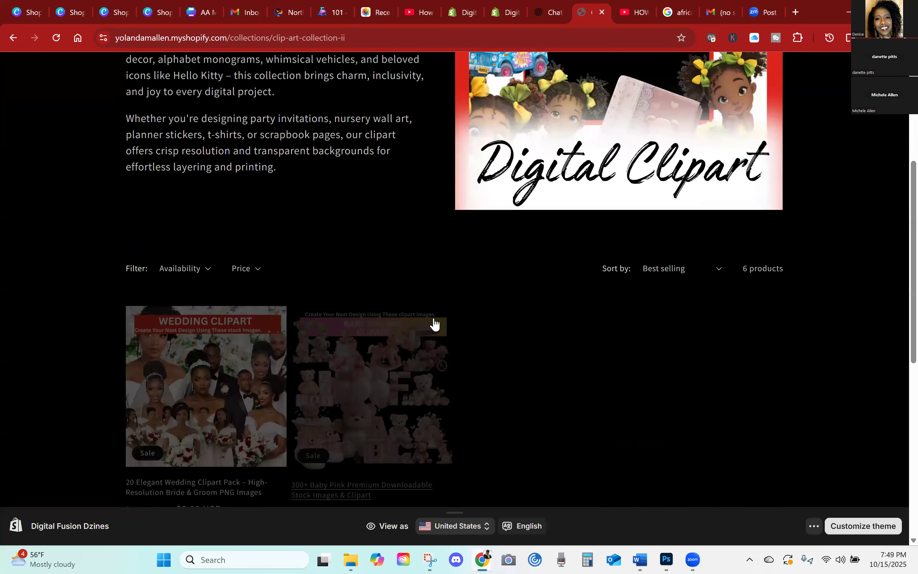
scroll(528, 327, "down", 6)
scroll(543, 326, "down", 5)
scroll(196, 324, "up", 8)
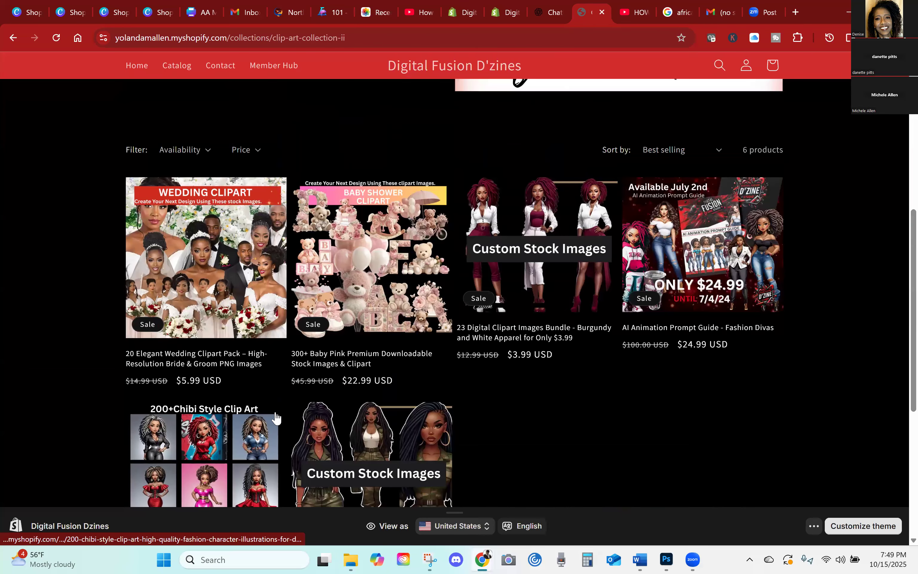
scroll(279, 419, "up", 3)
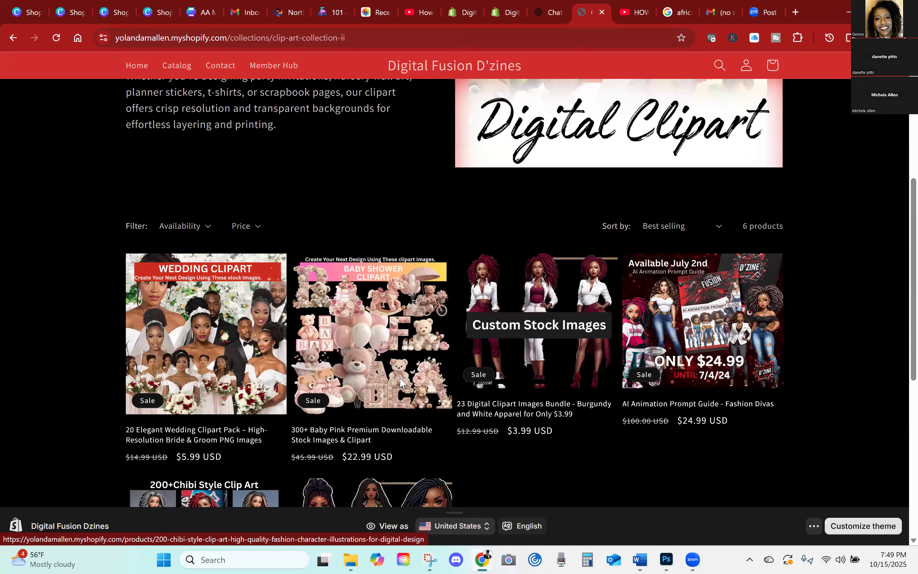
scroll(400, 381, "up", 4)
scroll(113, 170, "up", 2)
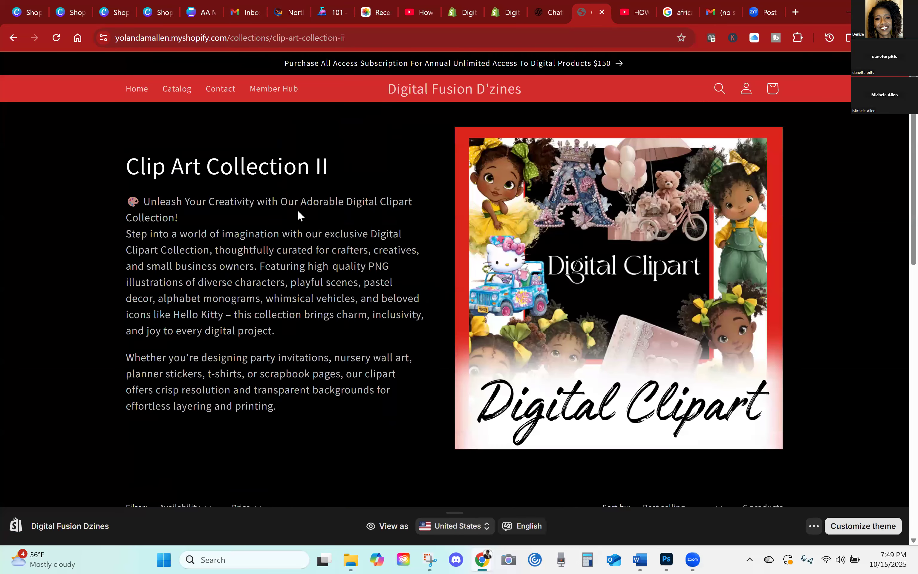
scroll(333, 334, "down", 8)
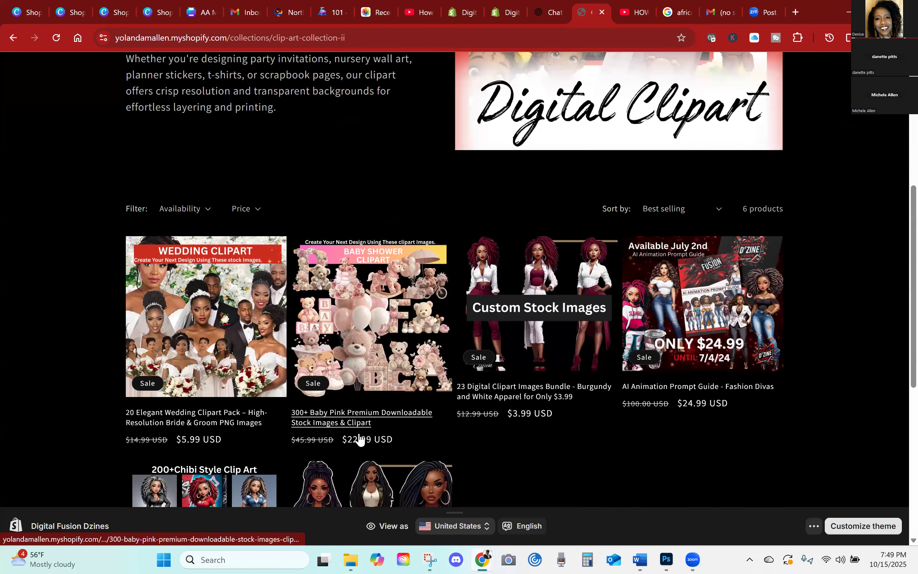
scroll(365, 436, "down", 6)
scroll(465, 384, "up", 8)
scroll(131, 100, "up", 6)
Return to the storefront home page and reopen the full collections list from below the Shop Categories
left_click(149, 110)
scroll(492, 360, "down", 8)
scroll(450, 355, "down", 10)
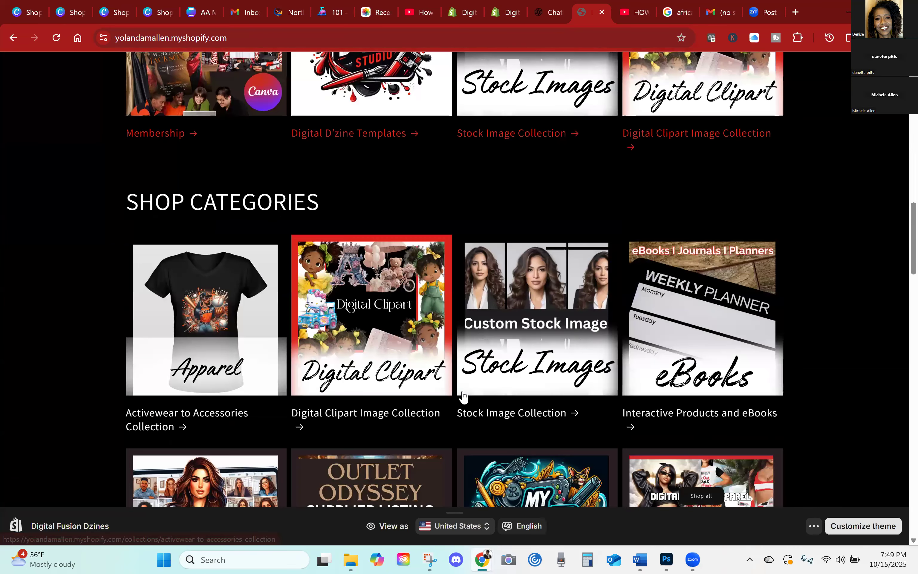
scroll(462, 396, "down", 6)
left_click(454, 447)
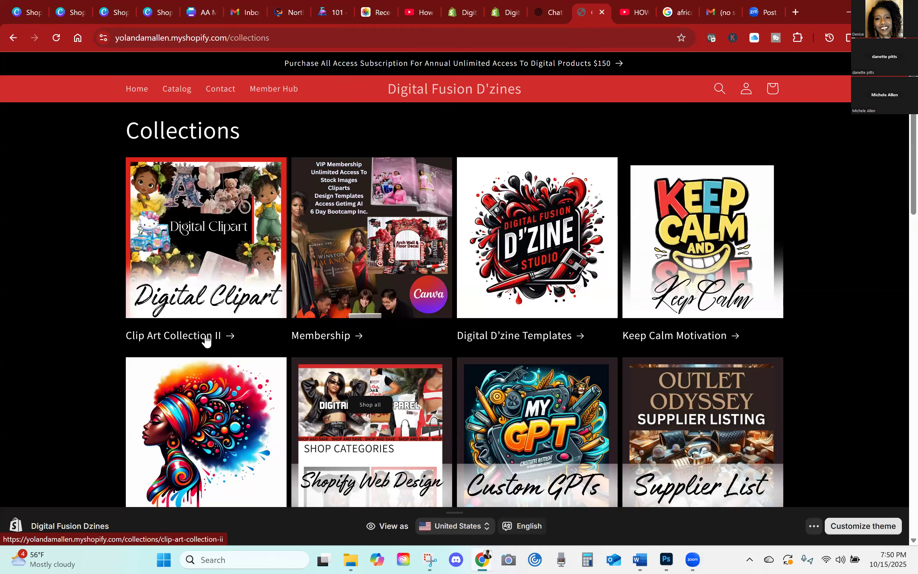
Return to the saved Clip Art Collection II in the Shopify admin and delete the collection
left_click(463, 12)
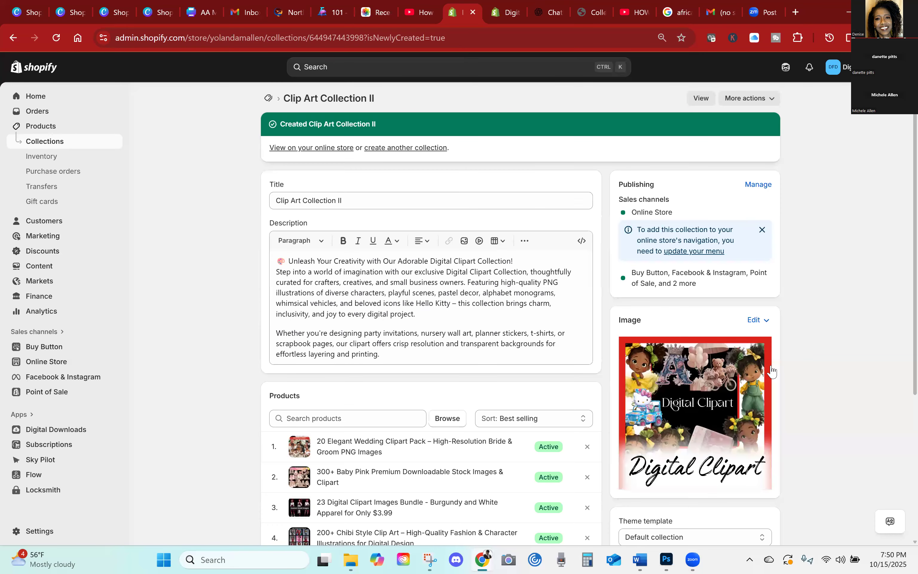
scroll(732, 391, "down", 4)
scroll(652, 127, "up", 4)
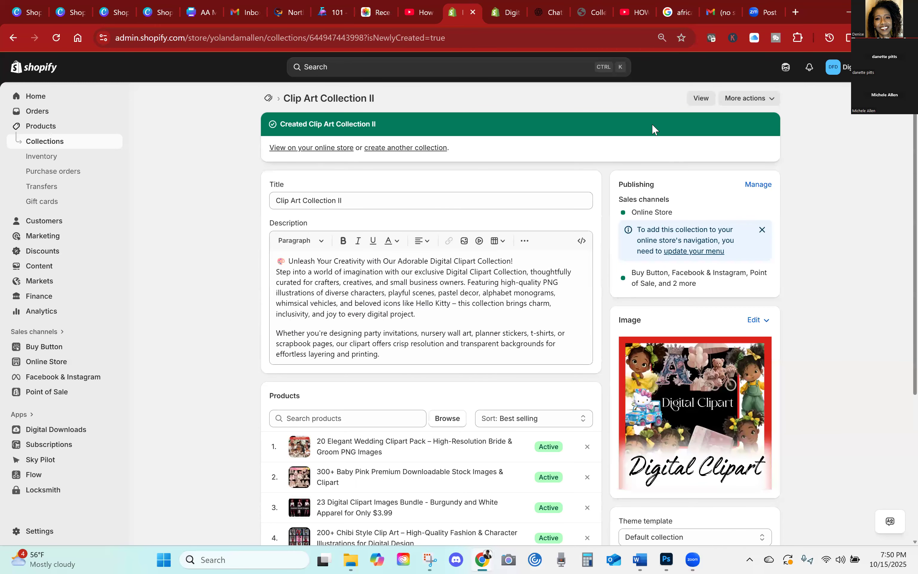
left_click(749, 98)
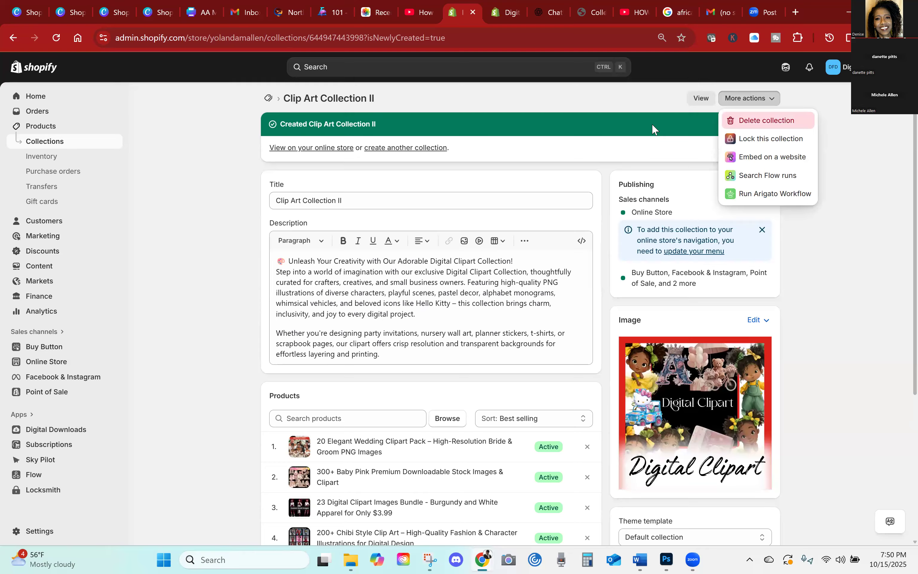
left_click(766, 120)
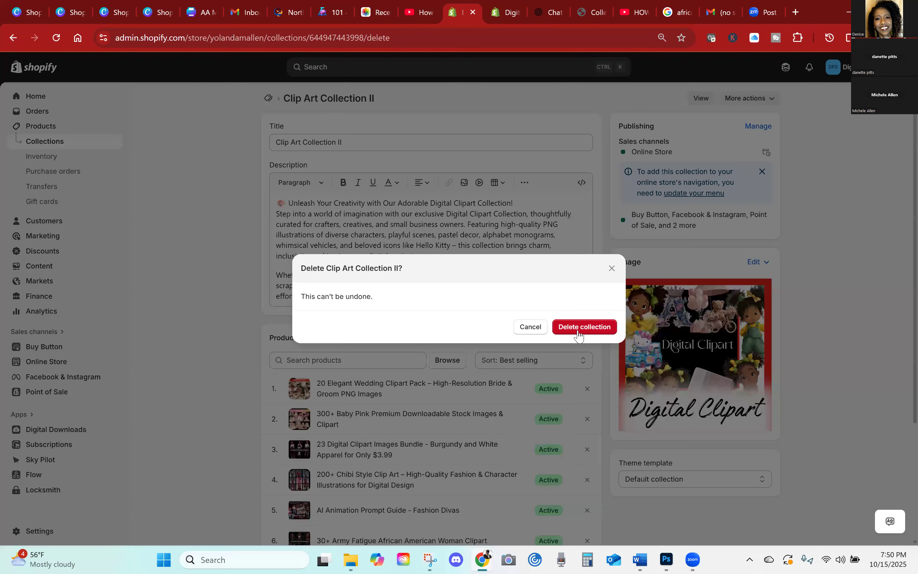
left_click(579, 333)
left_click(579, 333)
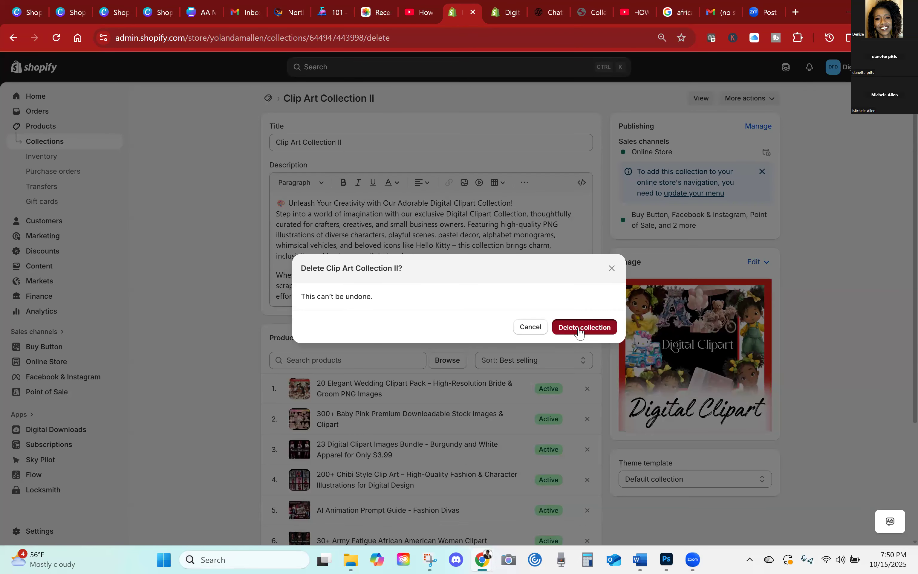
left_click(579, 332)
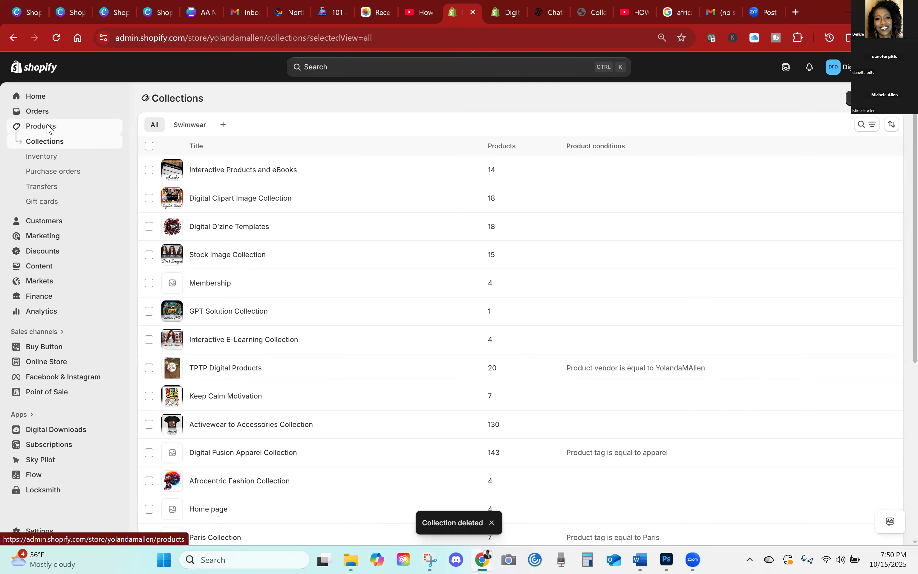
Start a new product and title it "Adorable Digital Clipart Bundle for Kids", copied from the SEO title in the ChatGPT conversation
left_click(48, 129)
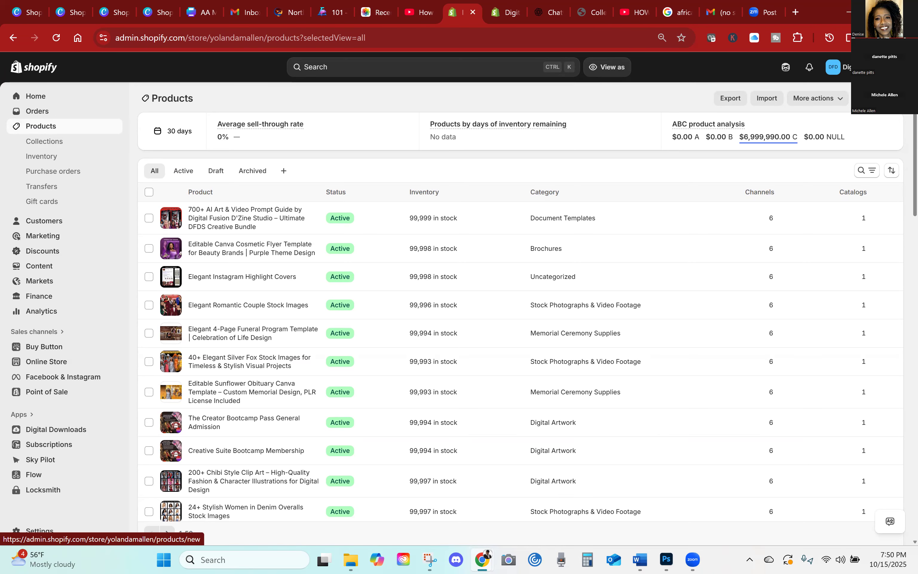
left_click(877, 99)
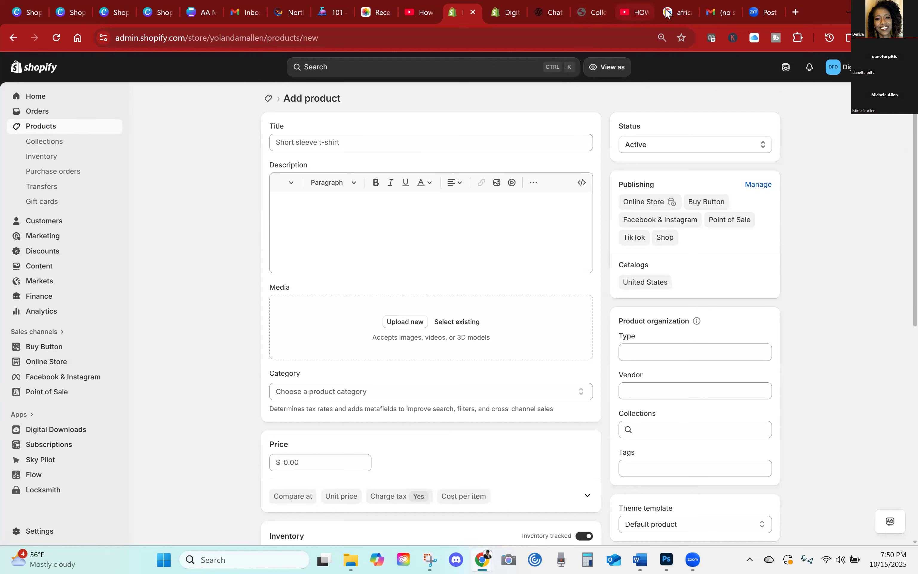
left_click(546, 13)
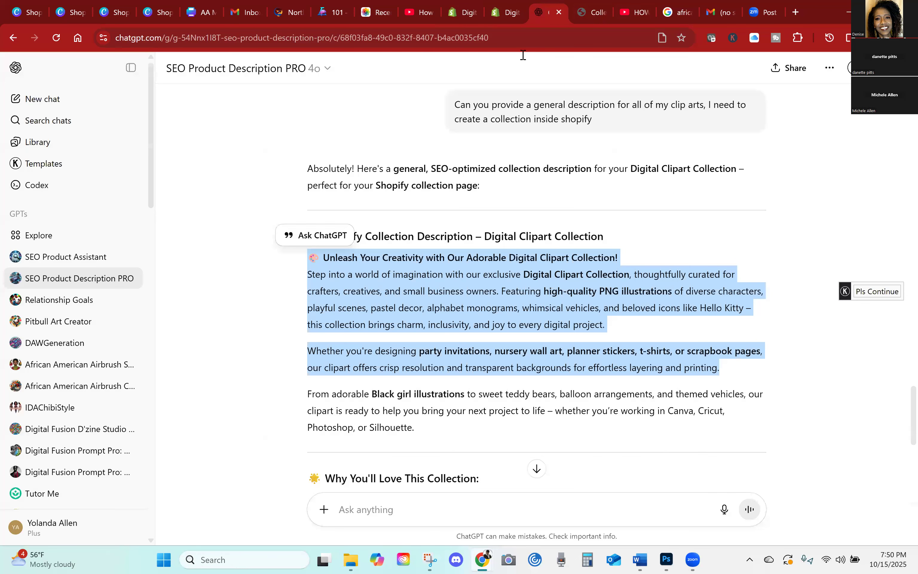
scroll(478, 278, "up", 20)
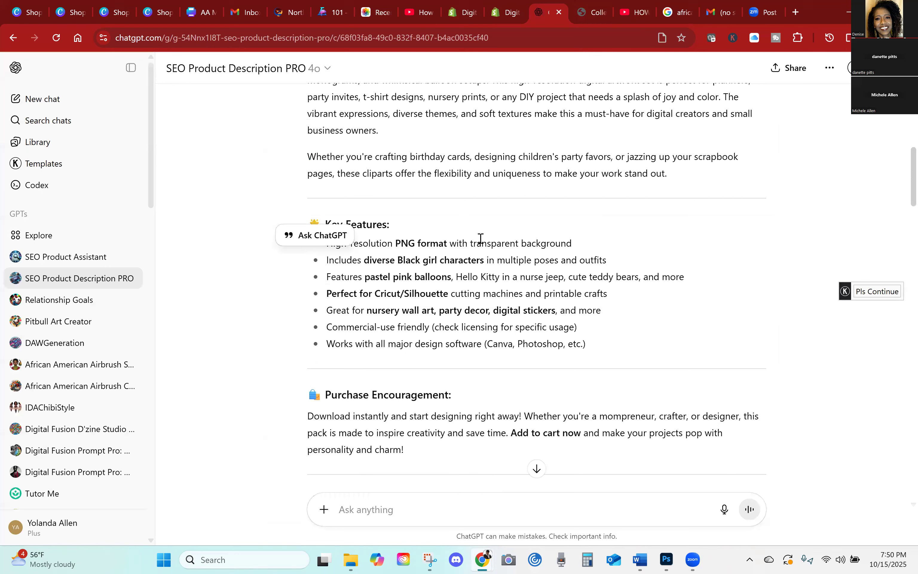
left_click_drag(308, 358, 475, 359)
key("ctrl+c")
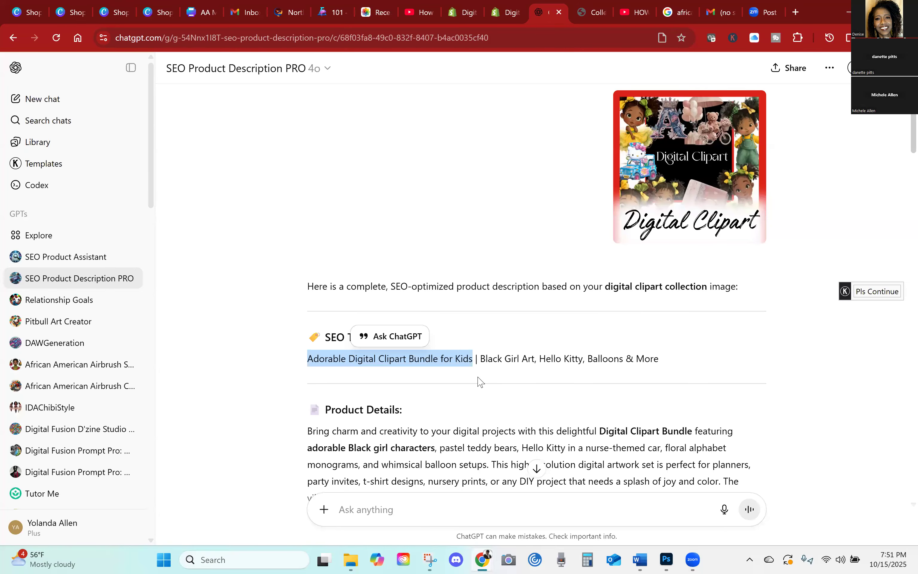
left_click(458, 11)
left_click(379, 147)
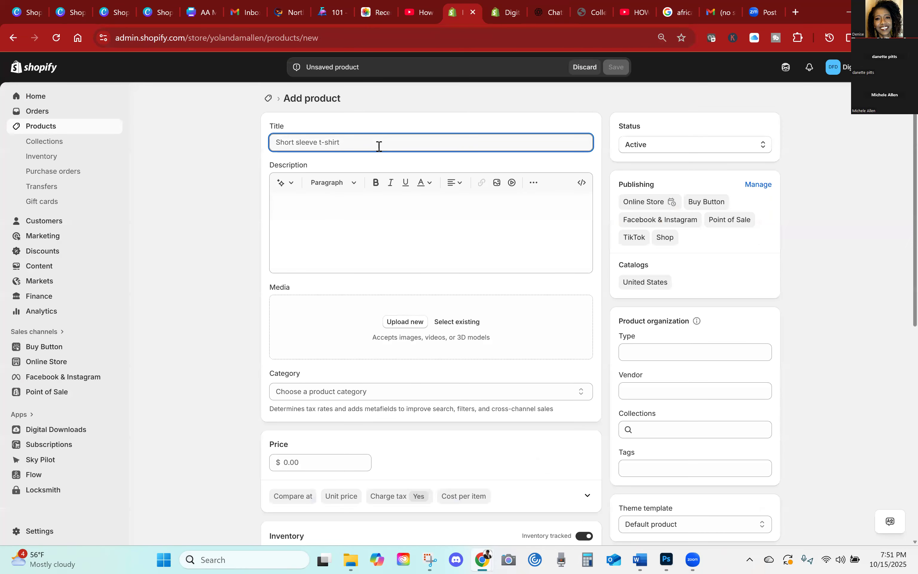
key("ctrl+v")
Copy ChatGPT's text from Product Details through Purchase Encouragement into the new product's description
left_click(380, 221)
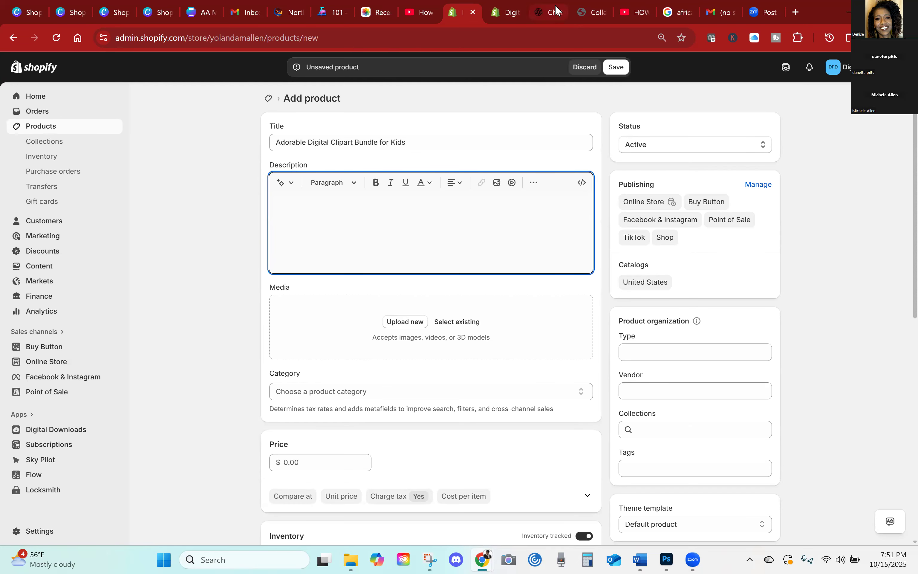
left_click(549, 11)
scroll(308, 313, "down", 3)
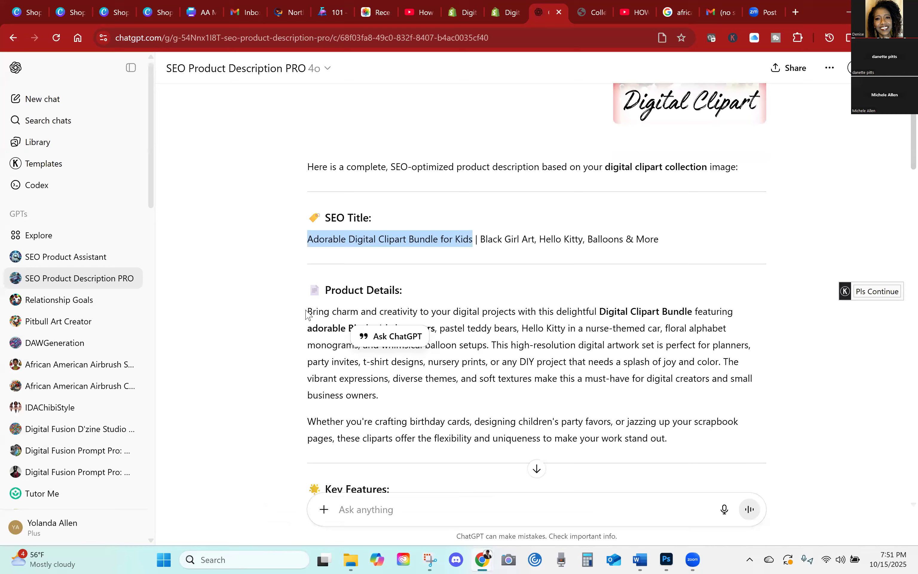
left_click_drag(312, 289, 599, 410)
scroll(429, 364, "down", 3)
scroll(520, 374, "down", 5)
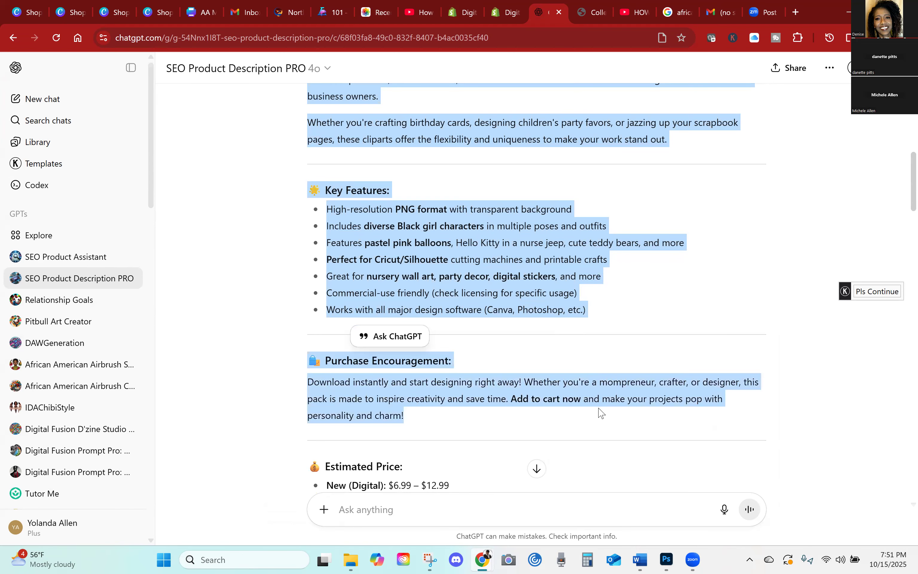
right_click(553, 285)
left_click(591, 294)
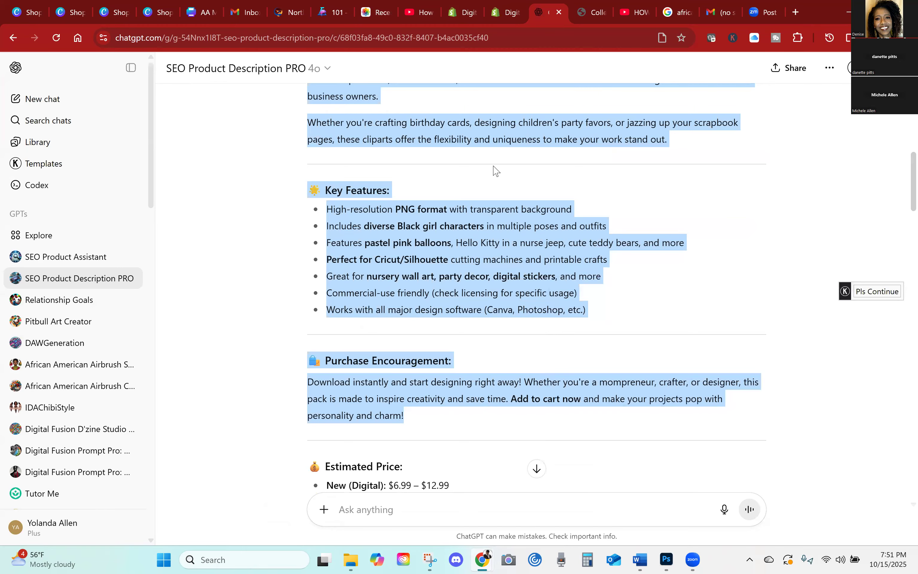
left_click(461, 14)
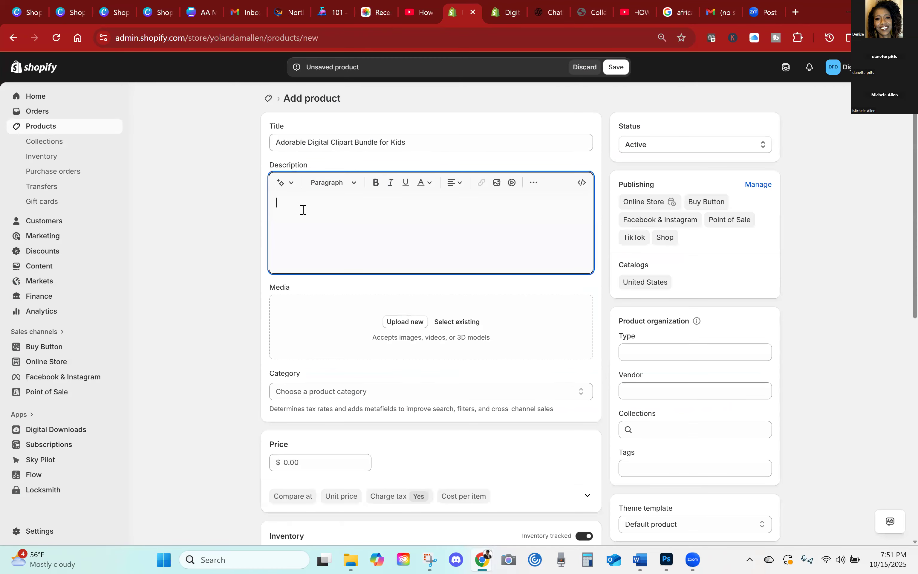
key("ctrl+v")
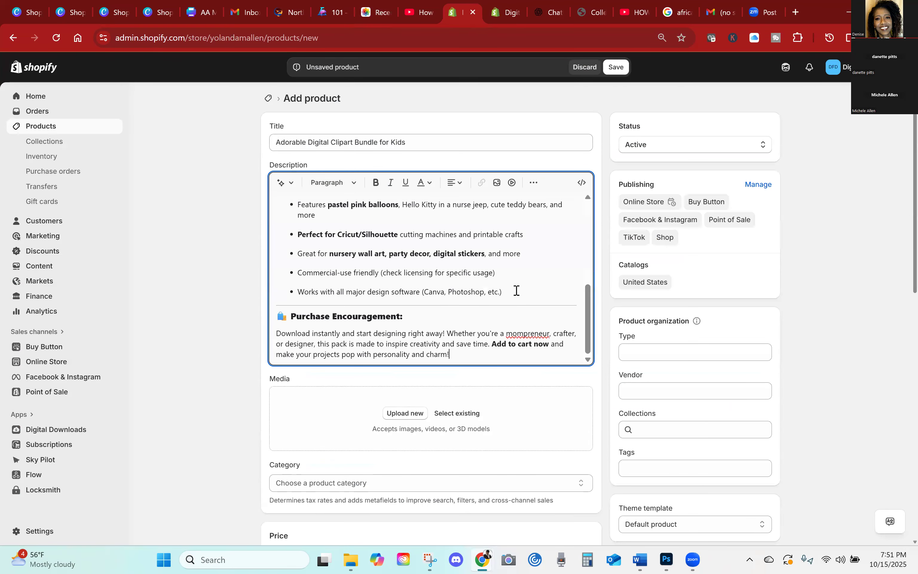
Remove the bullet formatting from the Key Features list in the product description
left_click_drag(421, 274, 406, 211)
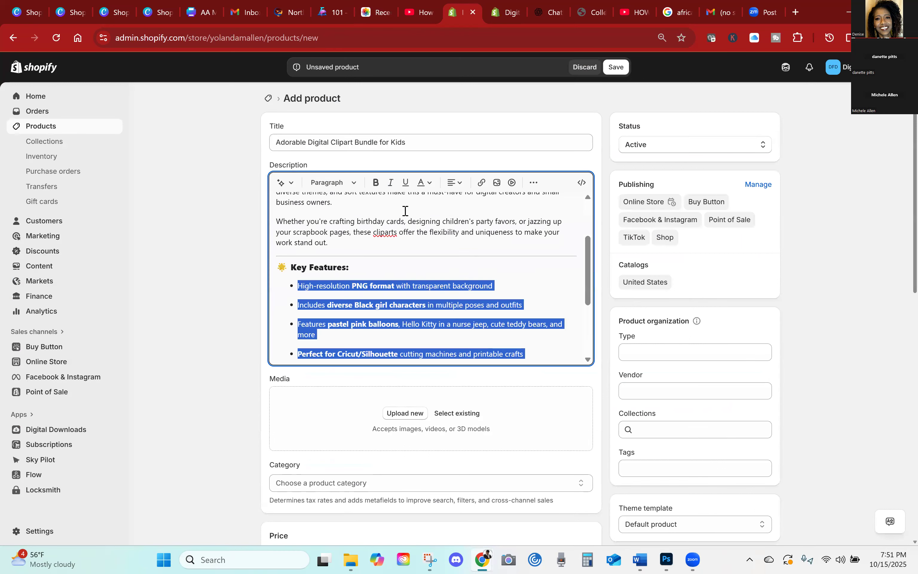
left_click(534, 182)
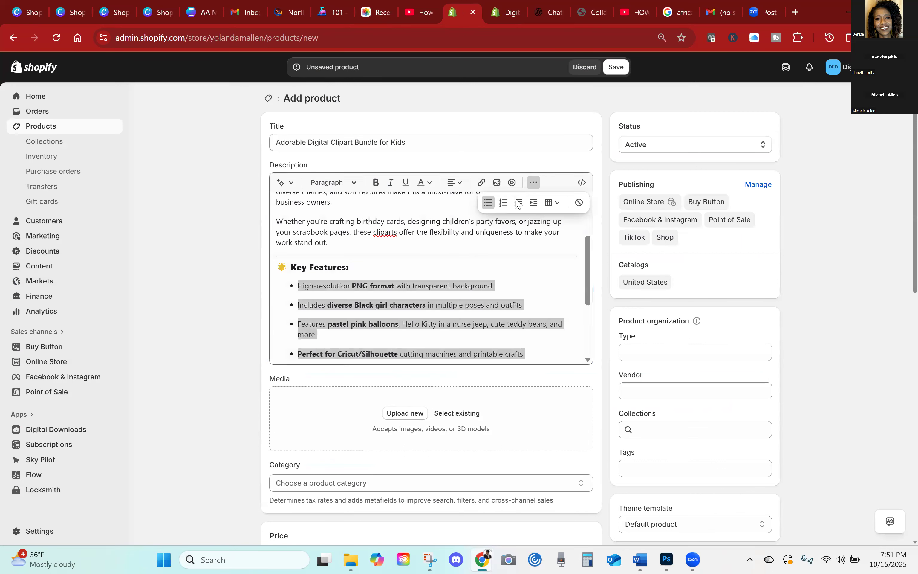
left_click(488, 205)
left_click(433, 308)
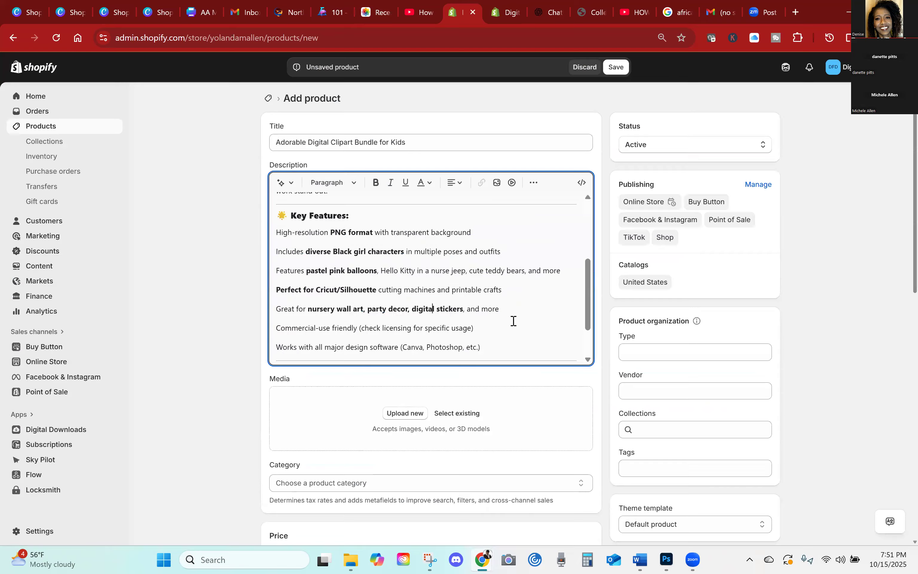
left_click(515, 326)
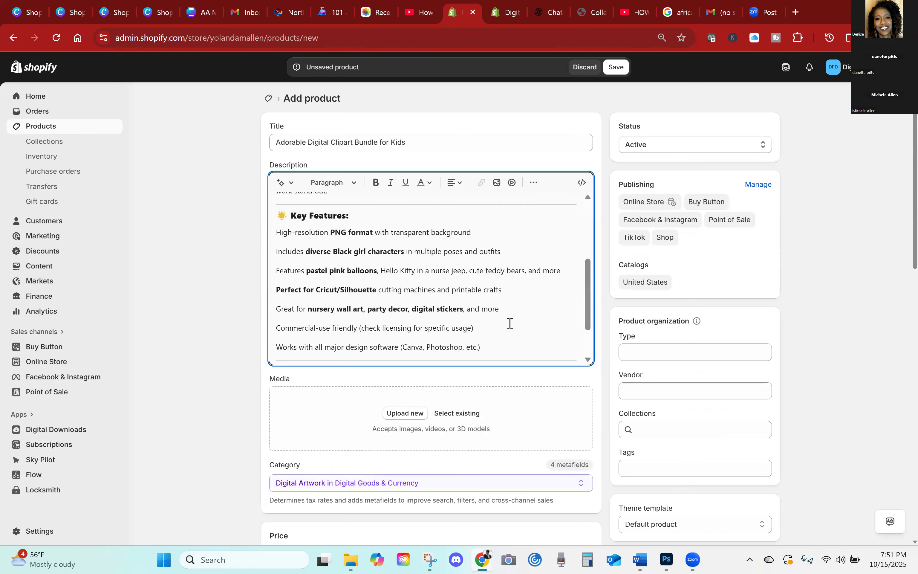
Delete the "Purchase Encouragement:" heading and its leftover blank line from the description
scroll(509, 330, "down", 1)
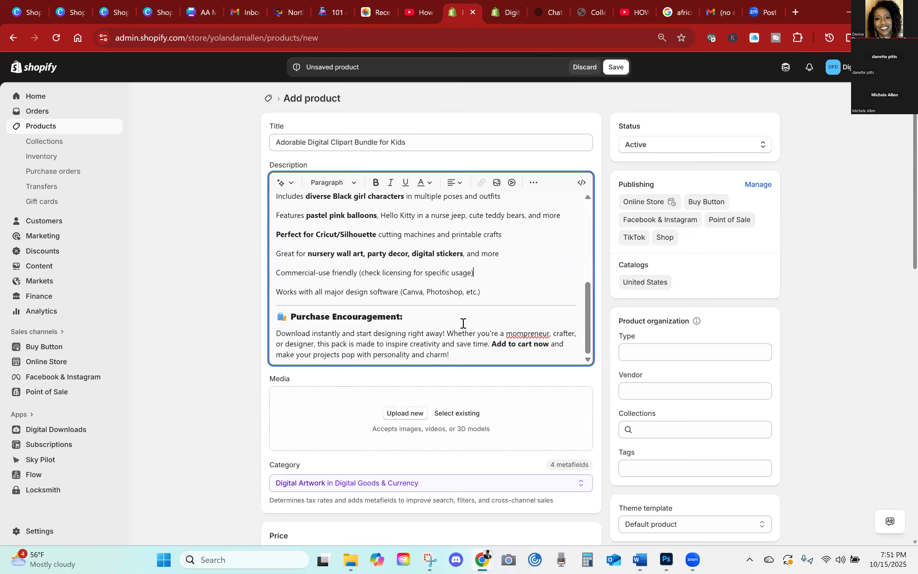
left_click(447, 319)
left_click_drag(402, 316, 267, 309)
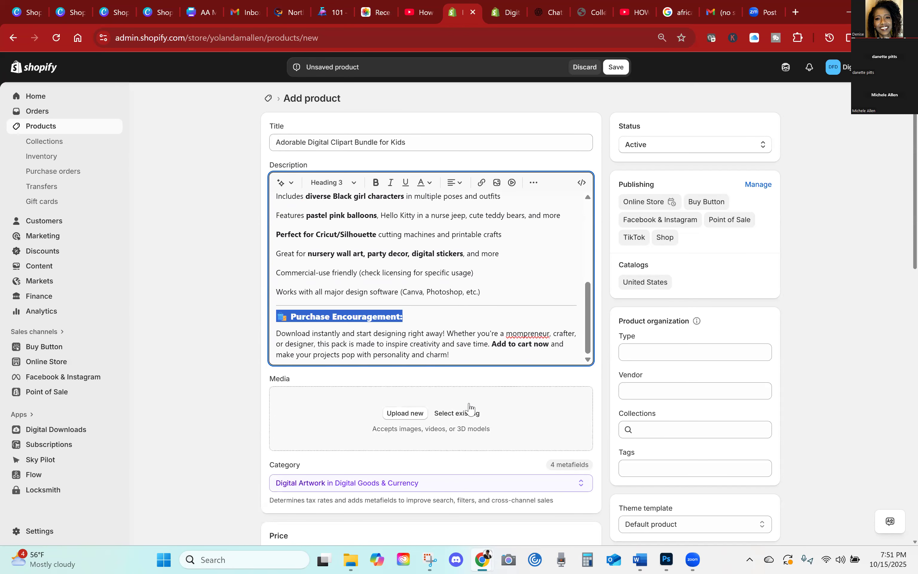
key("BackSpace")
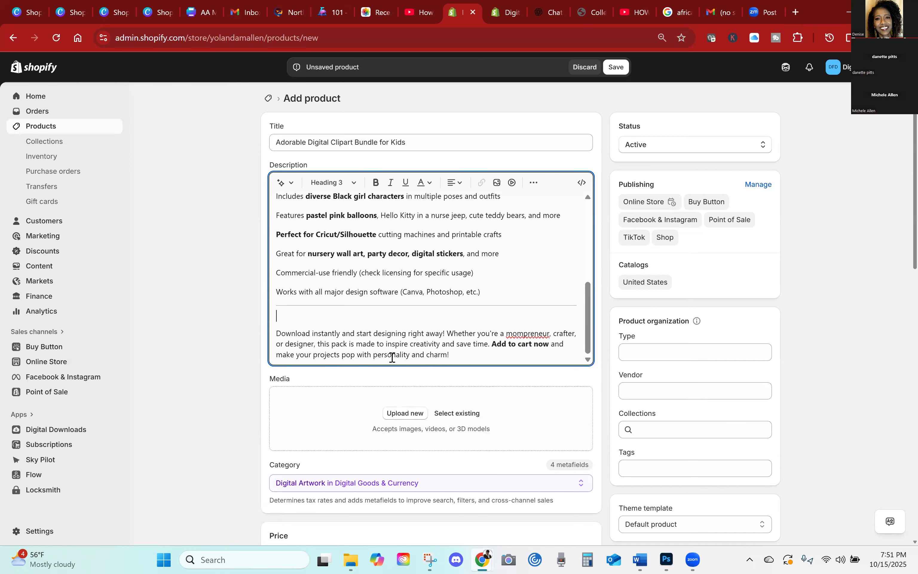
key("Delete")
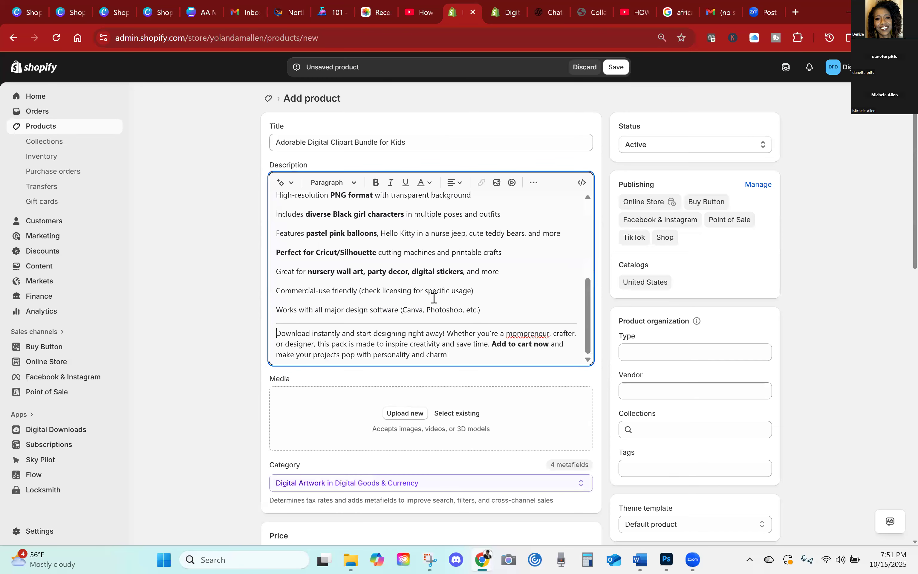
Review the edited description and upload the Digital Clipart cover image "Shopify Collection Covers 1000x1000" as the product's media
scroll(433, 298, "up", 10)
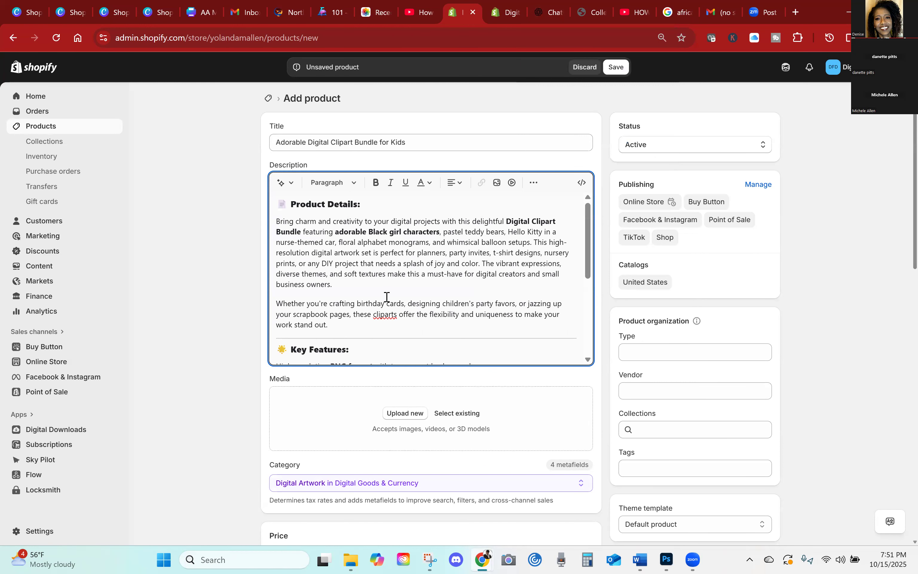
scroll(387, 297, "down", 2)
left_click(342, 266)
scroll(379, 271, "down", 1)
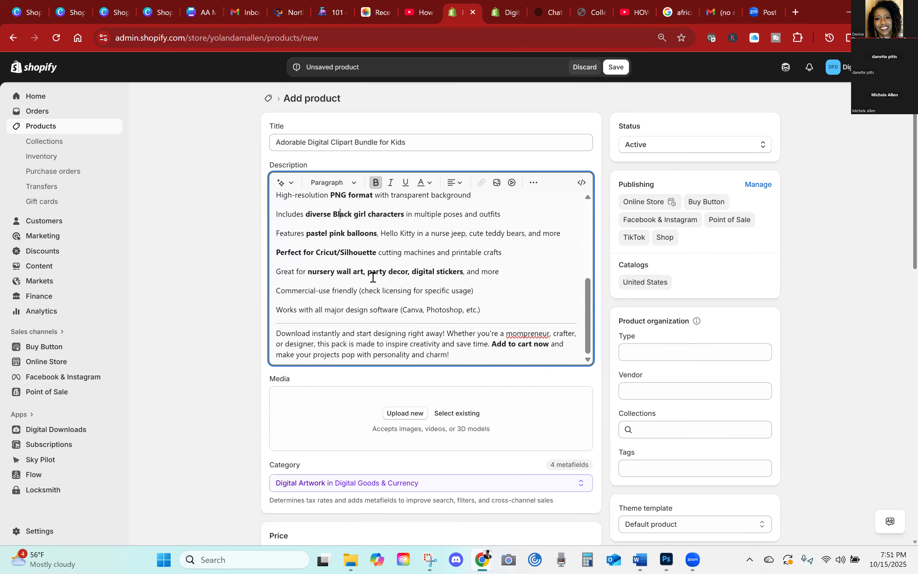
scroll(446, 349, "down", 3)
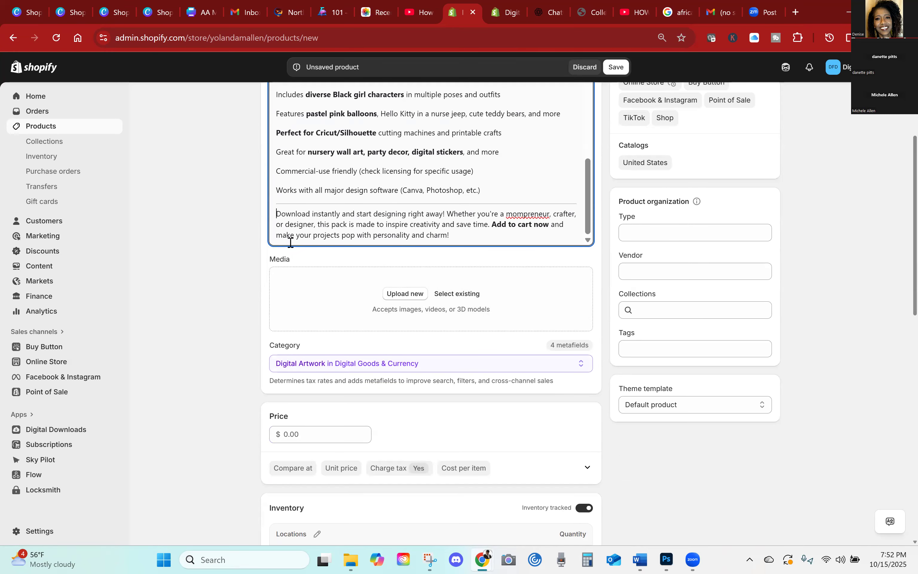
left_click(406, 298)
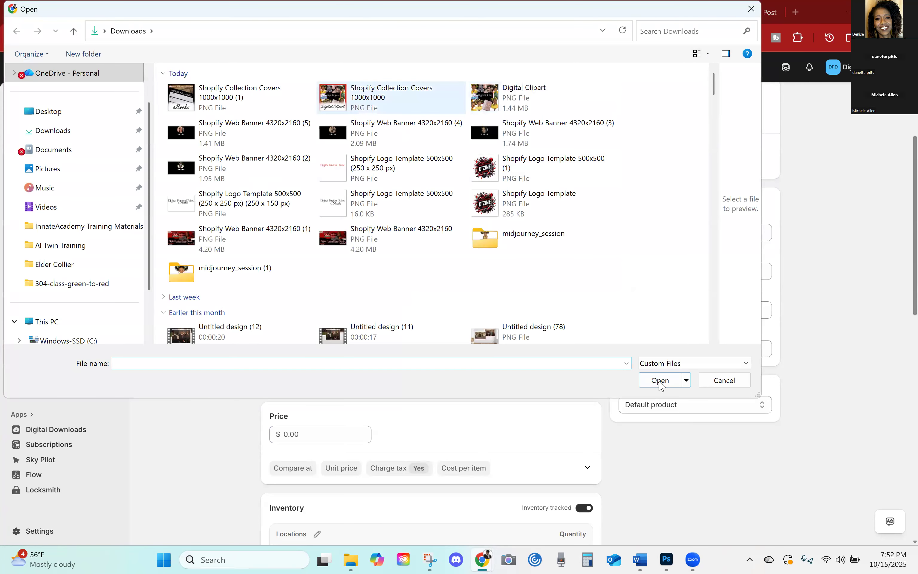
left_click(659, 382)
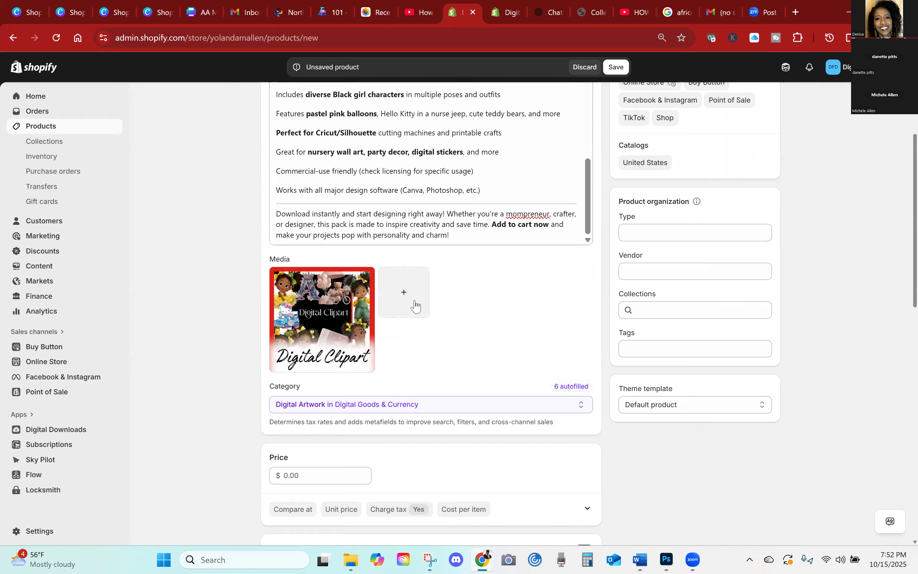
Add the existing Cosmetic Flyer Template and Chibi Style Clip Art images from the store's files to the product media
left_click(400, 292)
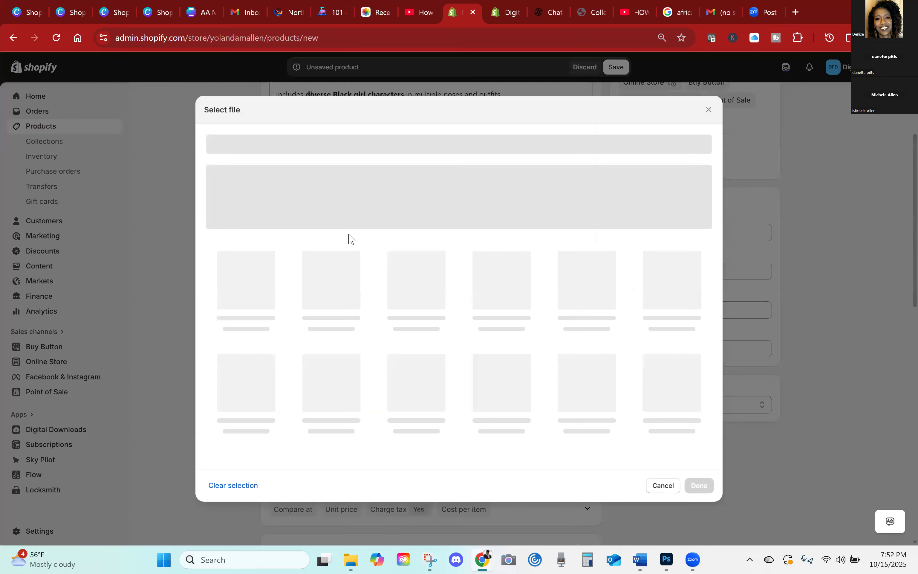
left_click(291, 137)
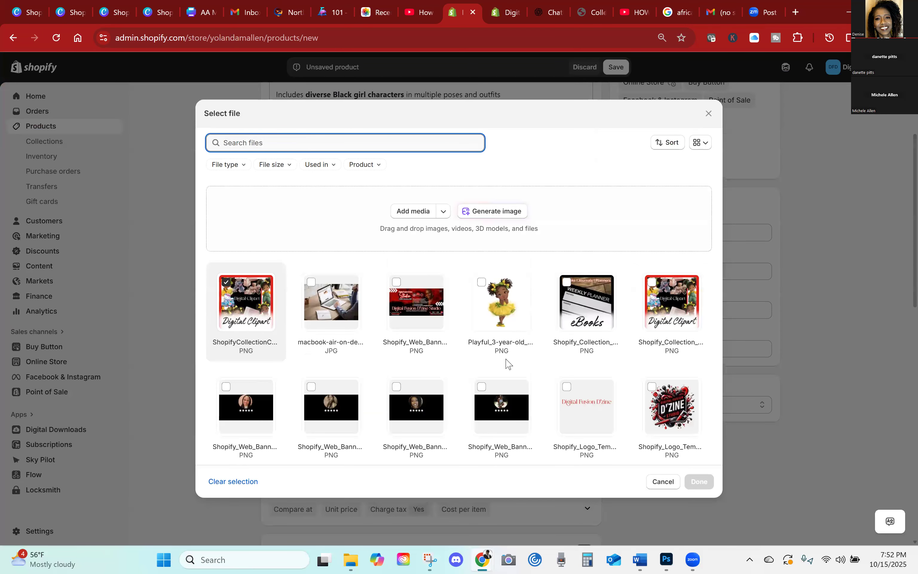
scroll(531, 357, "down", 6)
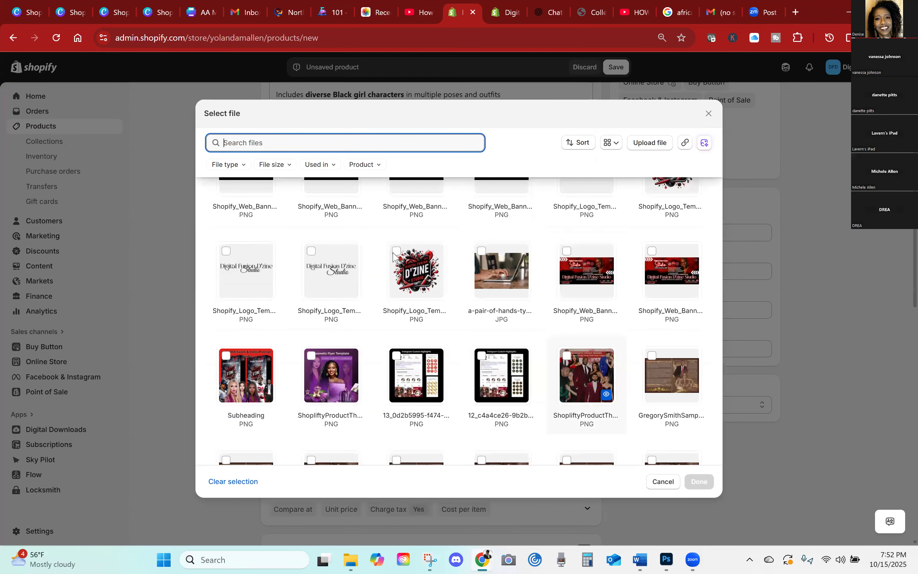
scroll(588, 379, "down", 4)
scroll(309, 243, "up", 1)
left_click(311, 239)
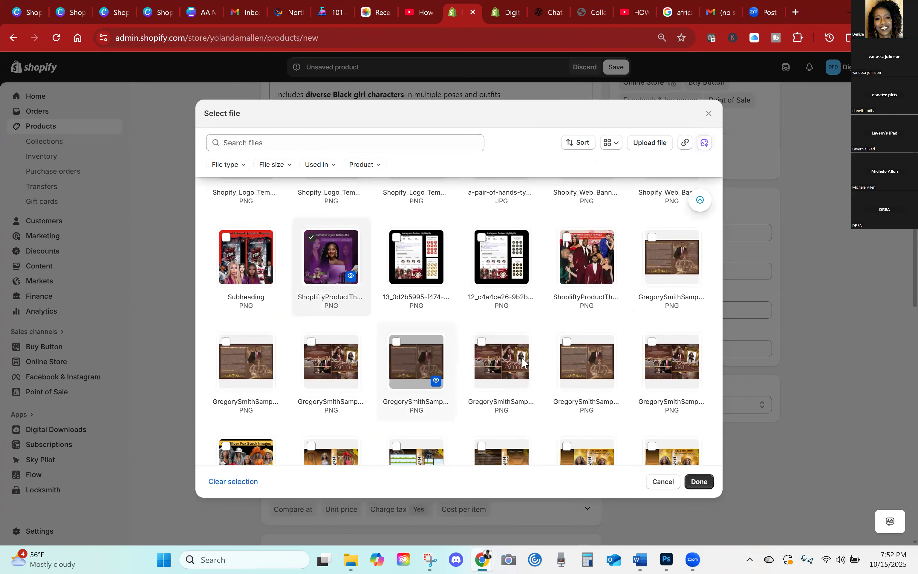
scroll(671, 384, "down", 5)
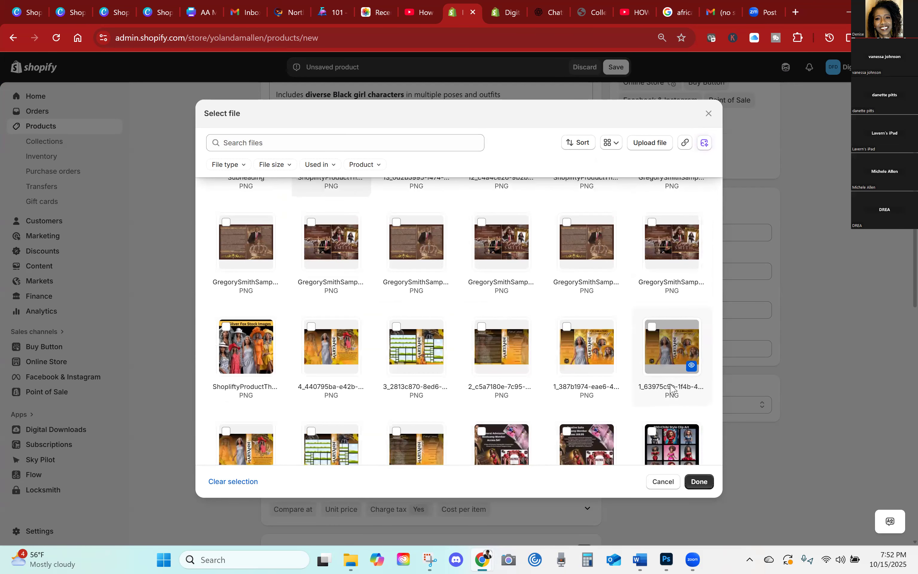
left_click(652, 372)
left_click(699, 481)
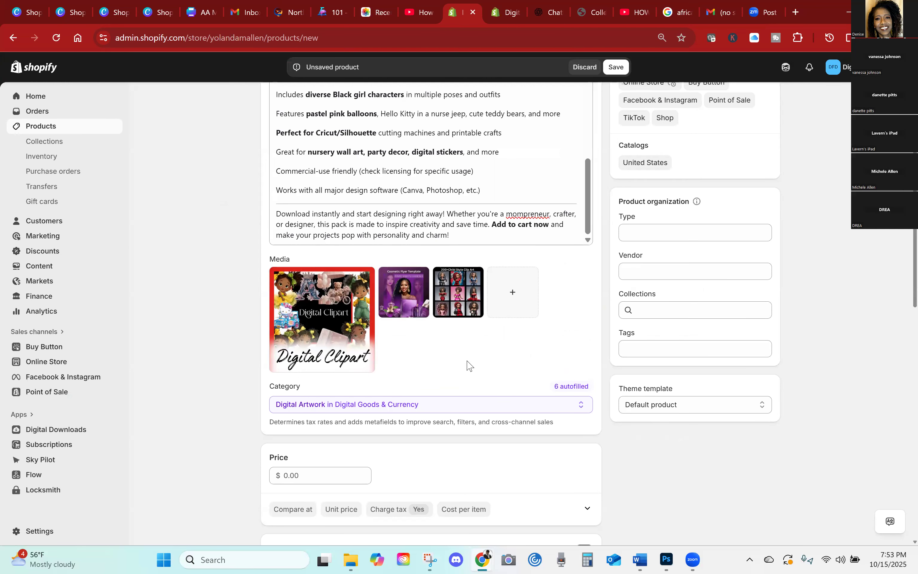
Examine the price, inventory, shipping, variants, purchase options and category metafields sections of the new product form
scroll(387, 371, "down", 3)
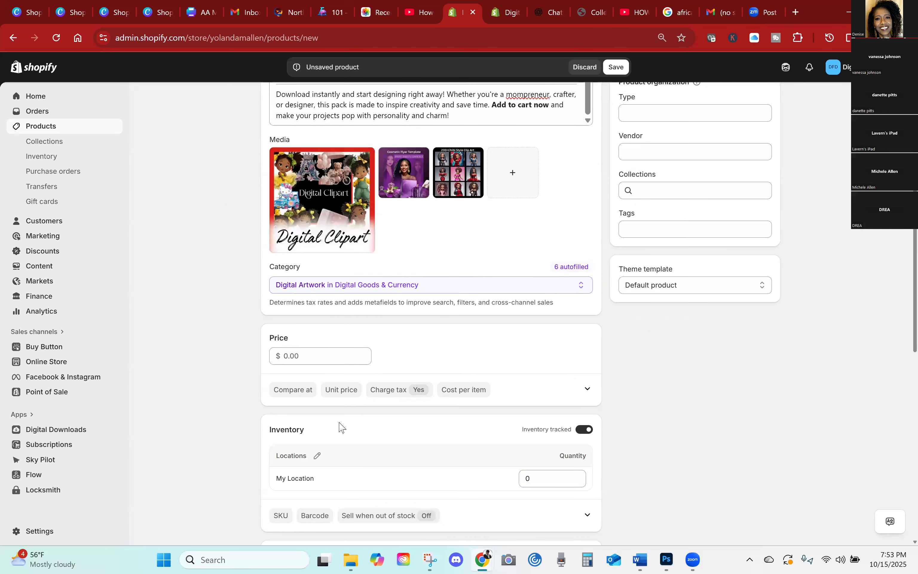
scroll(341, 429, "down", 2)
scroll(347, 457, "down", 3)
scroll(345, 459, "down", 7)
scroll(322, 395, "up", 5)
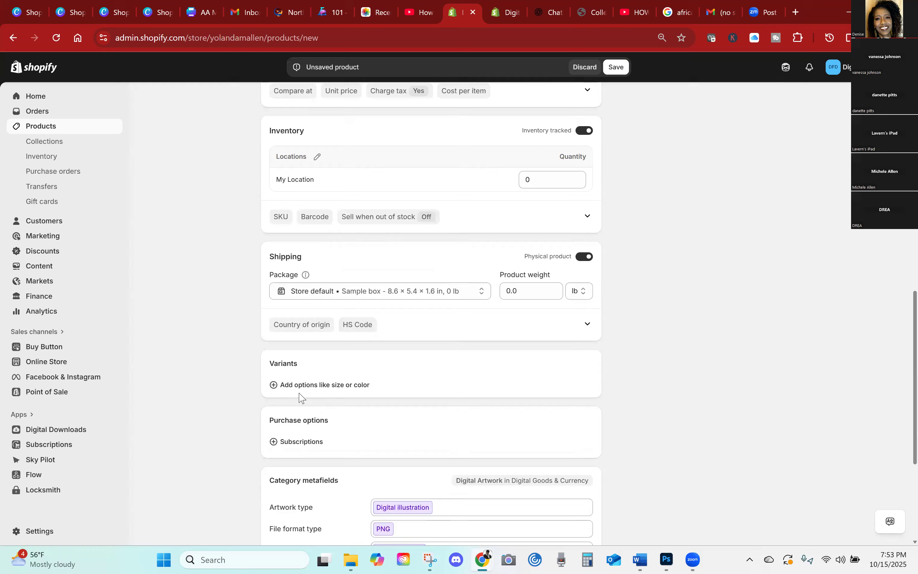
scroll(307, 314, "up", 2)
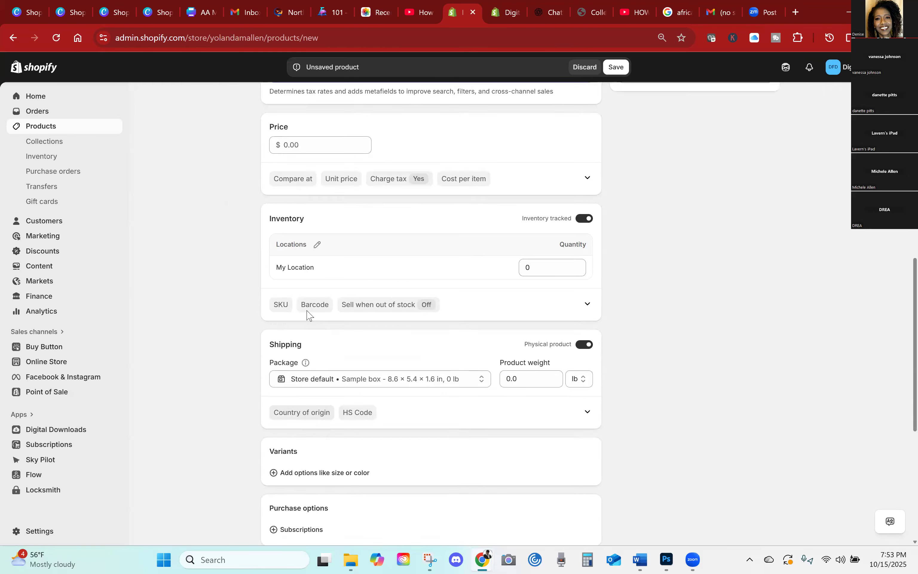
scroll(306, 311, "up", 1)
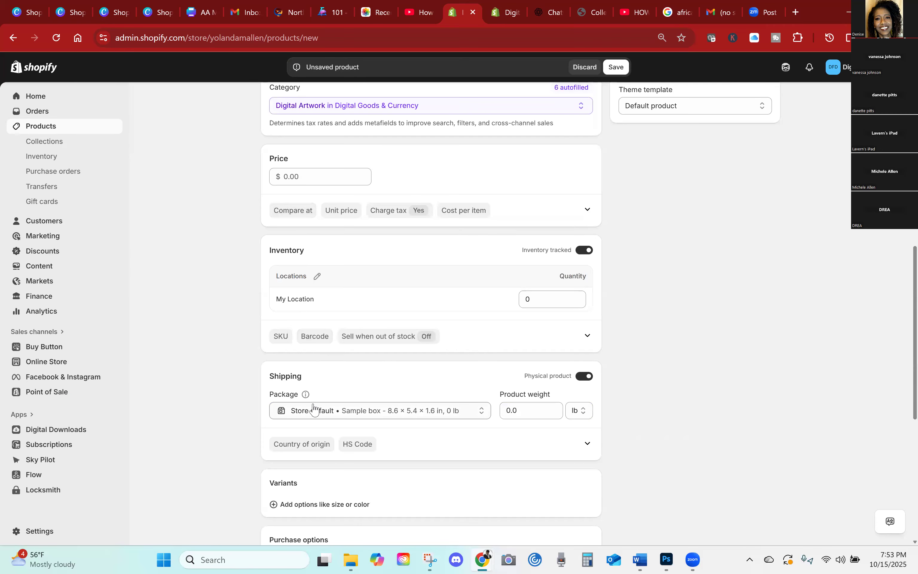
Check the available shipping packages and the locations that can stock the new product
scroll(484, 327, "up", 2)
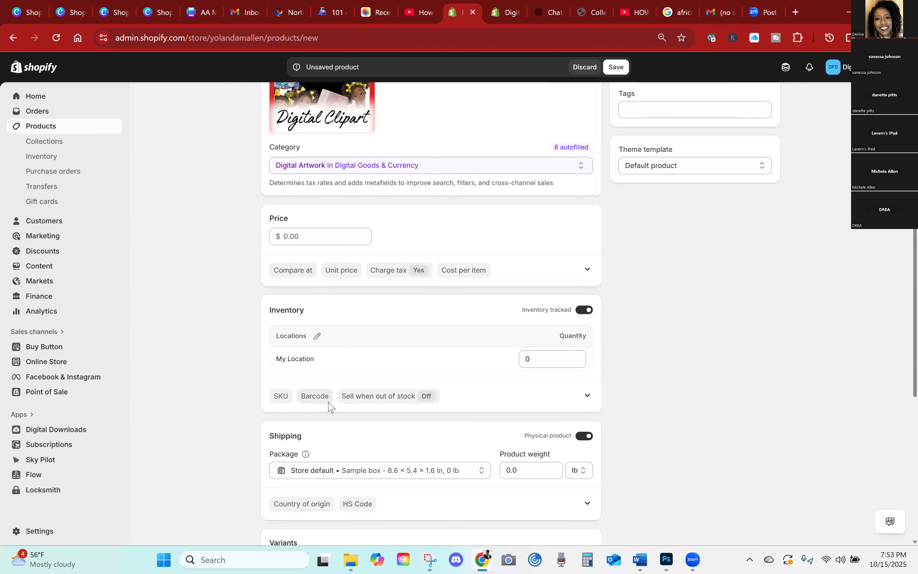
left_click(346, 470)
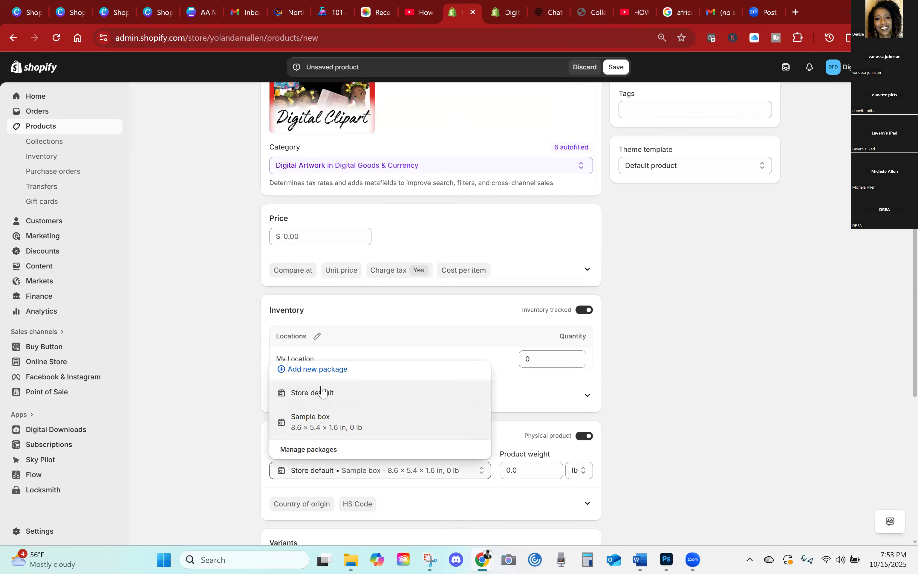
left_click(658, 350)
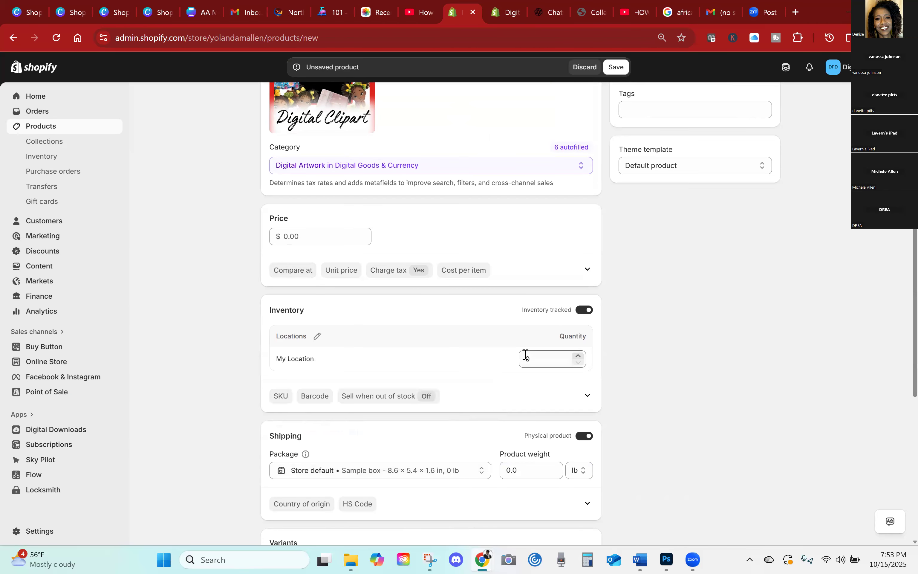
left_click(317, 336)
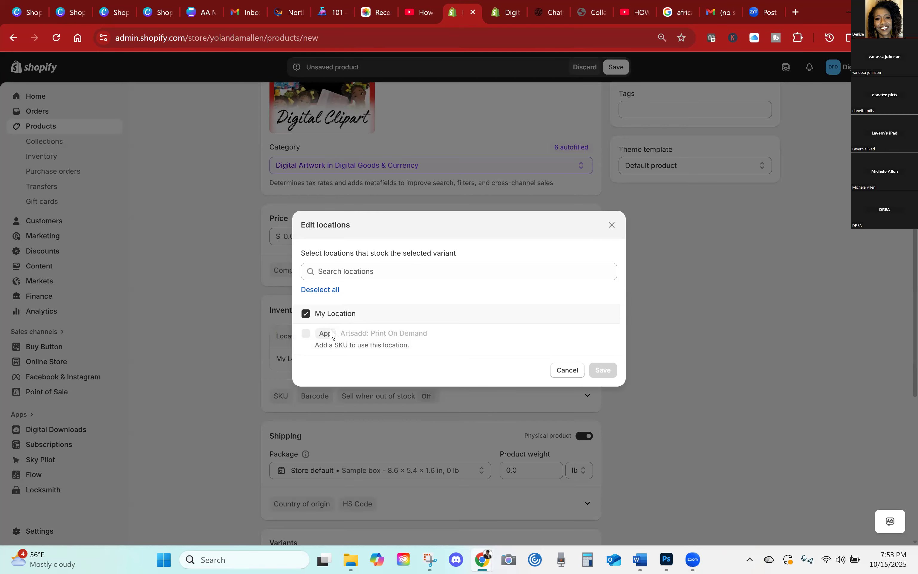
left_click(569, 374)
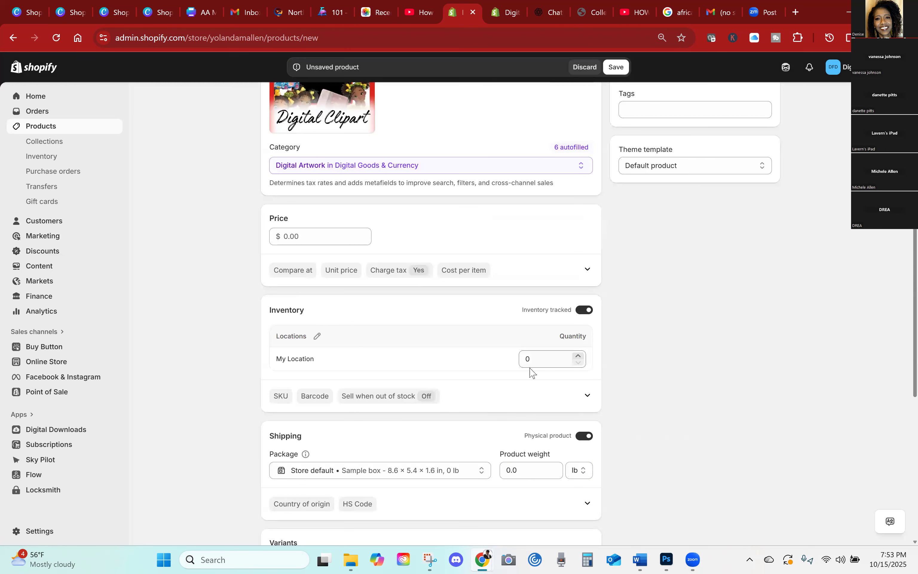
Expand the additional inventory details and the shipping customs information to review their fields
left_click(588, 395)
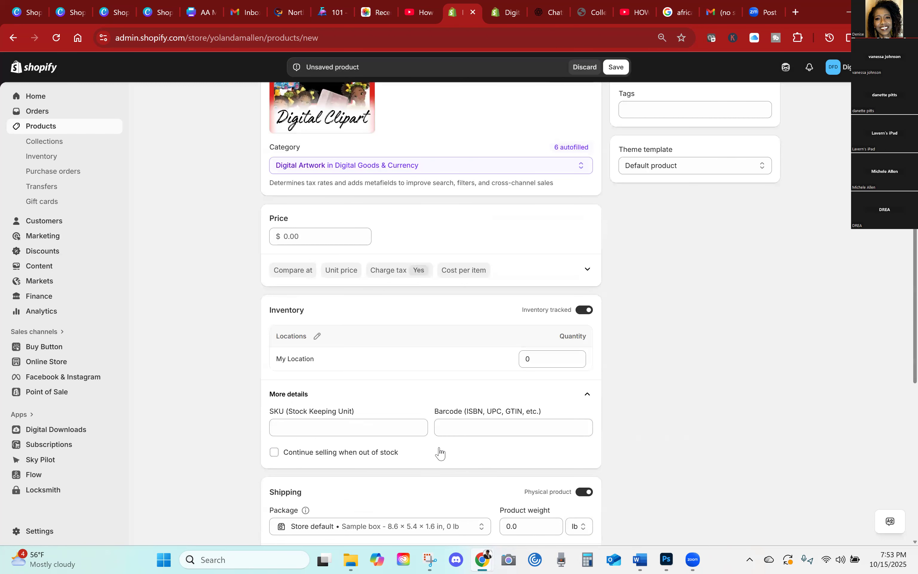
scroll(554, 459, "down", 3)
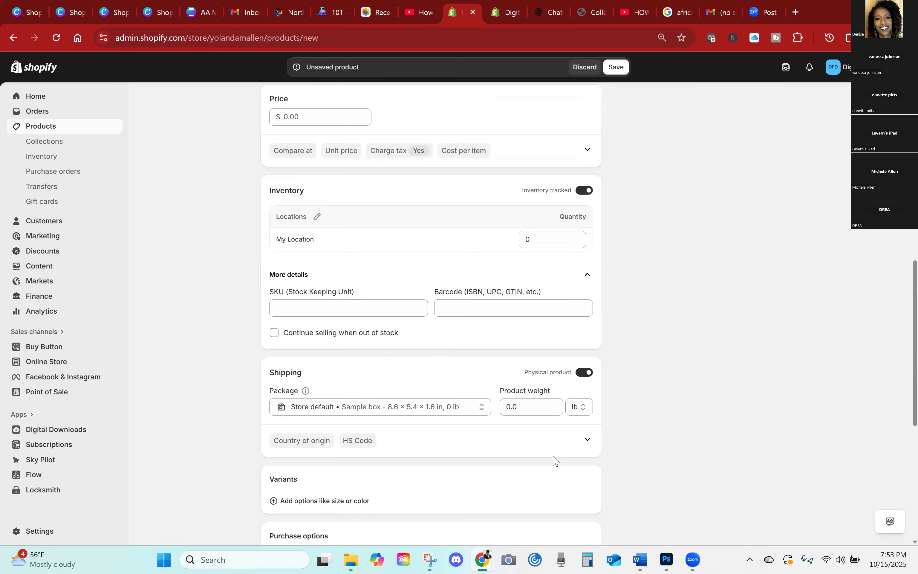
left_click(587, 442)
scroll(588, 452, "down", 10)
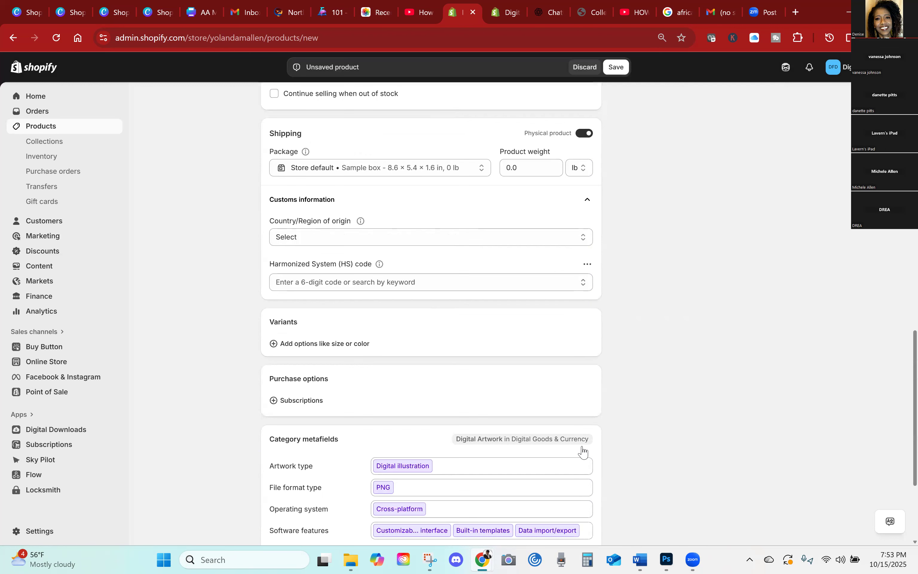
scroll(352, 379, "up", 8)
scroll(357, 315, "up", 8)
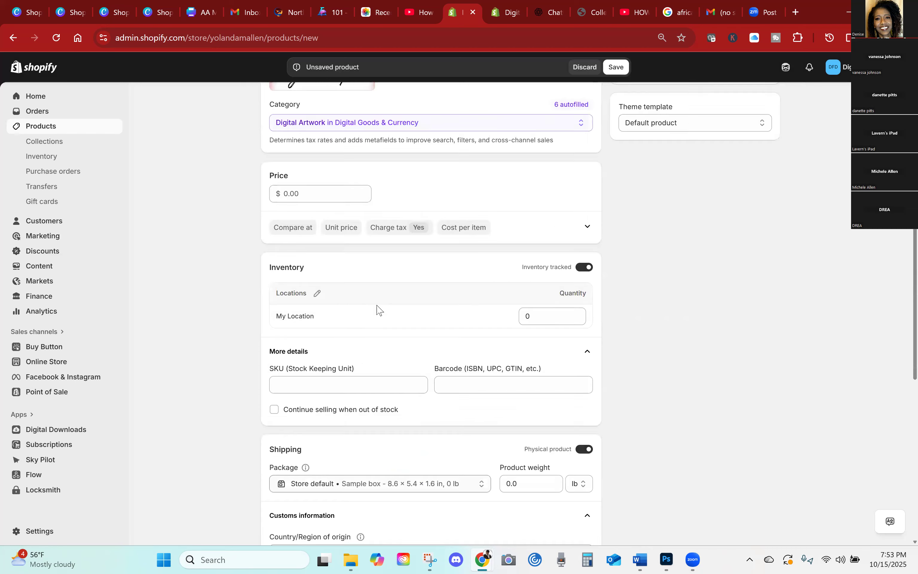
Set the product price to 4.99 and expand the additional display prices
scroll(502, 262, "up", 2)
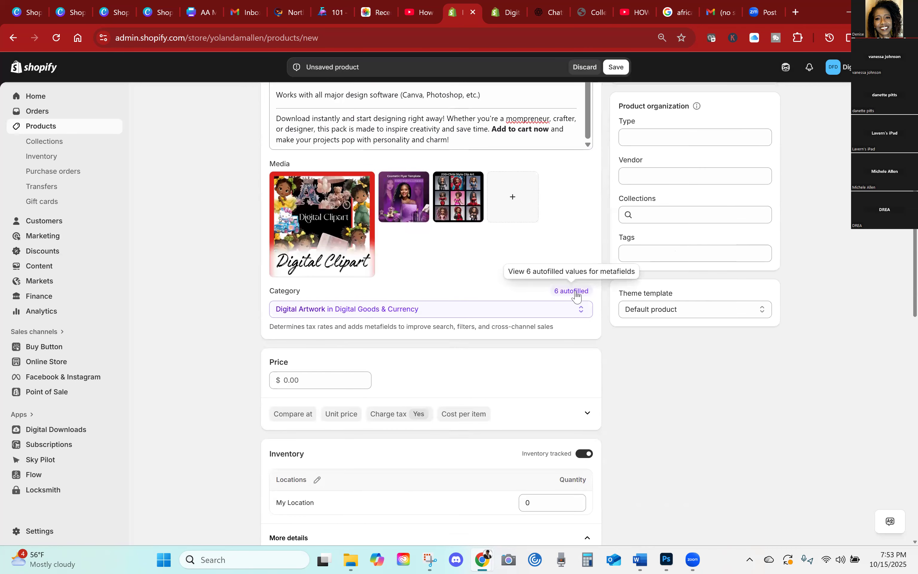
scroll(428, 395, "up", 5)
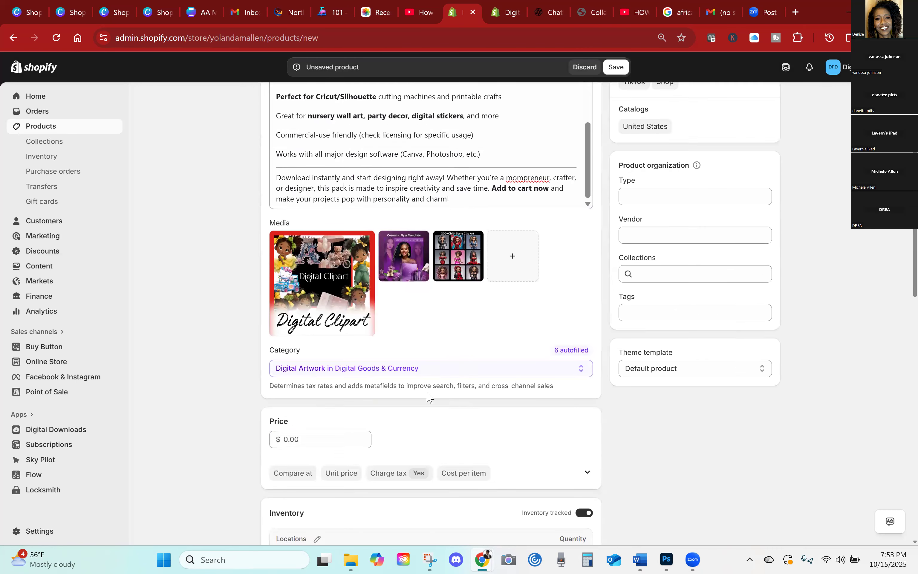
scroll(487, 349, "down", 3)
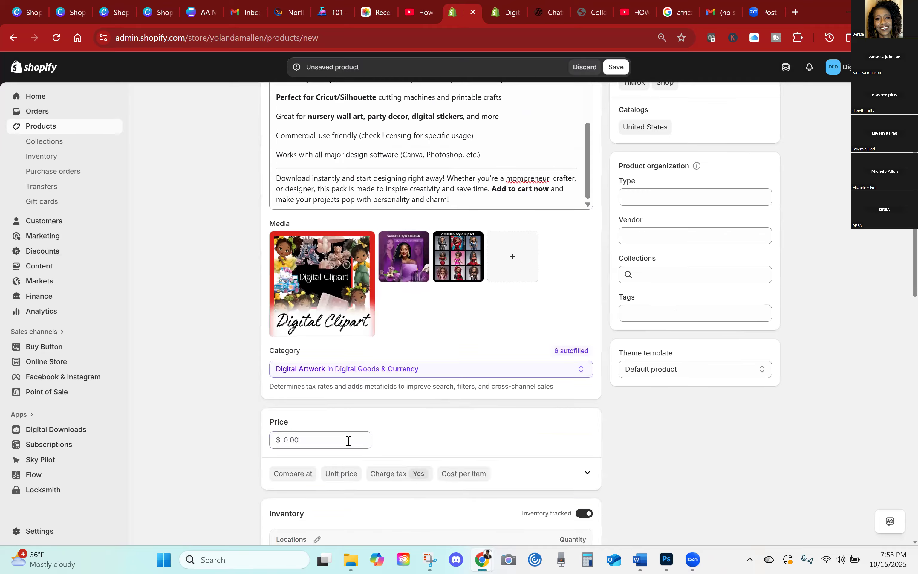
left_click(327, 441)
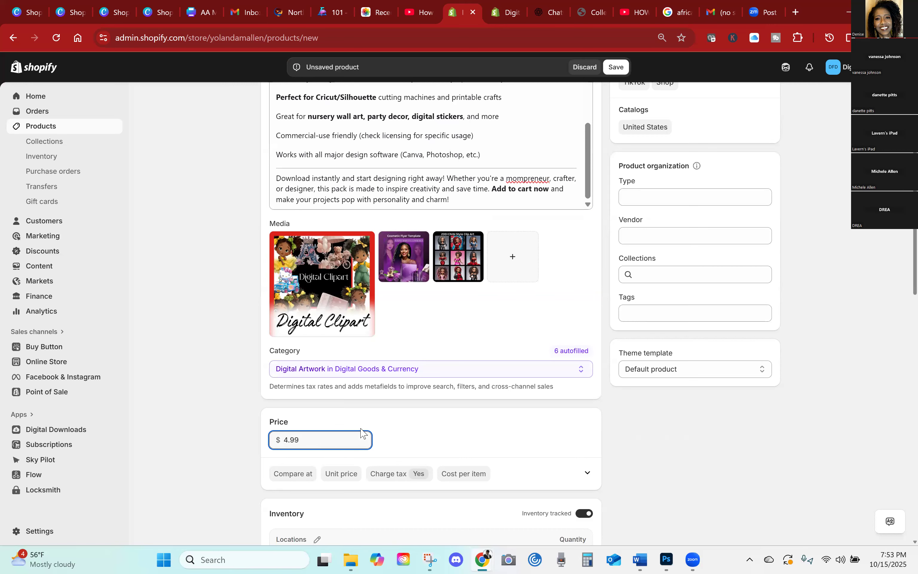
left_click(293, 479)
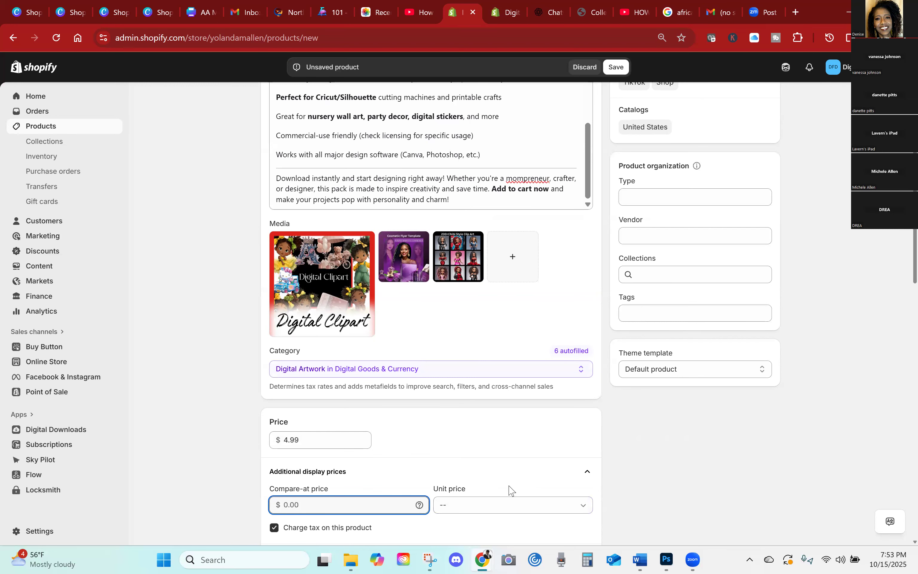
scroll(510, 488, "down", 3)
left_click(329, 417)
left_click(333, 416)
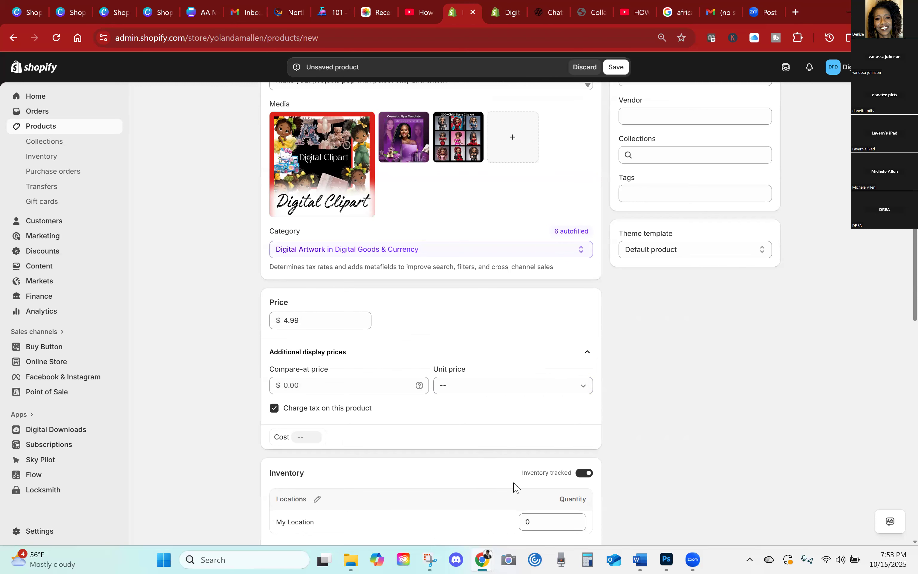
Review the package choices under Shipping and mark the item as not a physical product
scroll(568, 471, "down", 1)
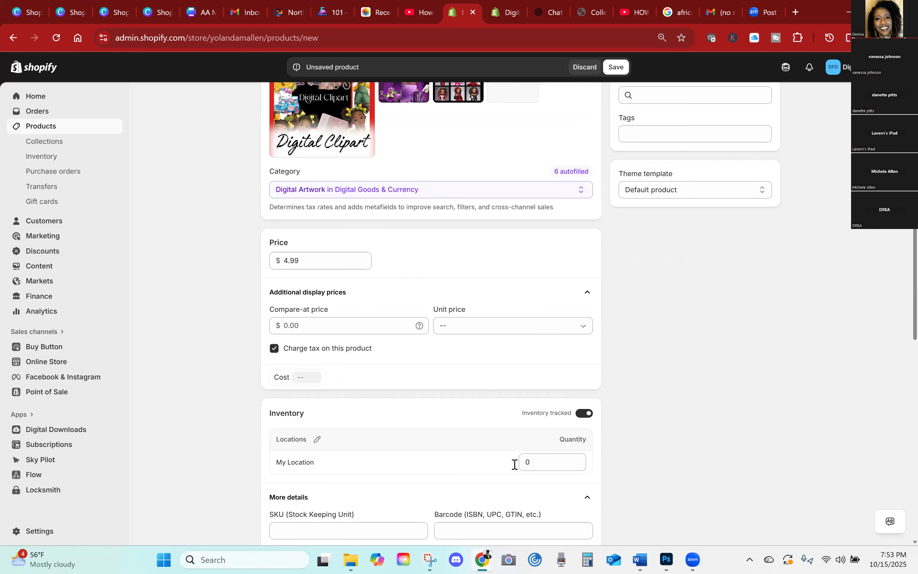
scroll(375, 507, "down", 1)
scroll(381, 512, "down", 2)
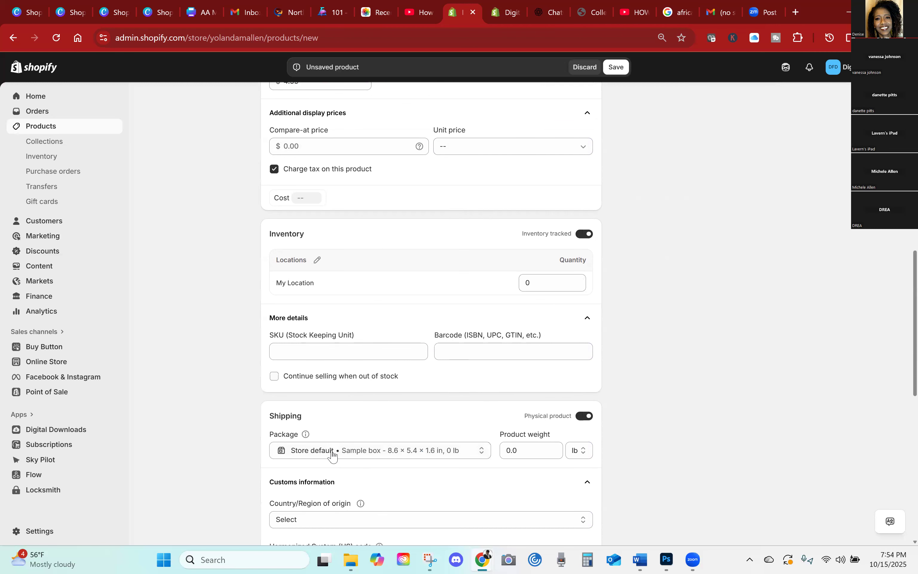
left_click(348, 451)
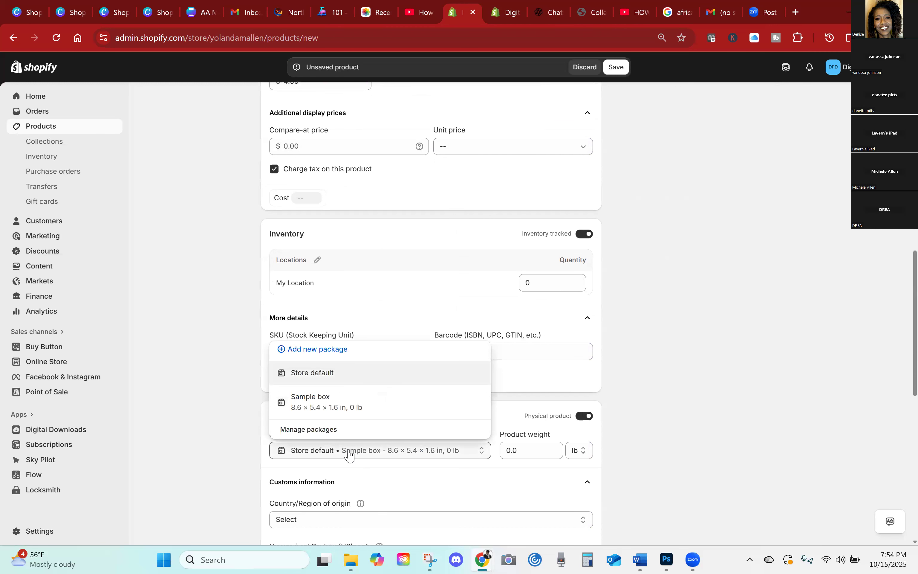
left_click(585, 476)
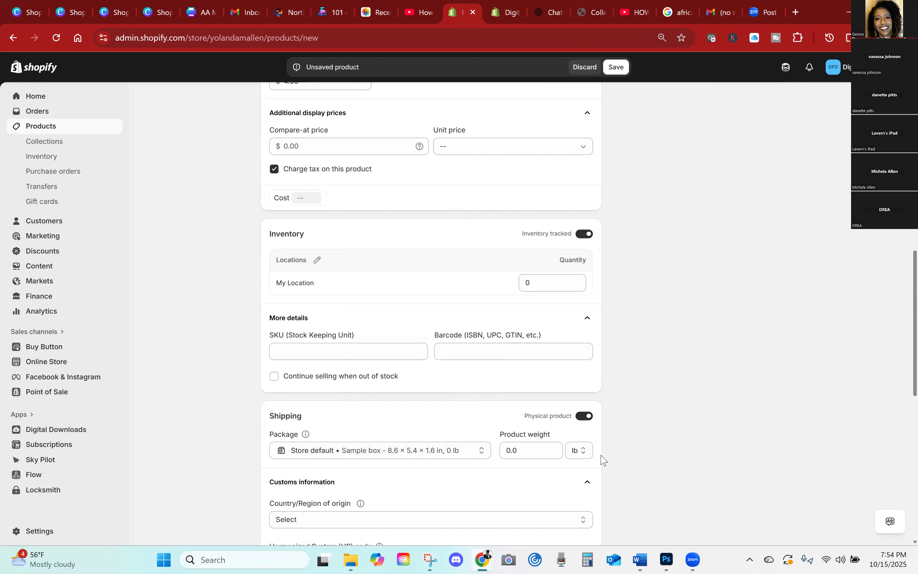
left_click(583, 416)
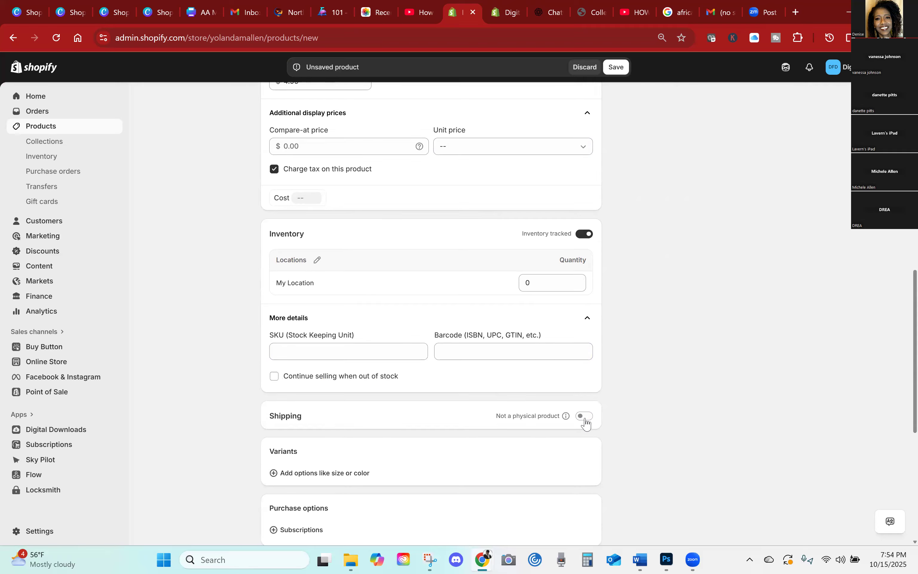
Set the inventory quantity at My Location to 999999
left_click(546, 285)
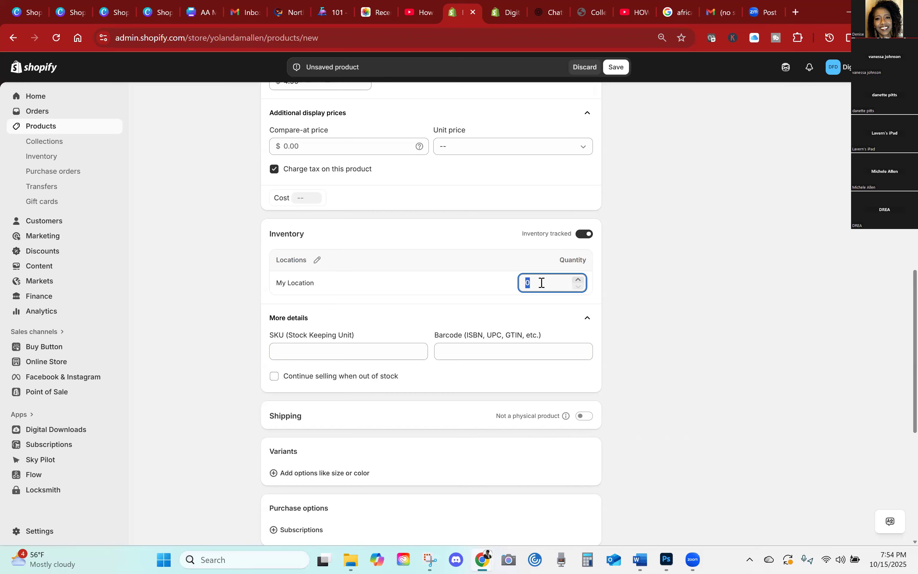
type("9")
scroll(417, 314, "down", 5)
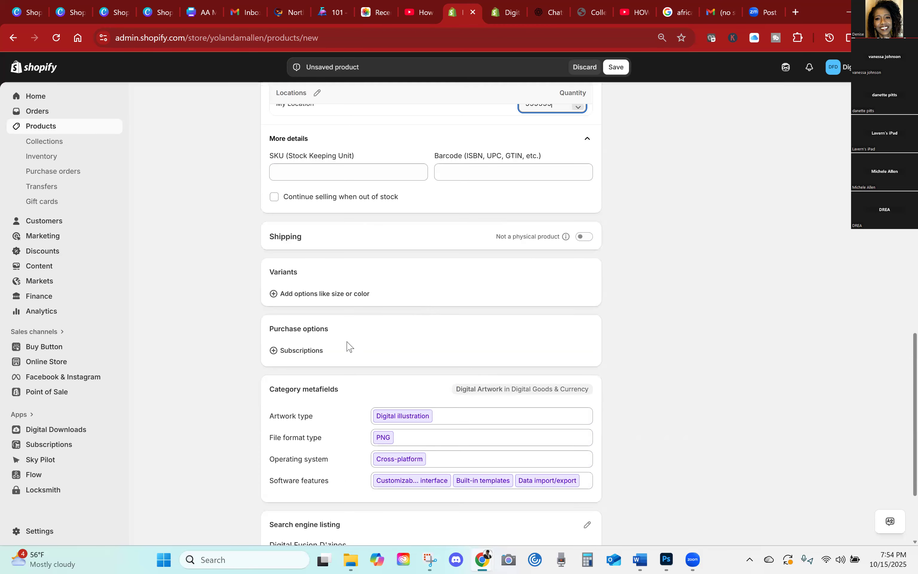
scroll(348, 344, "down", 3)
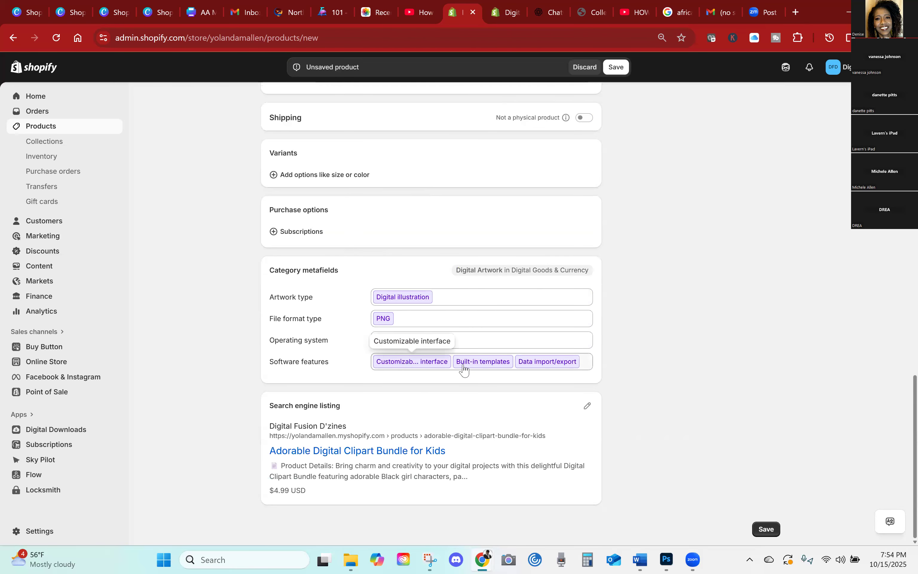
Review the description, media, price and inventory entries of the new product, and collapse the additional display prices
scroll(738, 347, "up", 15)
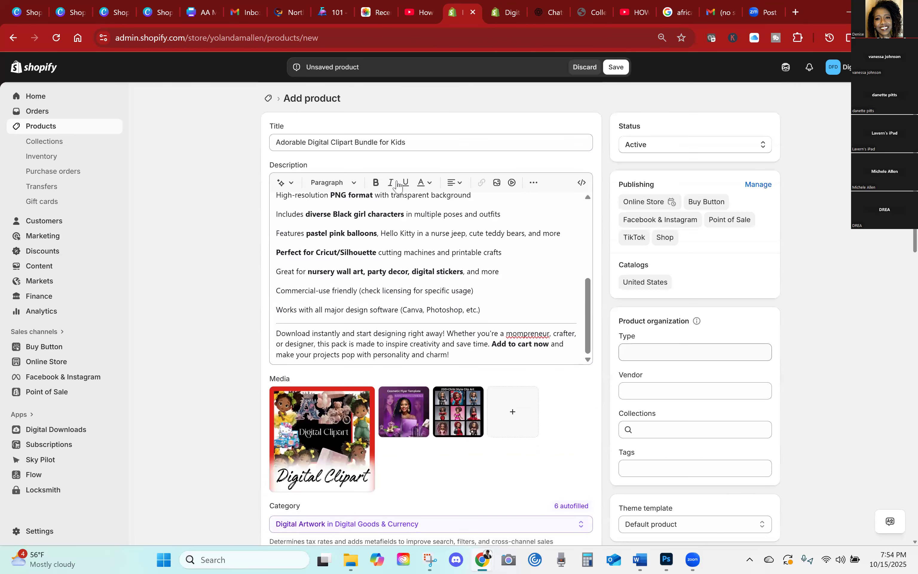
left_click(470, 251)
scroll(470, 262, "up", 10)
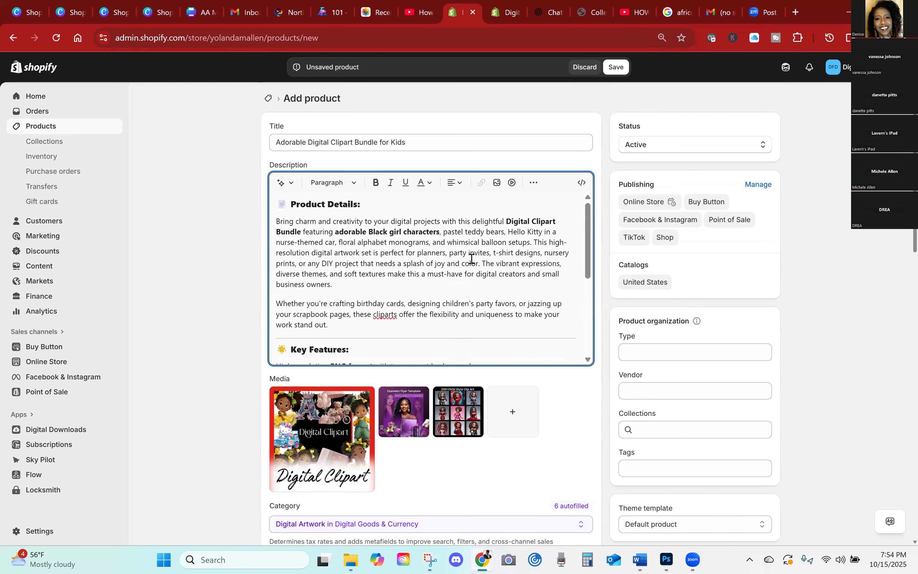
scroll(319, 357, "down", 10)
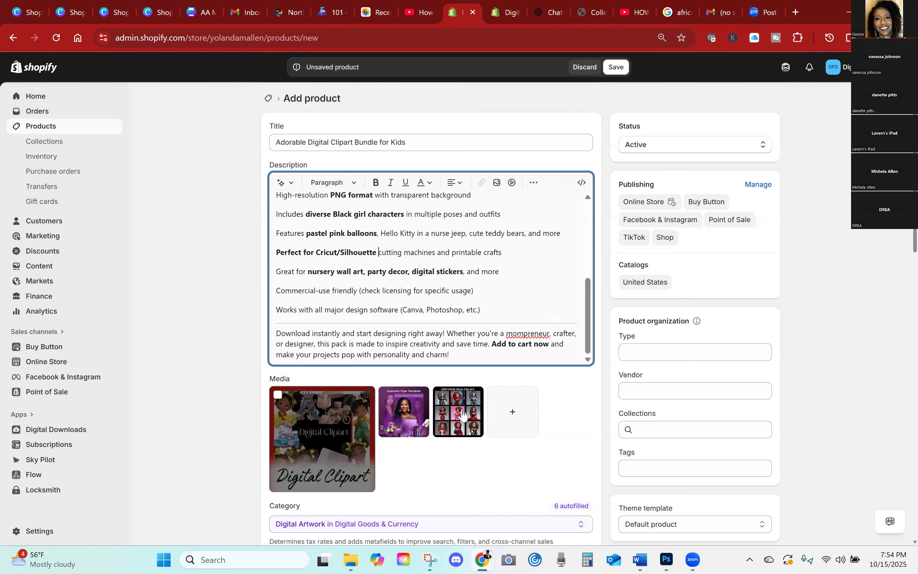
scroll(563, 413, "down", 5)
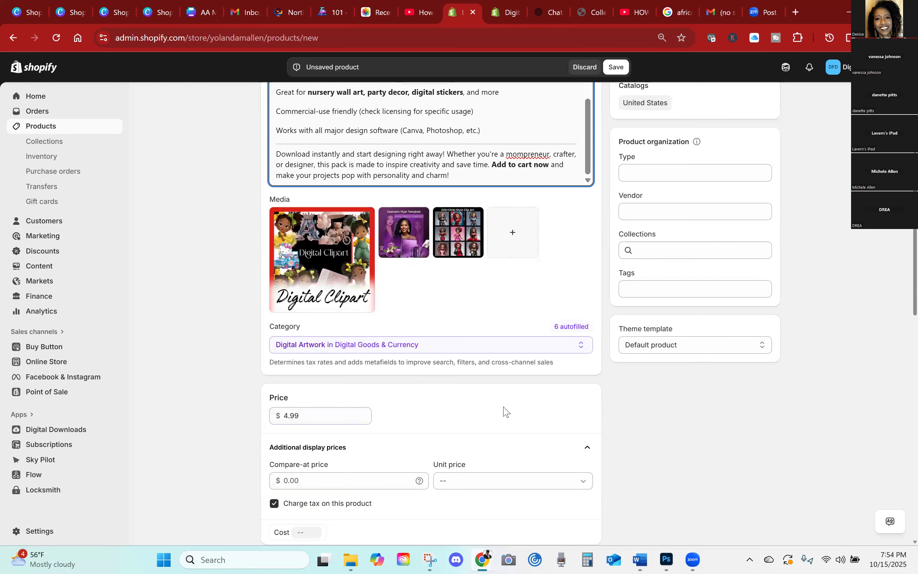
left_click(318, 416)
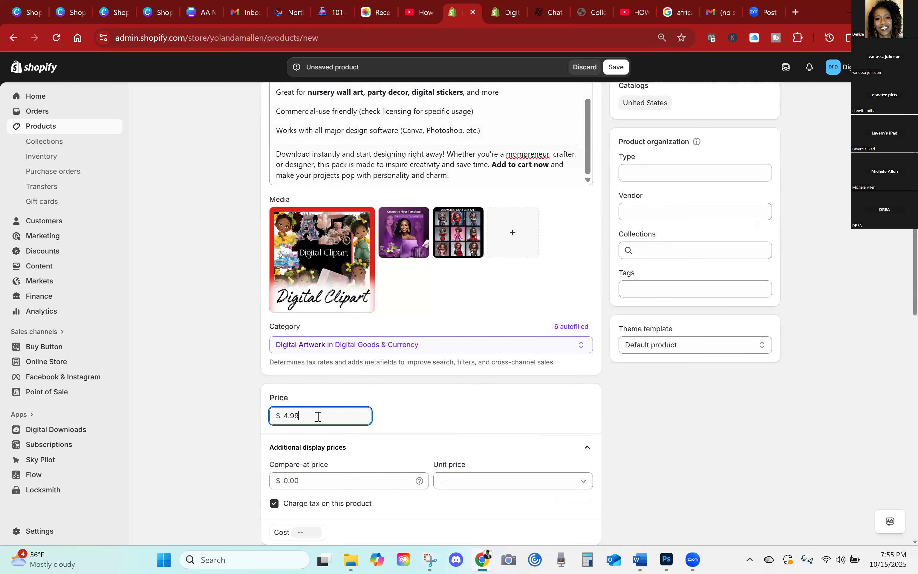
left_click(587, 447)
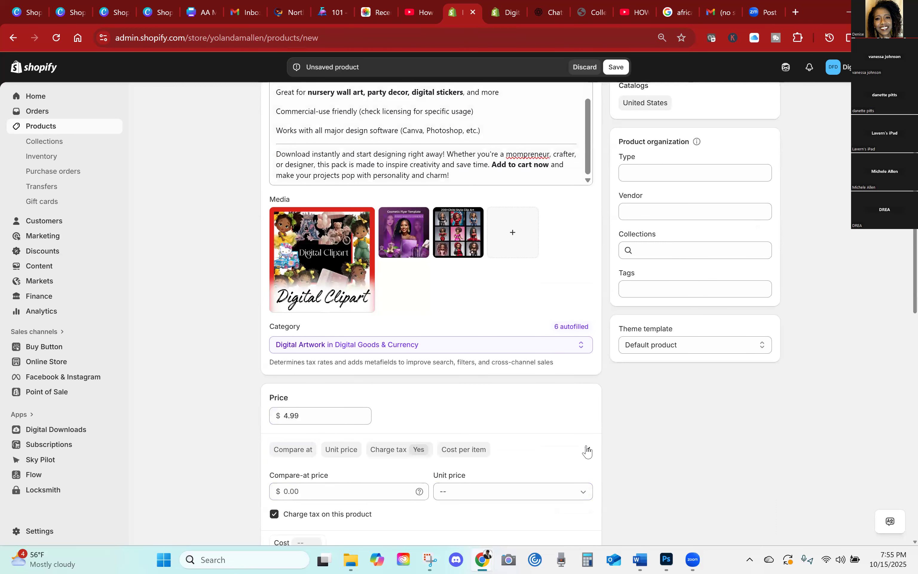
scroll(613, 453, "down", 3)
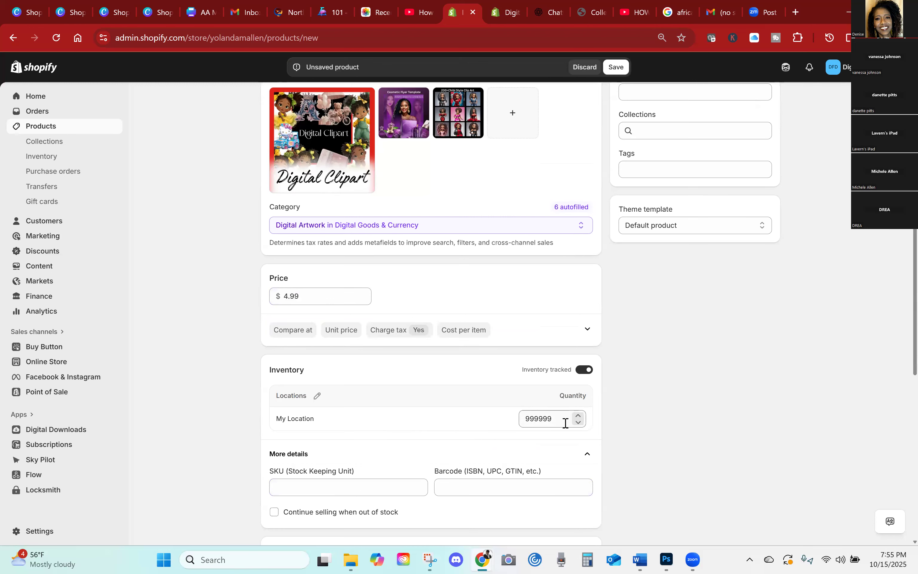
scroll(549, 396, "down", 6)
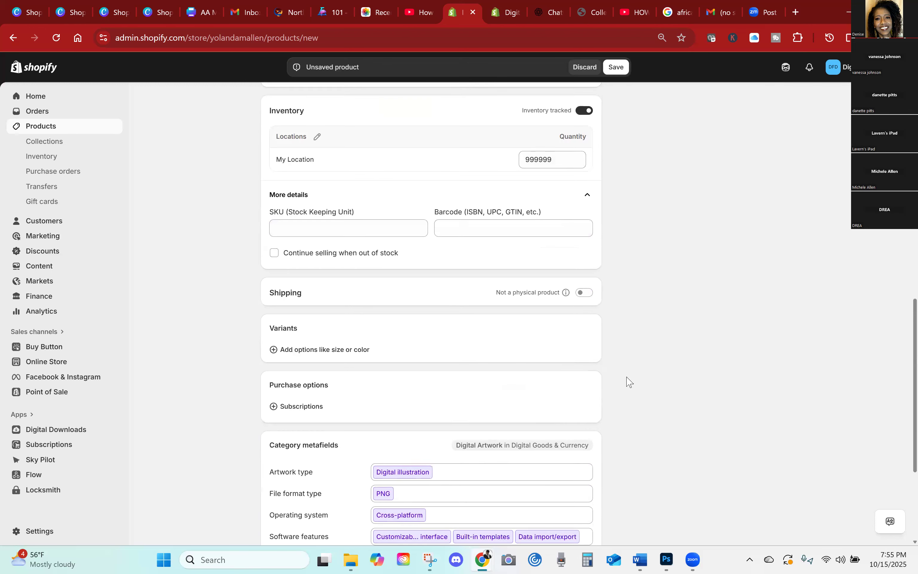
Set the product type to the existing "clipart" type in the product organization section
scroll(627, 379, "up", 10)
scroll(686, 244, "up", 3)
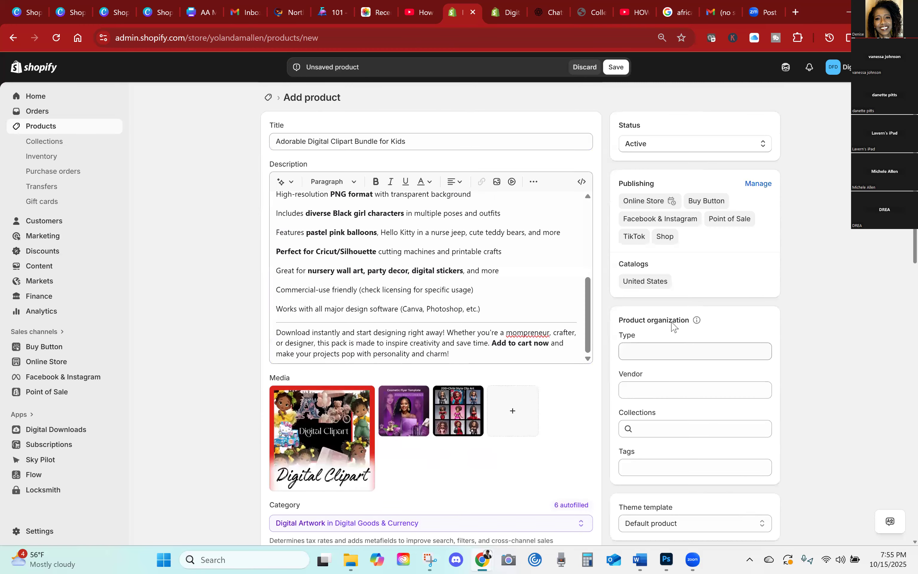
left_click(663, 353)
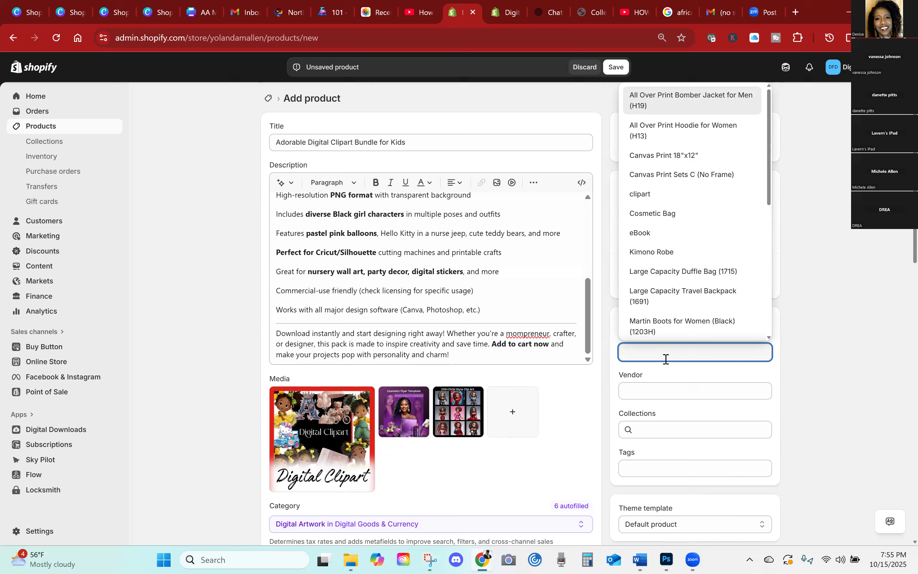
type("cli")
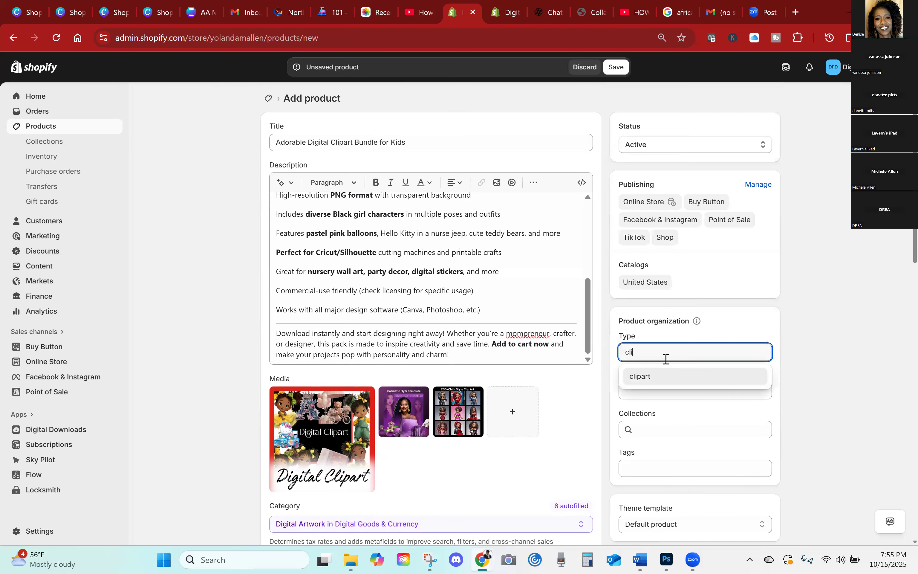
left_click(671, 376)
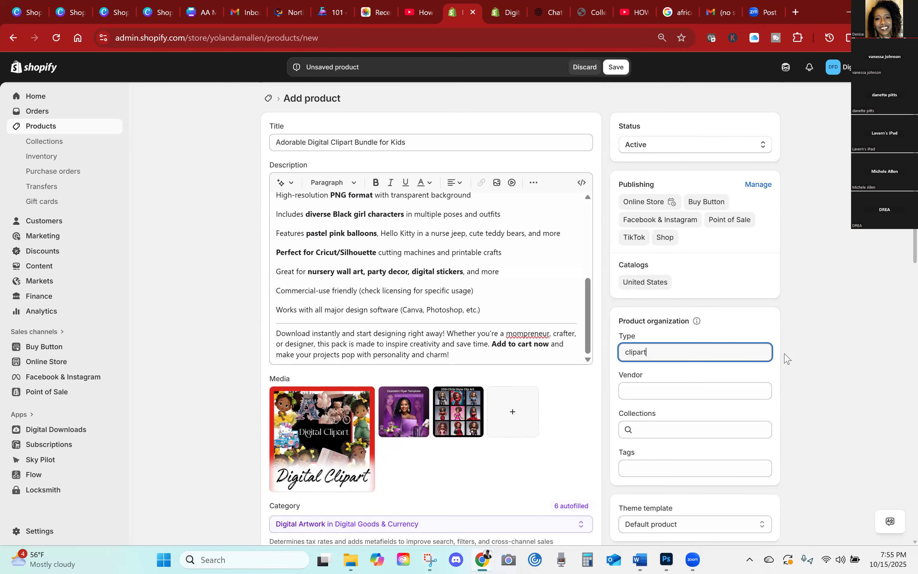
Set the vendor to Digital Fusion D'zines and assign the product to the Digital Clipart Image Collection
left_click(653, 394)
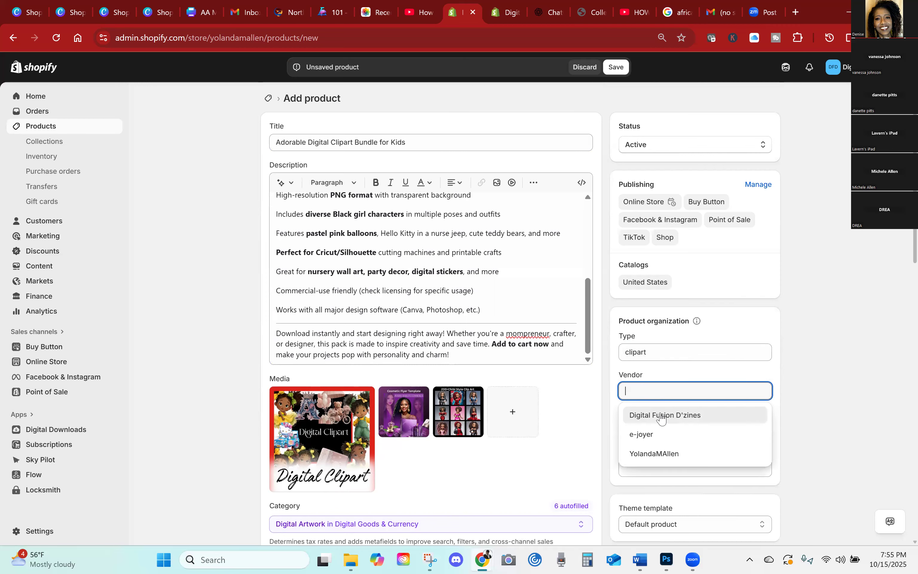
left_click(661, 416)
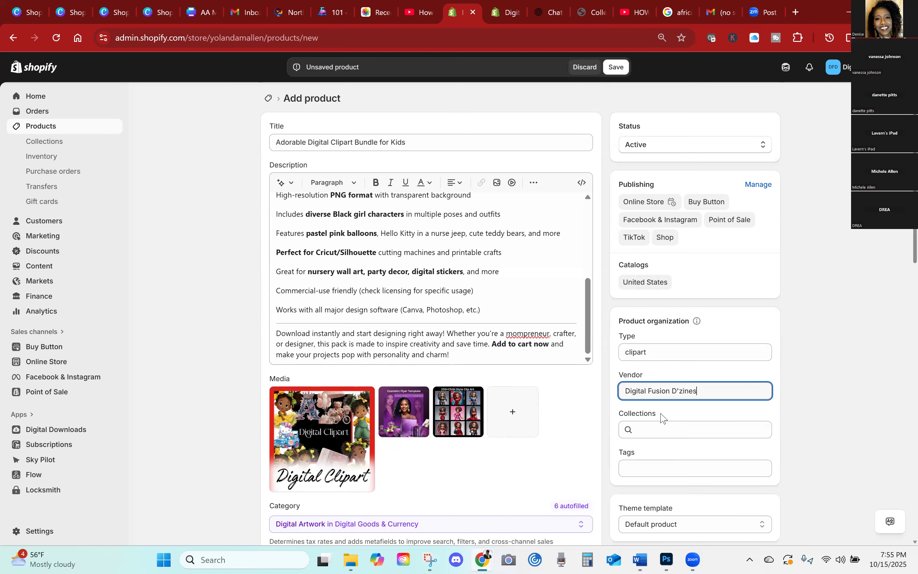
left_click(664, 430)
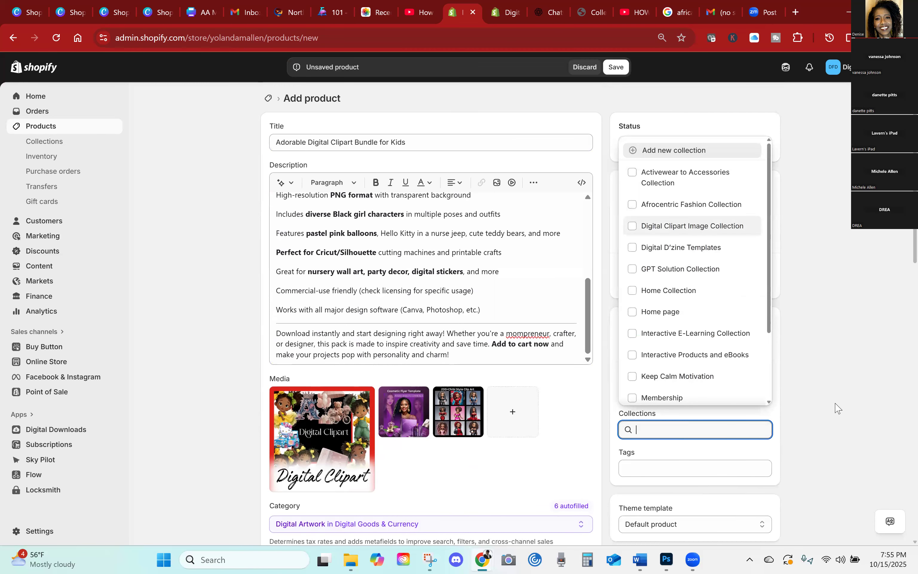
left_click(692, 226)
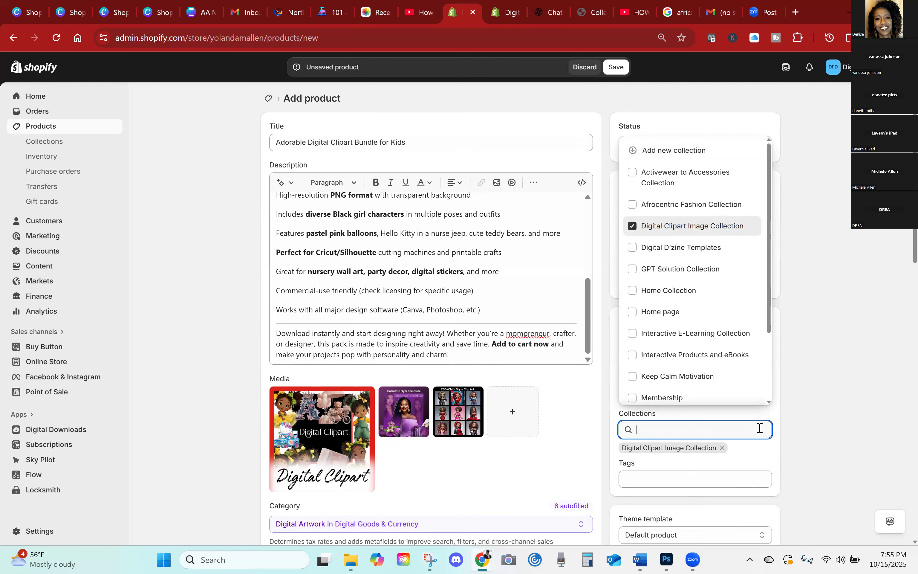
Add the existing "clipart" tag to the product
left_click(692, 477)
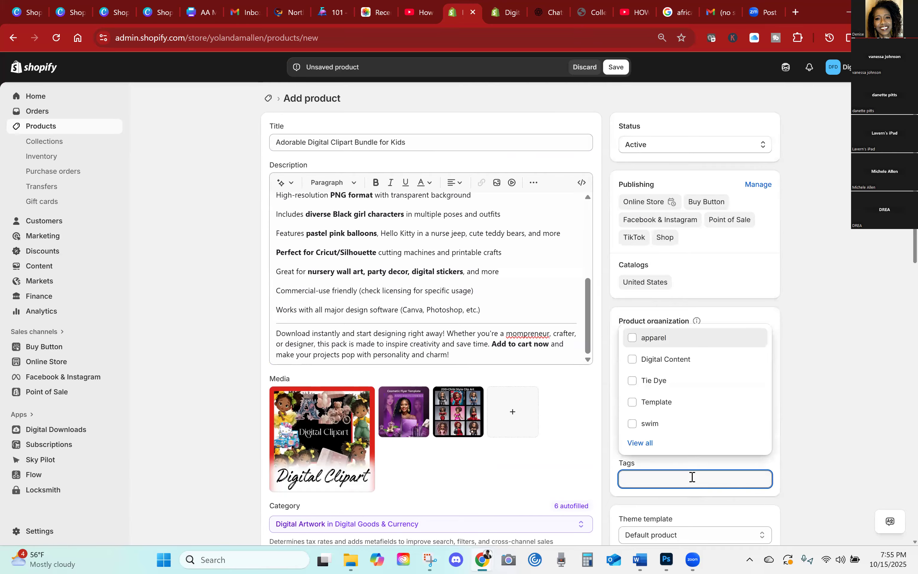
type("clip")
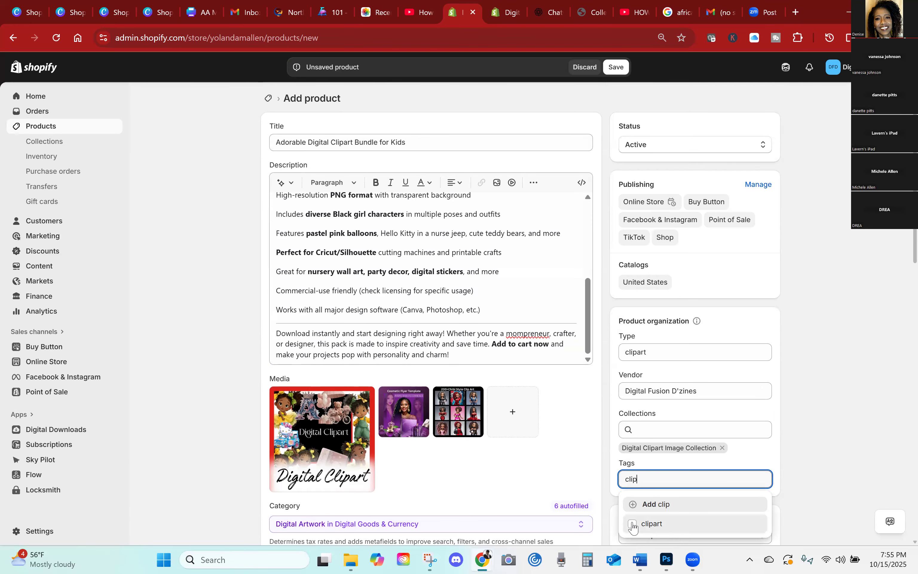
left_click(855, 378)
scroll(809, 427, "down", 2)
left_click(641, 418)
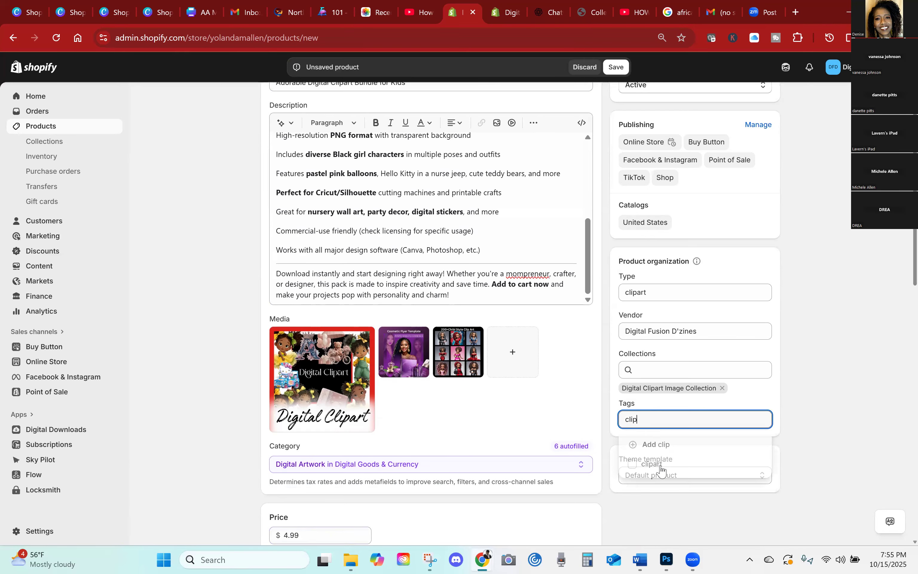
left_click(656, 465)
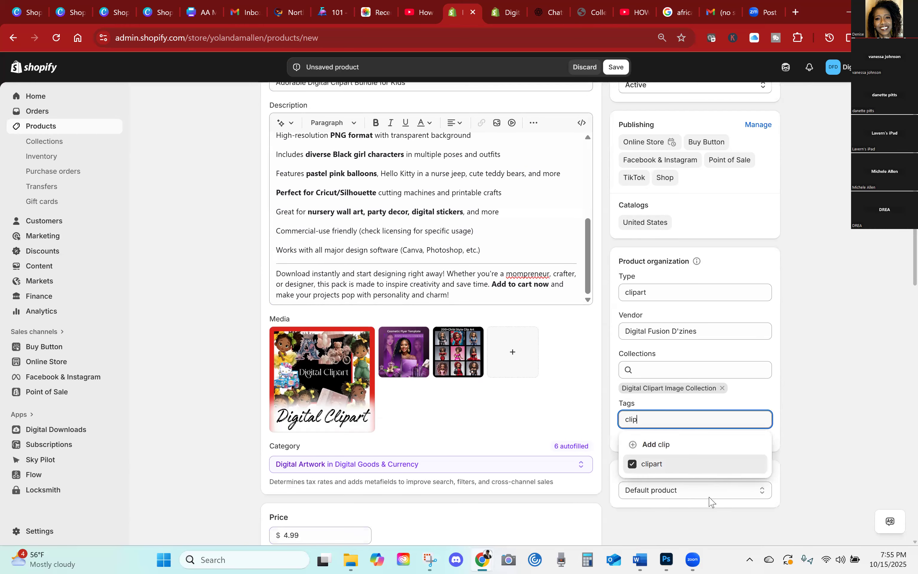
left_click(814, 433)
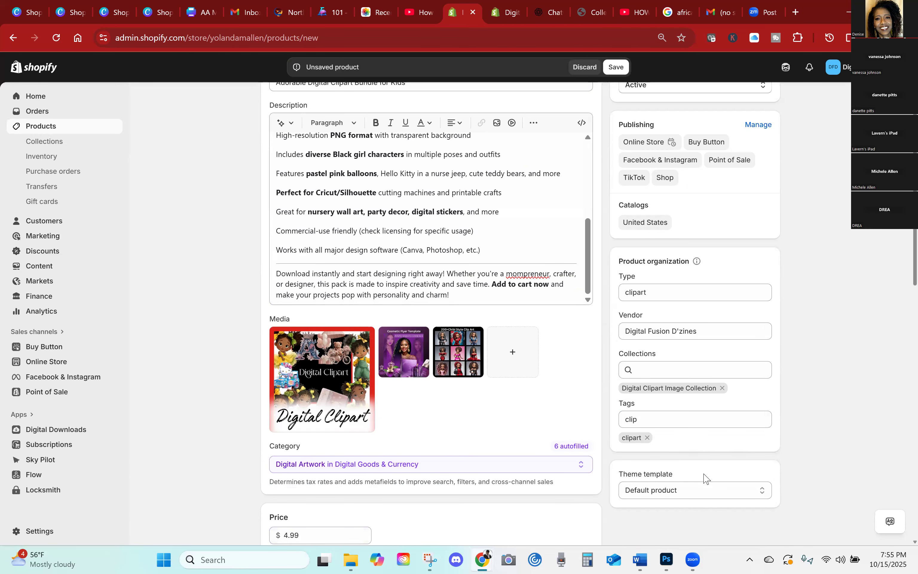
Keep the product status as Active, check the remaining entries and save the new product
scroll(737, 438, "up", 2)
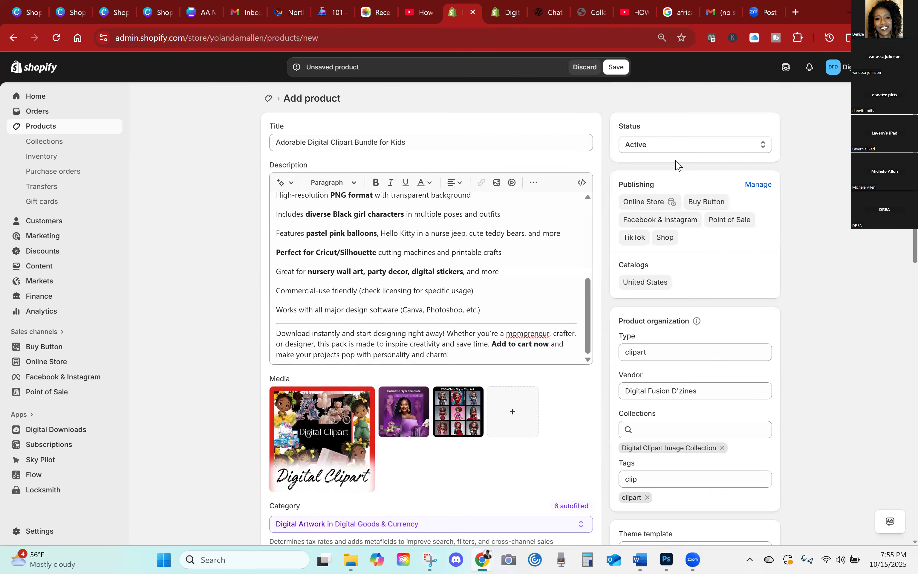
left_click(666, 153)
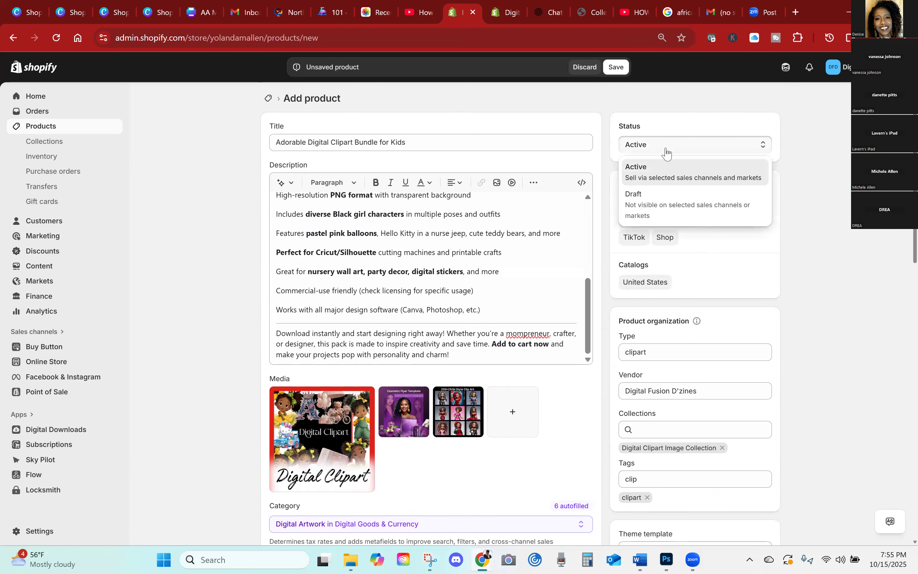
left_click(667, 153)
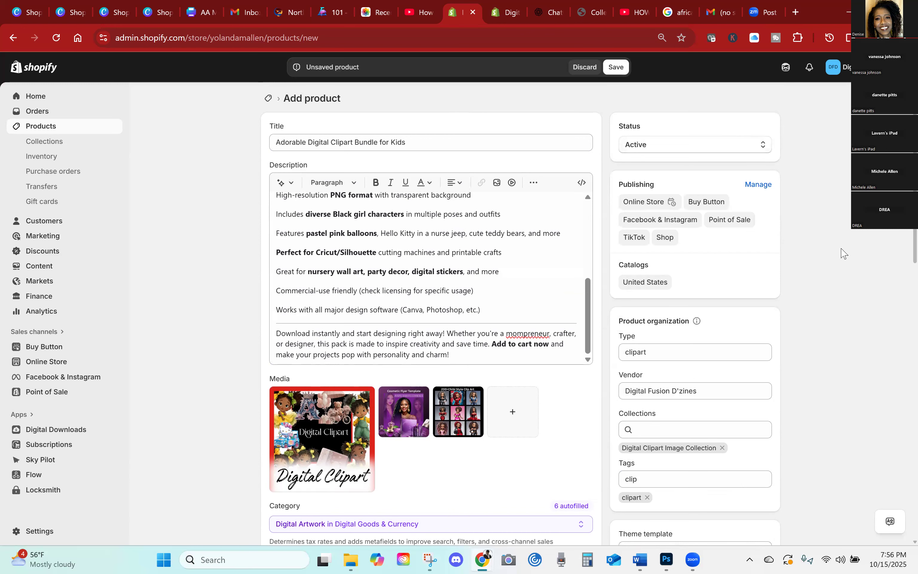
scroll(453, 383, "down", 5)
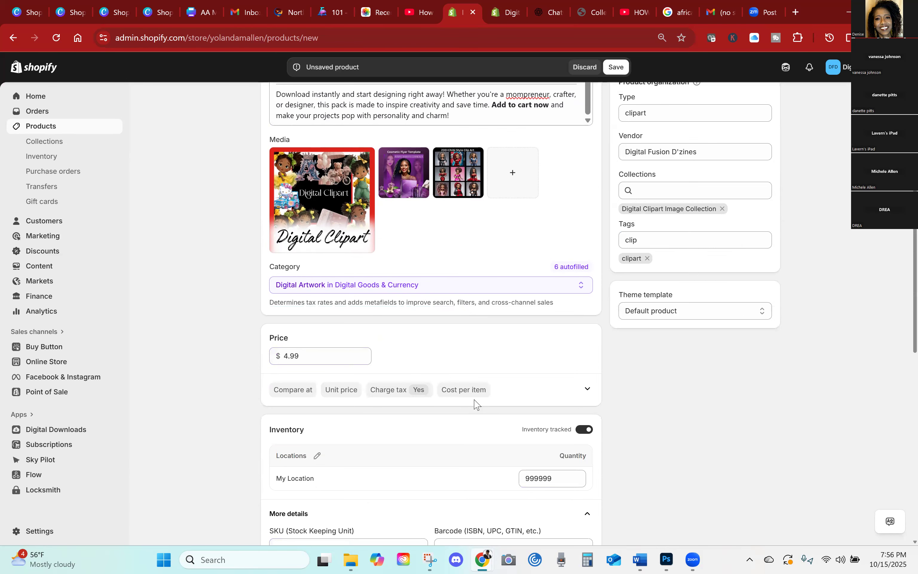
scroll(474, 404, "up", 5)
left_click(614, 70)
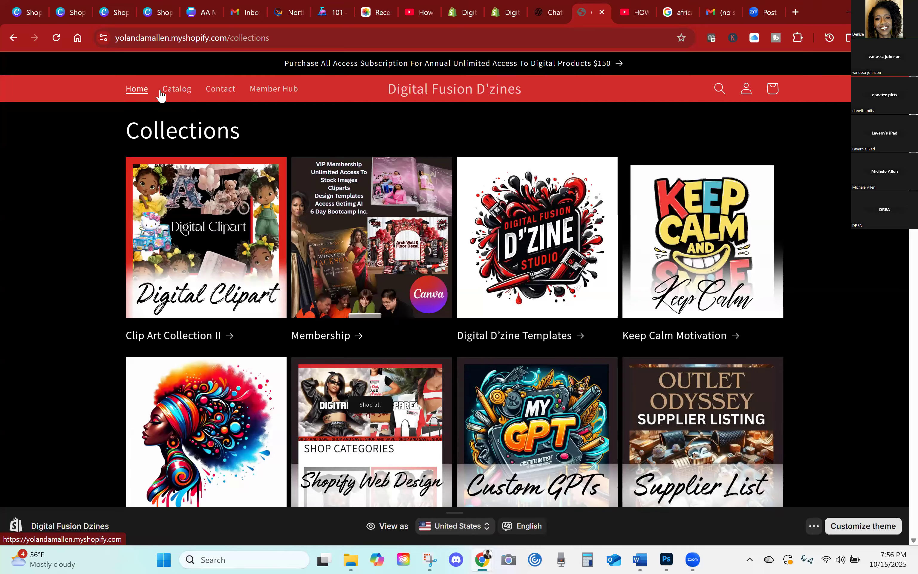
Examine the storefront's catalog and its home page sections from the banner through the shop categories to the featured products
left_click(176, 89)
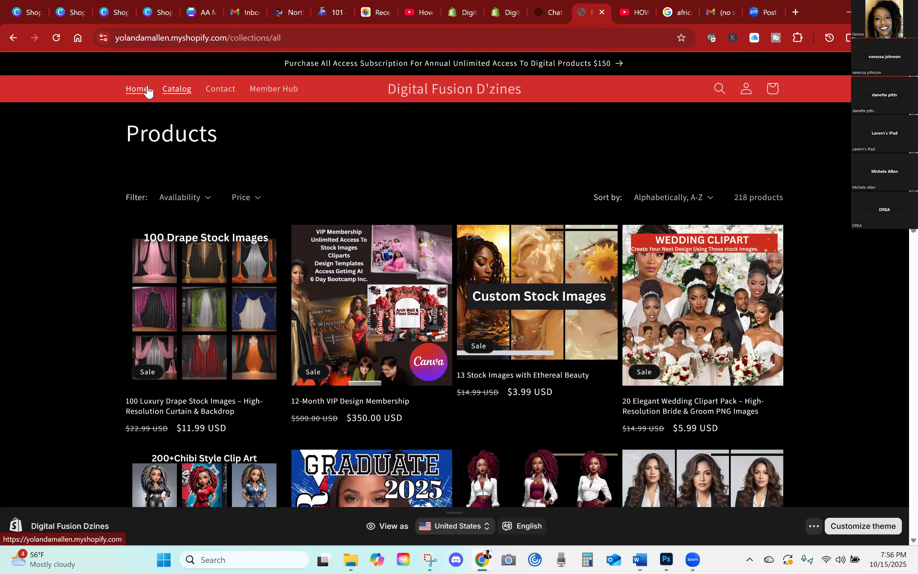
left_click(142, 90)
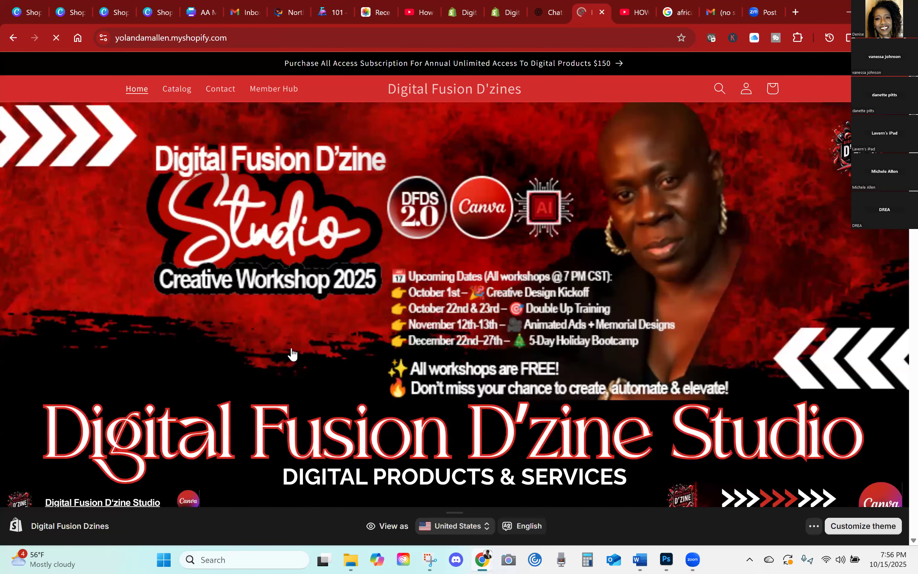
scroll(293, 354, "down", 8)
scroll(209, 334, "down", 5)
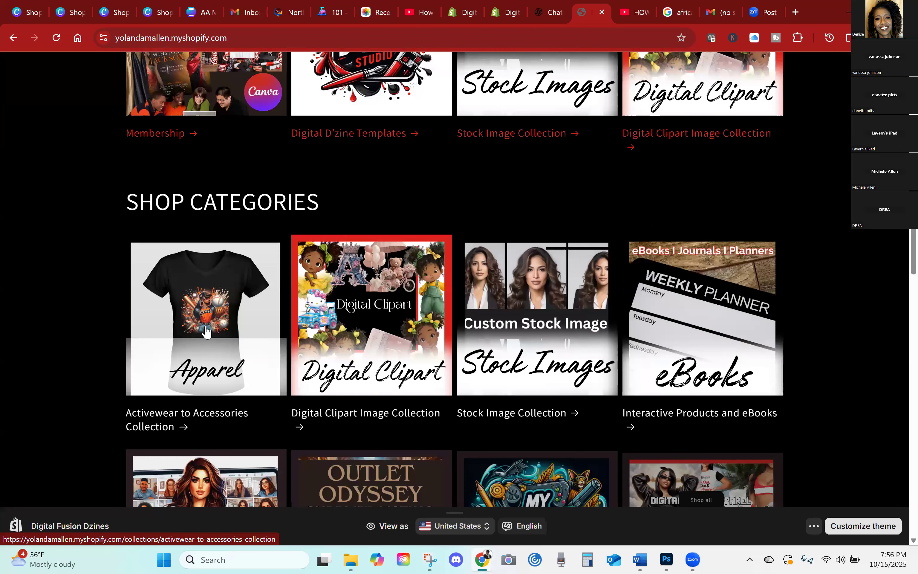
scroll(243, 345, "down", 2)
scroll(243, 345, "down", 7)
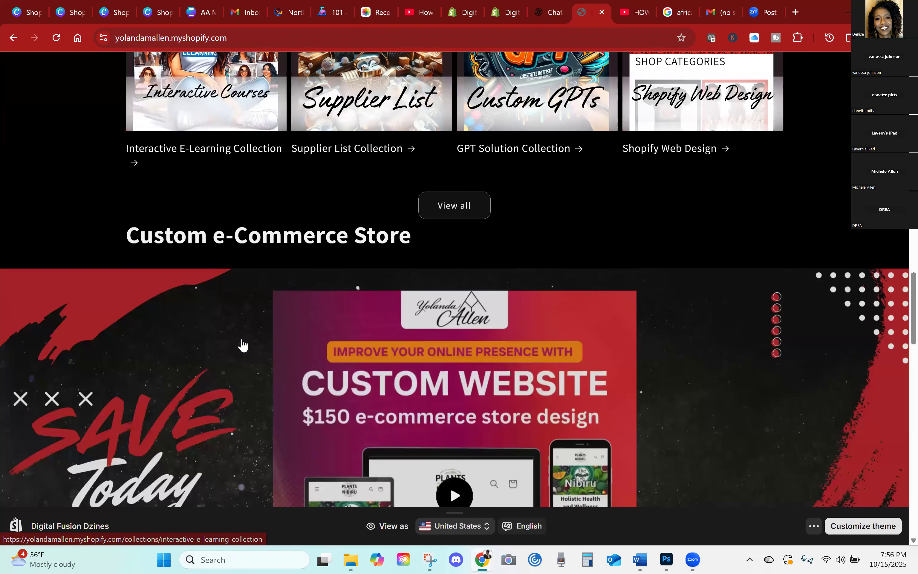
scroll(242, 346, "down", 12)
scroll(260, 373, "up", 2)
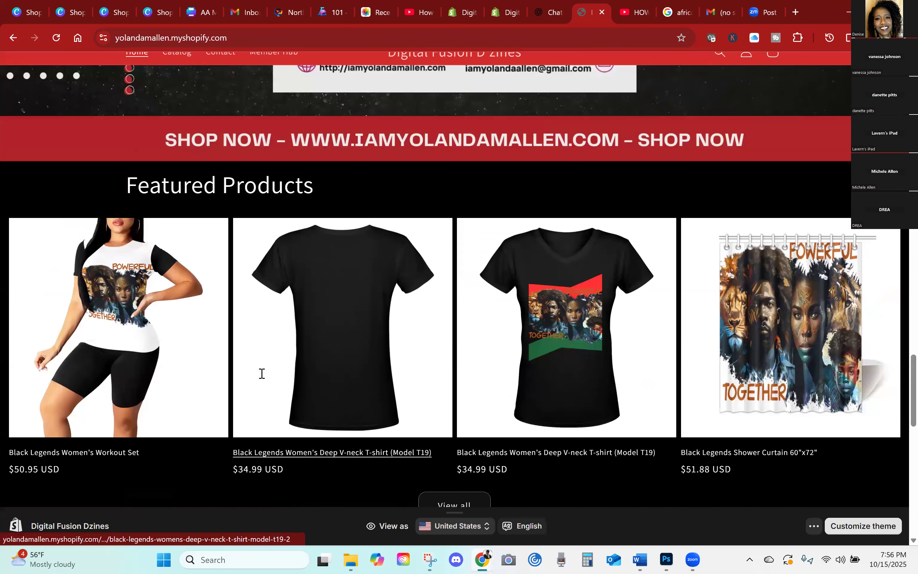
scroll(360, 406, "up", 5)
scroll(377, 402, "down", 9)
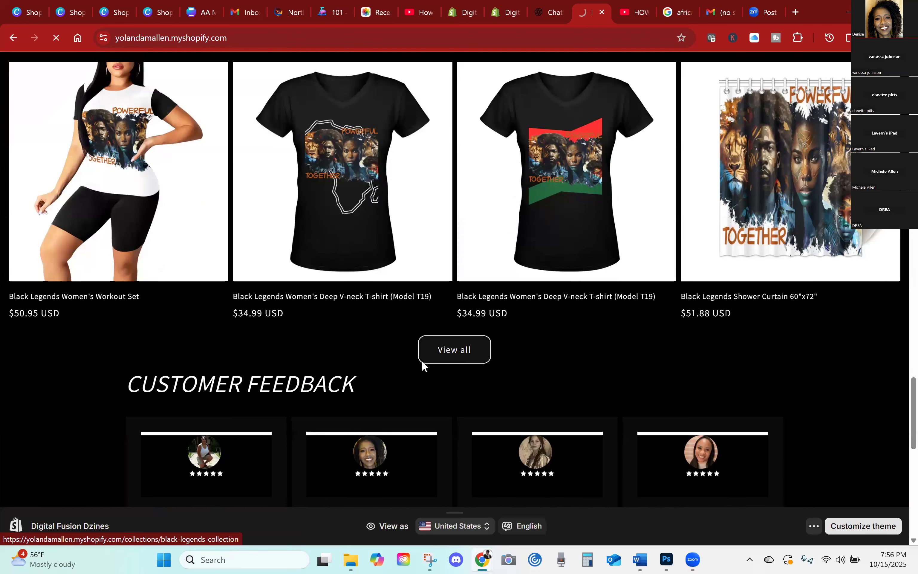
Show all featured products and review the Black Legends Collection's items along with its filter and sort options
left_click(422, 364)
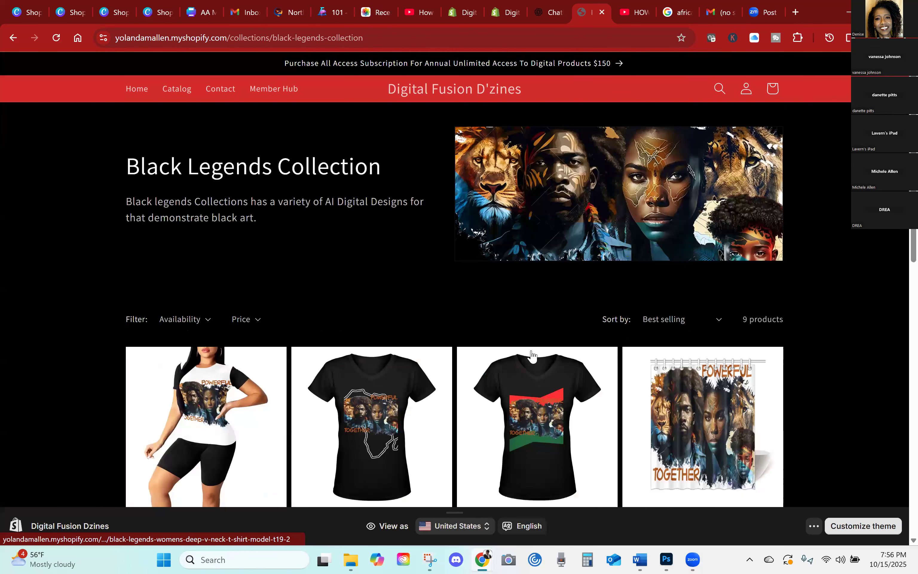
scroll(527, 357, "down", 5)
scroll(527, 358, "down", 8)
scroll(523, 355, "up", 15)
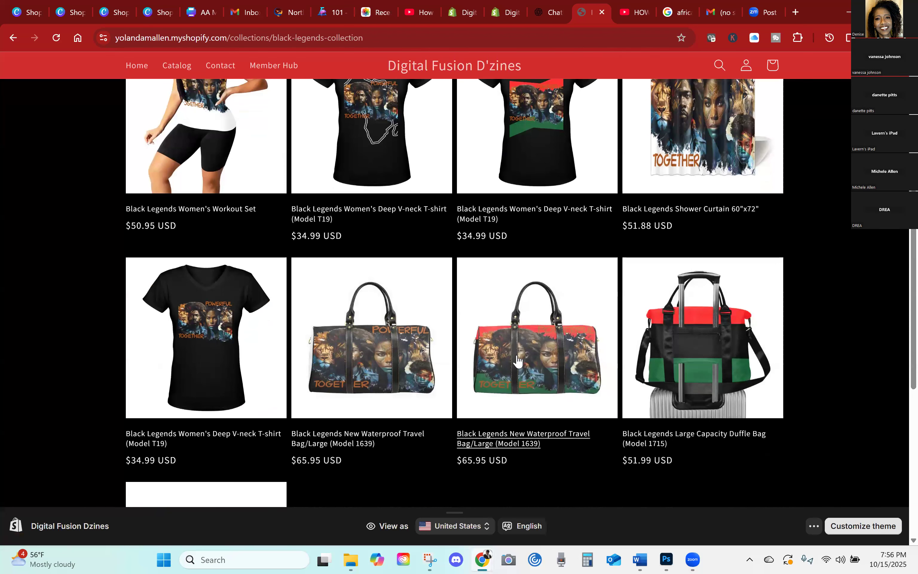
scroll(588, 319, "up", 1)
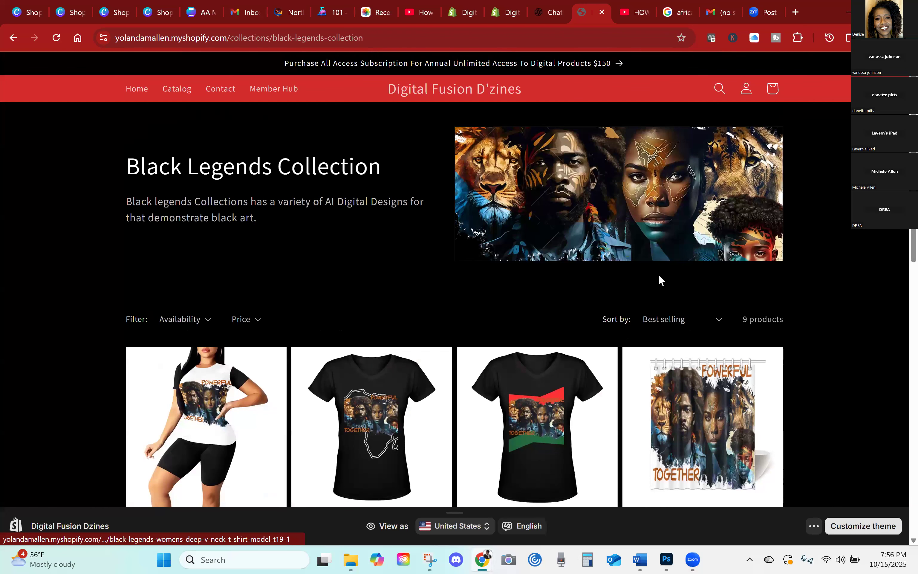
left_click(258, 320)
left_click(207, 321)
left_click(717, 325)
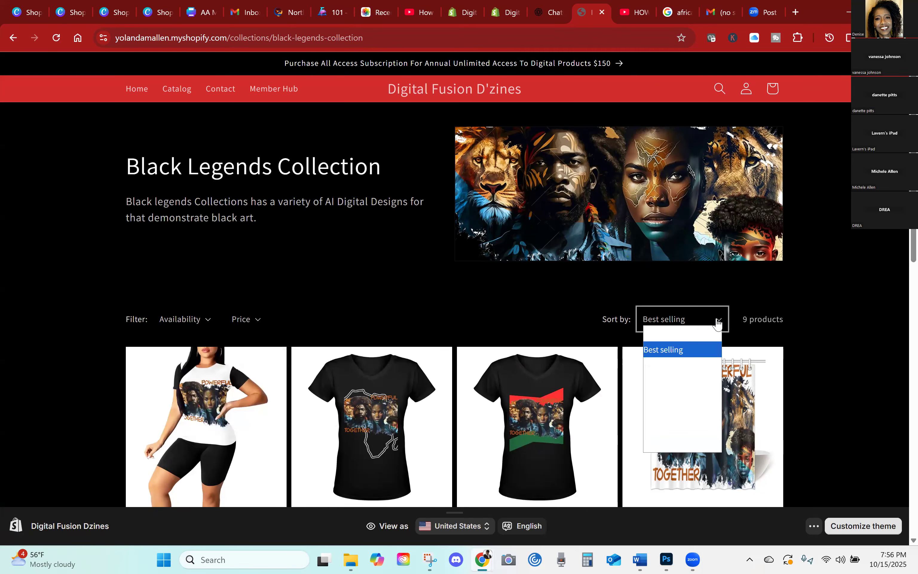
left_click(715, 328)
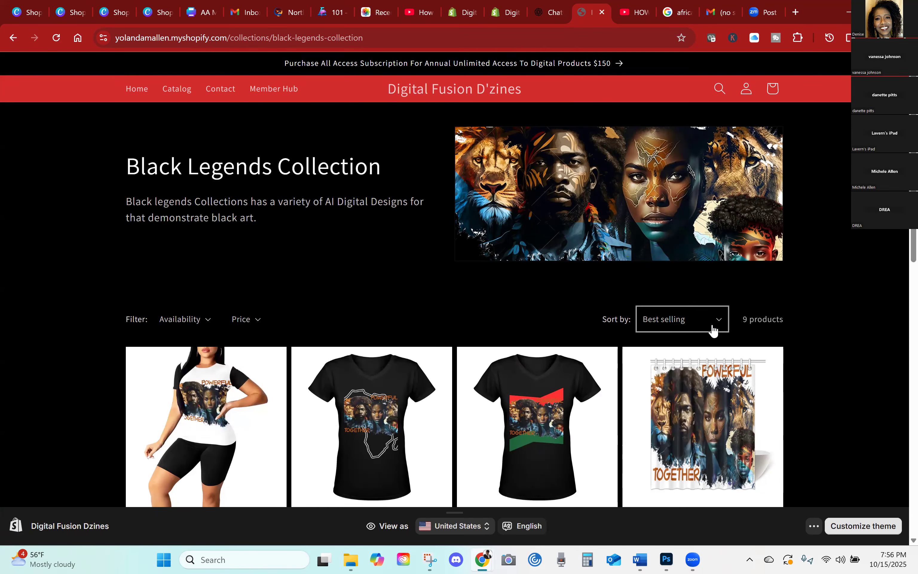
Return to the storefront home page and review its About Us, Membership Access and Shop Categories sections
left_click(134, 96)
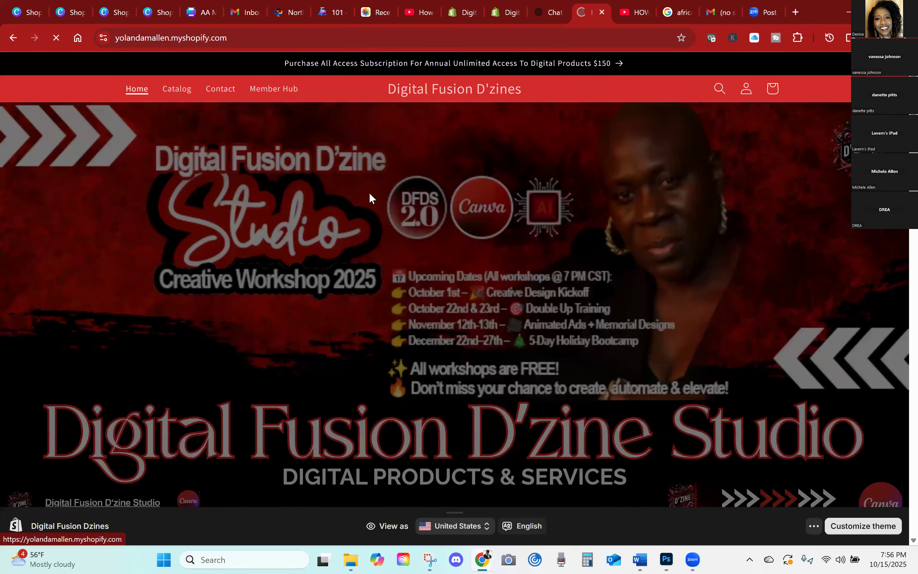
scroll(197, 296, "down", 5)
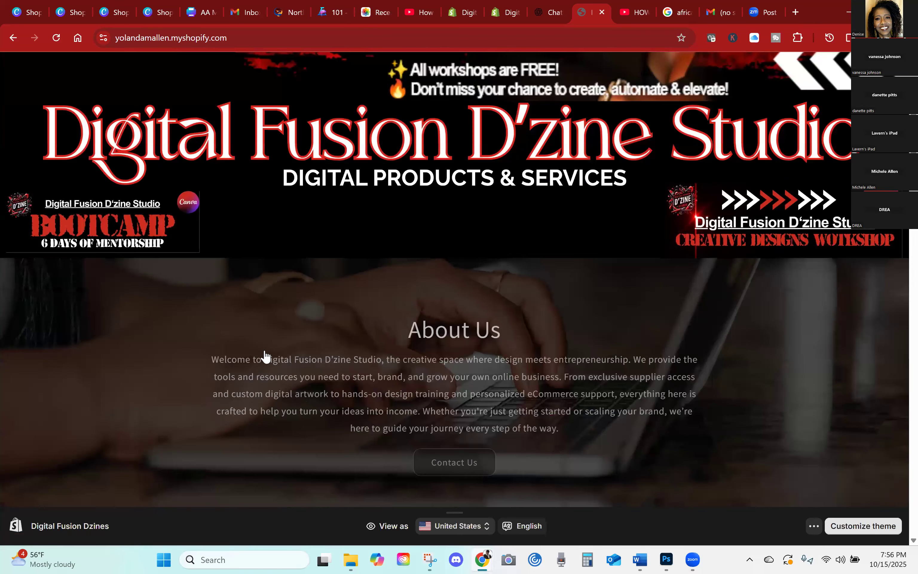
scroll(312, 356, "down", 6)
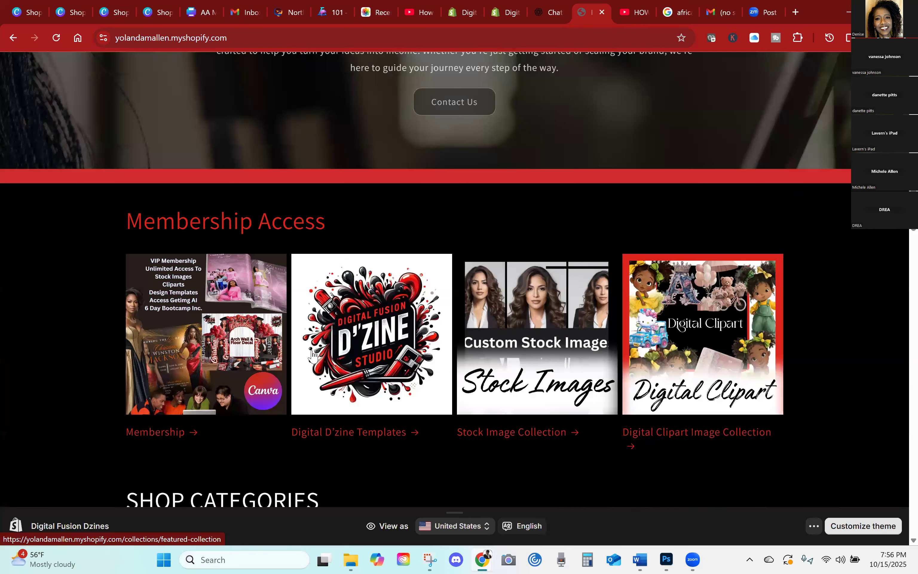
scroll(297, 294, "down", 4)
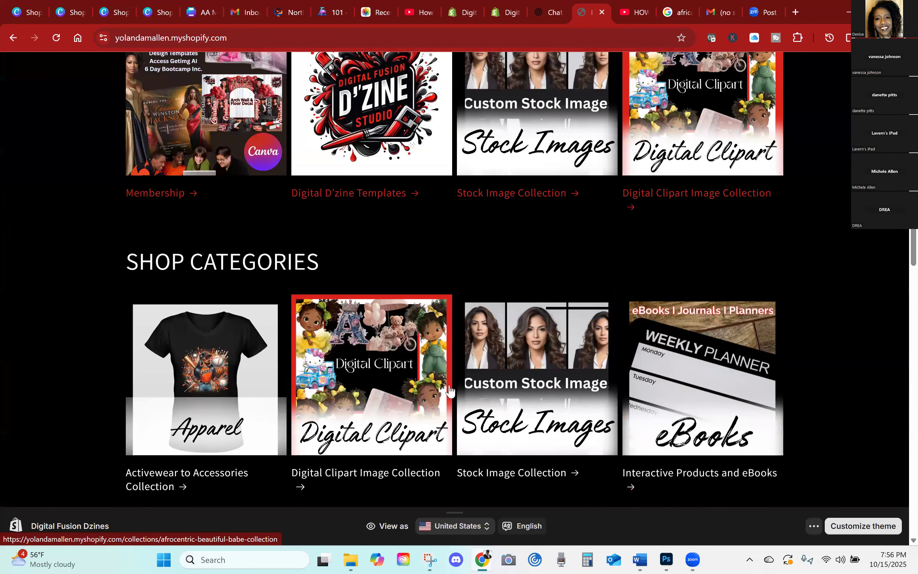
scroll(450, 391, "down", 5)
scroll(450, 391, "down", 2)
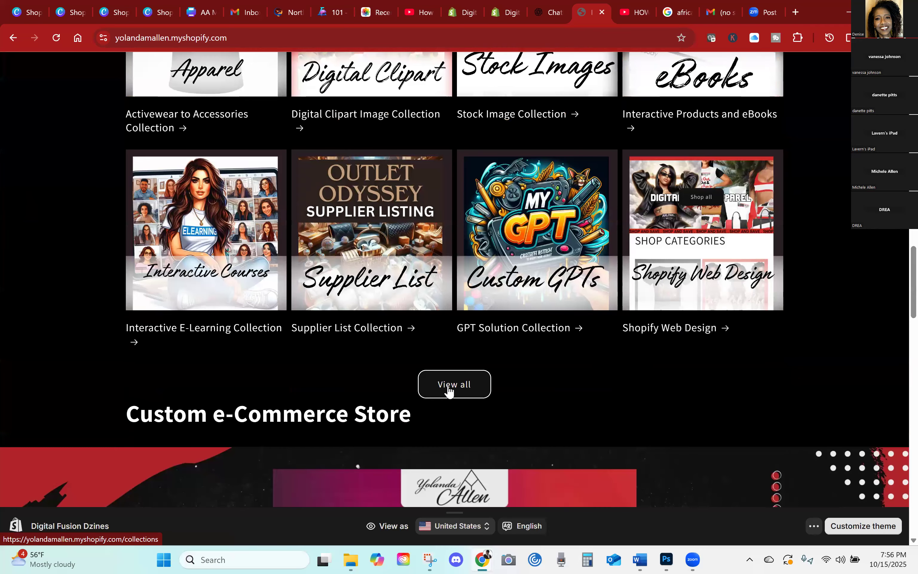
scroll(451, 330, "down", 2)
scroll(442, 141, "up", 1)
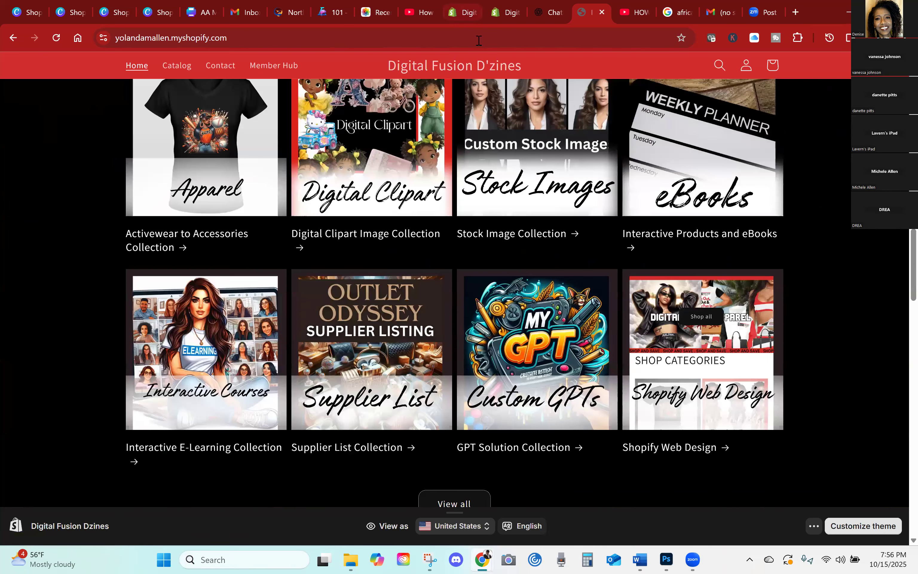
Check the saved clipart bundle in the Shopify admin, and view the Digital Clipart Image Collection on the storefront
left_click(460, 11)
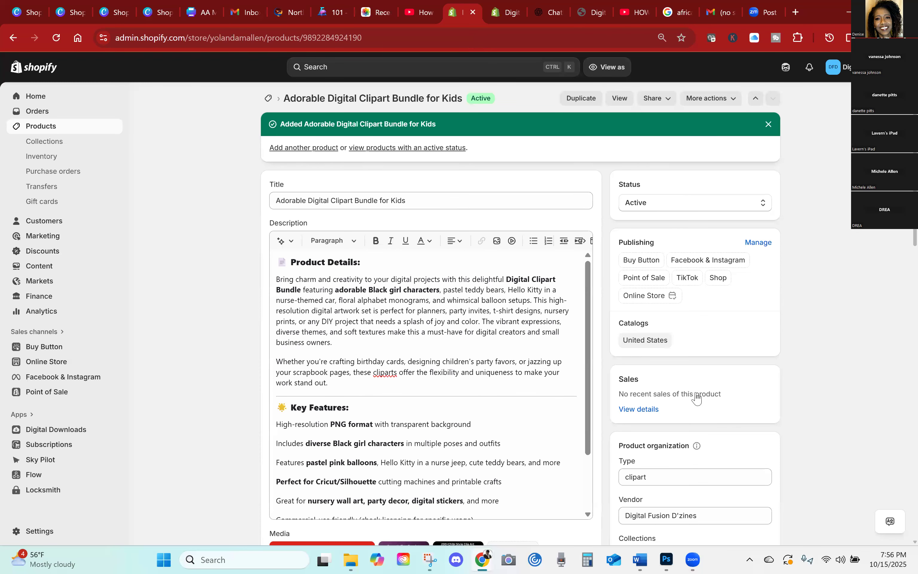
scroll(683, 395, "down", 5)
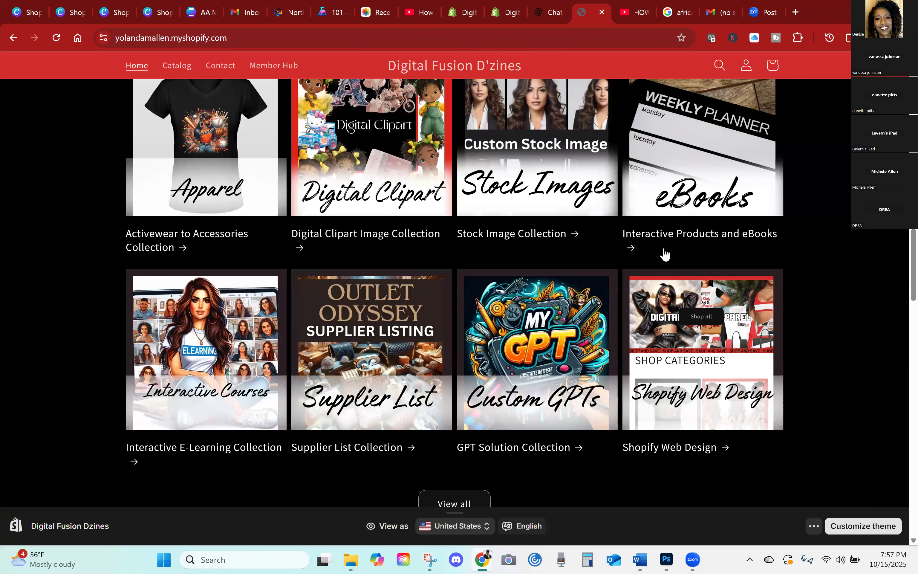
scroll(398, 419, "up", 5)
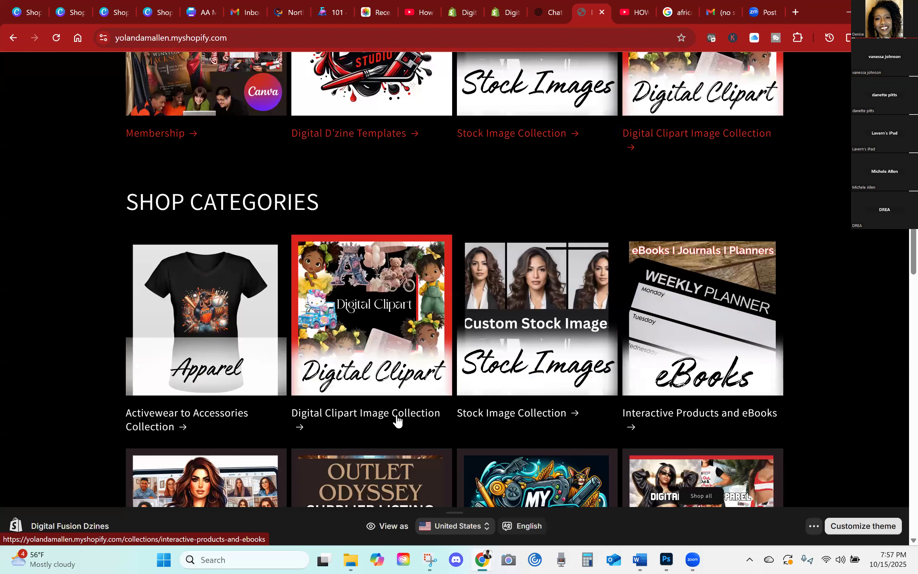
left_click(395, 416)
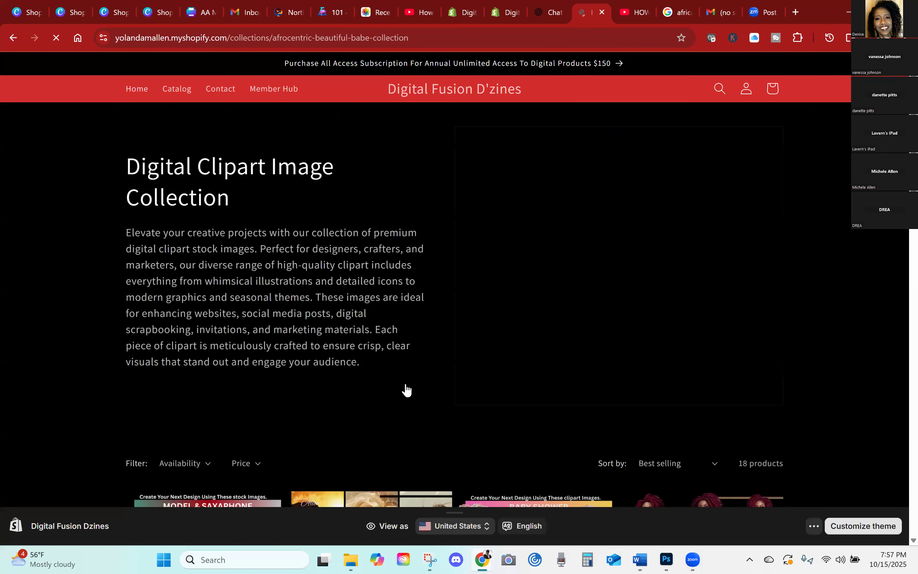
Find the Adorable Digital Clipart Bundle for Kids on page 2 of the Digital Clipart Image Collection and open its product page
scroll(405, 389, "down", 5)
scroll(576, 403, "down", 12)
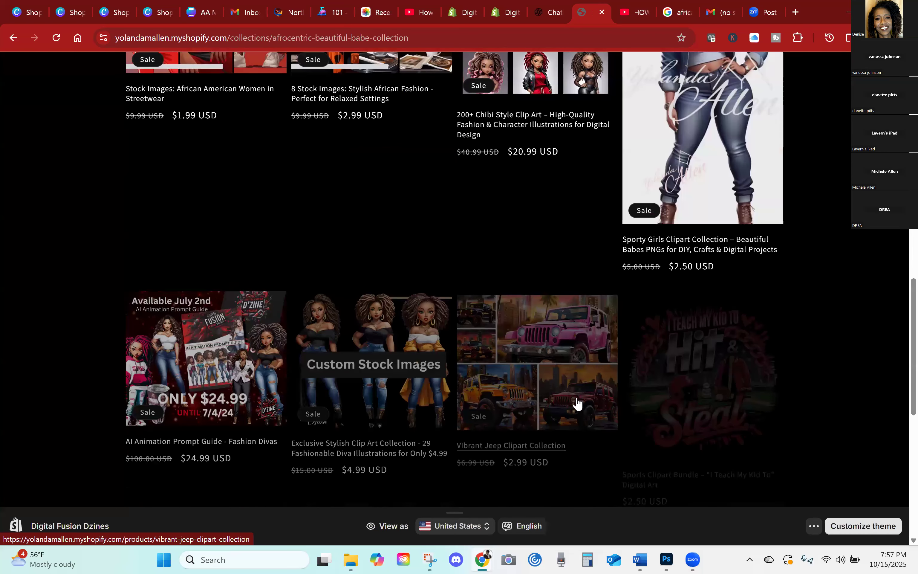
scroll(563, 413, "down", 5)
scroll(458, 337, "down", 5)
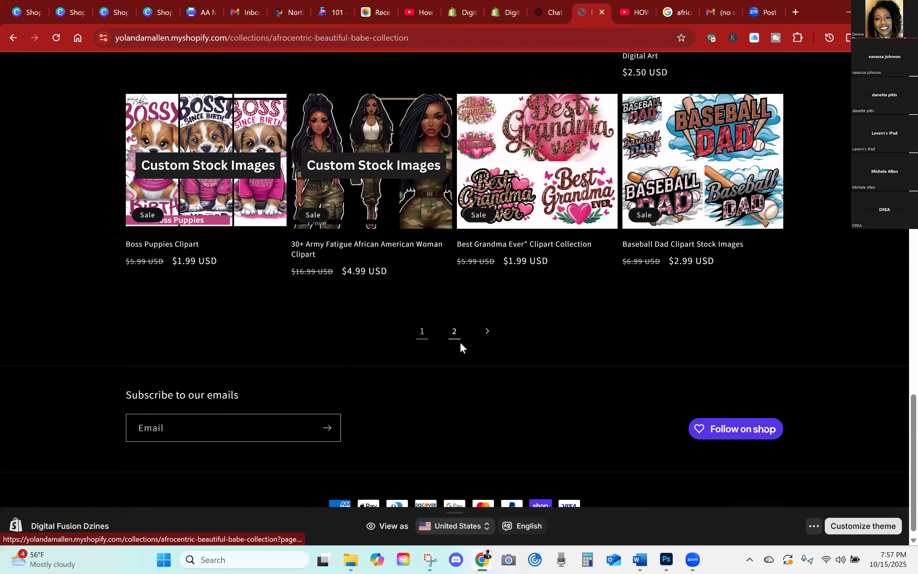
left_click(458, 332)
scroll(364, 252, "down", 5)
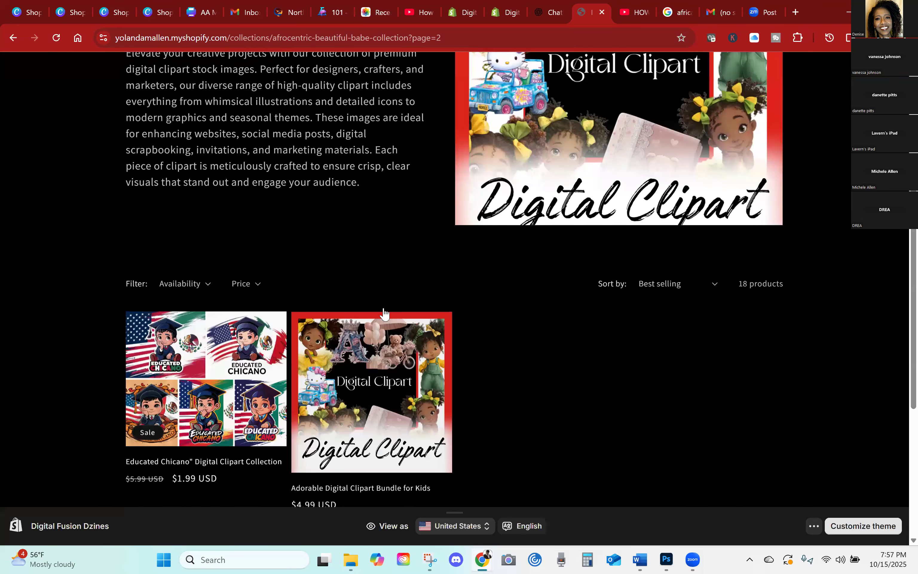
scroll(385, 315, "down", 4)
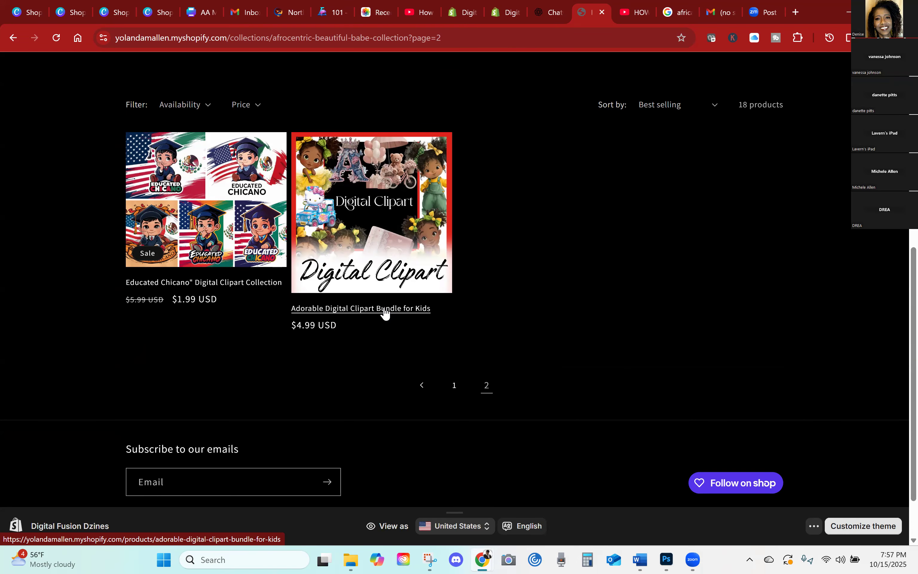
left_click(384, 311)
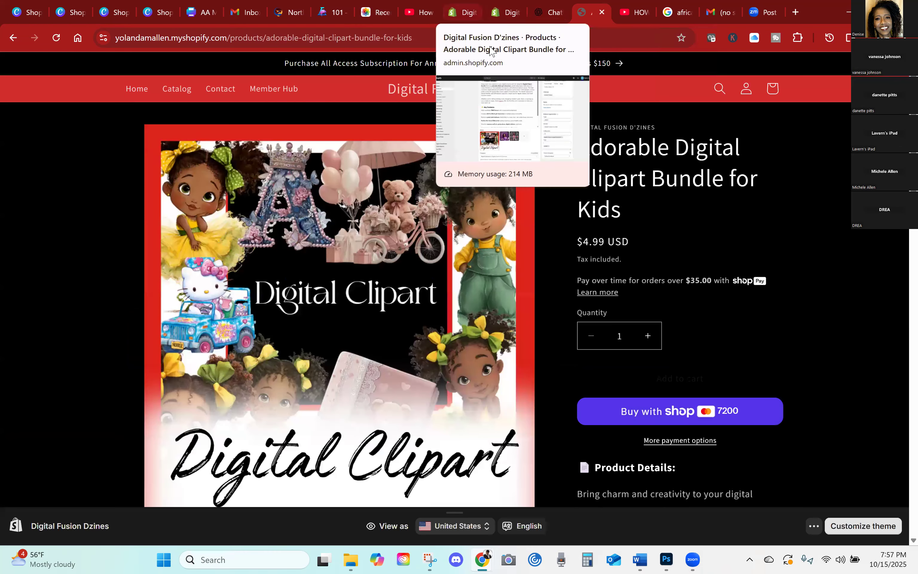
Compare the bundle's admin entry with its storefront page, reviewing the images, product details, key features and suggested products
left_click(462, 12)
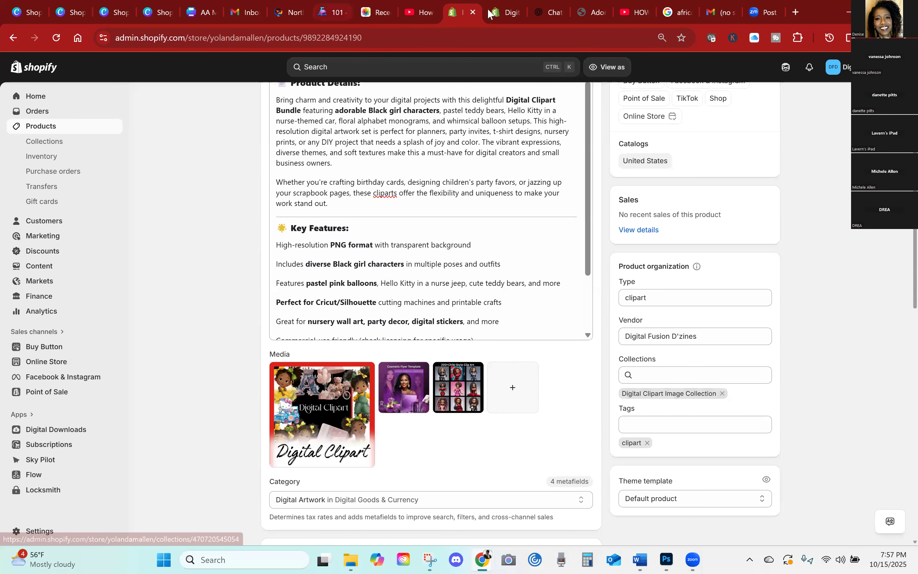
left_click(588, 12)
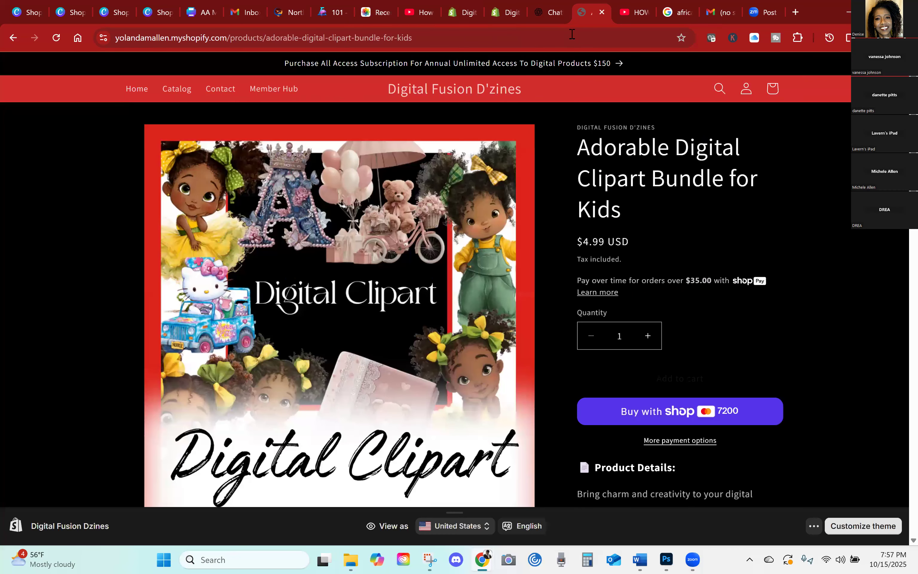
scroll(436, 420, "down", 4)
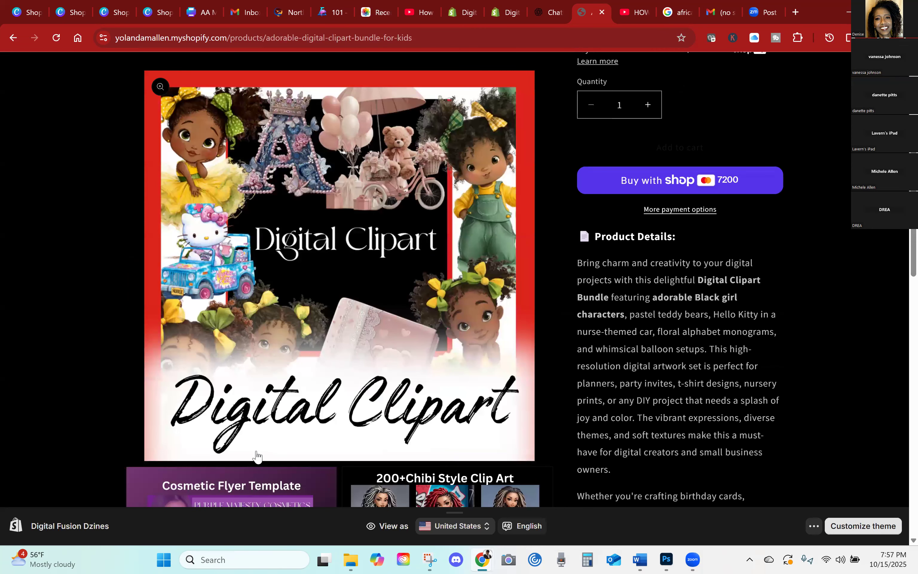
scroll(256, 455, "down", 9)
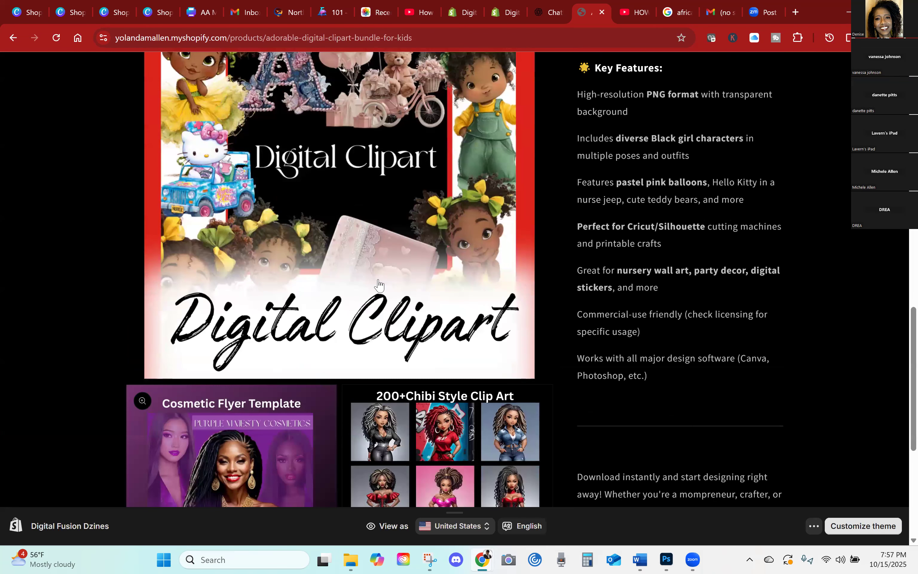
scroll(379, 285, "down", 8)
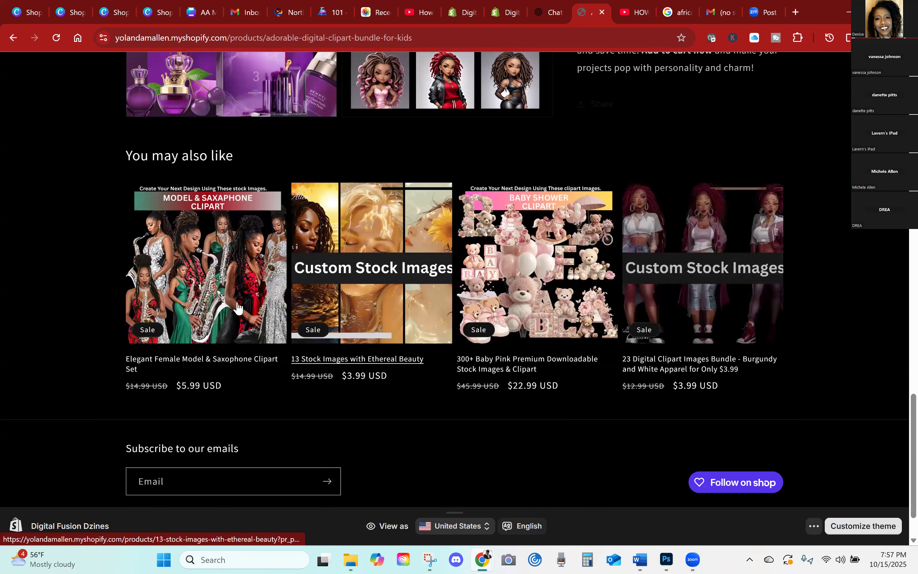
scroll(614, 354, "up", 8)
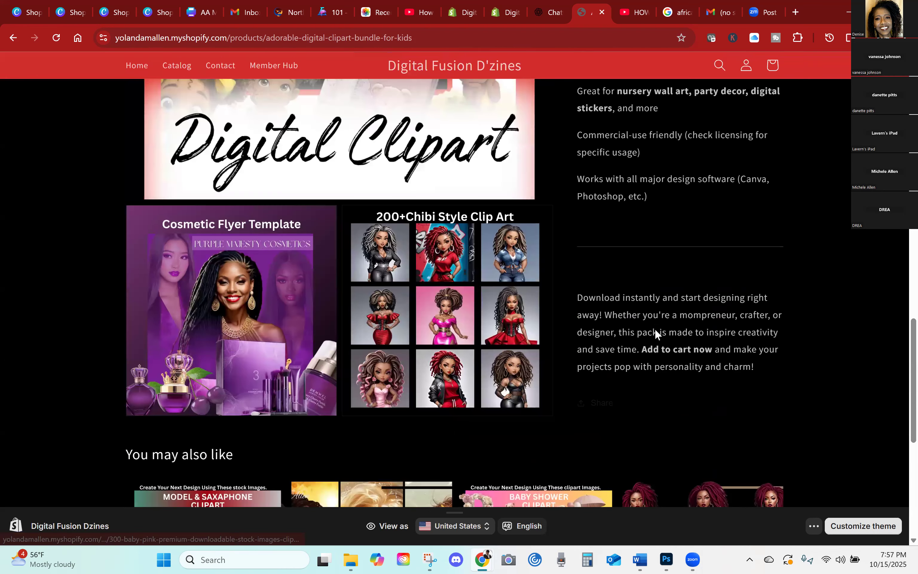
scroll(661, 336, "up", 5)
scroll(660, 336, "down", 1)
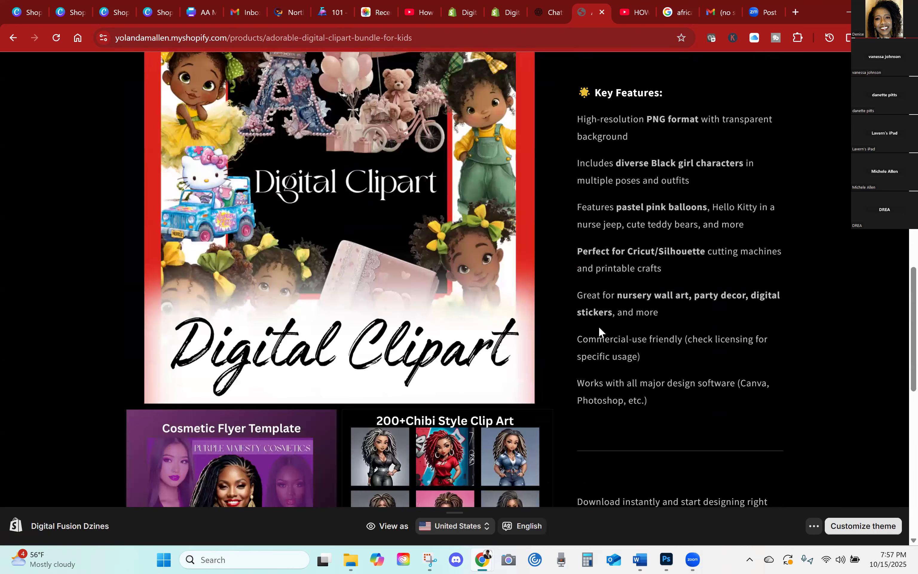
scroll(599, 332, "down", 5)
scroll(713, 322, "up", 6)
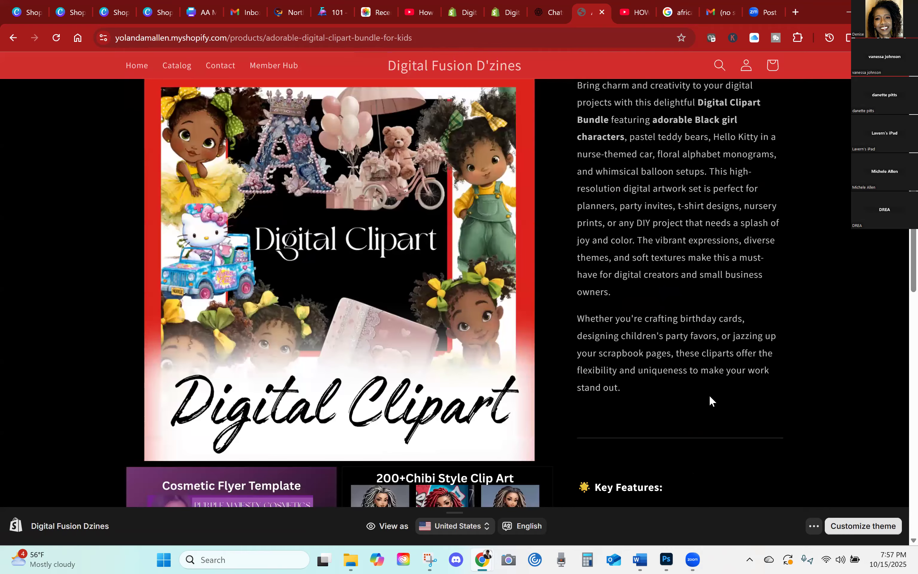
scroll(708, 394, "up", 8)
scroll(755, 416, "up", 2)
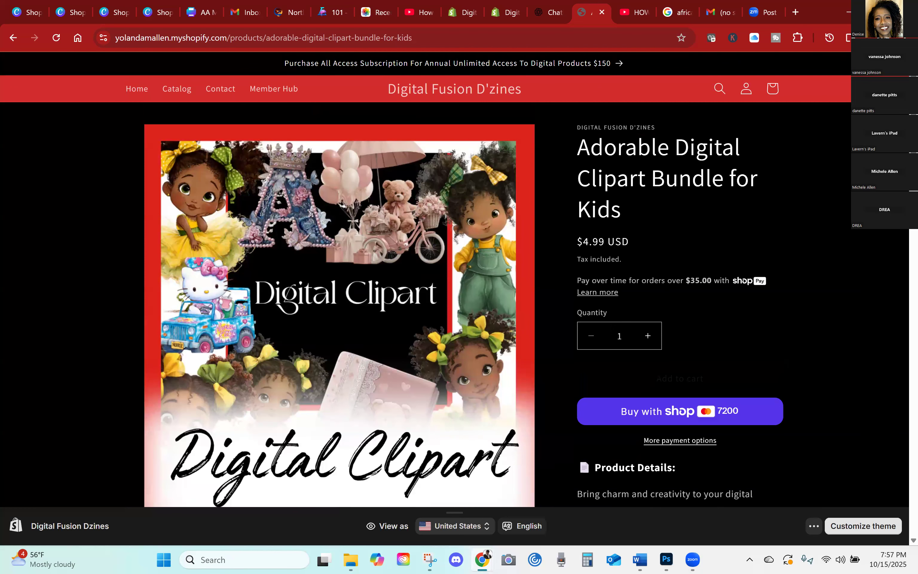
Return to the storefront home page, and recheck the clipart bundle's title and full description in the Shopify admin
left_click(135, 90)
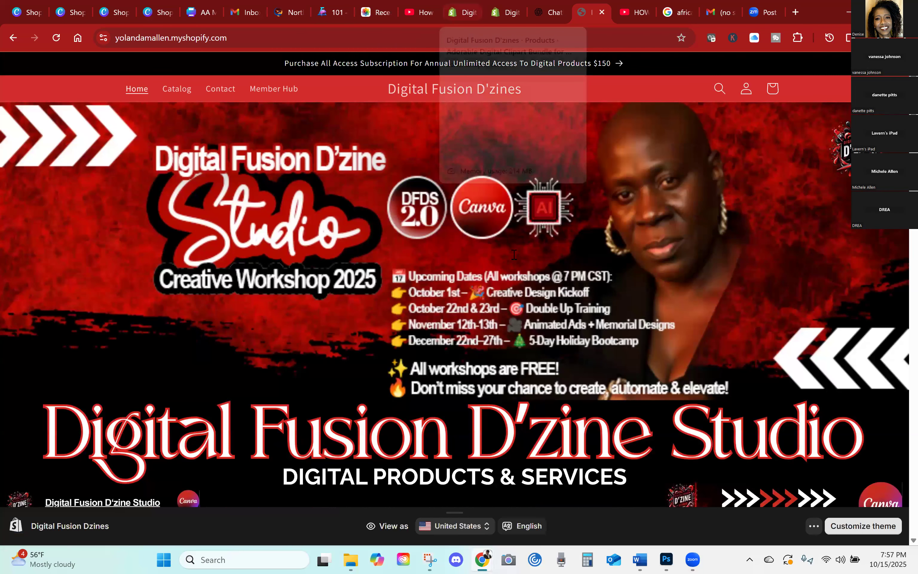
left_click(463, 13)
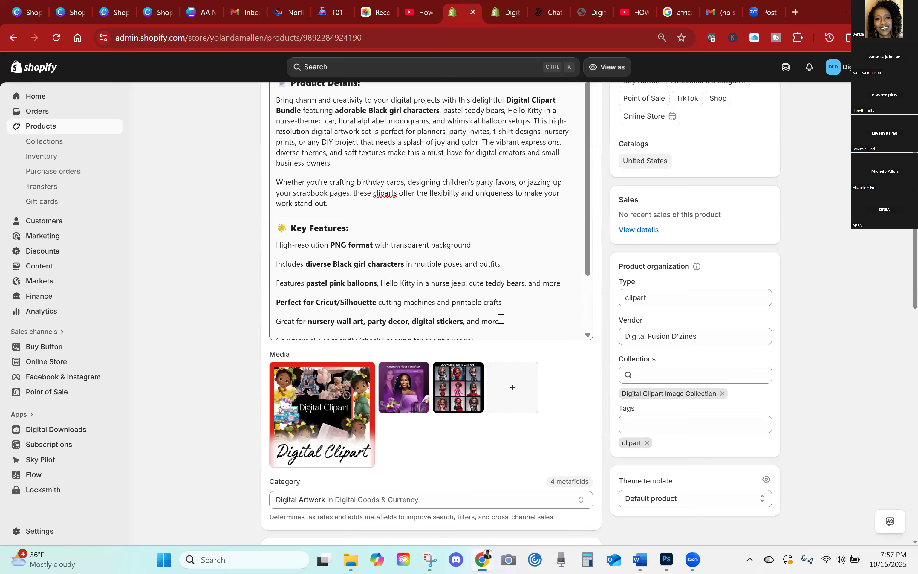
scroll(500, 323, "up", 5)
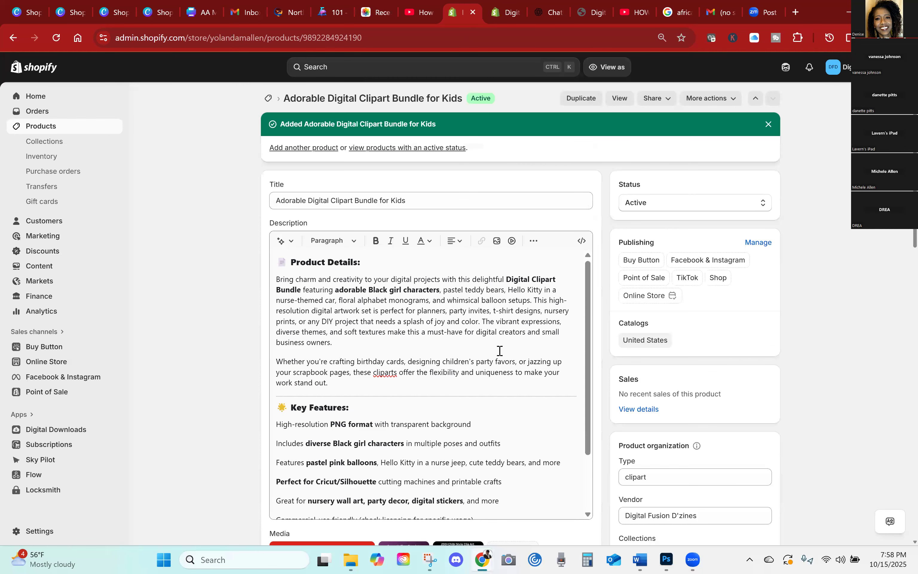
scroll(379, 379, "down", 2)
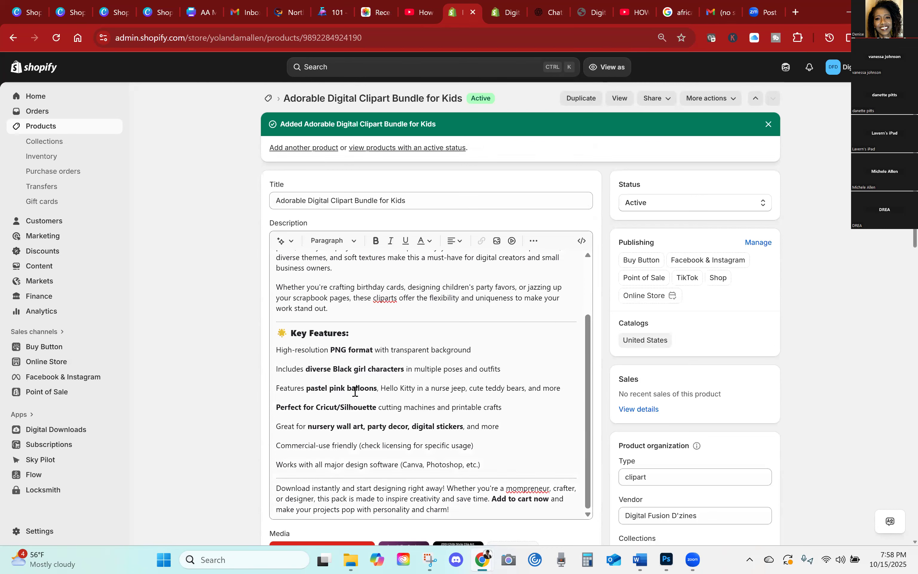
Open the Digital Downloads app in the Shopify admin to show its product list
left_click(54, 432)
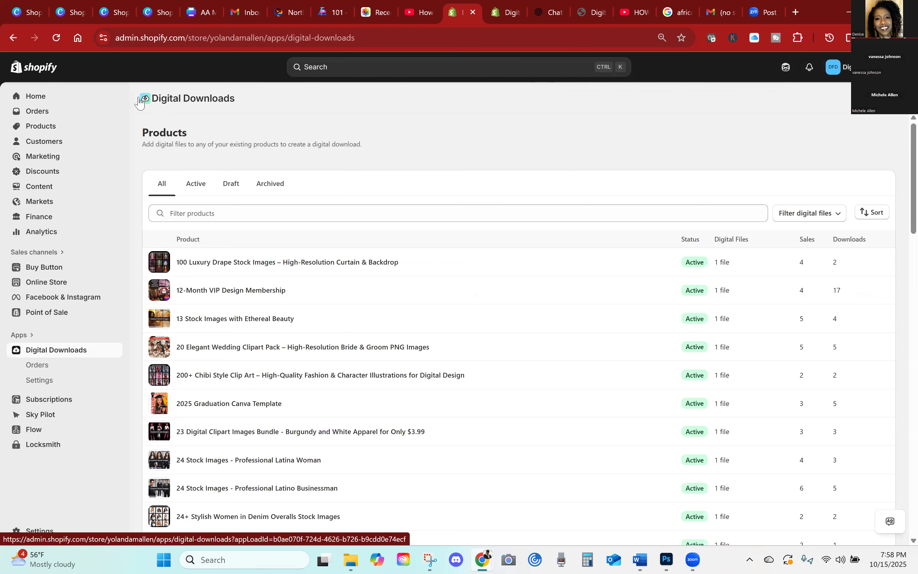
left_click_drag(138, 100, 191, 101)
left_click(186, 101)
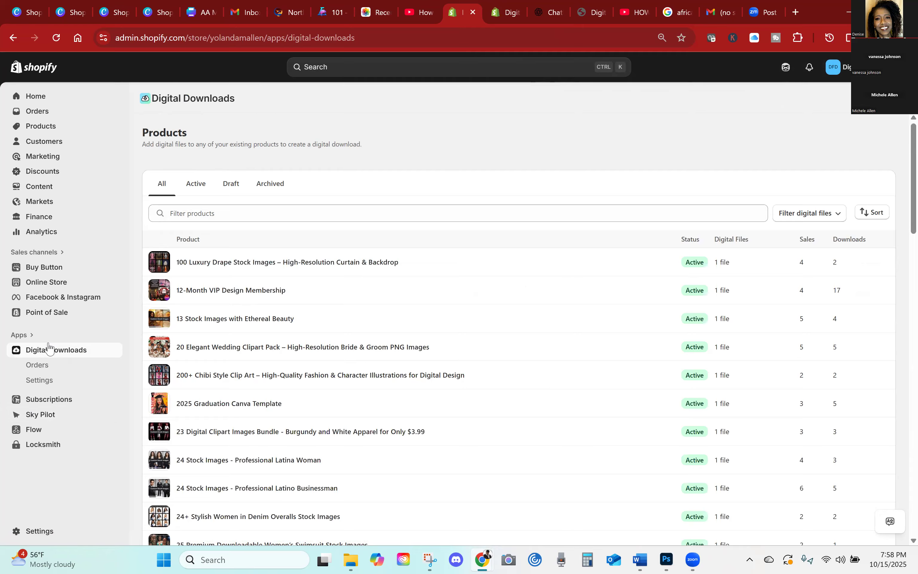
left_click(47, 352)
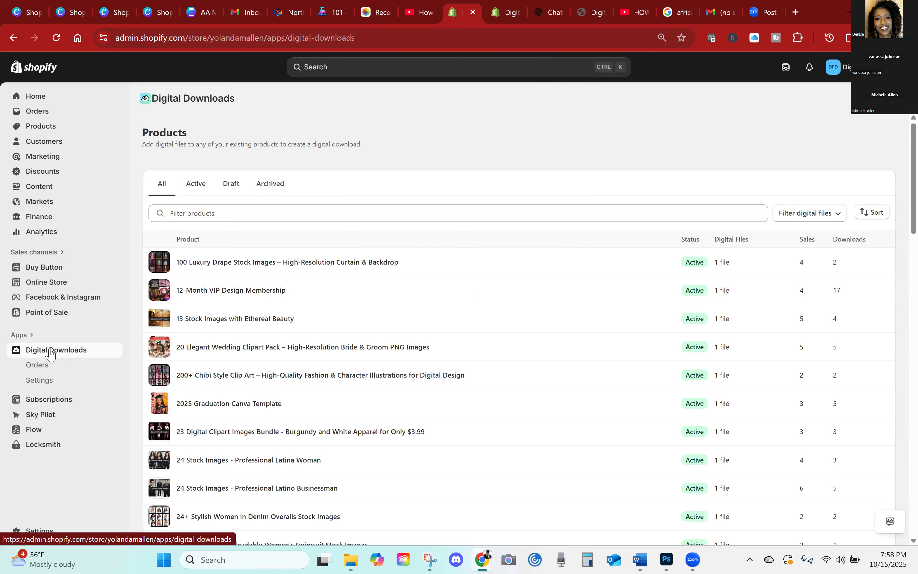
Review the list of apps installed in the store and reopen Digital Downloads from it
left_click(24, 337)
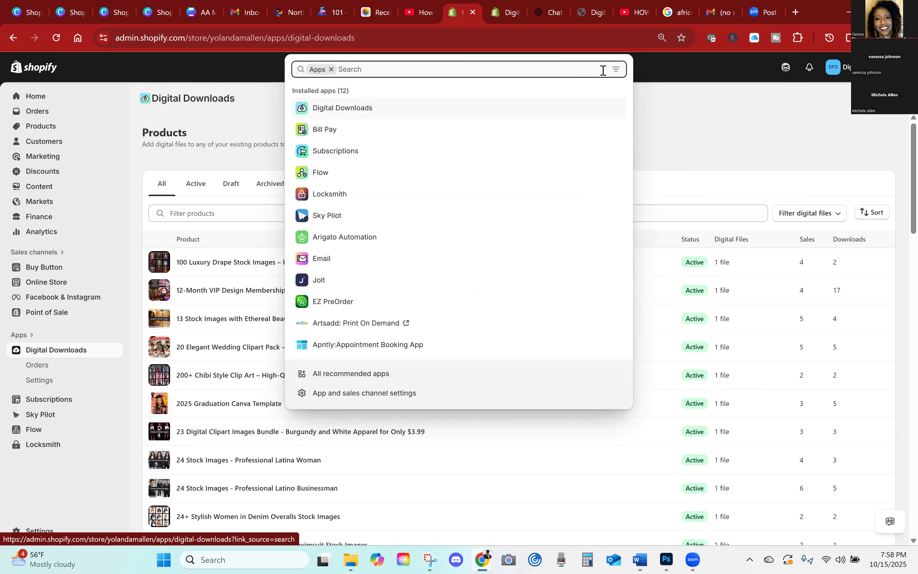
left_click(715, 137)
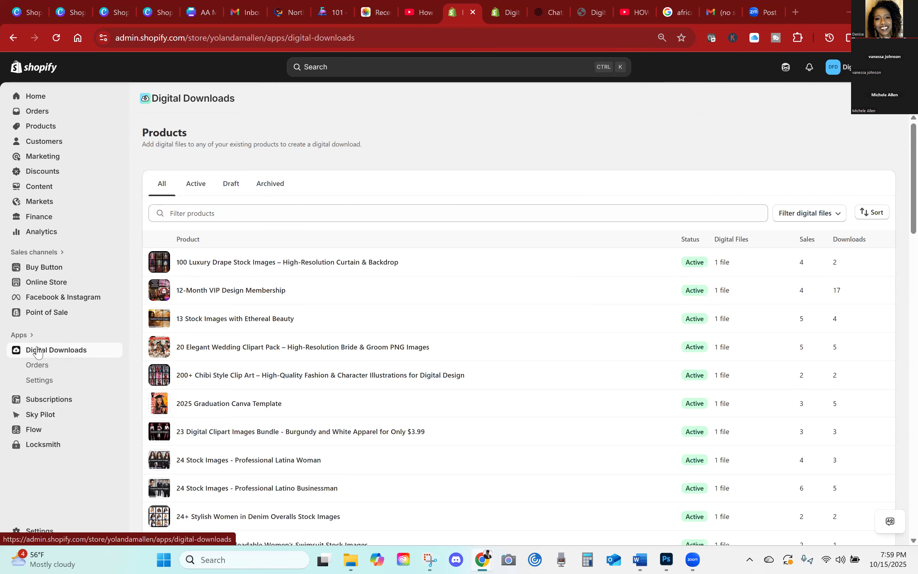
left_click(26, 335)
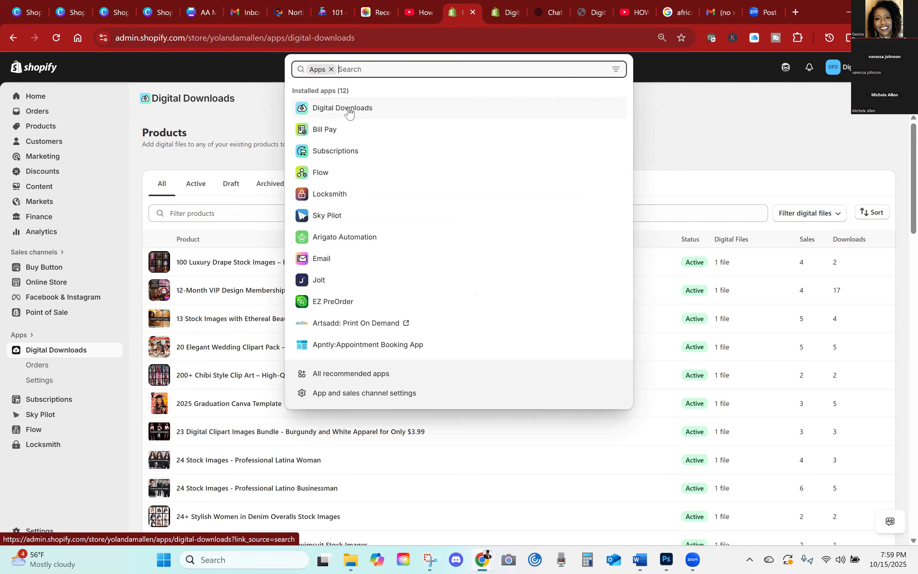
left_click(347, 118)
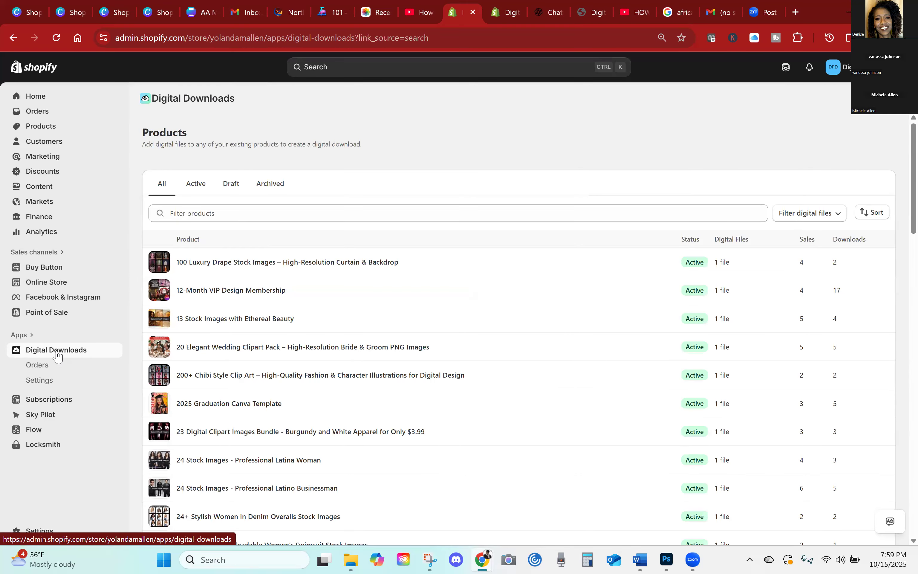
left_click(23, 335)
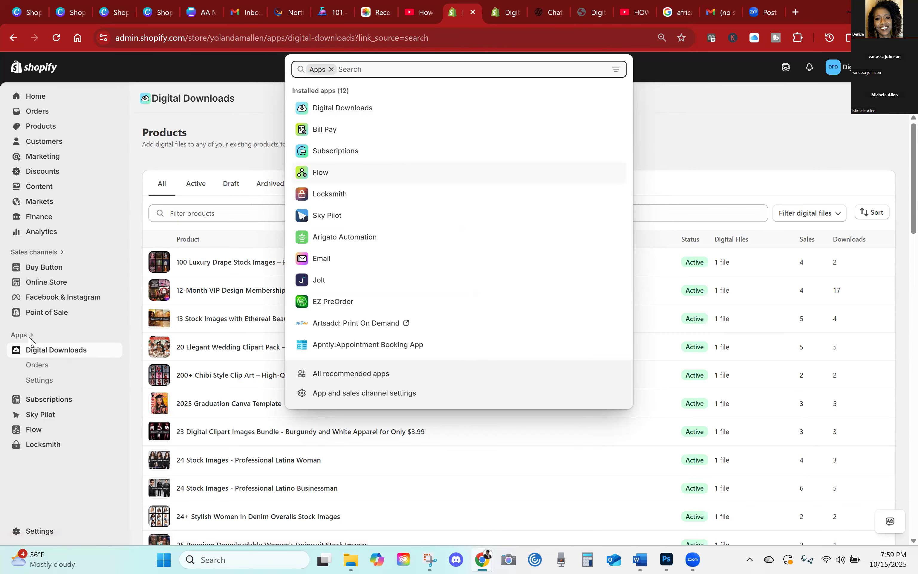
left_click(71, 352)
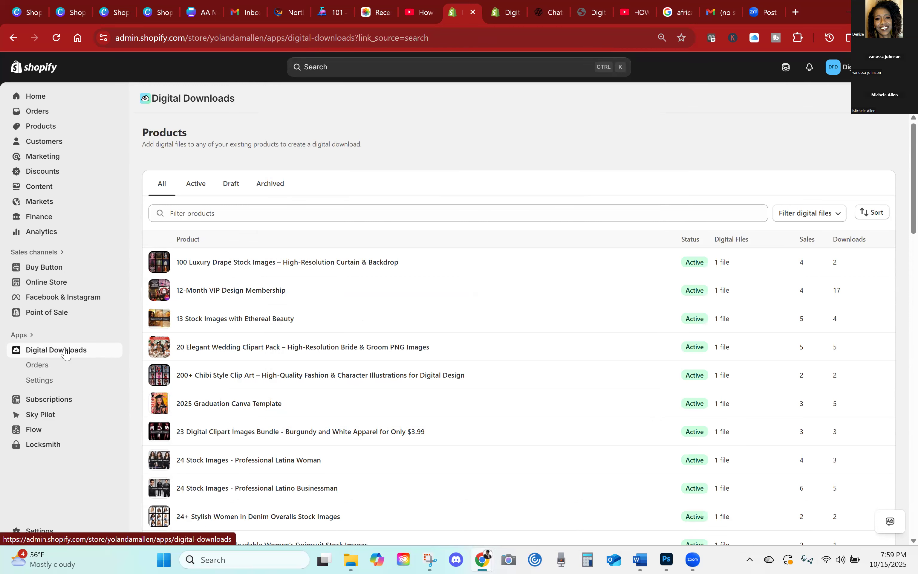
right_click(67, 352)
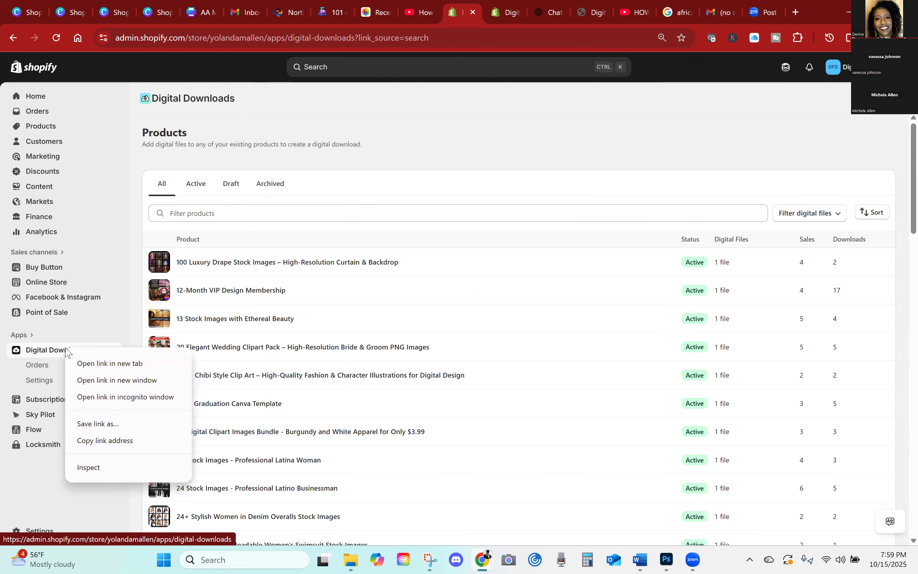
left_click(38, 494)
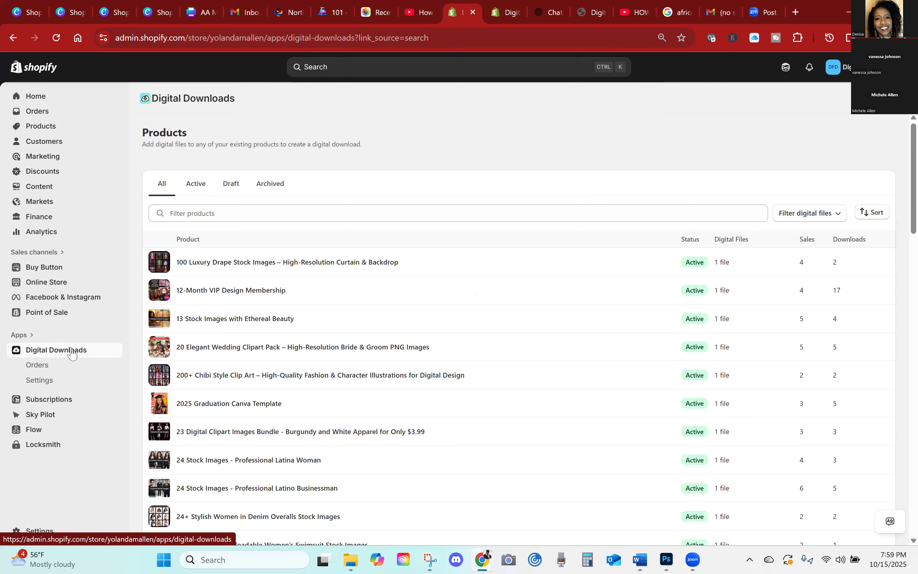
left_click(189, 221)
left_click(60, 350)
Filter the products to those with no digital file and open the digital files page for the Adorable Digital Clipart Bundle for Kids
left_click(315, 214)
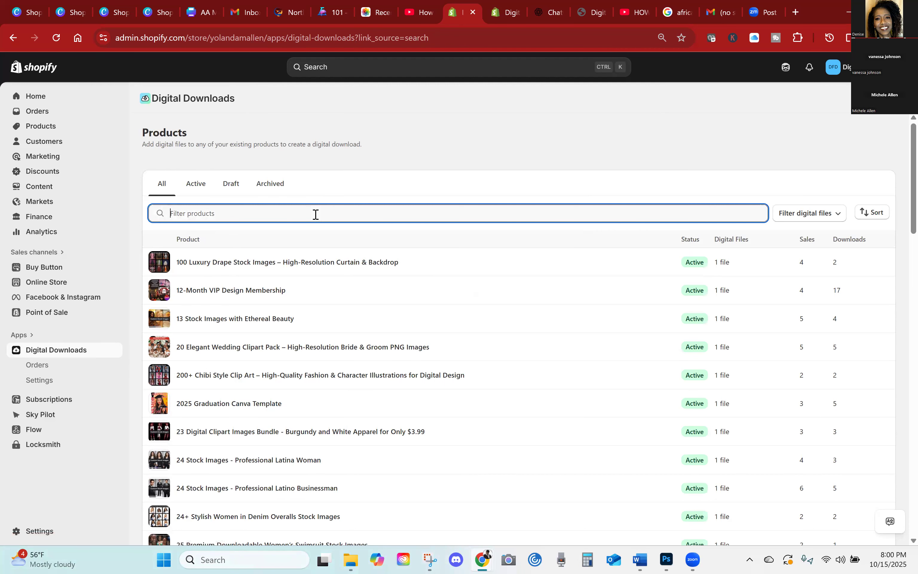
left_click(850, 213)
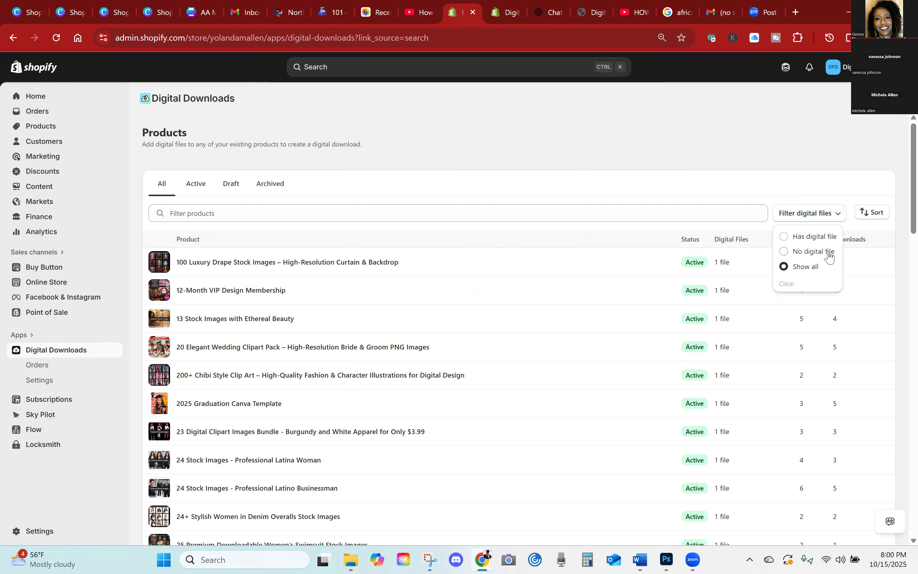
left_click(829, 254)
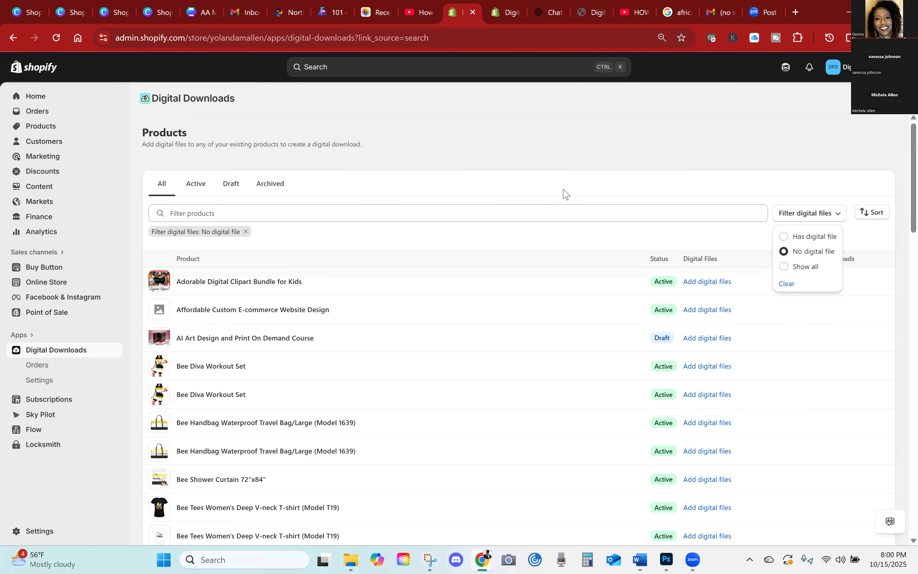
left_click(659, 274)
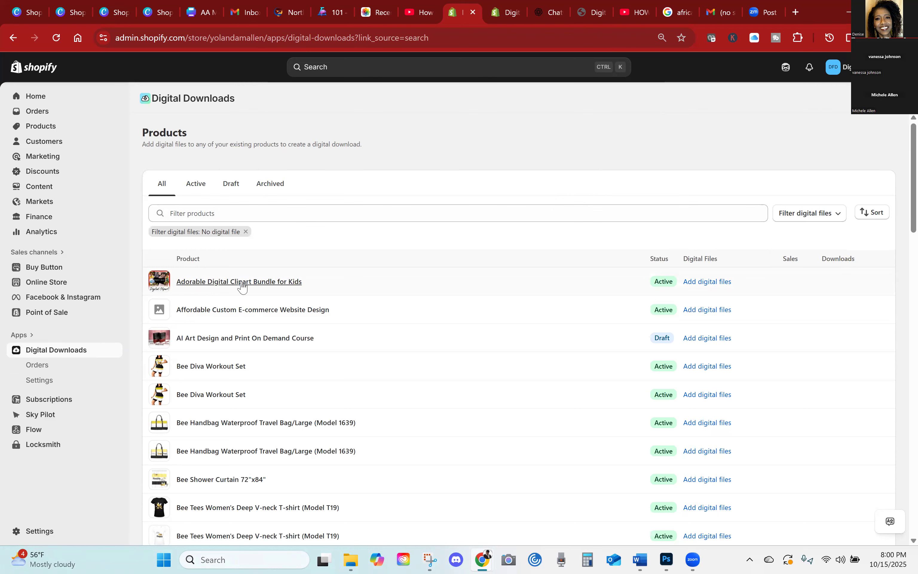
left_click(711, 286)
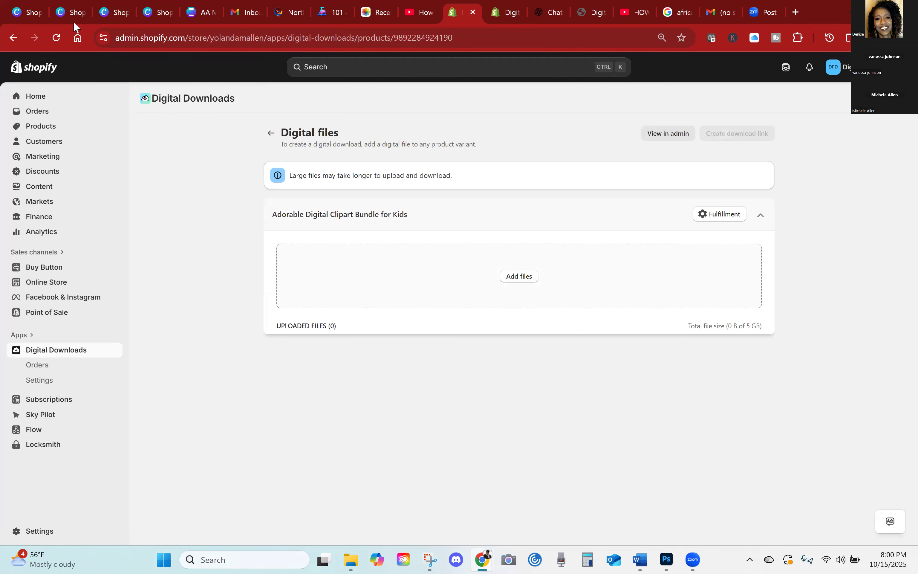
Switch to Canva, expand the list of all project folders, and open the Product Downloads folder
left_click(30, 18)
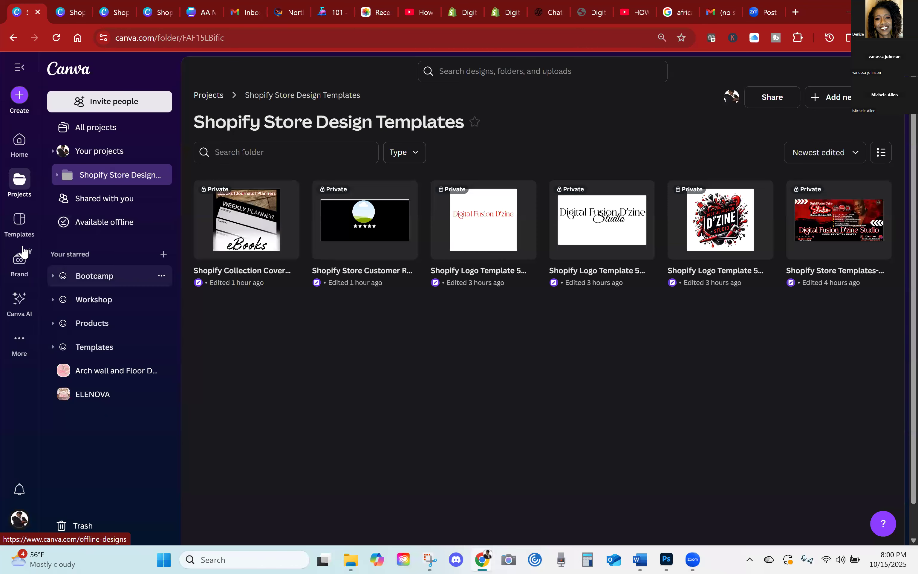
left_click(17, 192)
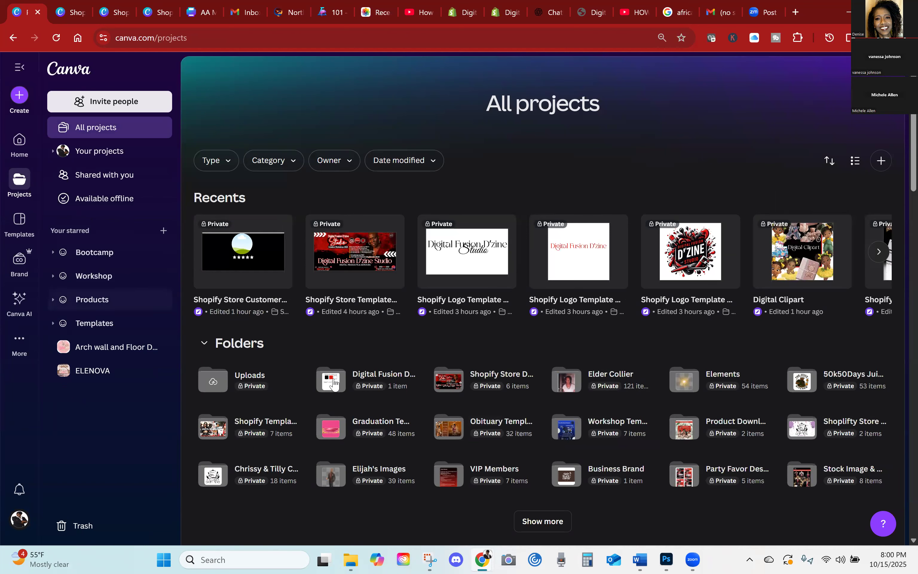
scroll(720, 391, "down", 3)
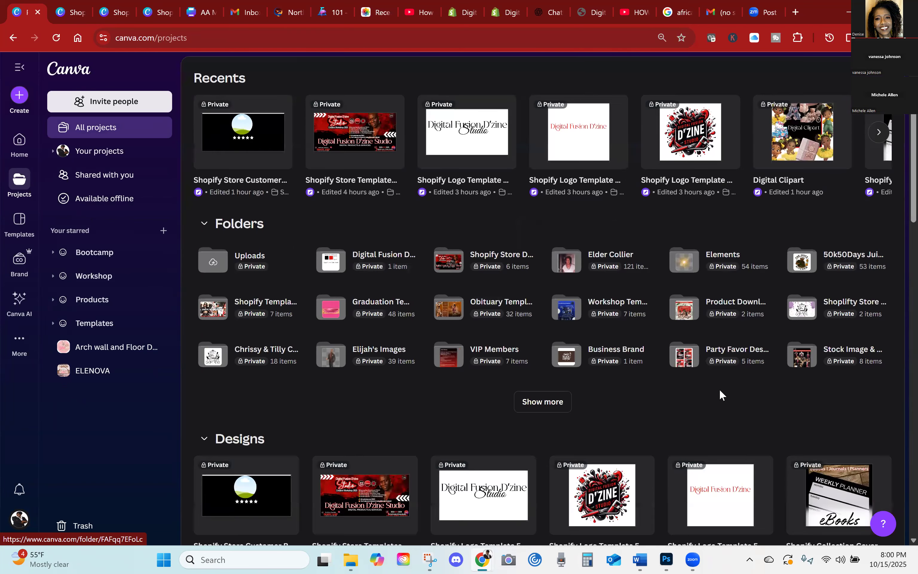
left_click(543, 401)
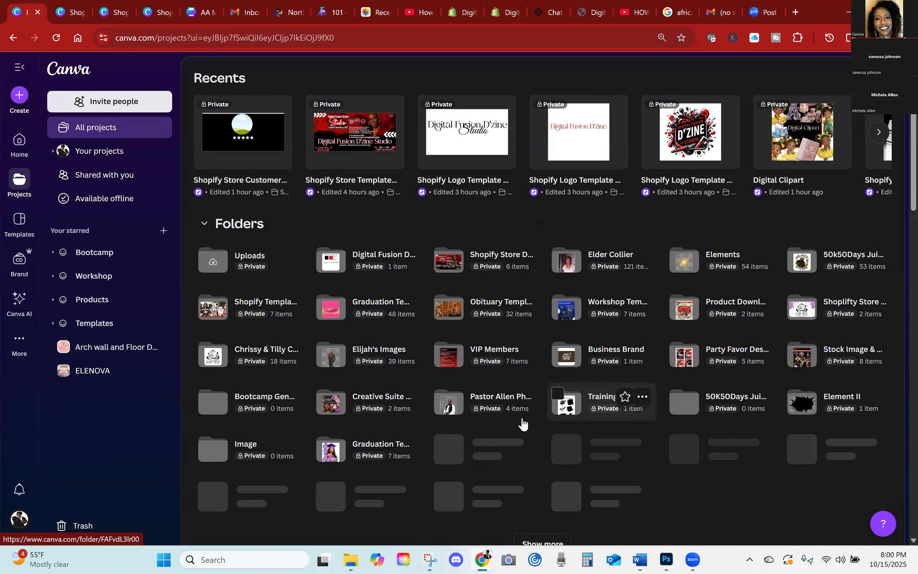
scroll(569, 395, "down", 5)
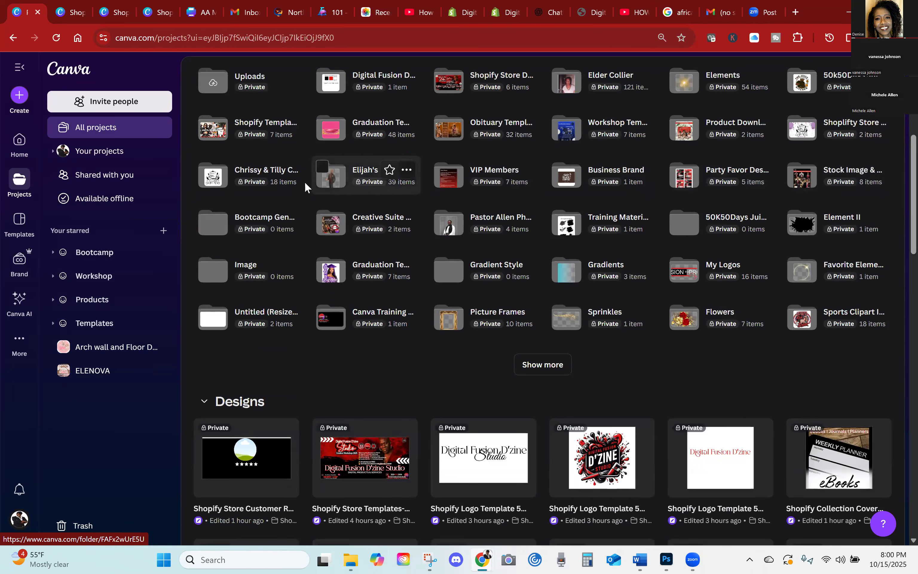
scroll(270, 170, "up", 2)
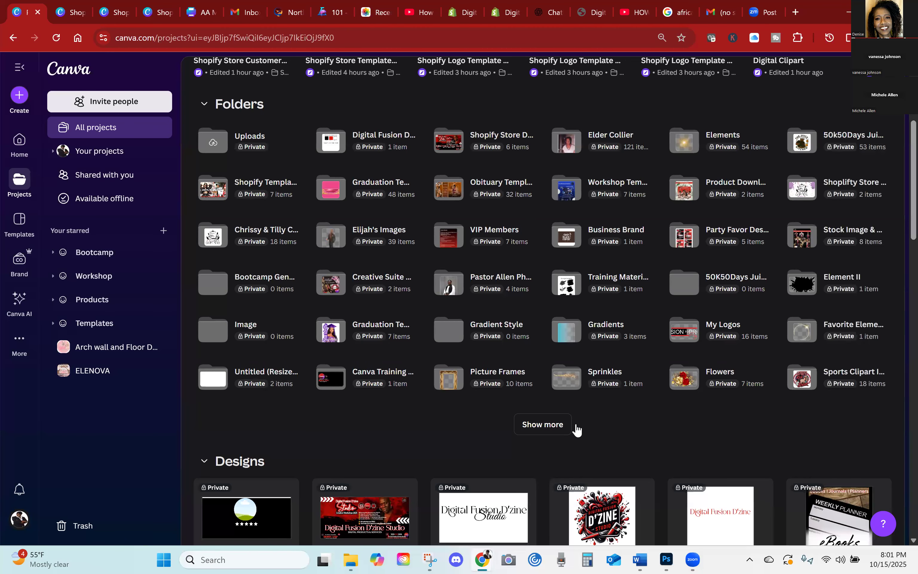
scroll(423, 268, "up", 6)
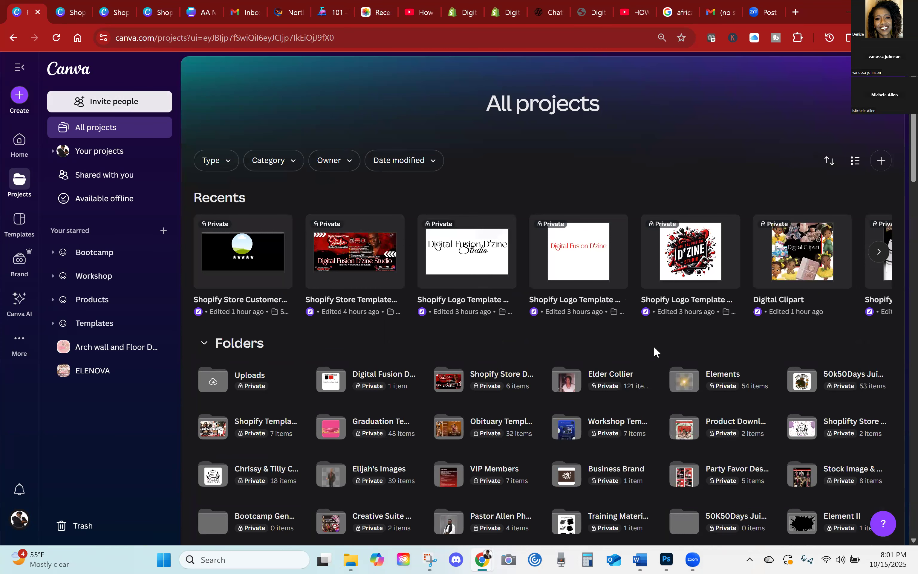
scroll(649, 356, "down", 2)
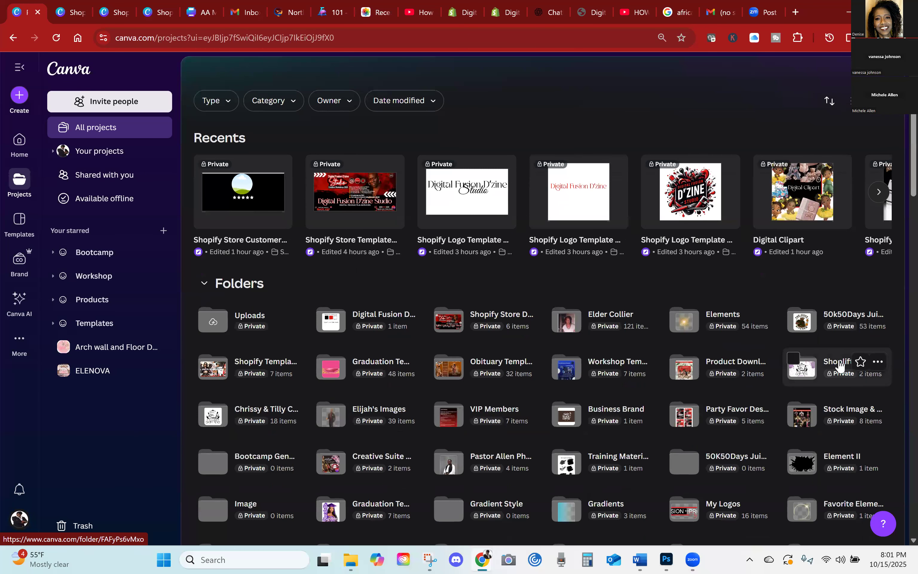
left_click(731, 366)
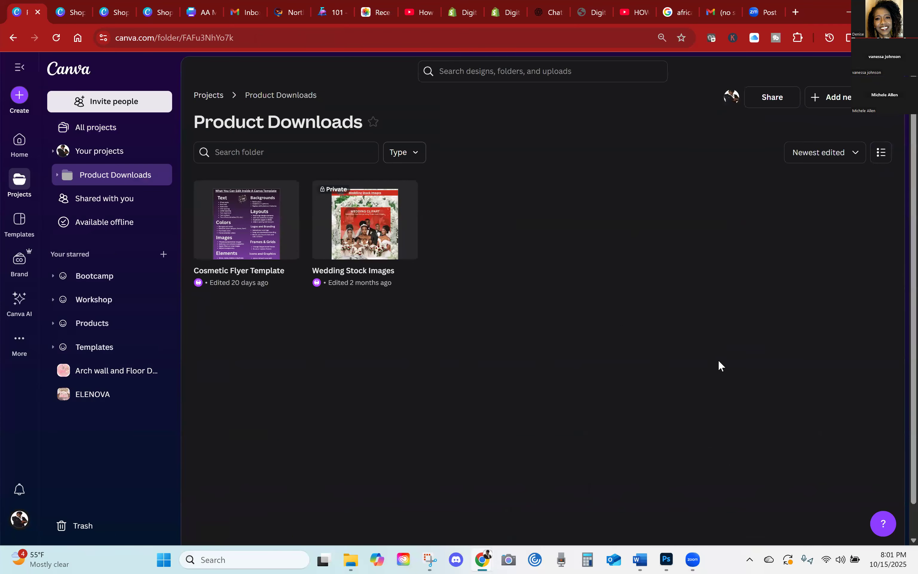
Open the Cosmetic Flyer Template design and look through its pages
left_click(236, 232)
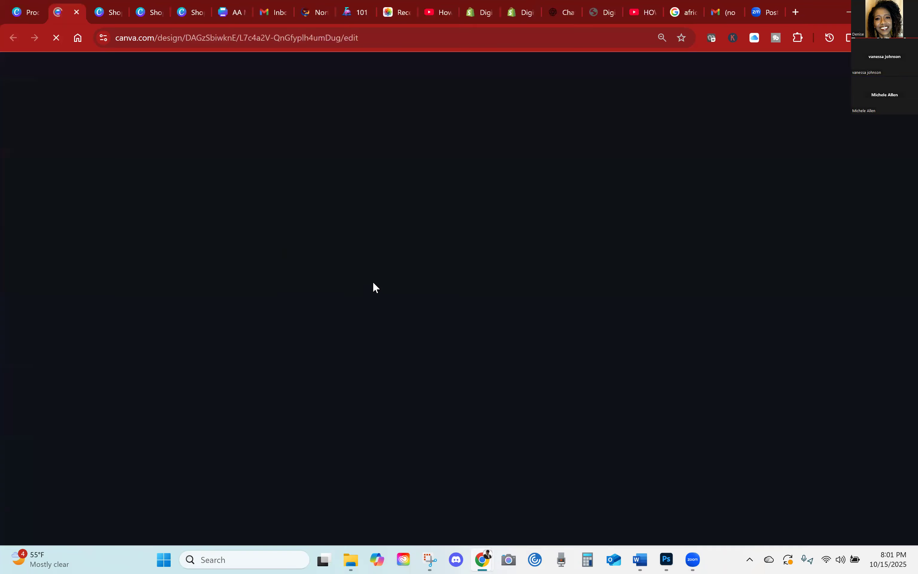
scroll(540, 328, "down", 3)
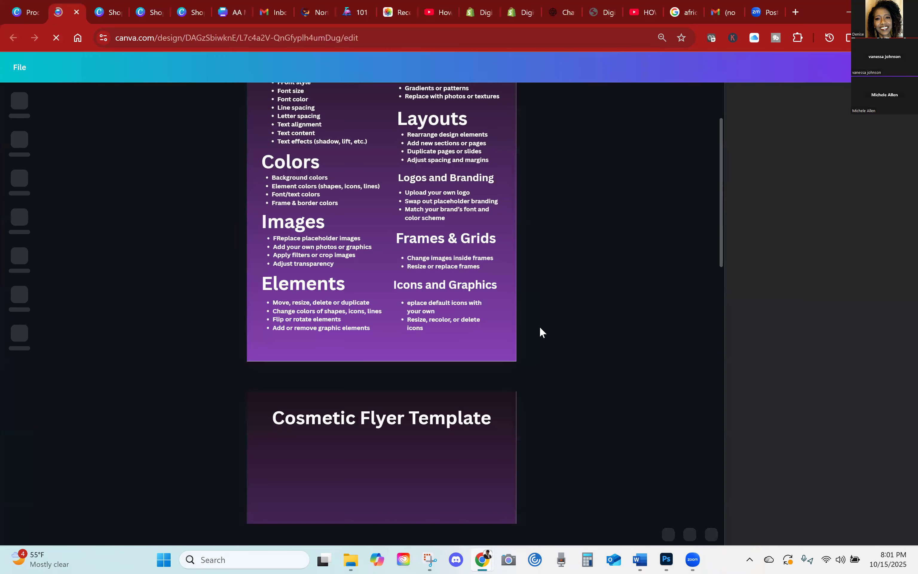
scroll(487, 342, "down", 15)
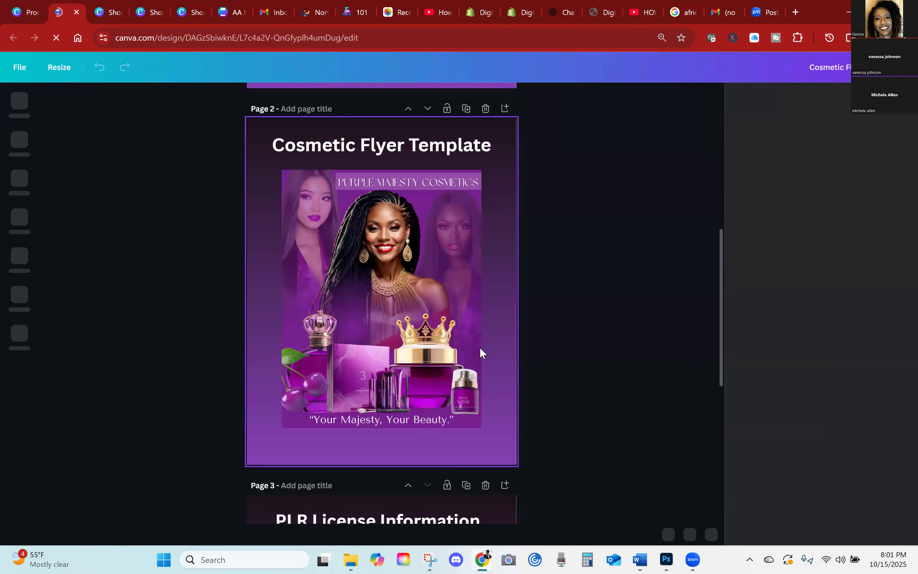
scroll(521, 326, "up", 15)
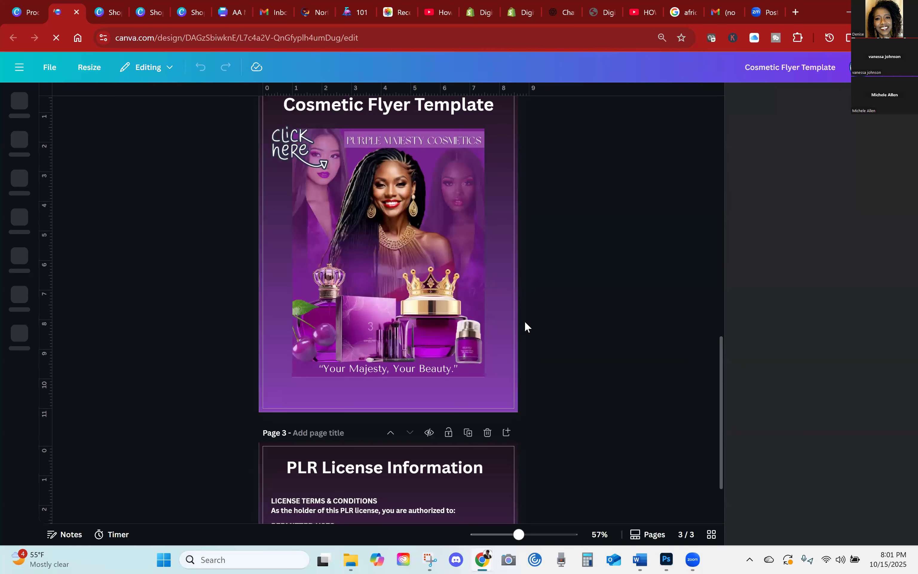
scroll(472, 347, "up", 3)
scroll(467, 348, "down", 4)
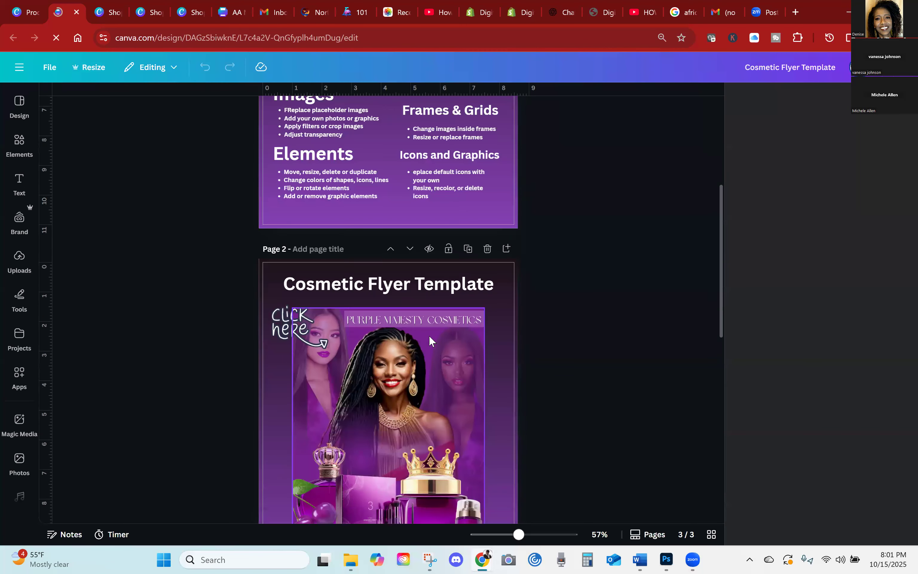
Examine the linked flyer image and Click Here graphic on page 2, along with the editing guide and PLR license pages
left_click(409, 319)
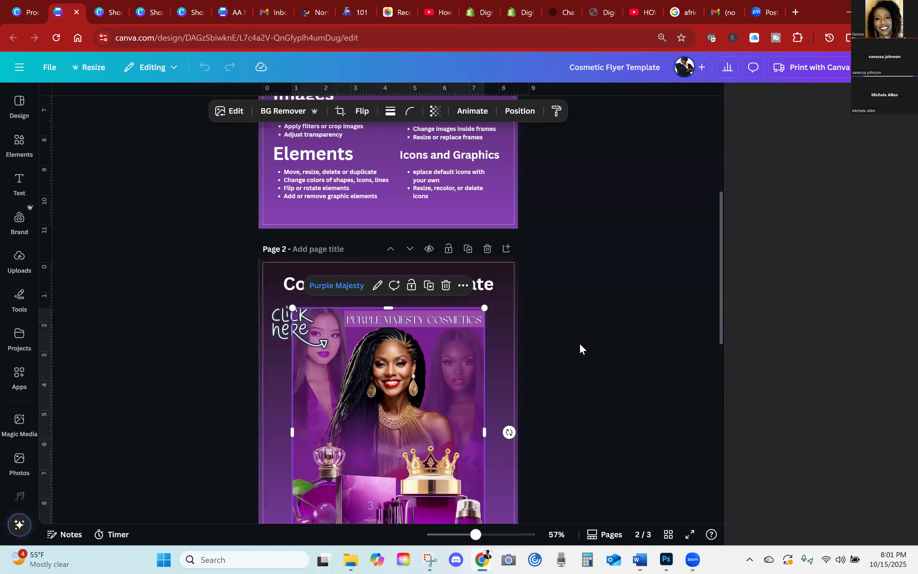
scroll(609, 351, "up", 4)
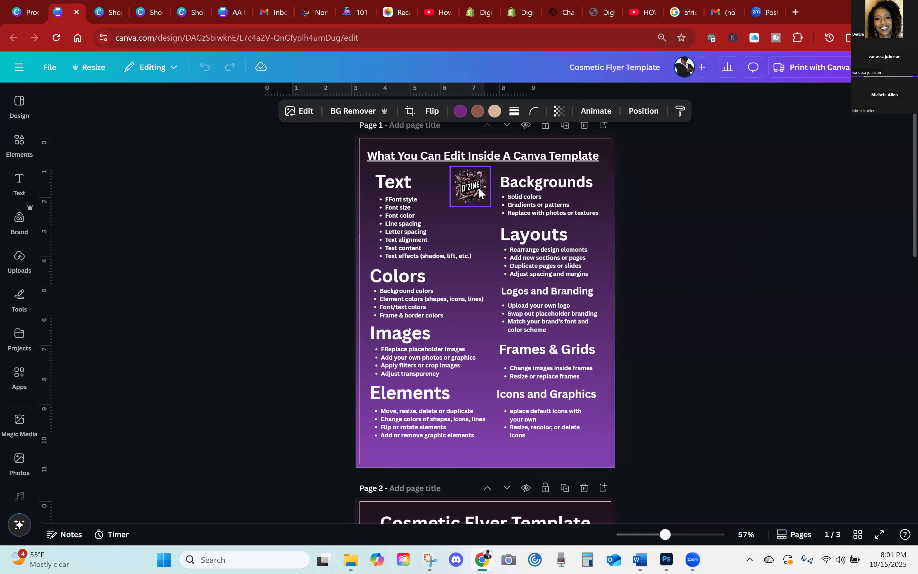
scroll(545, 364, "down", 5)
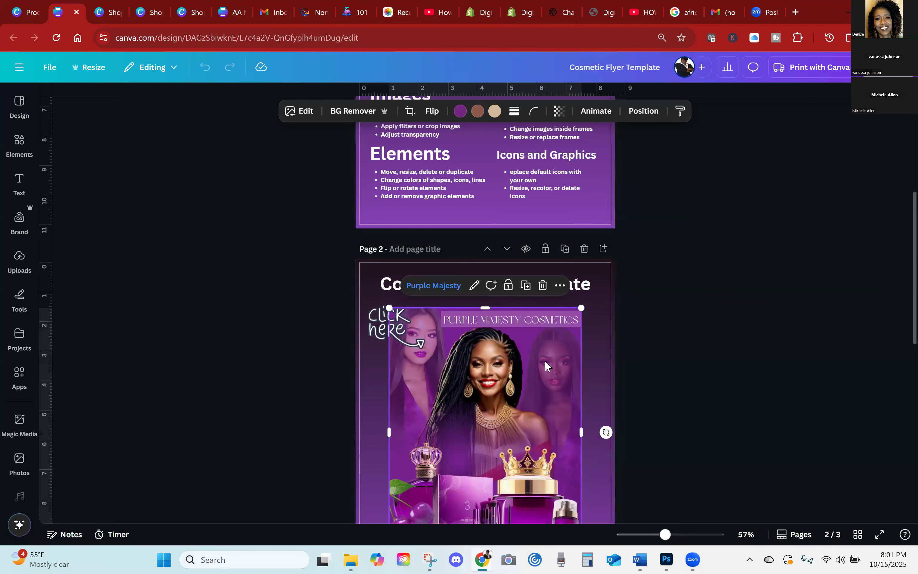
scroll(543, 326, "down", 2)
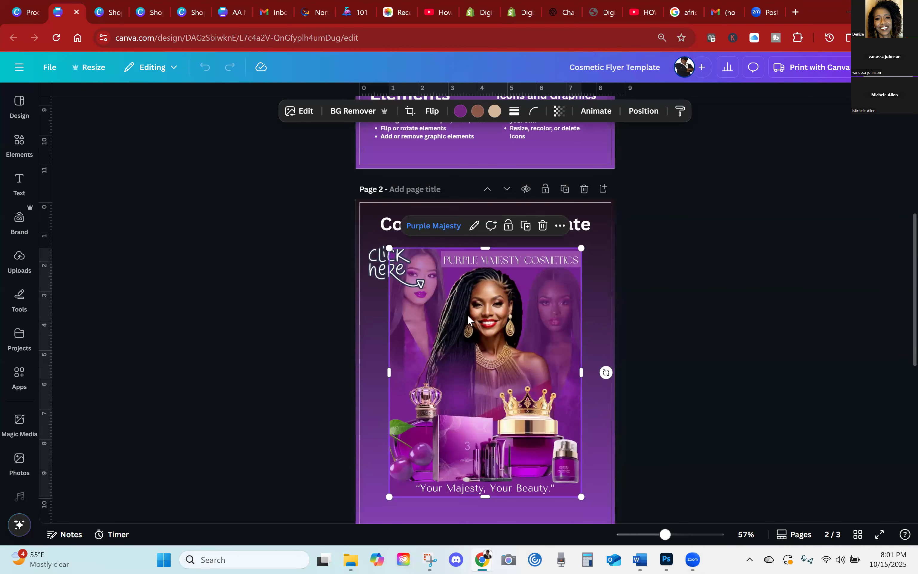
scroll(511, 331, "down", 6)
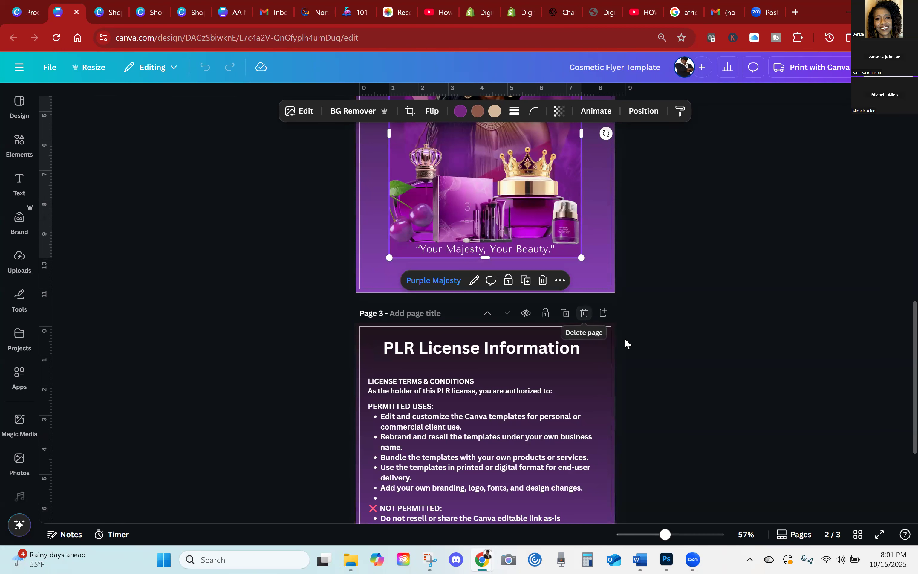
scroll(511, 328, "up", 6)
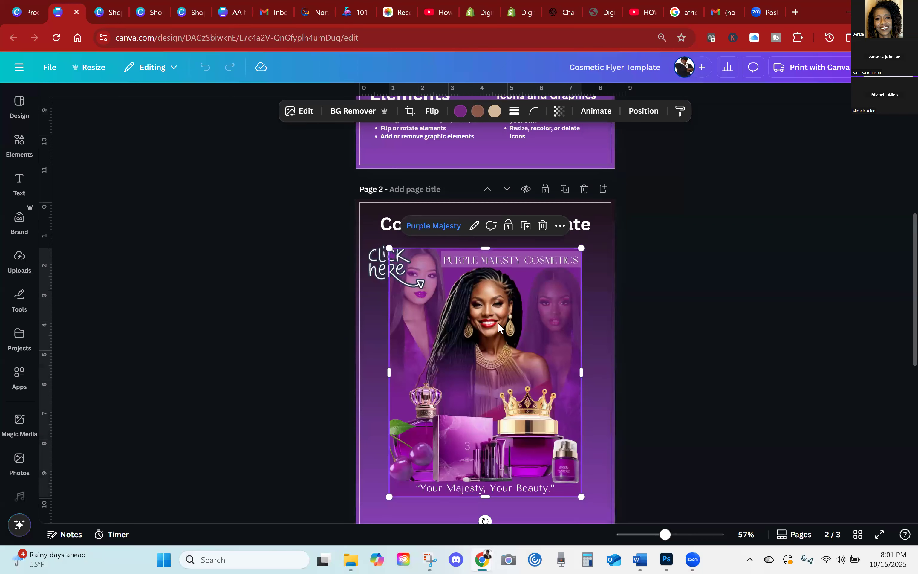
left_click(378, 266)
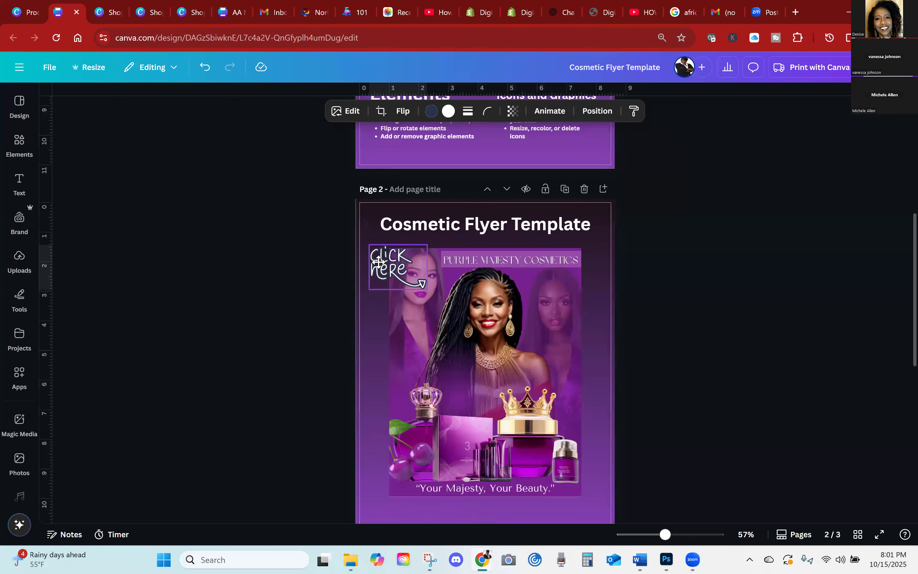
left_click(520, 320)
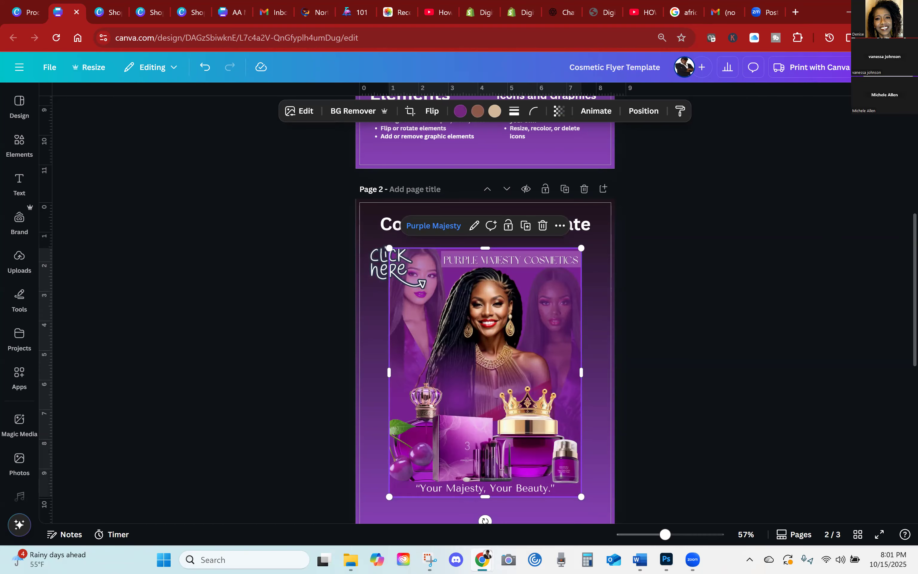
Create a public template link for the Cosmetic Flyer Template design and copy it
left_click(885, 67)
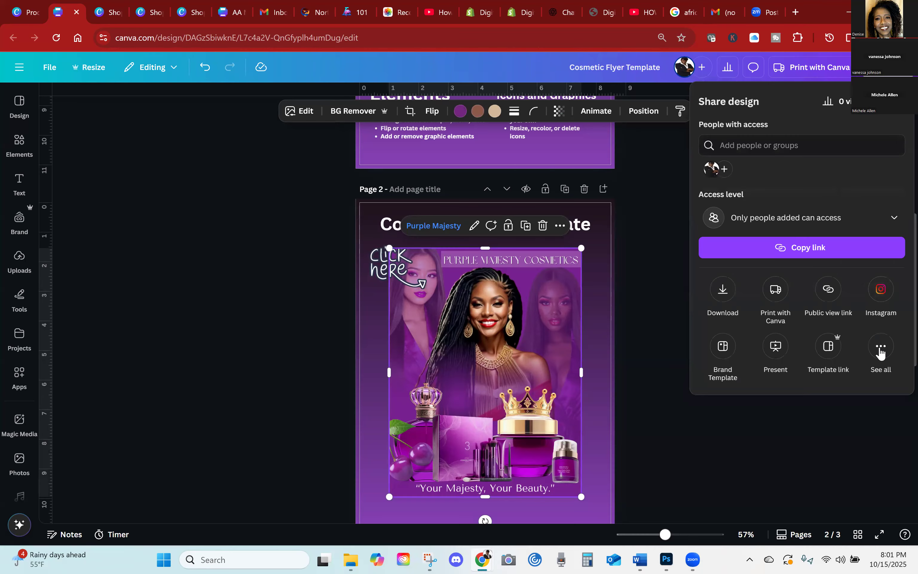
left_click(881, 347)
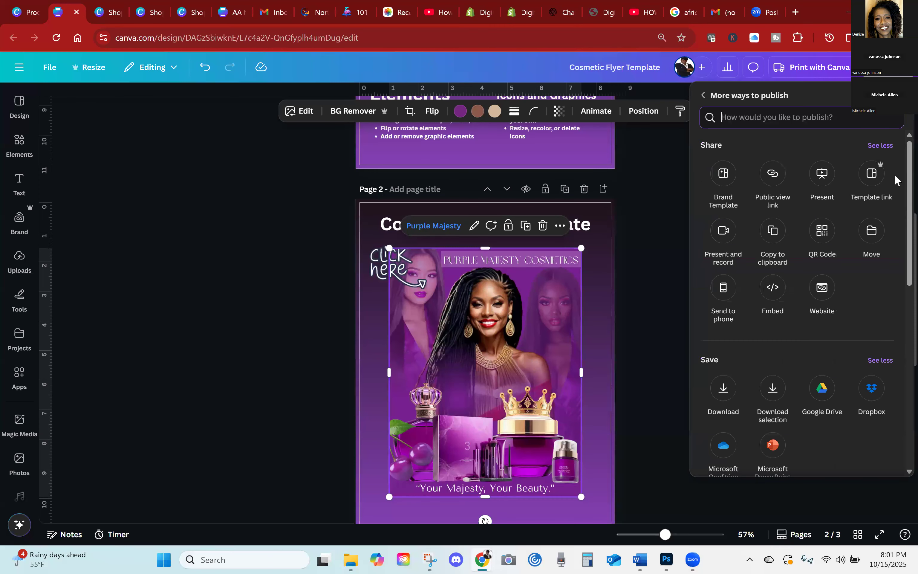
left_click(872, 179)
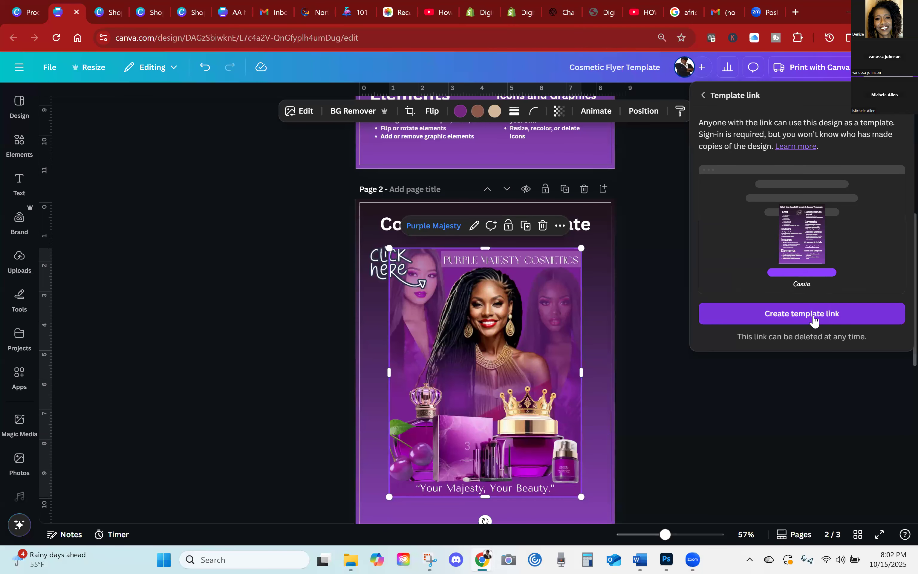
left_click(813, 317)
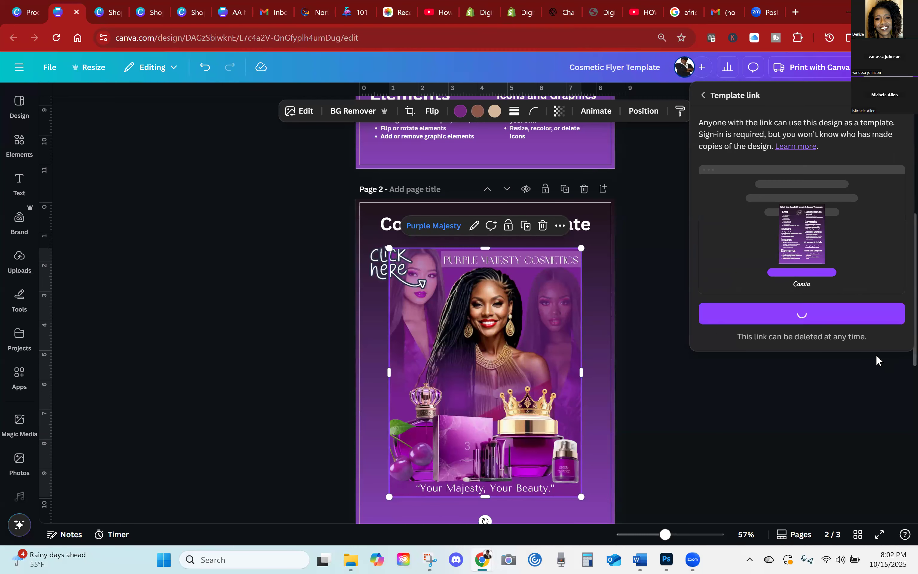
left_click(887, 308)
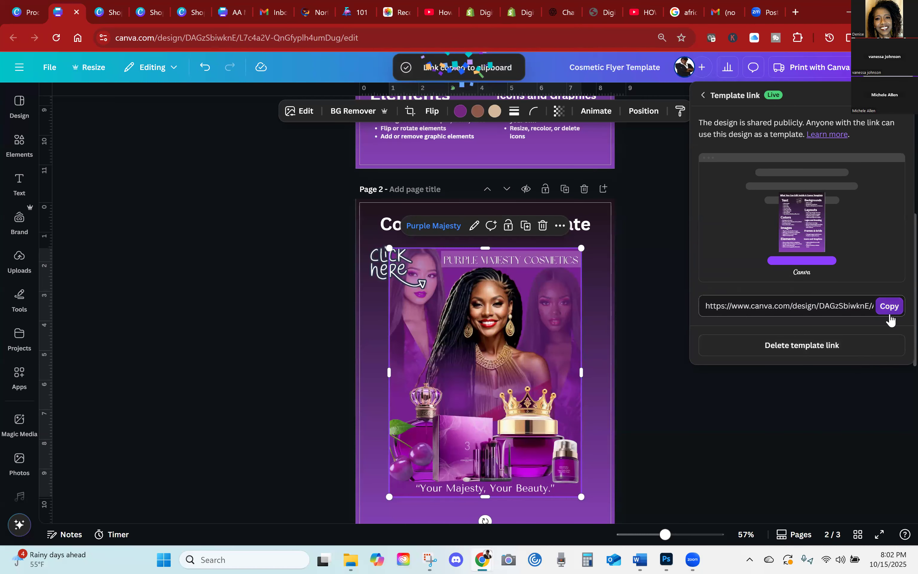
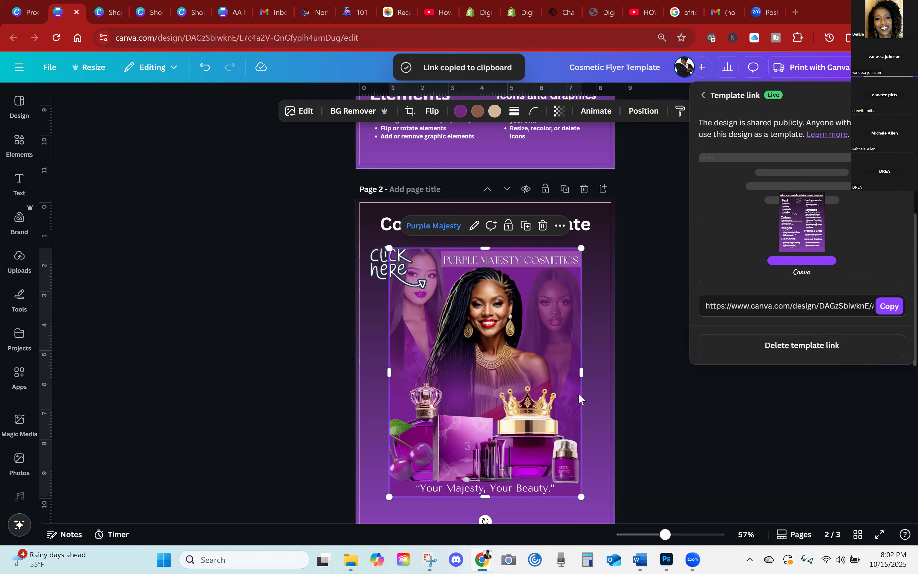
Crop away the lower part of the purple cosmetics flyer image on page 2 and move the image slightly lower
left_click(648, 387)
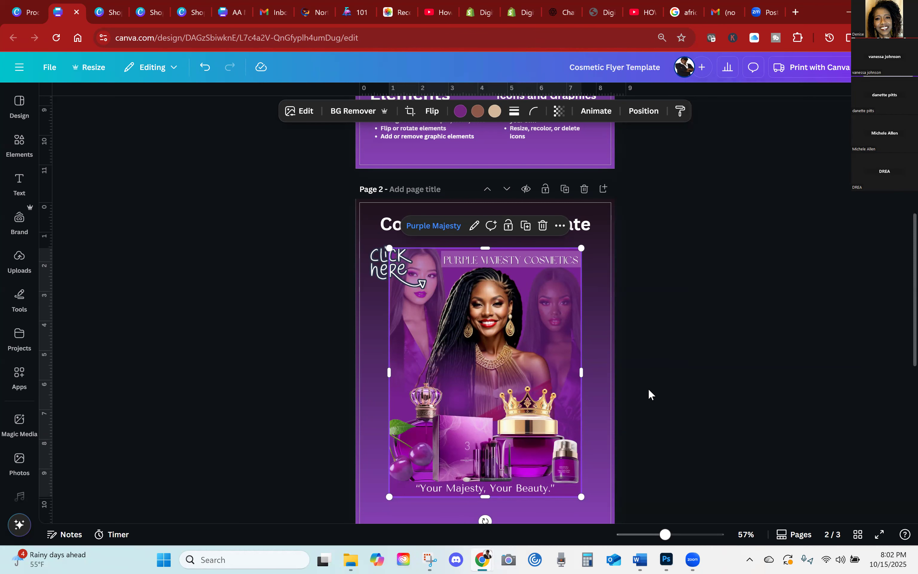
left_click(620, 402)
left_click(489, 440)
left_click(698, 345)
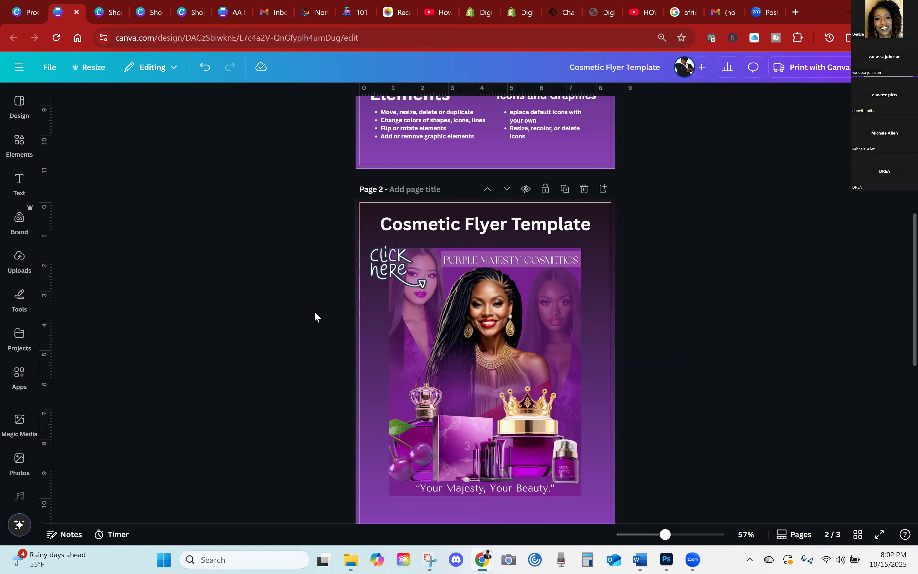
left_click(505, 310)
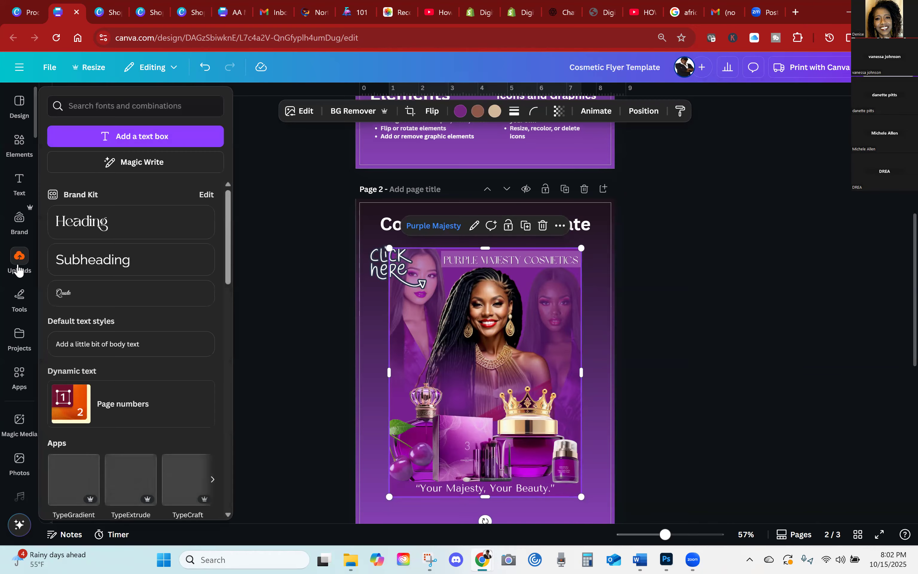
left_click_drag(582, 496, 592, 406)
left_click_drag(606, 357, 606, 371)
Upload the Digital Clipart image Shopify Collection Covers 1000x1000 from the Downloads folder into the Canva design's uploads
scroll(606, 371, "down", 7)
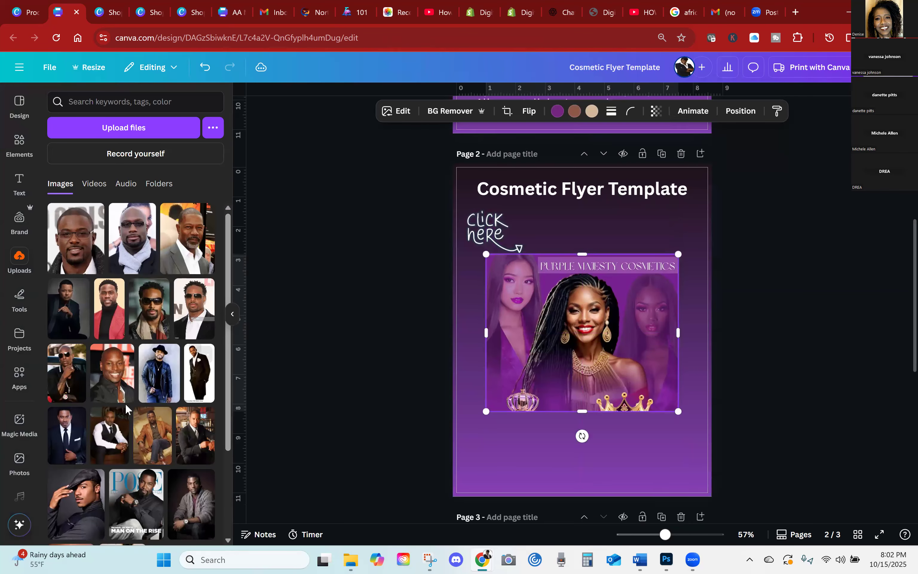
scroll(130, 420, "down", 3)
scroll(158, 425, "down", 10)
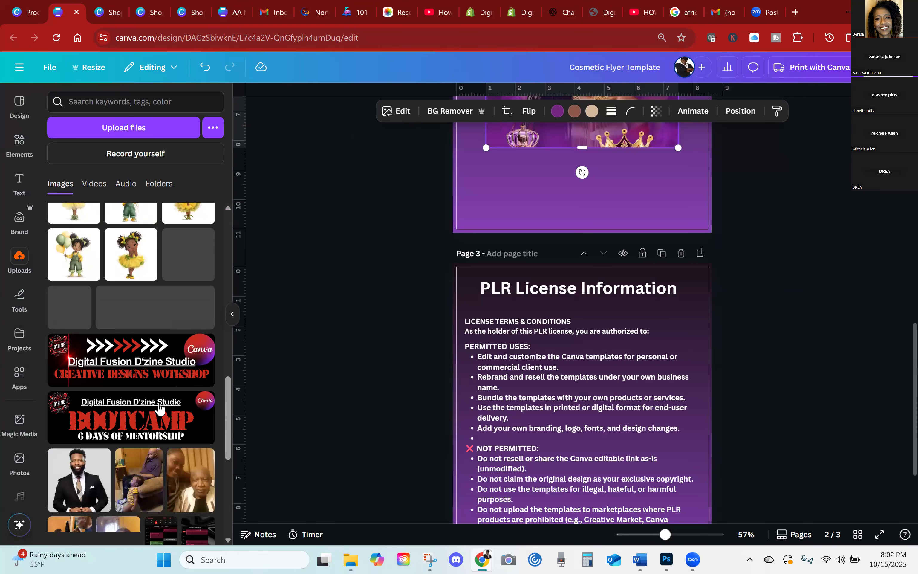
scroll(158, 401, "down", 5)
scroll(161, 409, "up", 10)
left_click(350, 560)
left_click(520, 363)
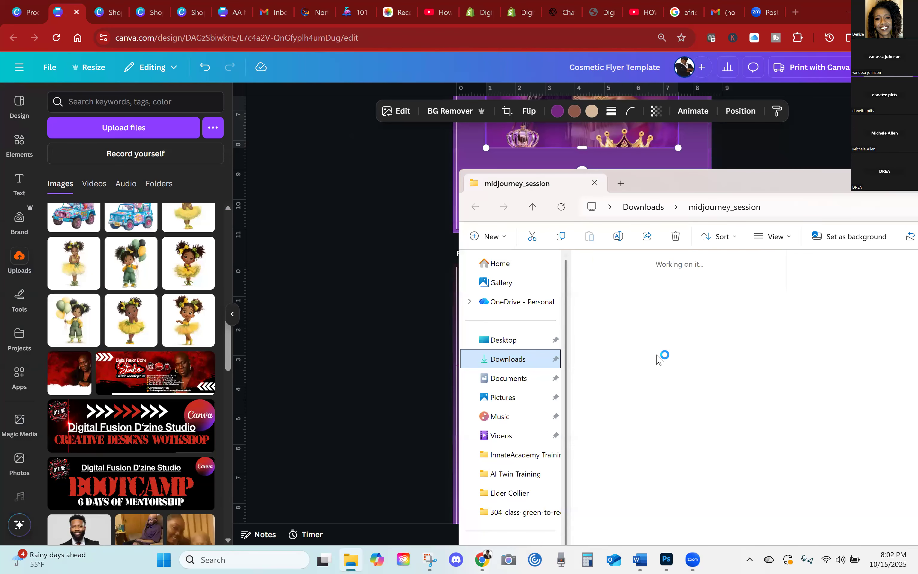
scroll(675, 395, "up", 5)
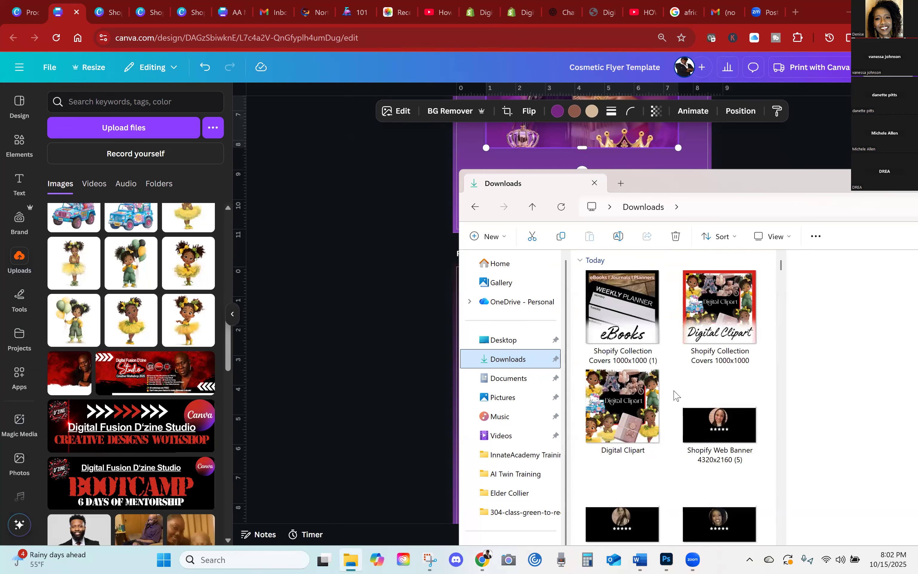
left_click_drag(716, 300, 123, 269)
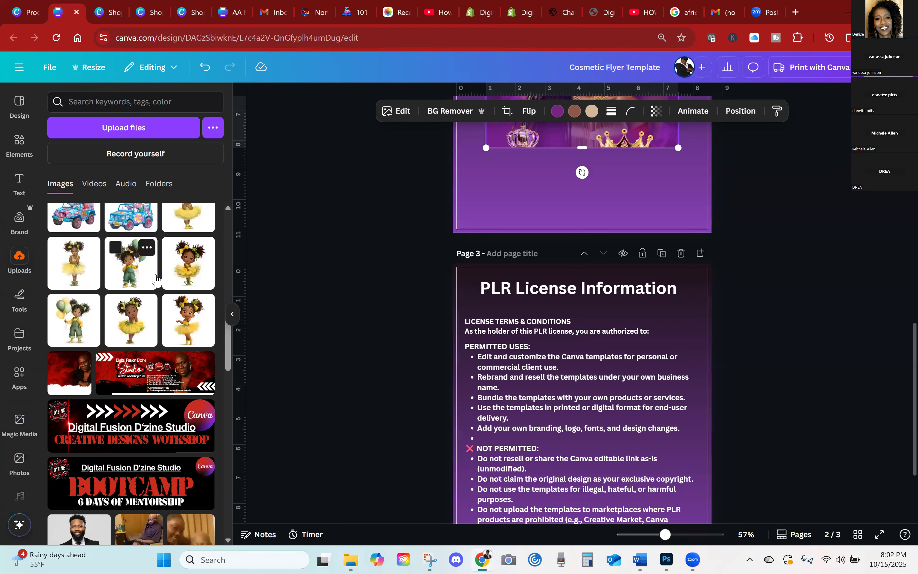
Place the uploaded Digital Clipart cover image on page 2, over the lower part of the flyer image
scroll(478, 296, "up", 5)
scroll(477, 296, "up", 2)
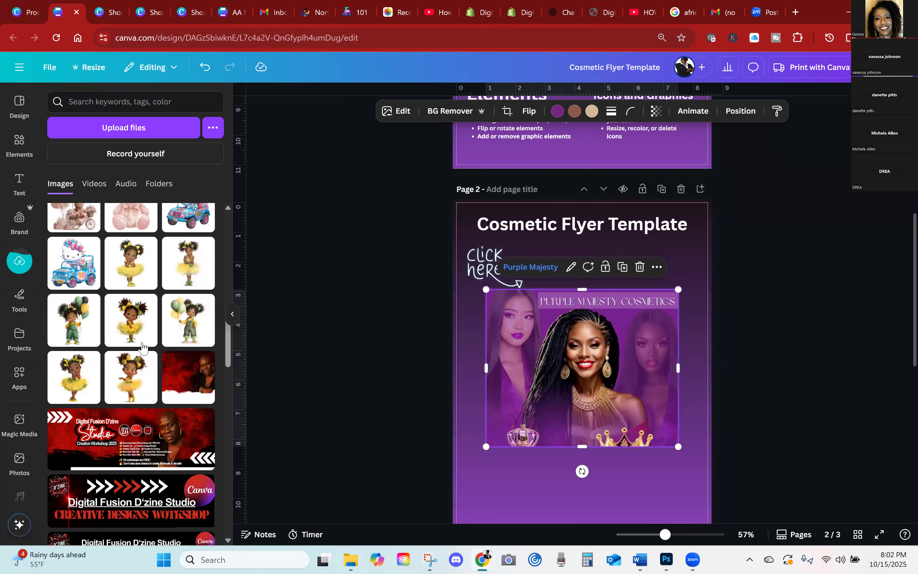
scroll(583, 376, "up", 5)
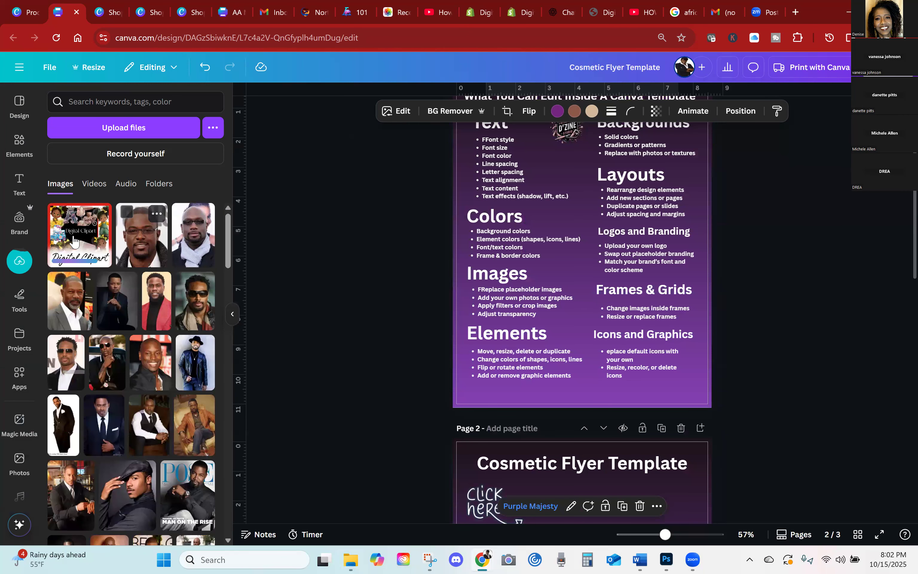
scroll(633, 437, "down", 5)
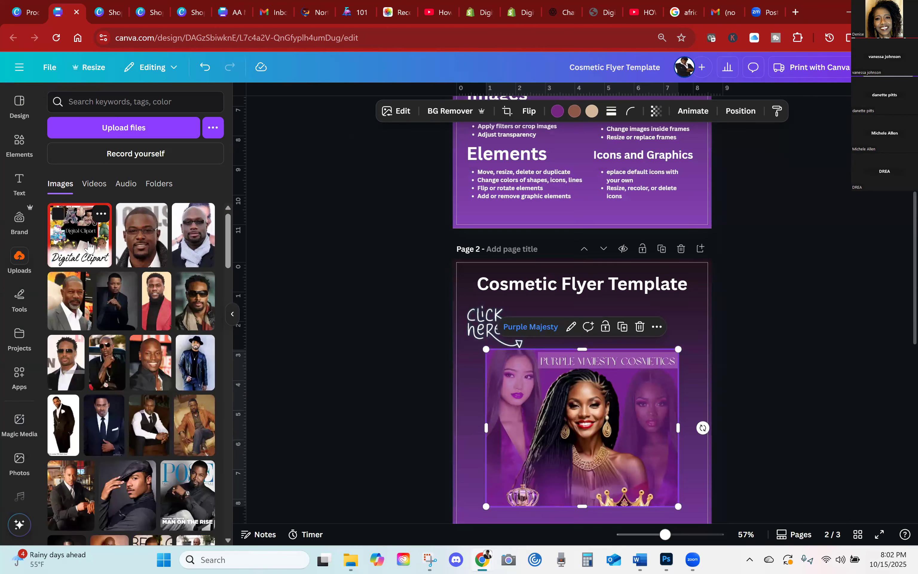
left_click(70, 212)
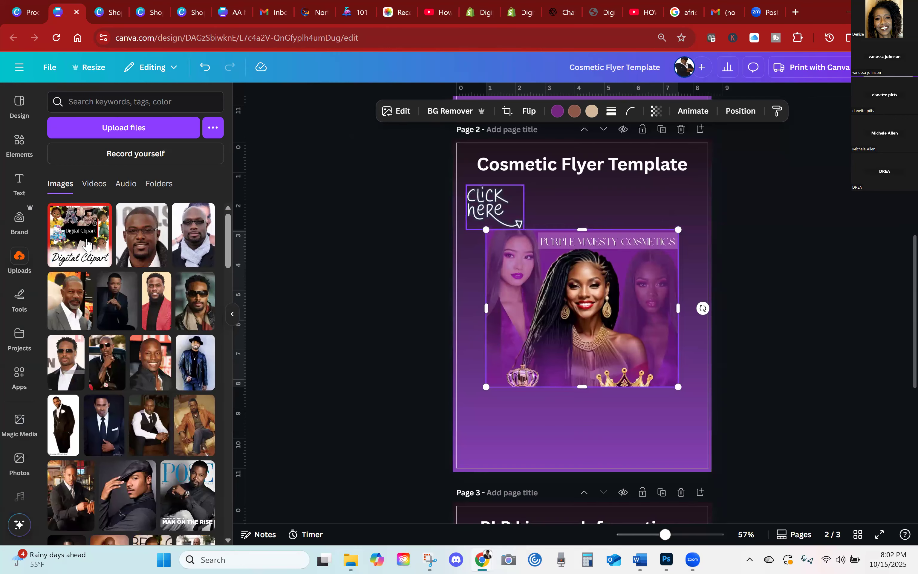
left_click_drag(516, 346, 510, 416)
Delete the purple cosmetics flyer image from page 2 and move the Digital Clipart image to the page's lower edge
left_click(561, 280)
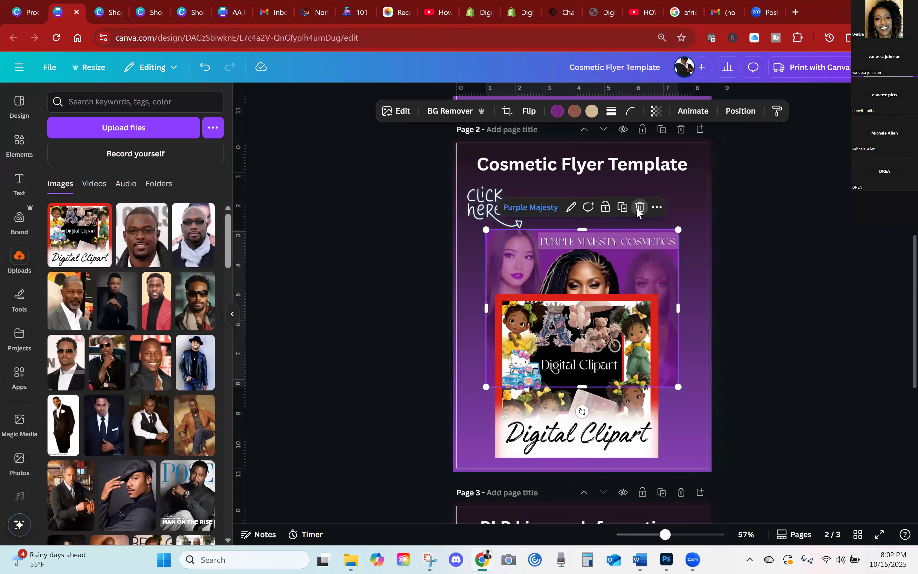
left_click(639, 207)
left_click_drag(607, 291, 614, 353)
Add a square frame to page 2, enlarge it to about 6.5 by 6.5 in and position it below the title
left_click(15, 148)
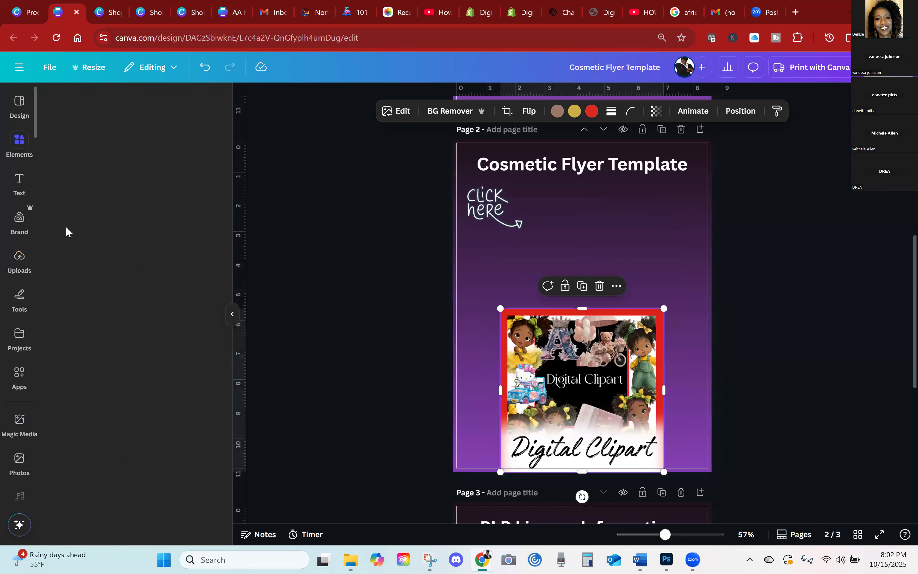
scroll(115, 326, "down", 5)
scroll(116, 329, "down", 10)
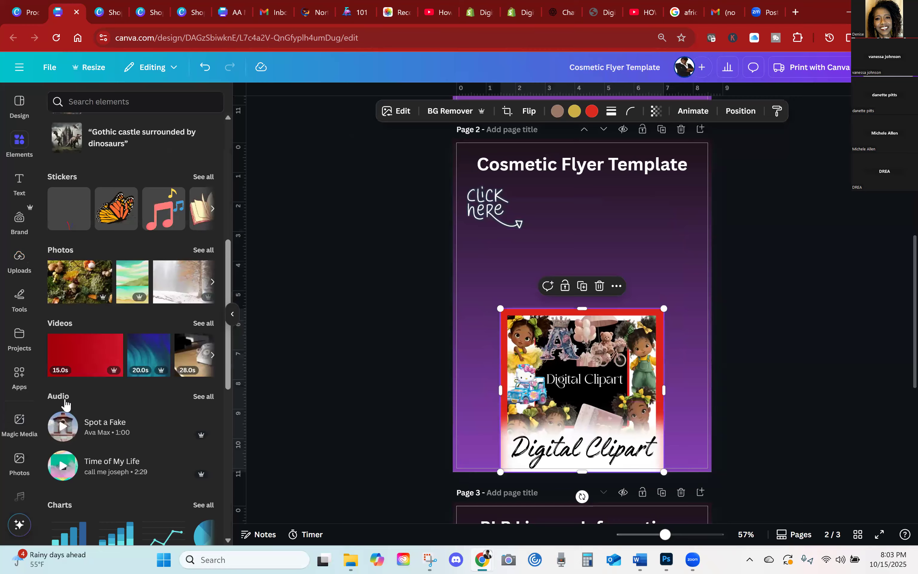
left_click(66, 383)
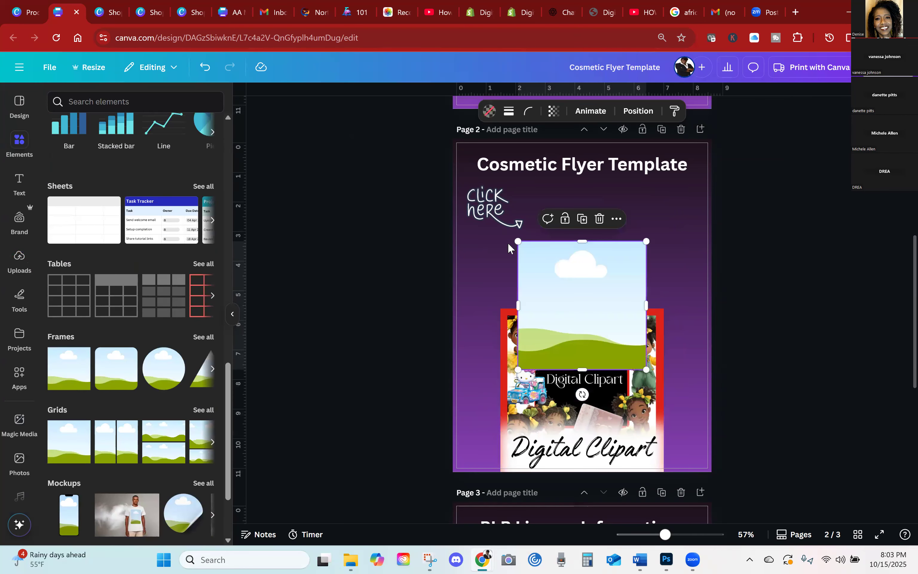
left_click_drag(497, 213, 484, 207)
left_click_drag(646, 369, 680, 394)
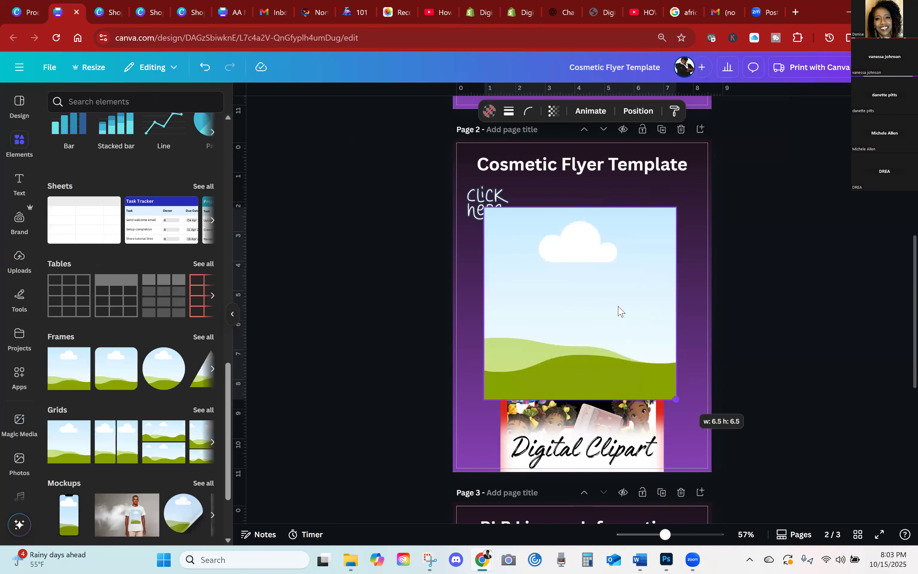
left_click_drag(617, 308, 628, 321)
Bring the Digital Clipart image forward, fill the square frame with it and position the frame below the Click Here graphic
left_click(607, 447)
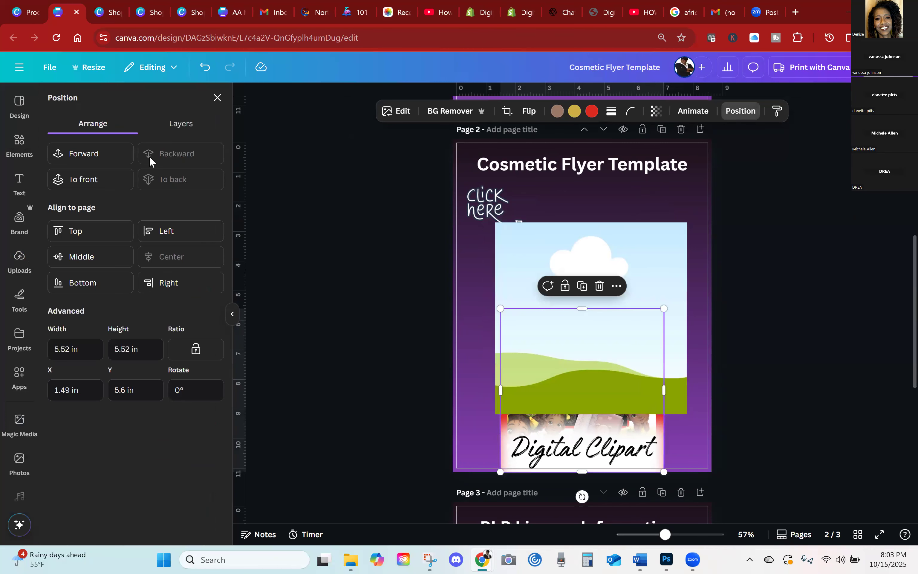
left_click(78, 153)
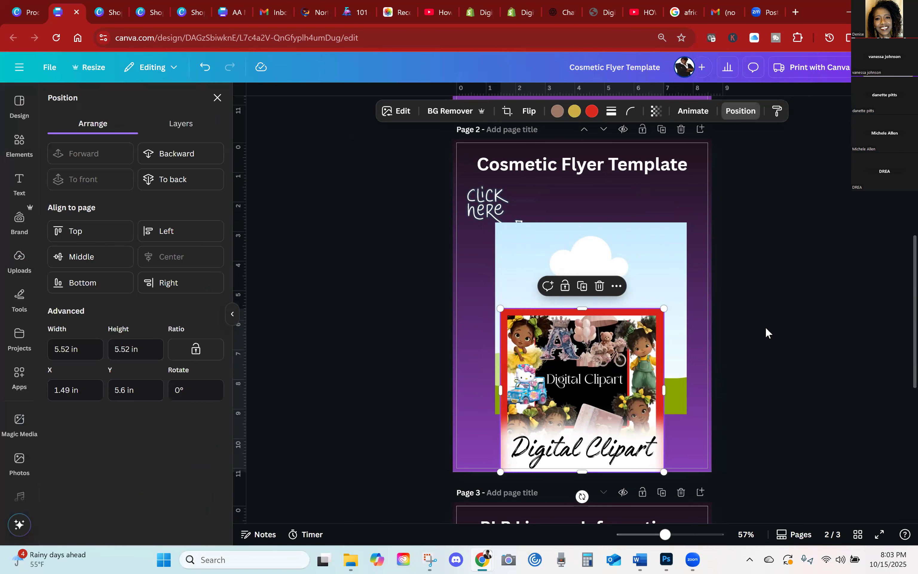
left_click_drag(580, 365, 504, 333)
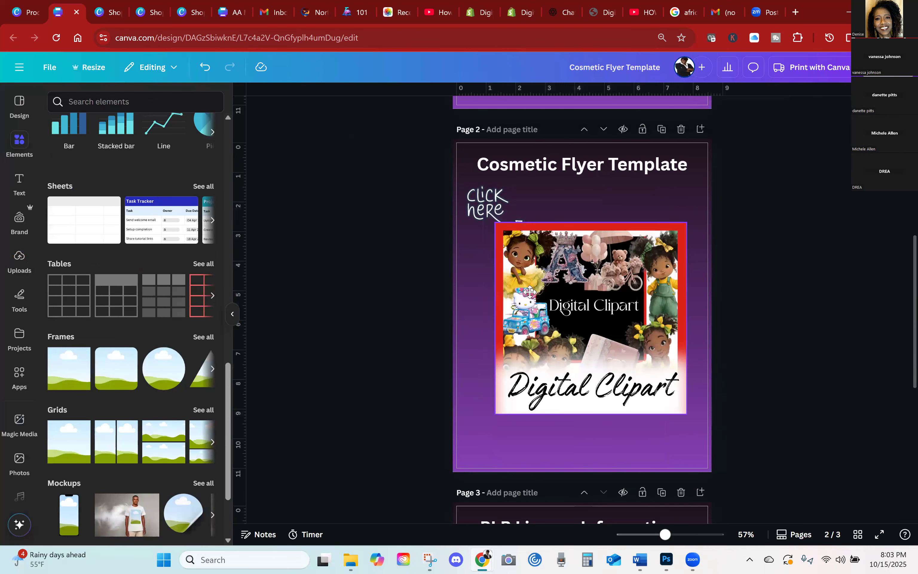
mouse_move(547, 288)
left_mouse_down()
mouse_move(532, 292)
mouse_move(542, 306)
left_mouse_up()
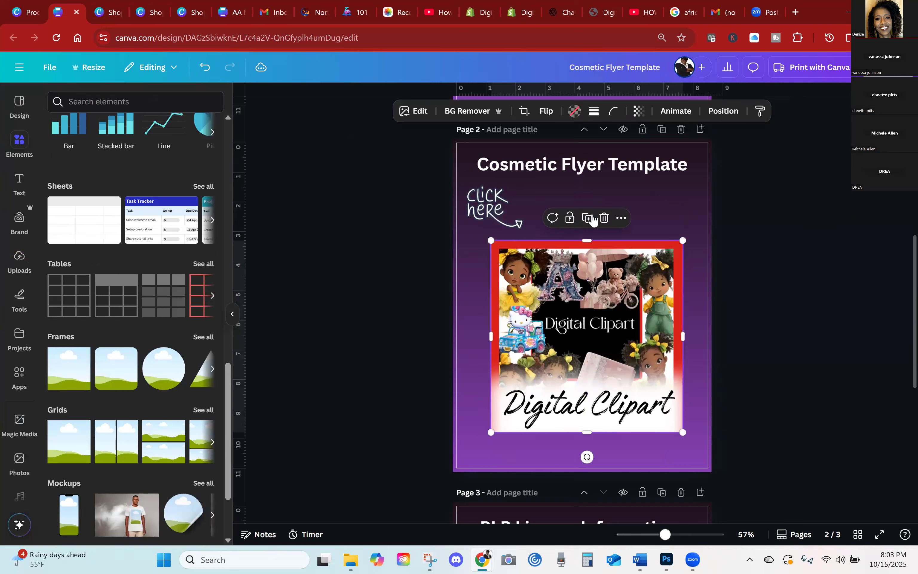
Shuffle the Digital Fusion Dzine Studio brand colors on page 2 to a black background with a red and white Click Here graphic
left_click(698, 208)
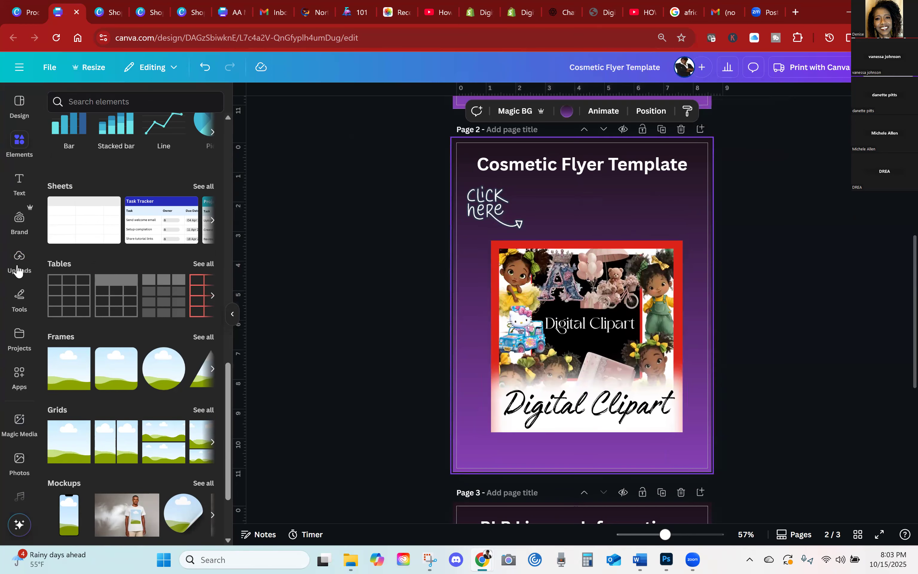
left_click(20, 220)
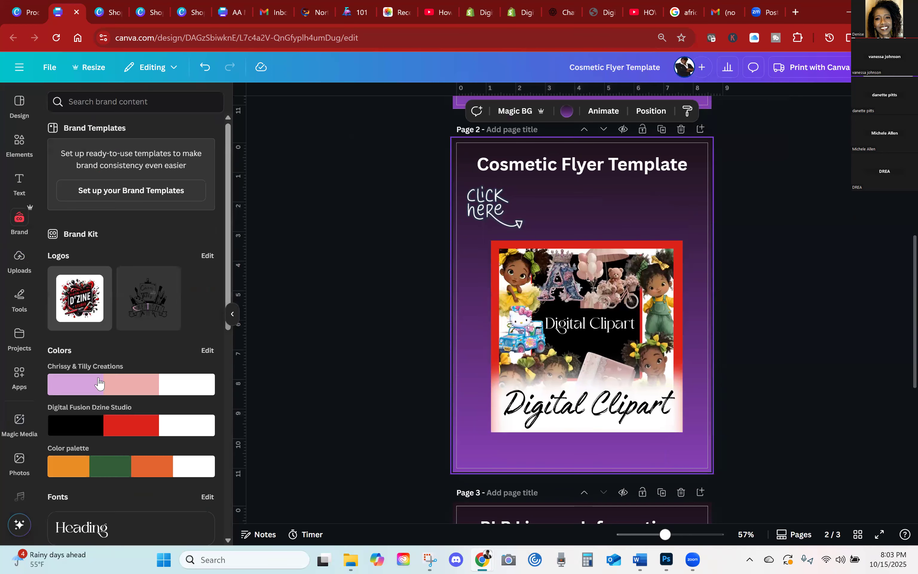
left_click(129, 425)
left_click(128, 425)
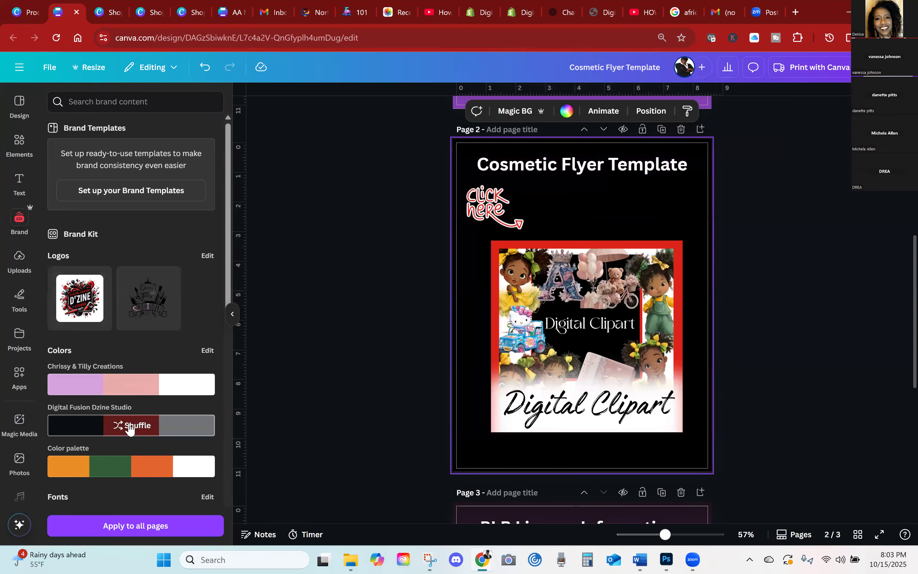
left_click(129, 425)
left_click(129, 425)
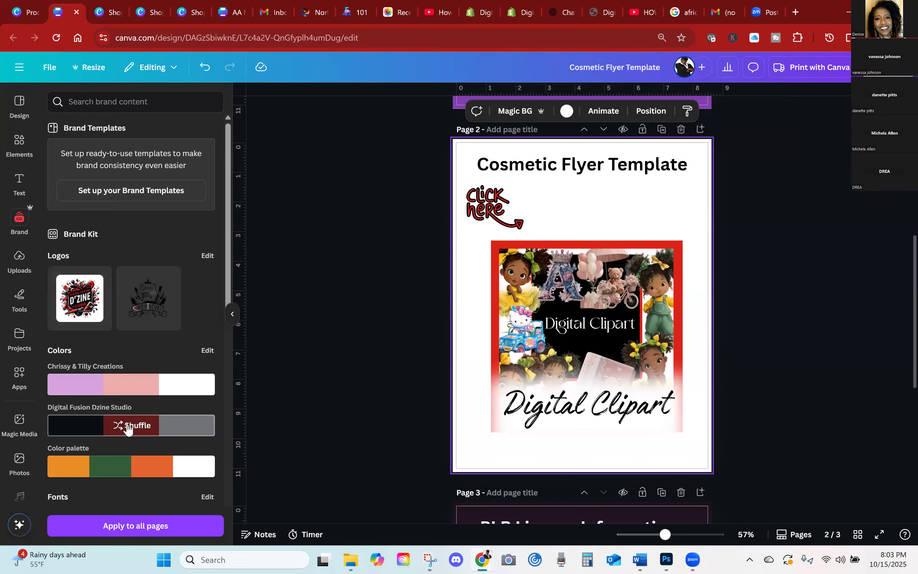
left_click(128, 424)
left_click(129, 425)
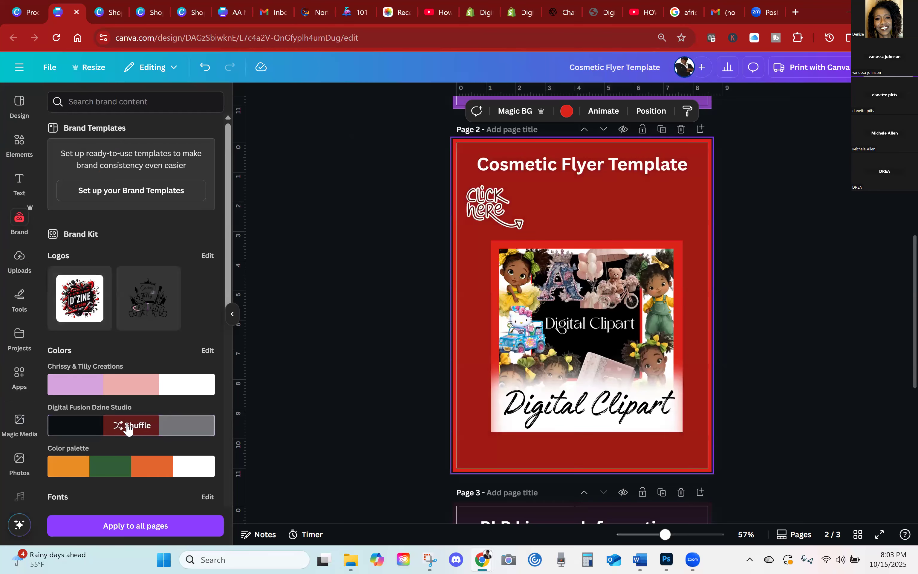
left_click(128, 425)
scroll(422, 299, "down", 3)
left_click(128, 429)
Shuffle the Digital Fusion Dzine Studio brand colors on the PLR License Information page to a black background
scroll(711, 221, "down", 5)
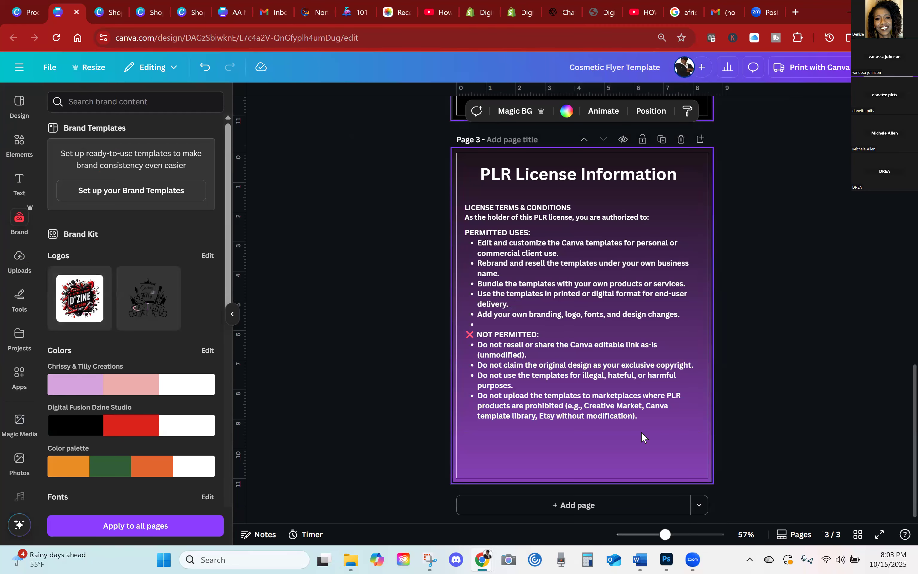
left_click(142, 385)
left_click(142, 425)
left_click(141, 425)
left_click(140, 425)
left_click(140, 425)
left_click(139, 425)
Apply the Digital Fusion Dzine Studio brand colors to page 1, giving the editing guide a black background
scroll(692, 155, "up", 10)
left_click(693, 154)
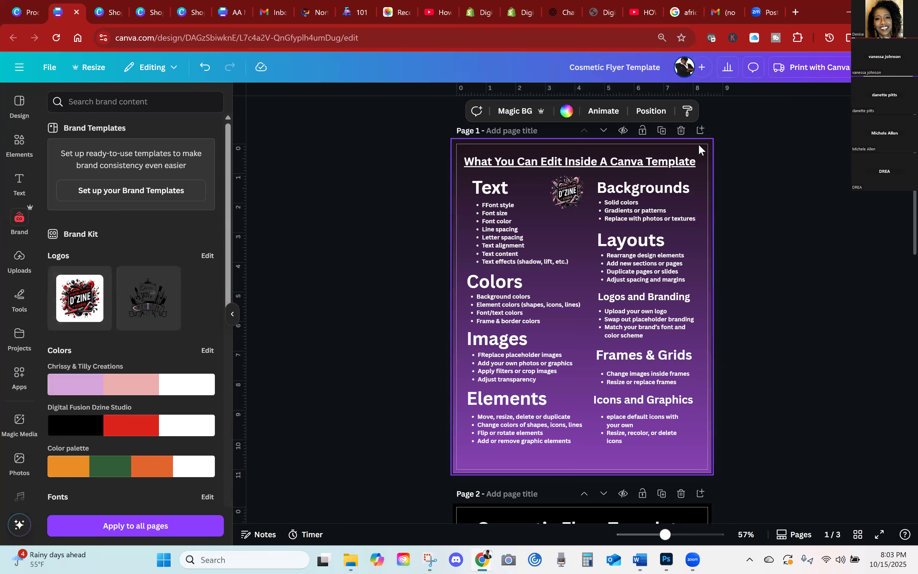
left_click(132, 433)
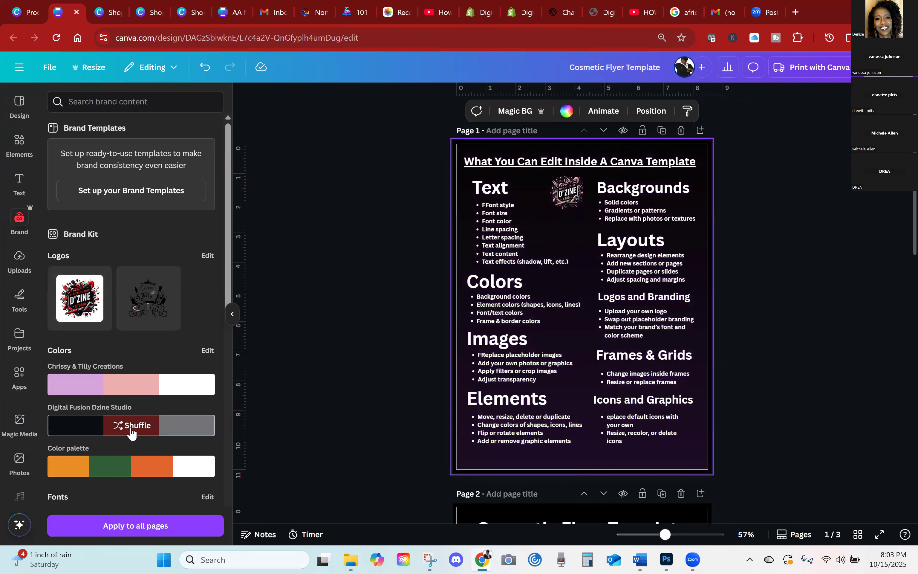
Enlarge the framed Digital Clipart image on page 2 slightly and reposition it below the Click Here graphic
scroll(768, 332, "down", 9)
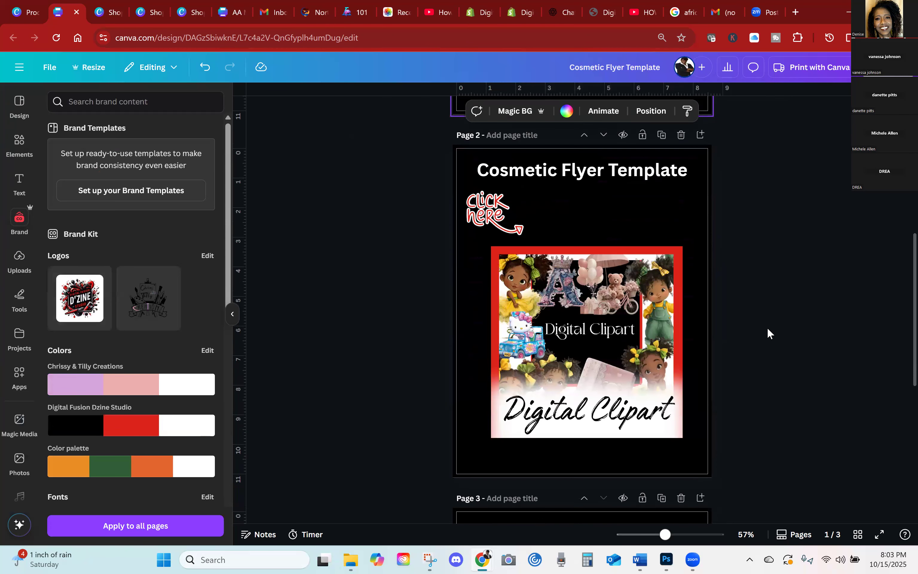
left_click(519, 296)
left_click_drag(492, 246, 479, 238)
left_click_drag(560, 302, 561, 296)
Look through the Shopify Store Templates-Web Banner design and the pages of the Shopify Collection Covers 1000x1000 design
left_click(113, 13)
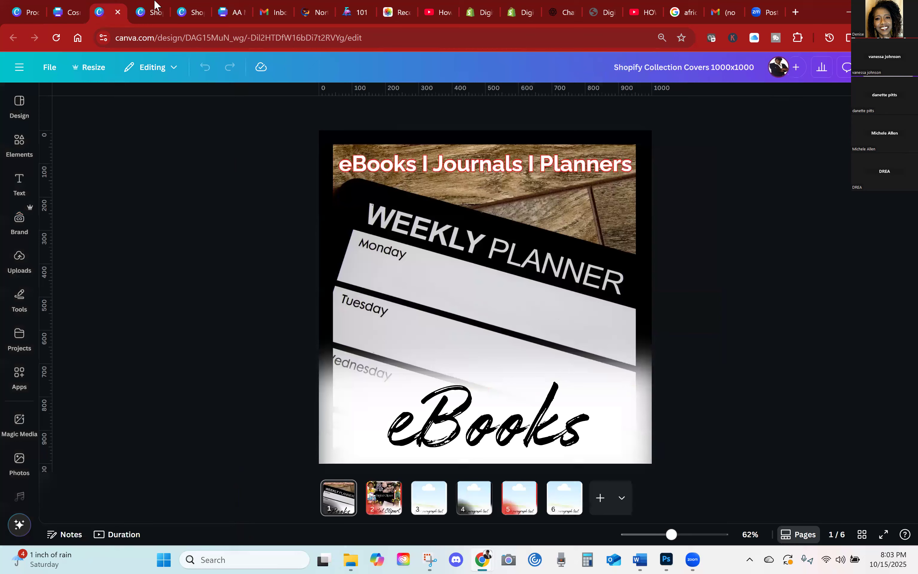
left_click(151, 6)
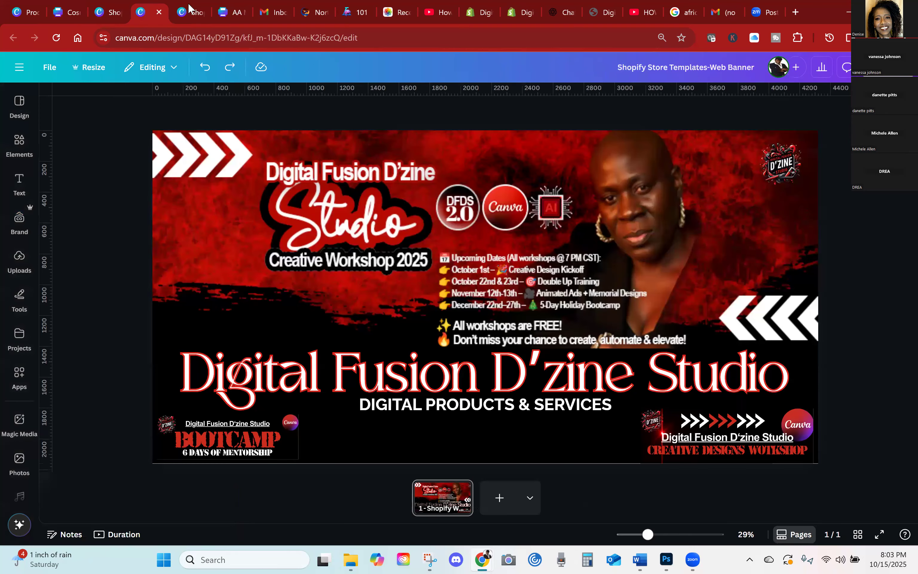
left_click(189, 11)
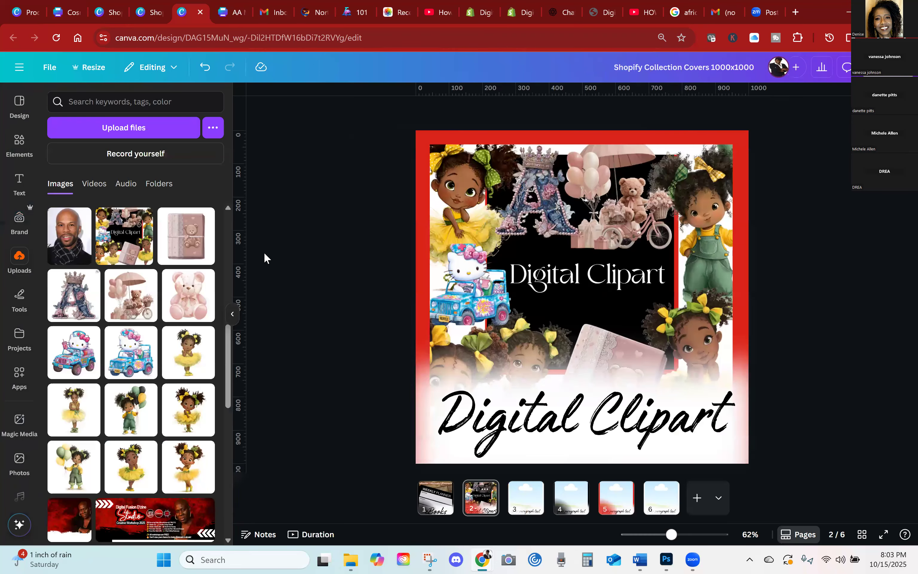
left_click(232, 314)
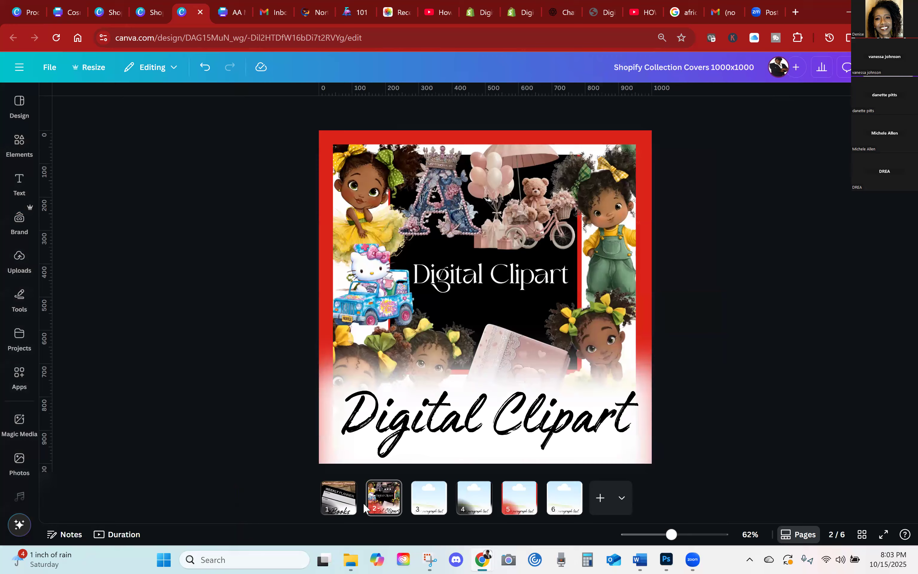
left_click(446, 496)
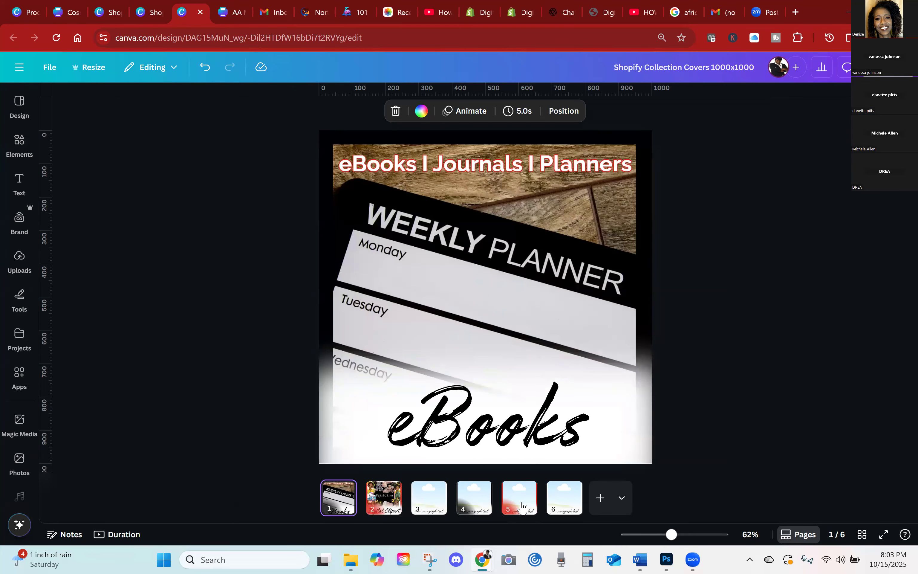
left_click(533, 504)
left_click(336, 499)
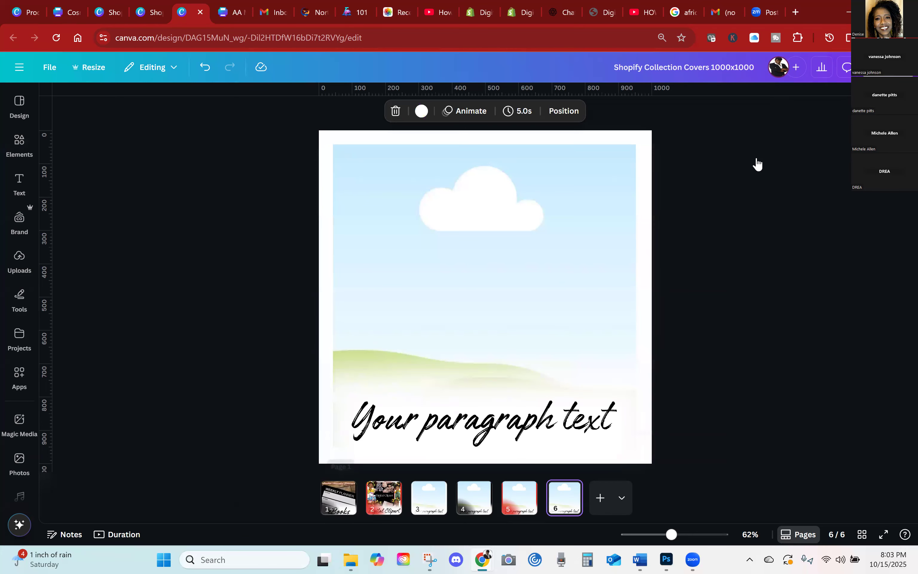
Create a template link for the Shopify Collection Covers 1000x1000 design and copy it
left_click(886, 67)
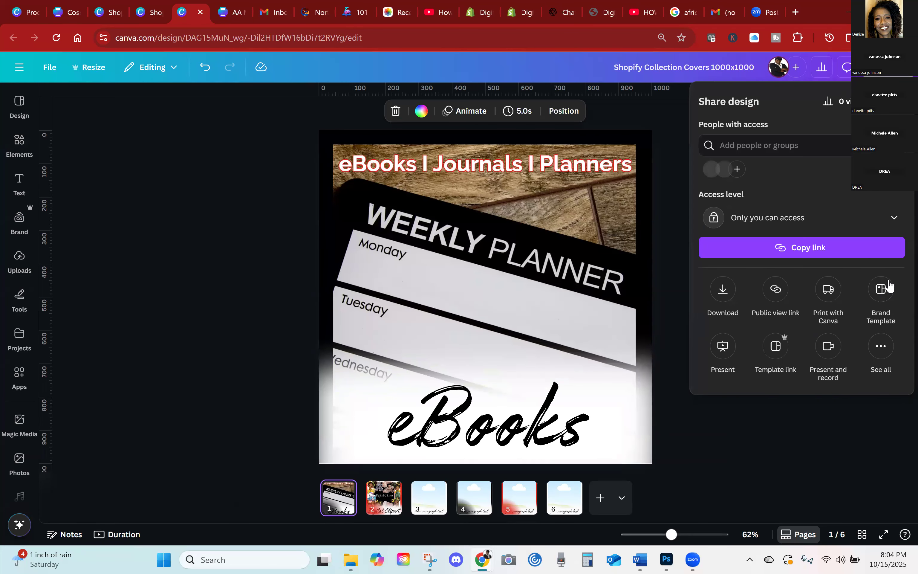
left_click(881, 346)
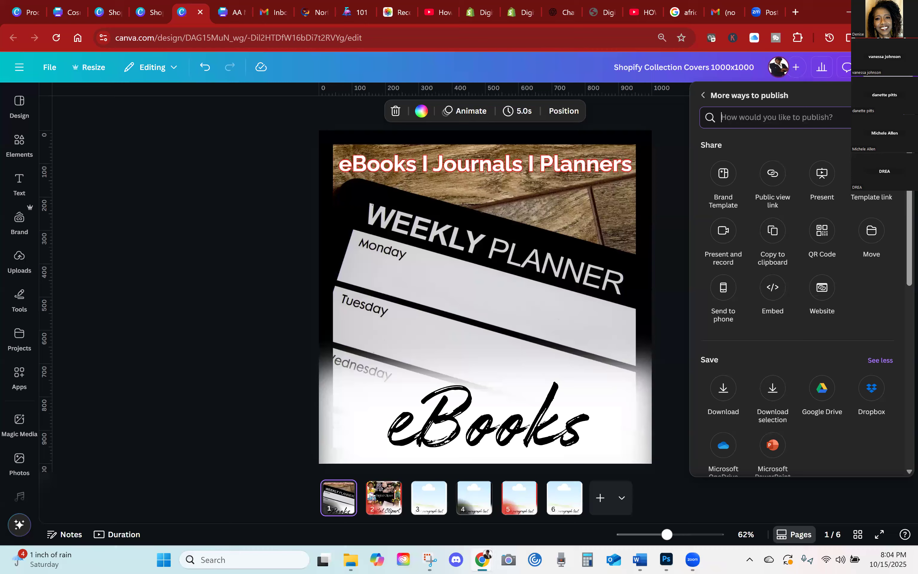
left_click(872, 189)
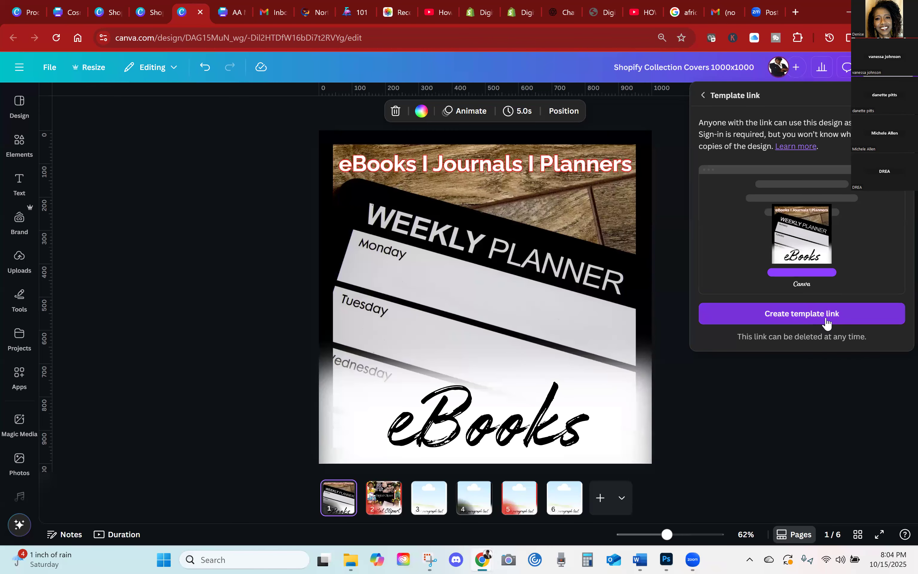
left_click(822, 320)
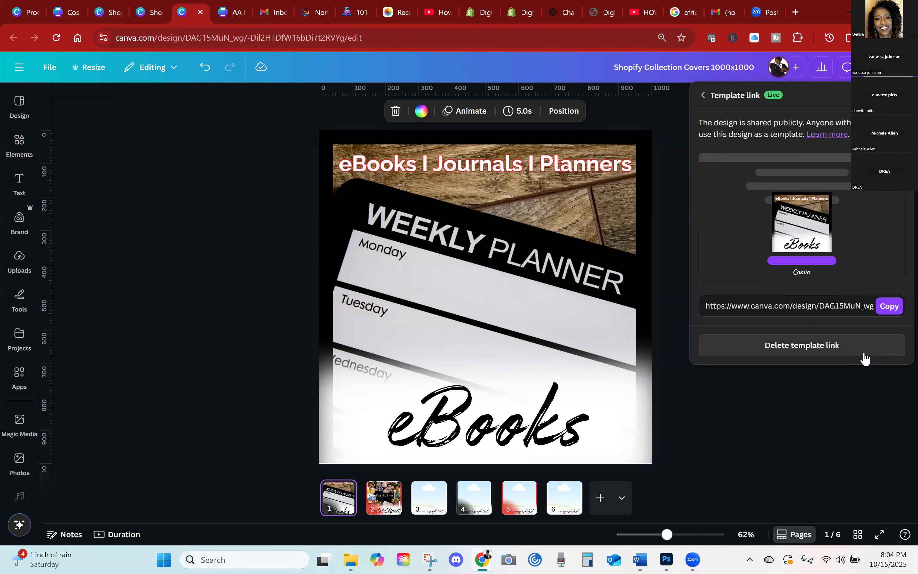
left_click(889, 305)
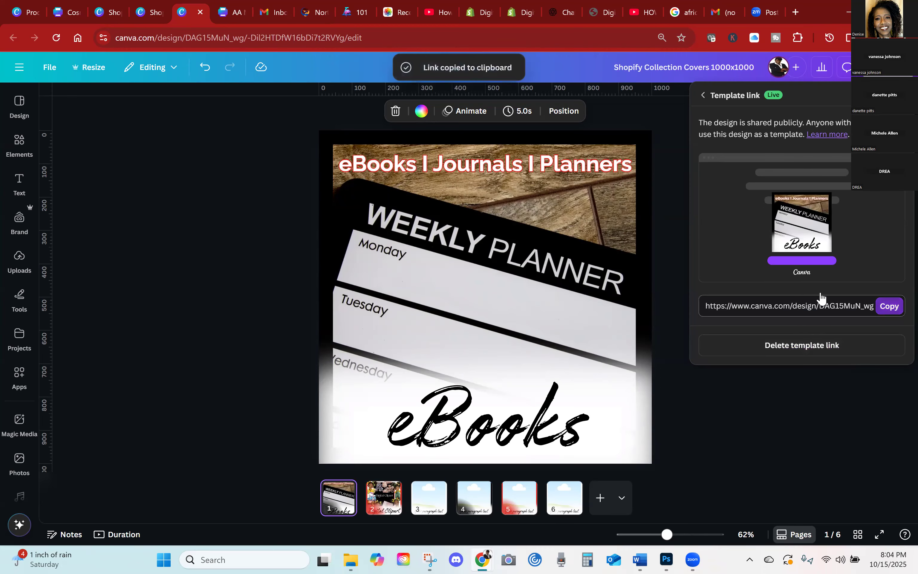
Close the Shopify Store Templates-Web Banner design and switch to the Cosmetic Flyer Template design
left_click(145, 5)
left_click(159, 12)
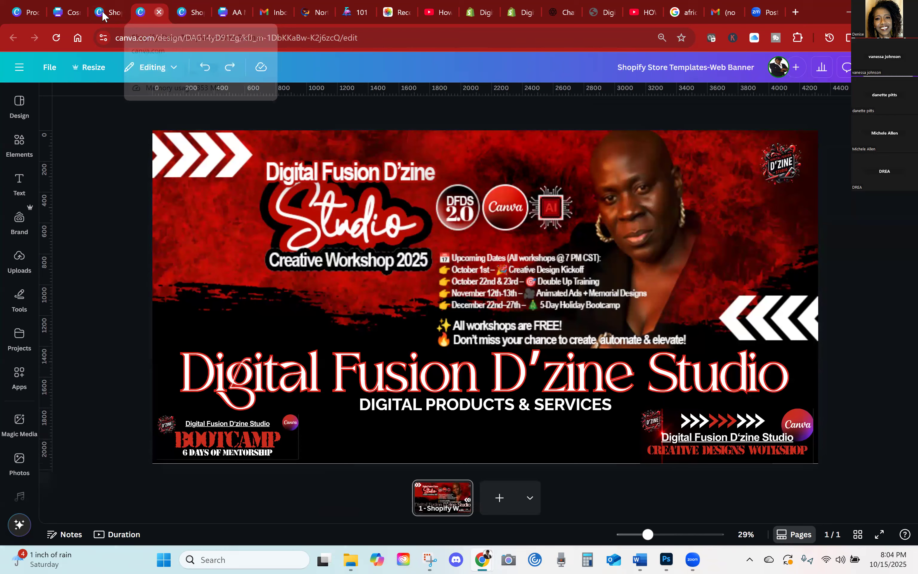
left_click(101, 10)
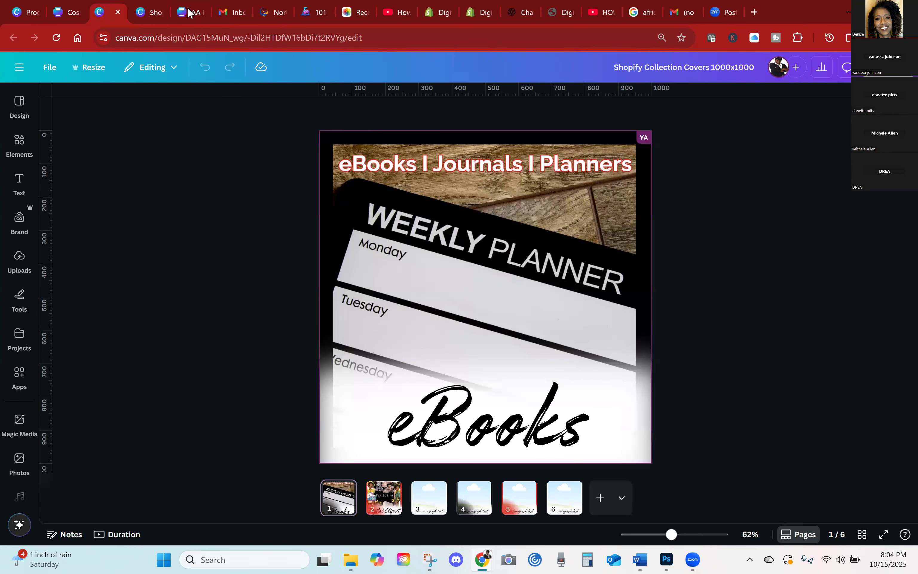
left_click(142, 5)
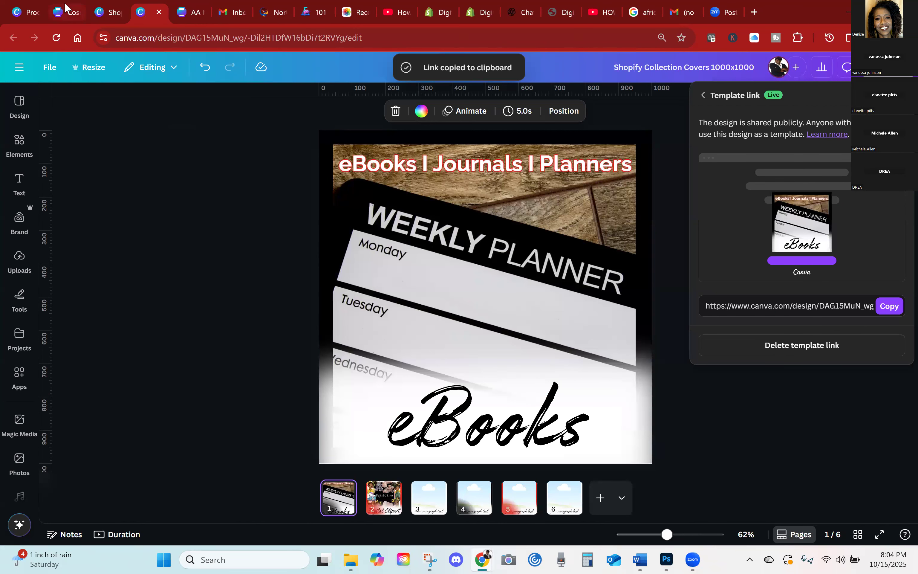
left_click(84, 7)
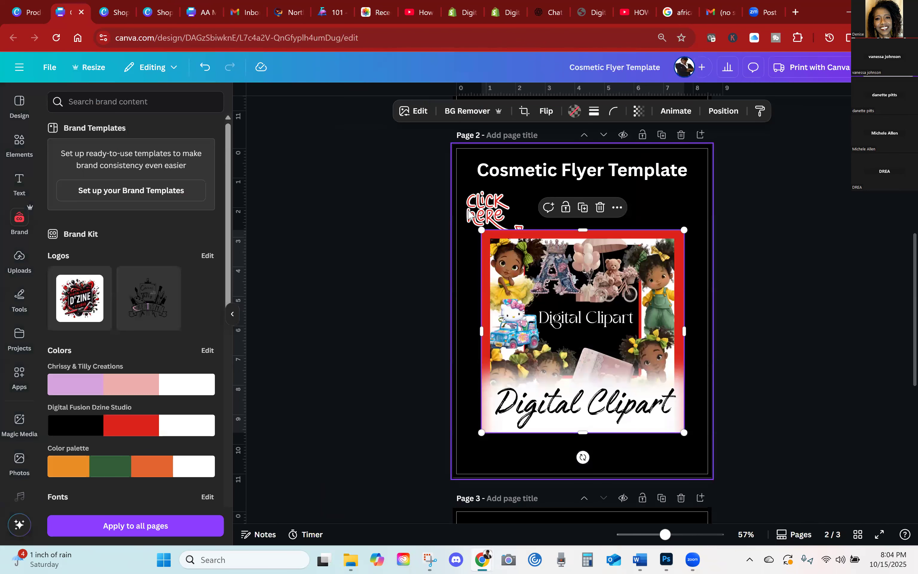
Link the Digital Clipart image on page 2 to the copied Shopify Collection Covers template link
left_click(621, 209)
left_click(696, 433)
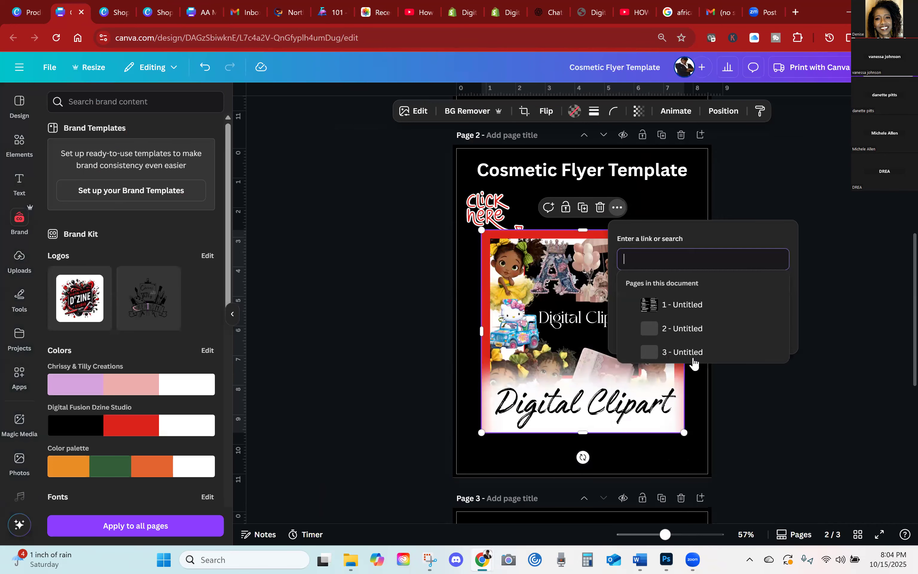
key("ctrl+v")
left_click(774, 340)
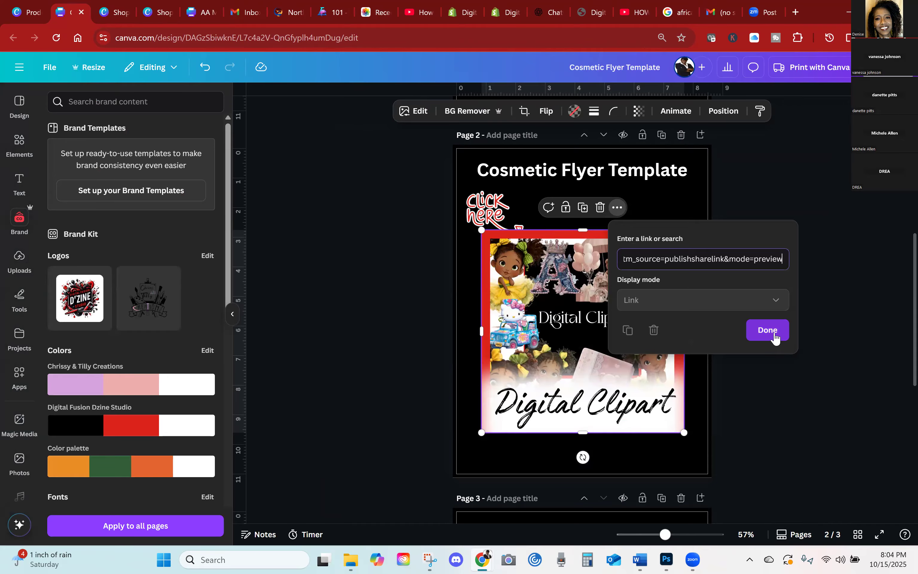
left_click(728, 329)
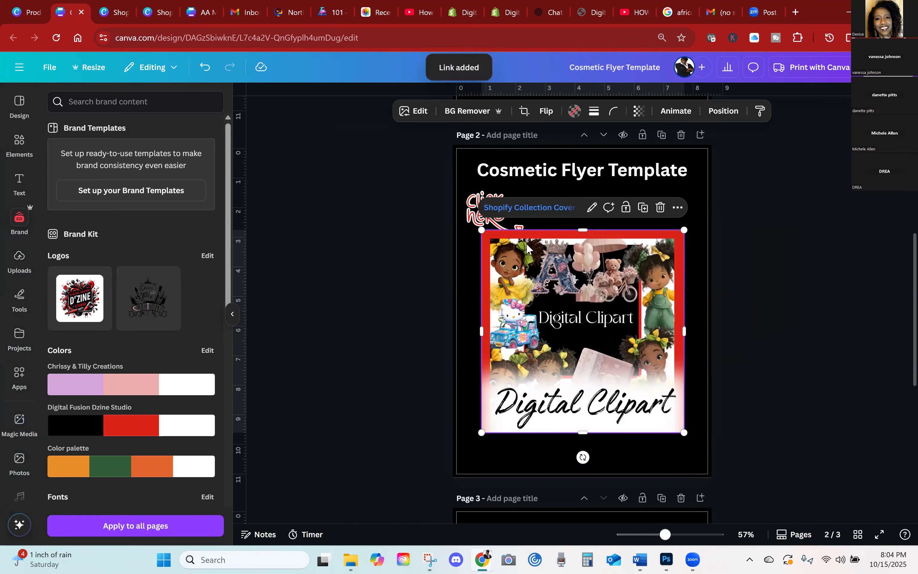
Add the same copied template link to the Click Here graphic on page 2
left_click(478, 222)
left_click(527, 170)
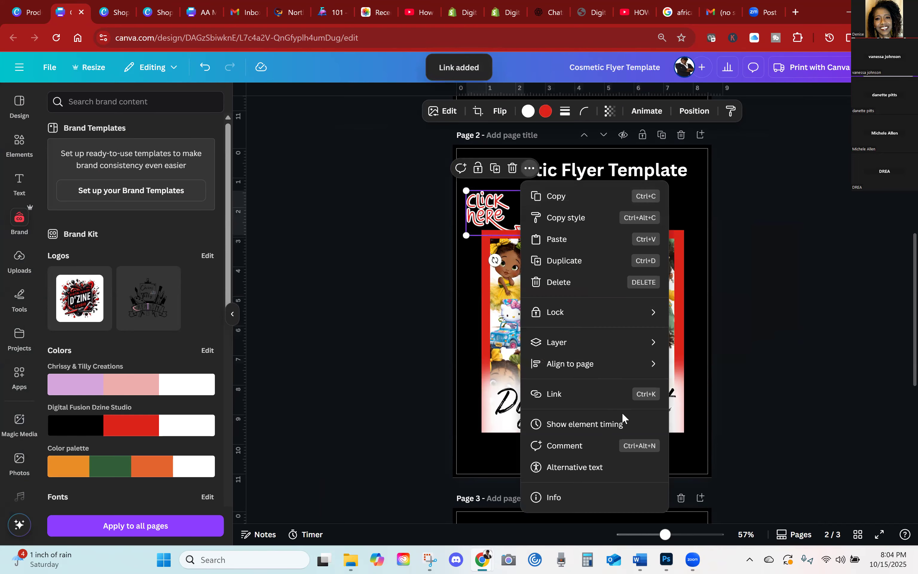
left_click(592, 395)
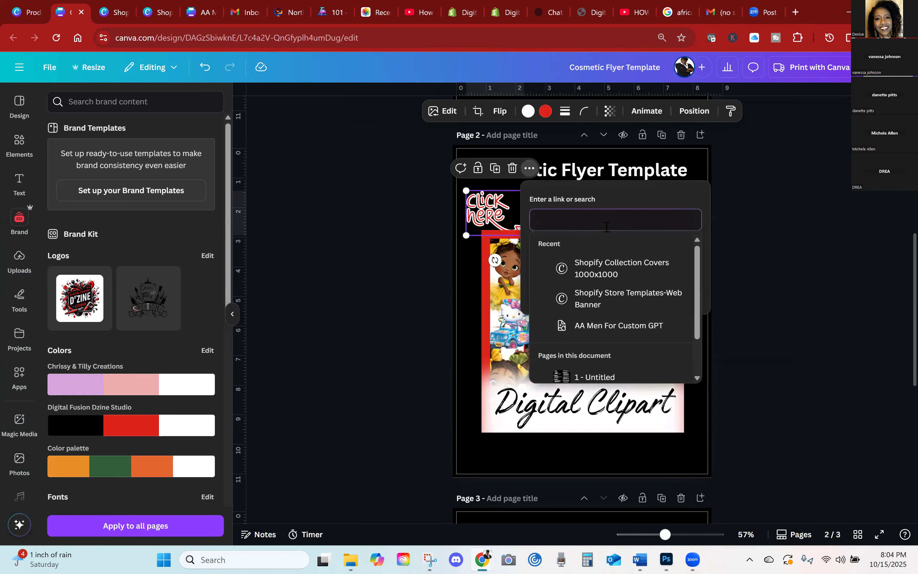
key("ctrl+v")
left_click(625, 289)
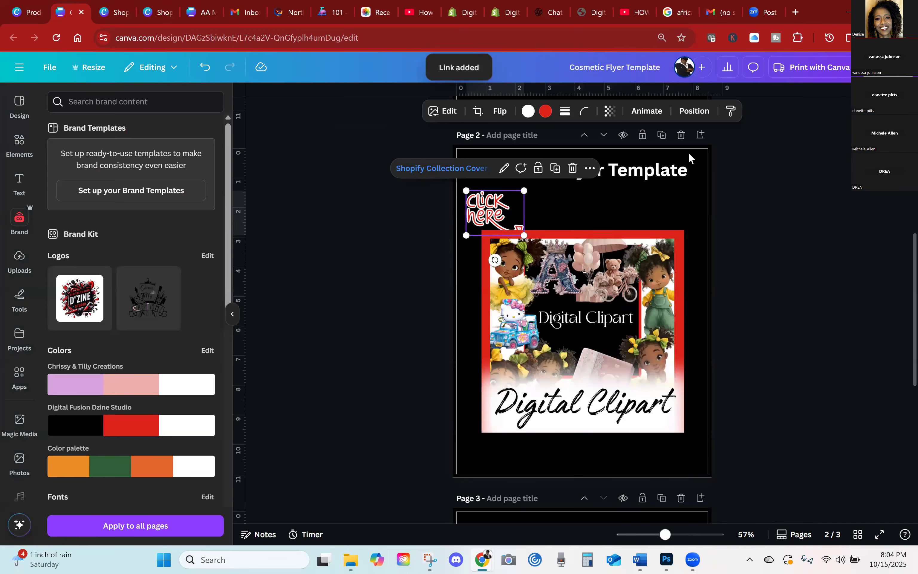
Move the Click Here graphic's layer above the Digital Clipart image on page 2
left_click(694, 106)
left_click(690, 112)
left_click(651, 111)
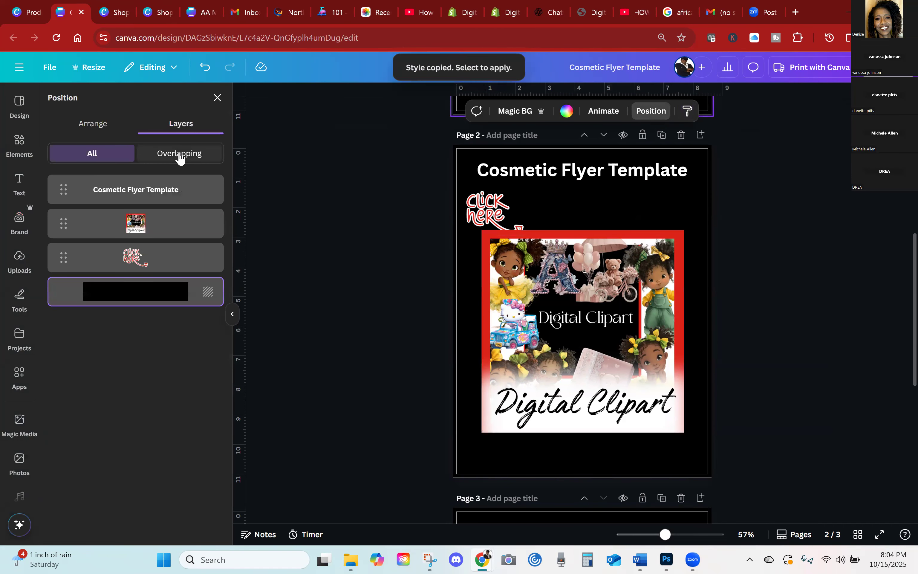
left_click_drag(152, 251, 150, 210)
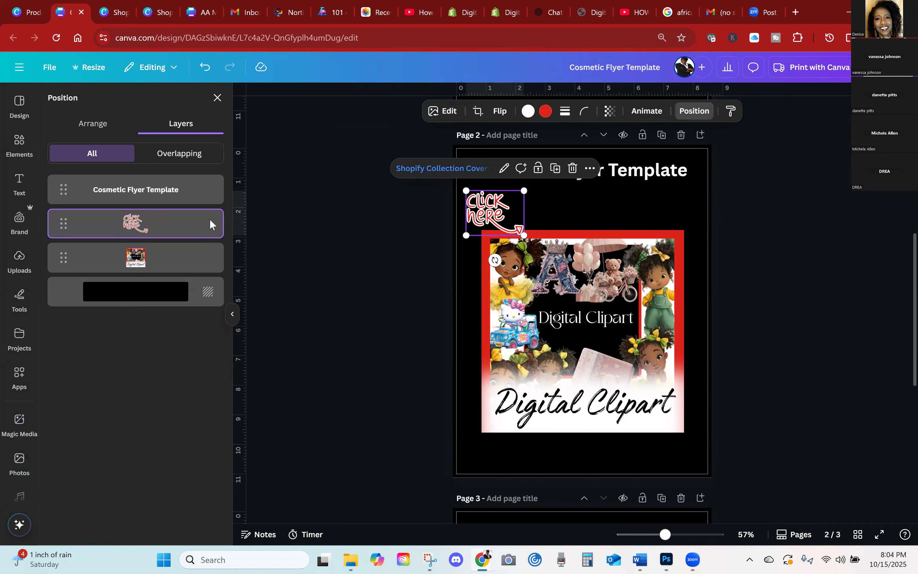
left_click(218, 98)
left_click(790, 251)
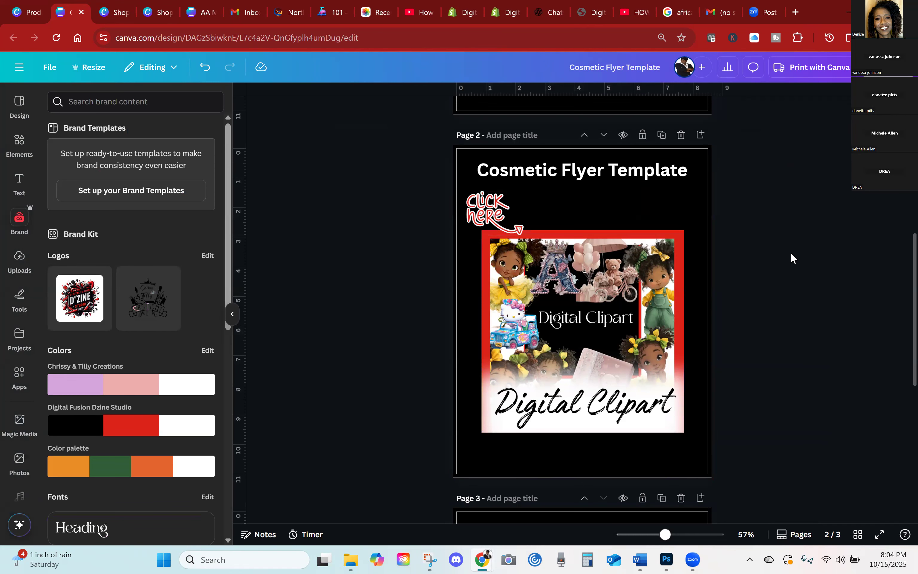
Review the three template pages and add a blank page after the PLR License Information page
scroll(784, 266, "down", 5)
scroll(790, 291, "up", 10)
scroll(789, 288, "down", 4)
scroll(786, 308, "down", 5)
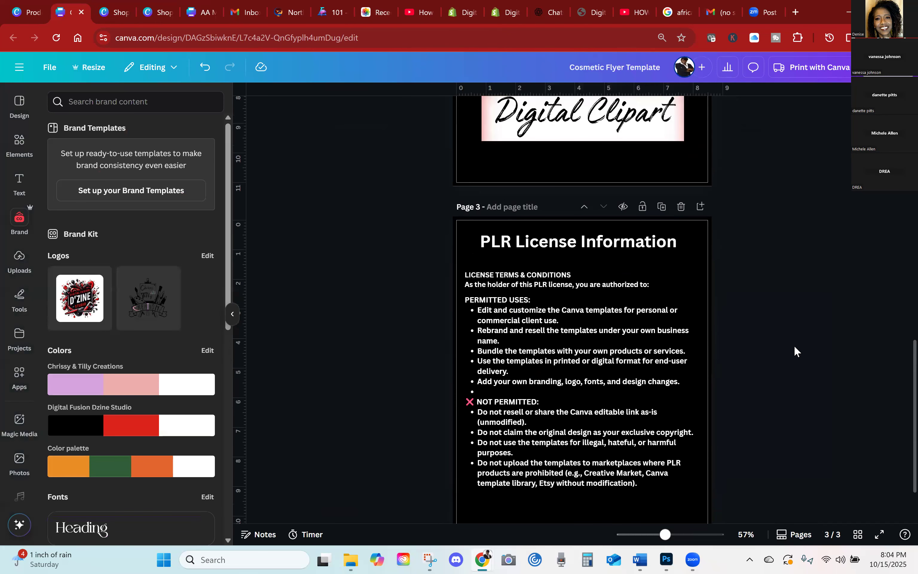
scroll(792, 329, "up", 10)
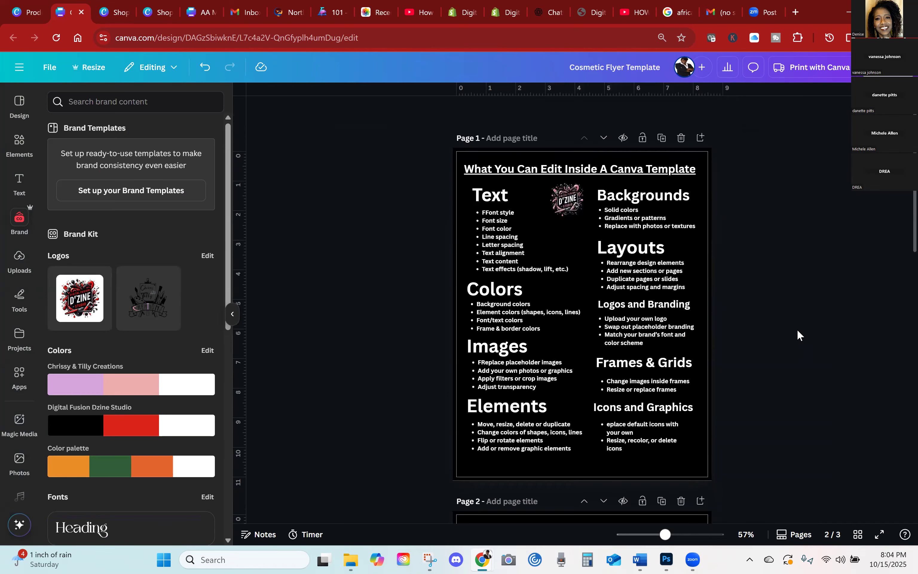
scroll(795, 404, "down", 10)
scroll(663, 512, "down", 1)
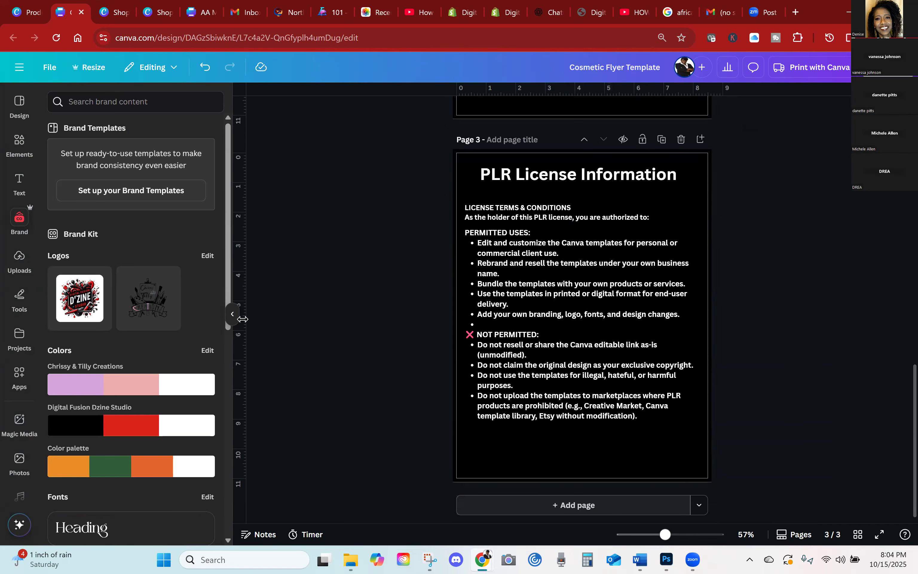
left_click(519, 512)
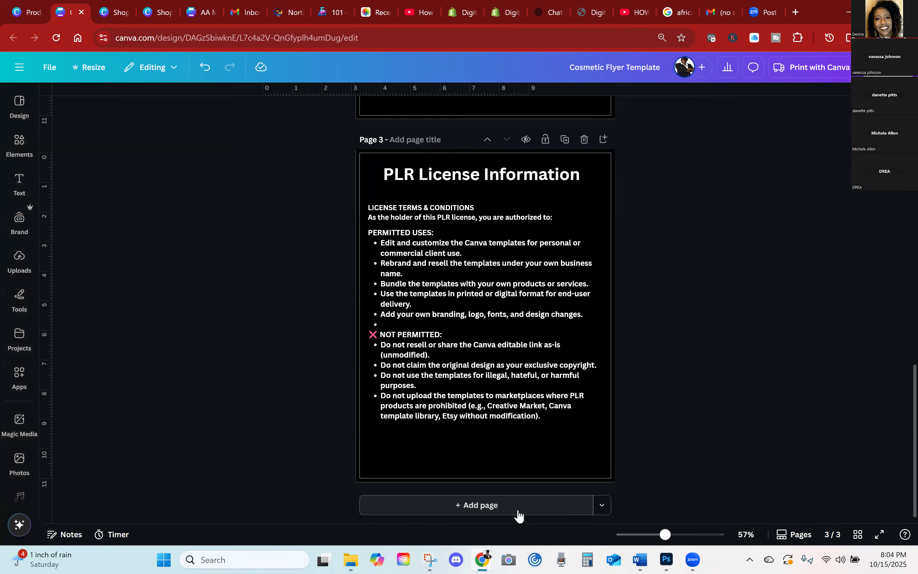
left_click(516, 510)
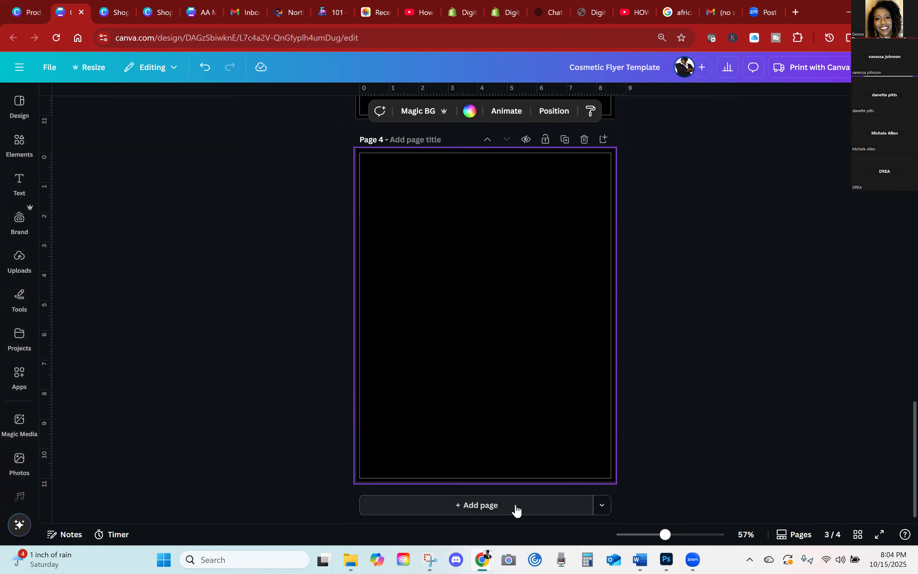
Switch to ChatGPT and draft in a new chat "Create a instruction description for a customer in order to download a canva template"
left_click(429, 243)
left_click(539, 7)
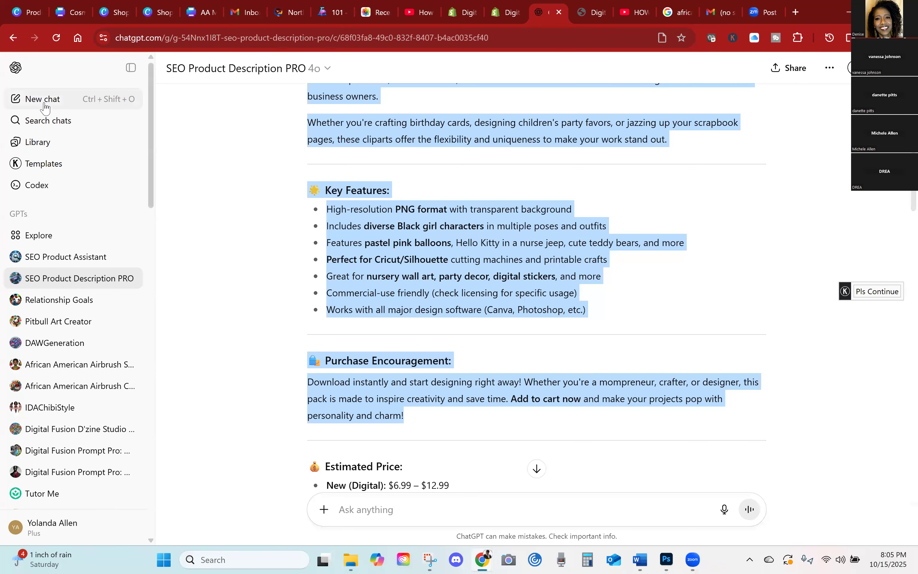
left_click(45, 108)
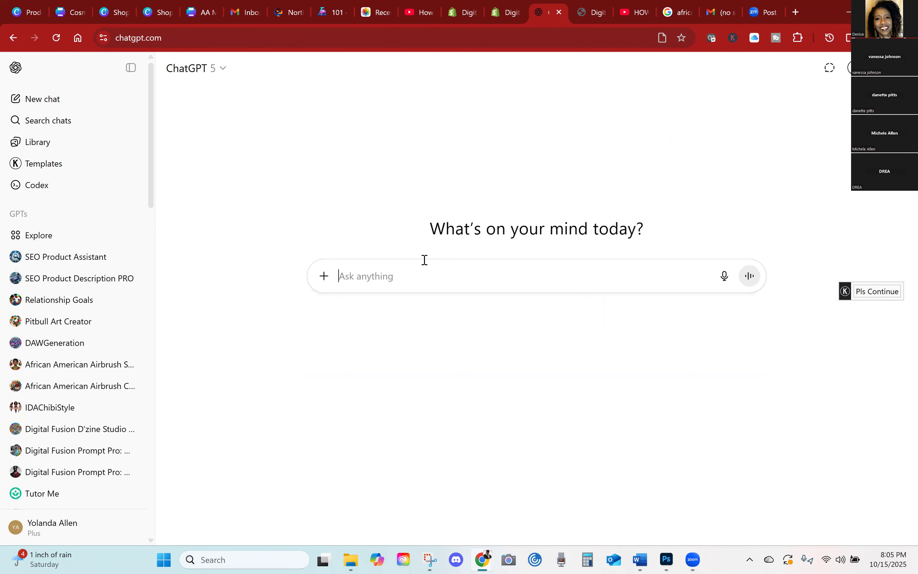
type("Creaea ")
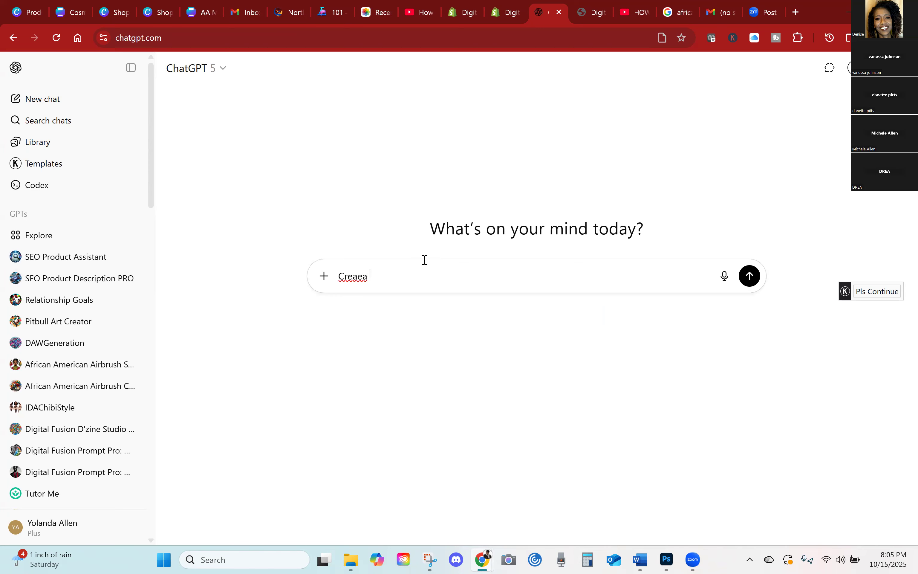
key("BackSpace")
key("BackSpace")
key("BackSpace")
type("te a")
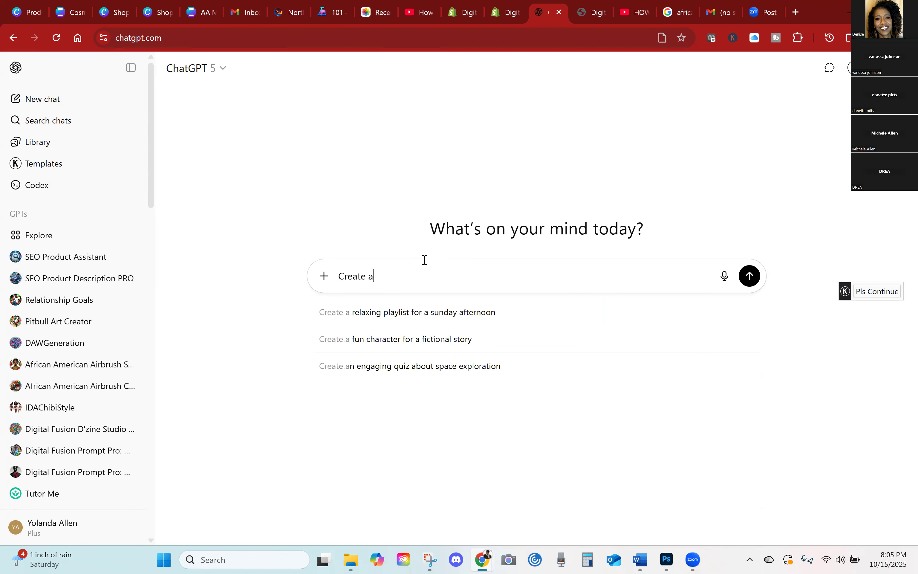
type(" instruction")
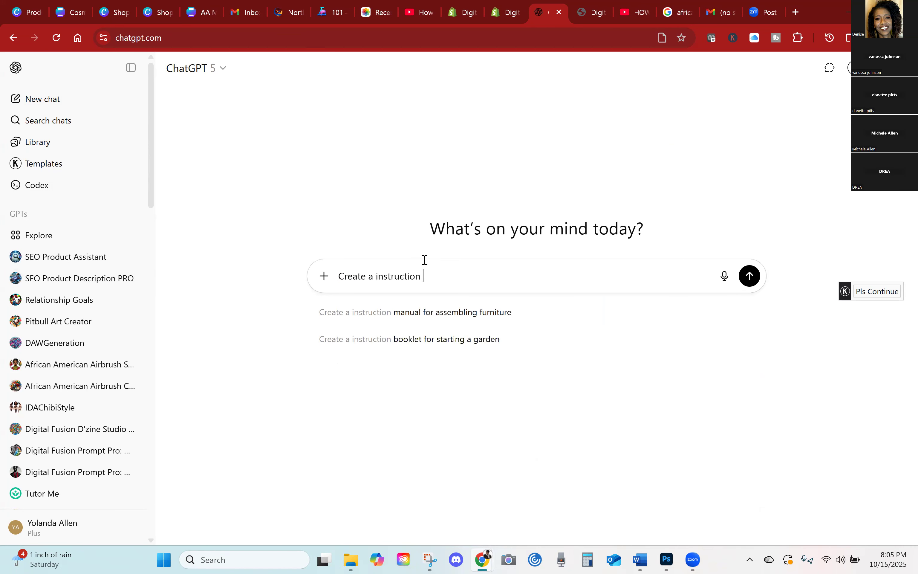
type(" page")
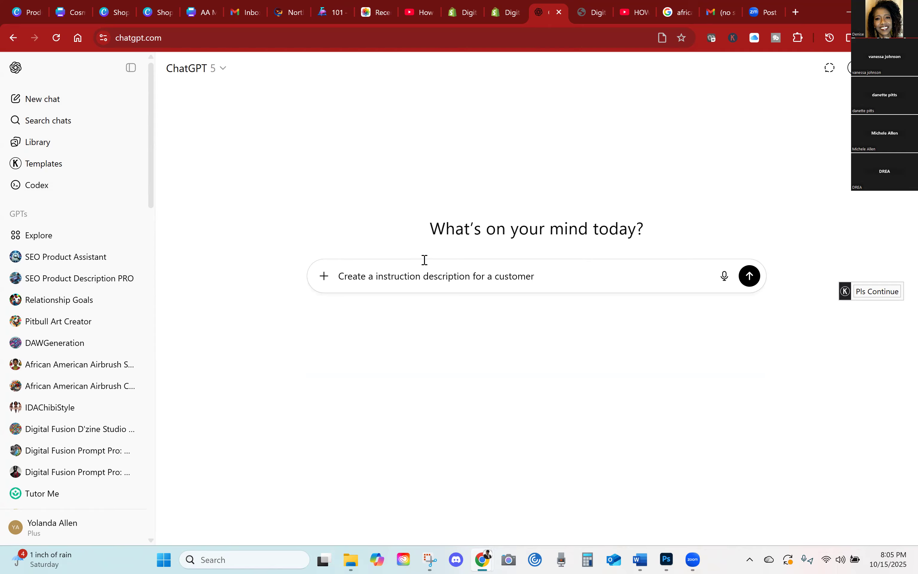
type("download a canva template")
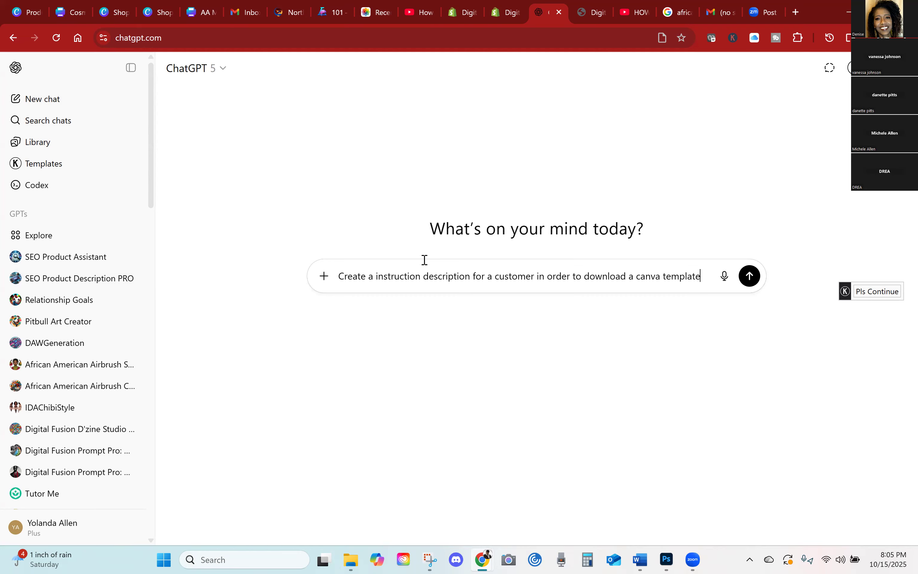
Reword the prompt to "Create step by step instructions for a customer in order to download a canva template" and submit it
key("Left")
key("Left")
key("Left")
key("Left")
key("Left")
key("Left")
key("Left")
key("Left")
key("Left")
key("Left")
key("Left")
key("Left")
key("Left")
key("Left")
key("Left")
key("Left")
key("Left")
key("Left")
key("Left")
key("Left")
key("Left")
key("Left")
key("Left")
key("Left")
key("Left")
key("Left")
key("Left")
key("Left")
key("Left")
key("Left")
key("Left")
key("Left")
key("Left")
key("Left")
key("Left")
key("Left")
key("Left")
key("BackSpace")
type("step by ste")
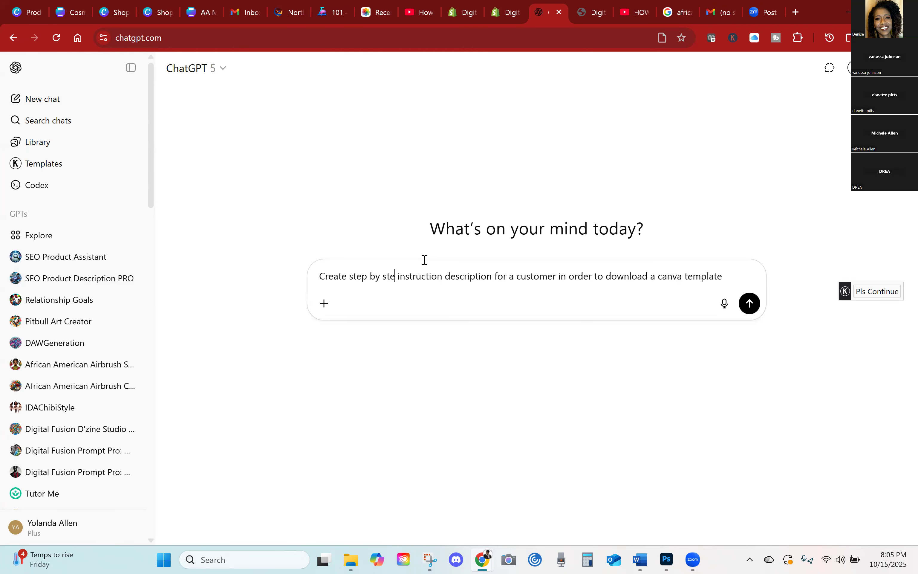
type("p in")
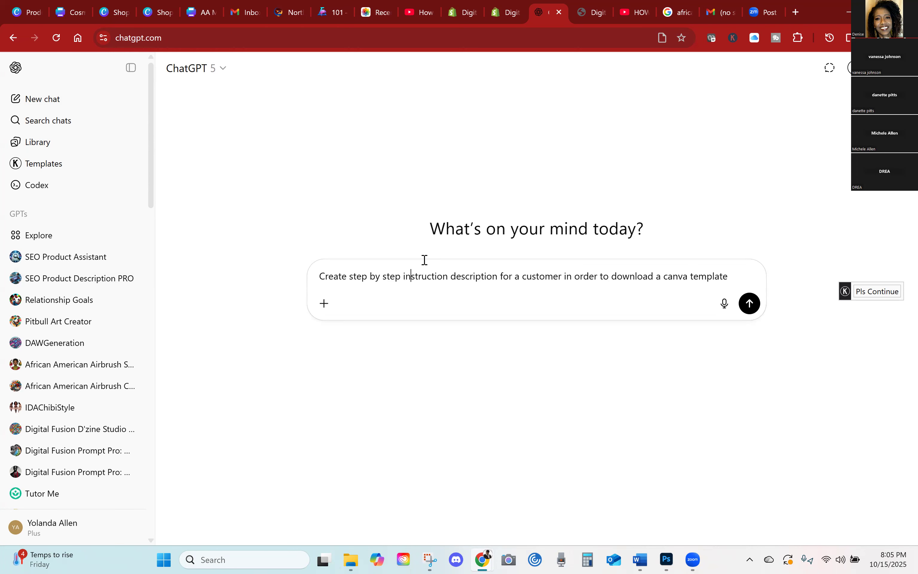
type("s")
key("Delete")
key("Delete")
key("Delete")
key("Delete")
key("Delete")
key("Delete")
key("Delete")
key("Delete")
key("Delete")
key("Delete")
key("Delete")
key("Delete")
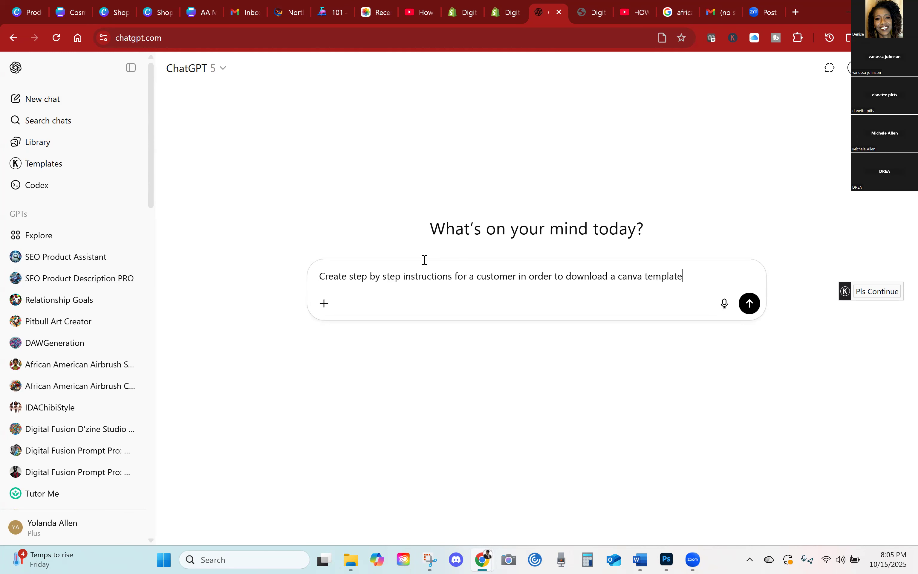
key("Return")
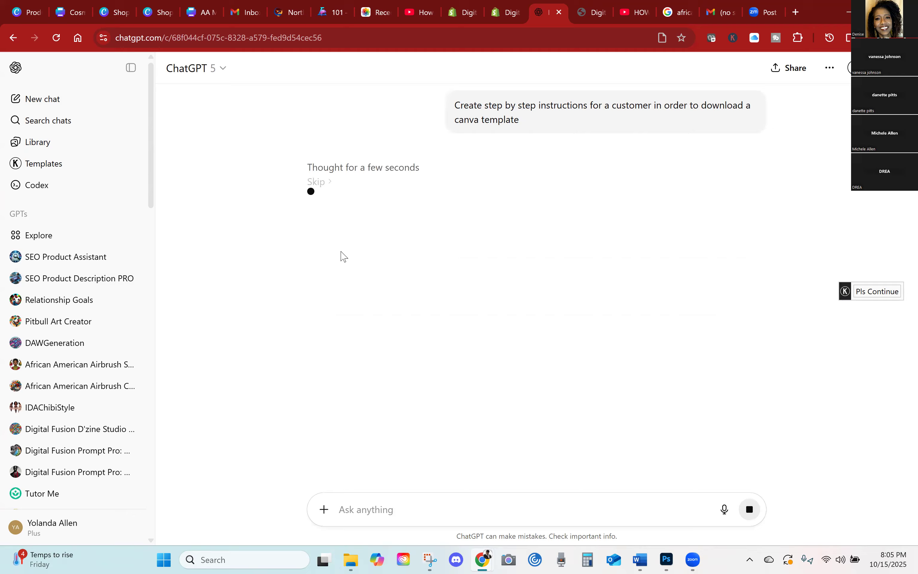
Copy the heading "How to Access & Use Your Canva Template (Step-by-Step)" from ChatGPT and paste it onto page 4 in Canva
left_click_drag(307, 211, 689, 216)
key("ctrl+c")
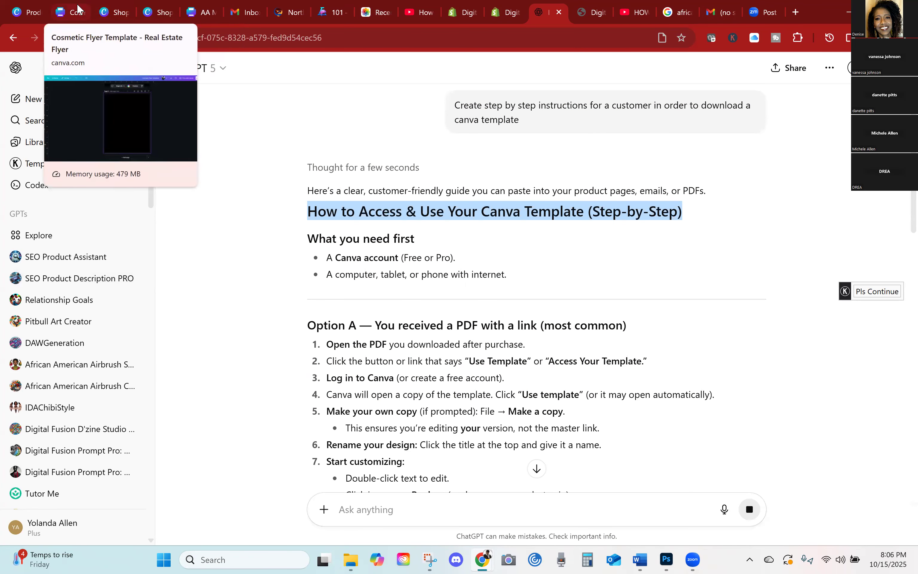
left_click(77, 9)
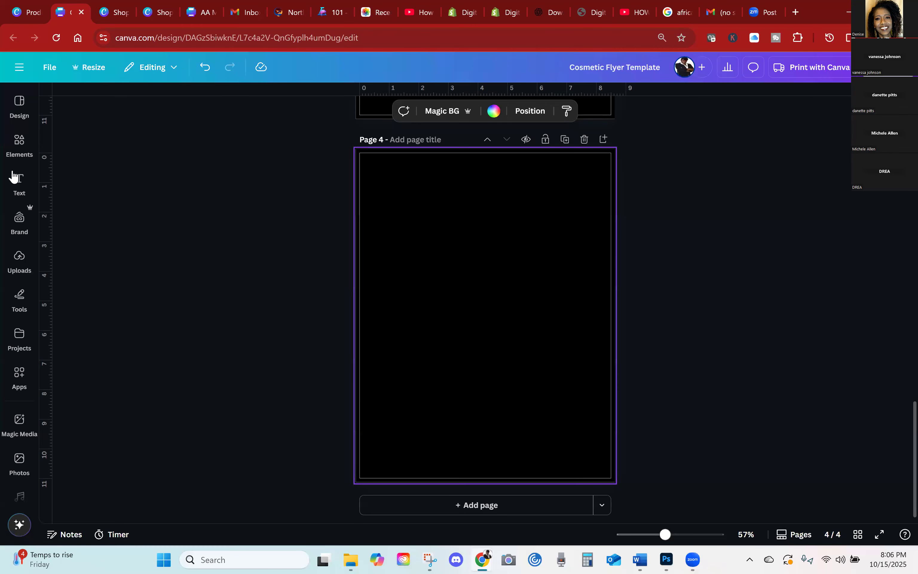
left_click(19, 182)
left_click(149, 265)
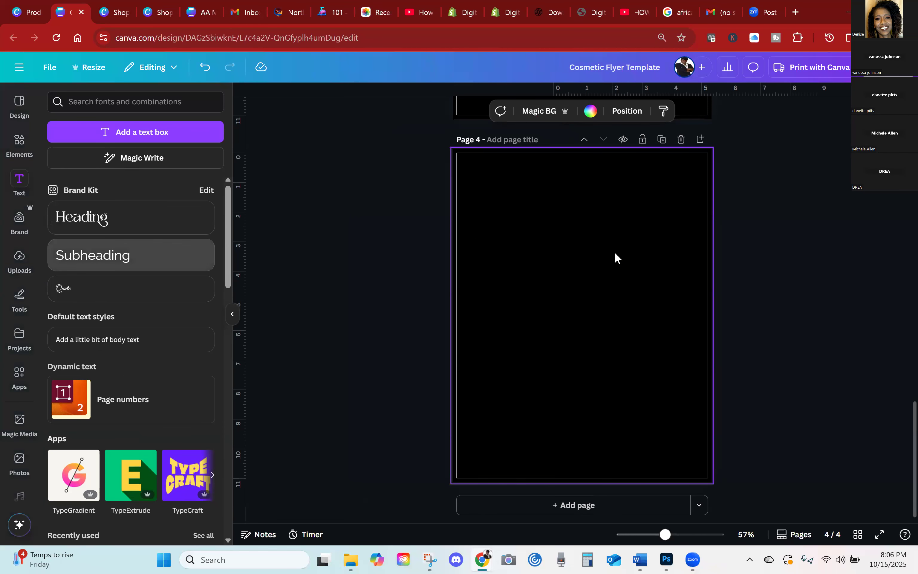
key("ctrl+v")
left_click(772, 319)
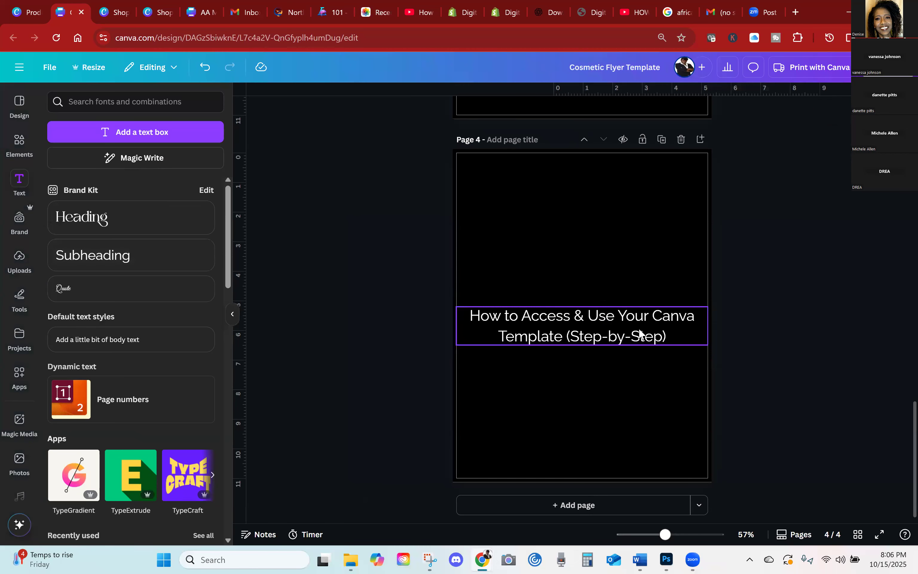
Move the pasted heading to the upper part of page 4 and scale it down to font size 32.4
left_click_drag(625, 328, 641, 190)
left_click(463, 204)
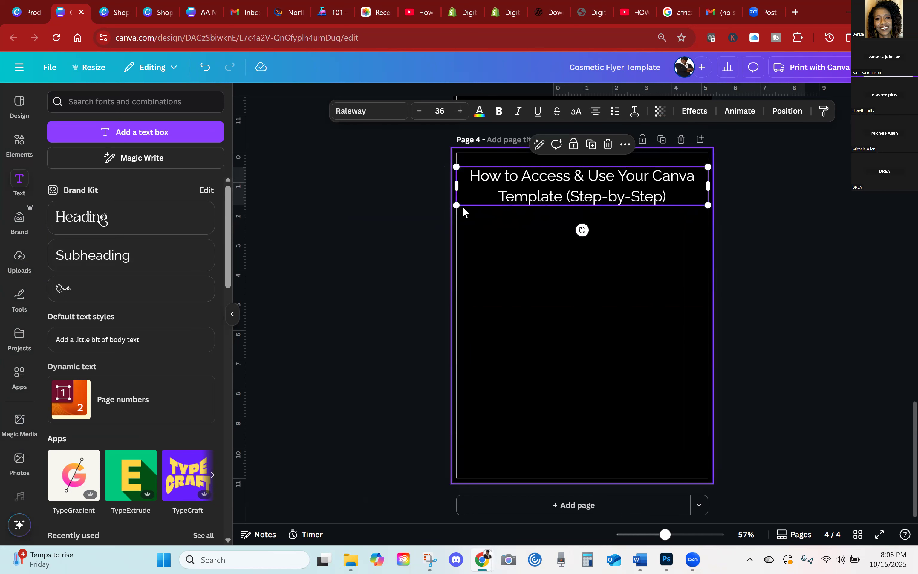
left_click_drag(456, 205, 481, 201)
left_click_drag(561, 182, 555, 182)
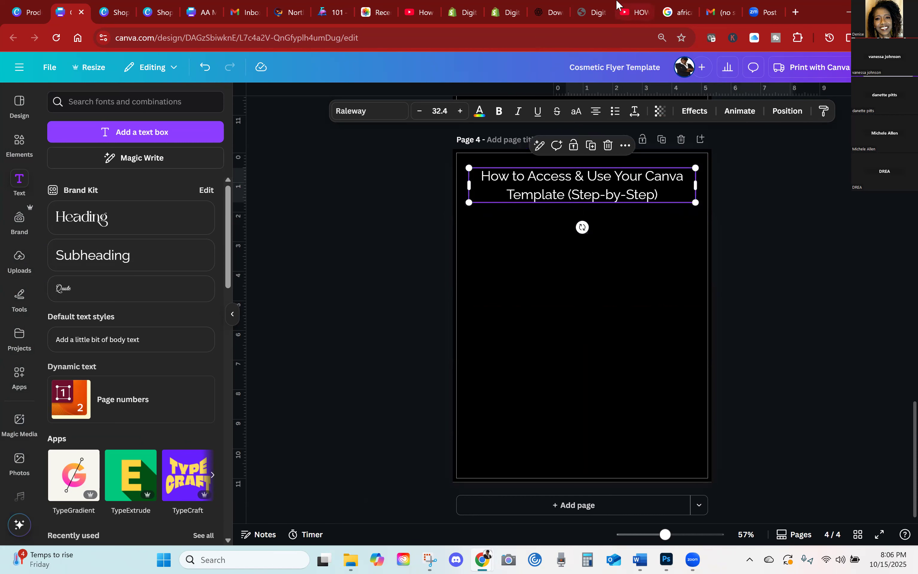
Switch to ChatGPT and review the generated instructions from What you need first through the Quick checklist
left_click(550, 12)
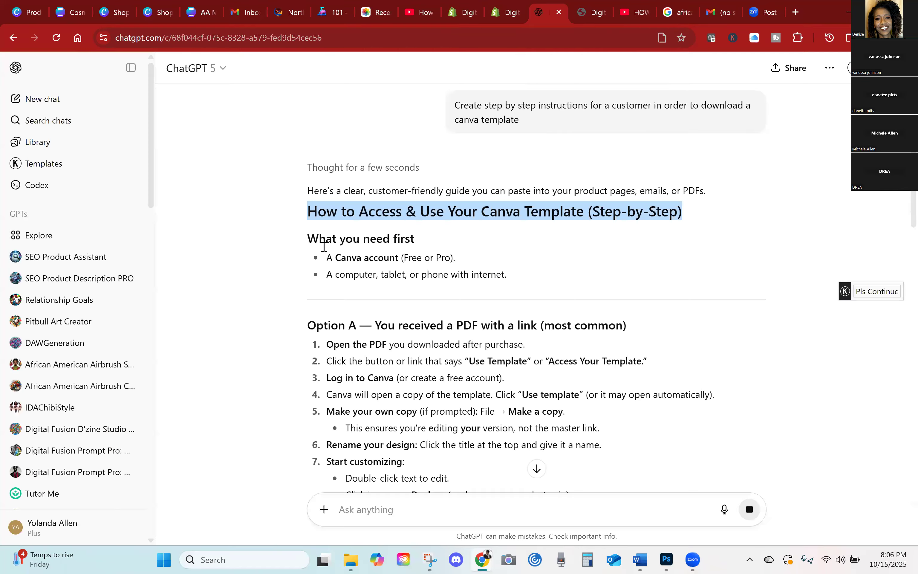
left_click_drag(309, 237, 477, 337)
scroll(569, 296, "down", 4)
scroll(583, 304, "down", 8)
scroll(587, 313, "down", 4)
scroll(607, 348, "down", 10)
scroll(608, 365, "down", 3)
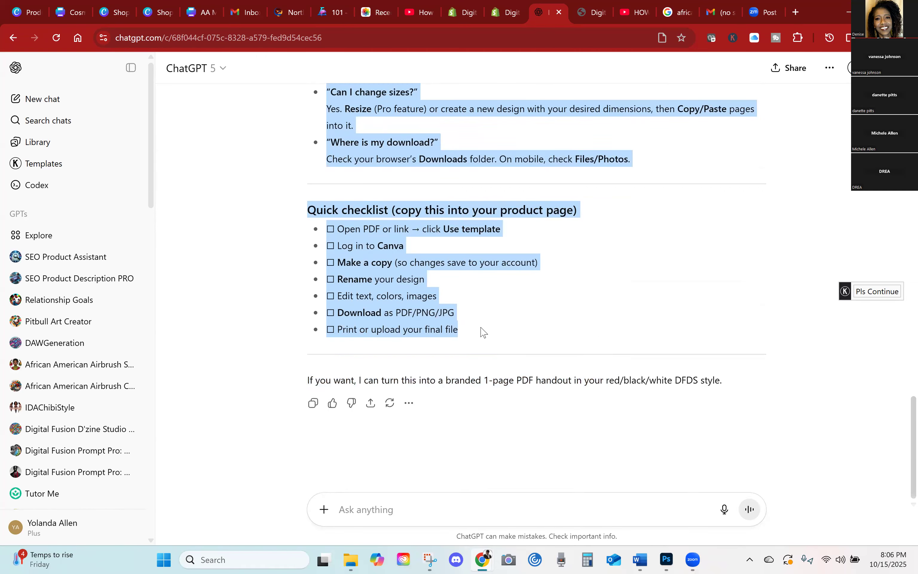
scroll(527, 307, "up", 9)
scroll(533, 329, "up", 9)
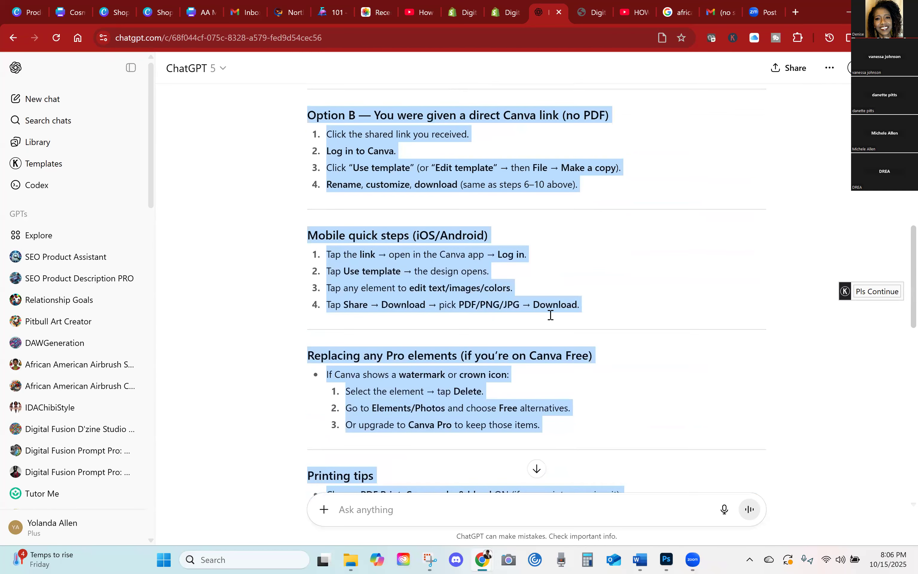
left_click(442, 194)
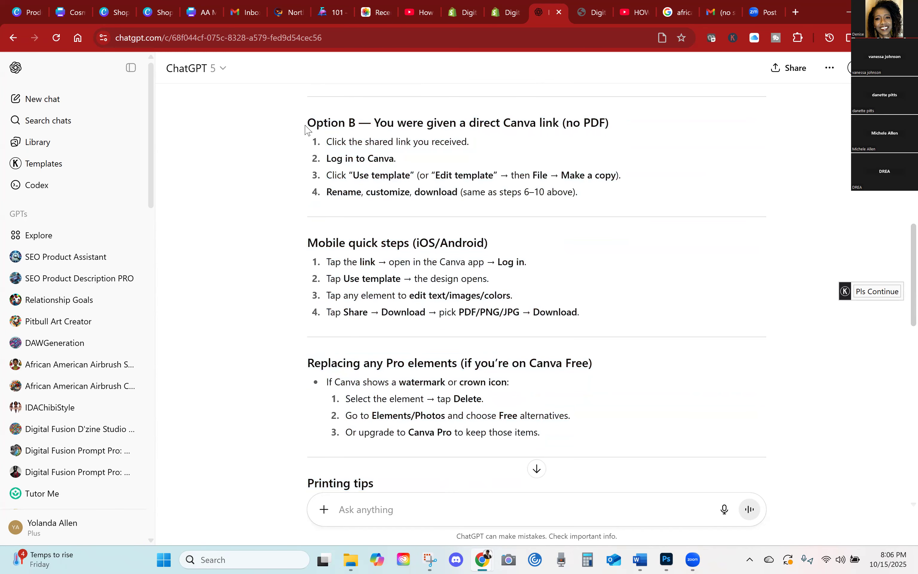
Copy the ChatGPT instructions from Option A through Mobile quick steps and paste them as a new text box on page 4 in Canva
scroll(394, 261, "up", 6)
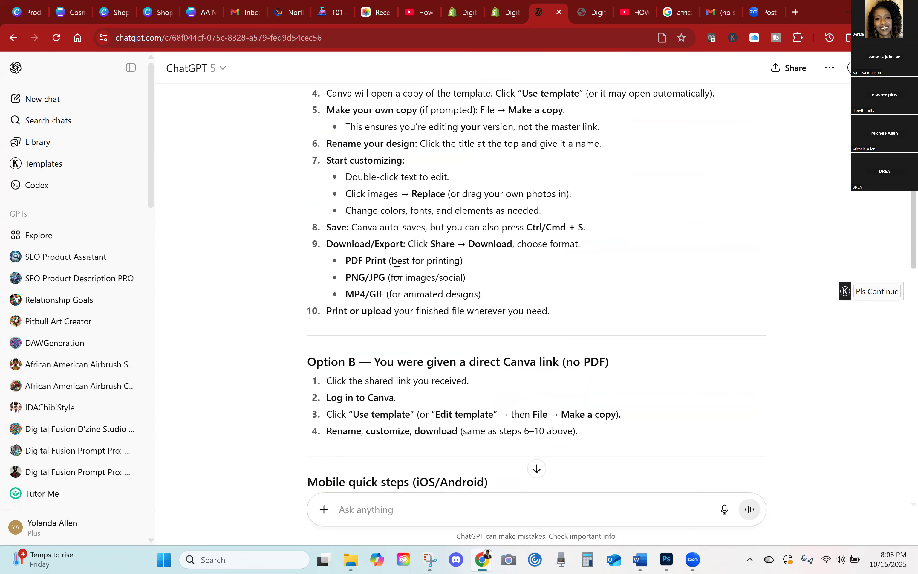
scroll(397, 271, "up", 5)
left_click_drag(307, 202, 610, 321)
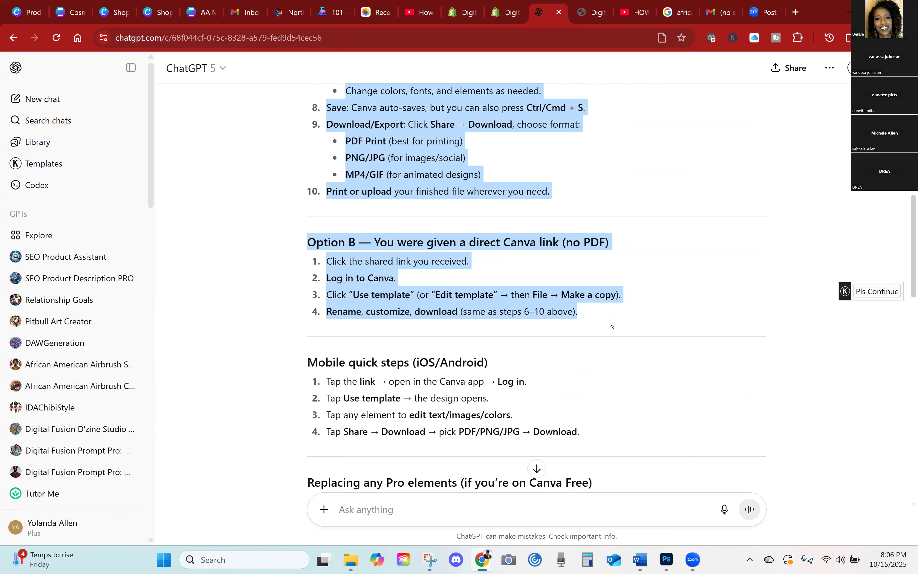
left_click_drag(610, 322, 627, 428)
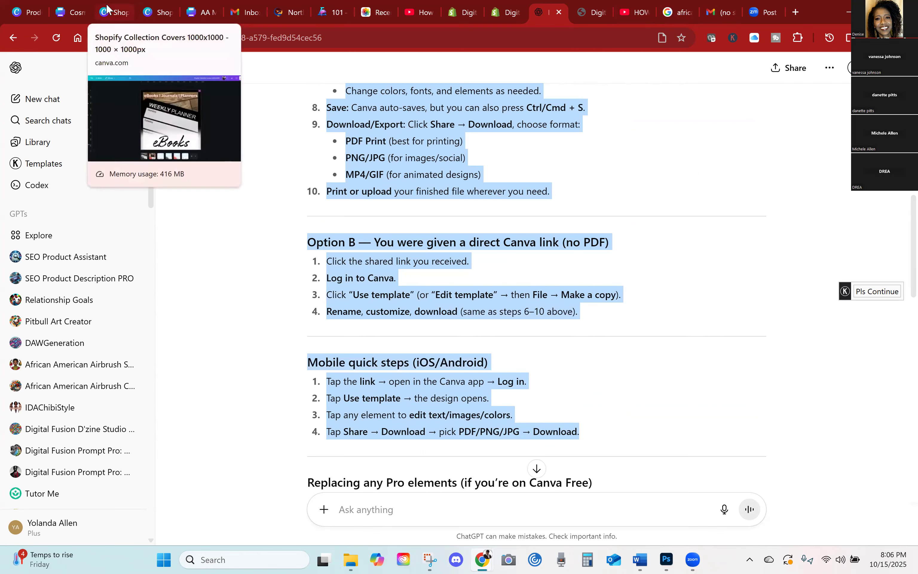
left_click(80, 11)
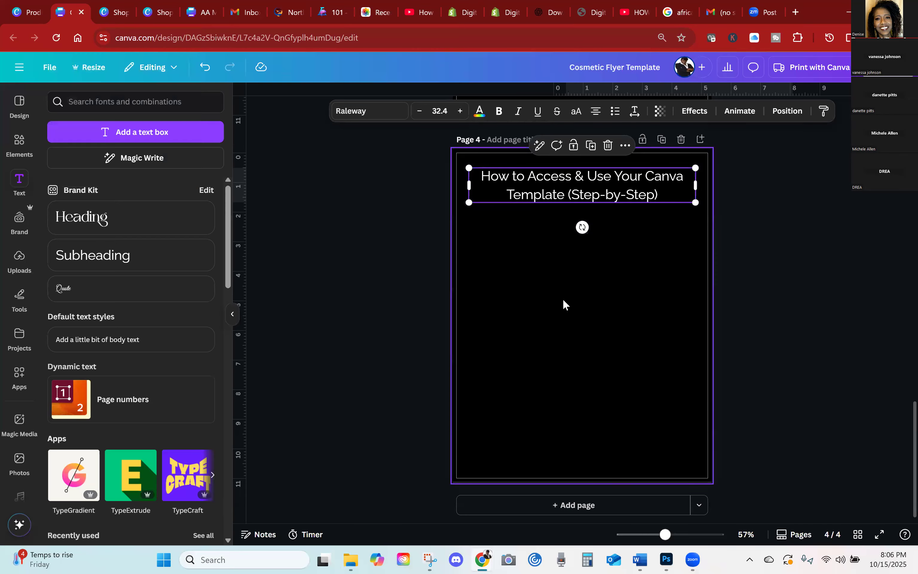
left_click(127, 135)
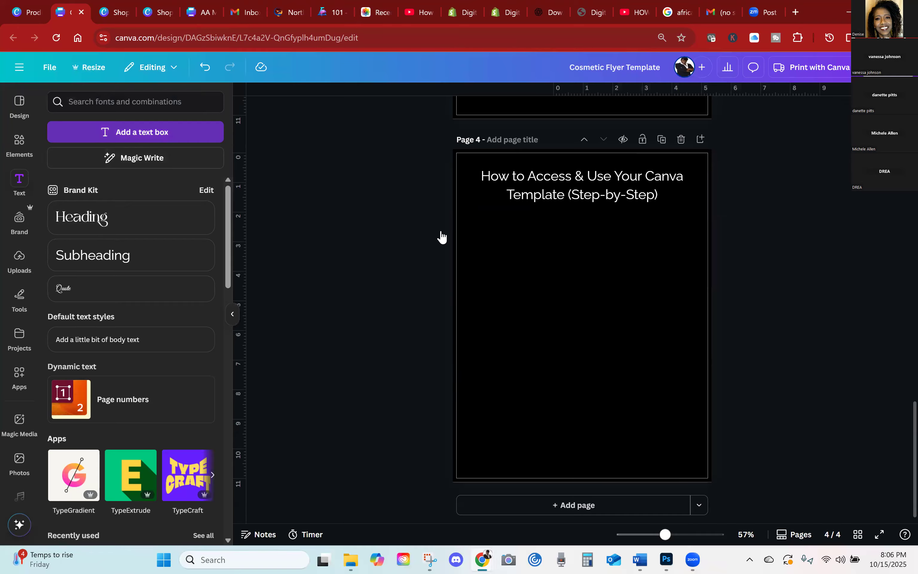
key("ctrl+v")
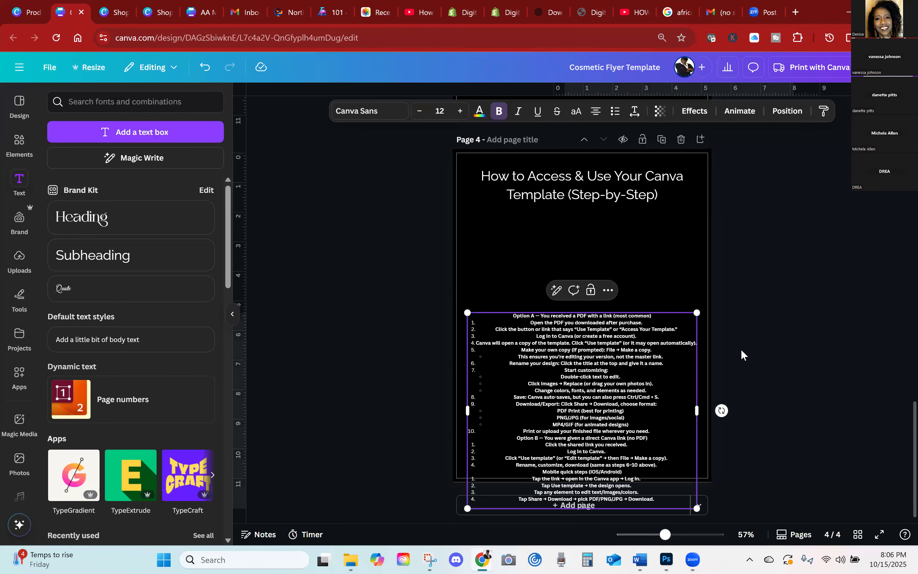
key("Escape")
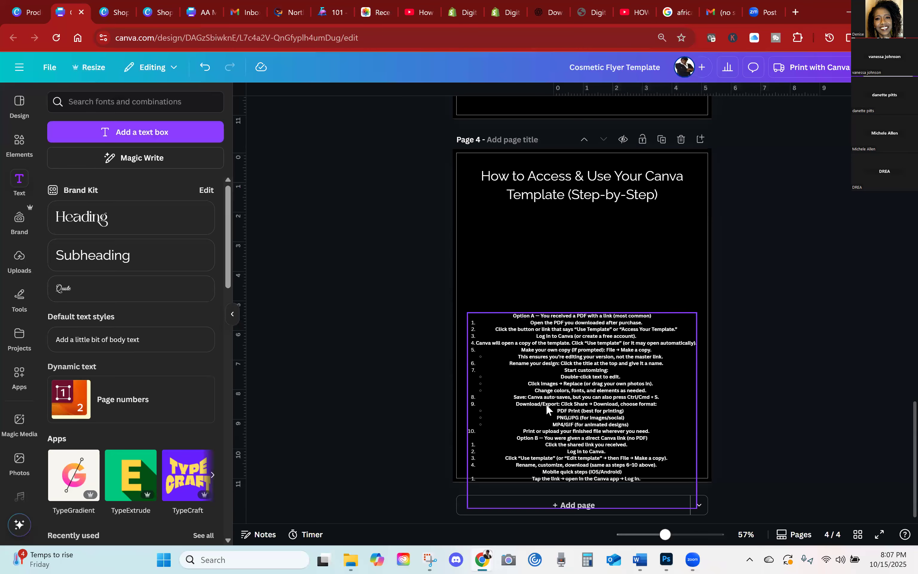
Remove the list markers from the pasted instructions and left-align the text
left_click(614, 112)
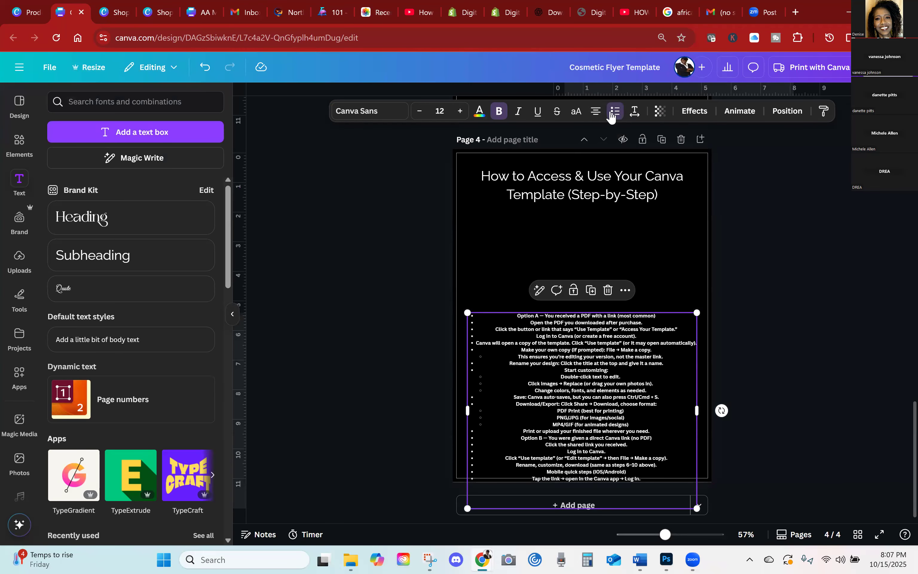
left_click(613, 113)
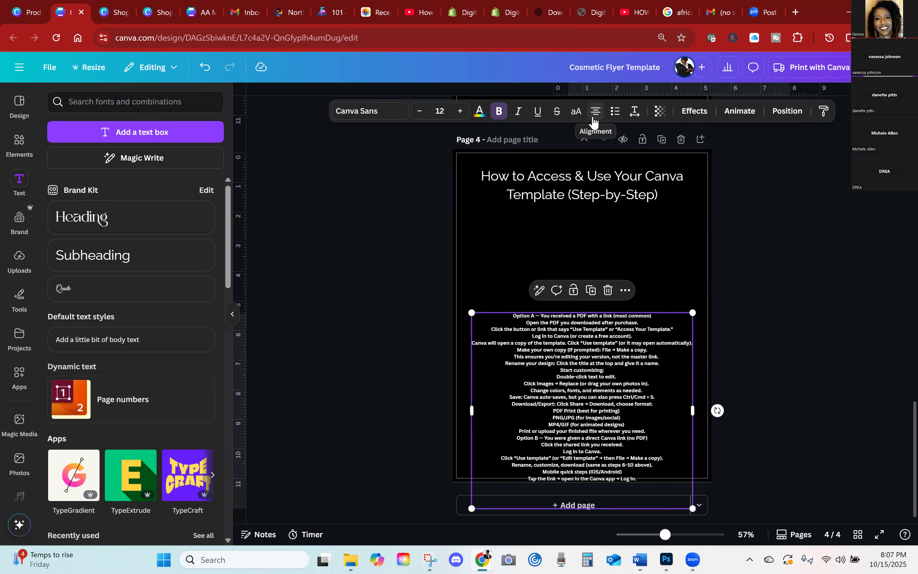
left_click(596, 116)
left_click(595, 119)
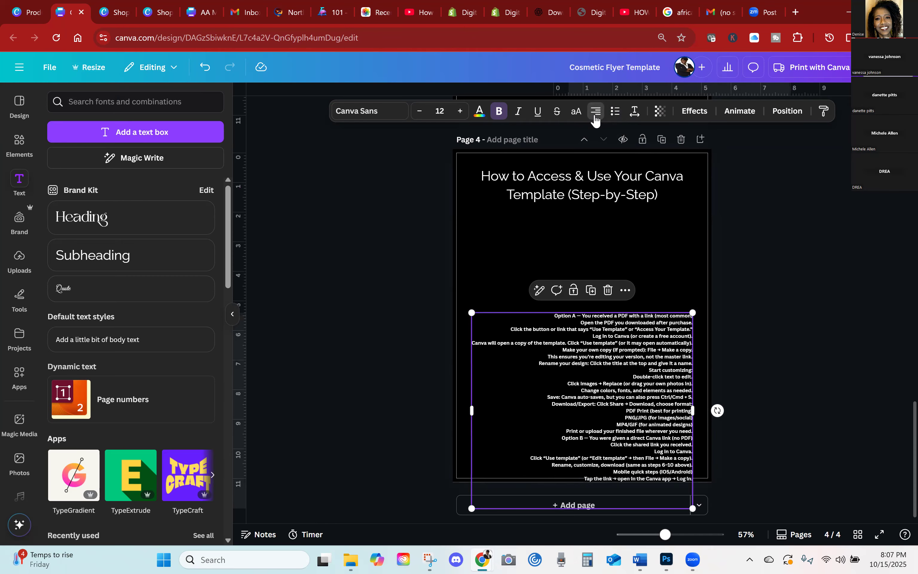
left_click(594, 119)
left_click(594, 119)
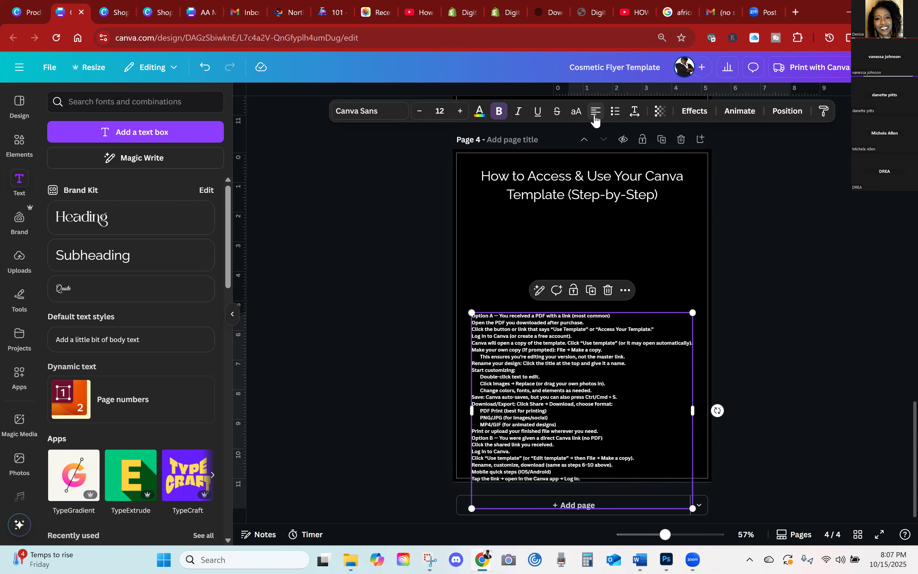
Fit the instruction text beneath the page 4 heading, raising its font size by four points and nudging the heading up
left_click_drag(604, 349, 602, 255)
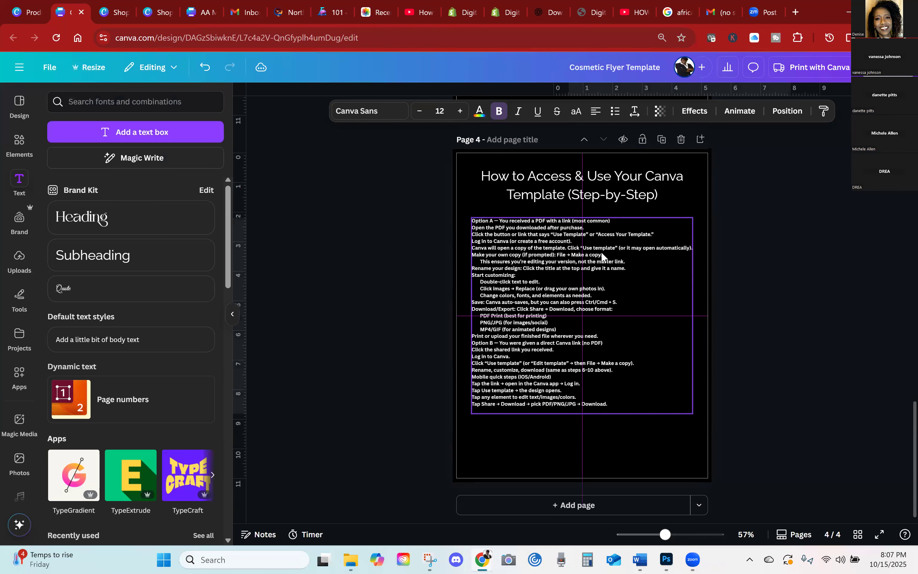
left_click(460, 111)
left_click(460, 111)
left_click(460, 111)
left_click(460, 110)
key("Escape")
mouse_move(583, 364)
left_mouse_down()
mouse_move(577, 333)
mouse_move(583, 346)
left_mouse_up()
left_click(767, 335)
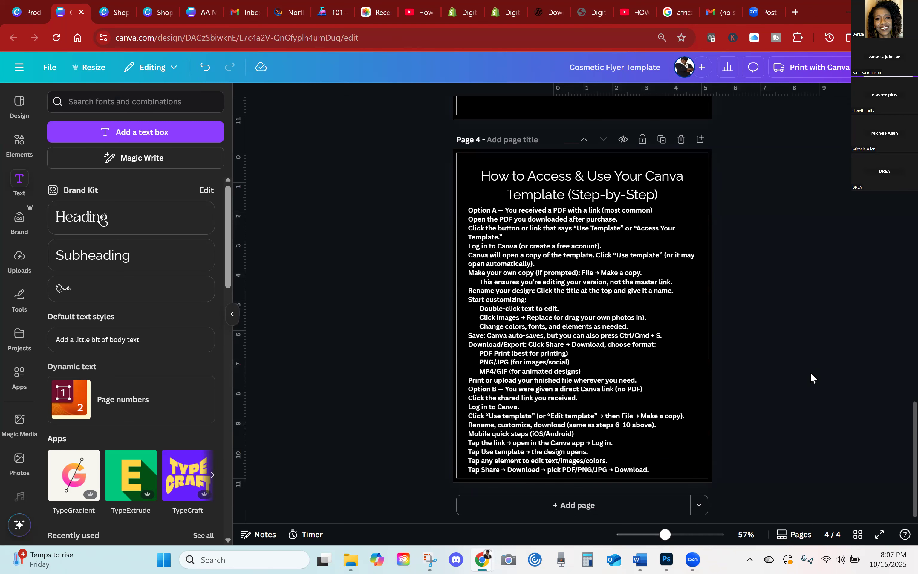
left_click_drag(596, 184, 594, 180)
left_click(726, 437)
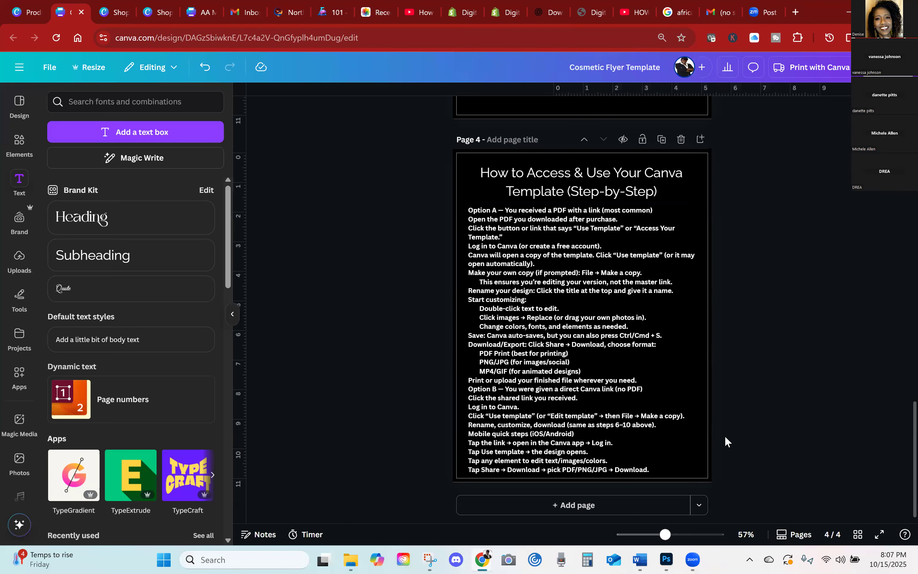
Download all four pages of the Cosmetic Flyer Template design as PDF Standard
scroll(815, 396, "up", 20)
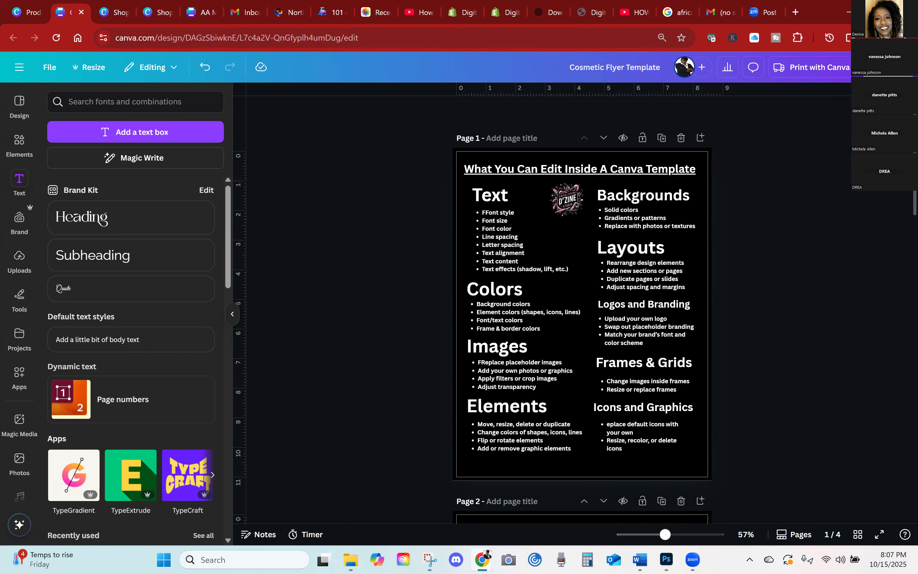
left_click(886, 68)
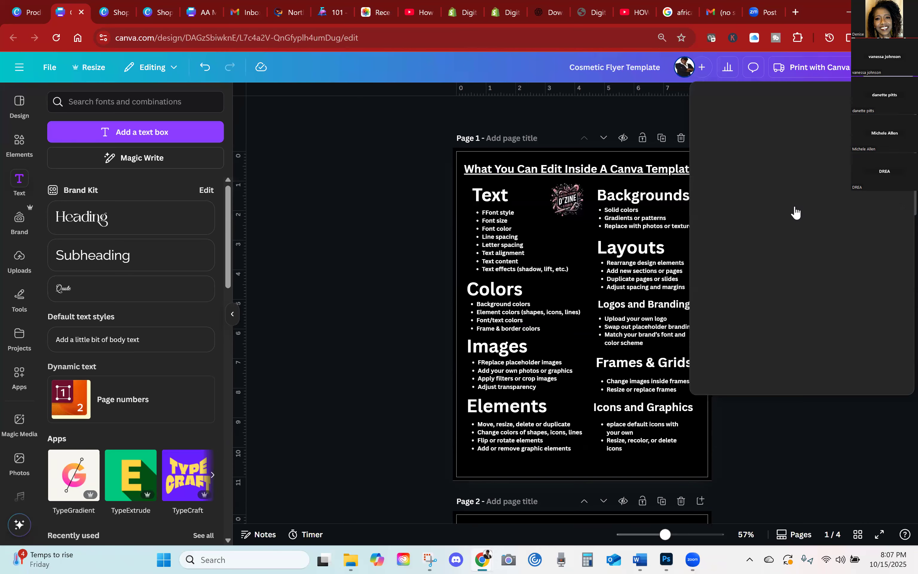
left_click(725, 293)
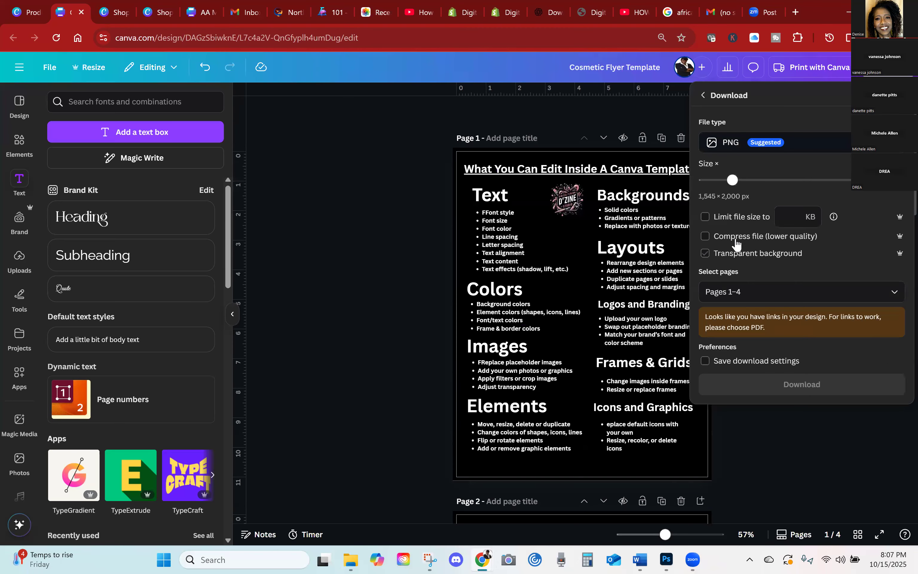
left_click(759, 142)
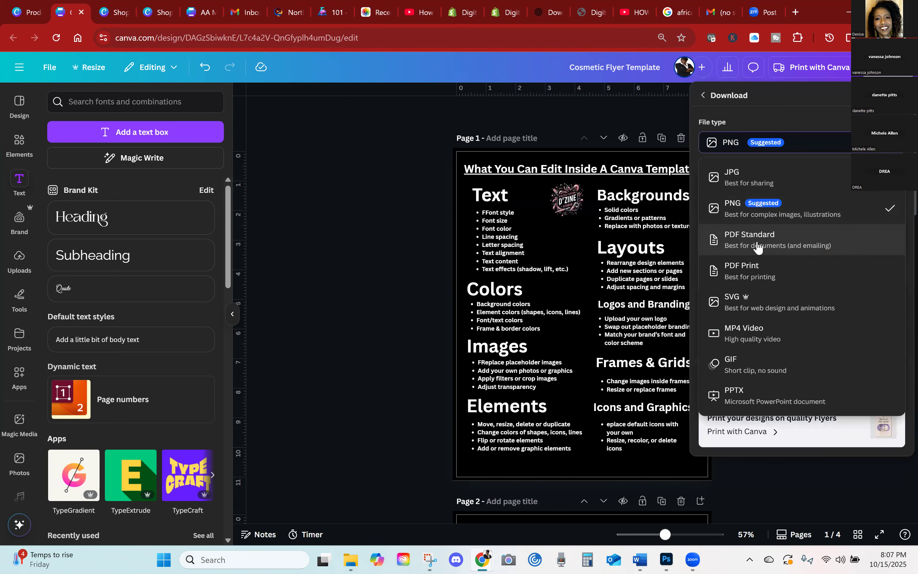
left_click(757, 236)
left_click(807, 300)
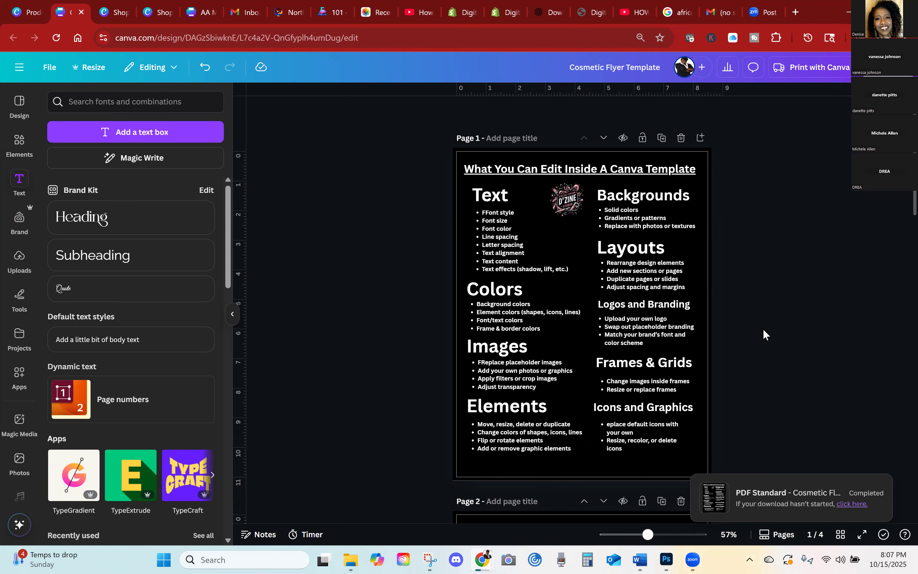
Switch to Shopify's Digital Downloads, upload Cosmetic Flyer Template (1).pdf to the Adorable Digital Clipart Bundle for Kids, and save
scroll(744, 288, "down", 6)
scroll(738, 277, "up", 5)
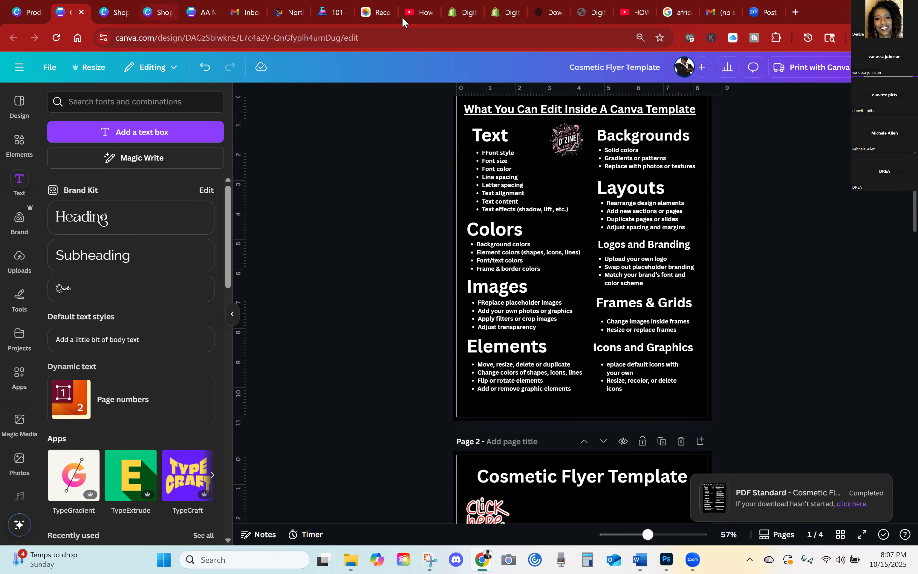
left_click(466, 13)
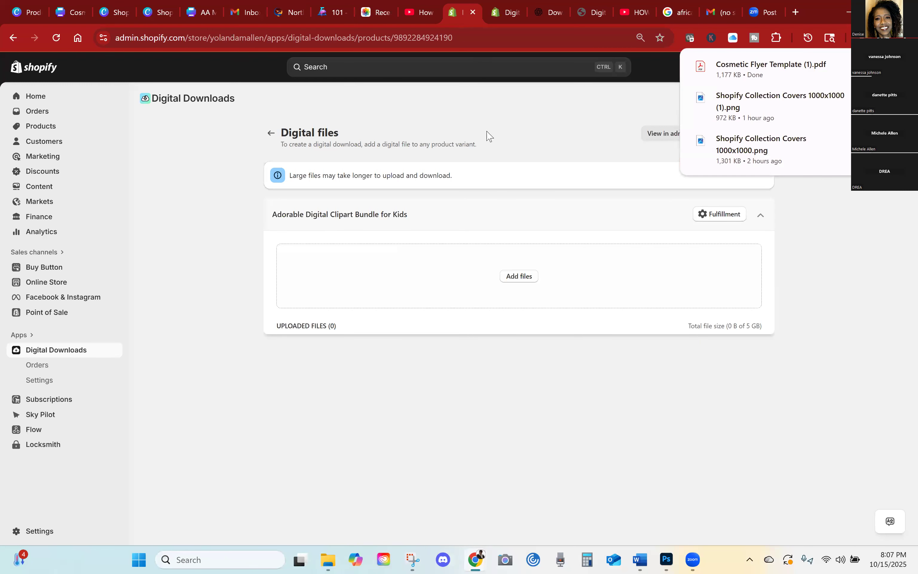
left_click_drag(738, 70, 592, 346)
left_click(704, 13)
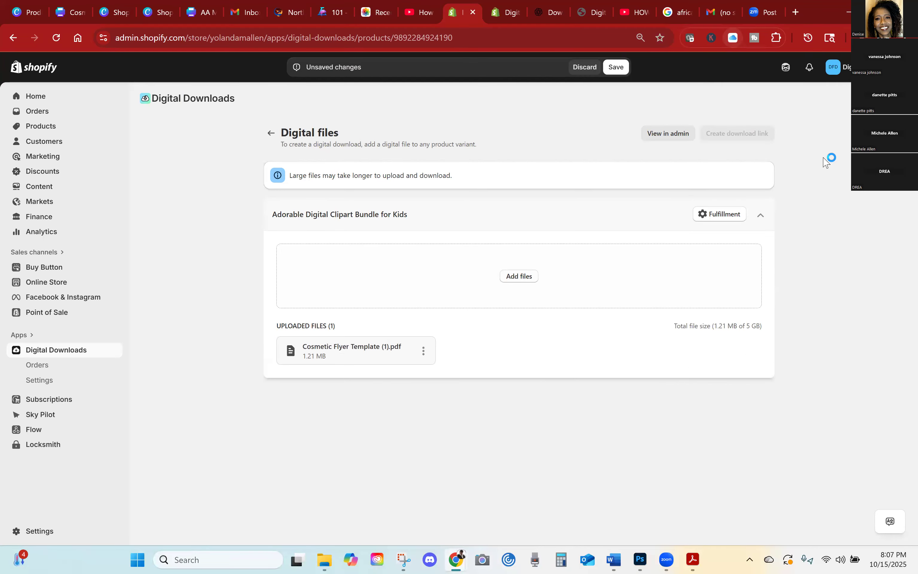
left_click(622, 68)
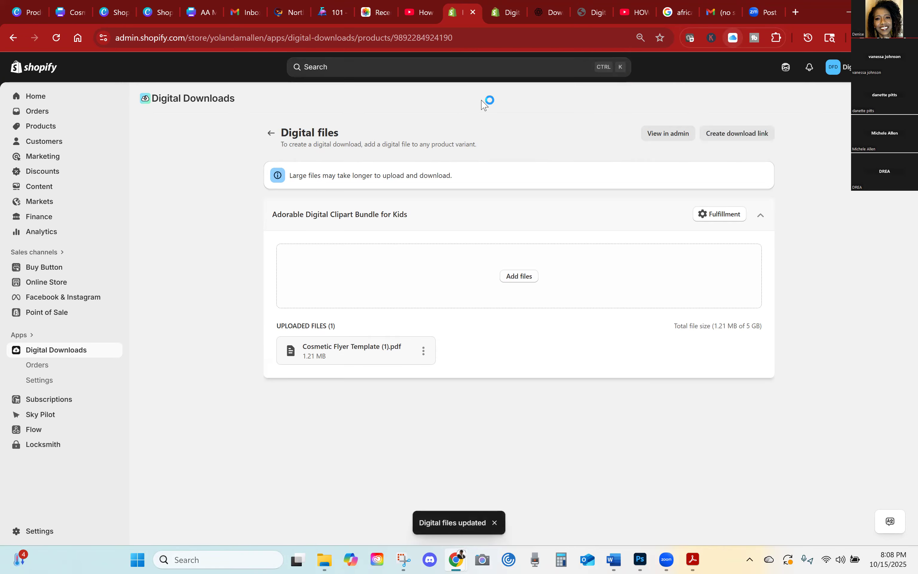
Switch to the Digital Fusion D'zines storefront home page and get the PDF viewer window out of the way
left_click(550, 12)
left_click(594, 12)
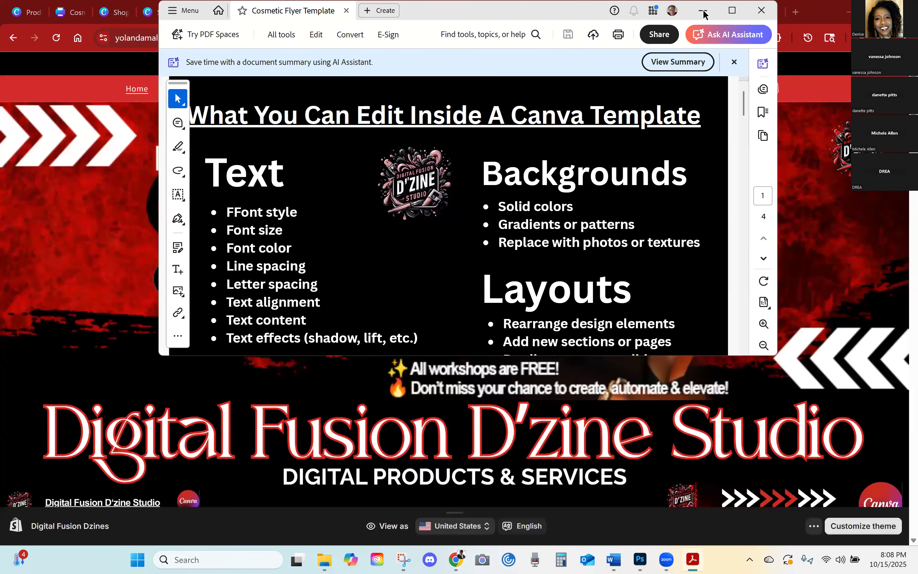
left_click(454, 389)
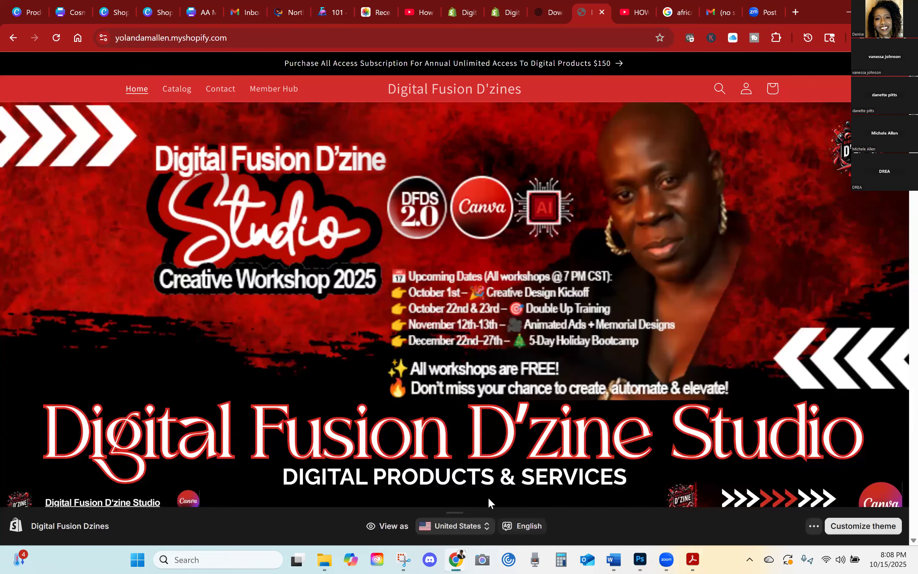
Browse to the second page of the Digital Clipart Image Collection and view the Adorable Digital Clipart Bundle for Kids product
scroll(290, 301, "down", 6)
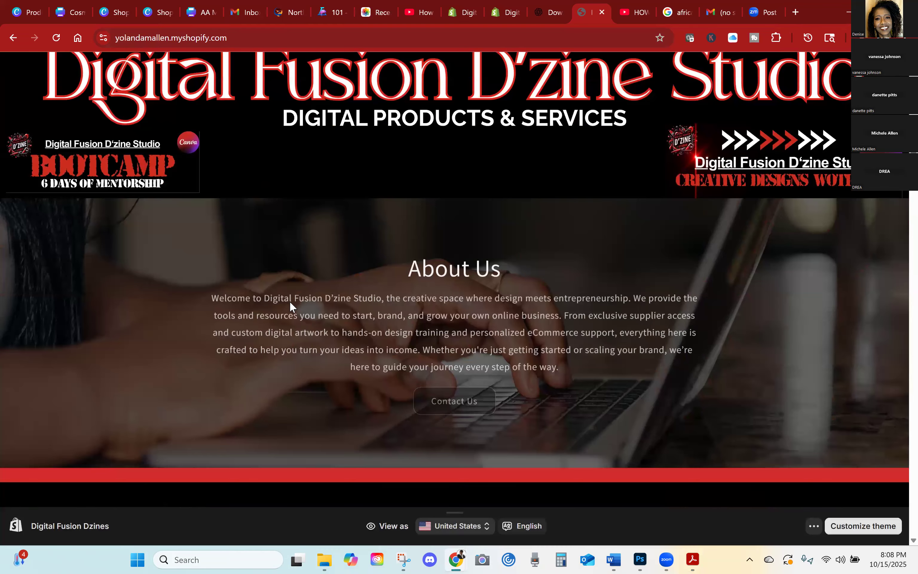
scroll(290, 301, "down", 5)
left_click(701, 433)
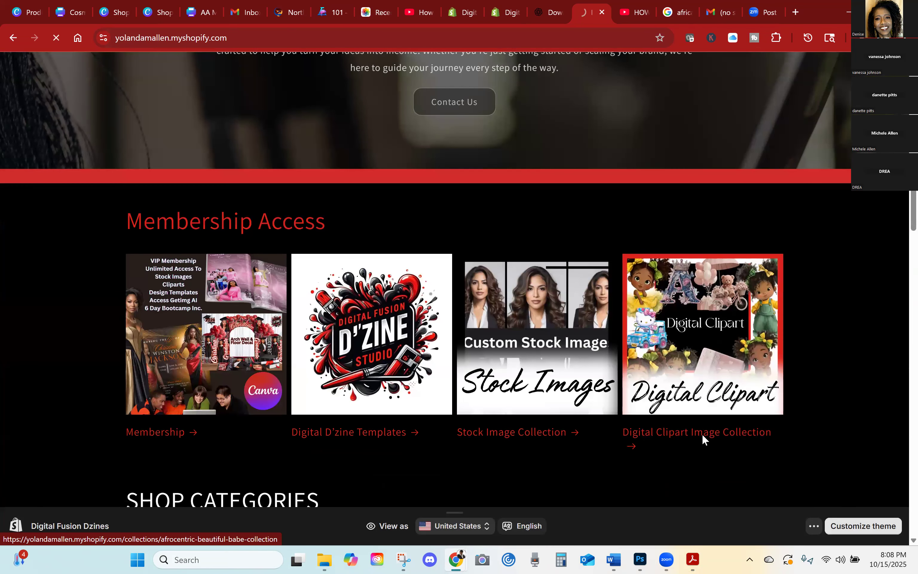
scroll(466, 366, "down", 10)
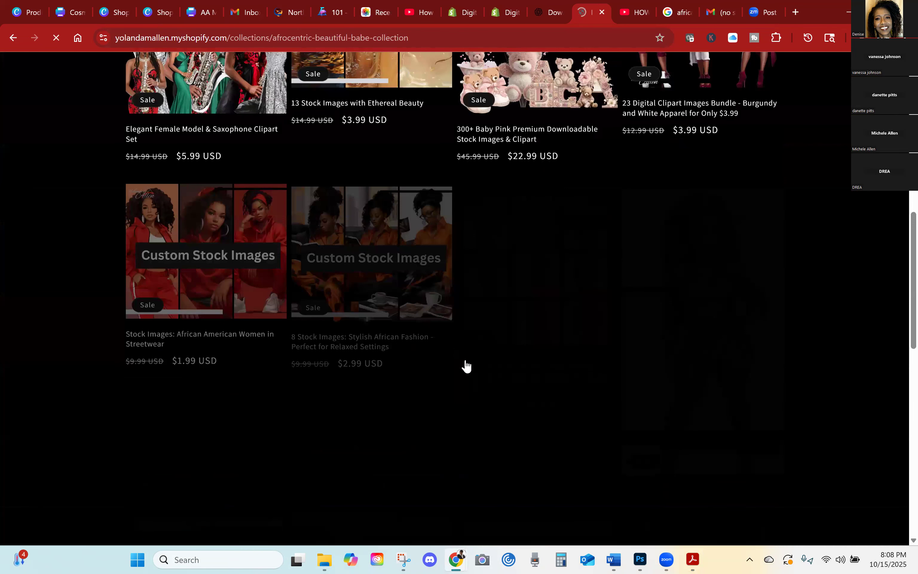
scroll(462, 343, "down", 15)
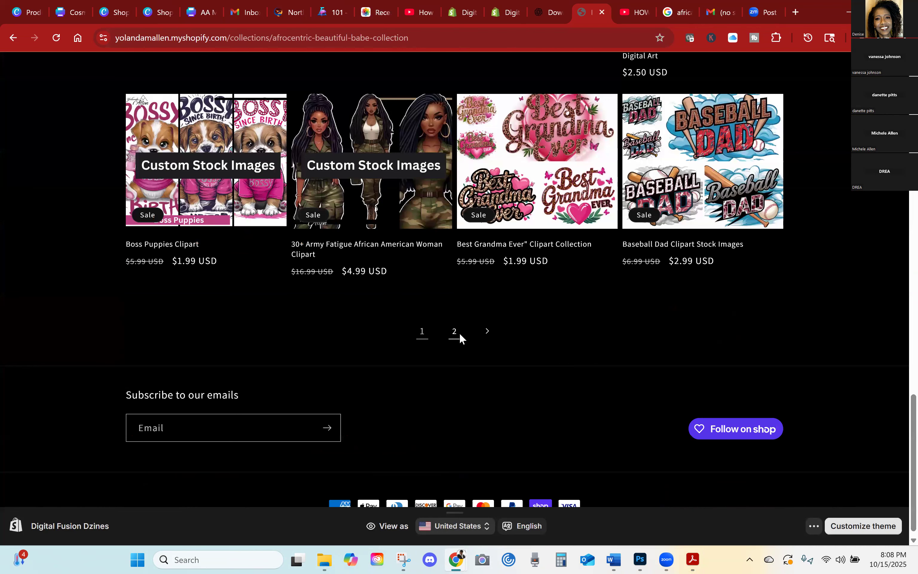
left_click(456, 331)
scroll(372, 354, "down", 5)
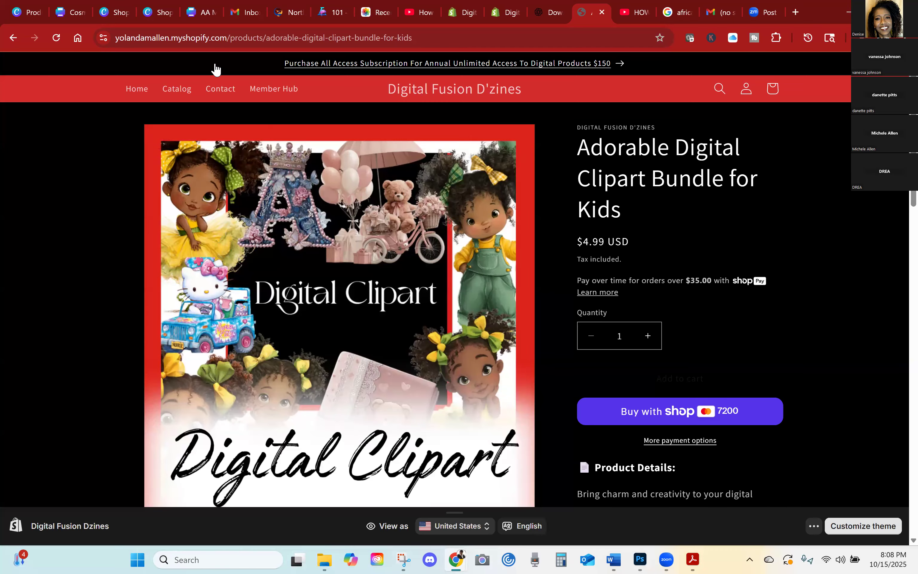
Switch to the Cosmetic Flyer Template design in Canva and look over all of its publishing options
mouse_move(125, 11)
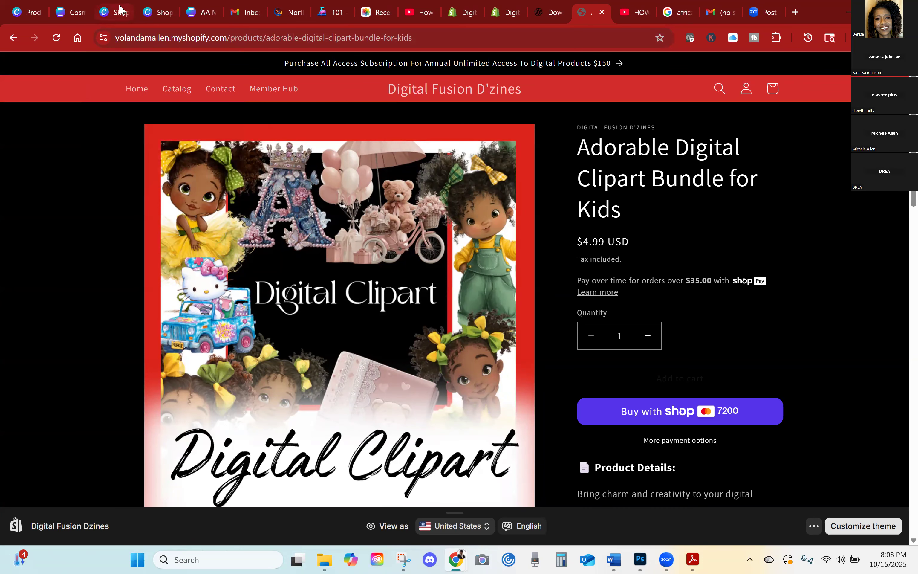
left_click(64, 12)
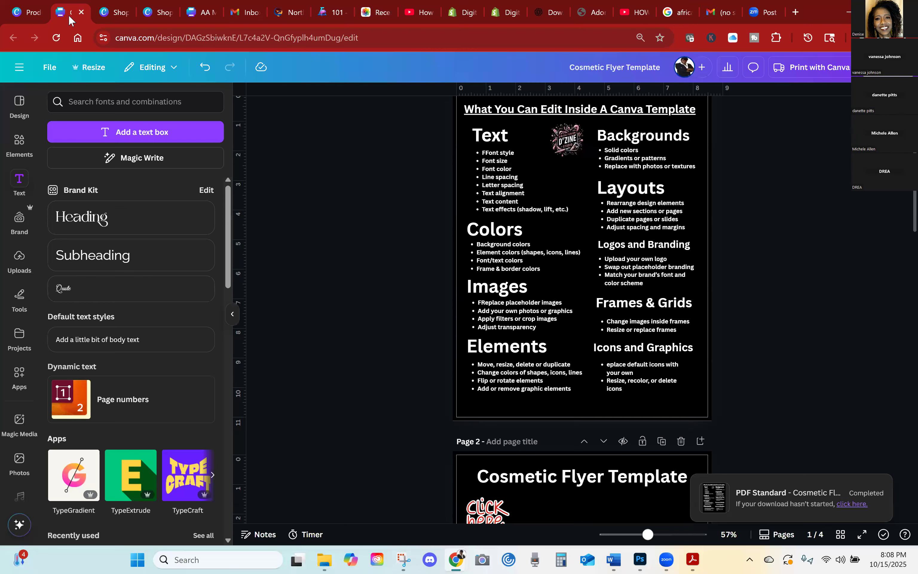
left_click(232, 314)
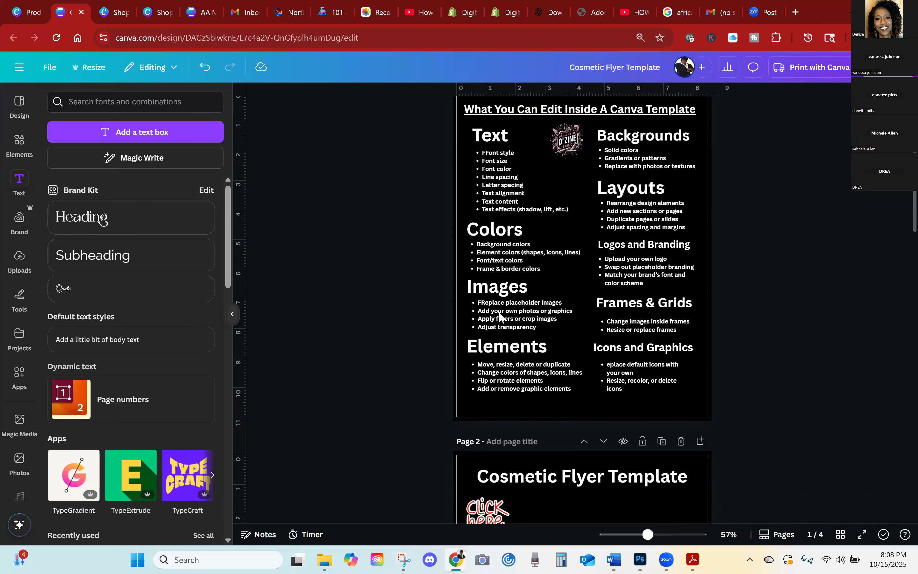
scroll(627, 316, "up", 2)
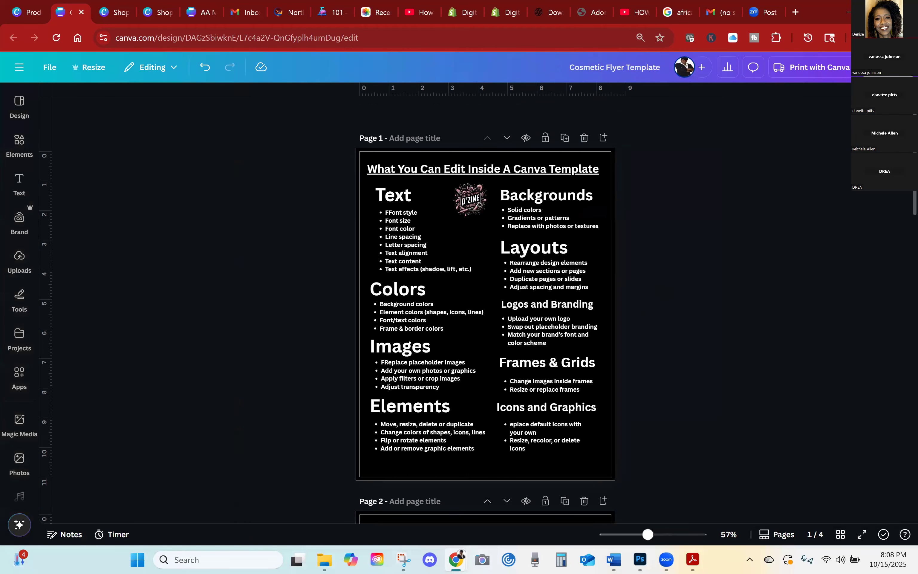
left_click(886, 67)
left_click(882, 345)
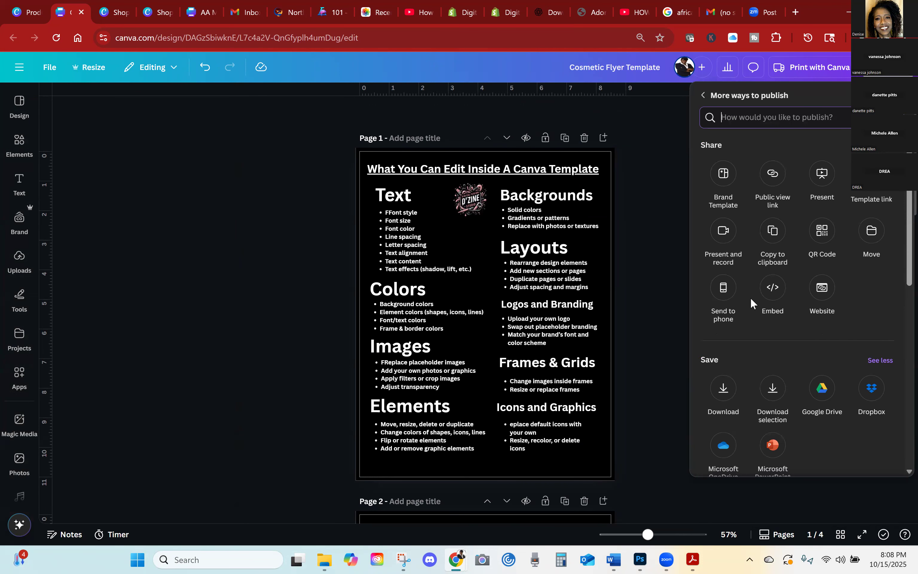
left_click(660, 281)
Change the page 4 background from solid to a red #dc231a and pink gradient
scroll(696, 320, "down", 15)
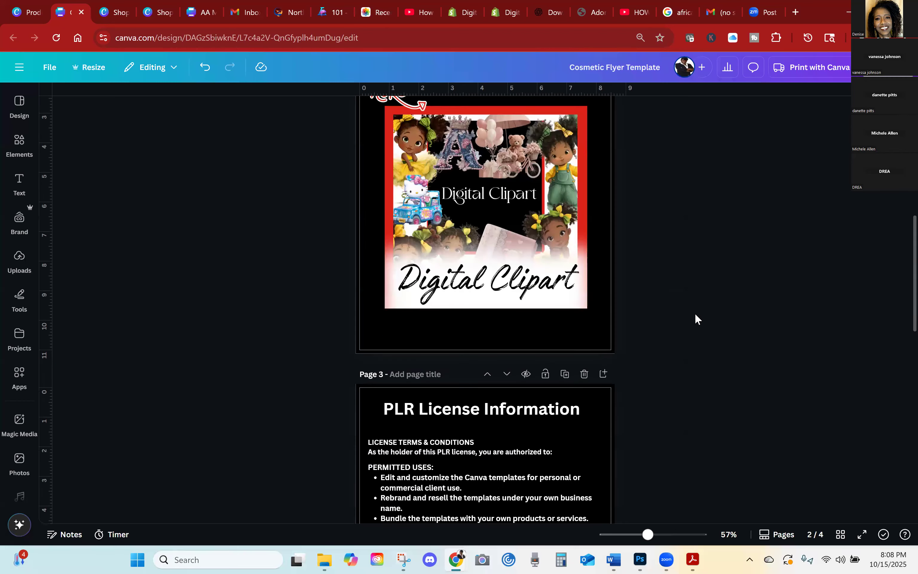
scroll(696, 319, "down", 8)
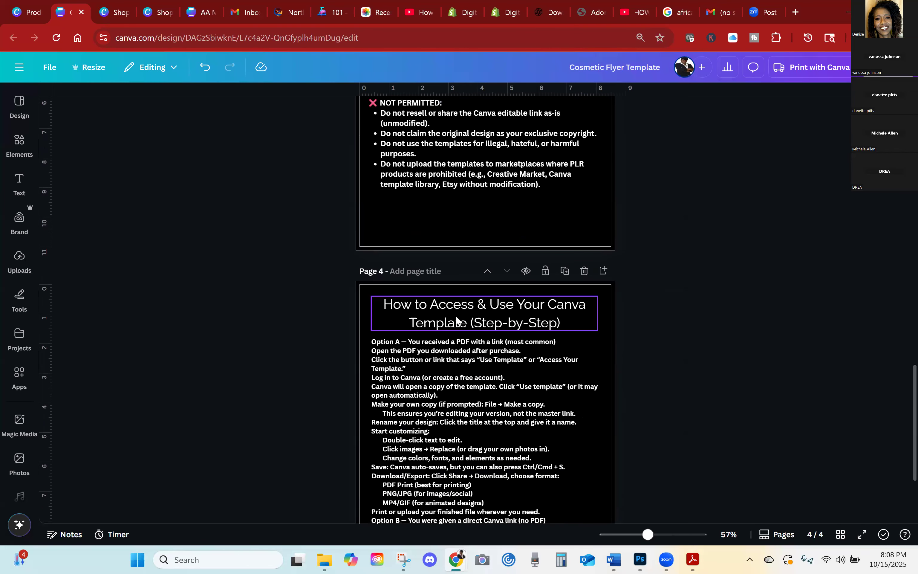
left_click(456, 321)
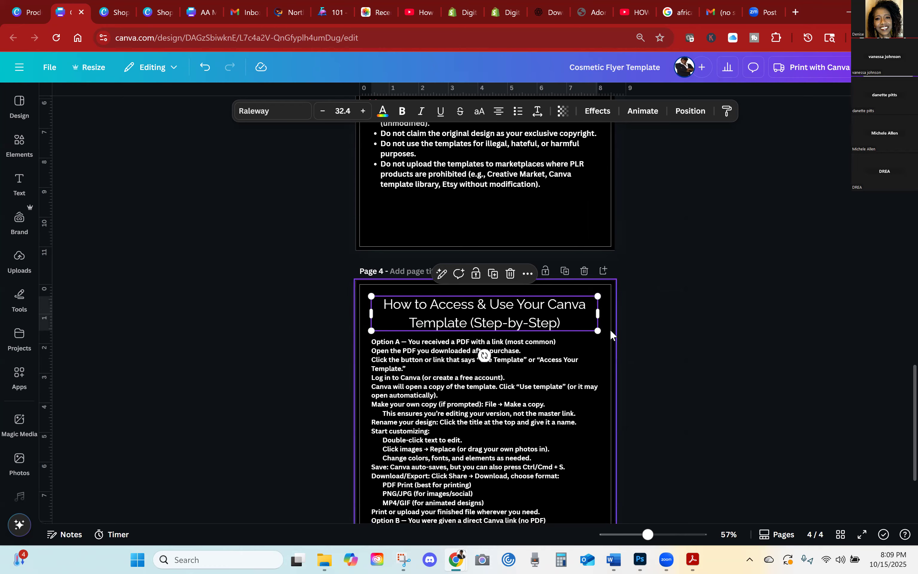
left_click(647, 283)
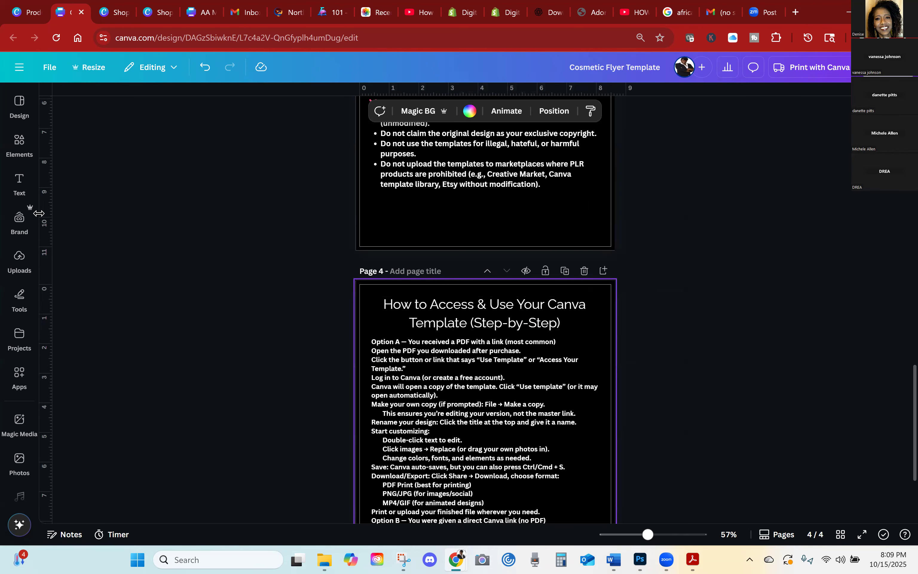
left_click(20, 183)
left_click(22, 156)
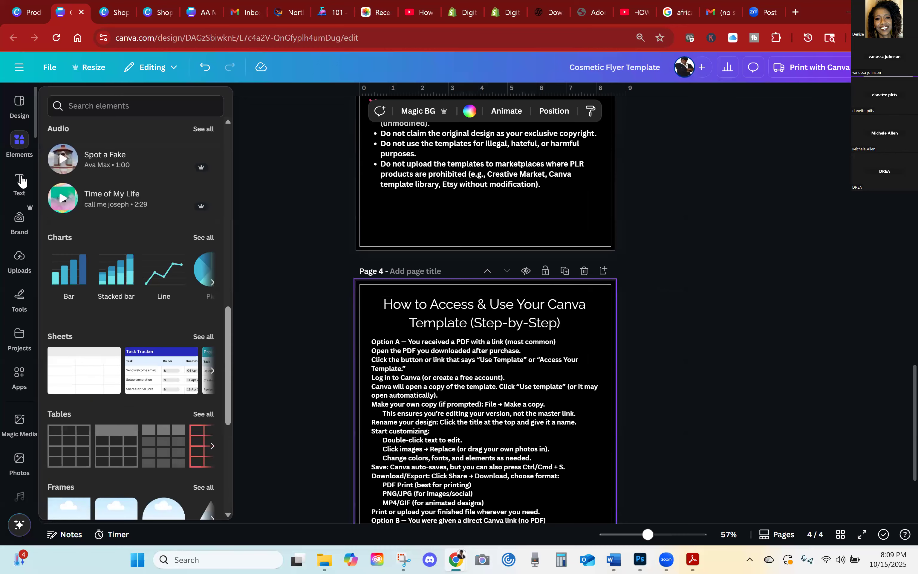
left_click(471, 111)
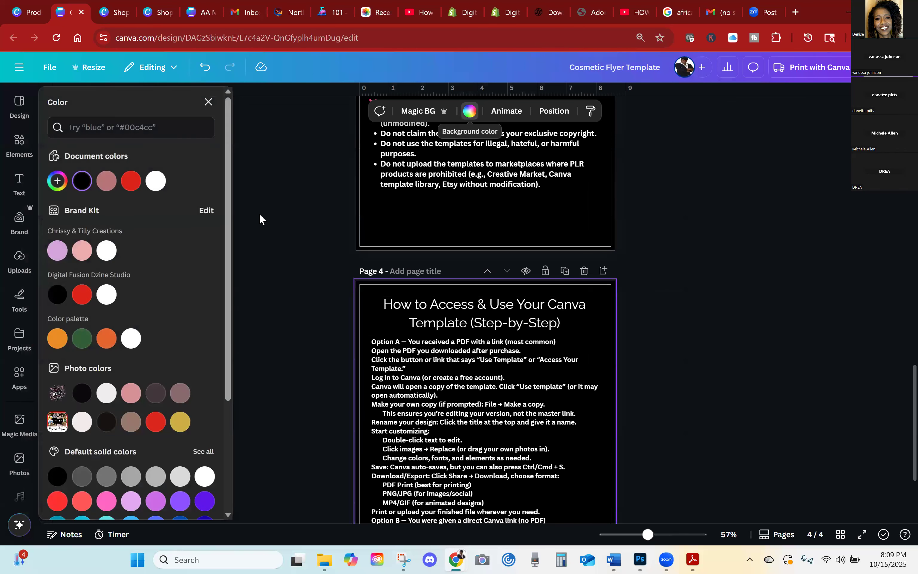
left_click(82, 295)
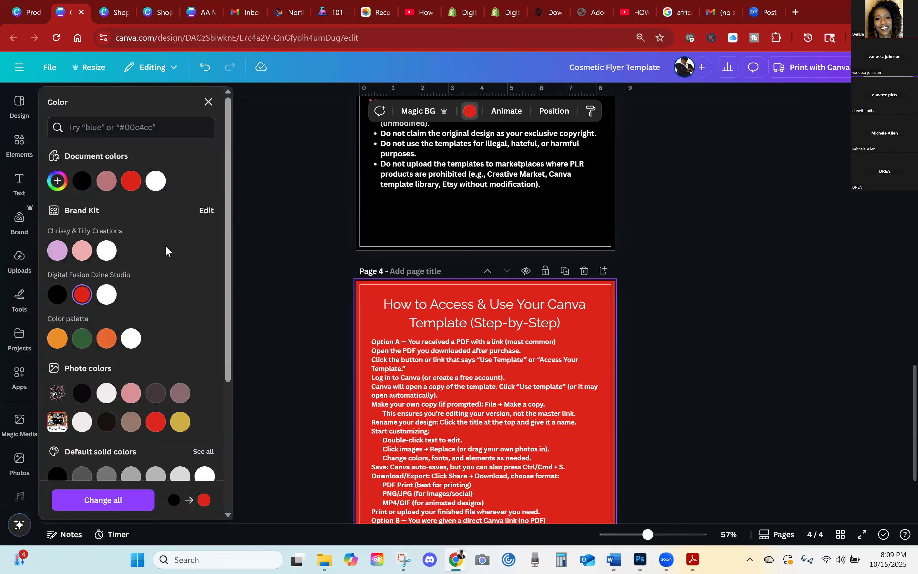
left_click(56, 182)
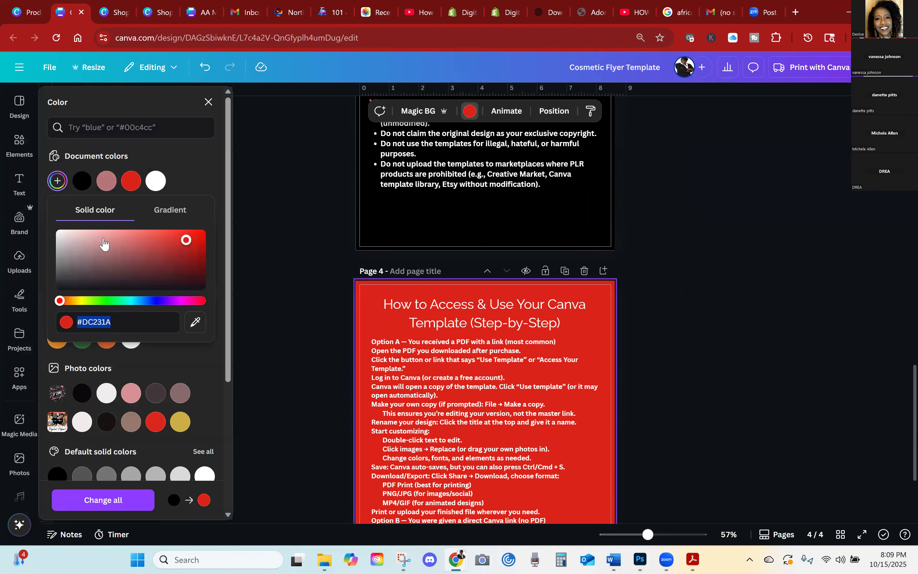
left_click(167, 211)
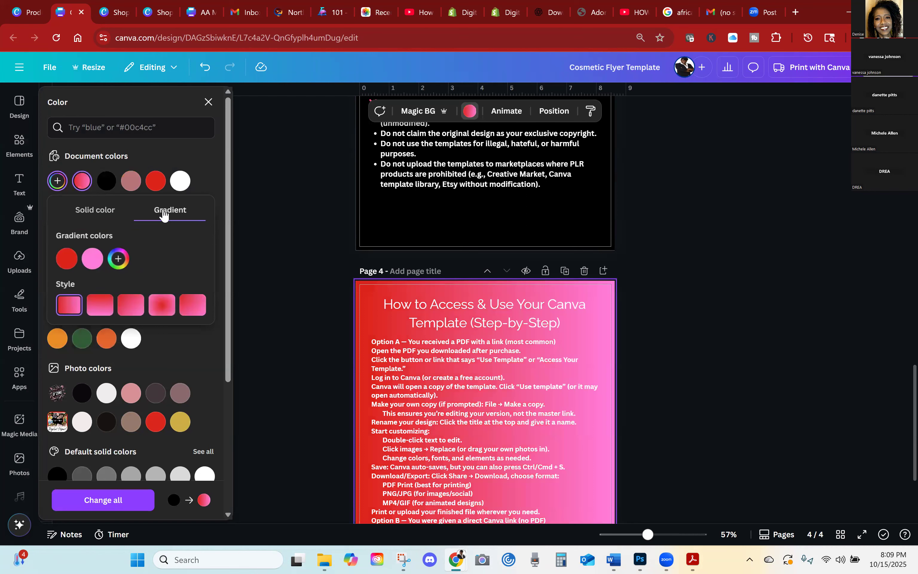
Apply the red and pink gradient from the document colors to the backgrounds of pages 3, 2 and 1
left_click(419, 230)
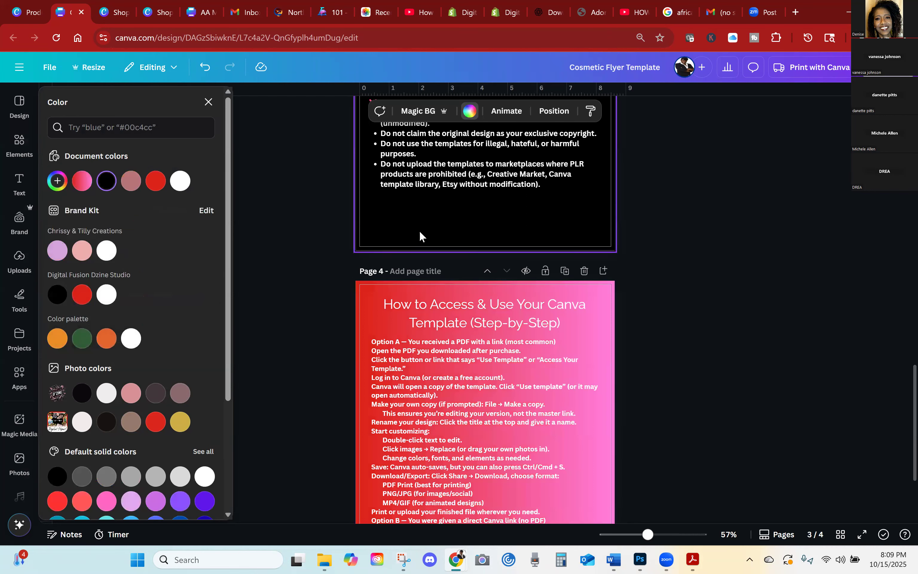
left_click(77, 188)
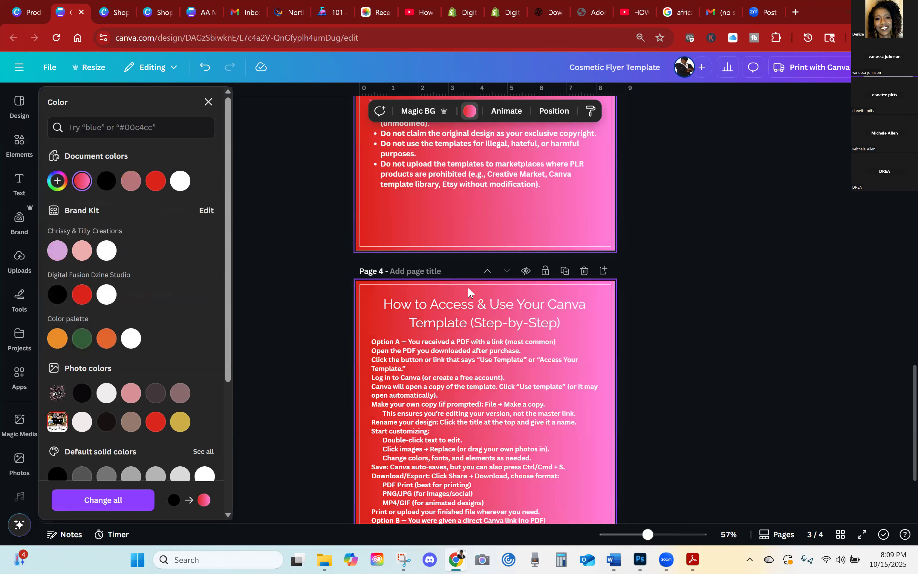
scroll(467, 287, "up", 10)
left_click(599, 211)
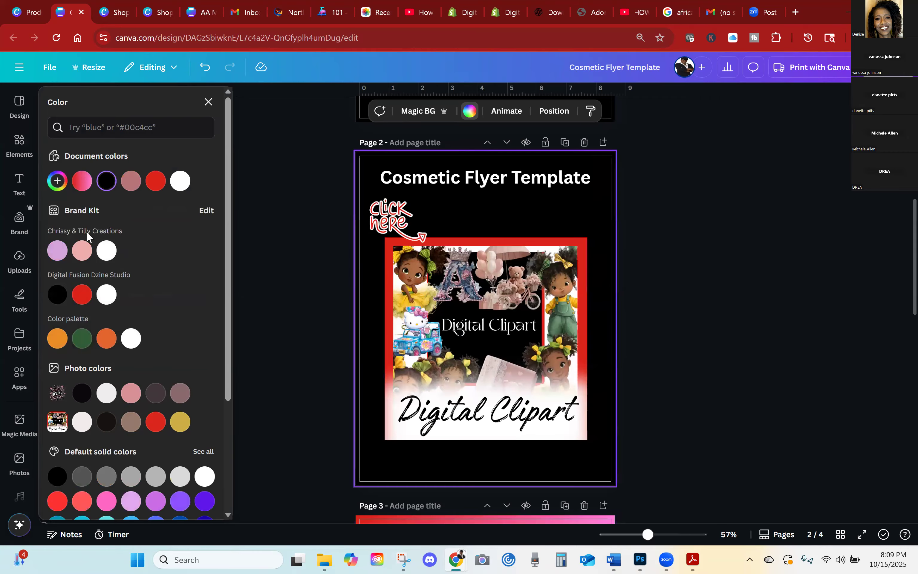
left_click(82, 180)
scroll(470, 325, "up", 5)
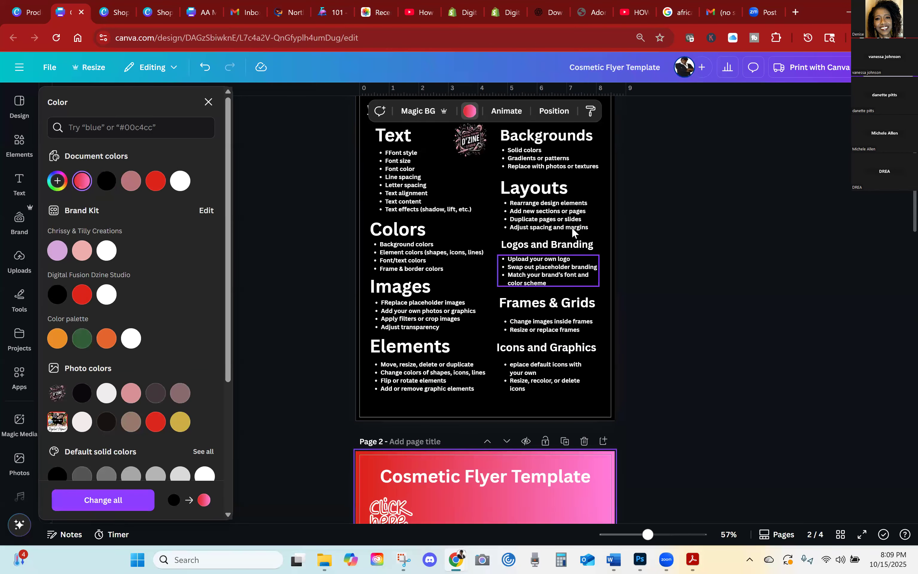
left_click(605, 208)
left_click(82, 181)
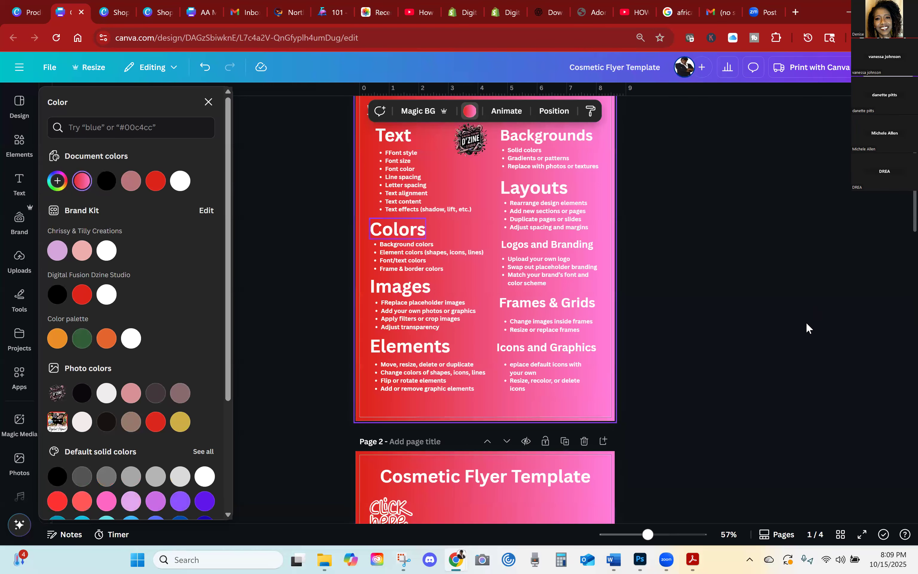
scroll(781, 383, "down", 18)
scroll(352, 252, "up", 7)
left_click(208, 102)
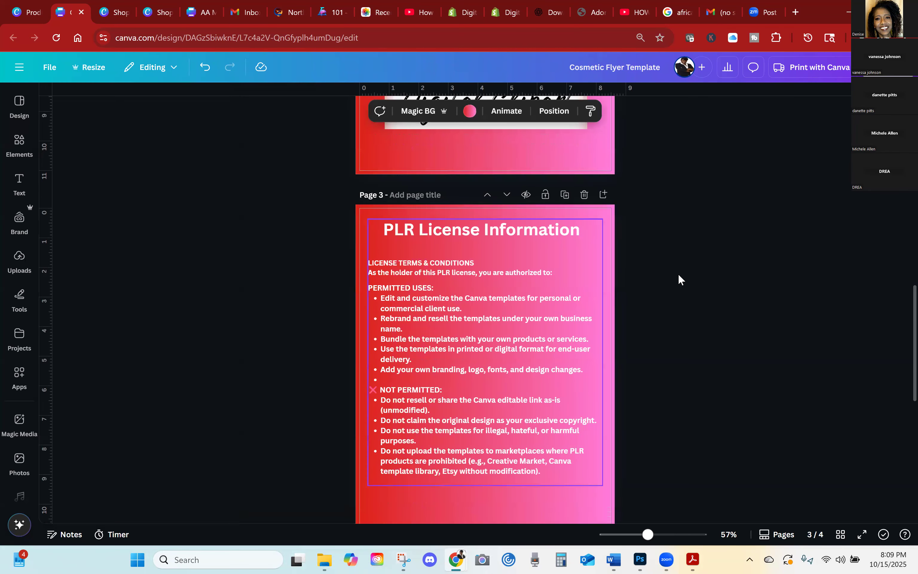
Look at the Shopify Collection Covers 1000x1000 design and return to page 2 of the Cosmetic Flyer Template
scroll(695, 300, "up", 5)
scroll(695, 306, "up", 10)
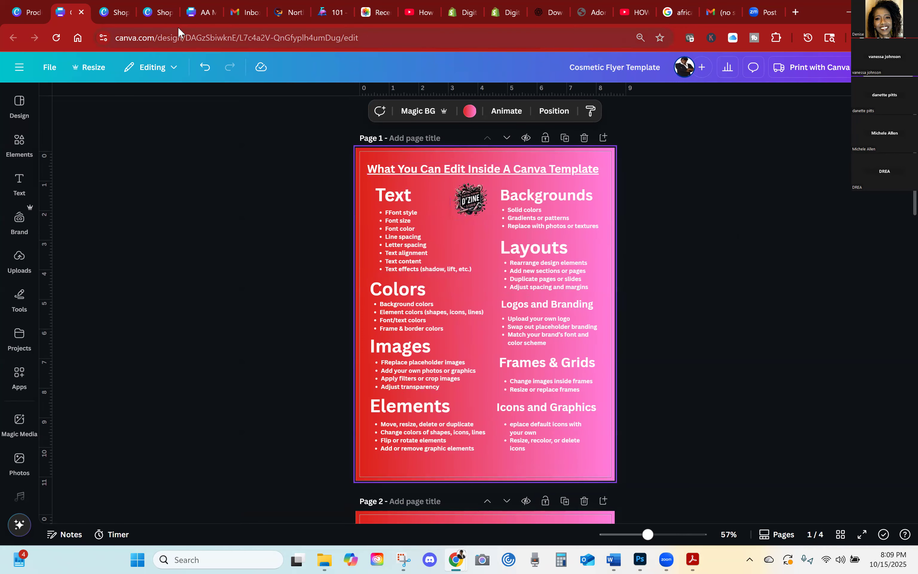
left_click(110, 17)
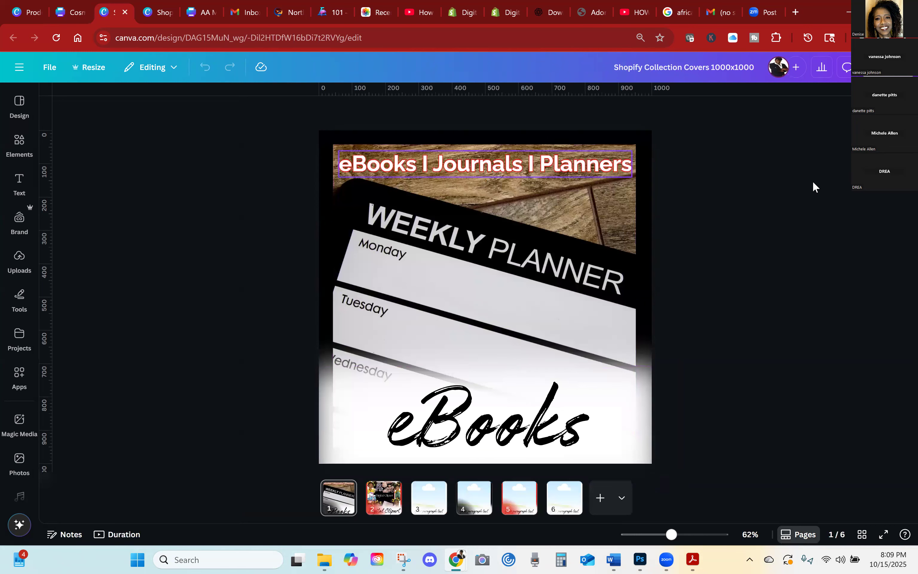
left_click(66, 9)
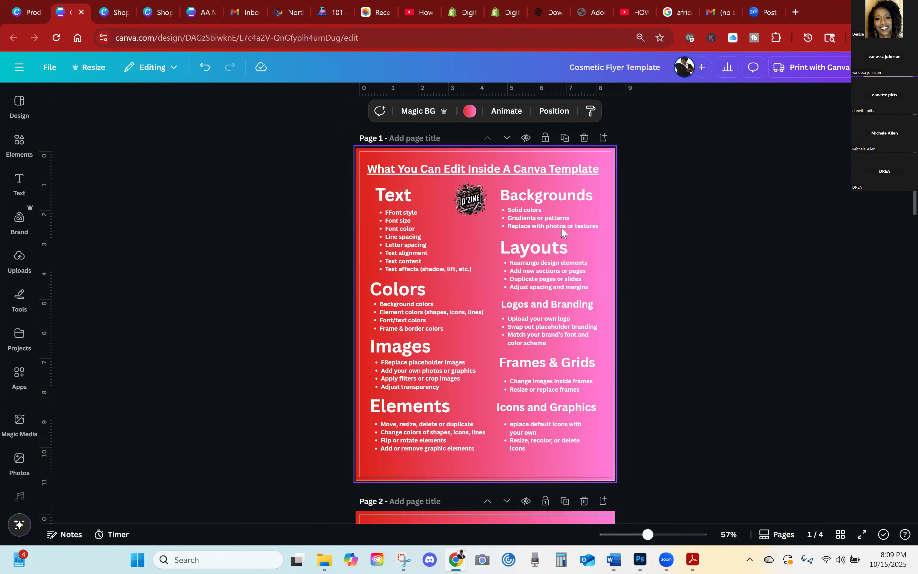
scroll(509, 370, "down", 6)
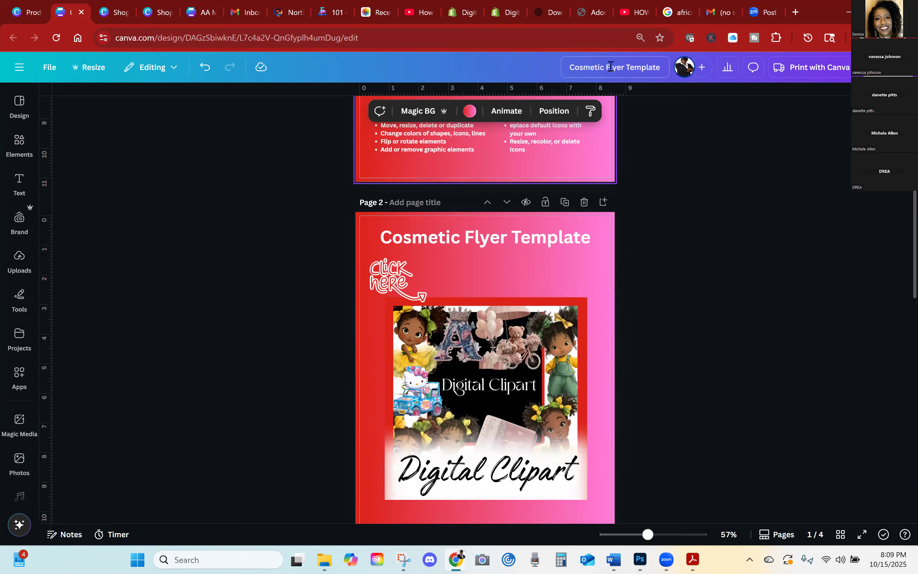
Rename the design as Shopify Digital Product File Template and look over its publishing options
left_click_drag(606, 67, 520, 65)
type("Shopify")
key("Delete")
key("Delete")
key("Delete")
key("Delete")
key("Delete")
type("Digital Pr")
type("oduct")
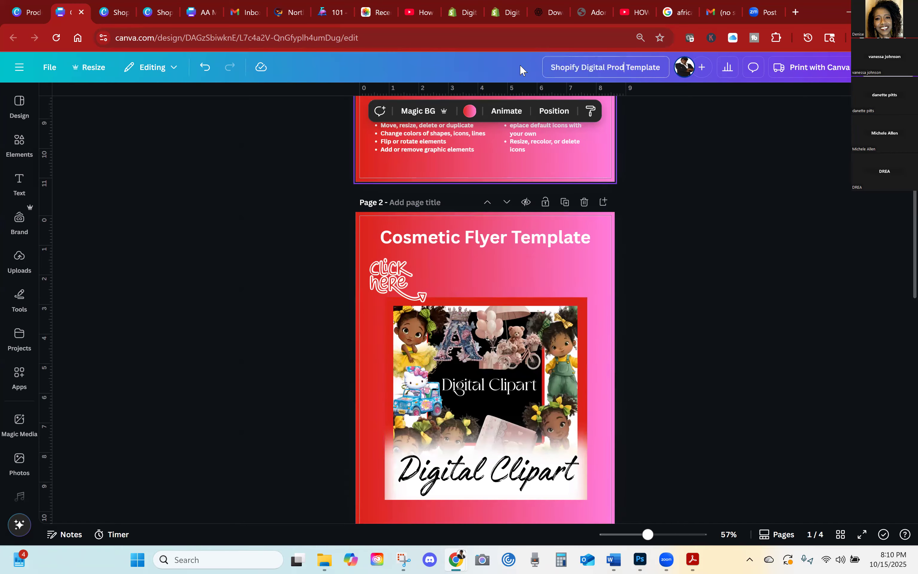
type(" File")
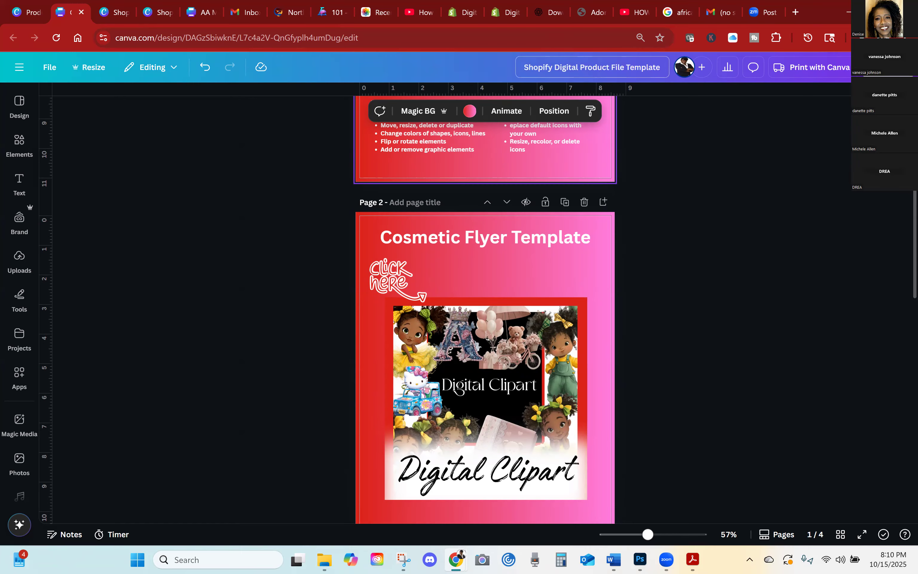
key("Return")
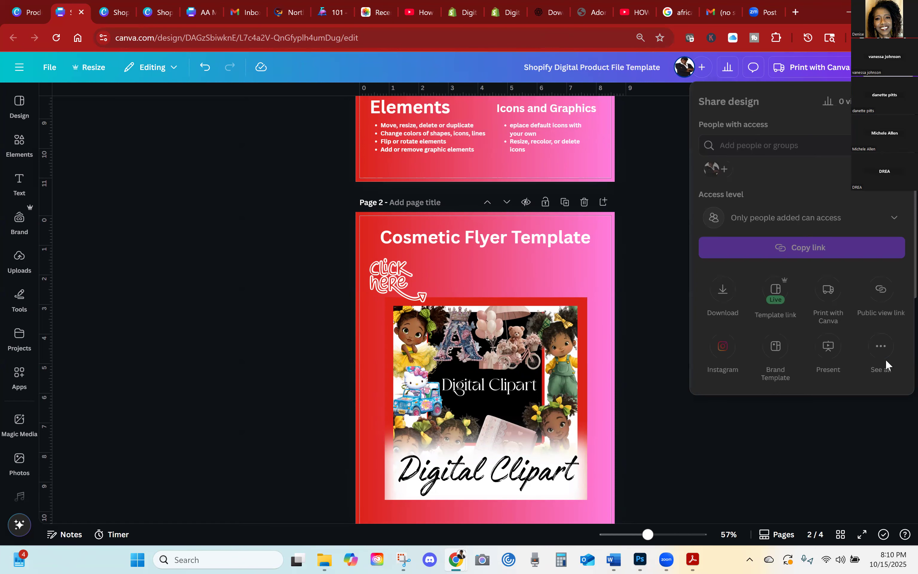
left_click(881, 344)
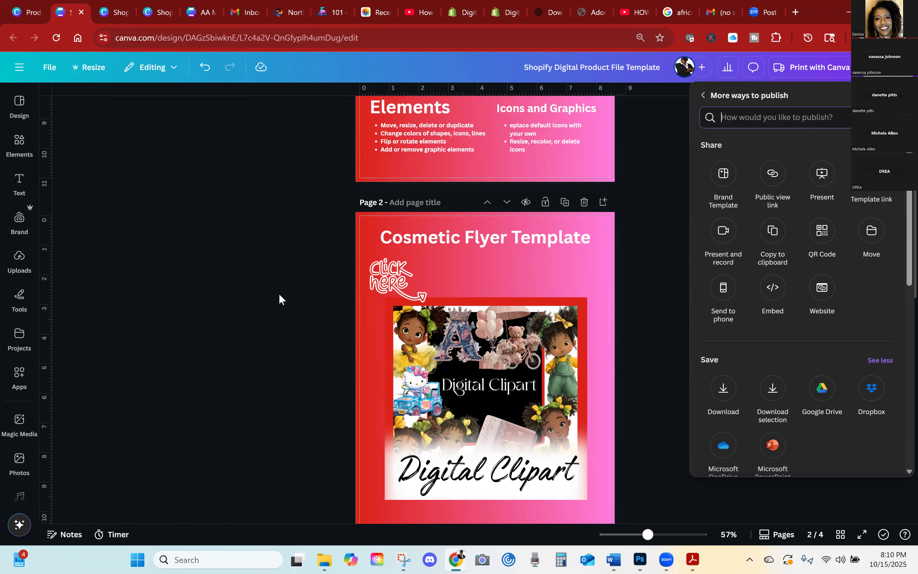
left_click(280, 300)
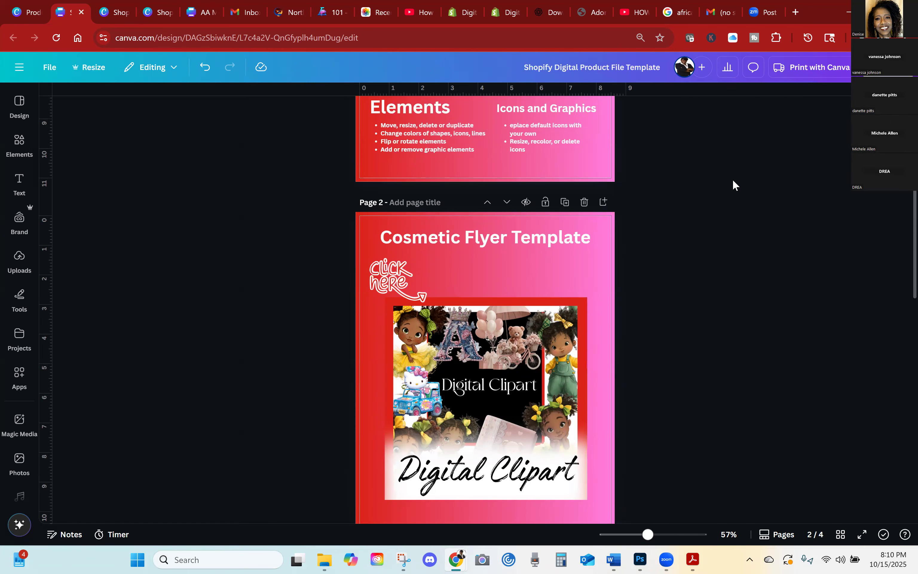
Recolor page 2 with the black, red and white Digital Fusion Dzine Studio brand palette
left_click(360, 254)
left_click(19, 220)
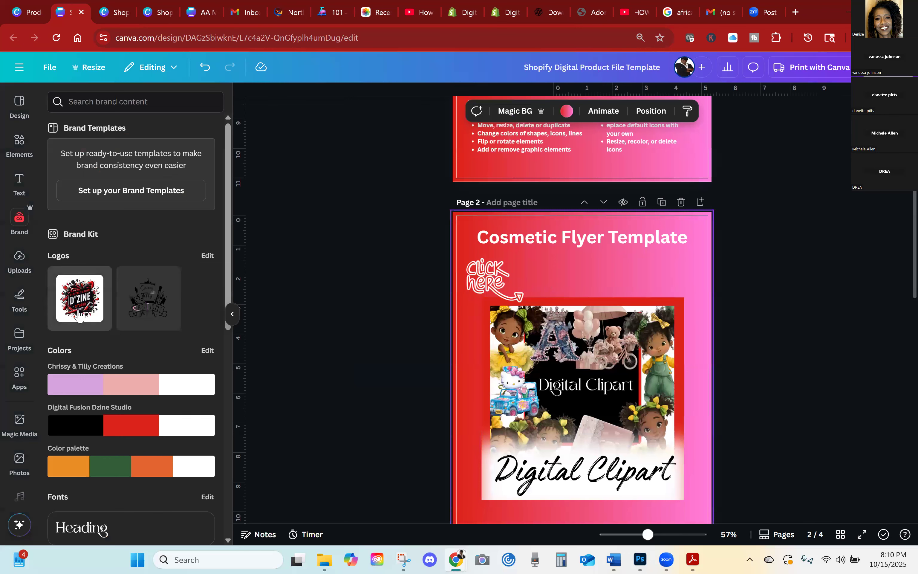
left_click(128, 433)
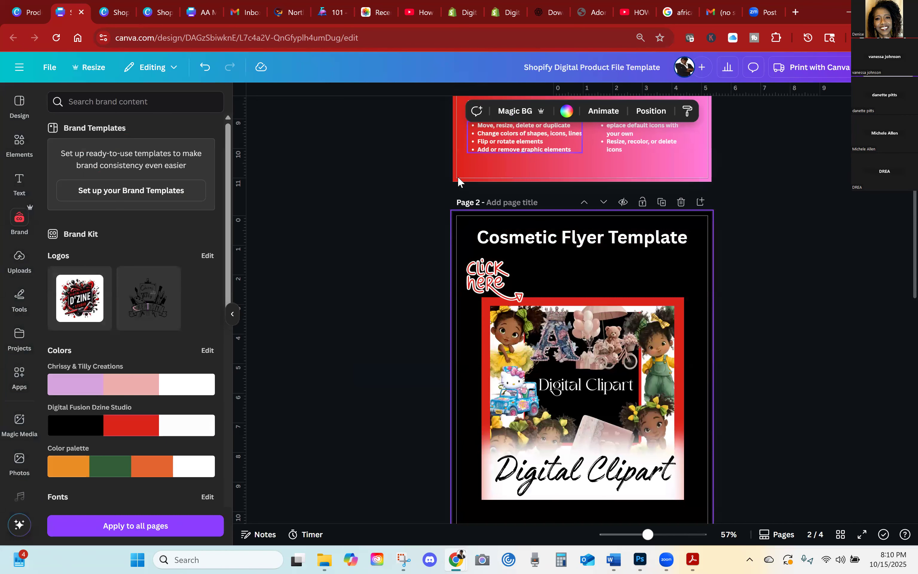
Recolor pages 1, 3 and 4 with the black, red and white Digital Fusion Dzine Studio brand palette
left_click(121, 429)
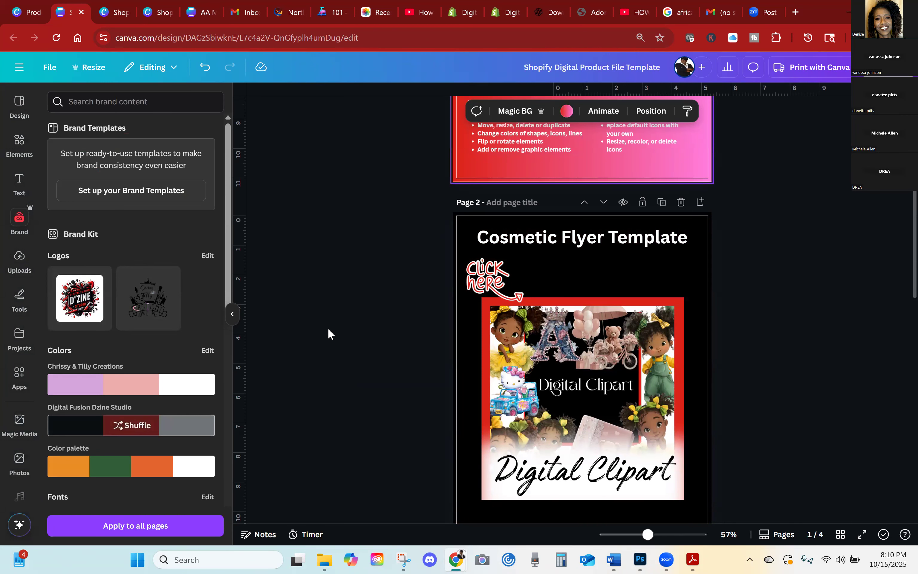
scroll(535, 370, "down", 8)
left_click(535, 370)
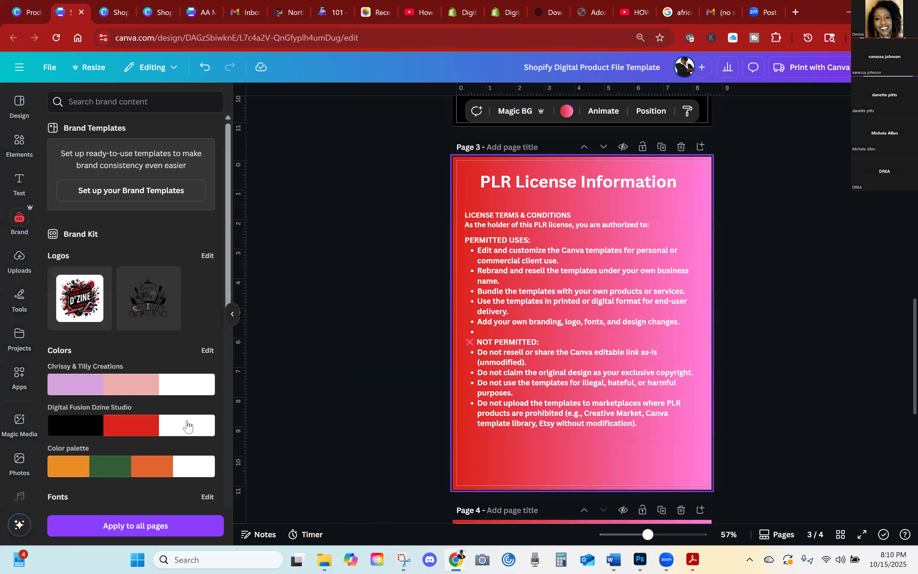
left_click(131, 432)
scroll(413, 359, "down", 6)
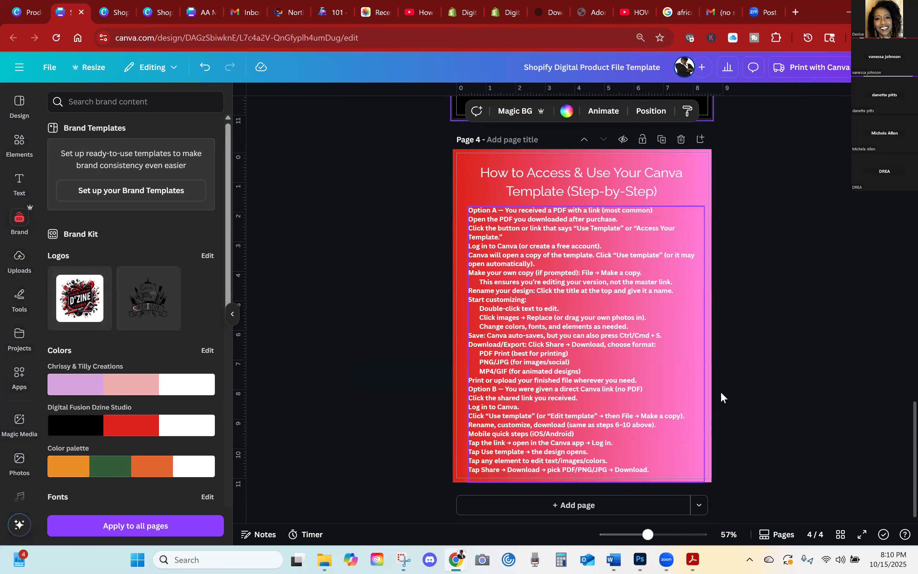
left_click(631, 401)
left_click(127, 427)
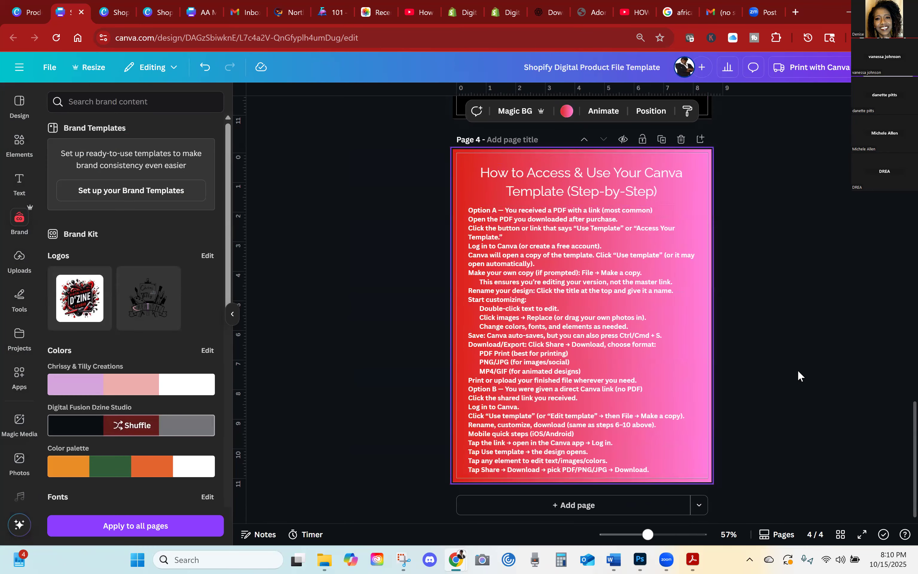
scroll(794, 196, "up", 15)
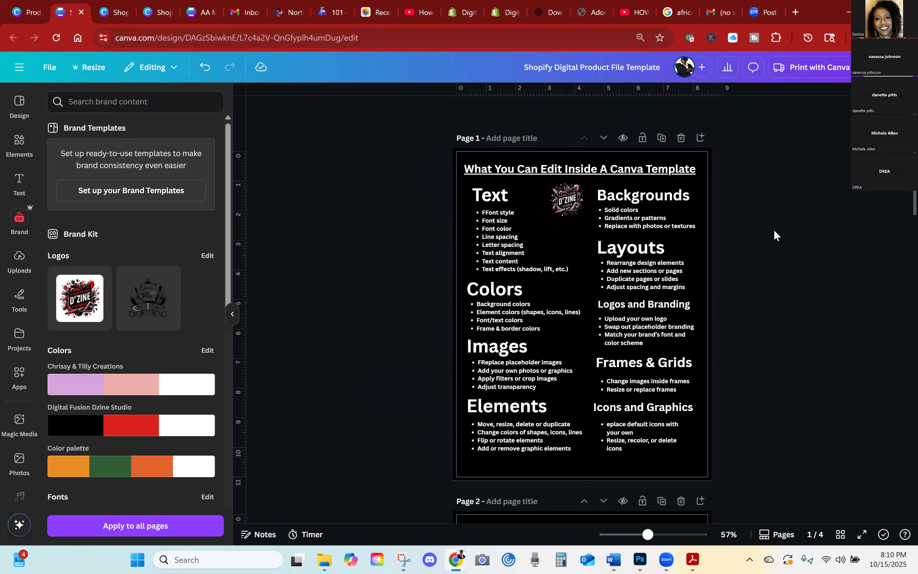
Switch to ChatGPT and open the SEO Product Description PRO GPT
left_click(464, 10)
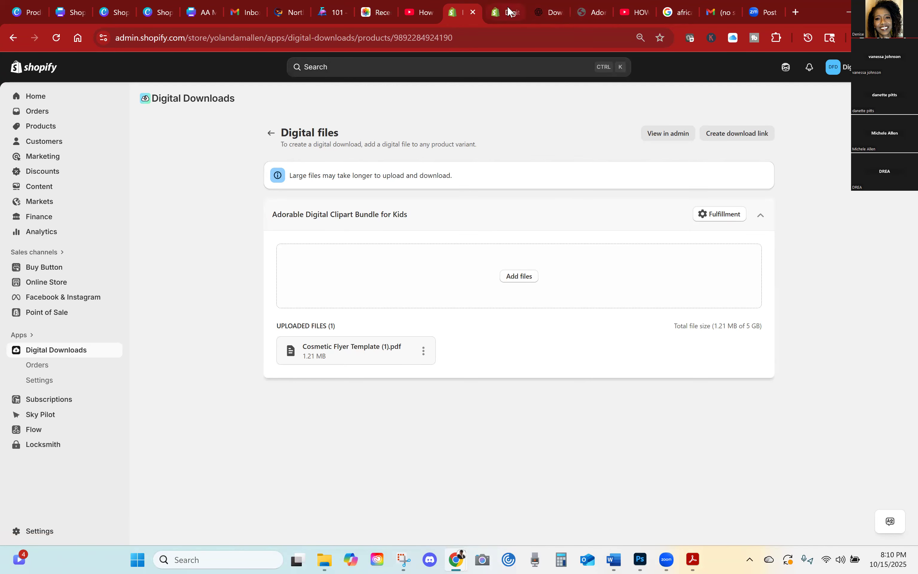
left_click(552, 13)
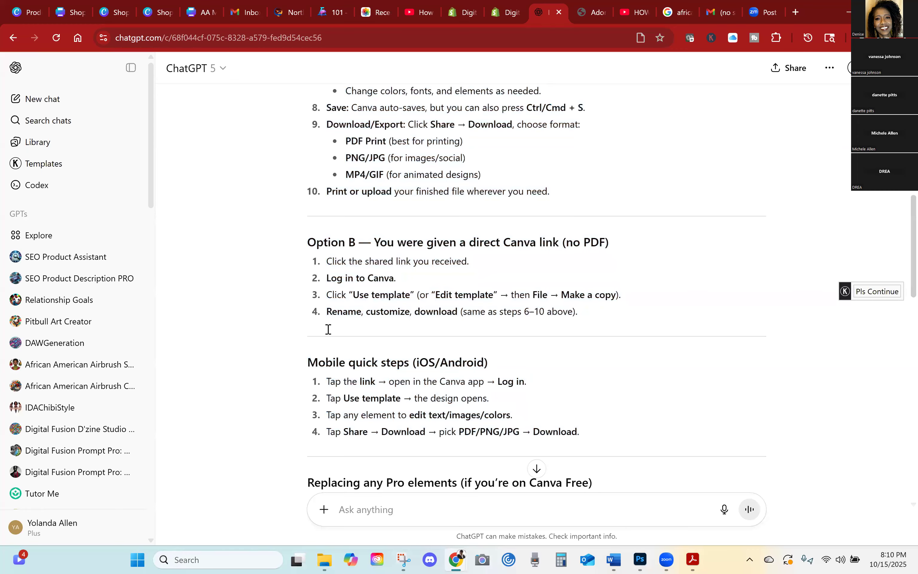
left_click(91, 280)
scroll(511, 419, "down", 2)
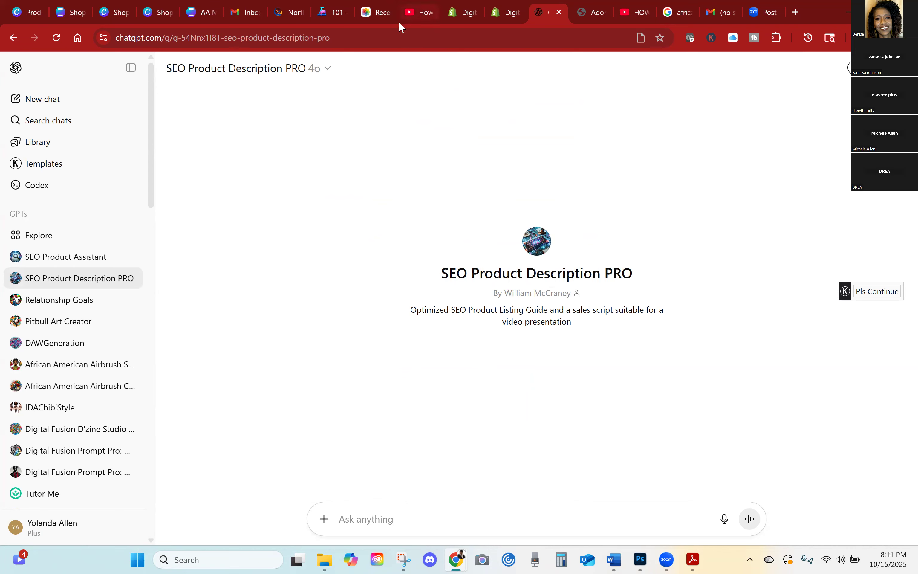
Switch to the Shopify admin and review the Adorable Digital Clipart Bundle for Kids product's description, media, price, inventory and organization details
left_click(463, 13)
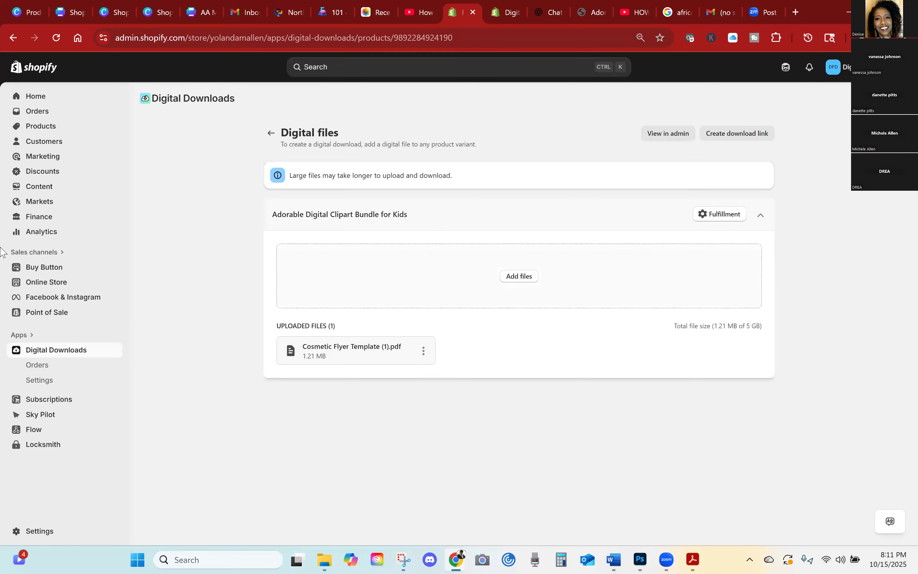
left_click(57, 125)
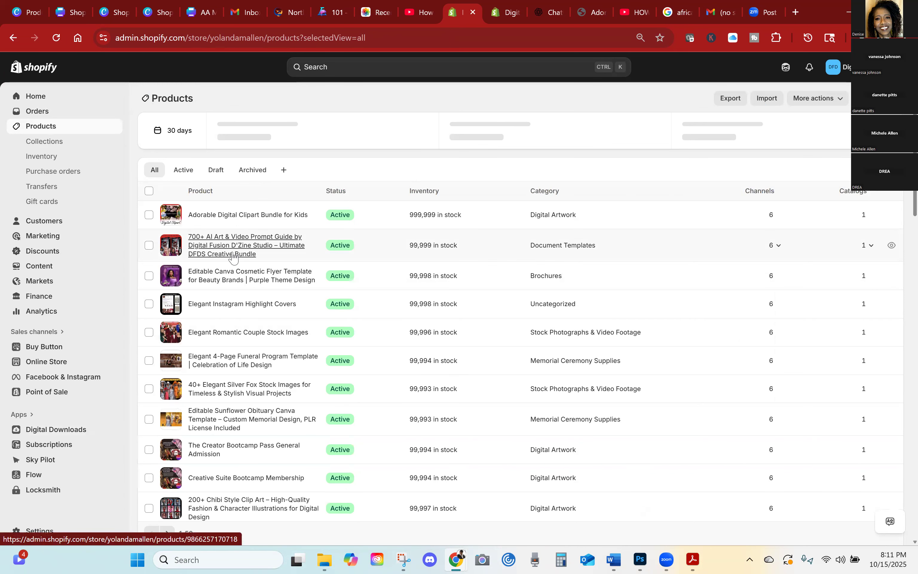
left_click(241, 219)
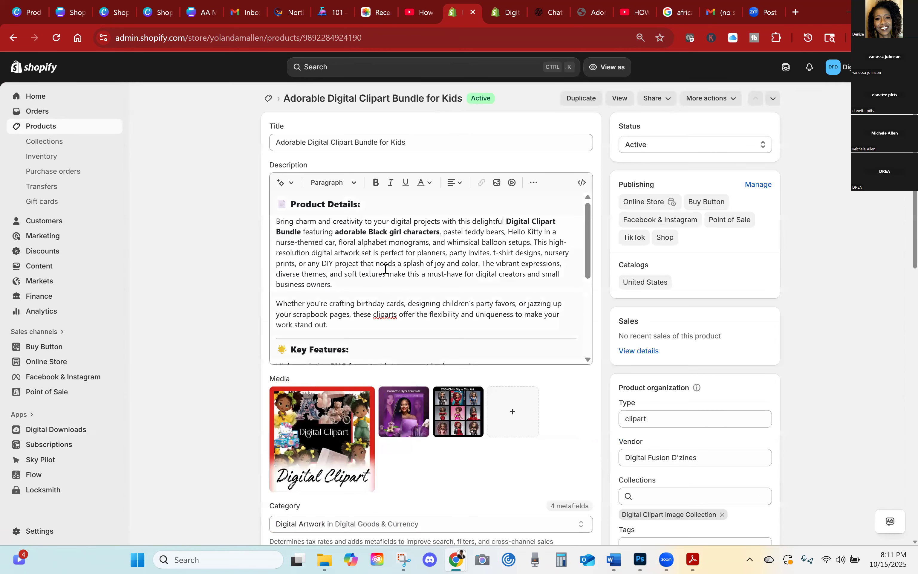
scroll(707, 322, "down", 6)
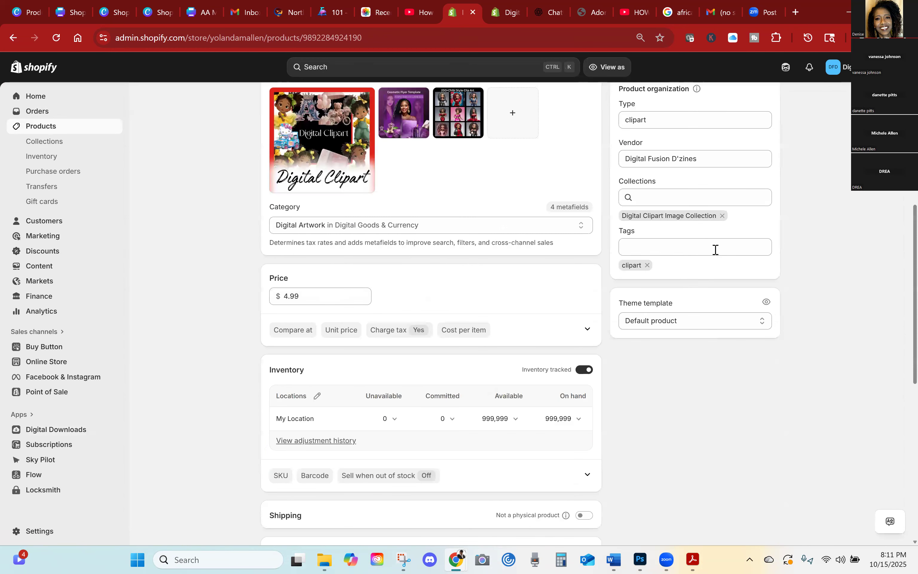
scroll(715, 250, "up", 4)
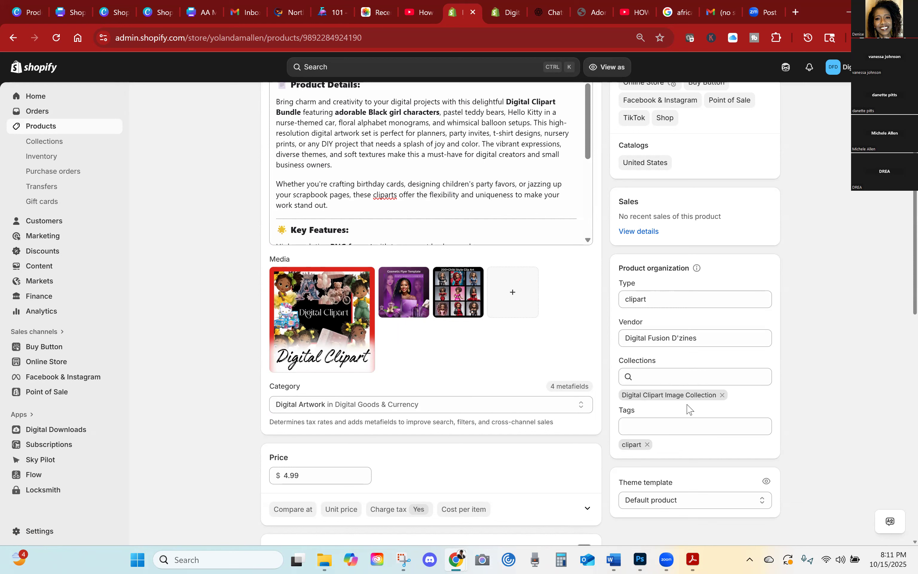
Look through the collections available for the clipart bundle product, then close the list and return to the product's title and description
left_click(665, 377)
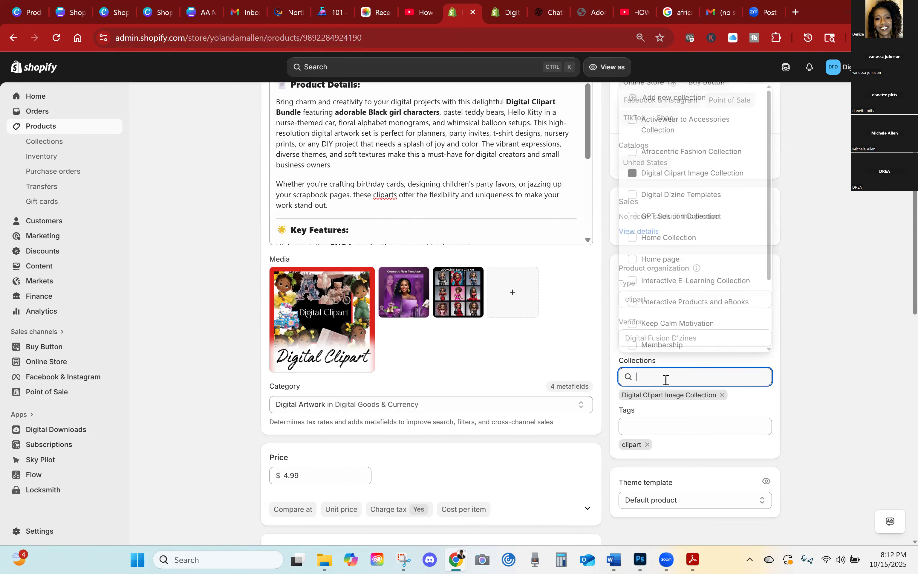
scroll(717, 255, "down", 2)
scroll(721, 255, "up", 2)
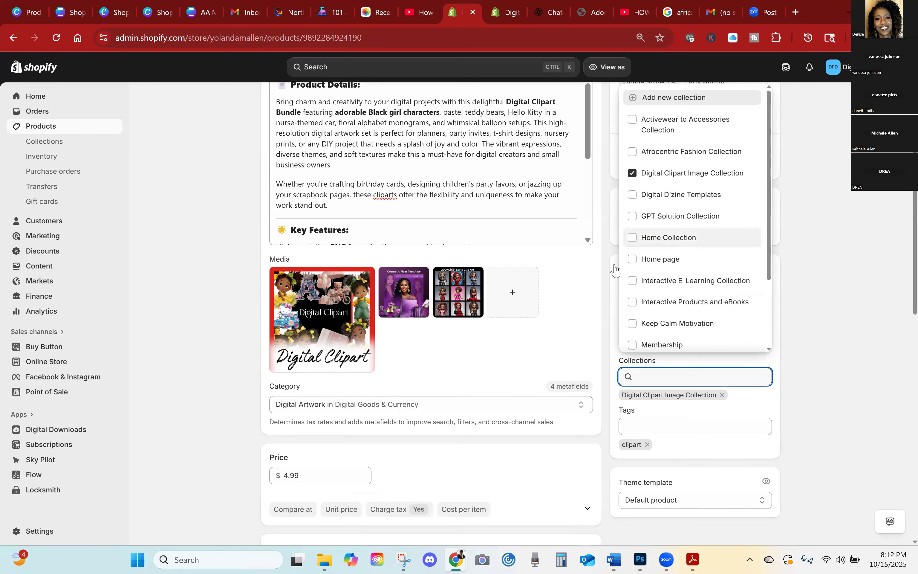
left_click(804, 299)
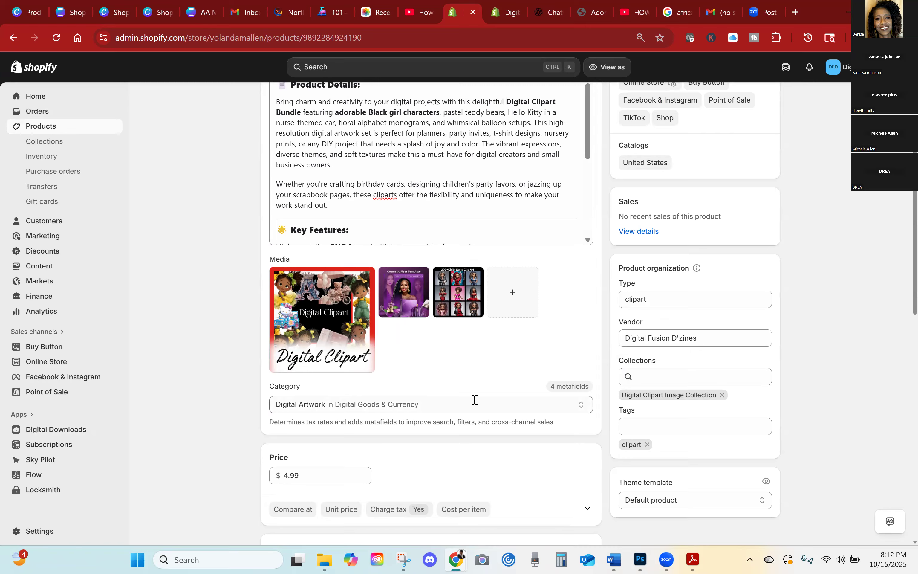
scroll(514, 384, "up", 3)
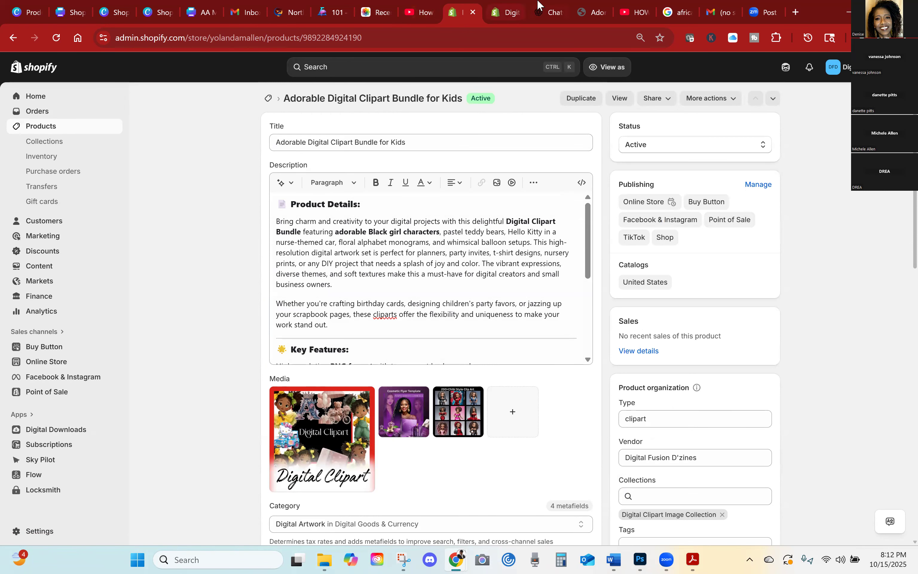
Switch to the Digital Fusion D'zines storefront and examine the home page's About Us, Membership Access and Shop Categories sections
left_click(548, 8)
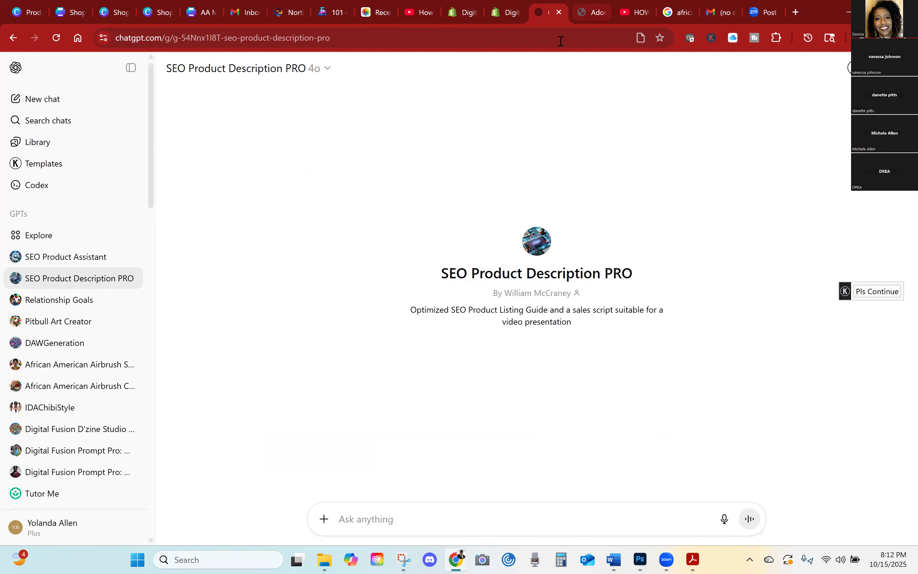
left_click(591, 12)
left_click(137, 89)
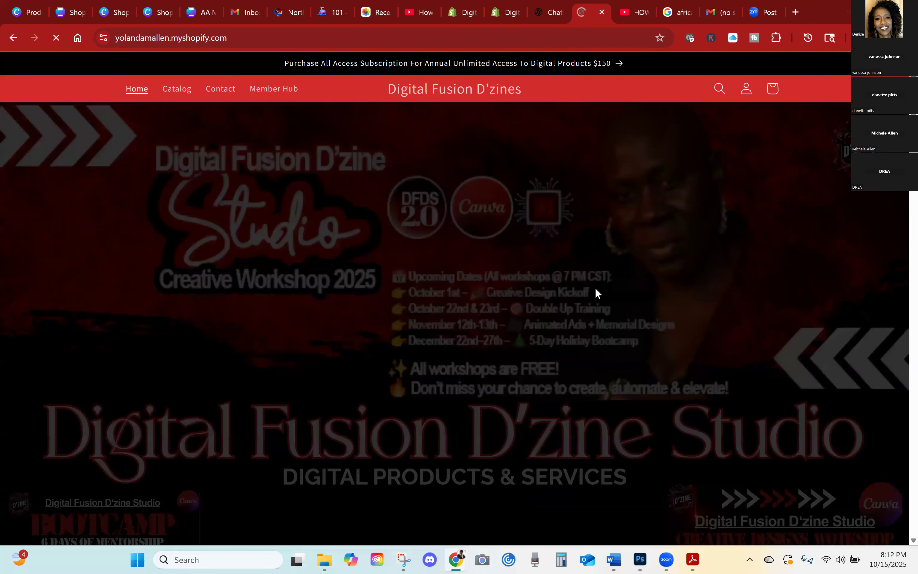
scroll(632, 343, "down", 10)
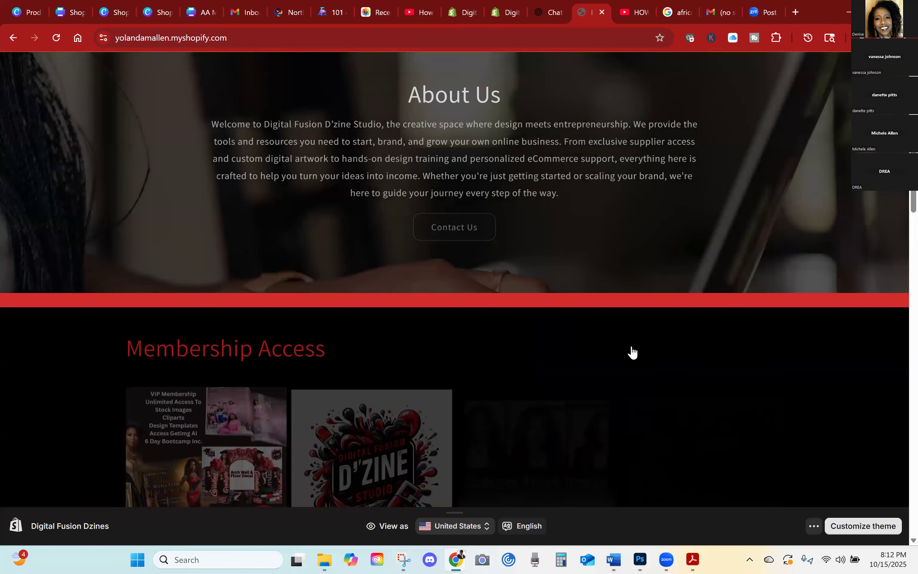
scroll(632, 352, "down", 6)
scroll(201, 385, "down", 5)
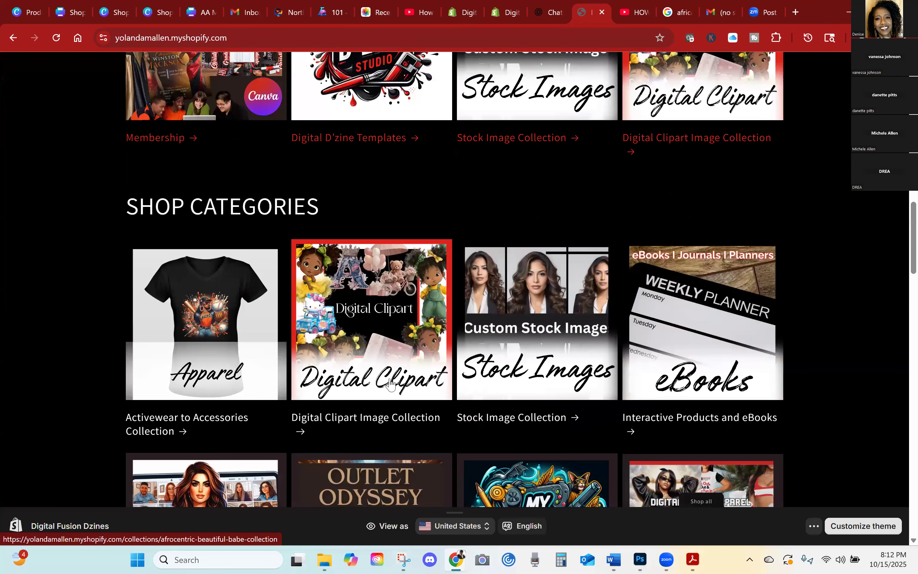
scroll(329, 388, "down", 3)
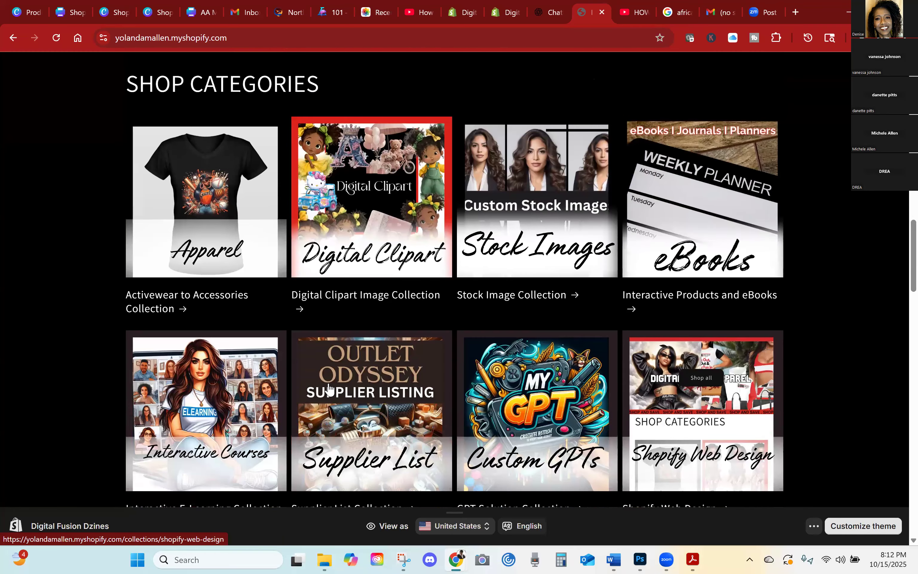
scroll(328, 387, "down", 2)
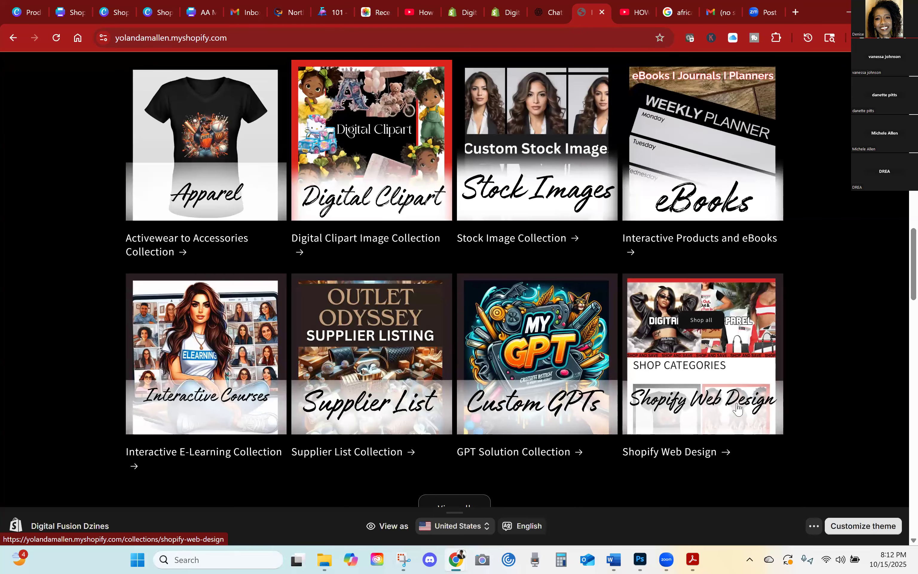
scroll(694, 402, "down", 4)
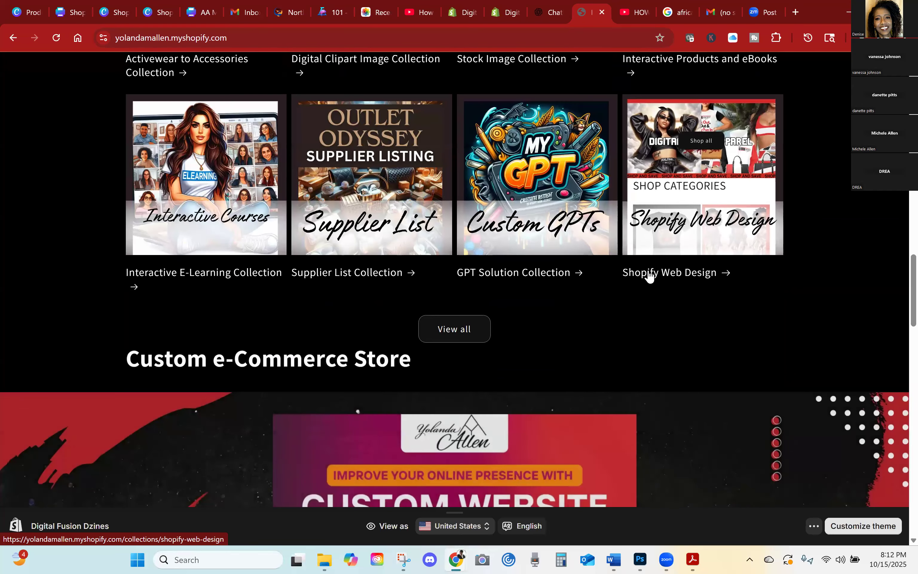
Open the full list of store collections and look through their cover images
left_click(456, 329)
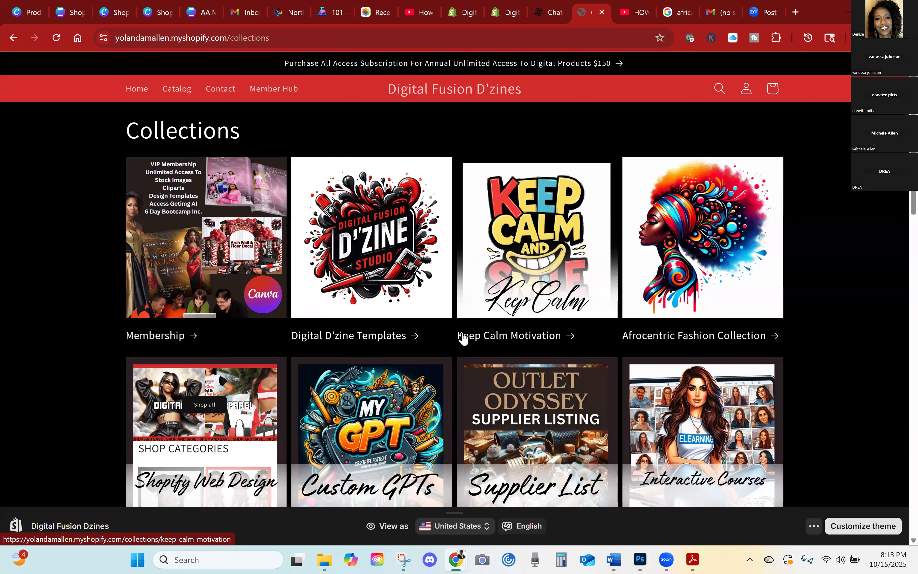
scroll(451, 331, "down", 5)
scroll(609, 324, "down", 5)
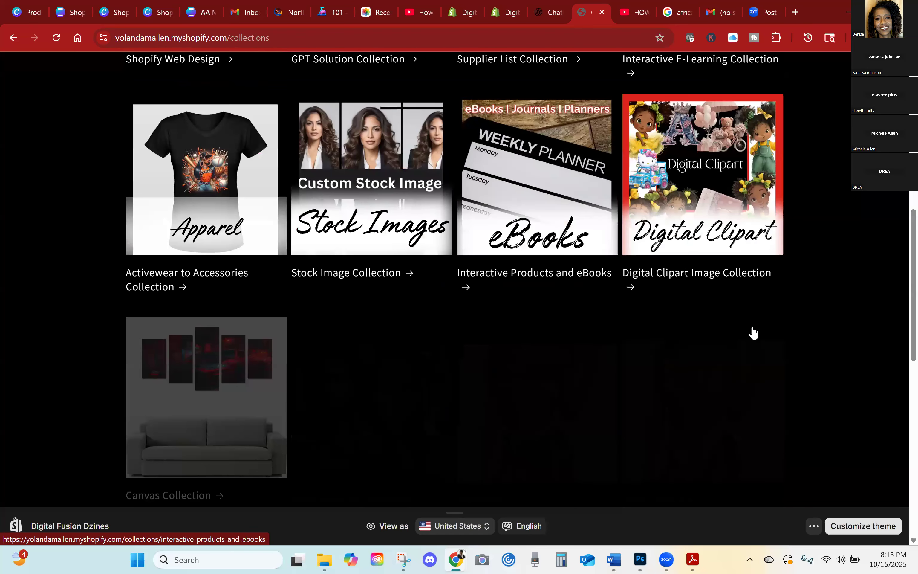
scroll(528, 313, "down", 11)
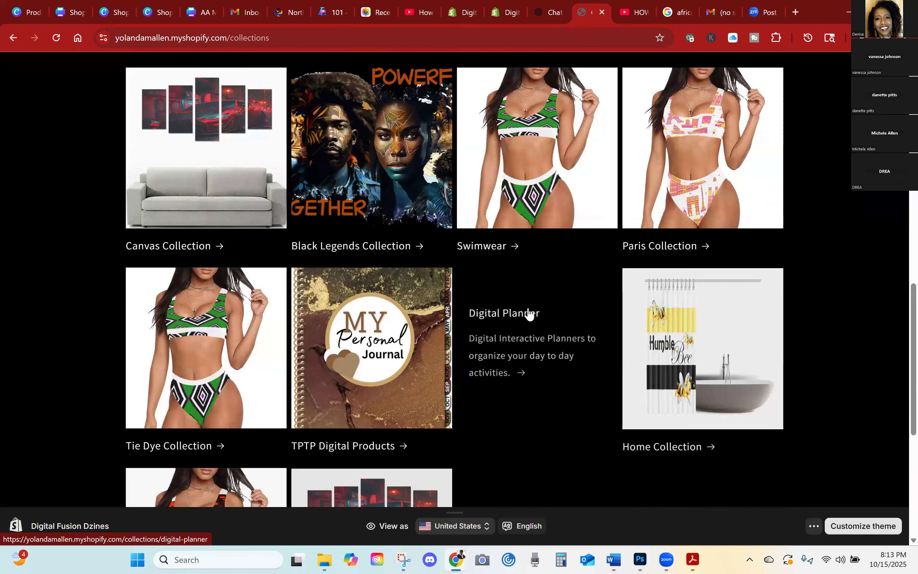
scroll(315, 232, "up", 7)
scroll(82, 82, "up", 14)
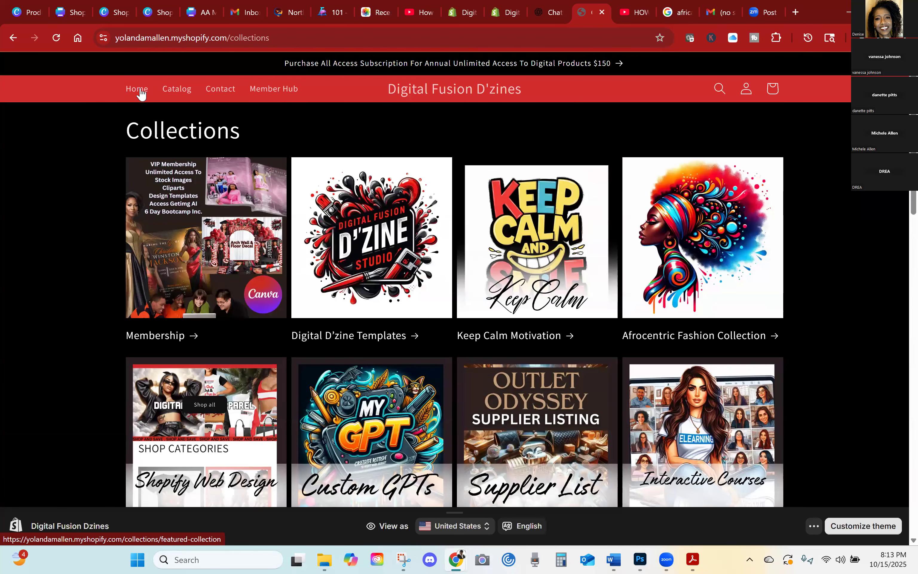
Return to the store's home page and look over the membership and category covers again
left_click(128, 86)
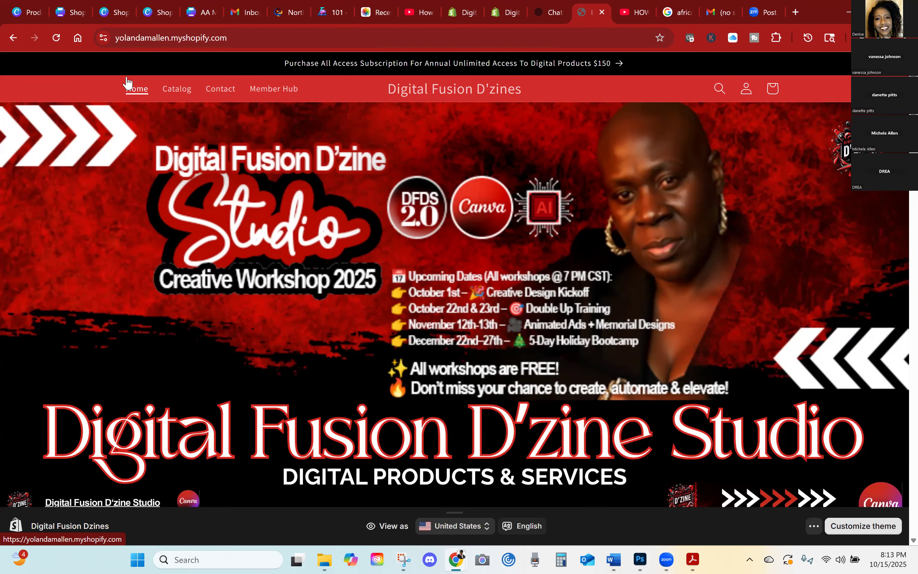
scroll(343, 225, "down", 12)
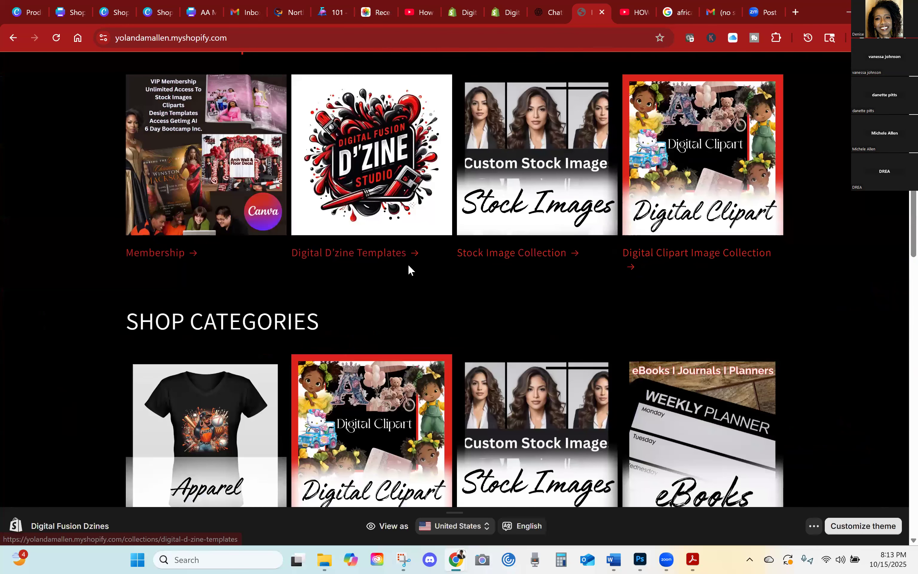
scroll(408, 263, "up", 12)
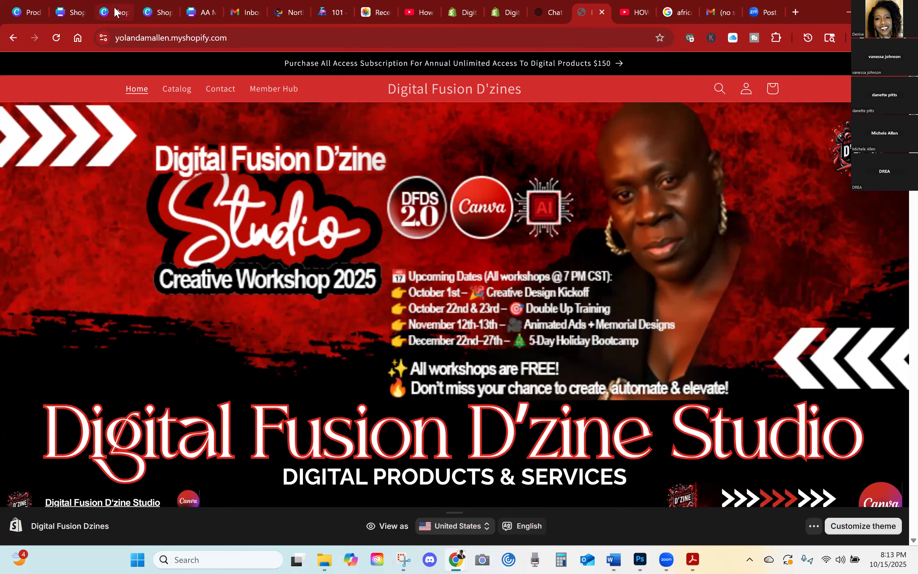
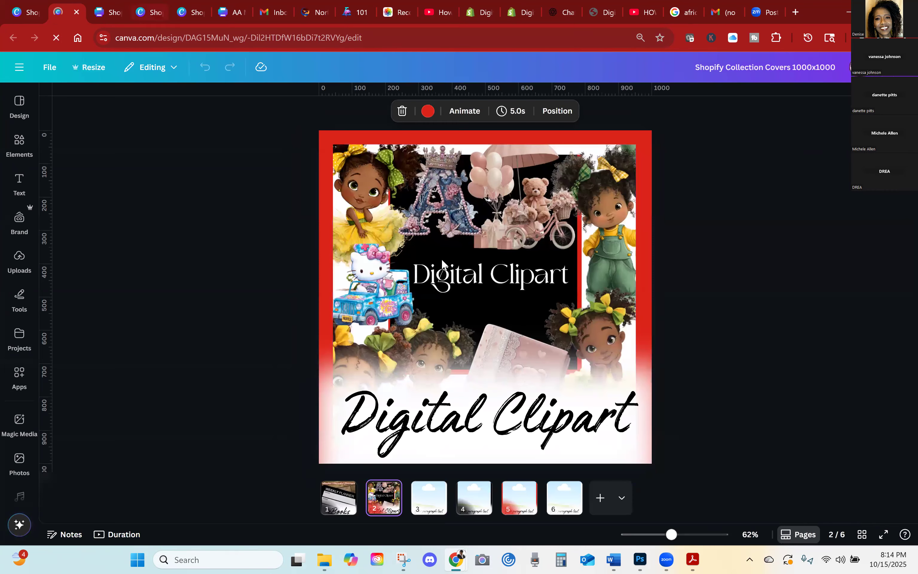
Compare the Digital Clipart collection cover with the first page of the Shopify Digital Product File Template design
left_click(477, 233)
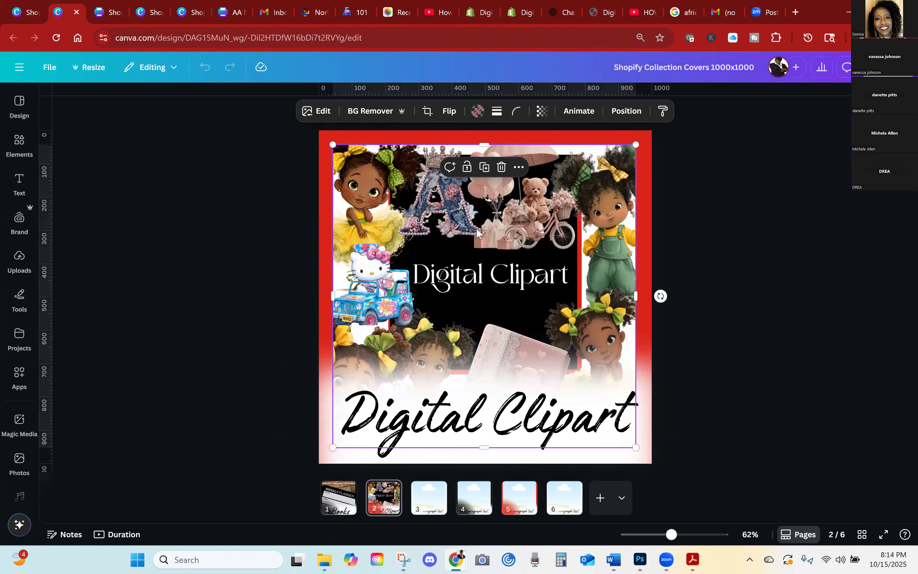
left_click(114, 11)
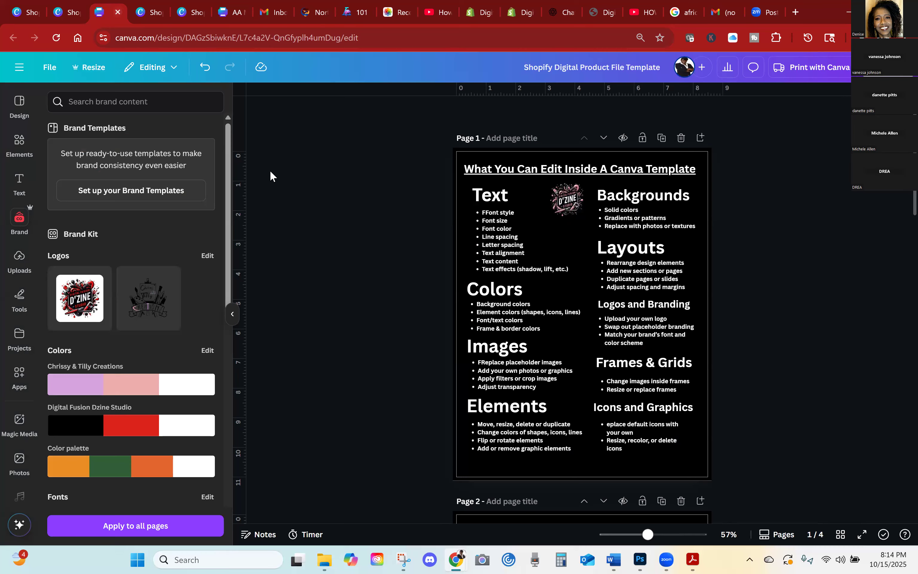
scroll(431, 301, "down", 10)
scroll(418, 283, "up", 8)
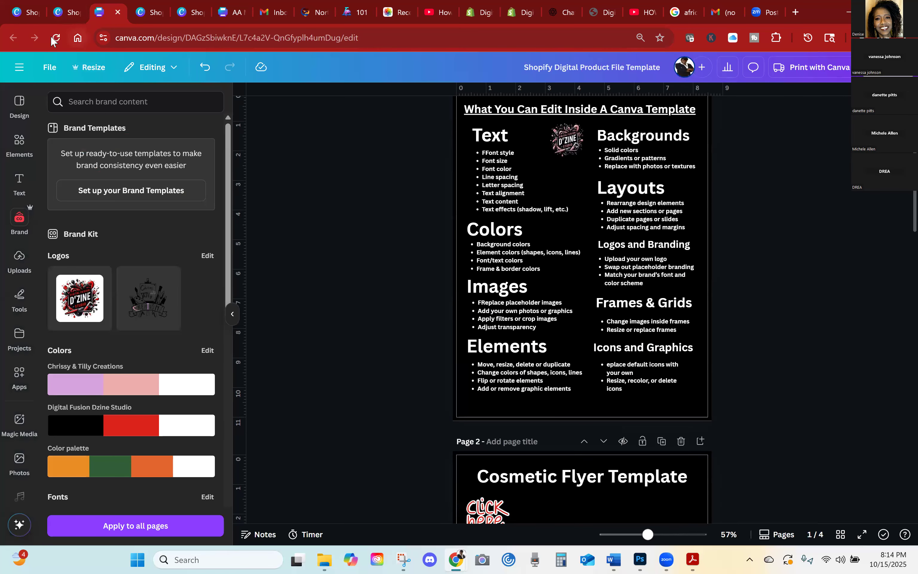
left_click(66, 12)
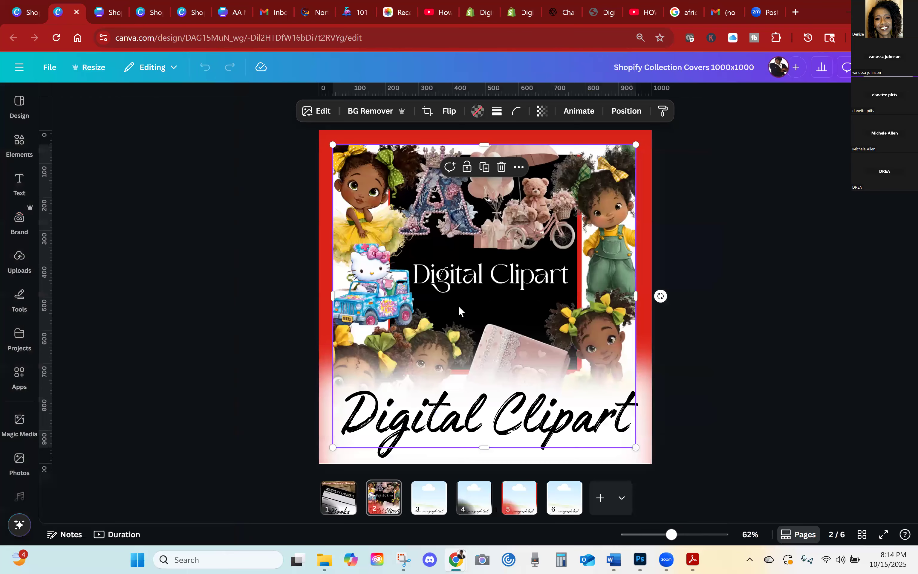
Remove the 250 x 150 px Shopify logo template from the Shopify Store Design Templates folder
left_click(30, 11)
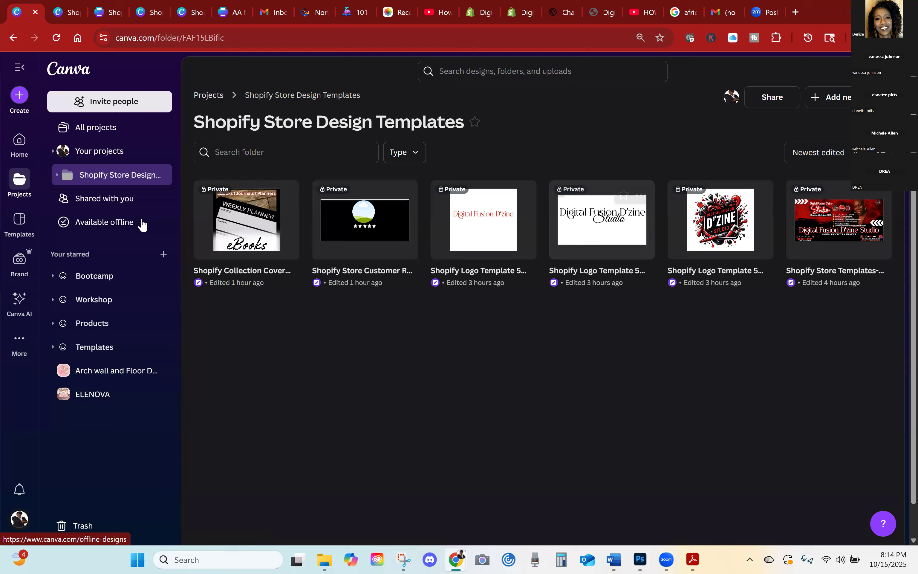
left_click(640, 194)
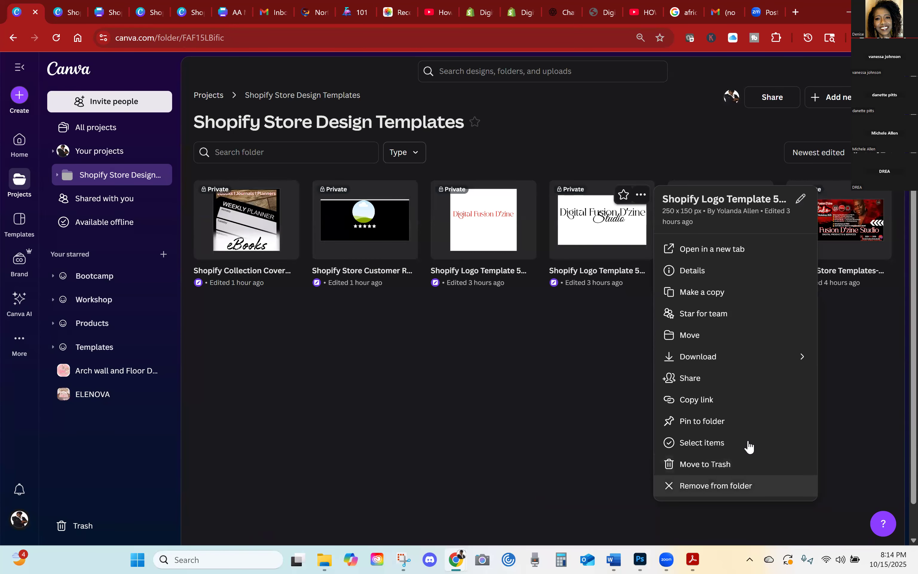
left_click(716, 486)
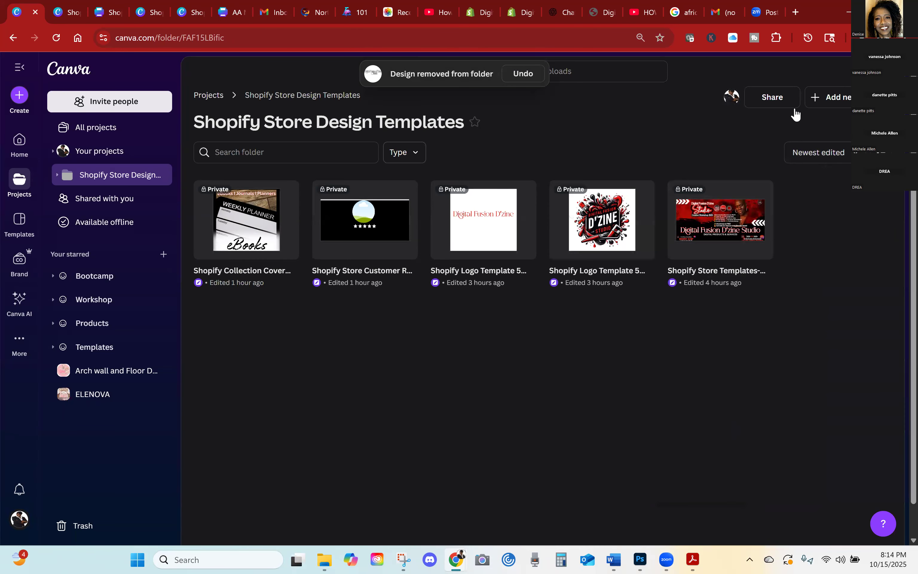
Create a new blank design with a custom size of 1000 × 1000 px
left_click(819, 102)
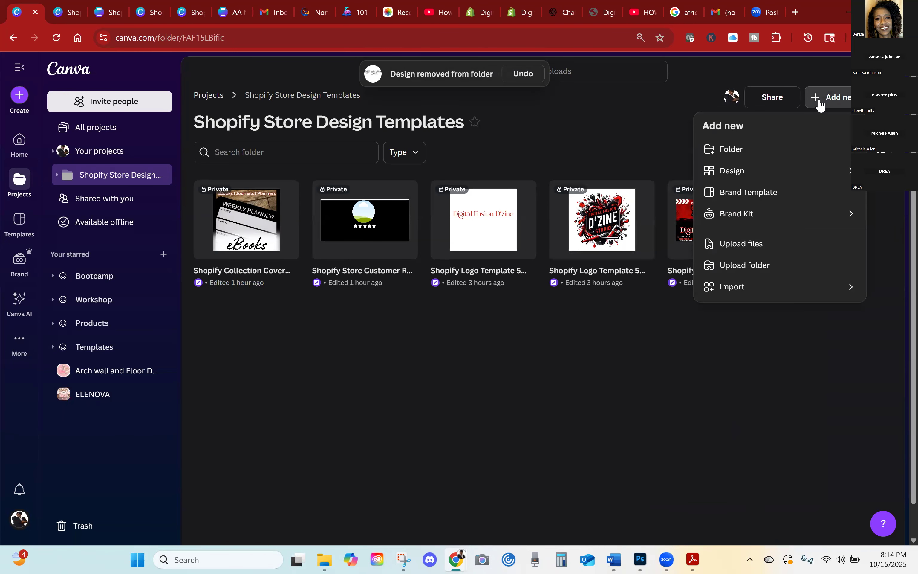
left_click(469, 431)
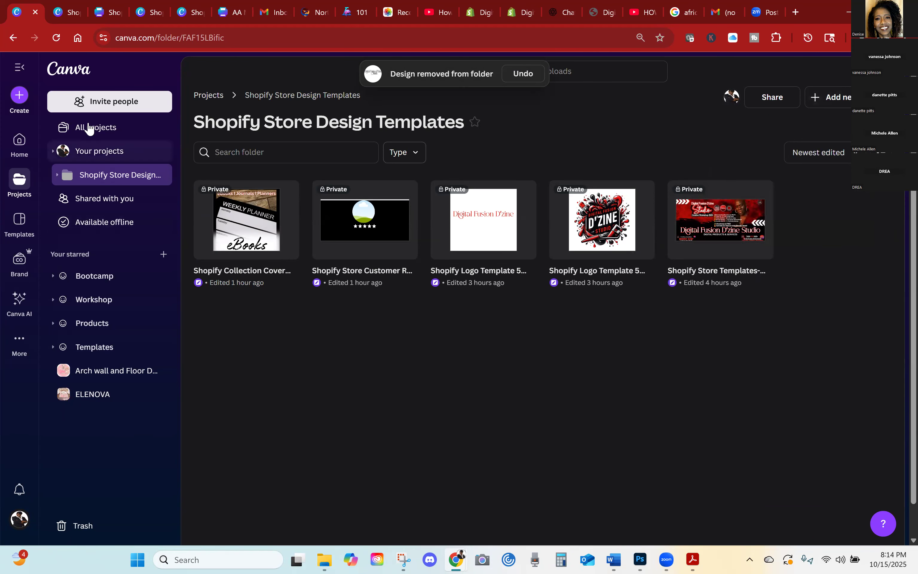
left_click(19, 95)
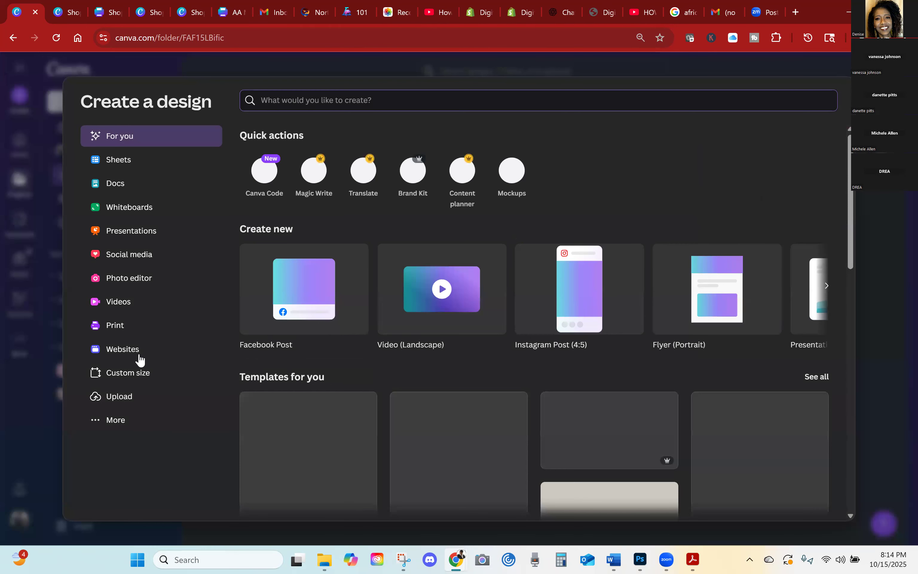
left_click(137, 375)
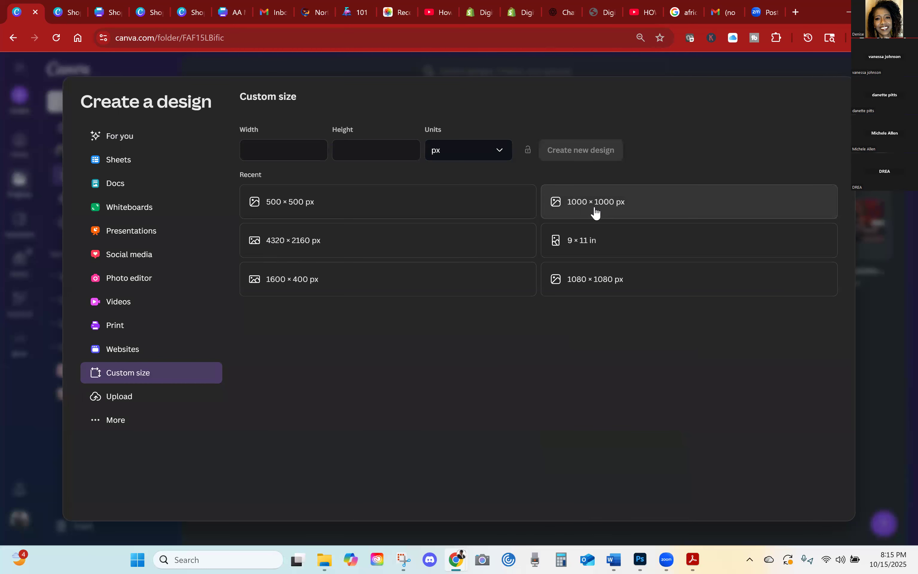
left_click(539, 190)
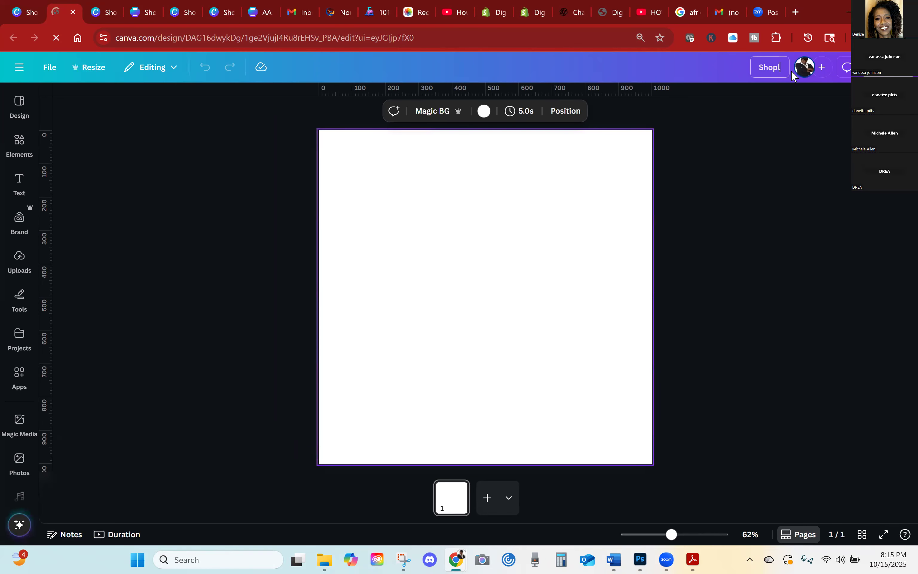
Name the new blank design "Shopify Product Template"
key("BackSpace")
key("BackSpace")
key("BackSpace")
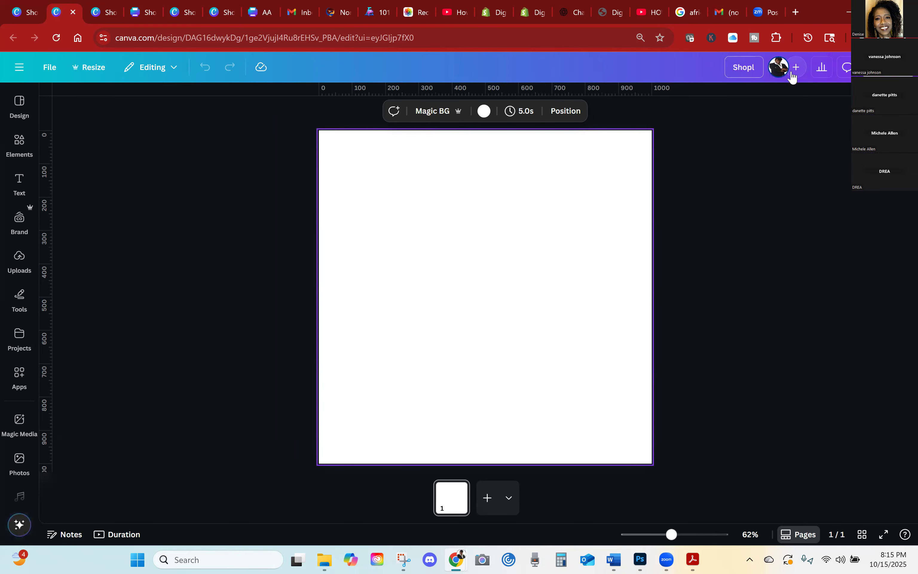
type("fy Product Template")
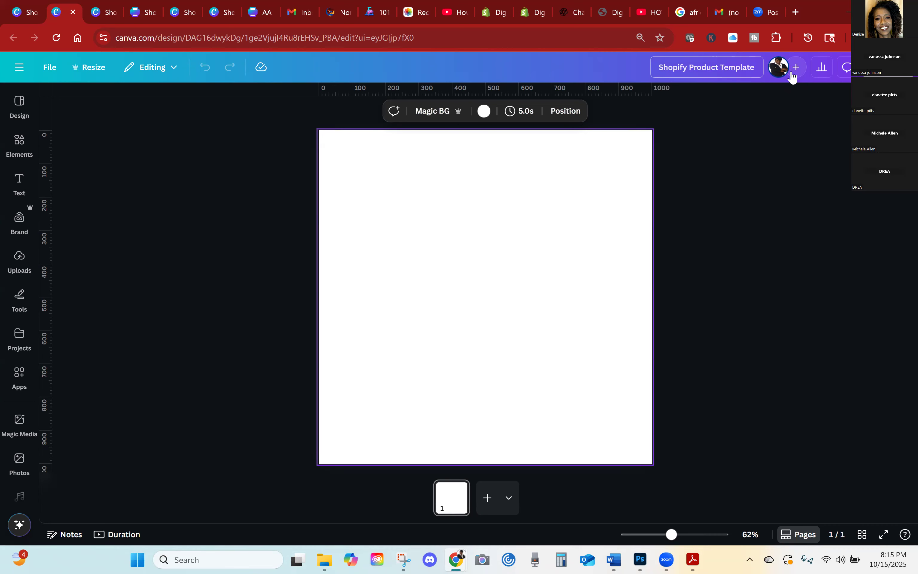
left_click(560, 240)
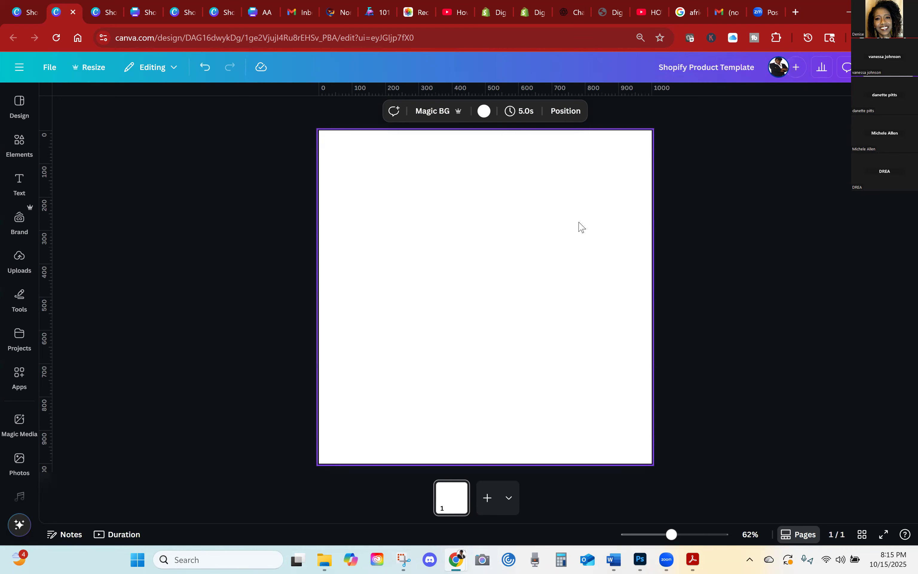
Create a public template link for the Shopify Product Template design and copy it
left_click(888, 67)
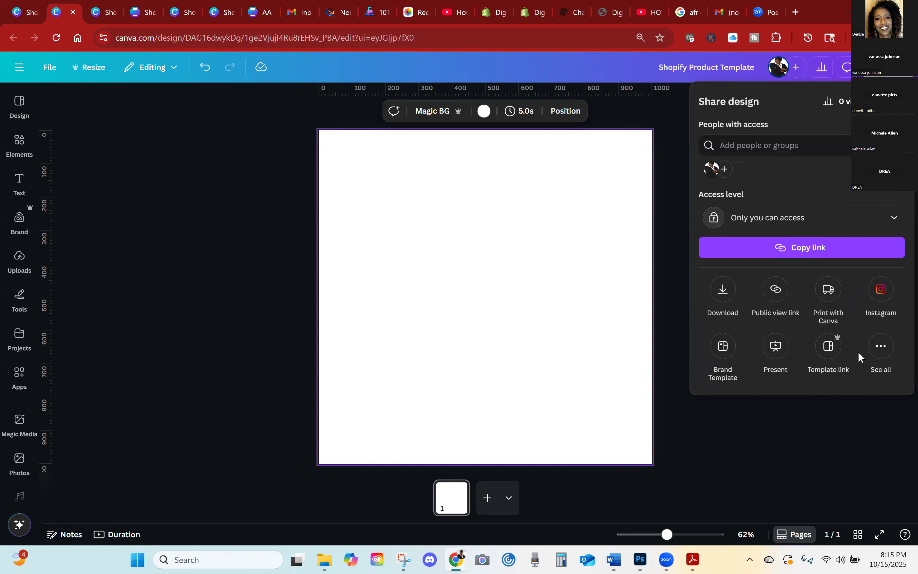
left_click(884, 347)
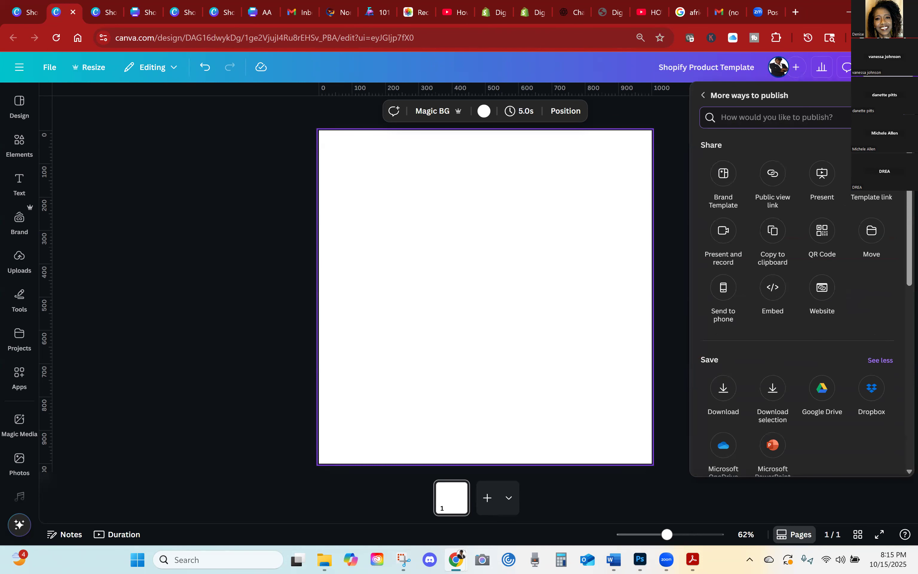
left_click(867, 172)
left_click(769, 363)
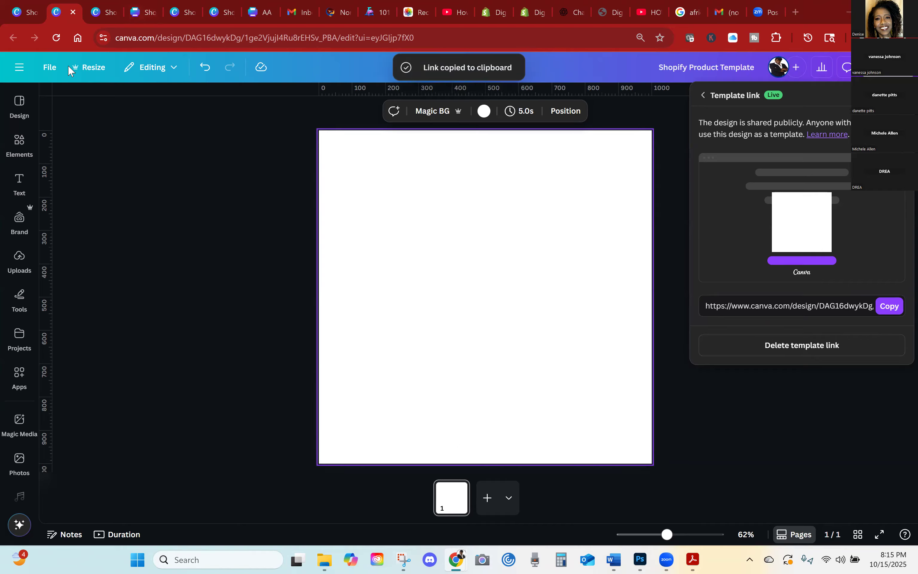
Try to move the Shopify Product Template design into the Shopify Store Design Templates folder
left_click(47, 66)
left_click(49, 67)
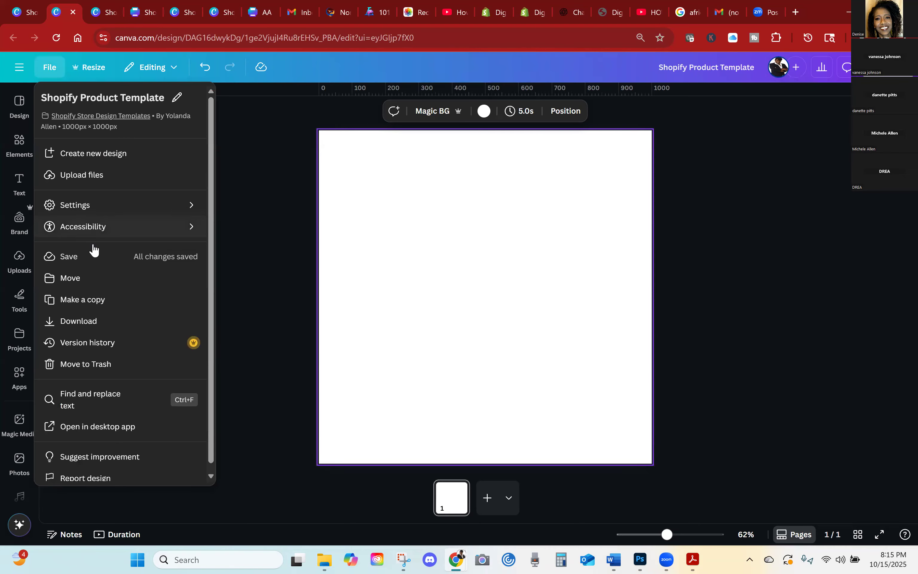
left_click(111, 283)
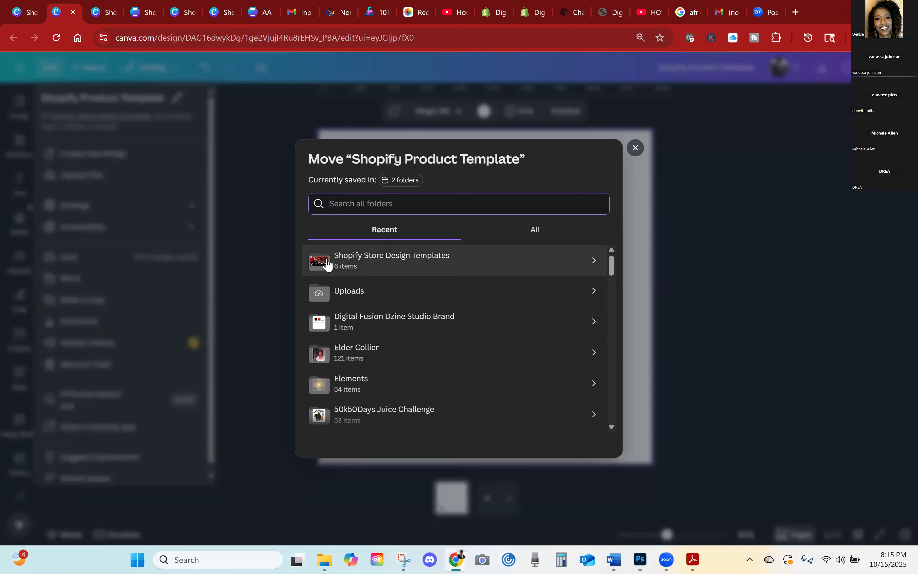
left_click(328, 265)
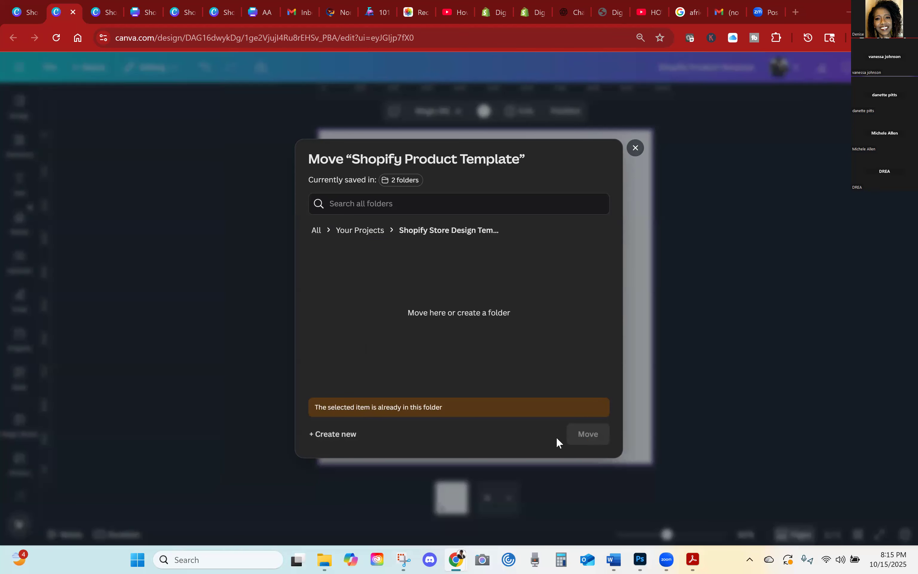
left_click(633, 152)
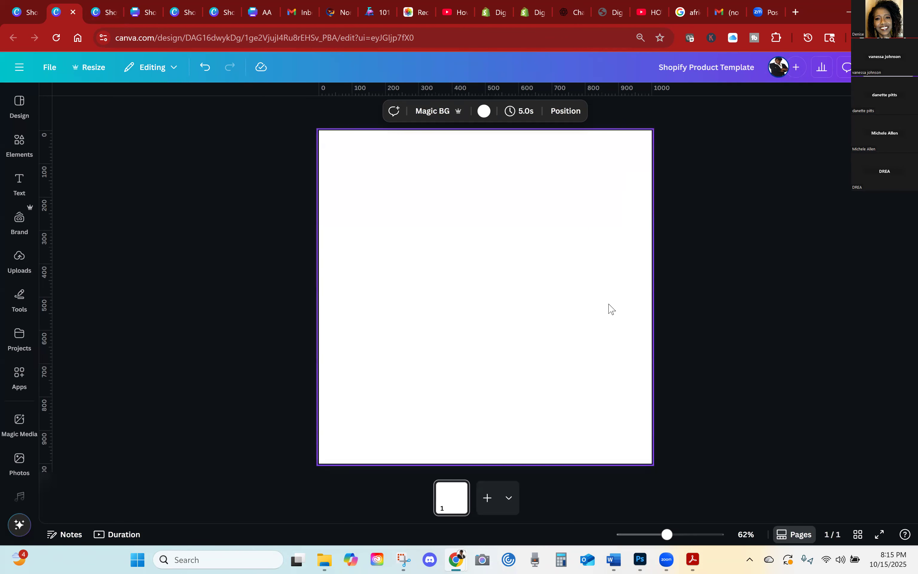
Open the Digital Clipart design from the recent designs on the Canva home page
left_click(27, 13)
left_click(20, 142)
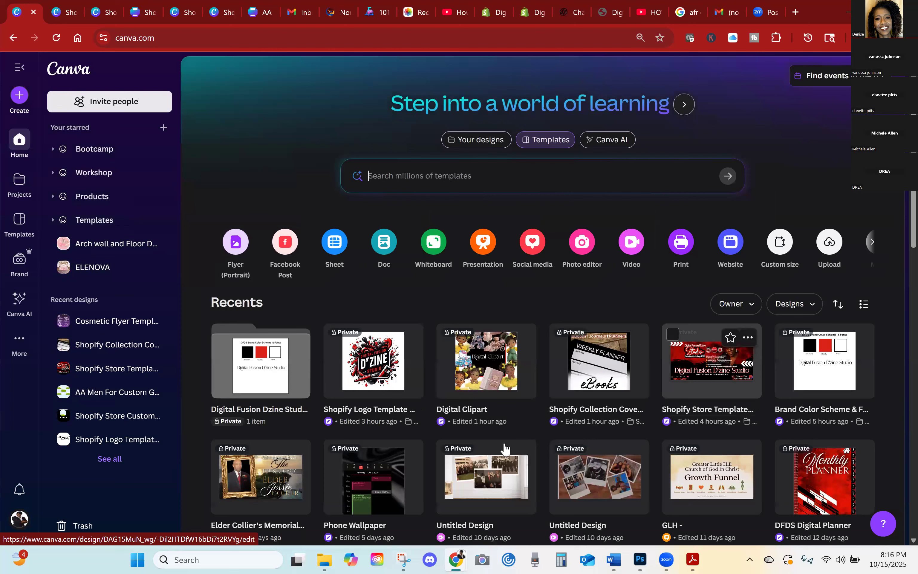
left_click(478, 364)
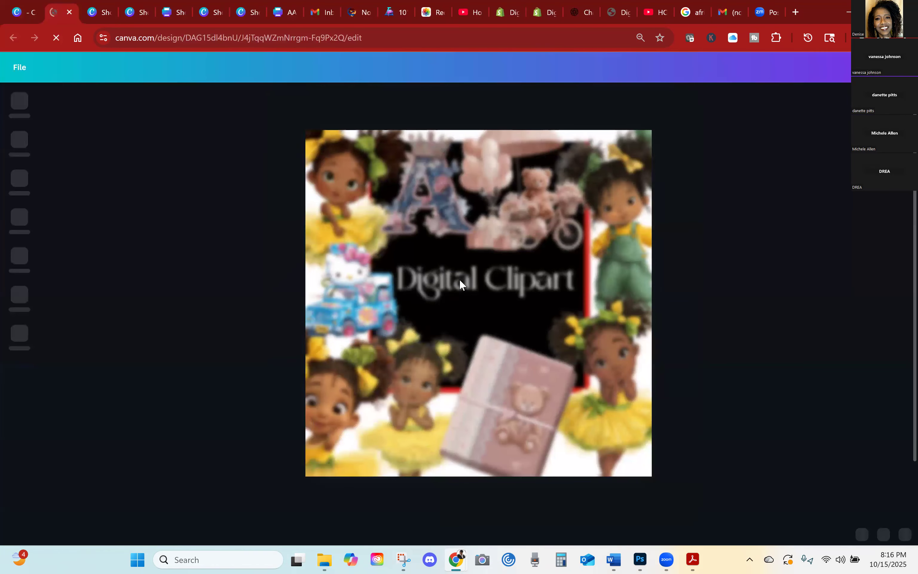
Examine the separate clipart images and the title text that make up the Digital Clipart design
left_click(606, 364)
left_click(356, 177)
left_click(433, 171)
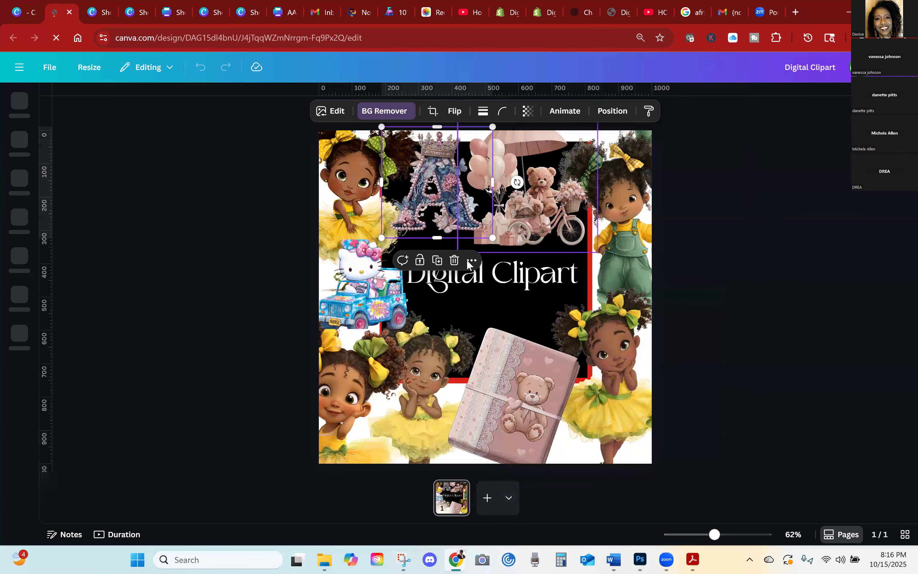
left_click(486, 290)
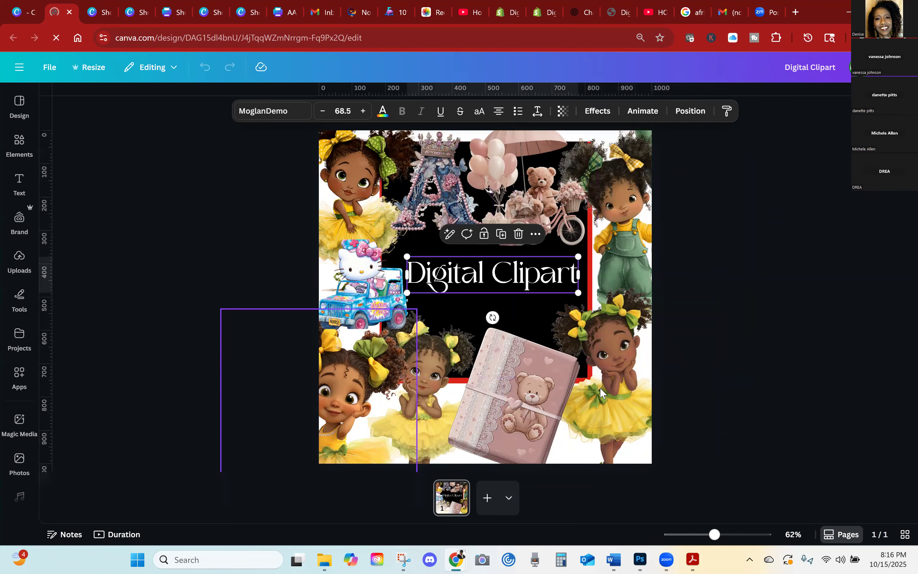
left_click(713, 337)
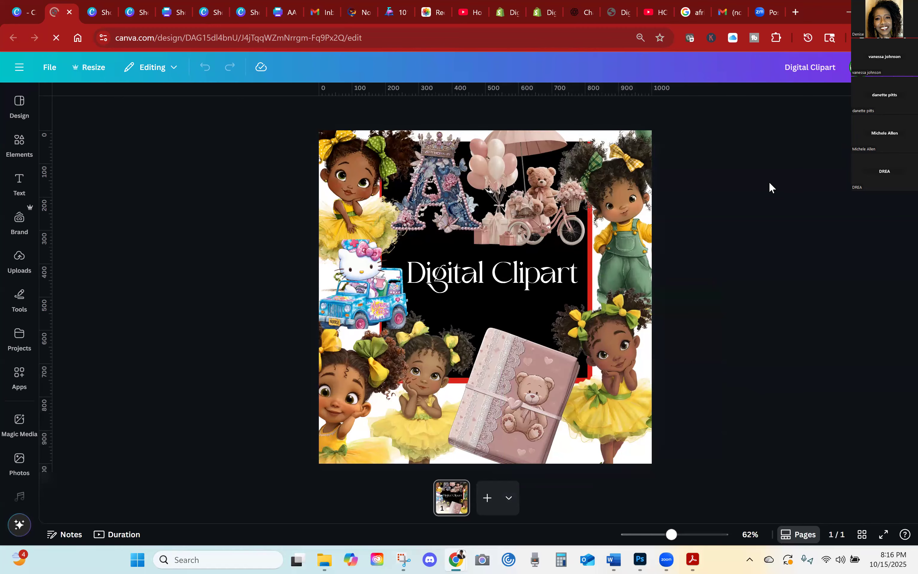
Download the Digital Clipart design as a 1,000 × 1,000 px PNG
left_click(887, 67)
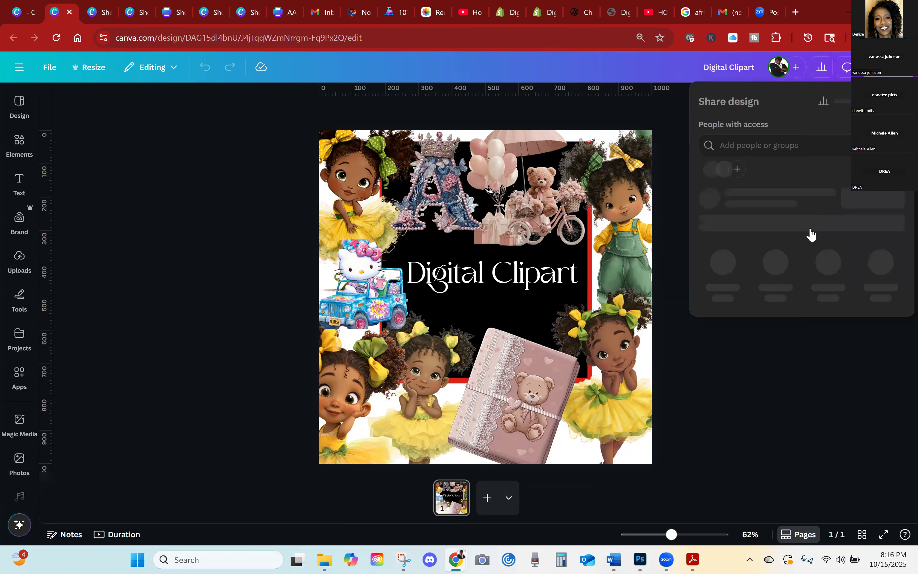
left_click(722, 292)
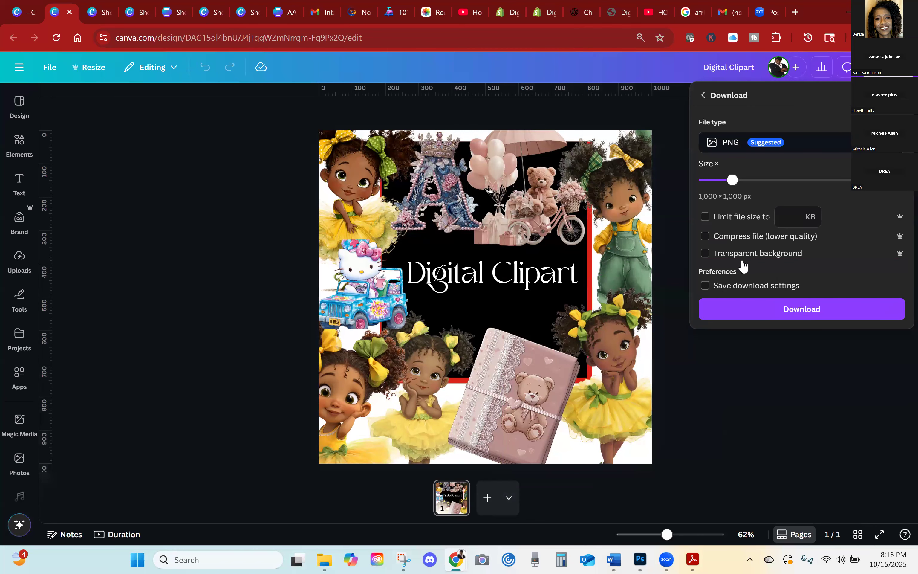
left_click(756, 309)
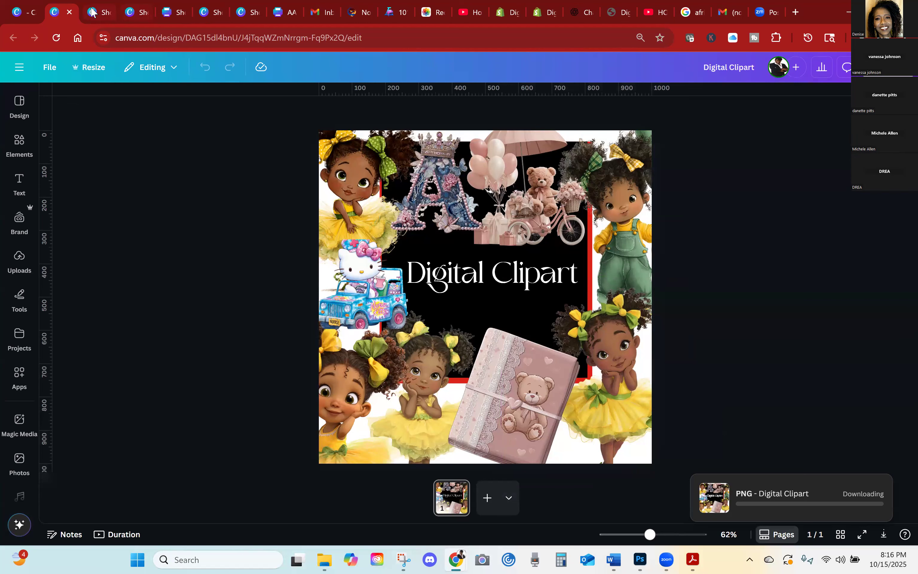
Try the uploaded Digital Clipart cover as page 2's framed image in the Shopify Collection Covers design, and undo the replacement
left_click(92, 9)
left_click(138, 10)
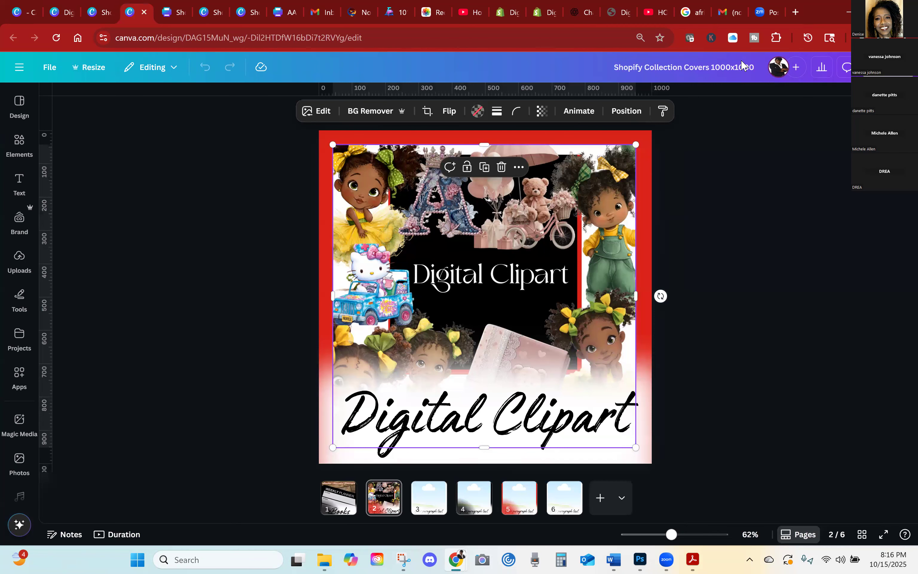
left_click(22, 260)
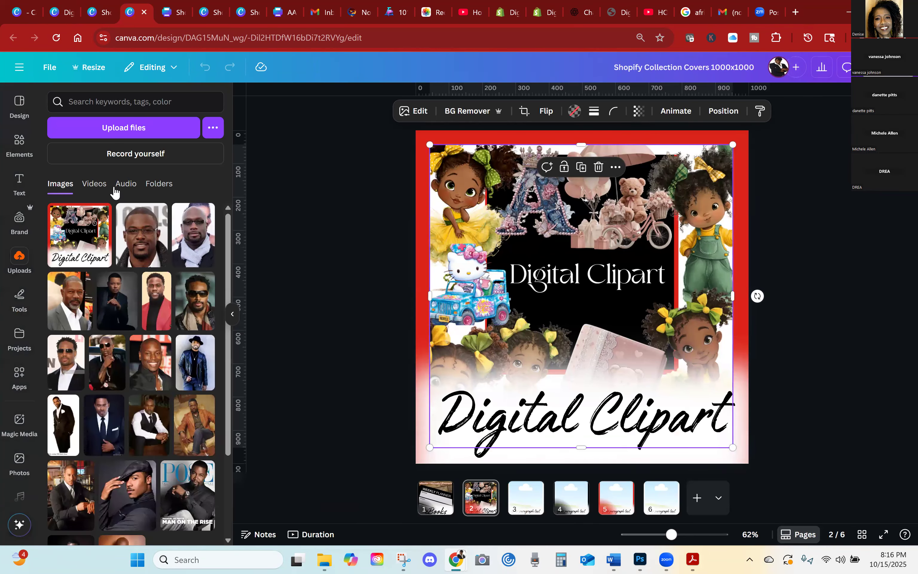
left_click_drag(87, 212, 536, 250)
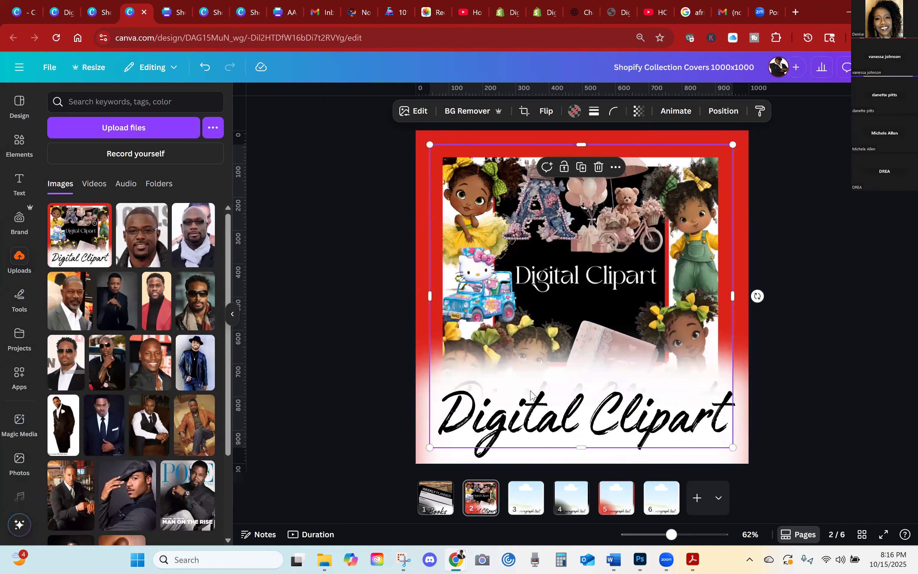
left_click(580, 417)
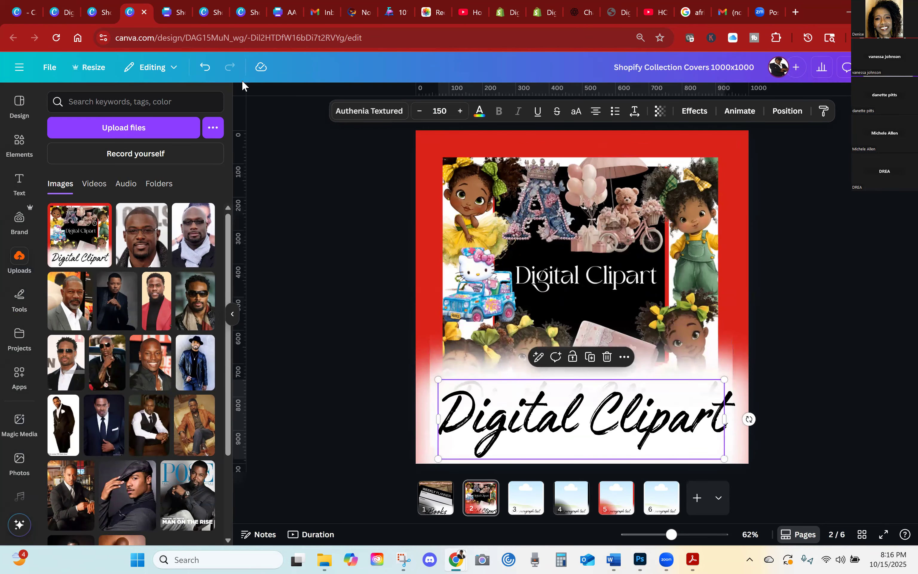
left_click(205, 66)
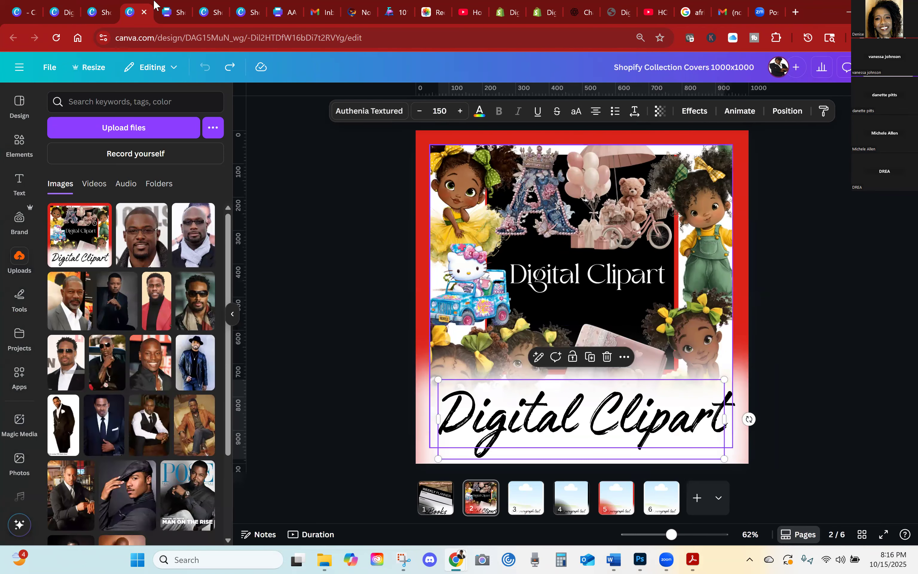
left_click(100, 12)
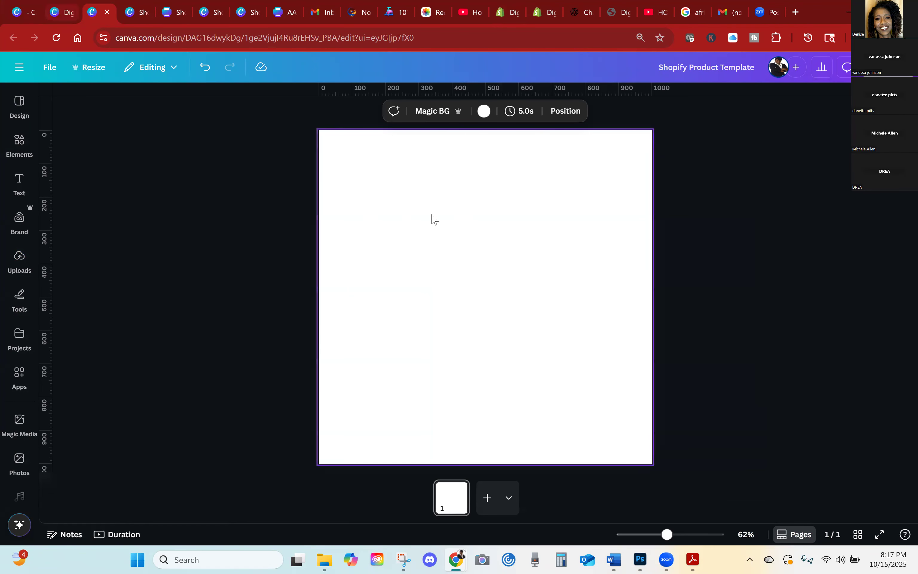
left_click(64, 12)
left_click(102, 12)
left_click(139, 13)
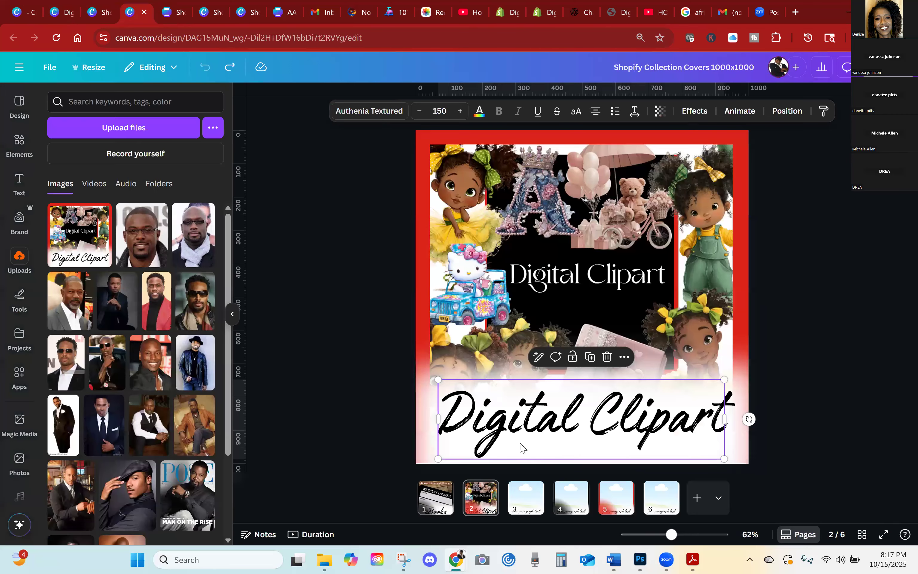
Try the uploaded Digital Clipart cover as the framed image on pages 6, 5 and 4 of the Shopify Collection Covers design
left_click(663, 500)
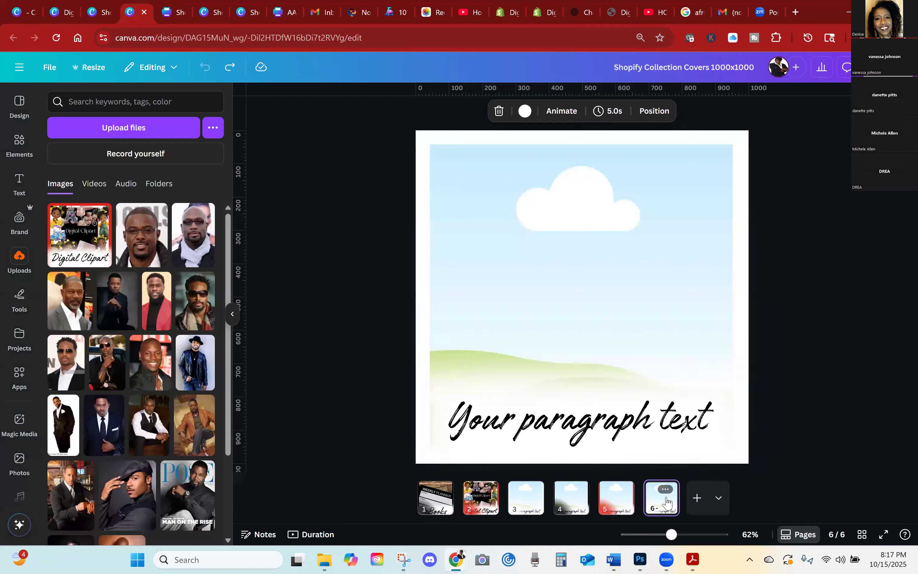
left_click(517, 425)
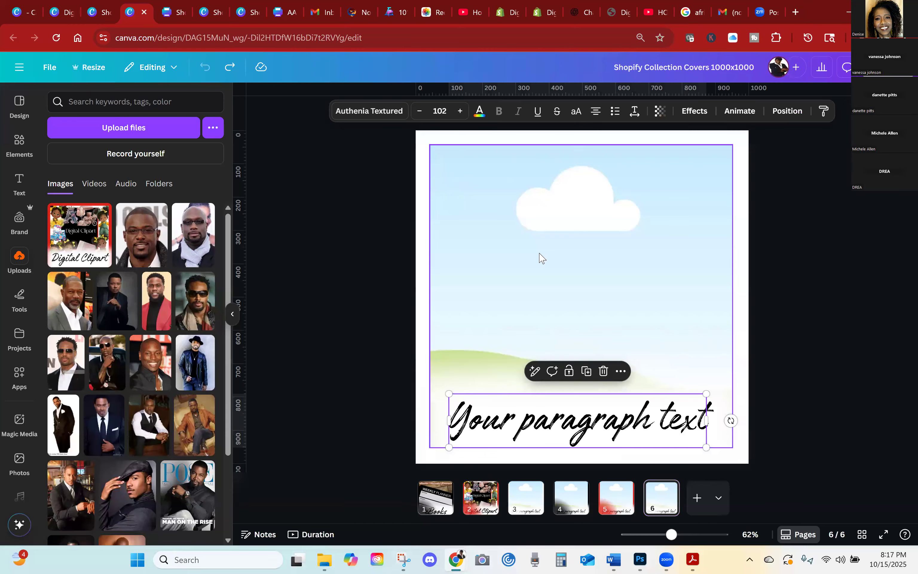
left_click(86, 228)
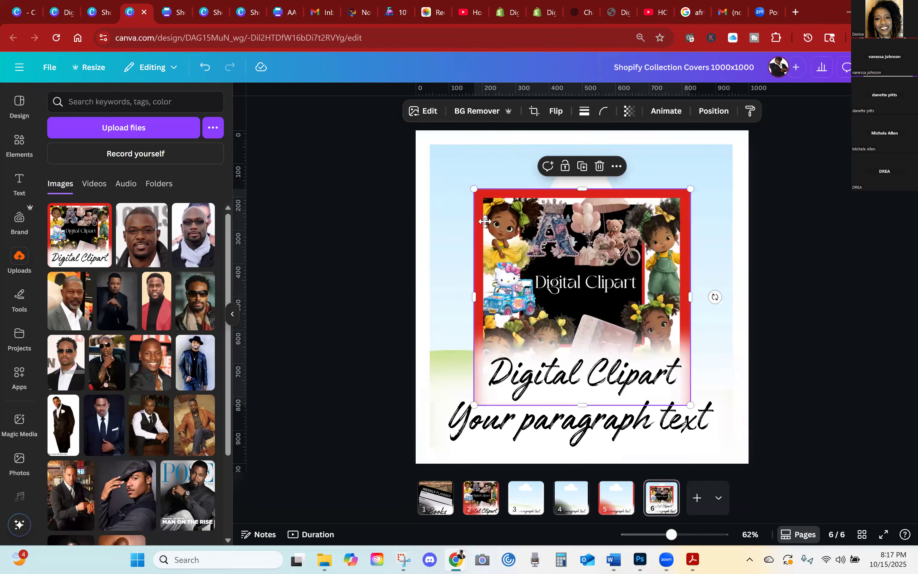
left_click_drag(484, 221, 471, 214)
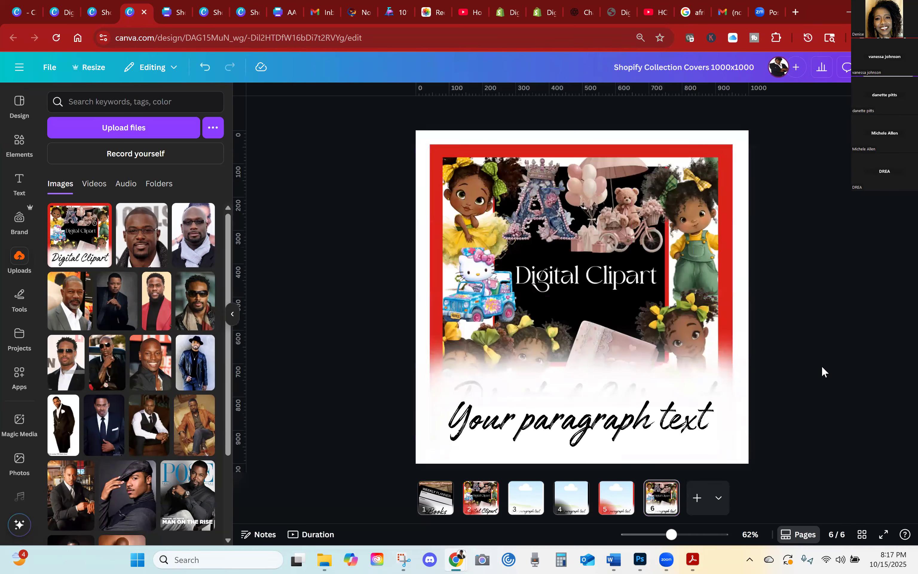
left_click(617, 500)
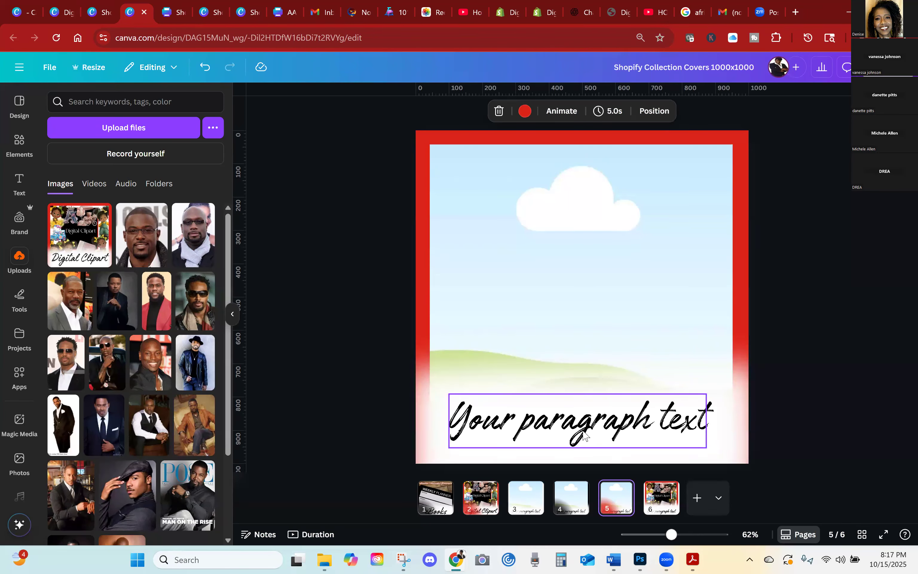
left_click_drag(80, 235, 566, 258)
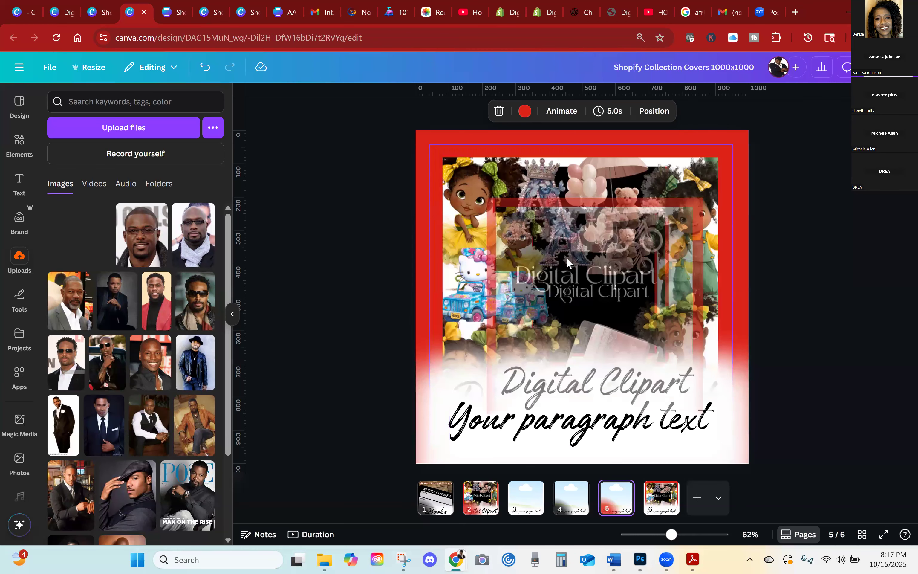
left_click(581, 510)
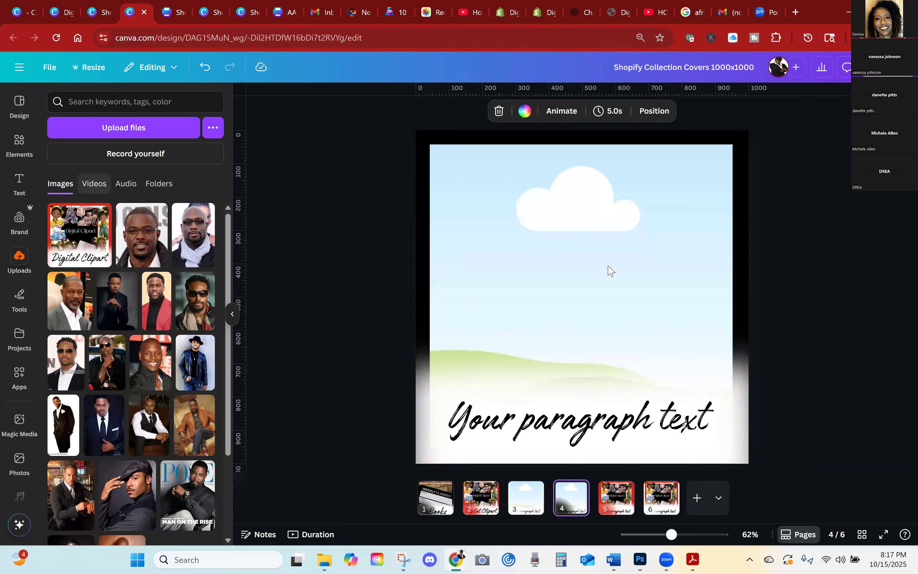
left_click(89, 235)
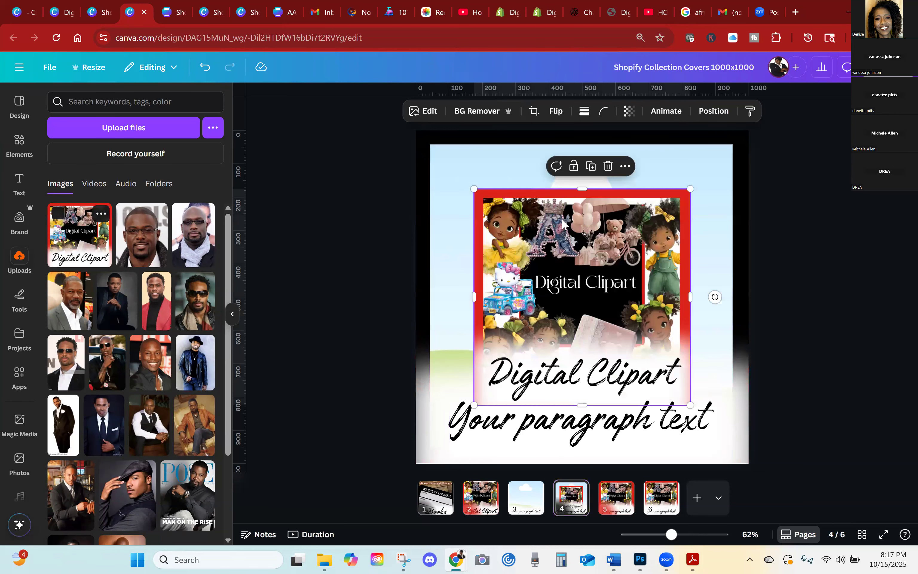
left_click_drag(560, 235, 541, 233)
left_click(768, 212)
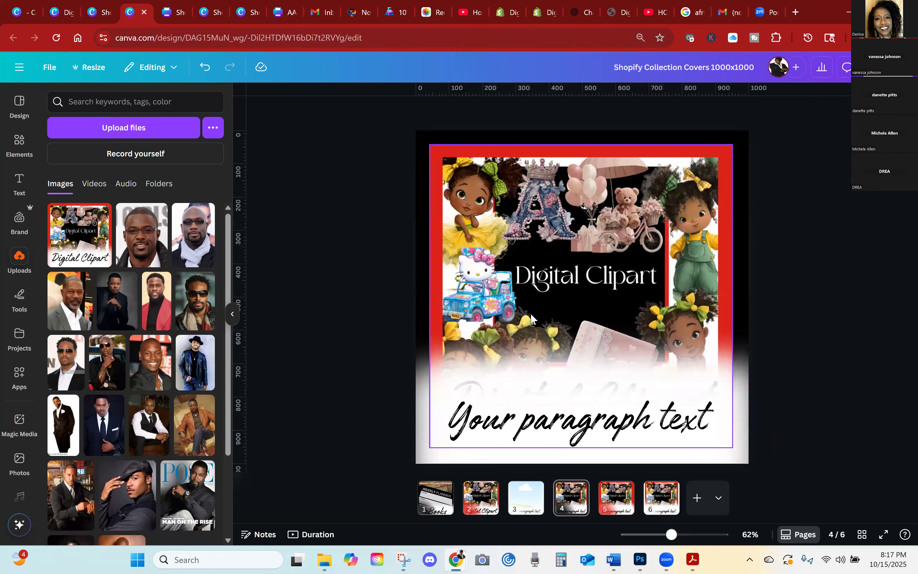
Rename the blank Shopify Product Template design as Shopify Product Design Template
left_click(179, 12)
left_click(96, 11)
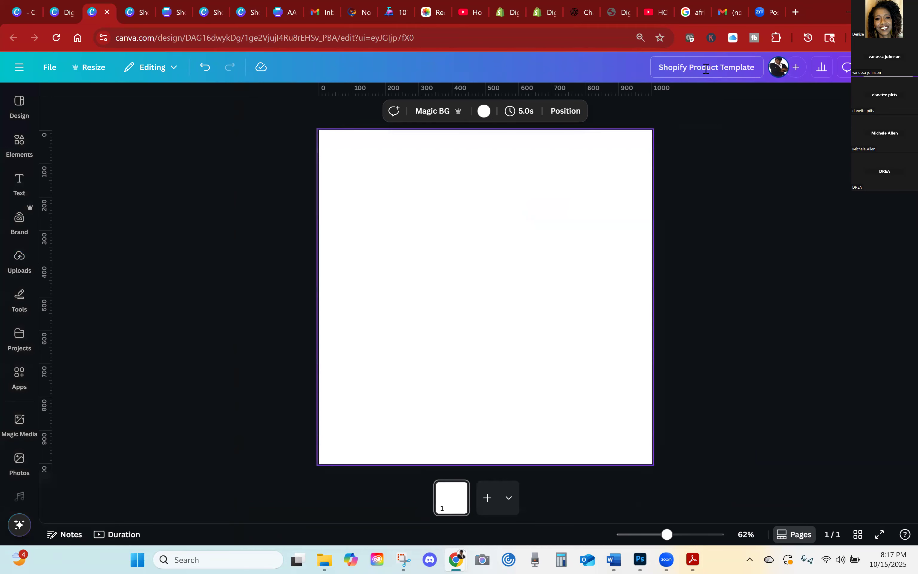
left_click(722, 64)
type("Design")
left_click(799, 122)
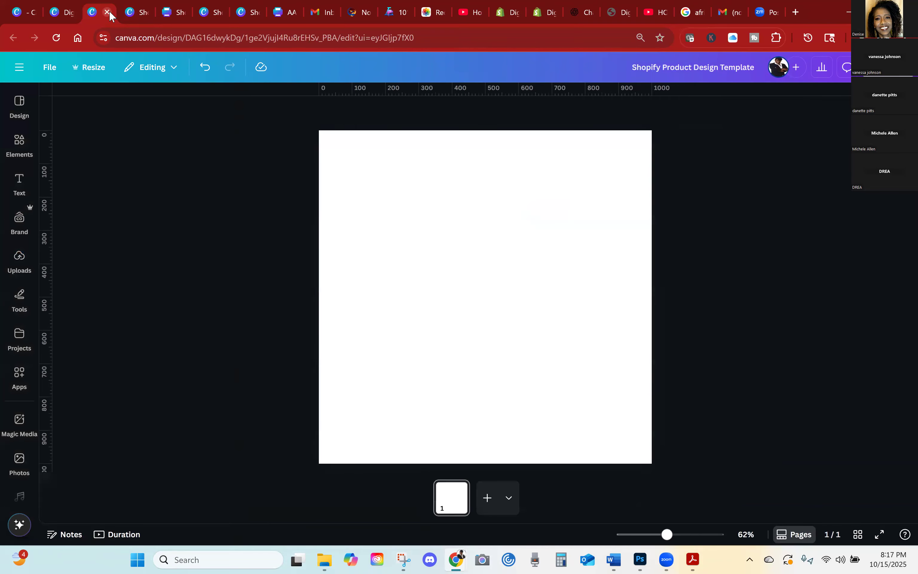
Close the blank Shopify Product Design Template and return to the Shopify Collection Covers design
left_click(487, 261)
key("ctrl+w")
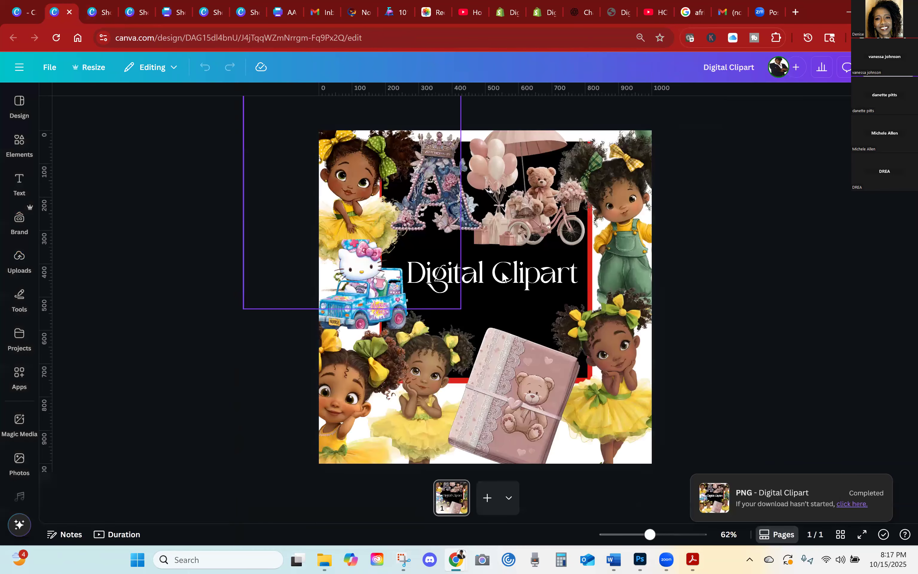
left_click(103, 9)
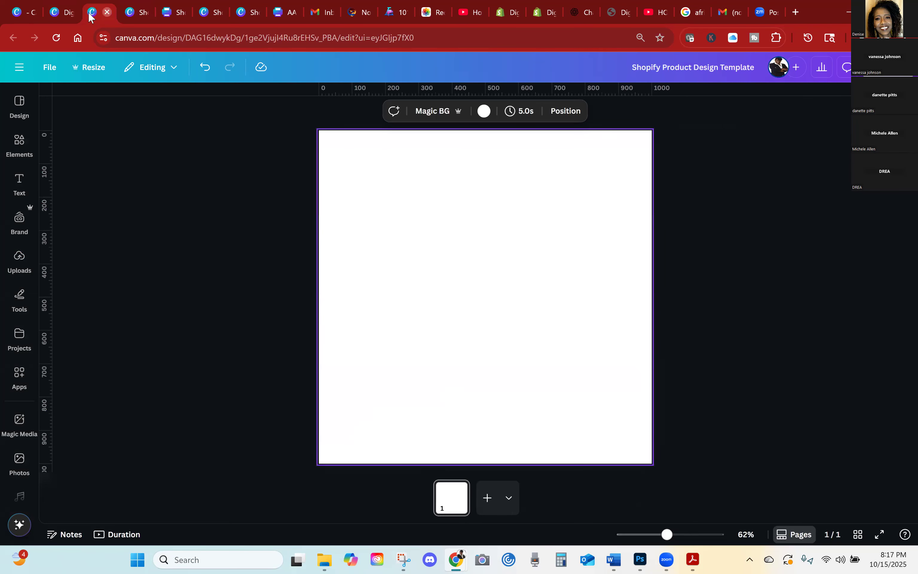
key("ctrl+w")
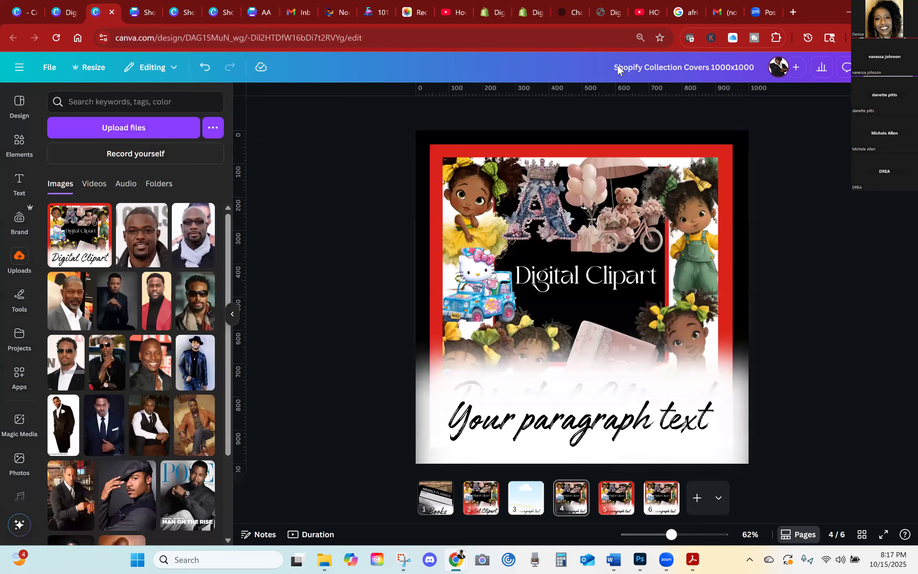
Undo the Digital Clipart cover placements on pages 4, 5 and 6
left_click(205, 67)
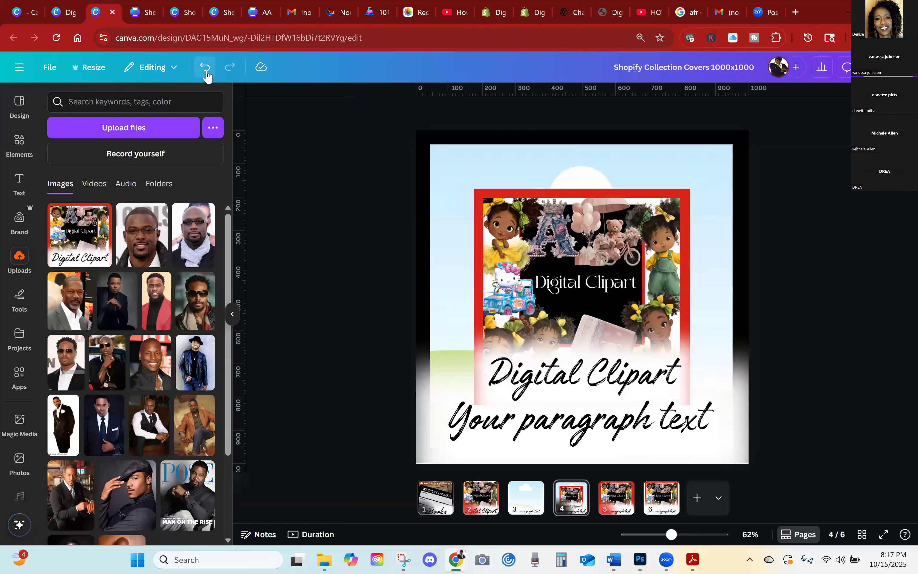
left_click(205, 67)
left_click(205, 68)
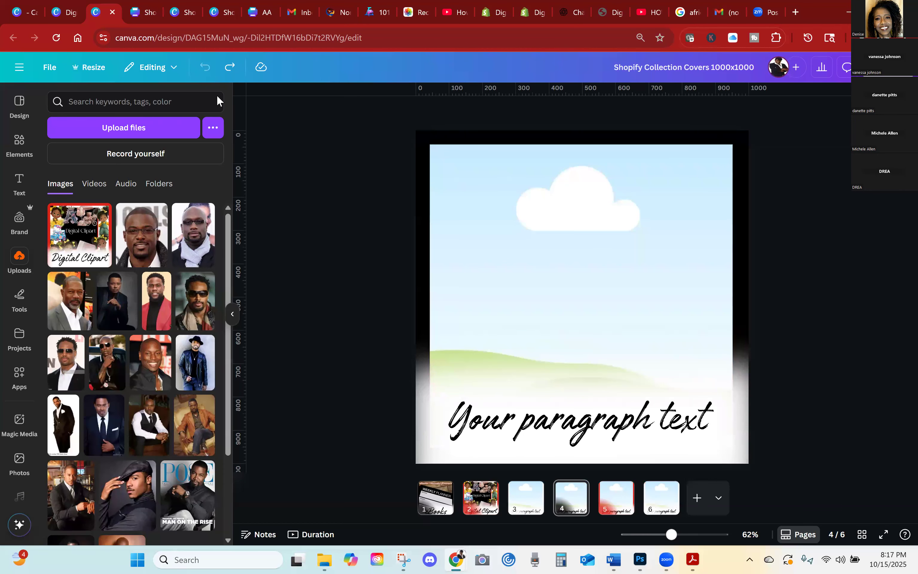
Detach the clipart image from page 2's frame and delete it, leaving the Digital Clipart title
left_click(488, 507)
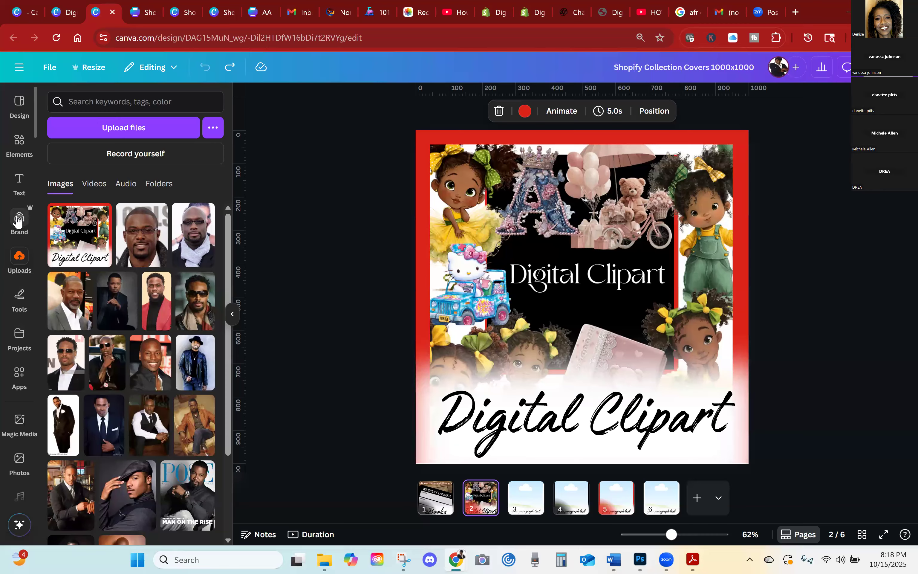
left_click(543, 274)
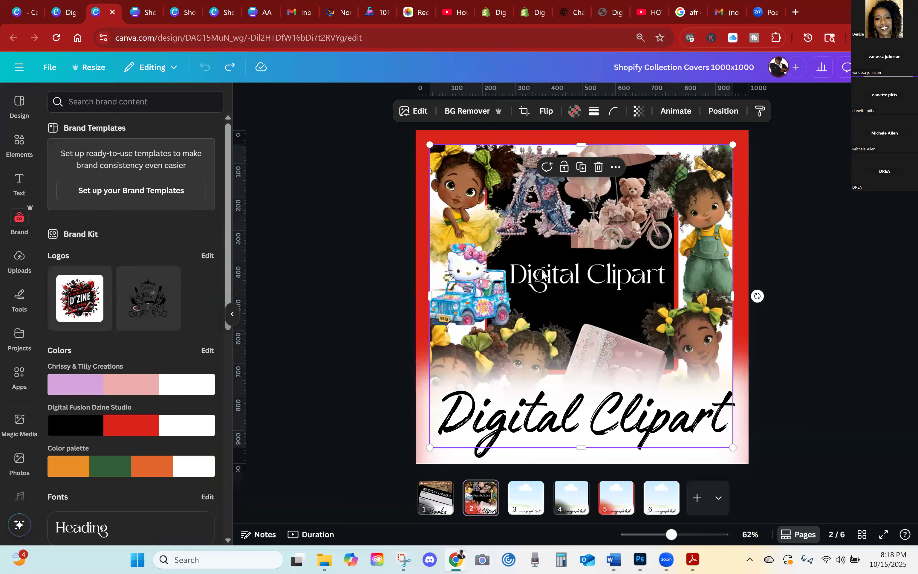
right_click(654, 301)
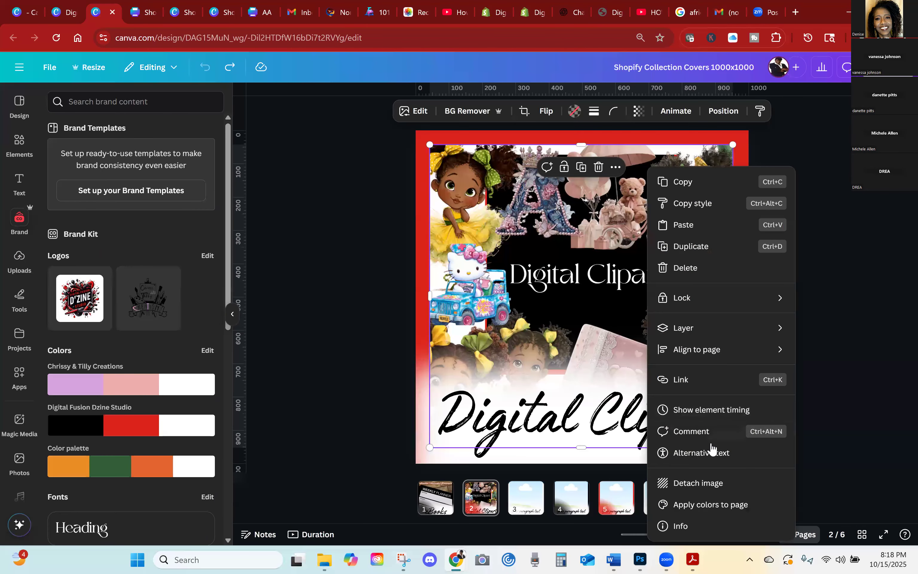
left_click(671, 482)
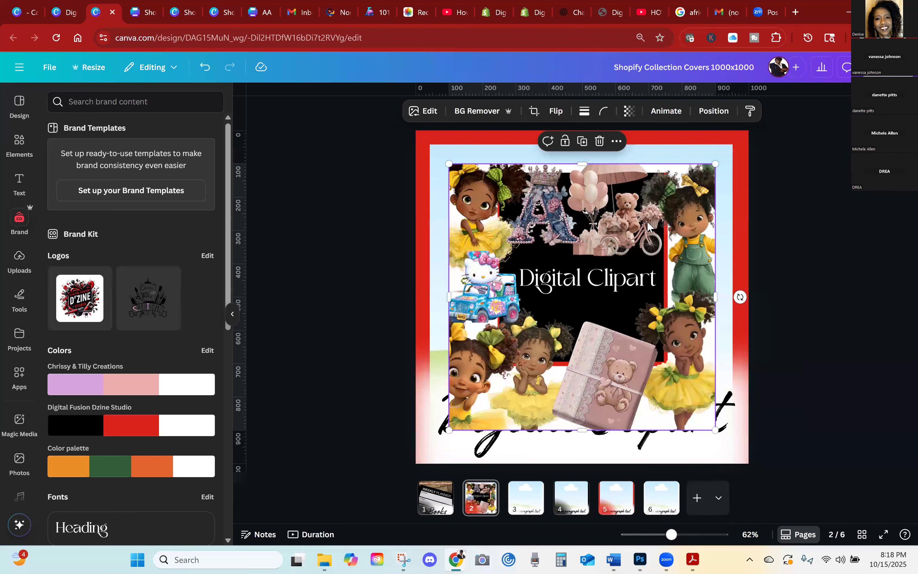
left_click(599, 146)
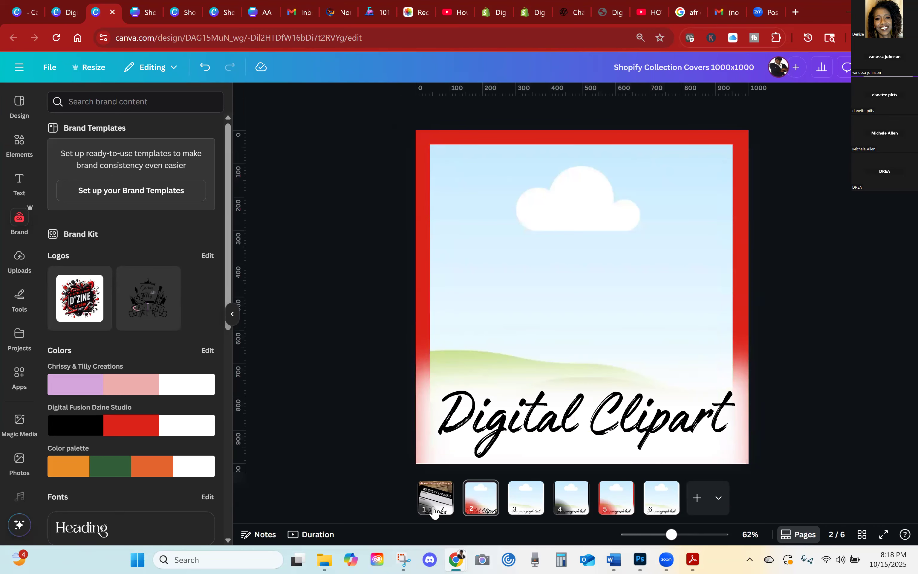
Detach and delete page 1's weekly planner image, and remove the "eBooks I Journals I Planners" heading
scroll(556, 321, "up", 1)
left_click(557, 293)
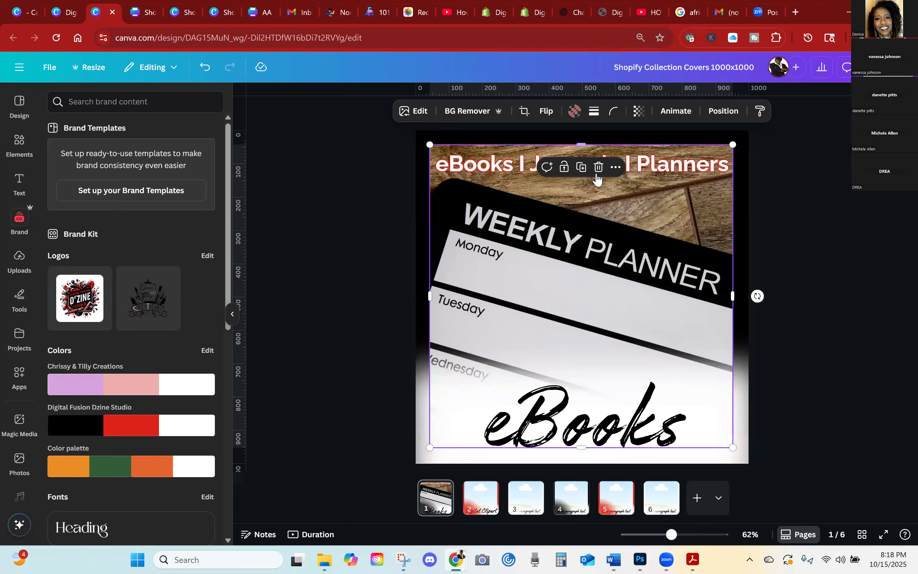
right_click(600, 274)
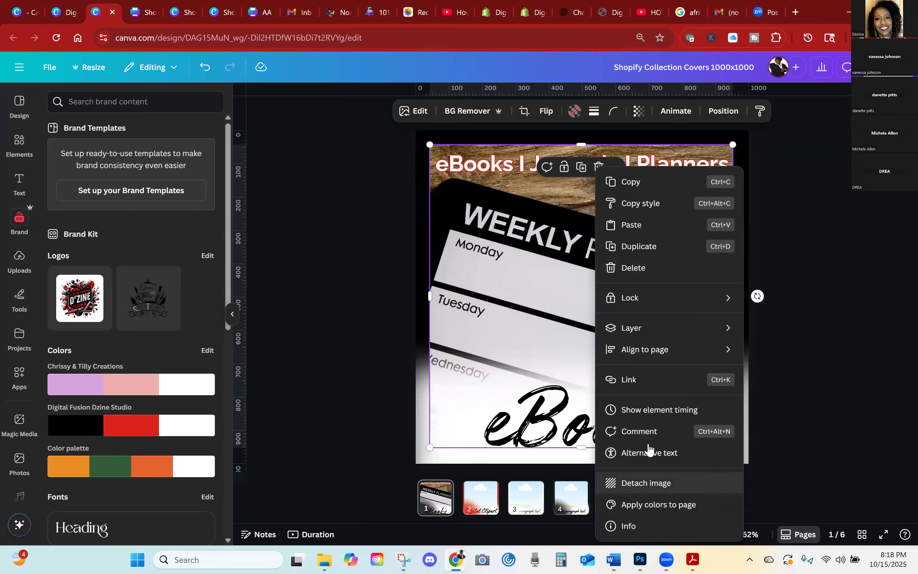
left_click(645, 484)
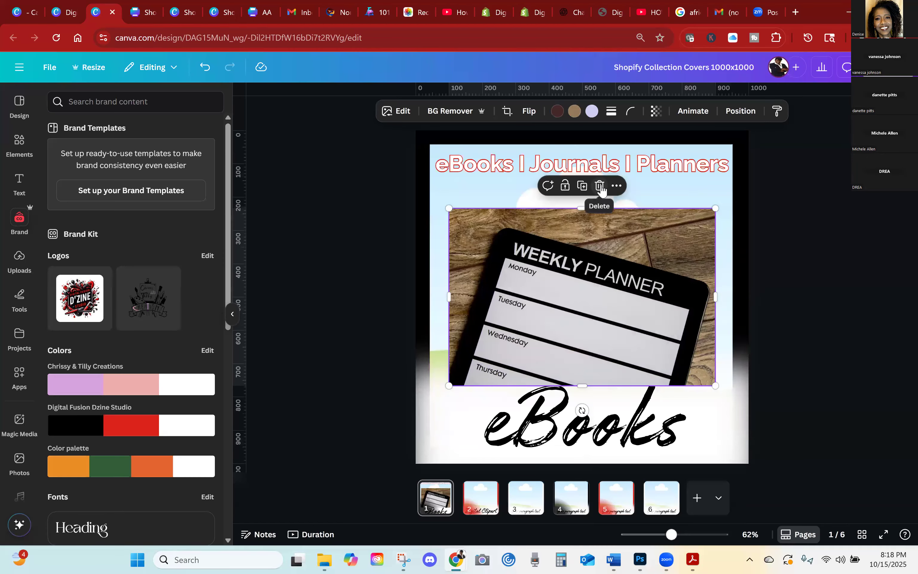
left_click(601, 187)
left_click(586, 156)
left_click(608, 130)
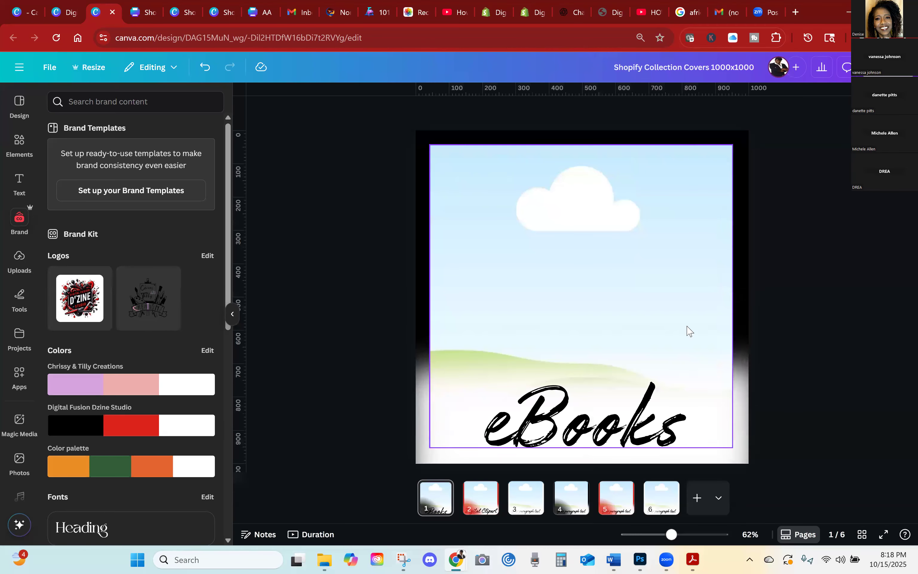
Shuffle the Digital Fusion Dzine Studio brand colors on page 6 until its background border is black
left_click(664, 511)
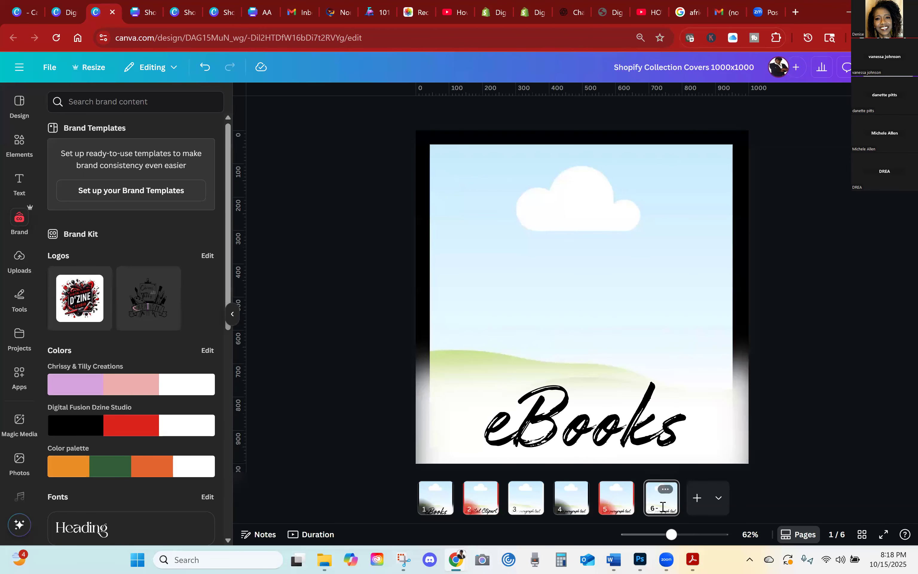
left_click(129, 430)
left_click(129, 427)
left_click(129, 427)
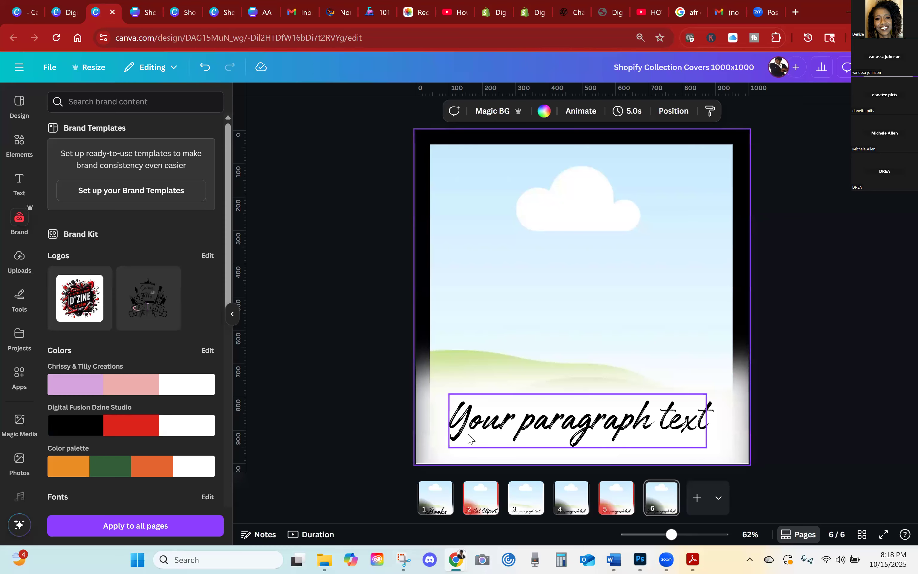
left_click(804, 243)
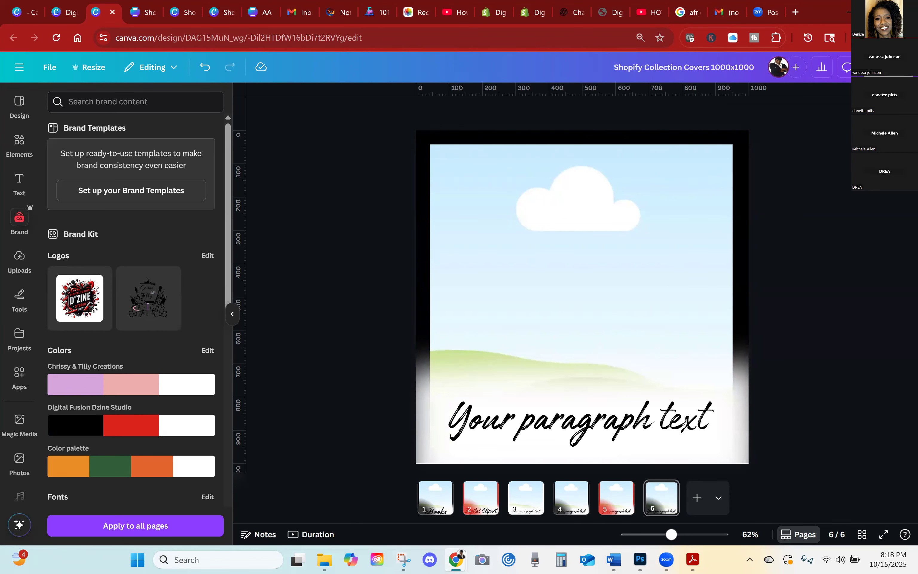
Review the sharing options of the Shopify Collection Covers design and close them
left_click(892, 68)
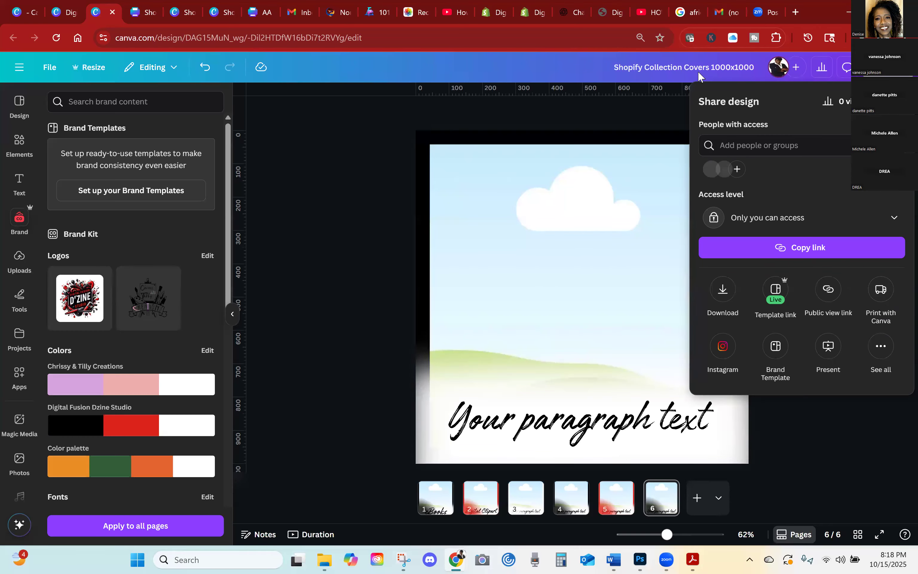
left_click(880, 346)
left_click(659, 113)
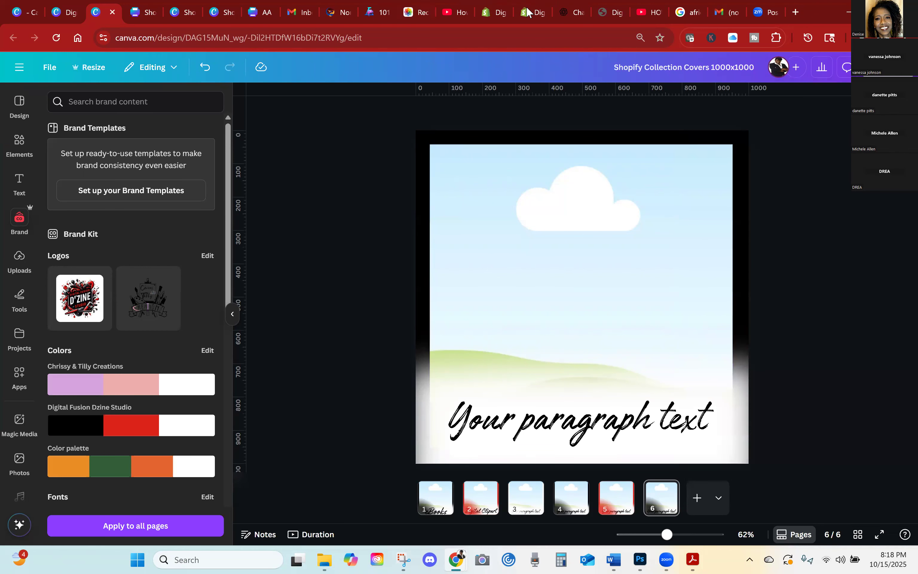
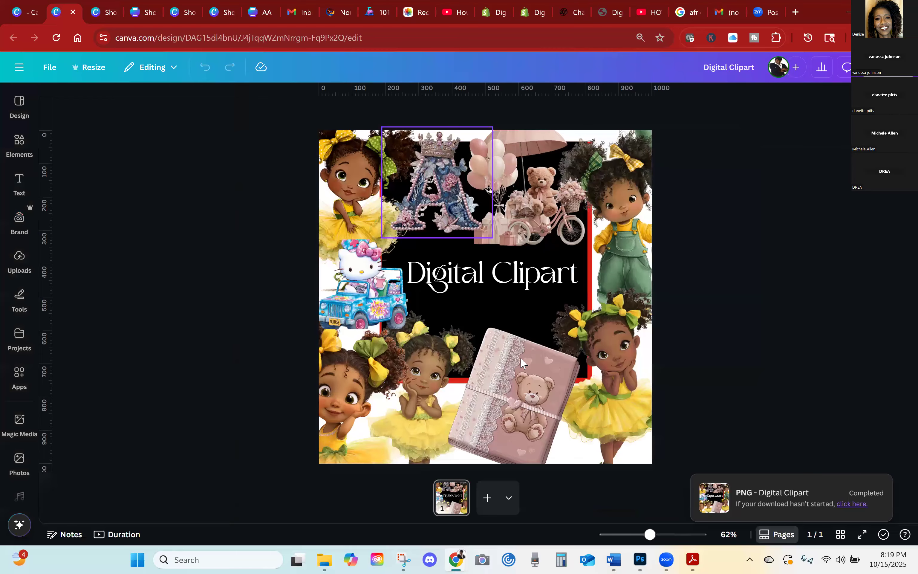
Delete every element from the Digital Clipart page and undo the deletion
right_click(590, 351)
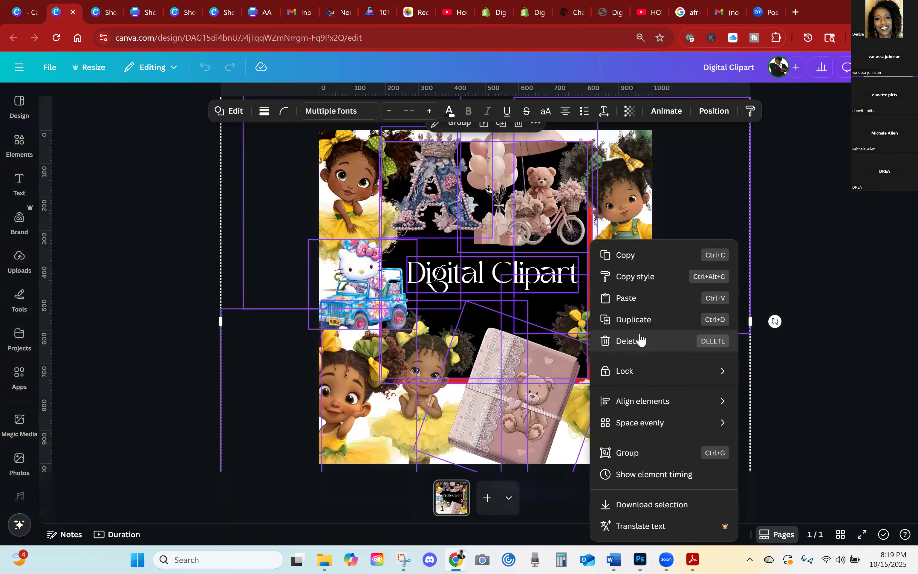
left_click(638, 341)
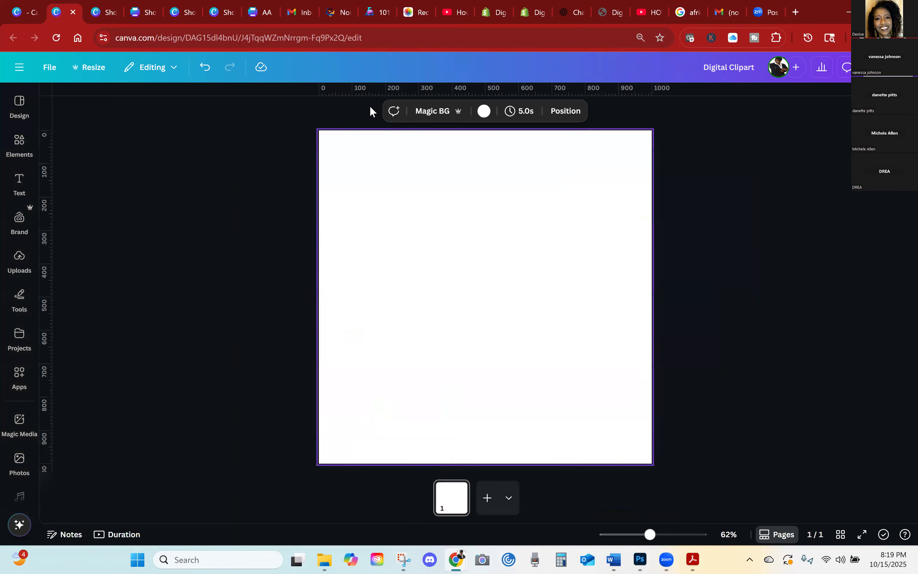
left_click(205, 68)
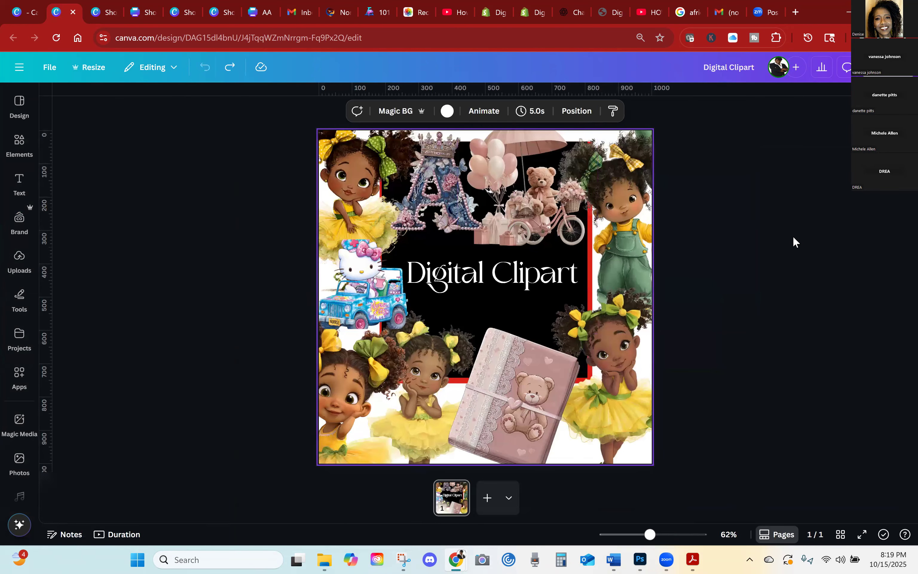
left_click(770, 270)
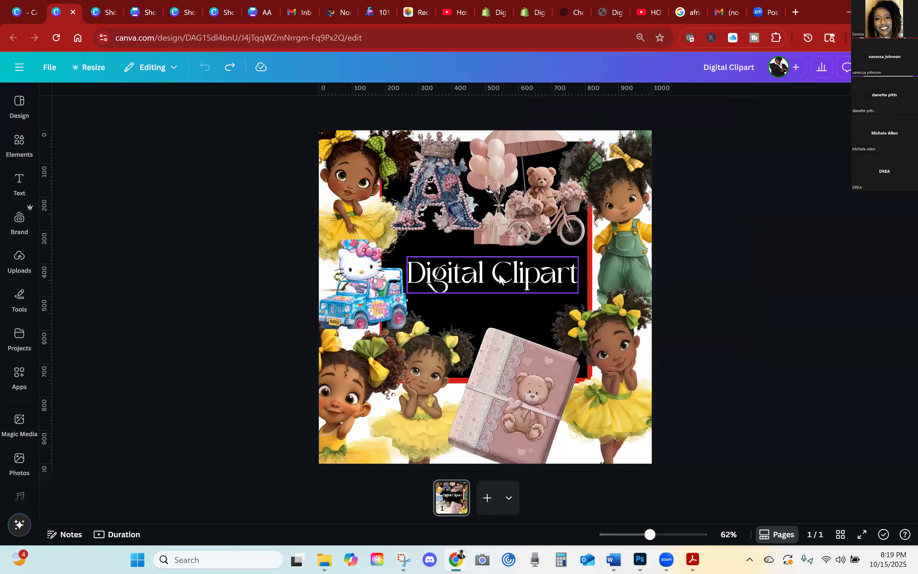
Review the Shopify eBooks collection, the clipart bundle product page, and the open Canva collection cover and product file designs
left_click(533, 12)
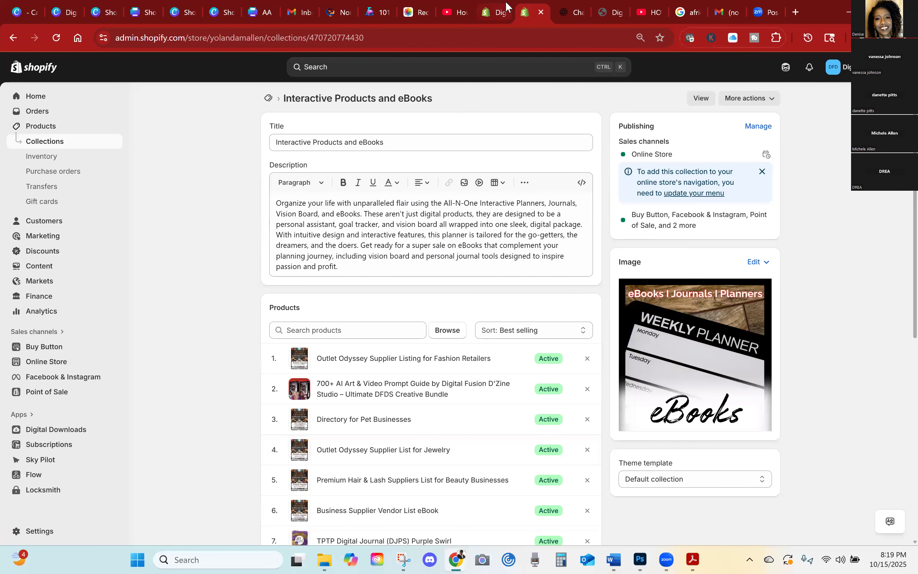
left_click(495, 11)
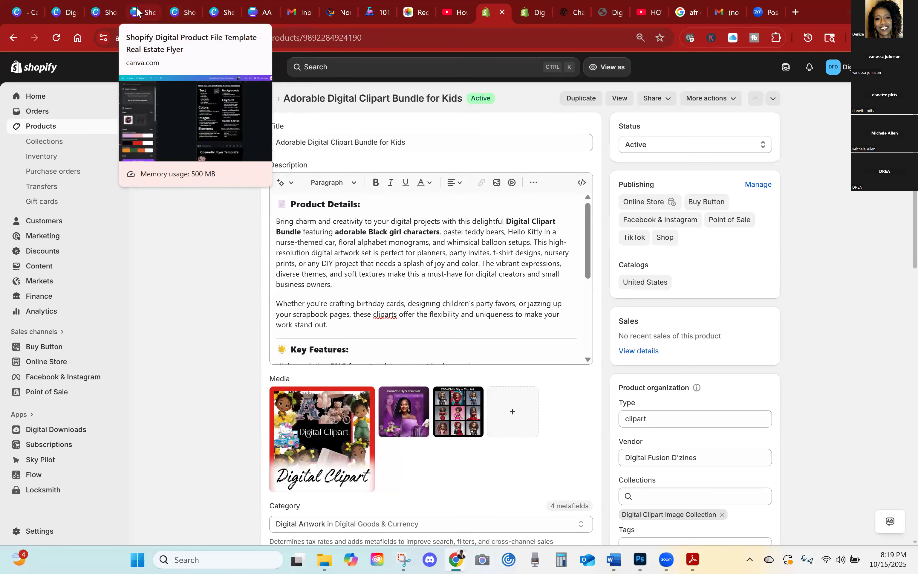
left_click(103, 7)
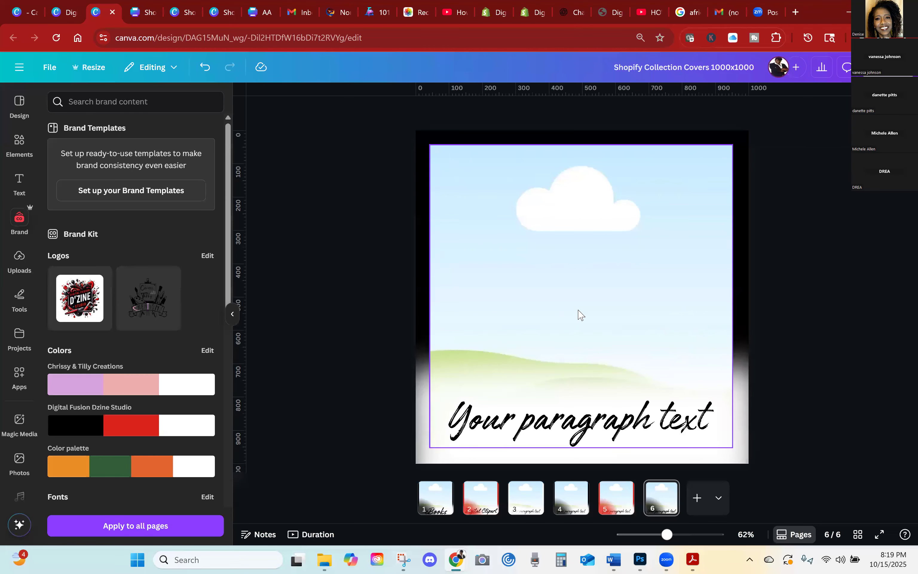
left_click(580, 315)
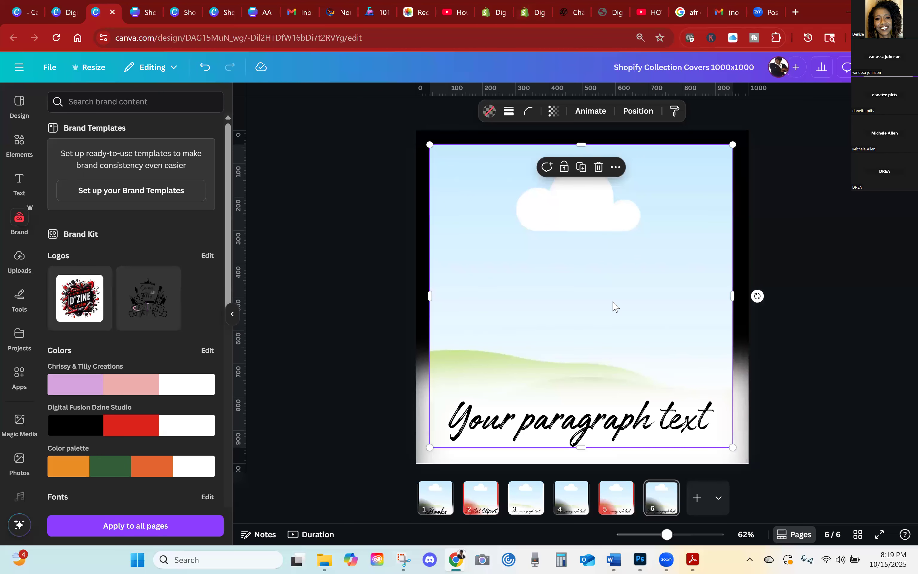
left_click(157, 11)
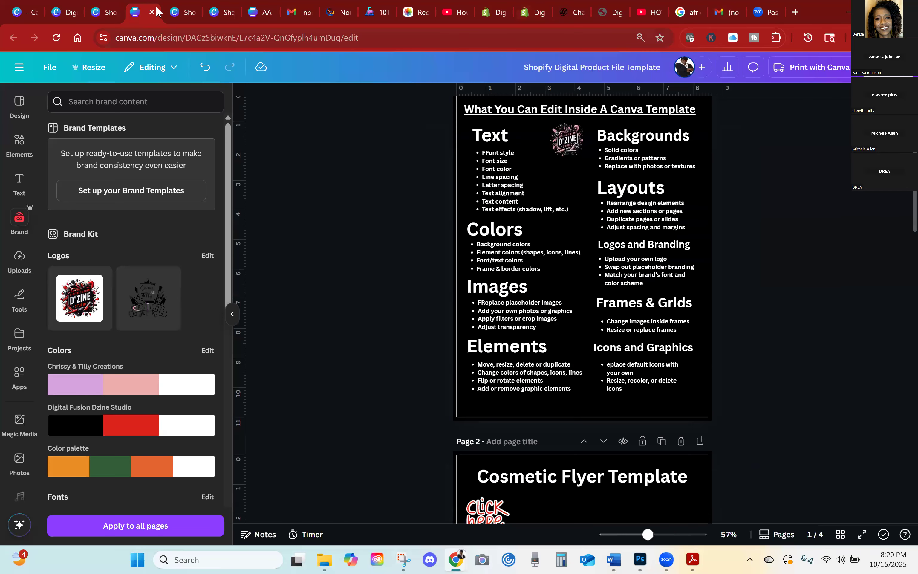
left_click(184, 4)
left_click(222, 8)
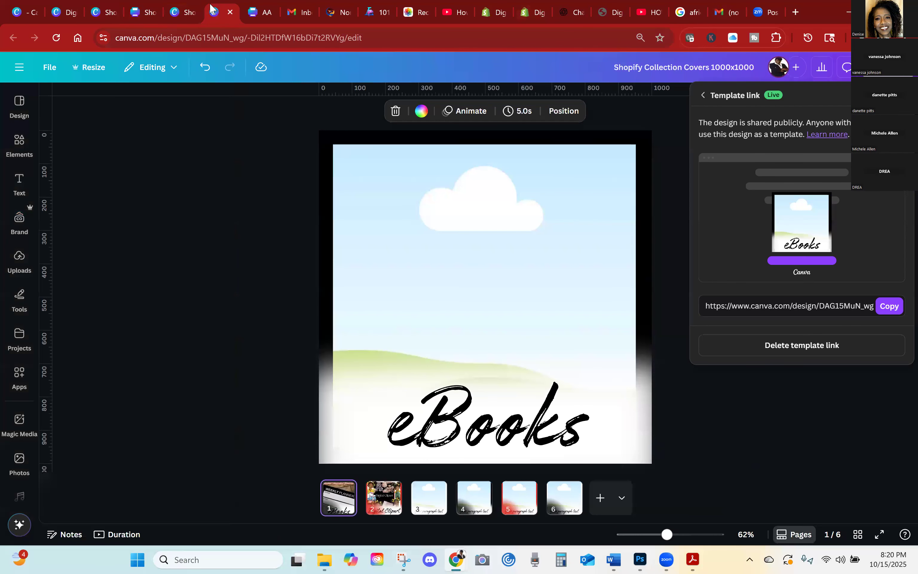
Return to the Digital Clipart design and download it as a PNG at 1,000 × 1,000 px
left_click(83, 8)
left_click(83, 8)
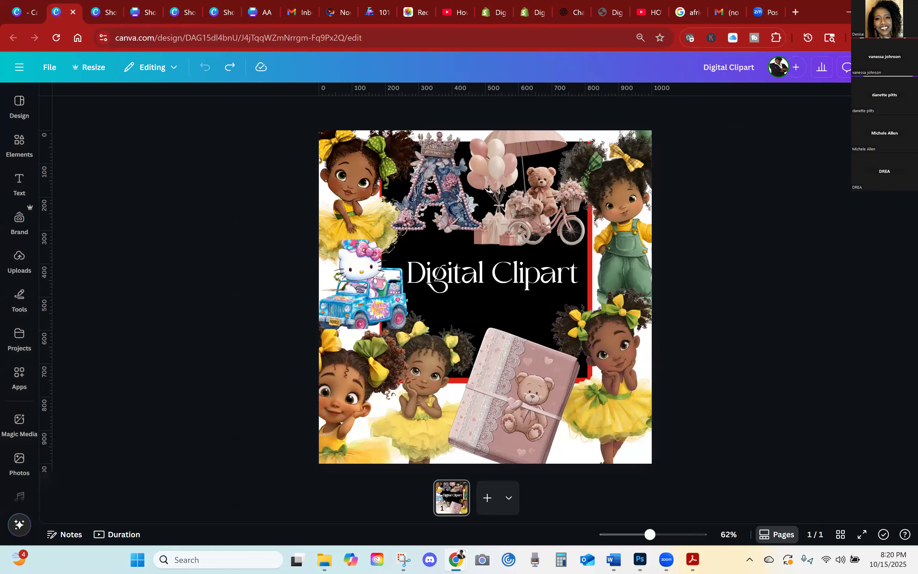
left_click(886, 67)
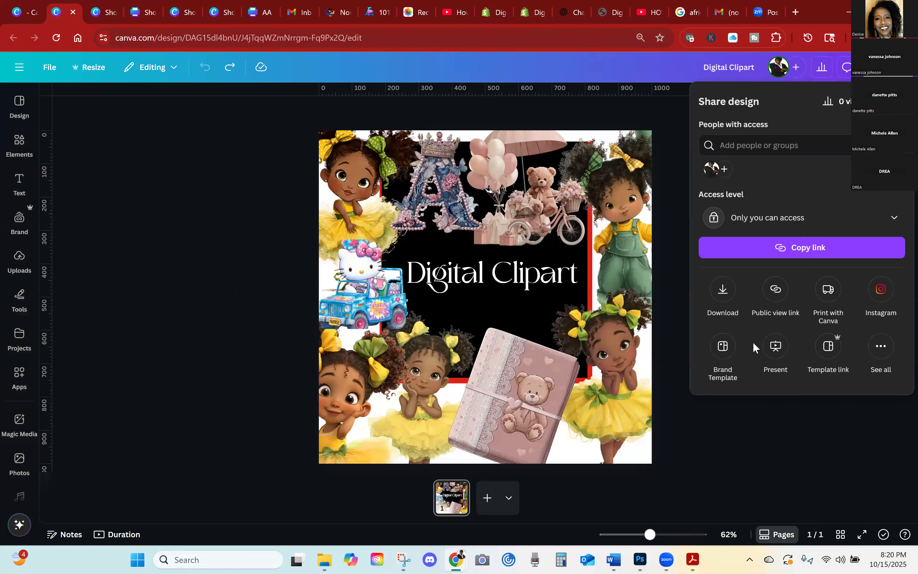
left_click(723, 303)
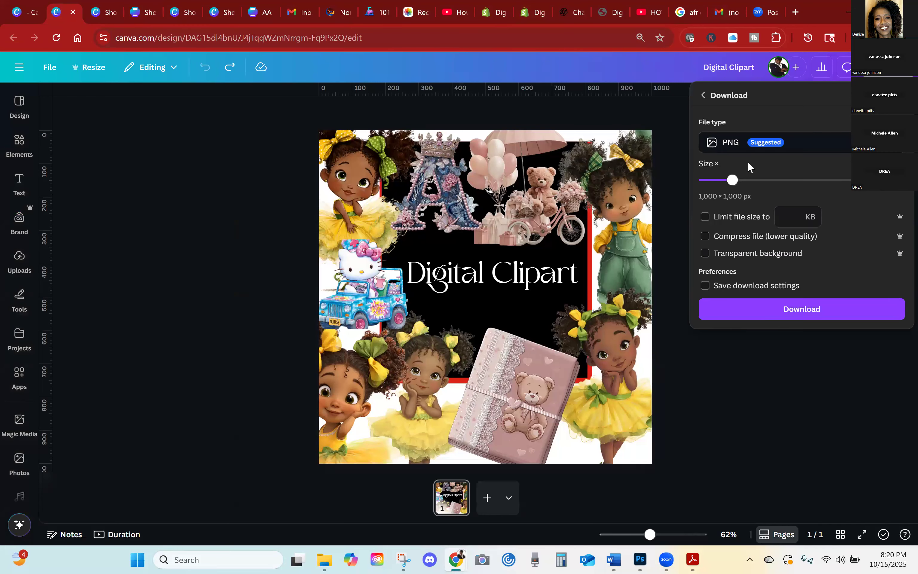
left_click(759, 308)
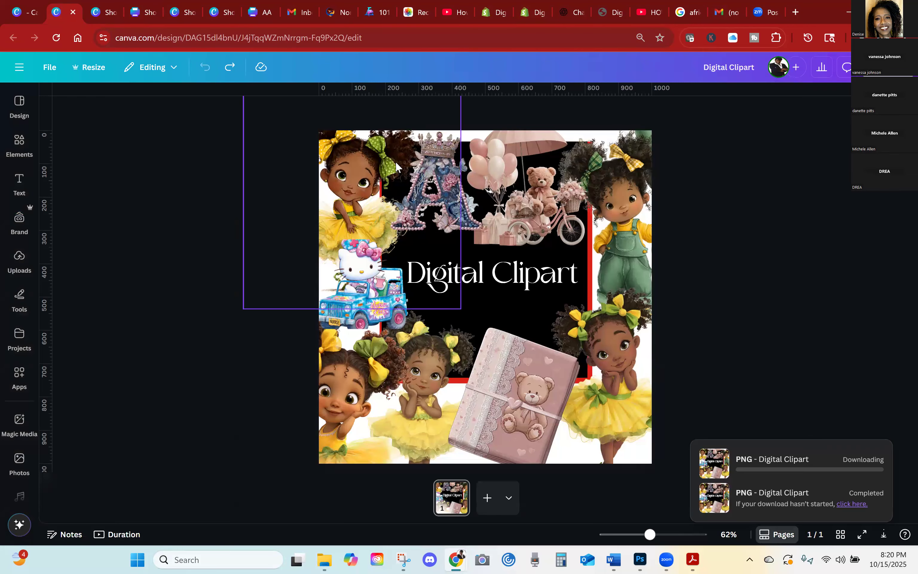
Try the uploaded Digital Clipart cover image in page 6's frame of the Shopify Collection Covers design, and undo the placement
left_click(108, 7)
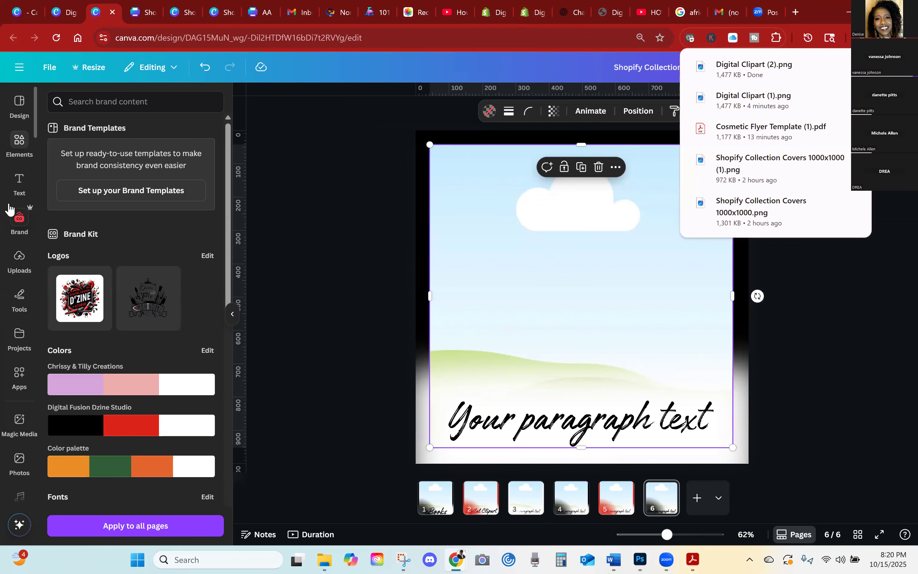
left_click(19, 261)
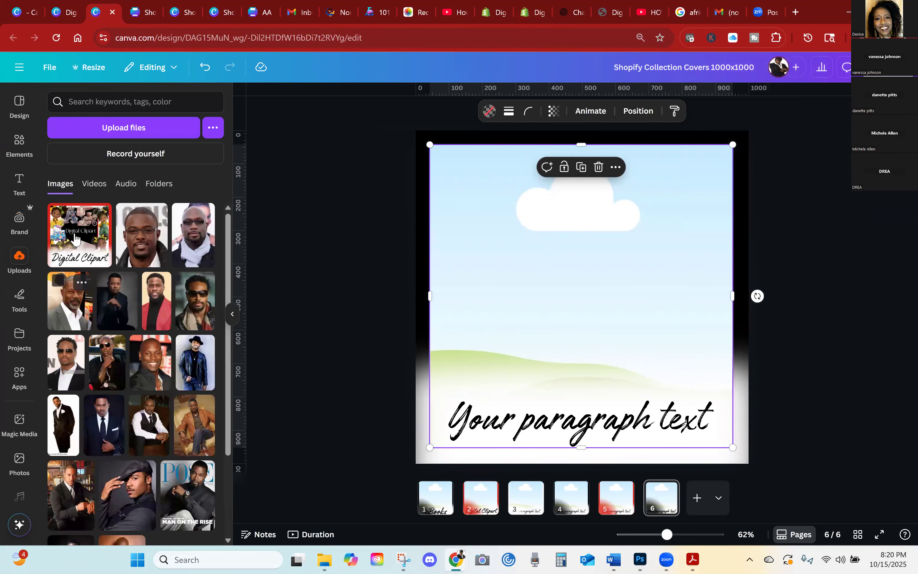
left_click(75, 236)
left_click_drag(611, 292, 575, 271)
left_click(862, 308)
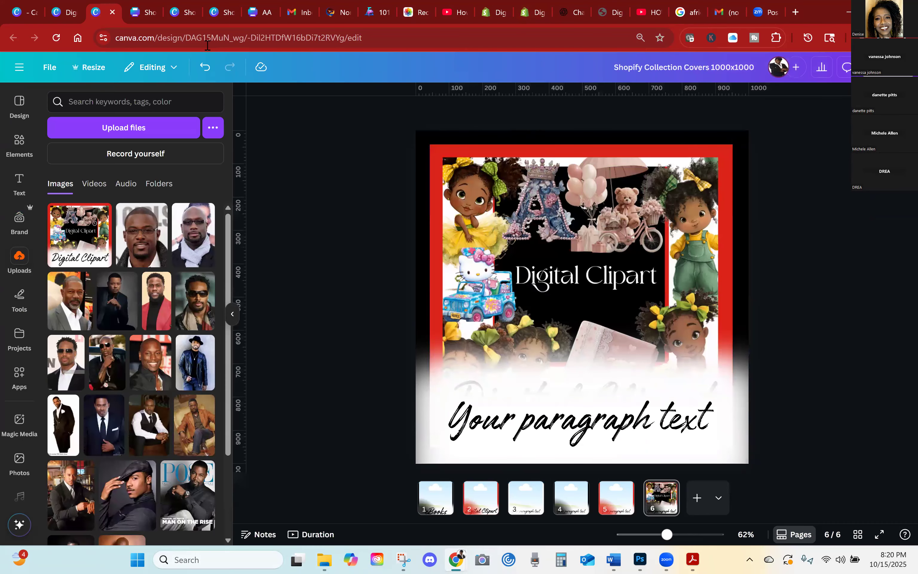
left_click(205, 67)
left_click(205, 67)
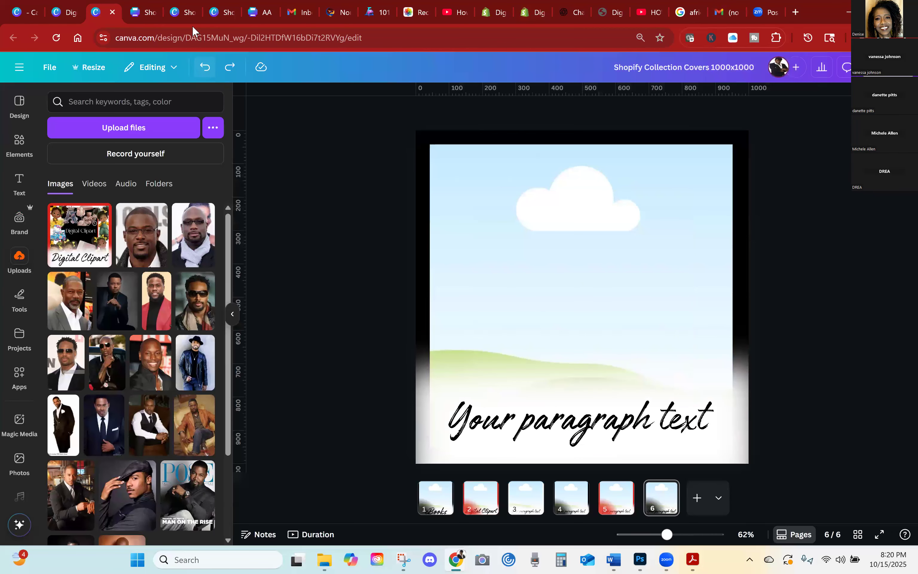
Look through the pages of the Shopify Digital Product File Template, from the editing guide to the Cosmetic Flyer Template page
left_click(144, 12)
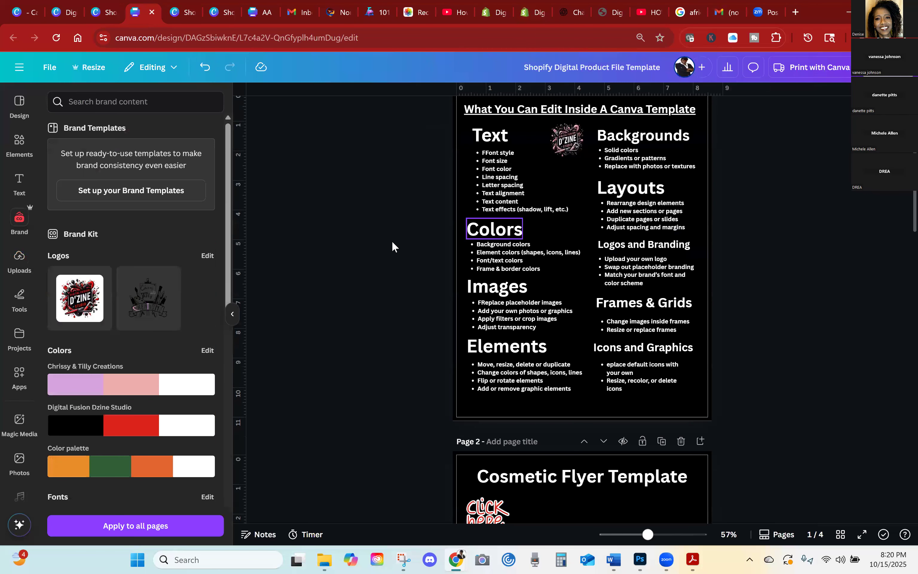
left_click(232, 313)
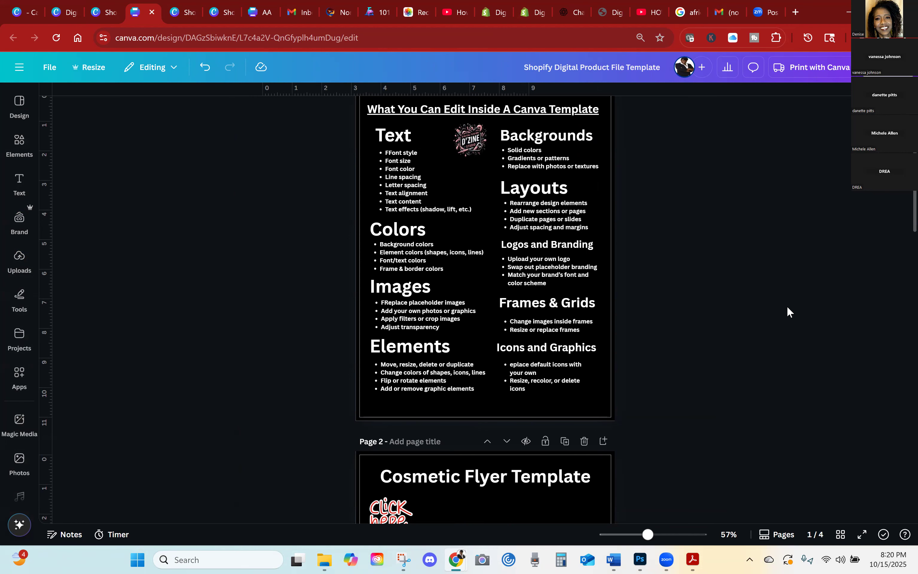
scroll(646, 344, "up", 2)
scroll(679, 326, "down", 10)
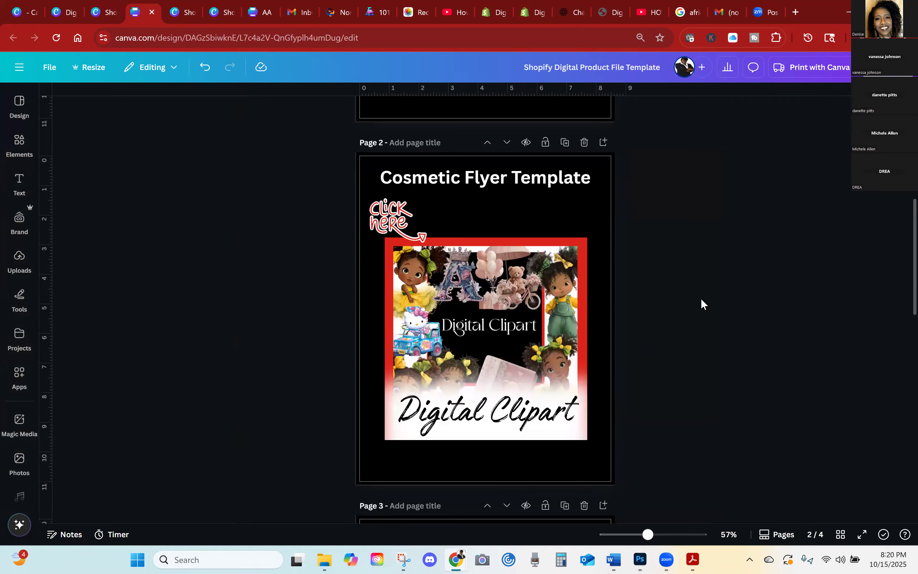
scroll(719, 265, "down", 10)
scroll(713, 304, "down", 10)
scroll(715, 327, "up", 18)
scroll(712, 342, "up", 10)
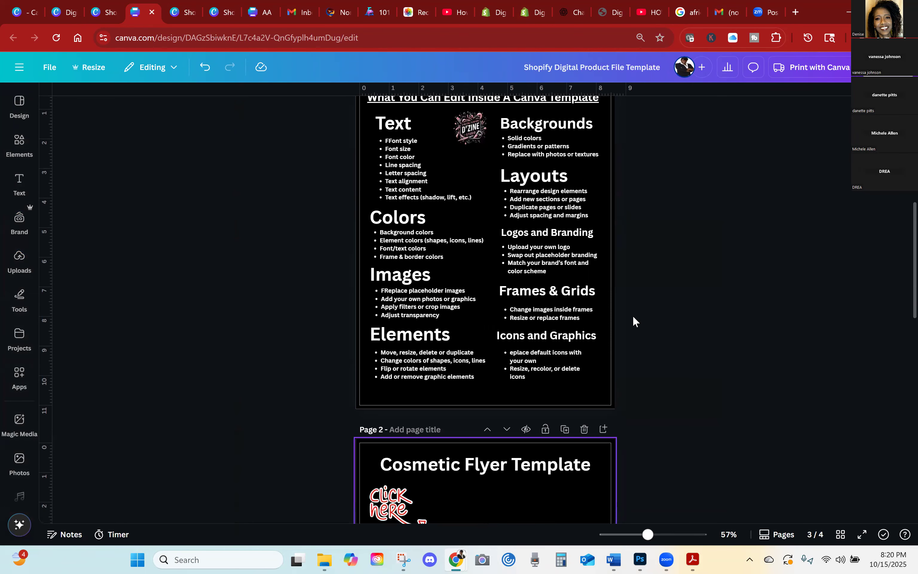
scroll(694, 341, "up", 2)
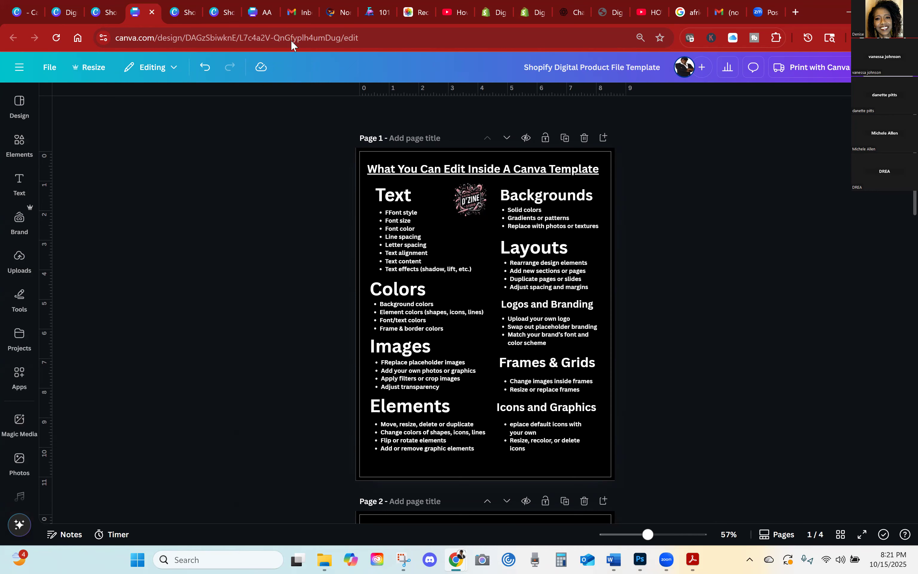
Return to the Shopify Collection Covers design and view page 6 with the uploads hidden
left_click(108, 8)
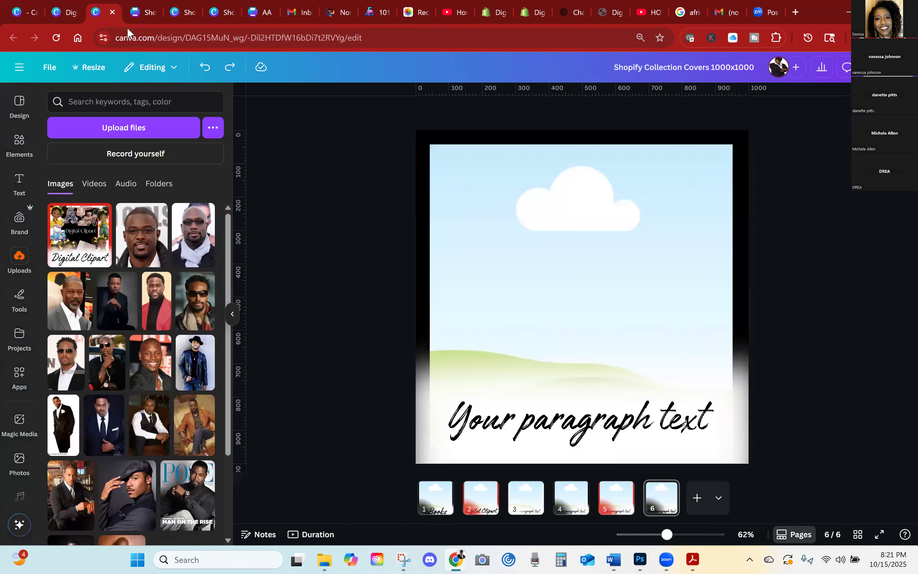
left_click(230, 315)
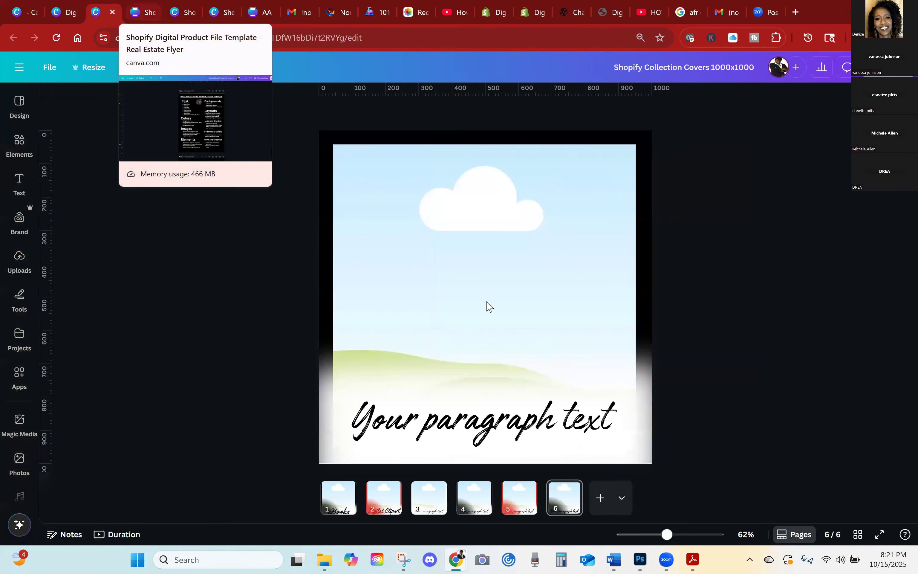
mouse_move(892, 560)
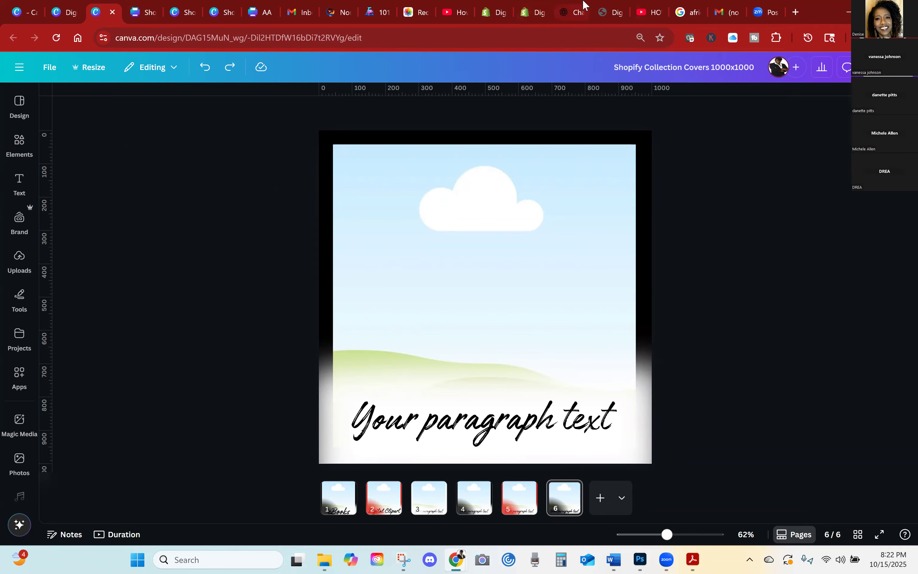
Switch to the Digital Fusion D'zines storefront and look through its home page sections down to the Black Legends products
left_click(611, 12)
scroll(587, 310, "down", 10)
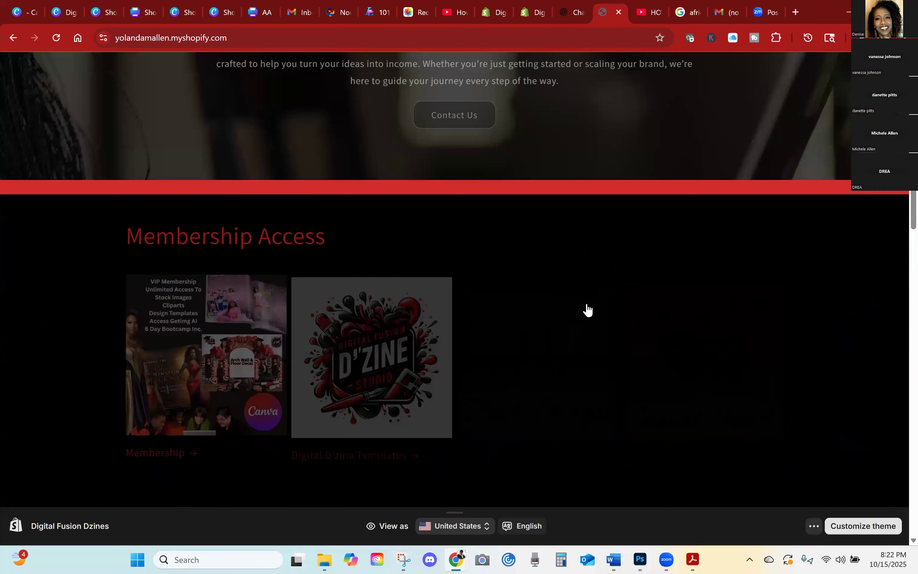
scroll(588, 310, "down", 15)
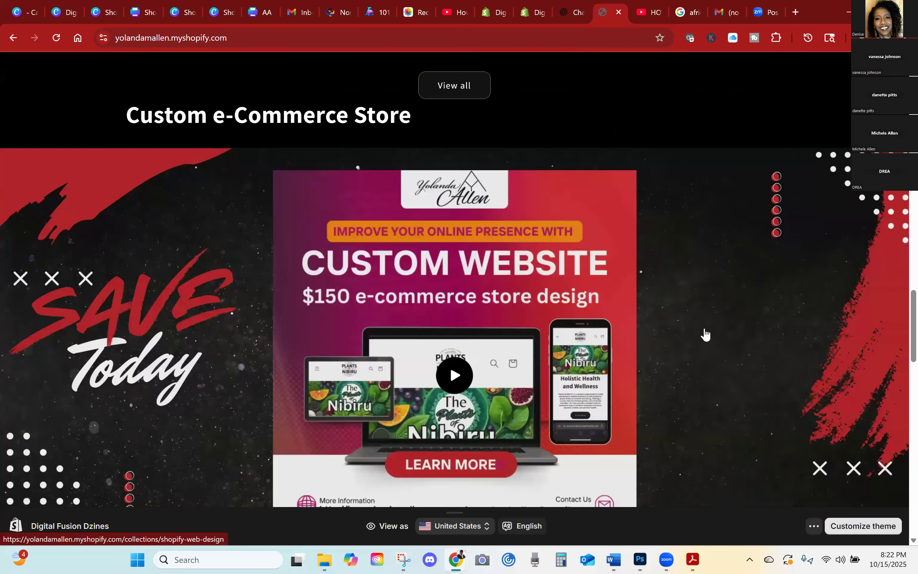
scroll(705, 335, "down", 6)
scroll(704, 342, "up", 6)
scroll(703, 354, "down", 12)
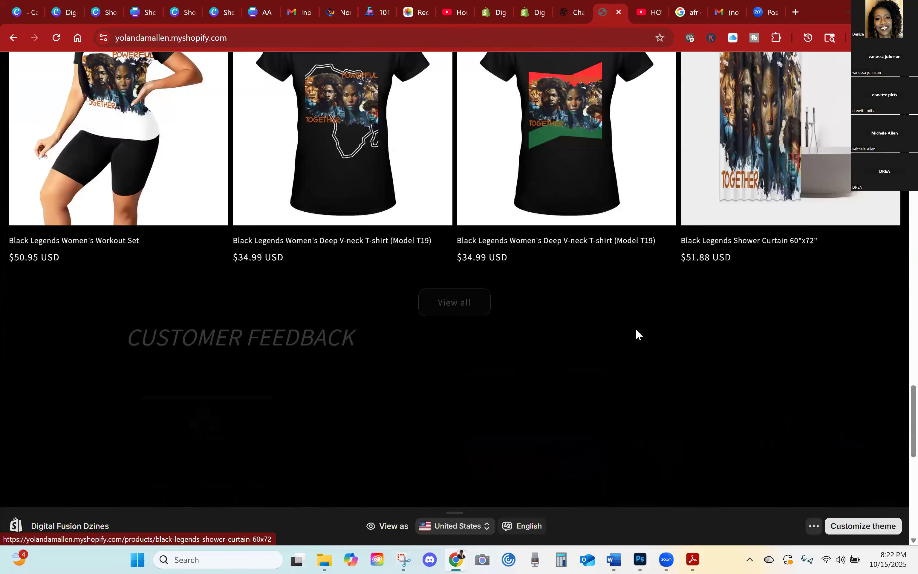
Open the full Black Legends Collection, look through its products, and return to the store's home page
left_click(453, 301)
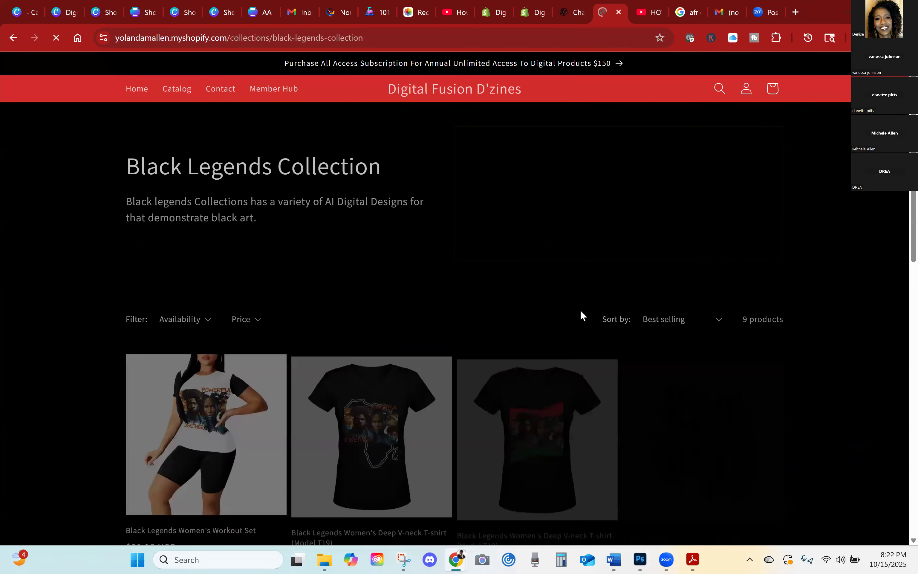
scroll(585, 327, "down", 6)
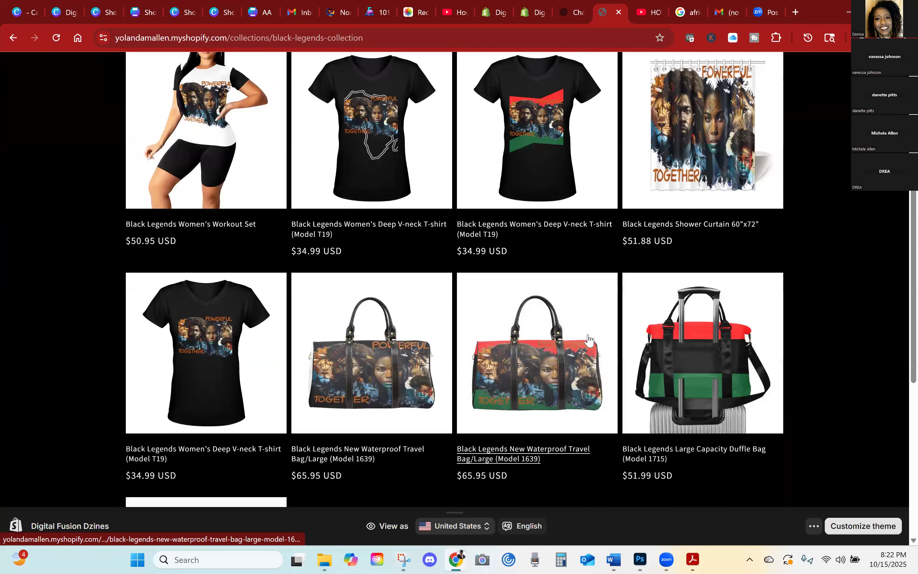
scroll(588, 340, "down", 8)
scroll(186, 132, "up", 6)
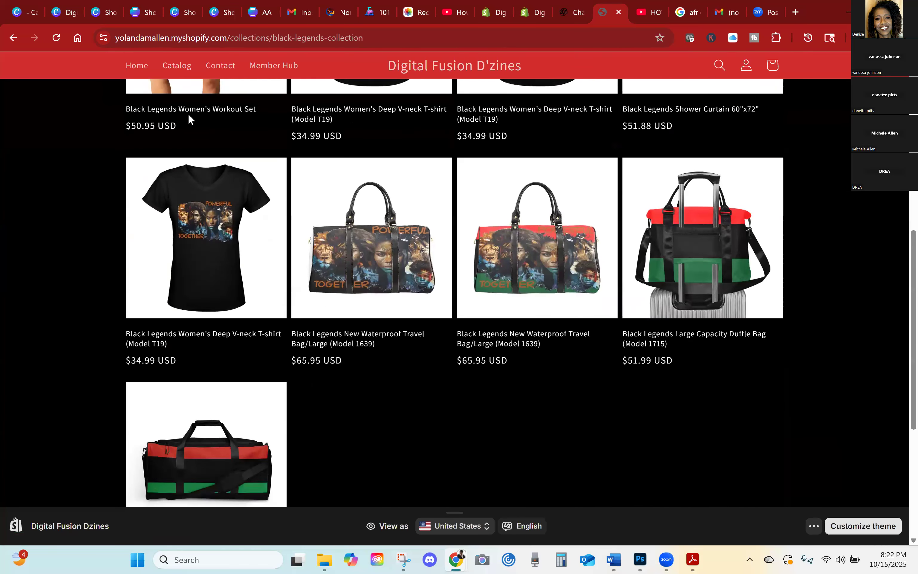
scroll(189, 119, "up", 8)
left_click(144, 97)
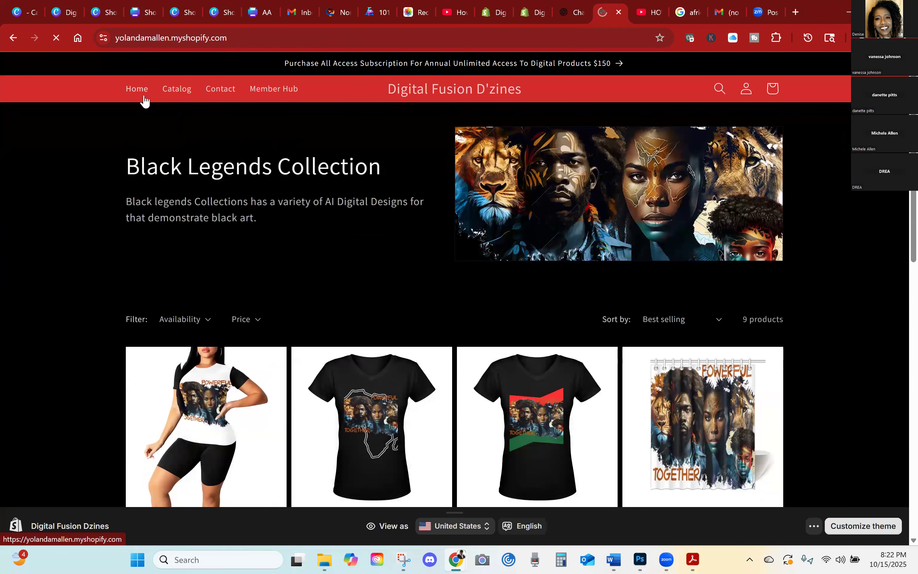
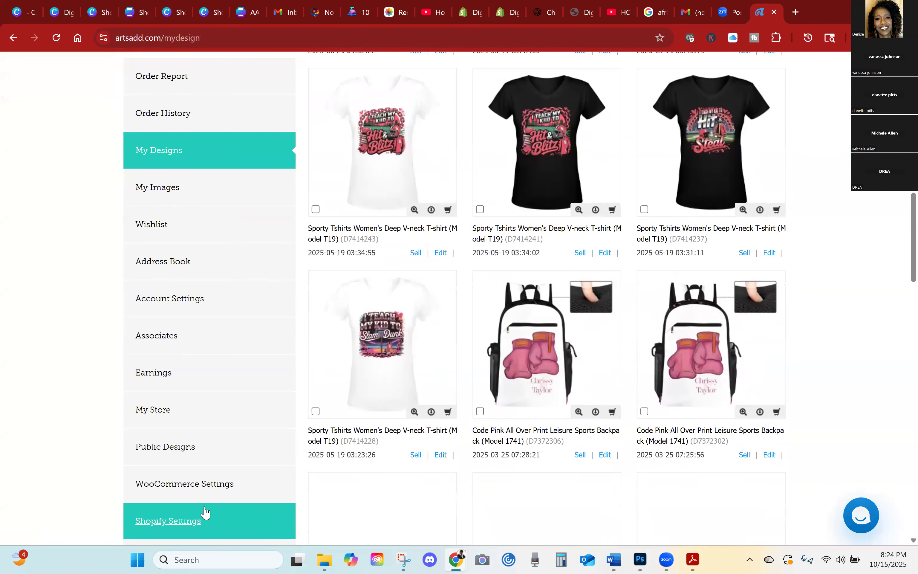
Look through the saved product designs on Artsadd's My Designs page, down to the page's end and back up to the Code Pink items
scroll(161, 483, "down", 5)
scroll(162, 483, "down", 7)
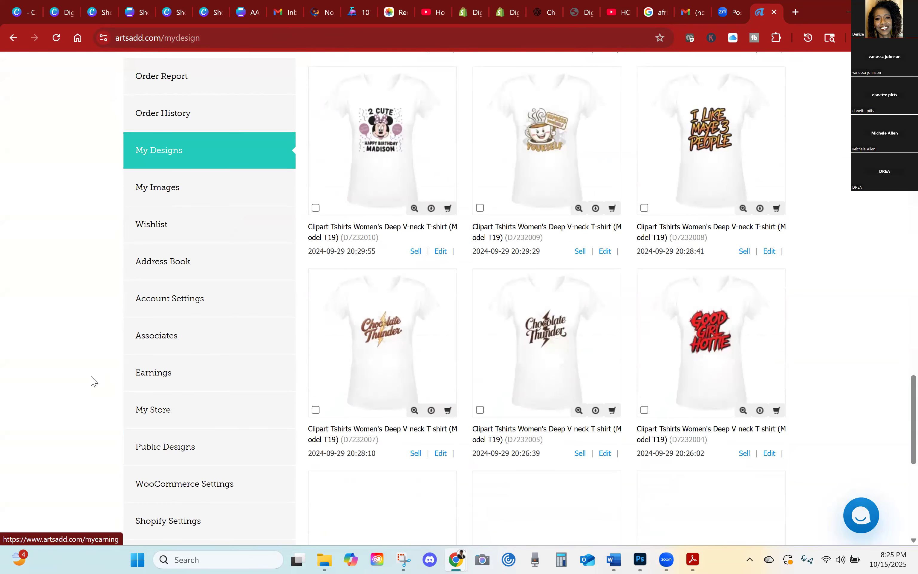
scroll(90, 379, "down", 3)
scroll(233, 446, "down", 3)
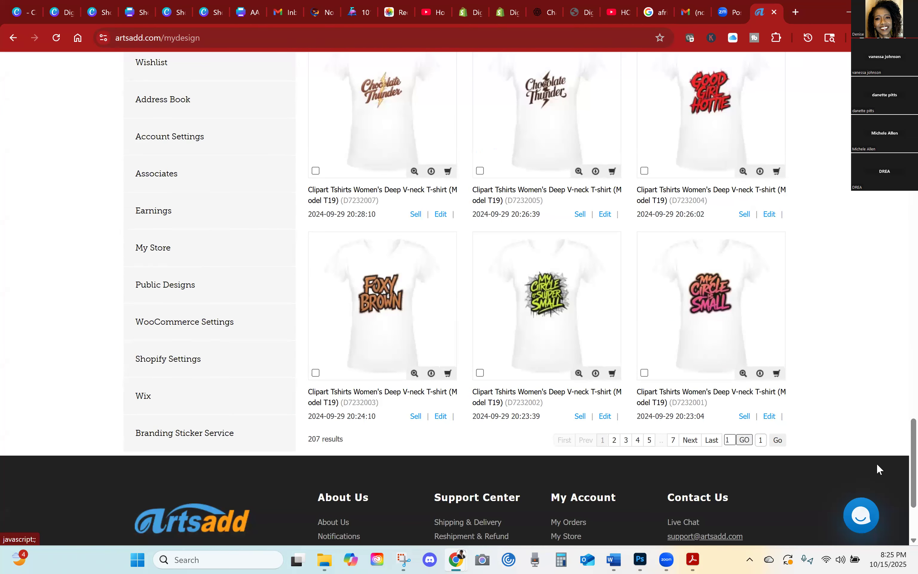
scroll(854, 442, "up", 3)
scroll(854, 441, "down", 6)
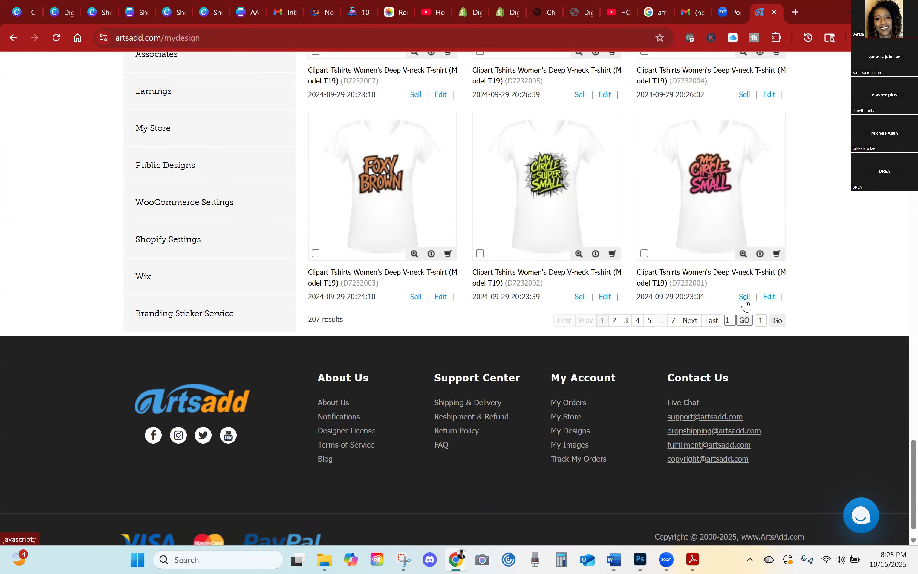
scroll(743, 315, "up", 6)
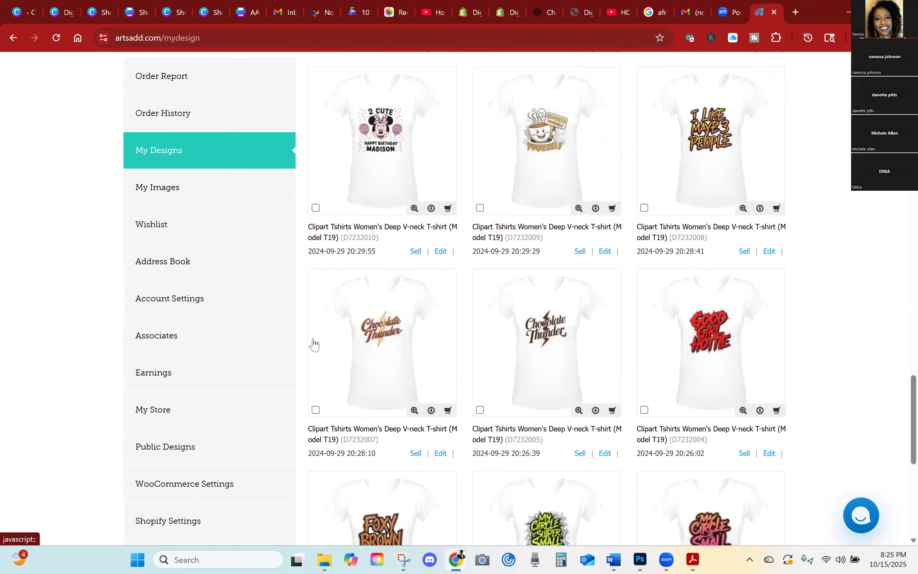
left_click(384, 331)
scroll(796, 227, "up", 15)
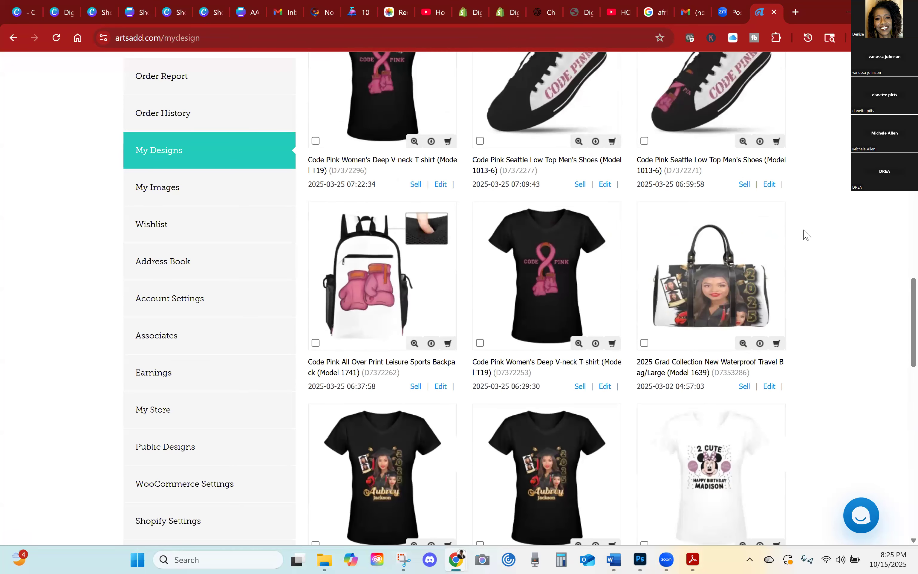
Check the purchase options of the Code Pink low top shoes and the Code Pink V-neck T-shirt, closing each without ordering
left_click(777, 379)
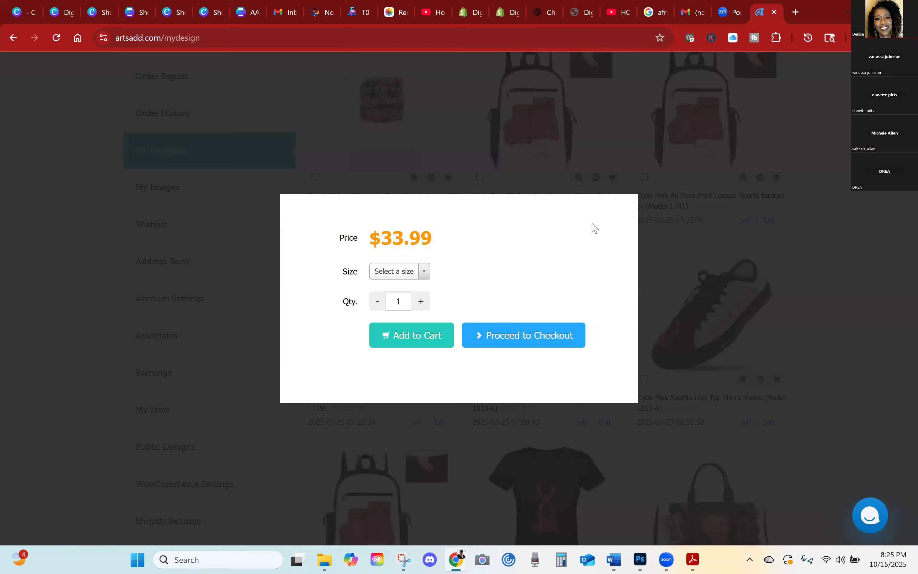
left_click(800, 314)
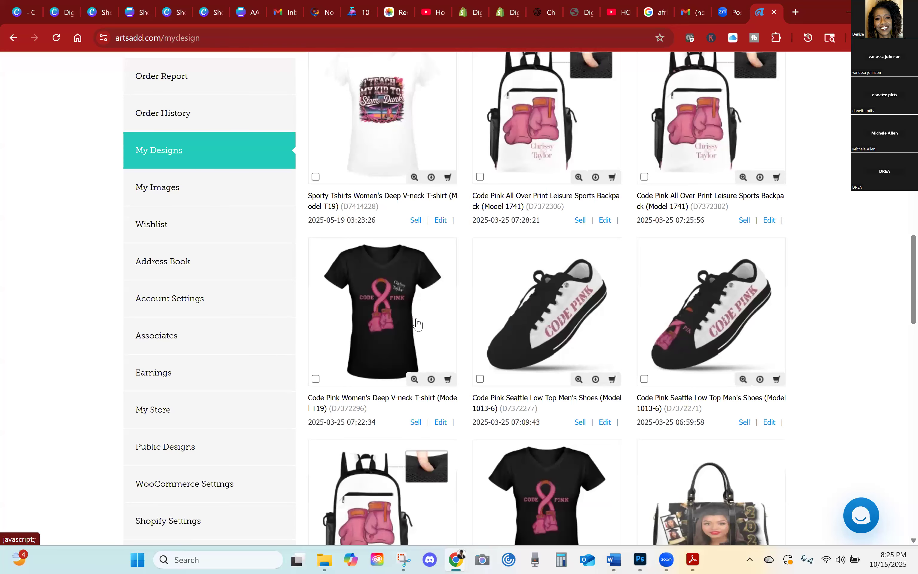
left_click(448, 379)
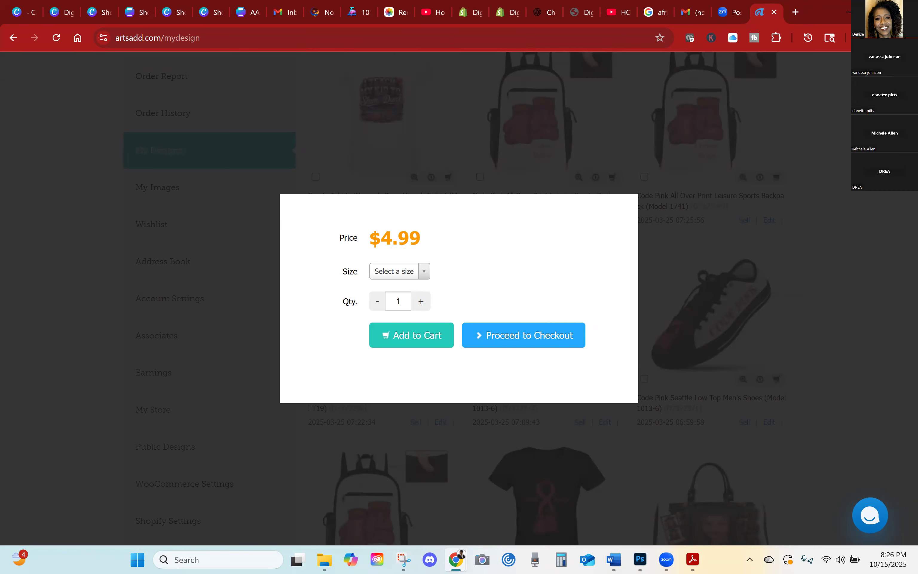
left_click(837, 219)
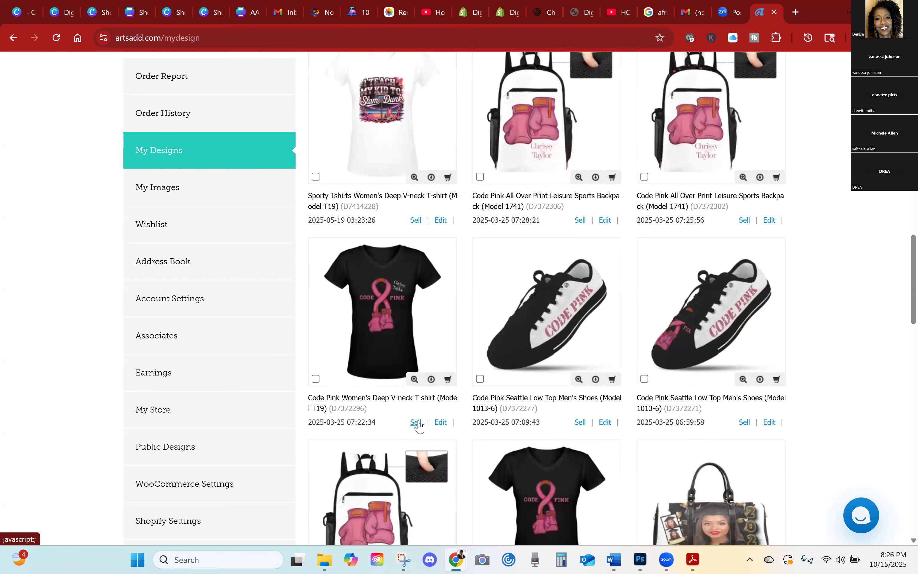
Look over the newest T-shirt designs on the My Designs page and open the account's Shopify Settings
scroll(753, 241, "up", 10)
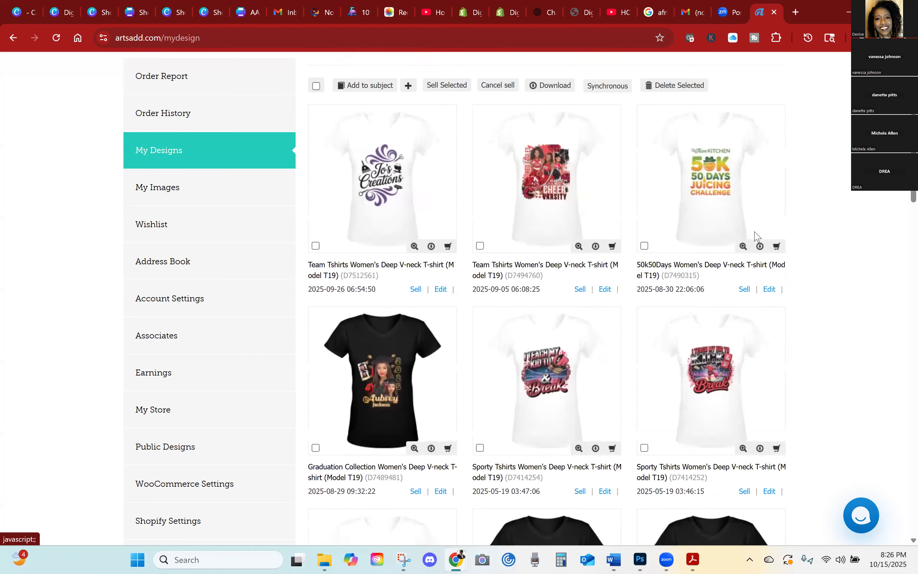
scroll(191, 481, "down", 12)
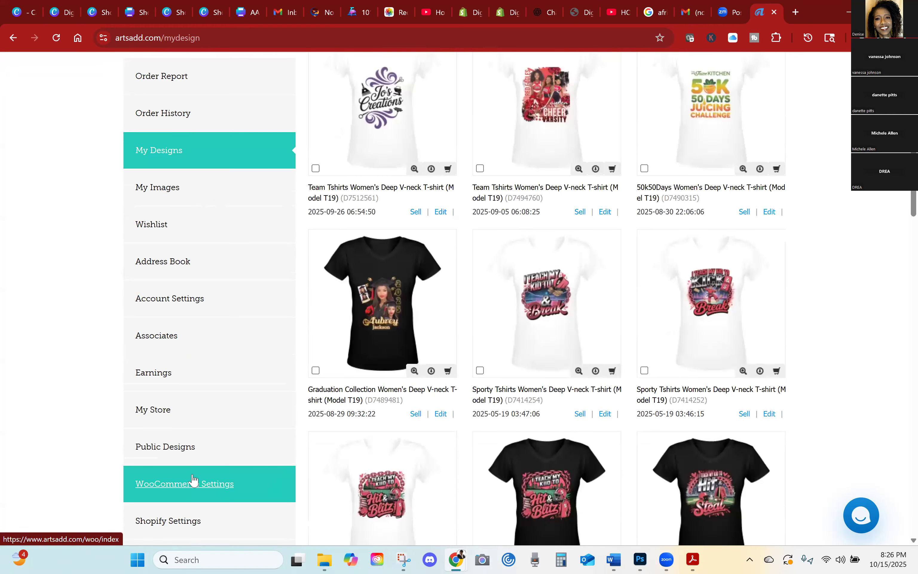
scroll(171, 523, "down", 5)
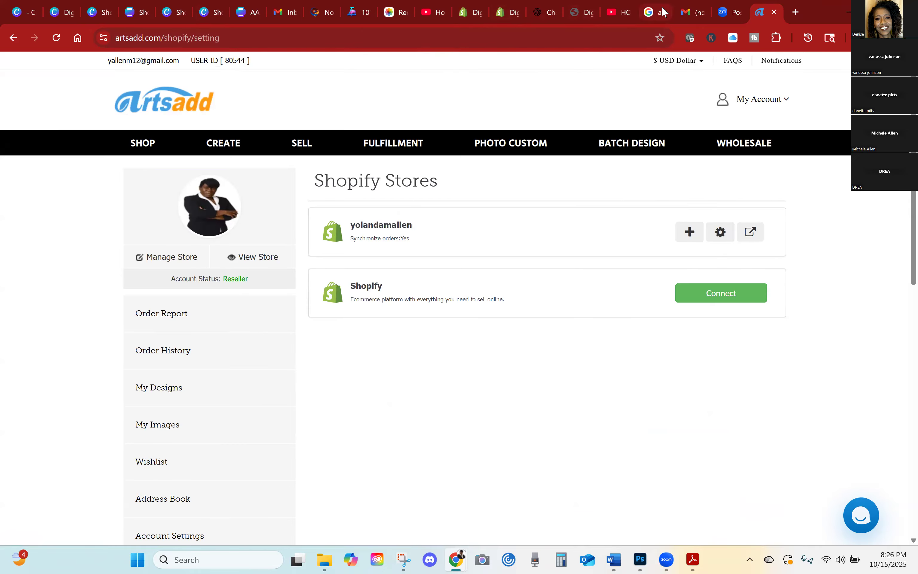
Switch to the Shopify admin and display the full product list with its product search open
left_click(470, 12)
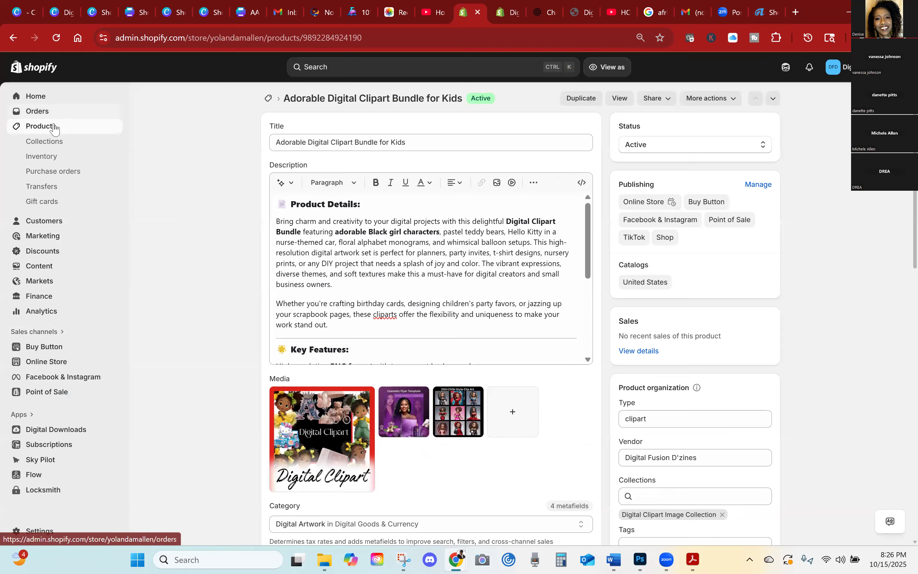
left_click(58, 136)
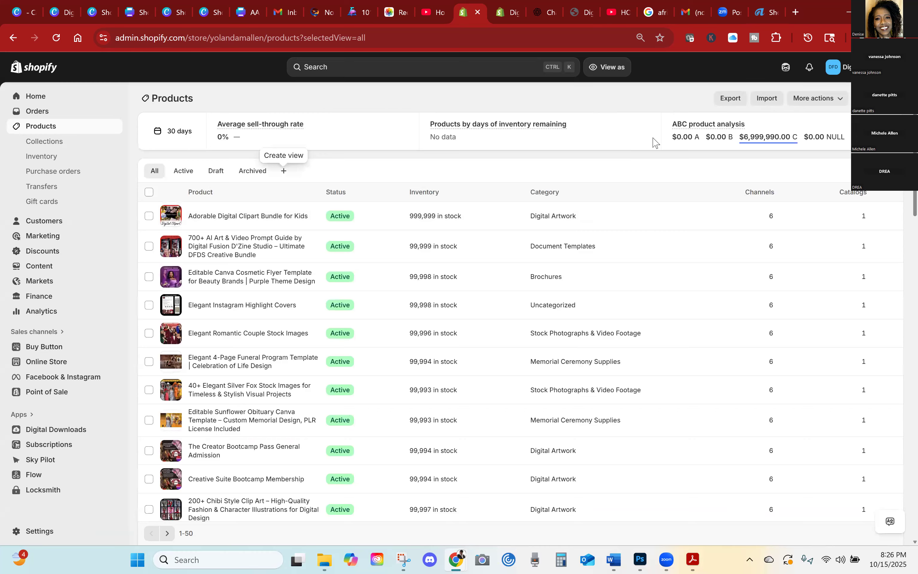
left_click(835, 170)
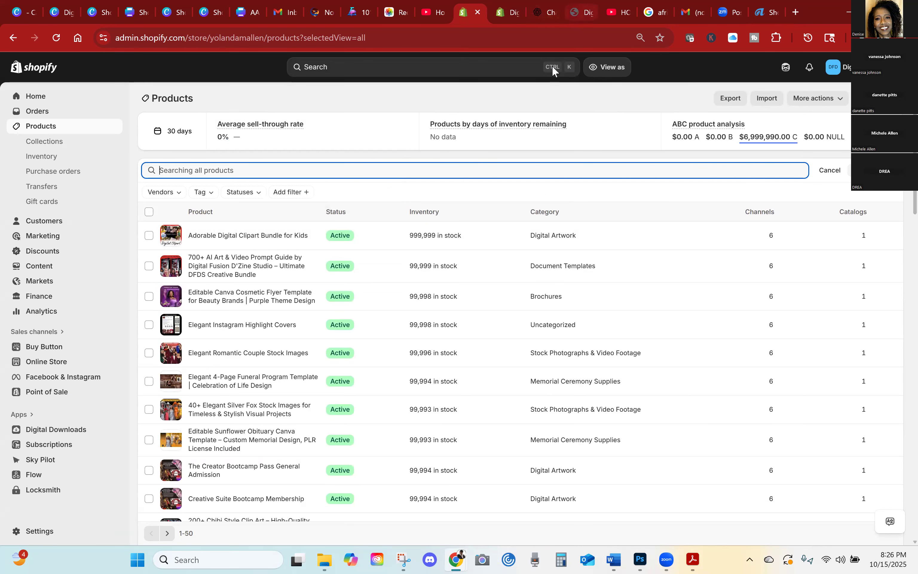
Switch to the Digital Fusion D'zines storefront and look over the Membership Access and Shop Categories sections
left_click(581, 13)
scroll(418, 327, "down", 10)
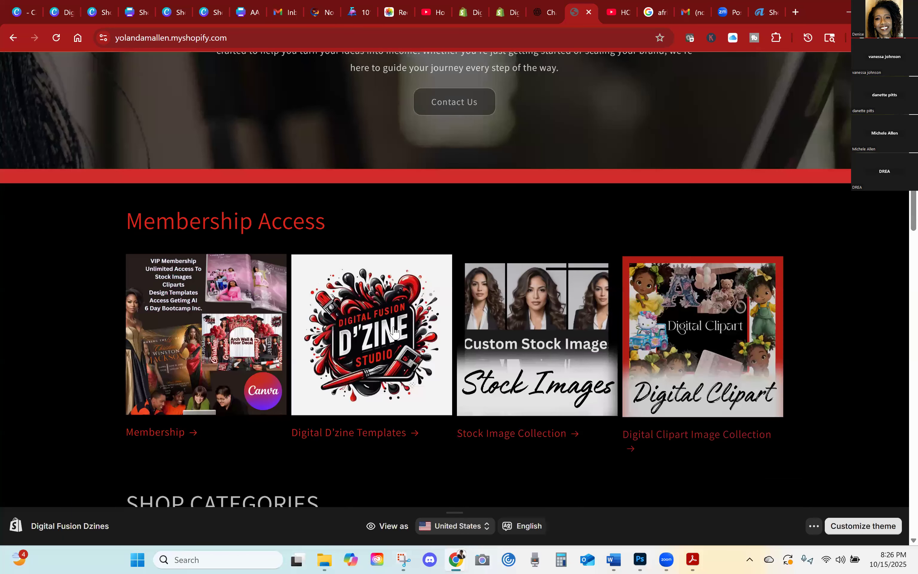
scroll(119, 407, "up", 3)
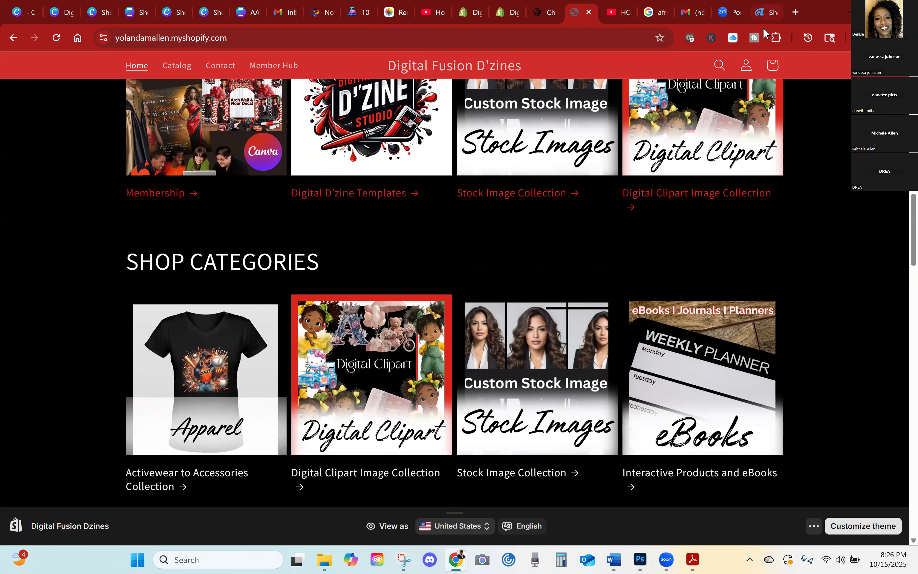
Switch back to Artsadd, open the My Store page, and review its title, description, tags, and header image settings
left_click(767, 13)
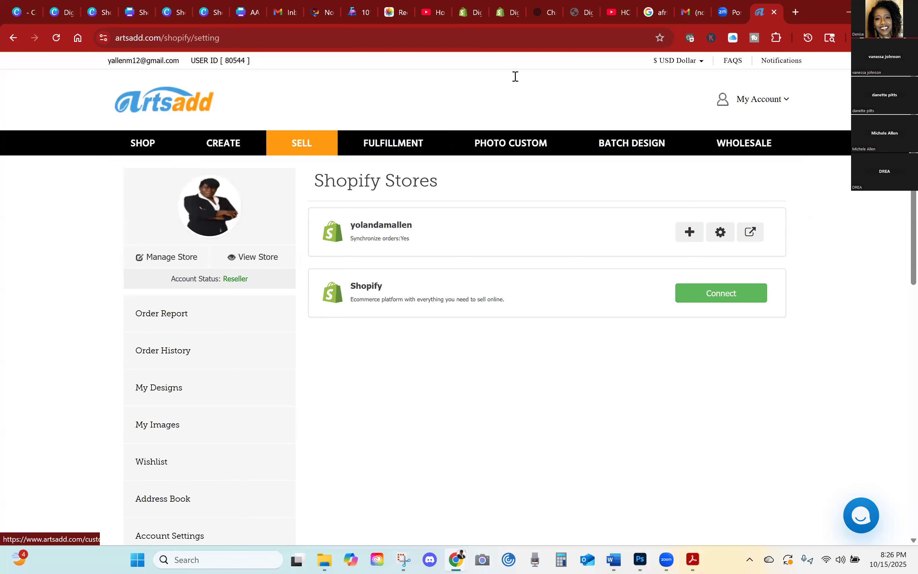
left_click(786, 99)
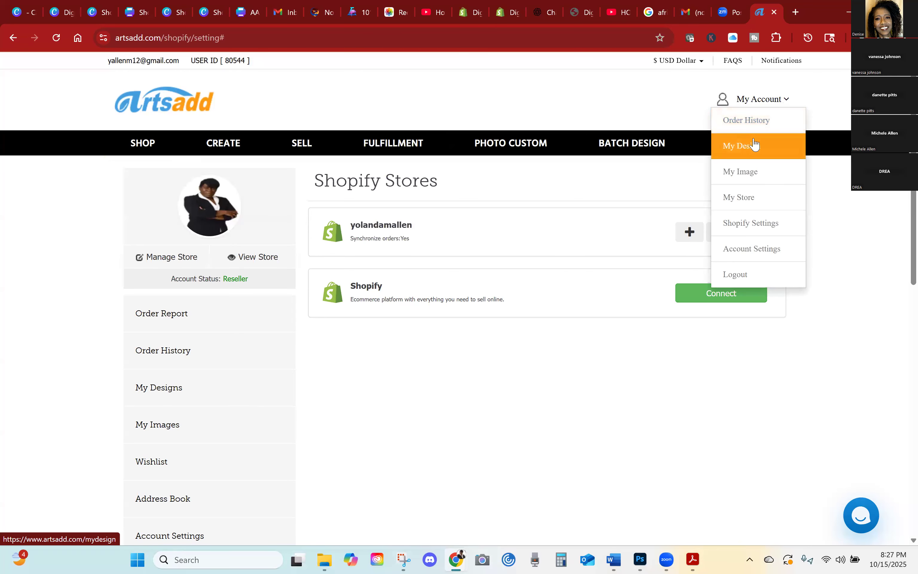
left_click(758, 201)
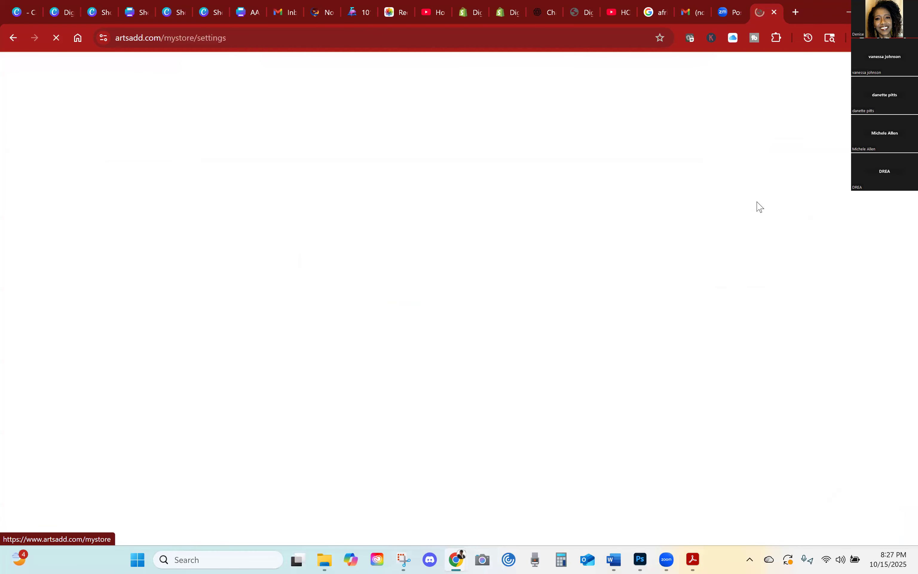
scroll(541, 304, "down", 3)
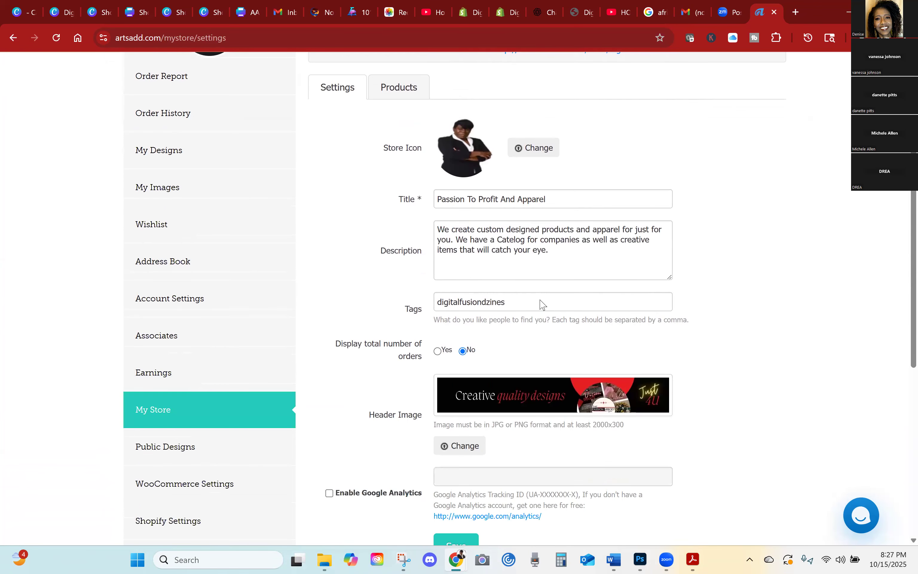
scroll(543, 304, "down", 1)
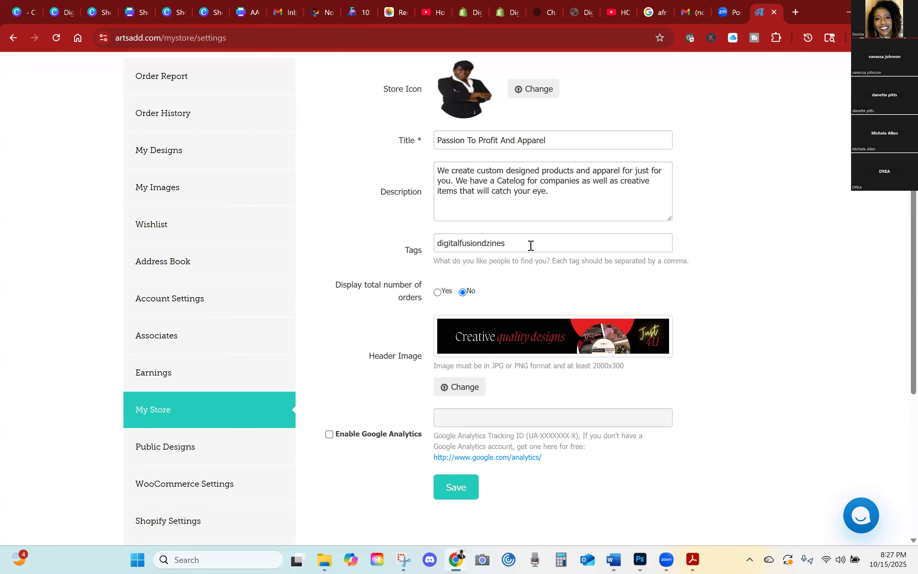
scroll(535, 262, "down", 4)
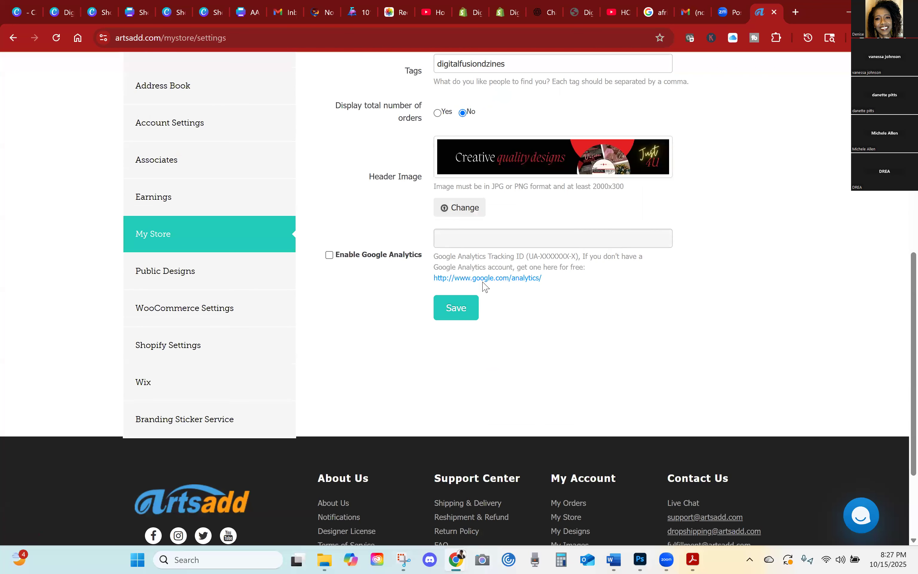
scroll(494, 281, "up", 8)
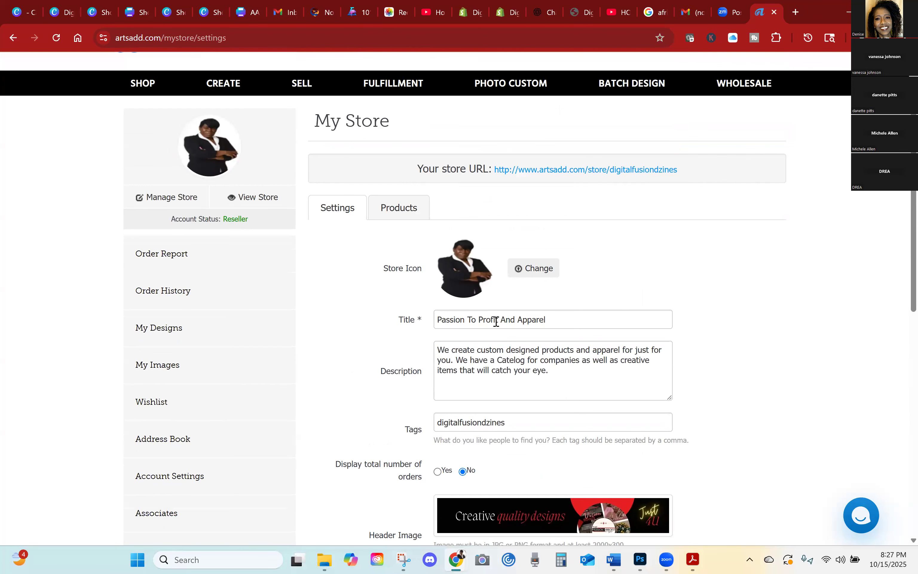
Open the public store URL in a new browser tab and dismiss the newest notifications
right_click(554, 176)
left_click(592, 187)
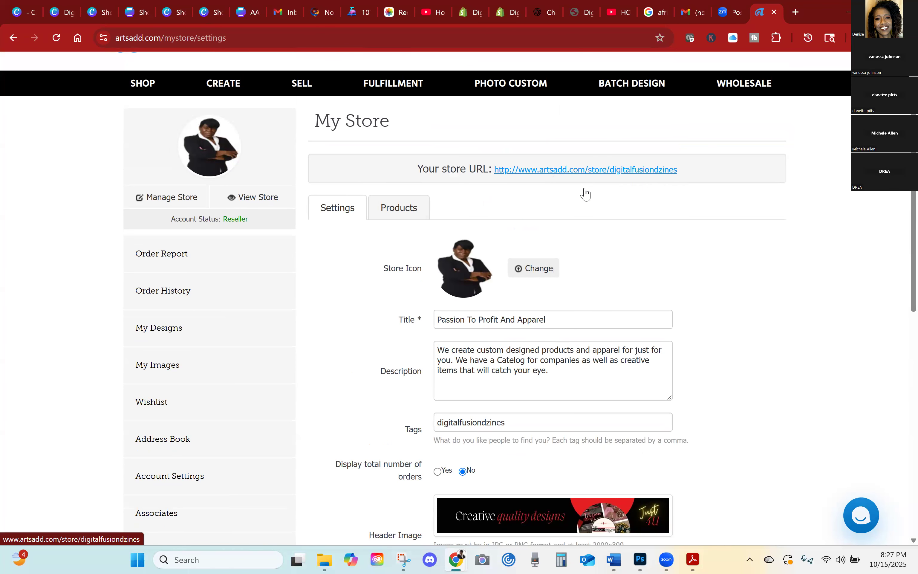
left_click(767, 5)
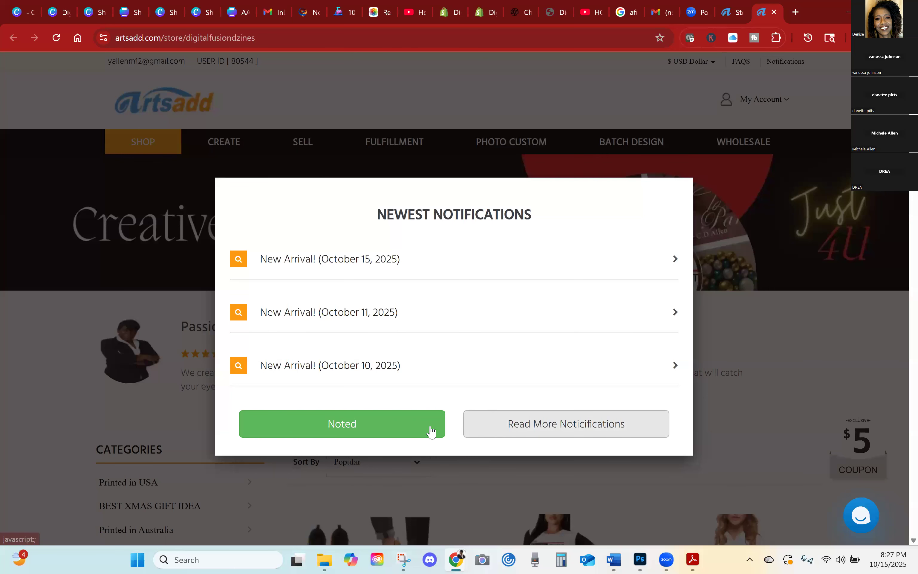
left_click(394, 433)
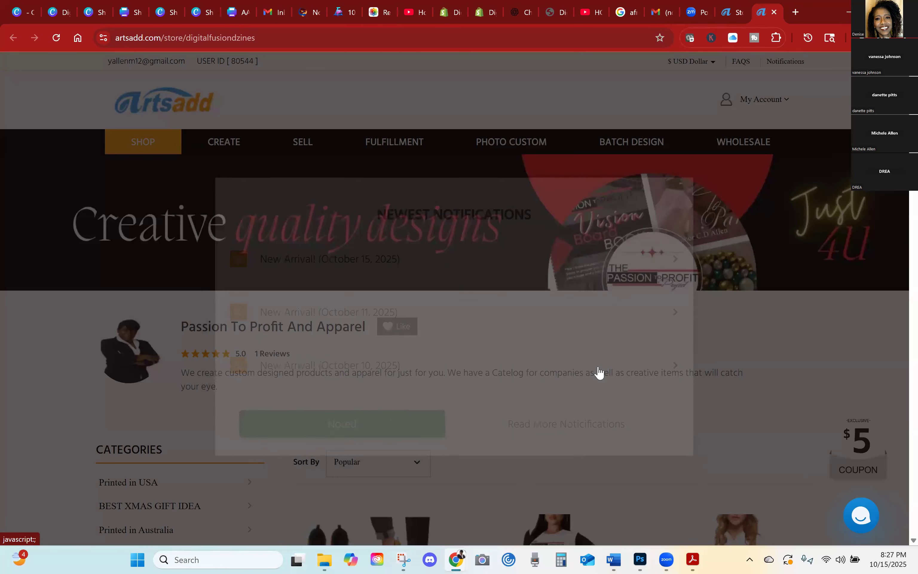
Look through the Passion To Profit And Apparel store's products down to the kimono robes, and return to the My Store settings
scroll(599, 378, "down", 5)
scroll(597, 383, "down", 3)
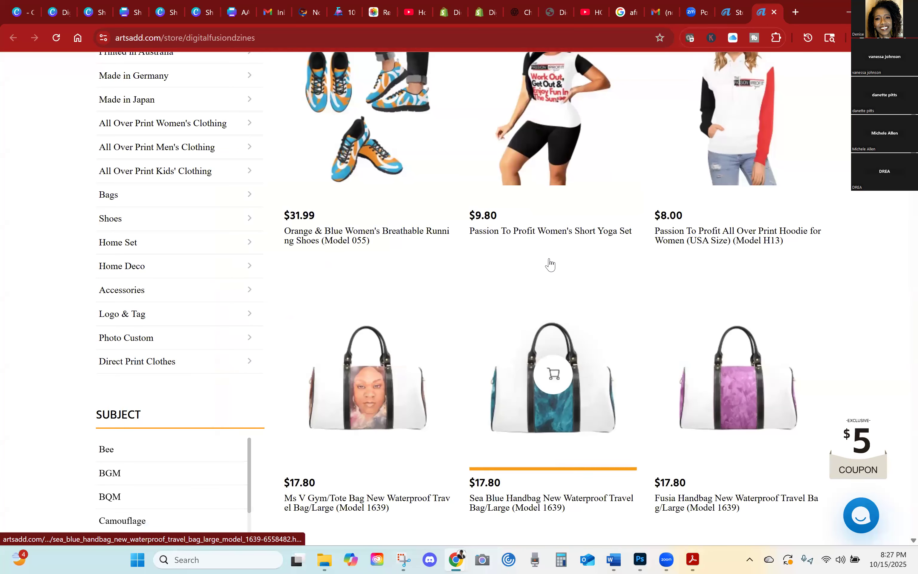
scroll(555, 316, "down", 4)
scroll(550, 380, "down", 5)
scroll(548, 376, "up", 5)
scroll(545, 373, "down", 6)
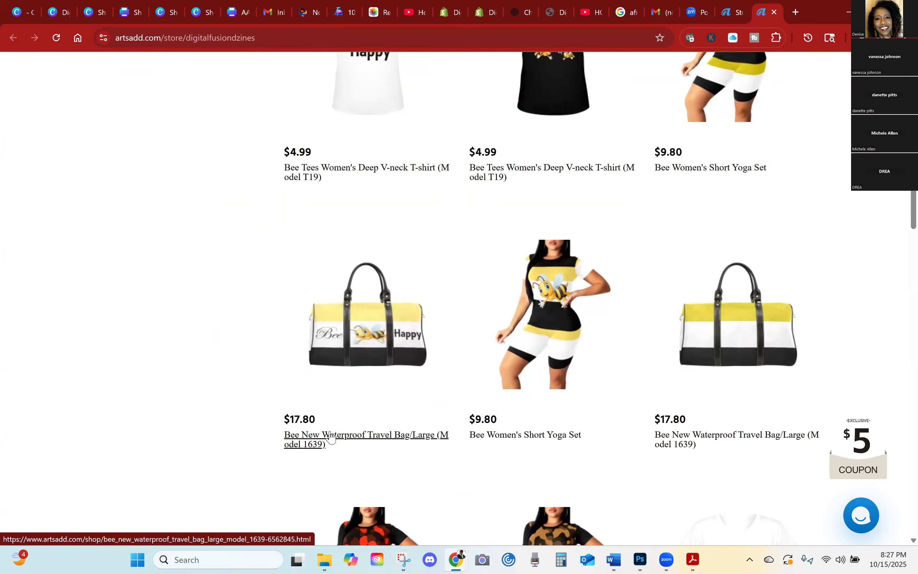
scroll(330, 438, "down", 6)
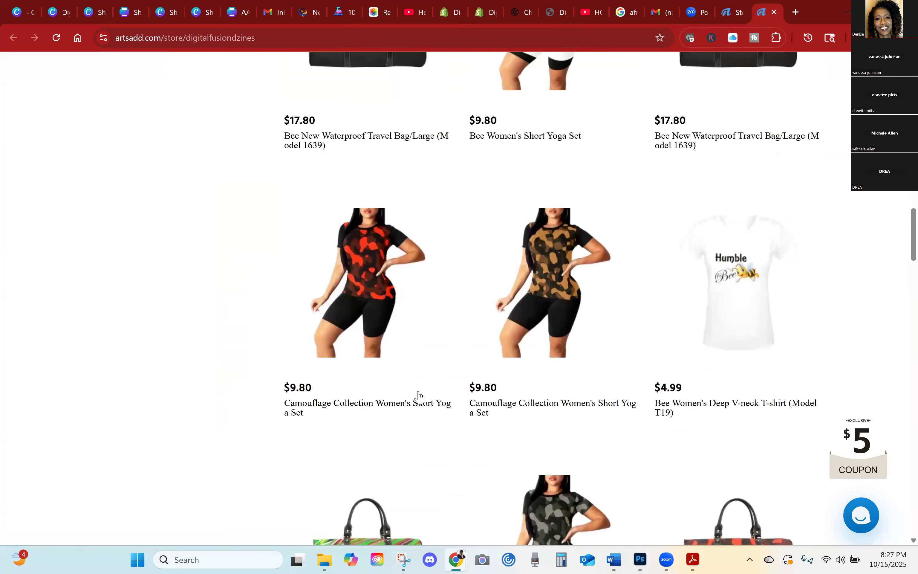
scroll(372, 390, "down", 6)
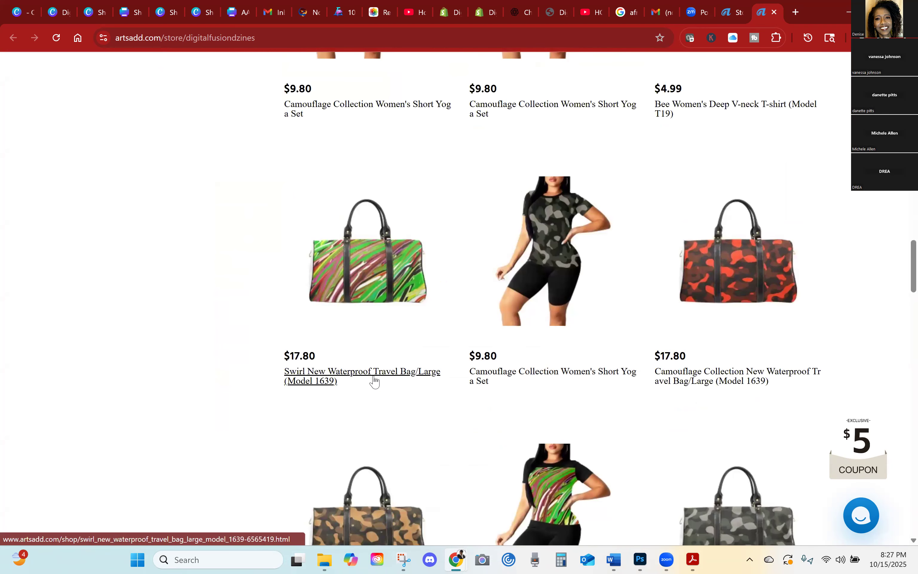
scroll(641, 385, "down", 6)
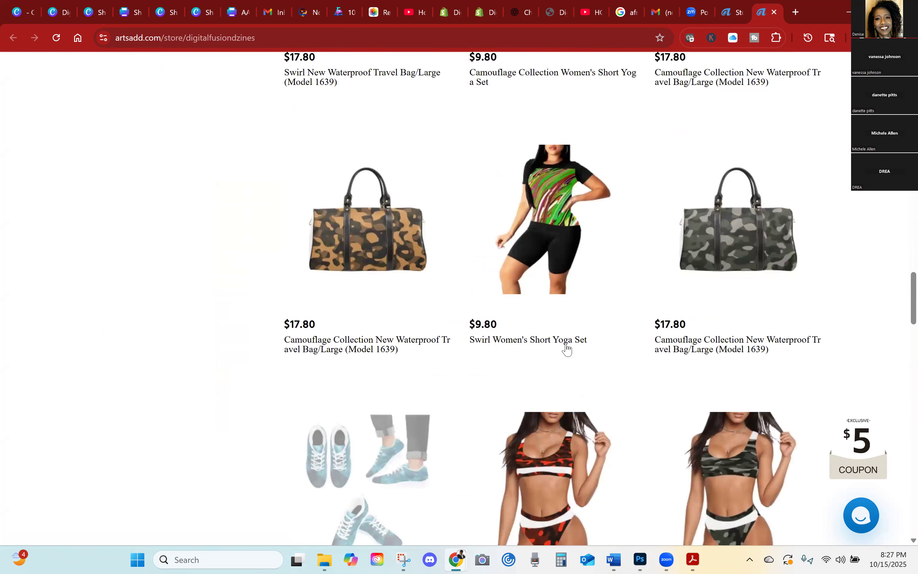
scroll(553, 365, "down", 5)
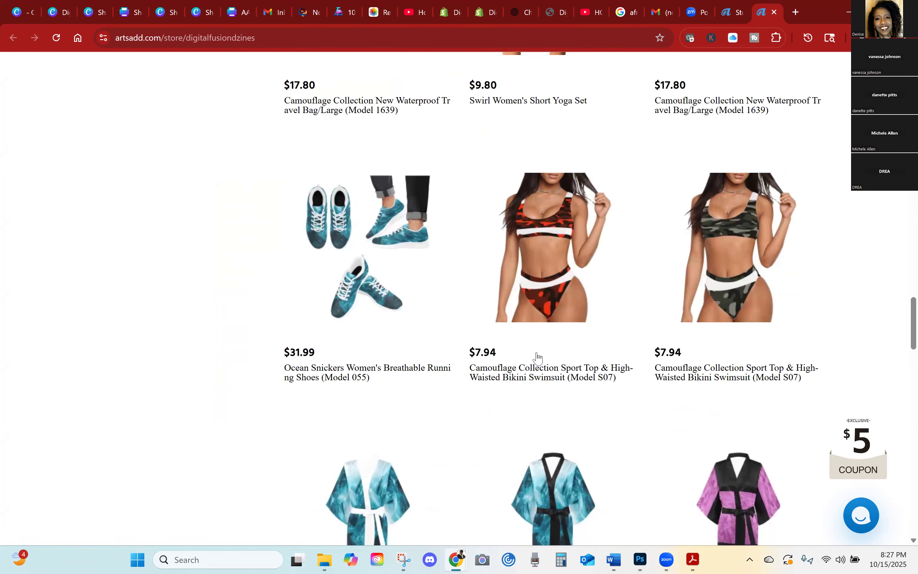
scroll(778, 342, "down", 4)
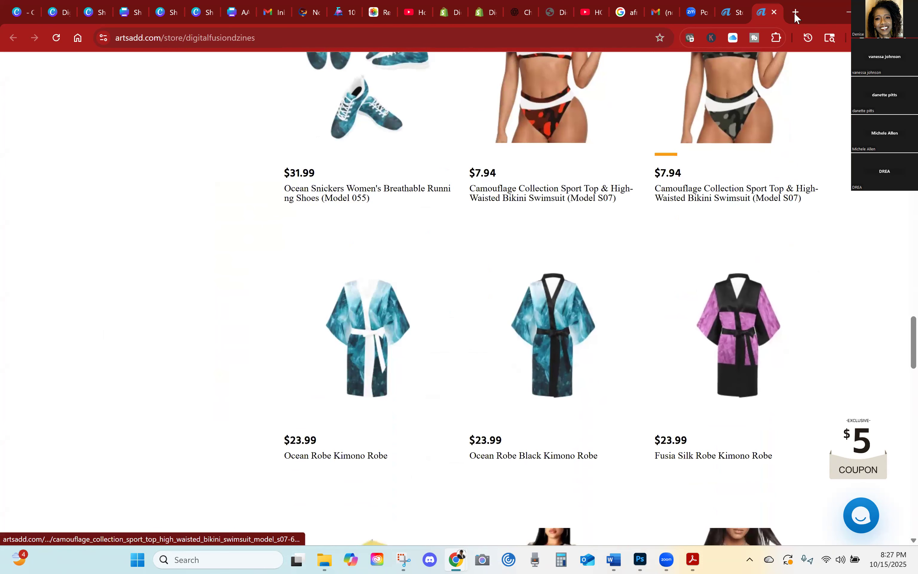
left_click(732, 13)
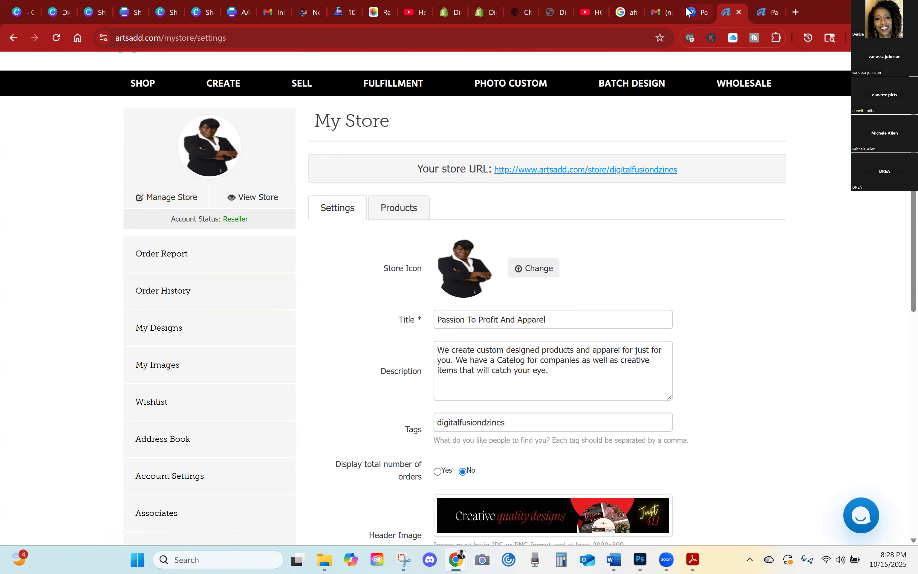
Return to My Designs and open the sell form for the Code Pink design to review its title, royalty, and subject settings
left_click(12, 38)
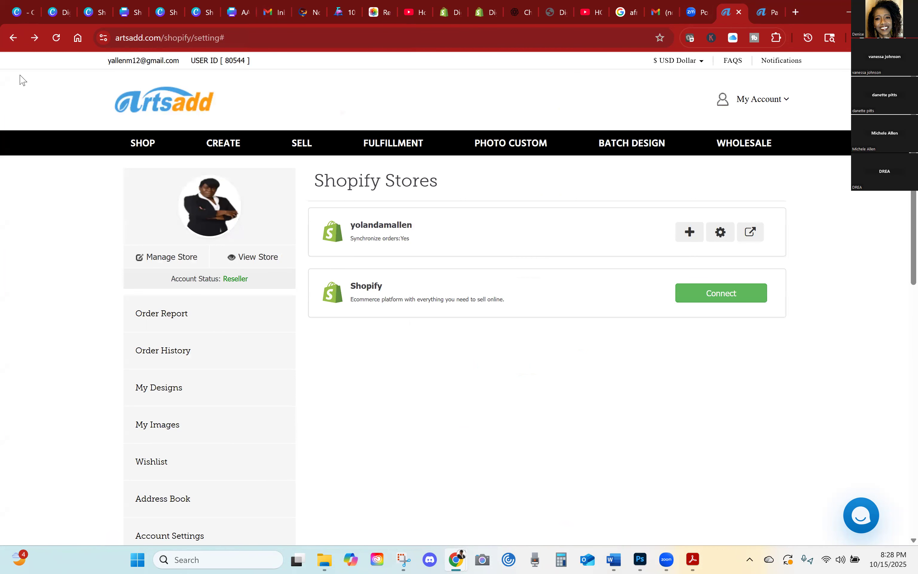
left_click(15, 36)
left_click(11, 37)
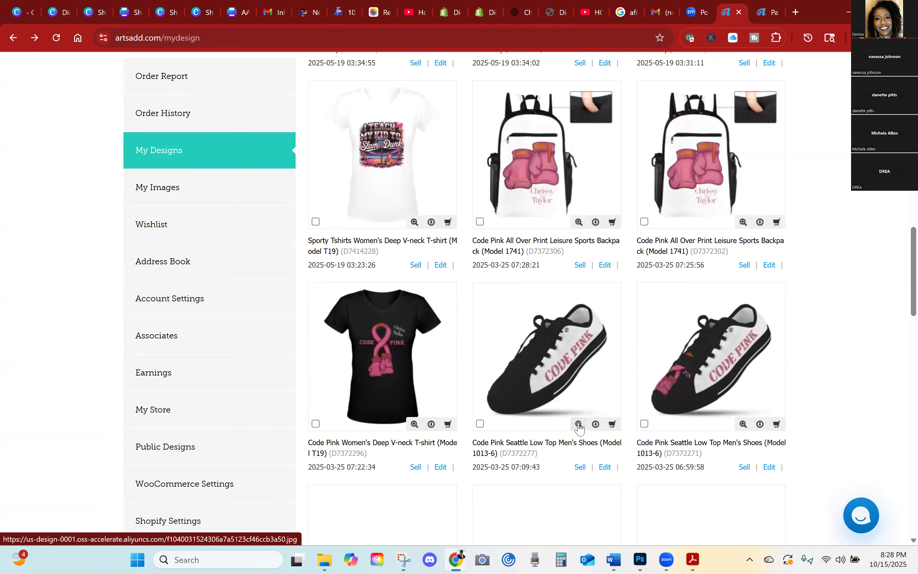
left_click(428, 447)
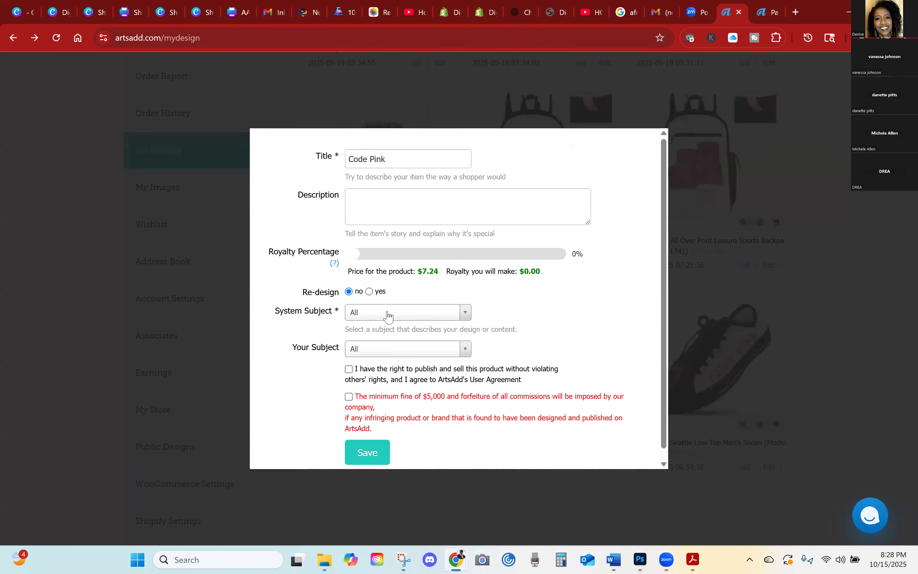
scroll(482, 342, "down", 1)
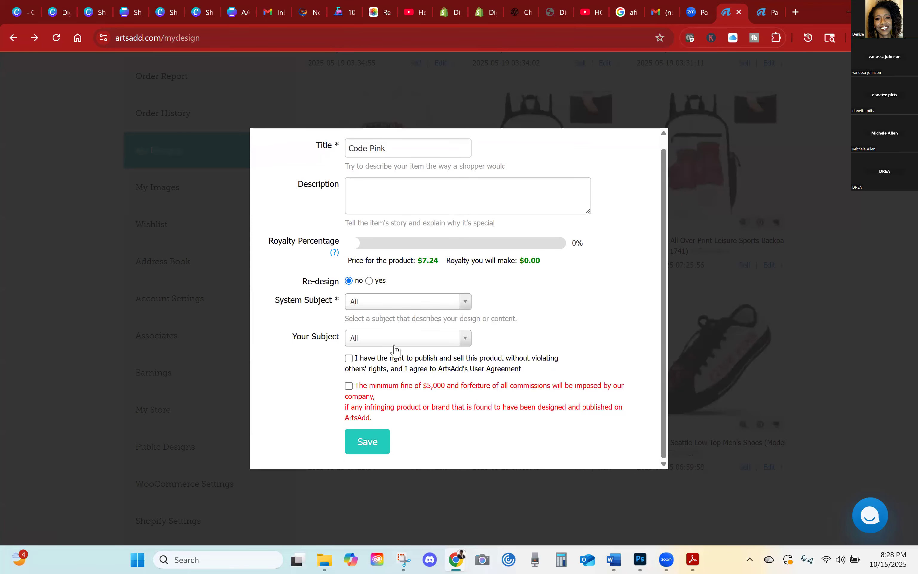
scroll(466, 340, "up", 1)
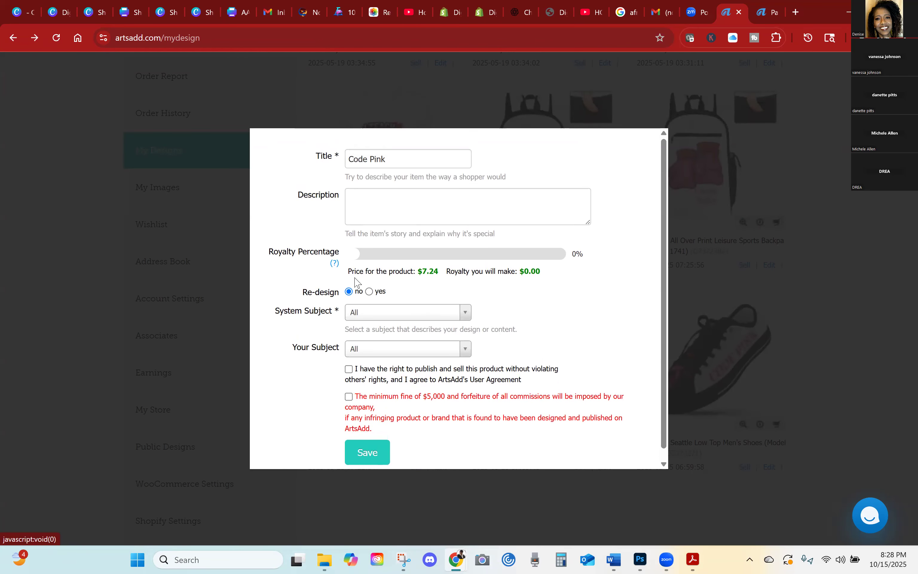
Try a royalty percentage of 855% for the Code Pink design, return it to 0%, and close the form without saving
left_click_drag(359, 261, 554, 247)
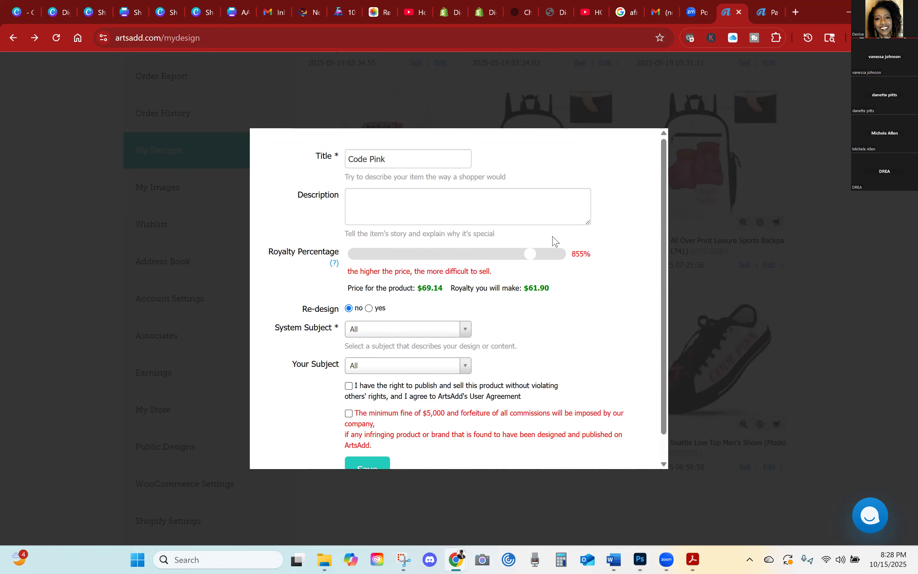
left_click_drag(447, 253, 319, 273)
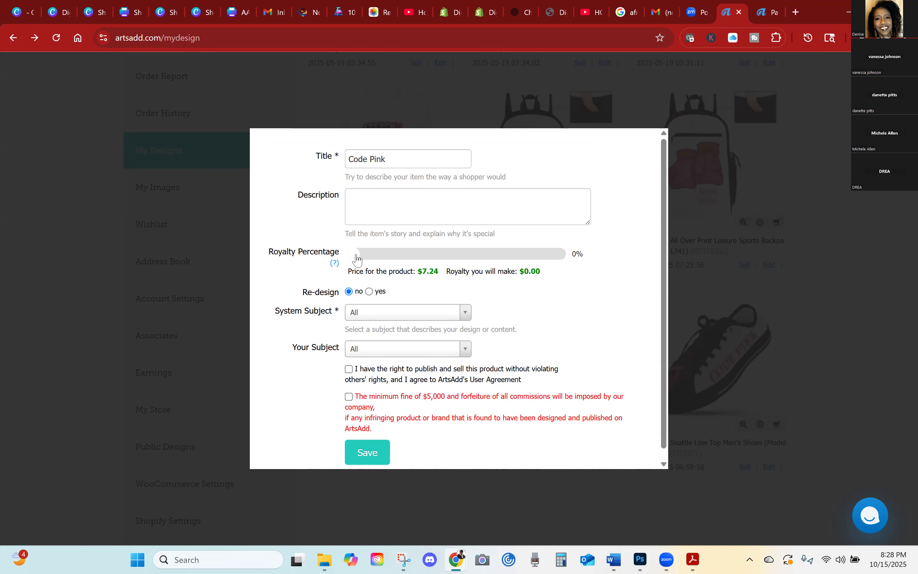
left_click(816, 200)
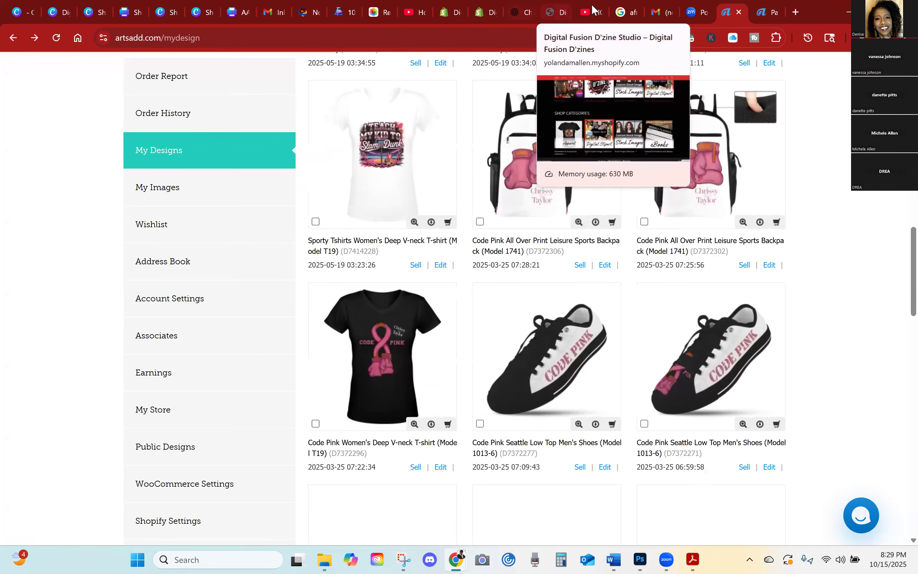
Switch to the Shopify admin and look through the Digital Fusion D'zines product list into its second page
left_click(448, 14)
scroll(235, 278, "down", 6)
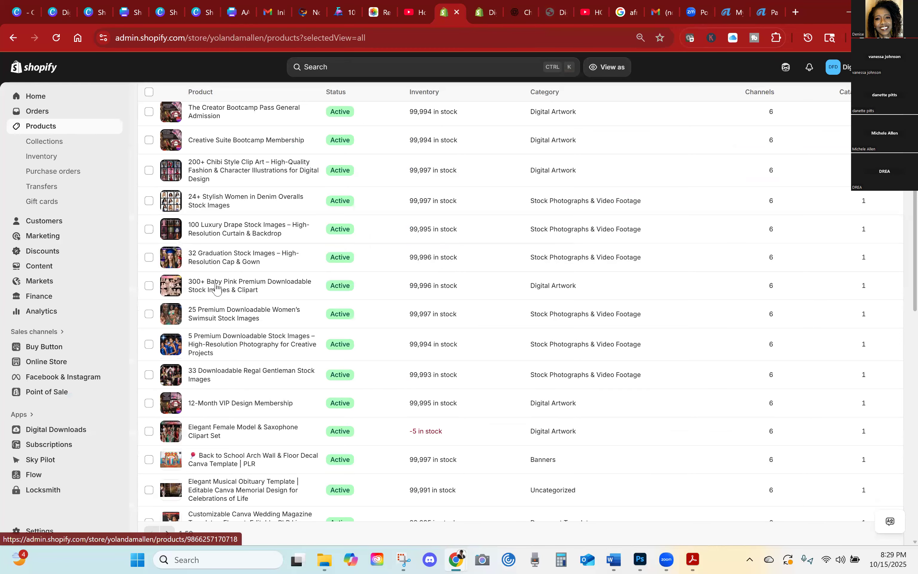
scroll(255, 403, "down", 10)
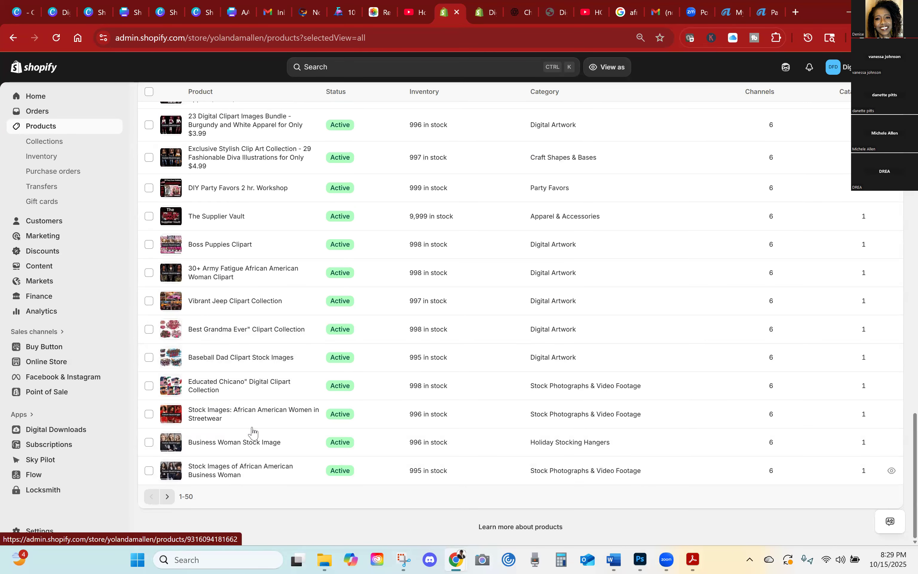
left_click(167, 497)
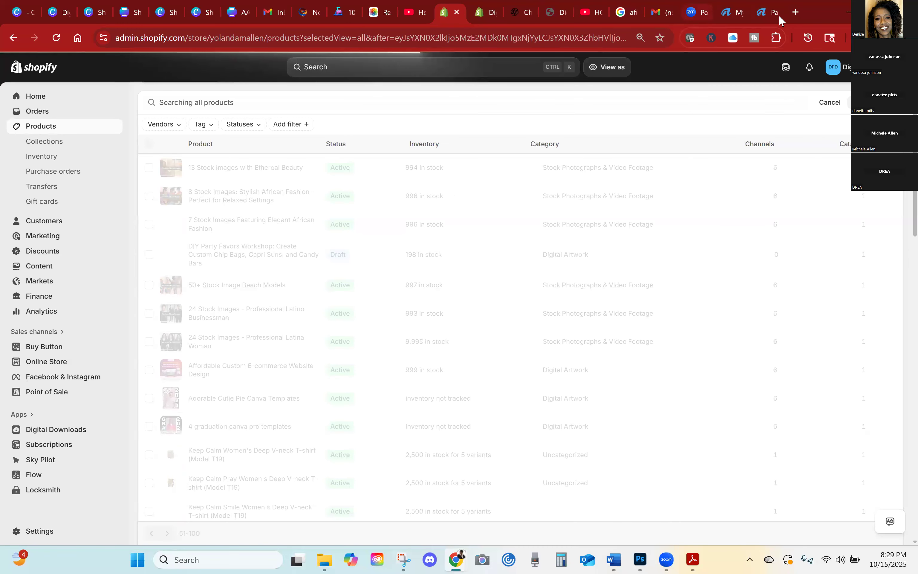
scroll(645, 284, "down", 10)
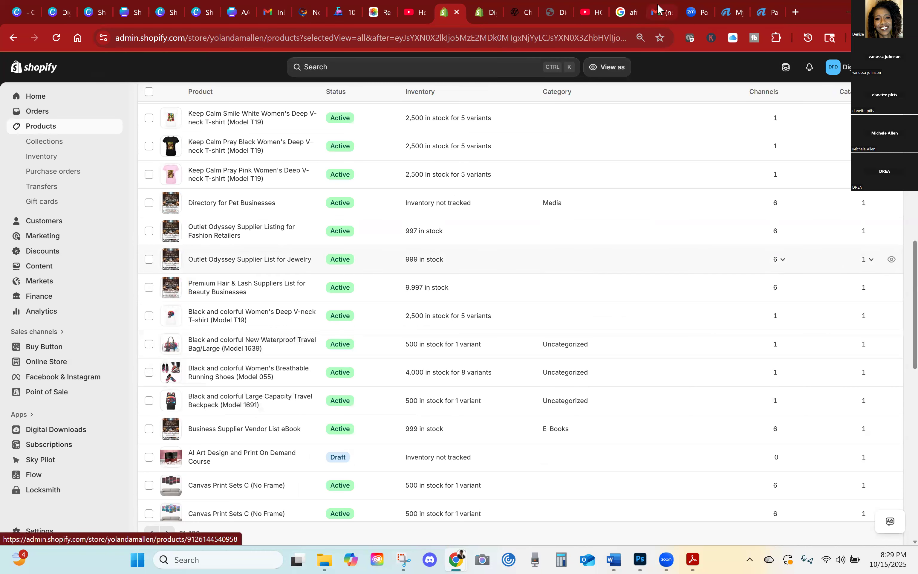
Switch to the public Artsadd store, return to My Designs, and look further through the saved designs
left_click(760, 9)
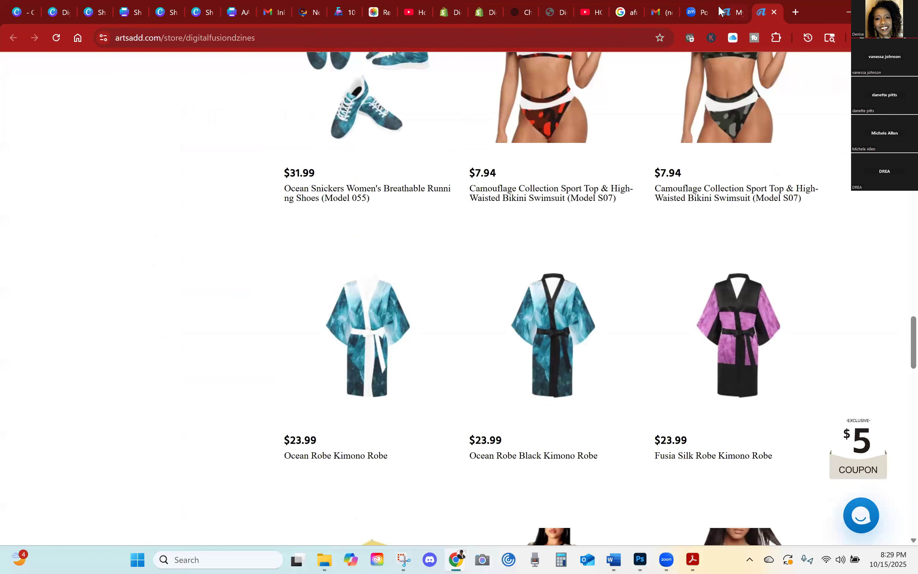
left_click(721, 12)
scroll(186, 417, "down", 5)
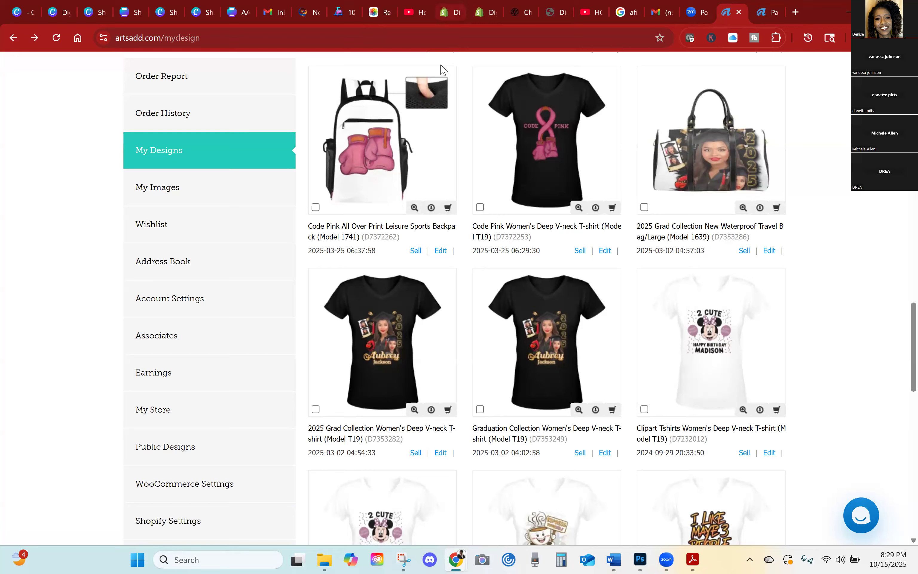
Switch back to Shopify, open Black and colorful Women's Breathable Running Shoes (Model 055), and review its details down to the US13 variant price
left_click(451, 12)
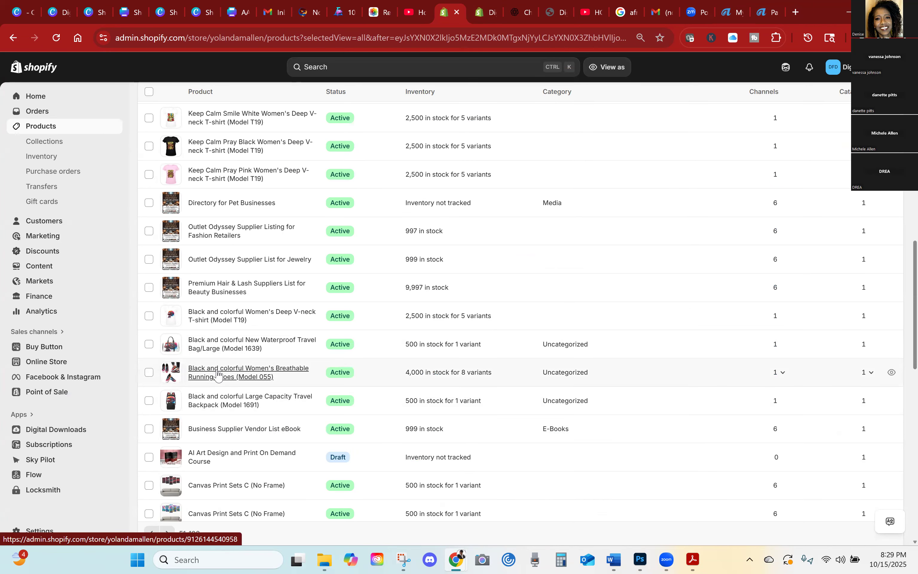
left_click(218, 375)
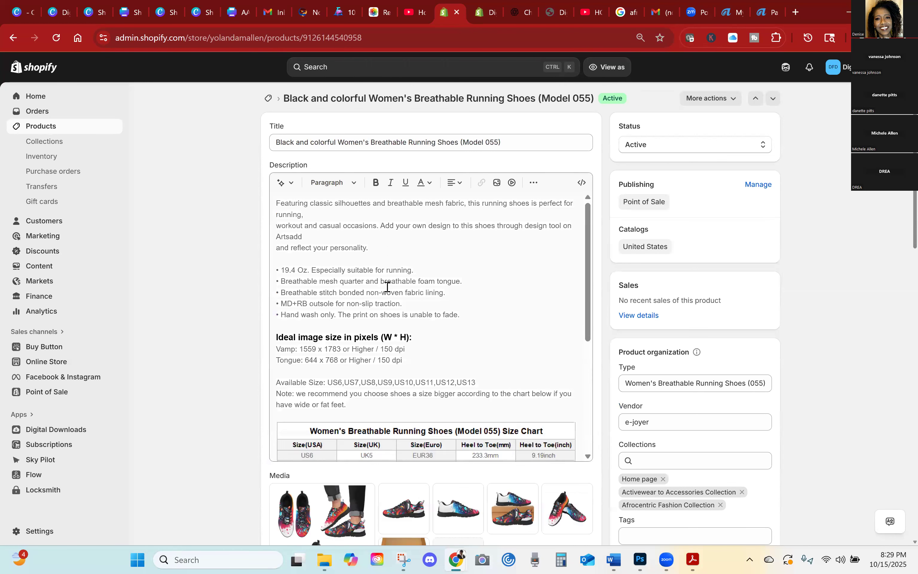
scroll(469, 337, "down", 5)
scroll(469, 337, "down", 5)
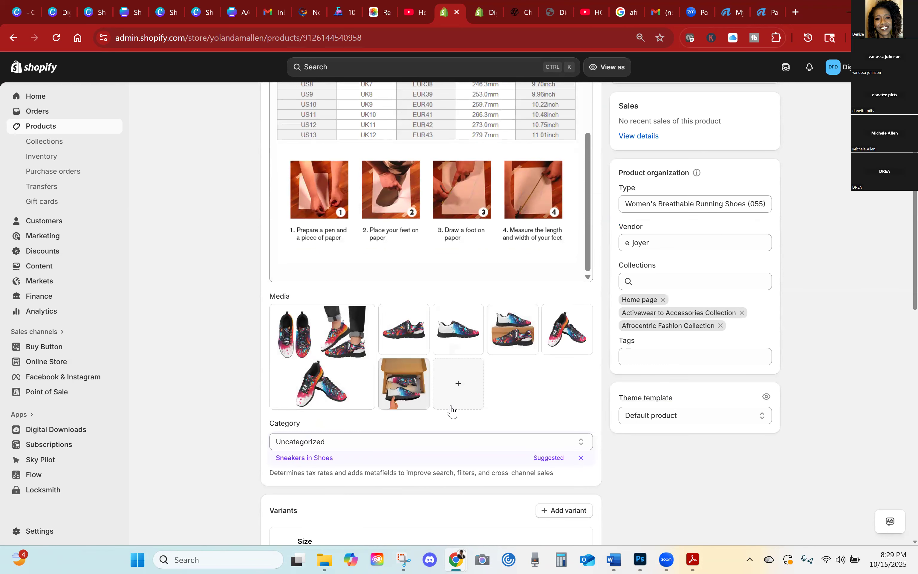
scroll(529, 429, "down", 12)
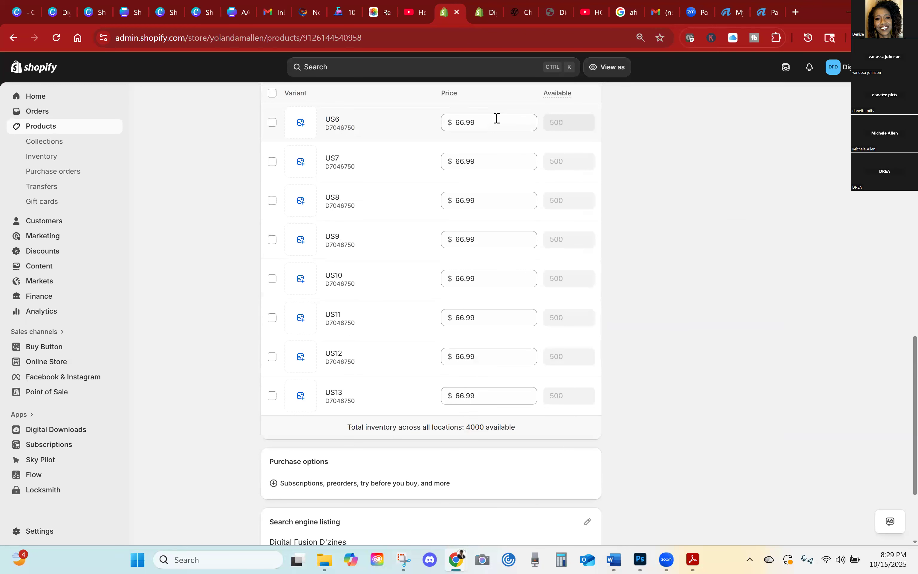
scroll(481, 217, "down", 1)
scroll(481, 217, "down", 2)
left_click(496, 270)
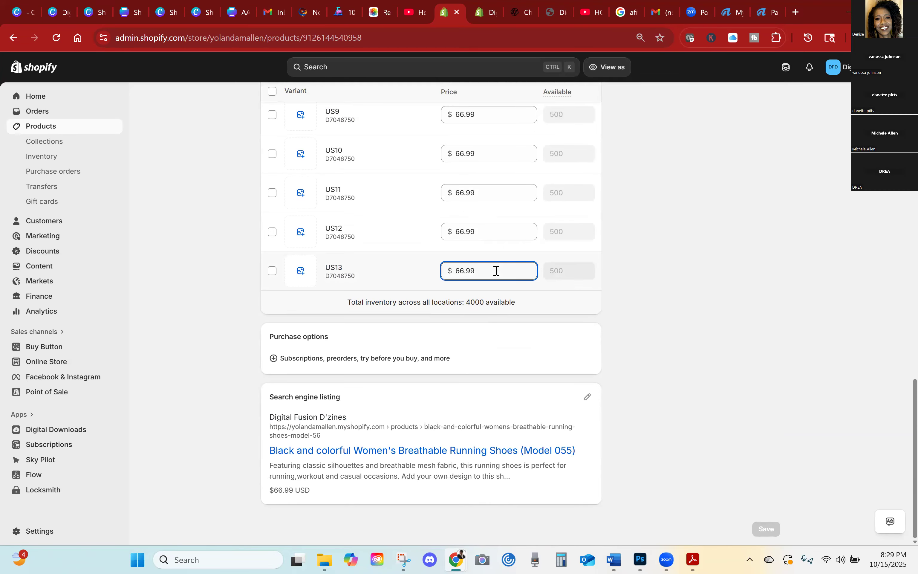
Review the running shoes' description, size chart, media, and size variants, ending at the total inventory line
scroll(488, 271, "up", 5)
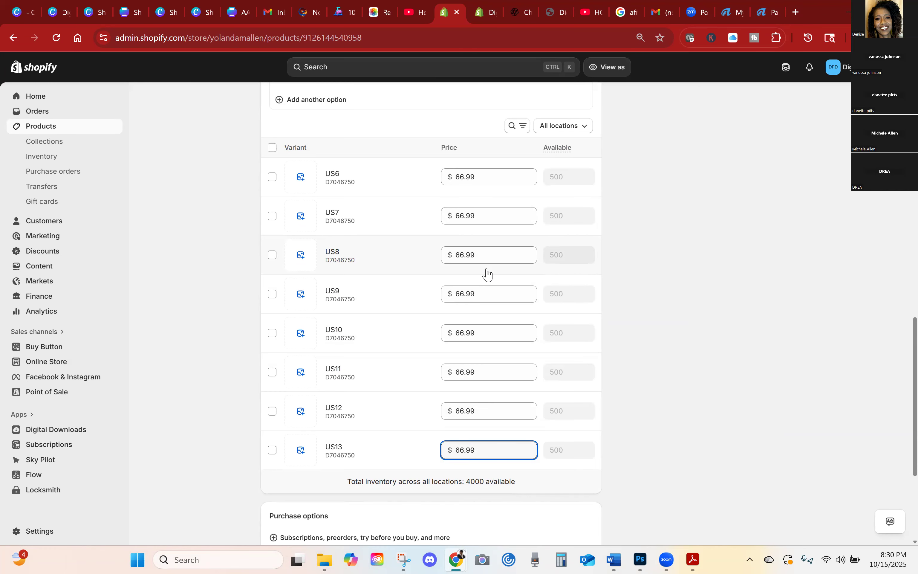
scroll(404, 279, "up", 12)
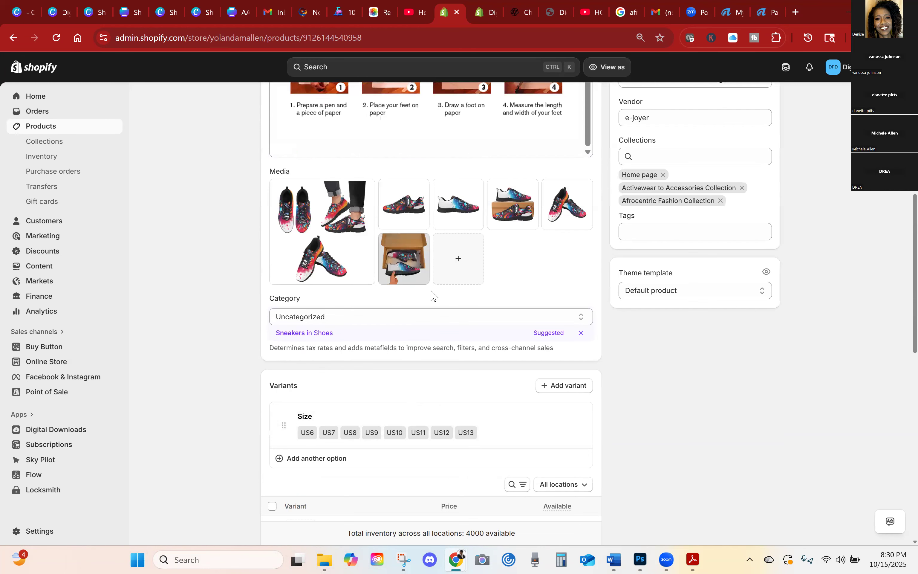
scroll(424, 248, "up", 6)
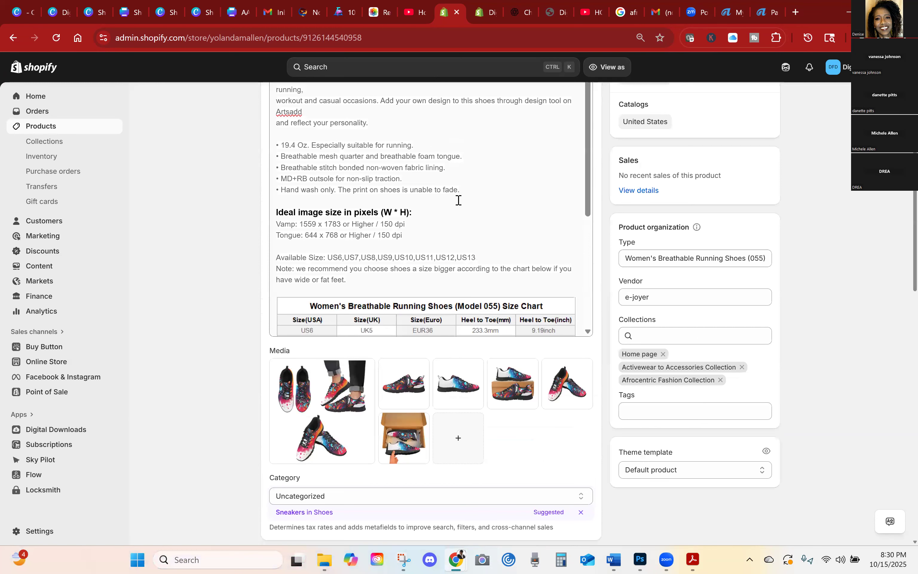
scroll(398, 168, "up", 3)
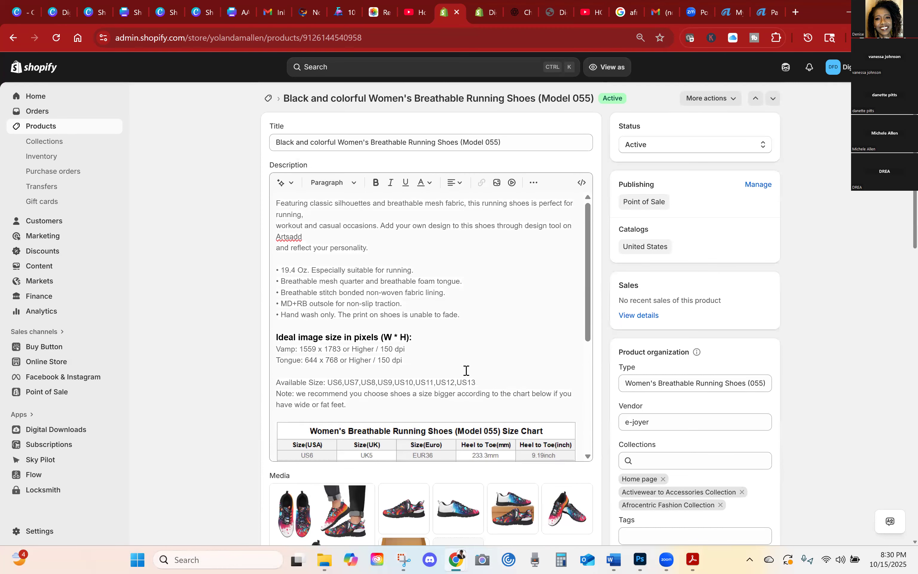
scroll(467, 370, "down", 5)
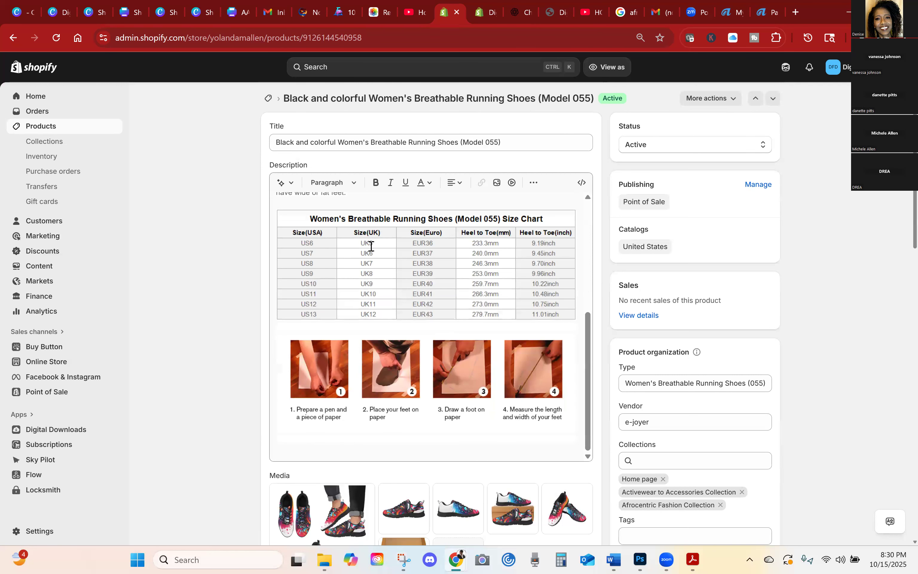
scroll(510, 350, "down", 10)
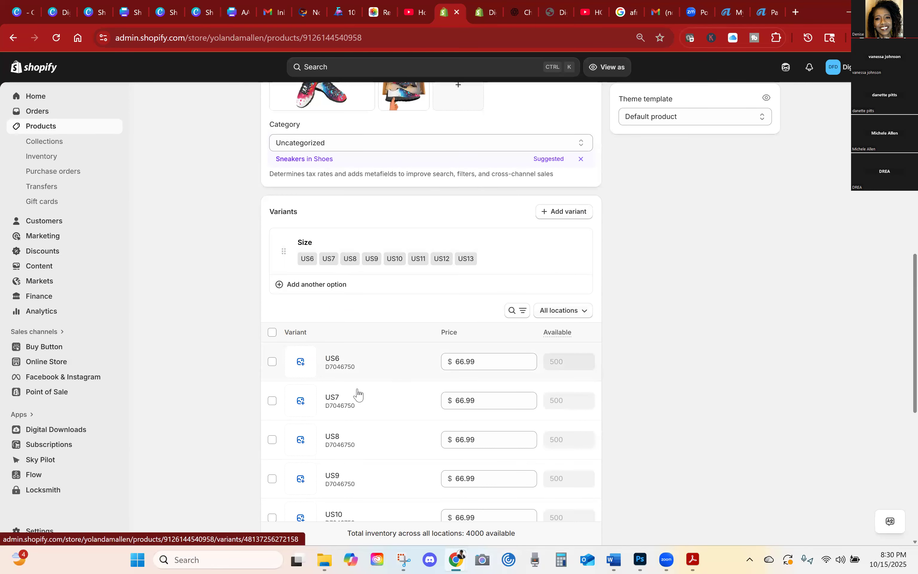
scroll(379, 326, "down", 3)
scroll(384, 384, "down", 5)
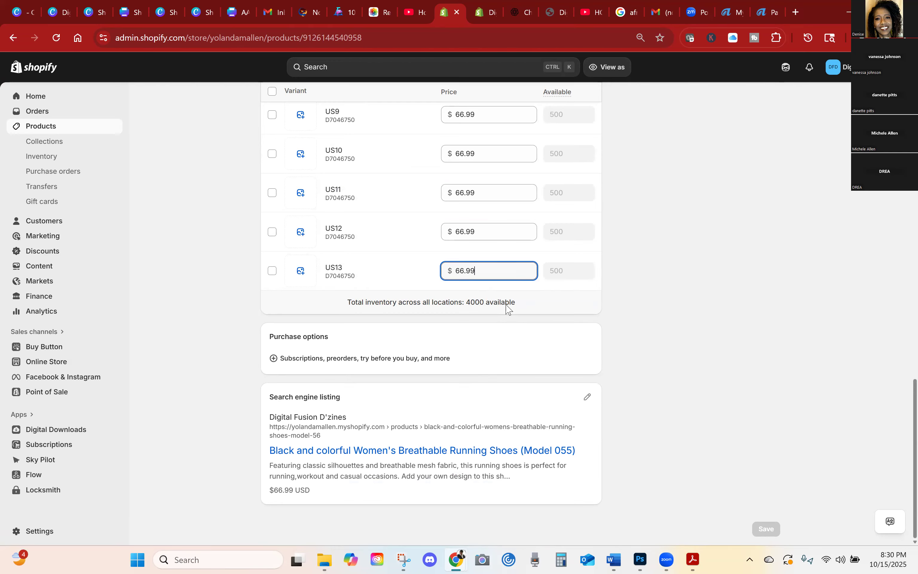
Highlight the total inventory line below the running shoes' variants
mouse_move(522, 304)
left_mouse_down()
mouse_move(321, 304)
mouse_move(523, 305)
left_mouse_up()
left_click(361, 305)
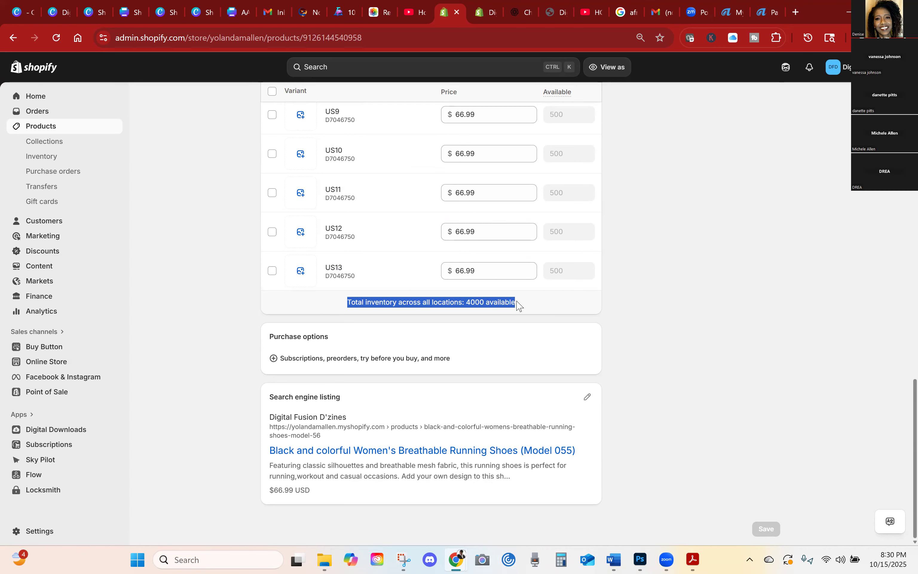
triple_click(471, 306)
left_click(446, 307)
double_click(446, 311)
left_click_drag(336, 307, 537, 312)
Examine the price and available quantity of each running shoe size variant from US6 to US13
scroll(592, 412, "up", 6)
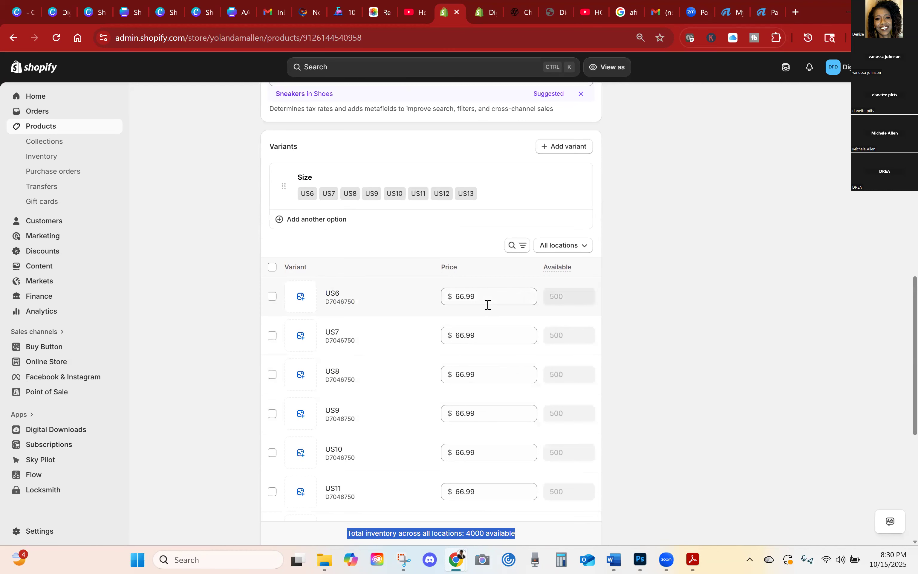
left_click(488, 300)
left_click(497, 337)
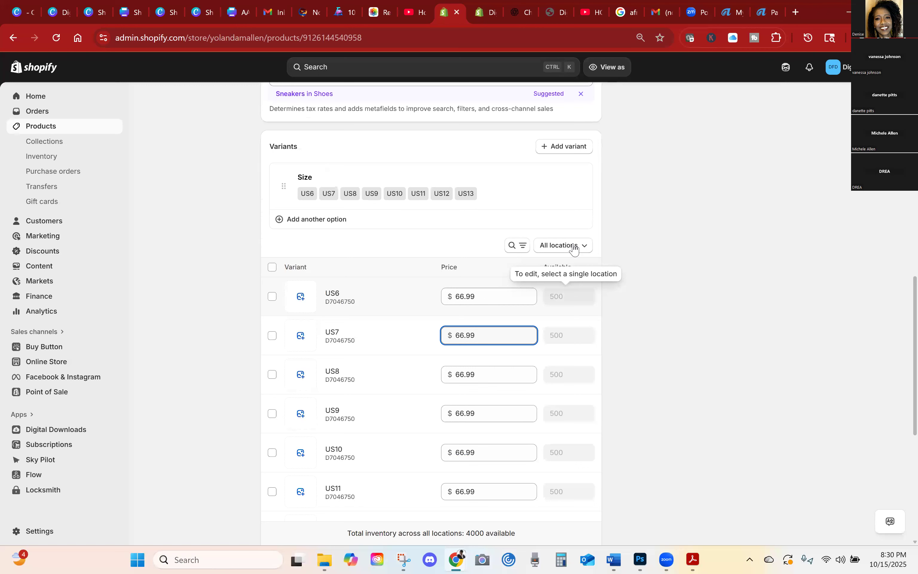
scroll(456, 441, "down", 3)
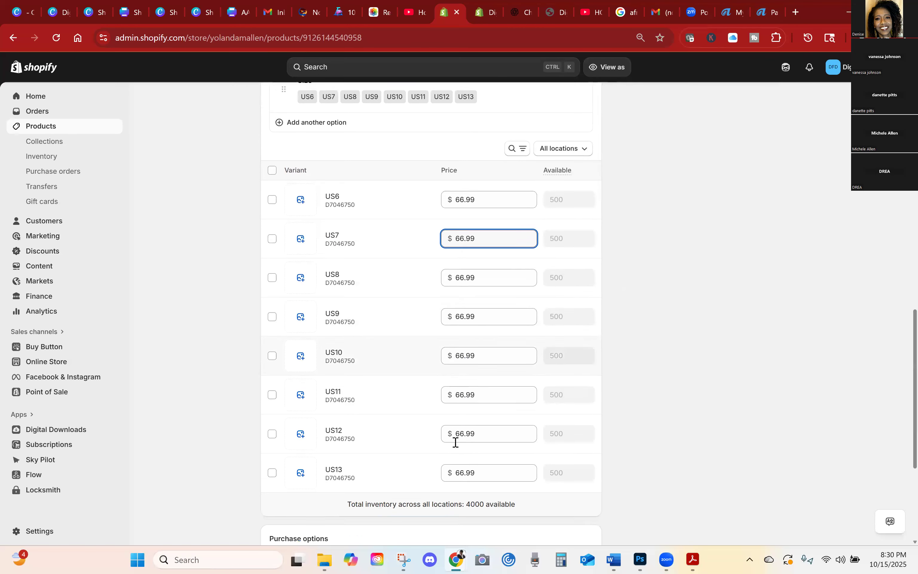
scroll(430, 344, "up", 6)
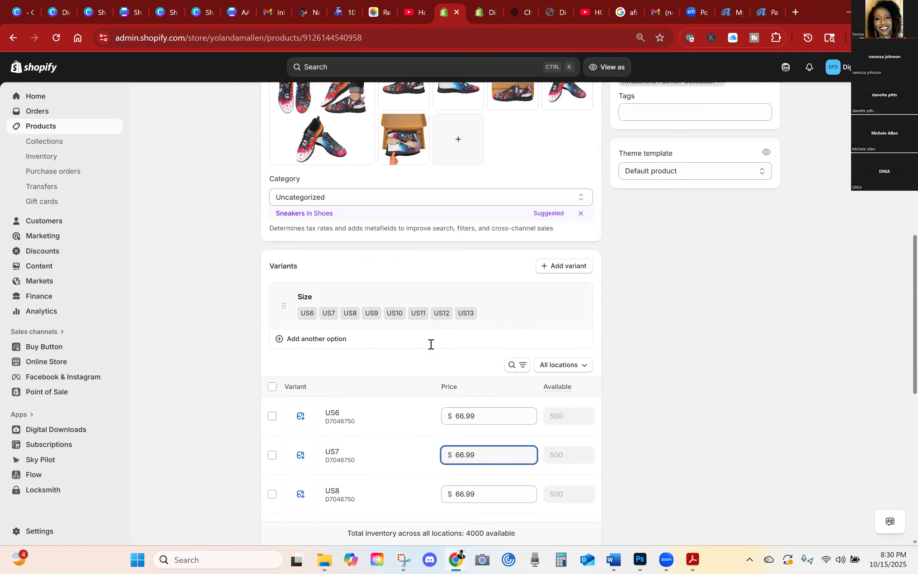
scroll(370, 444, "down", 7)
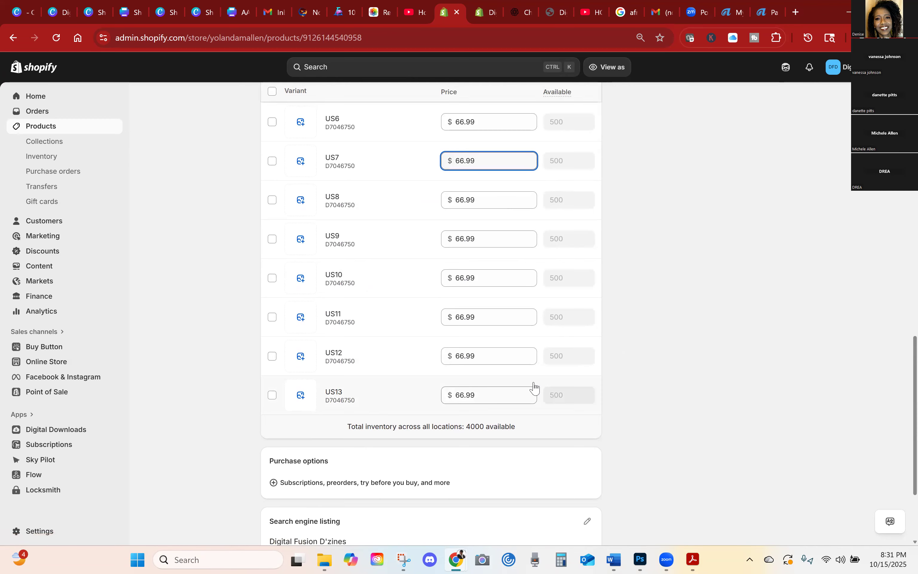
Open a new variant form for the running shoes and look over its price, inventory, and shipping settings
scroll(590, 293, "up", 6)
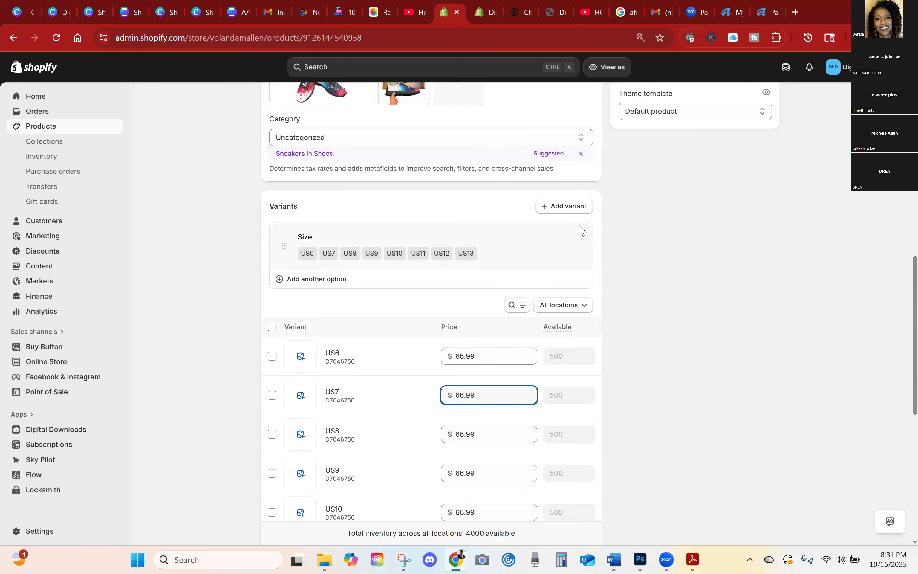
left_click(582, 206)
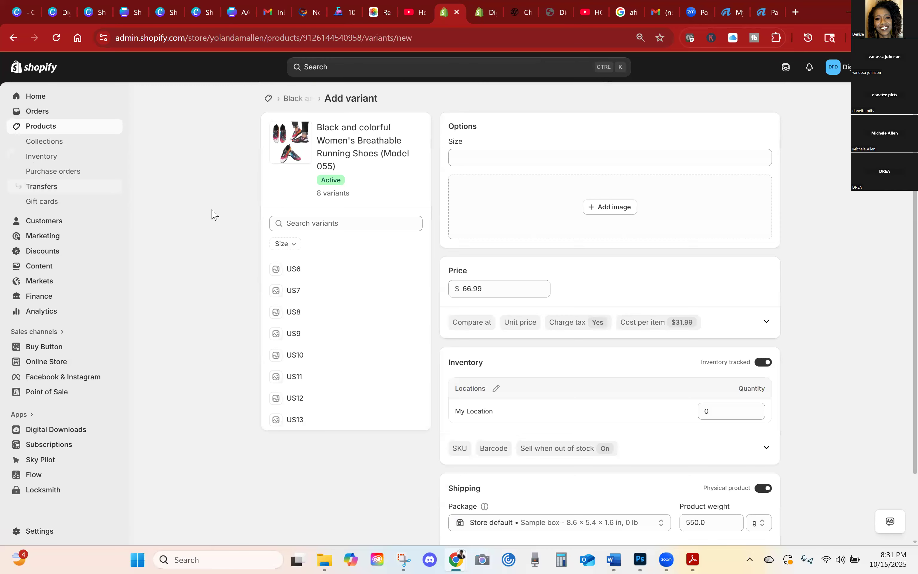
scroll(363, 424, "down", 2)
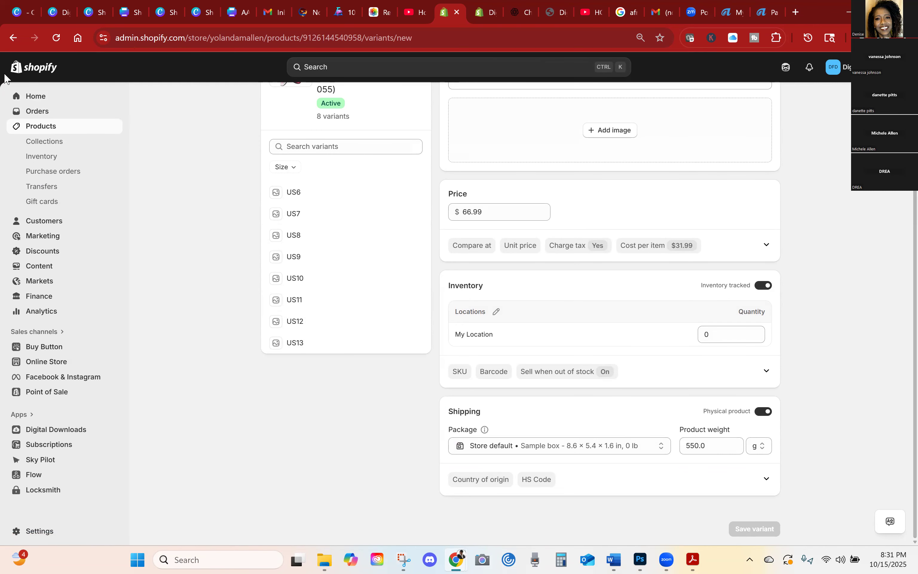
Leave the new variant form and look over the description on the running shoes' product page
left_click(13, 38)
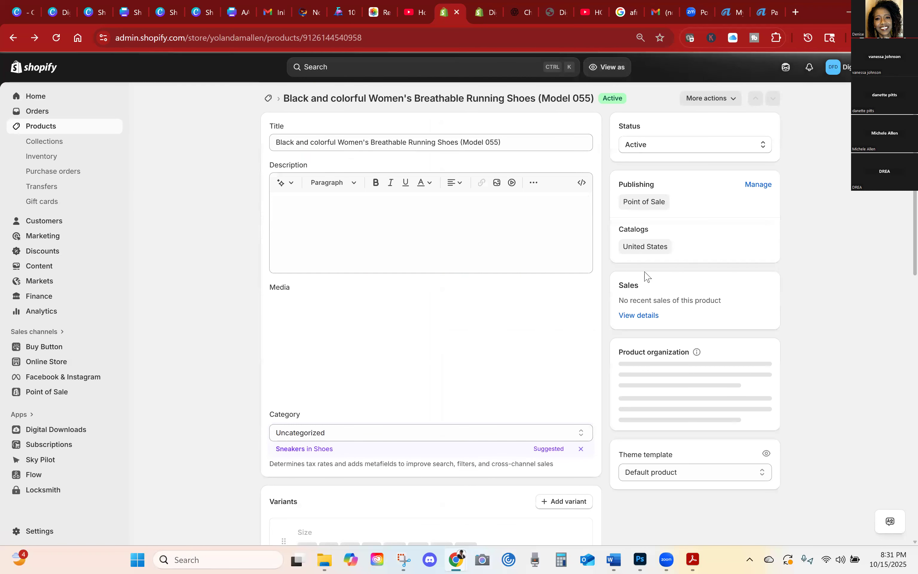
left_click_drag(589, 328, 587, 450)
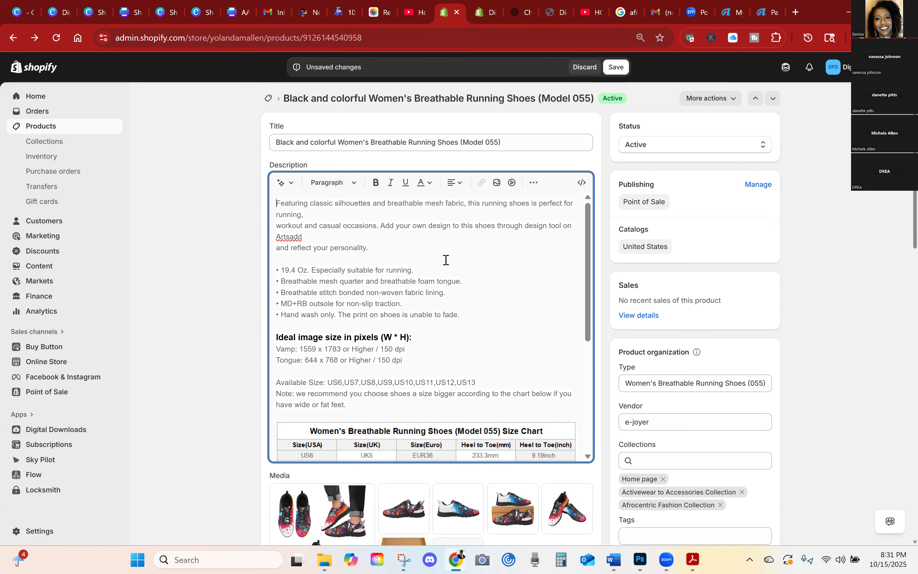
Switch to Artsadd and browse the saved T-shirt, shoe, and backpack designs under My Designs
left_click(737, 8)
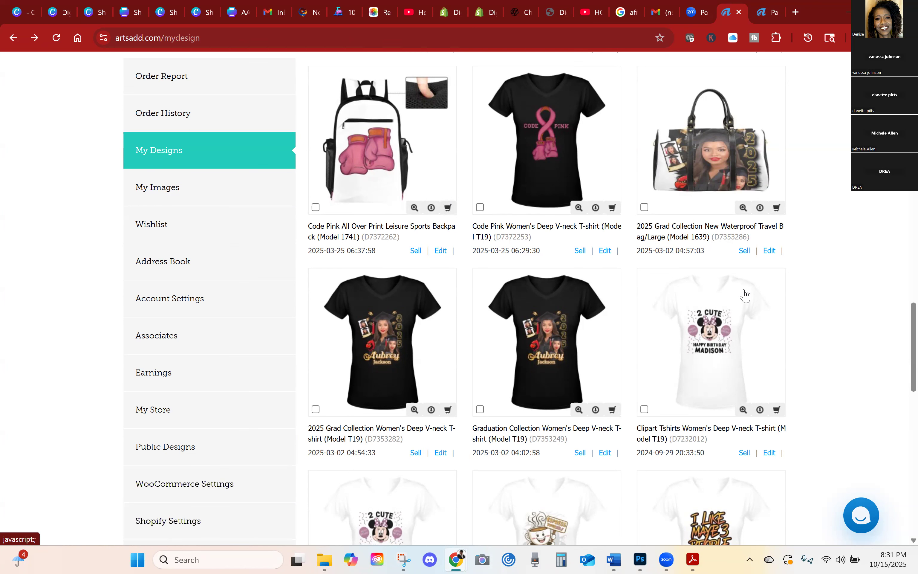
scroll(425, 290, "up", 3)
scroll(425, 290, "up", 12)
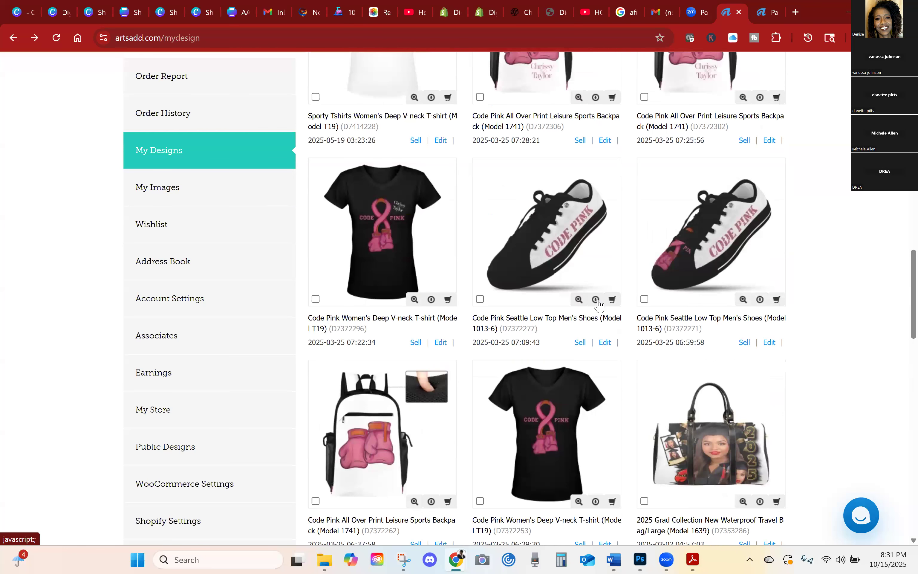
scroll(436, 318, "up", 15)
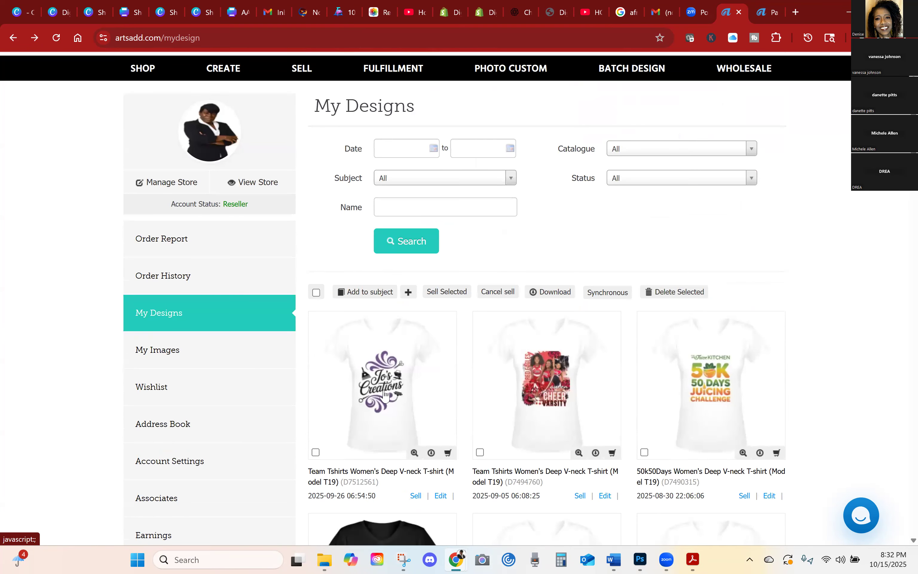
scroll(705, 401, "down", 10)
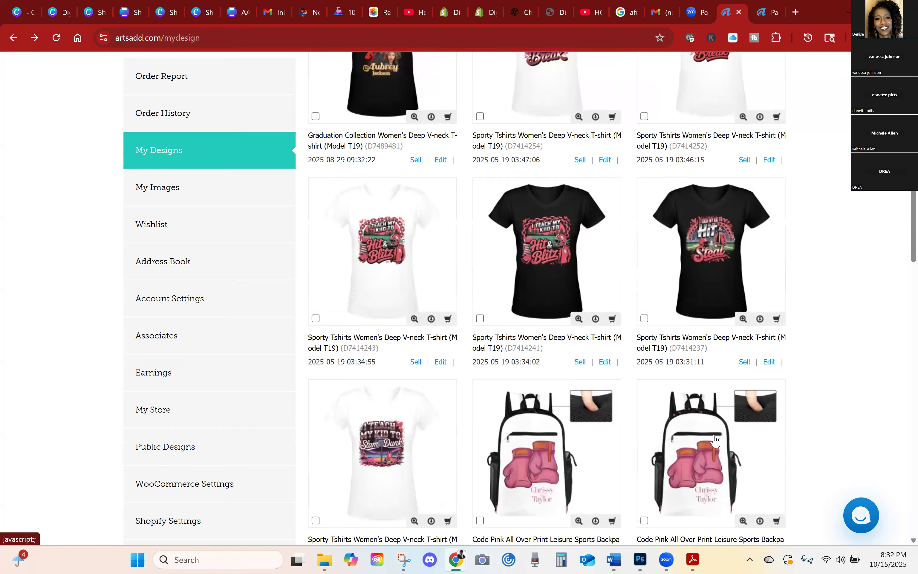
scroll(698, 437, "up", 9)
scroll(397, 277, "up", 2)
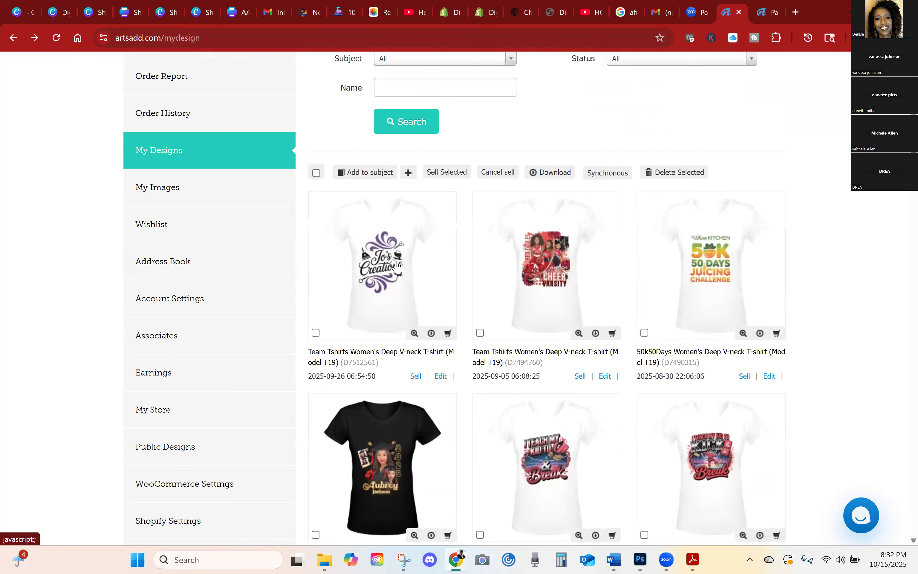
Inspect the Cheer Varsity artwork of the Team Tshirts V-neck in the design editor, then close the editor without saving
left_click(551, 277)
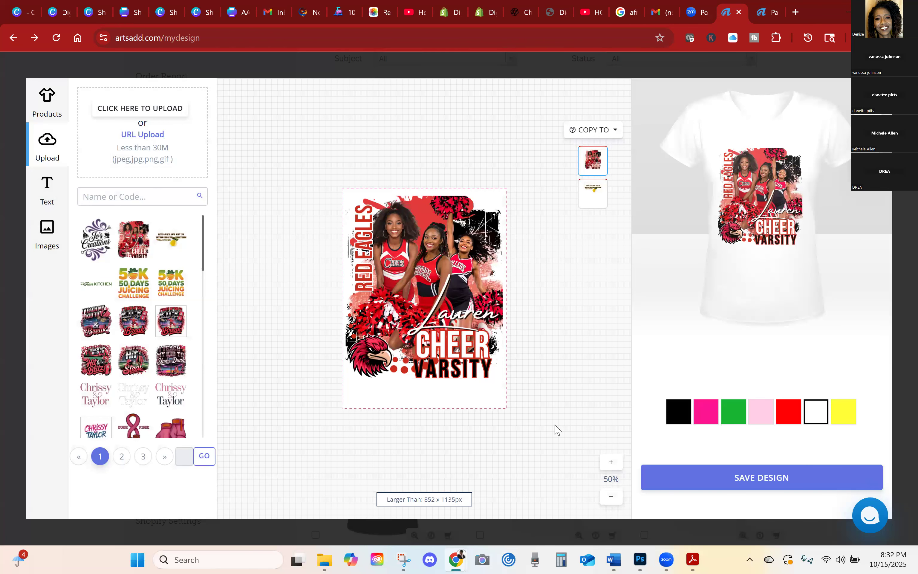
left_click(433, 264)
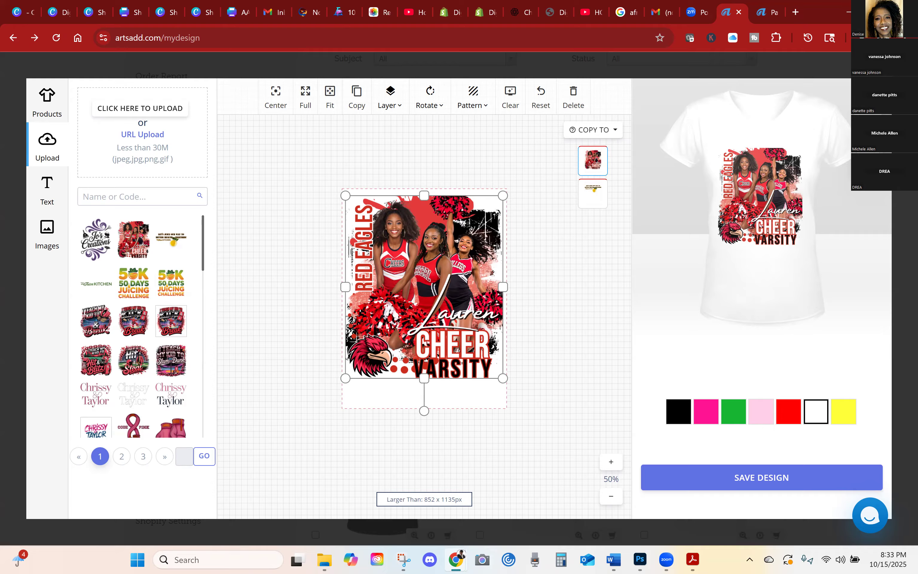
left_click(880, 90)
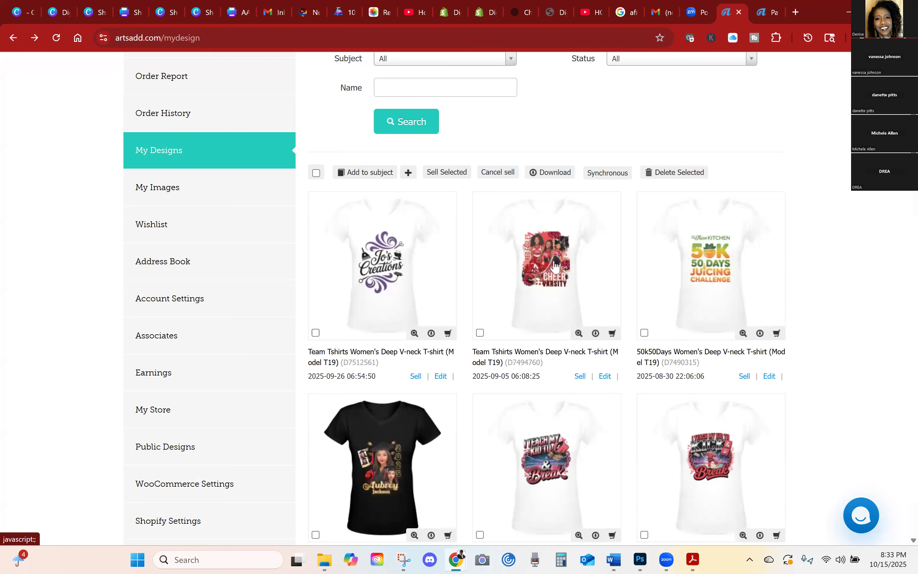
Synchronize the Cheer Varsity Team Tshirts Women's Deep V-neck T-shirt design to Shopify
left_click(480, 333)
left_click(606, 174)
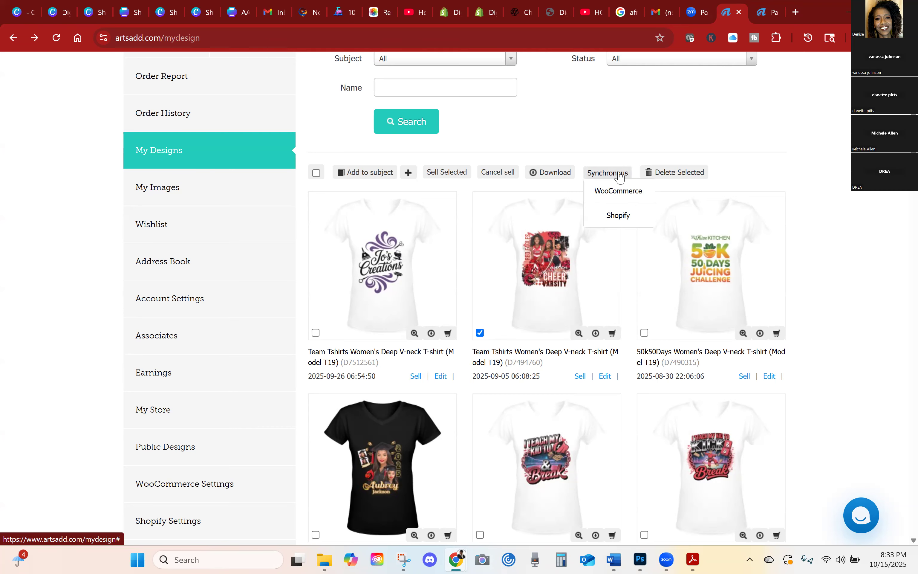
mouse_move(612, 176)
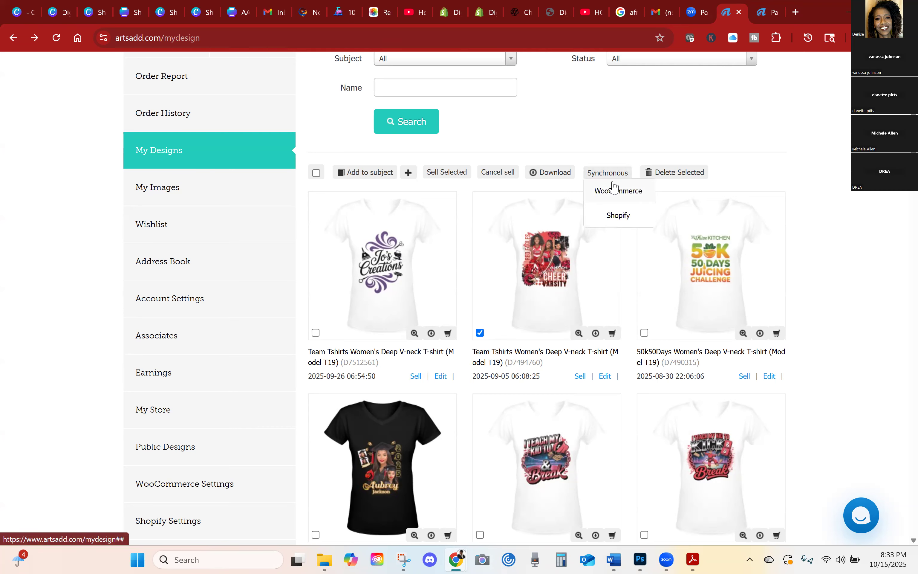
mouse_move(621, 218)
left_click(735, 219)
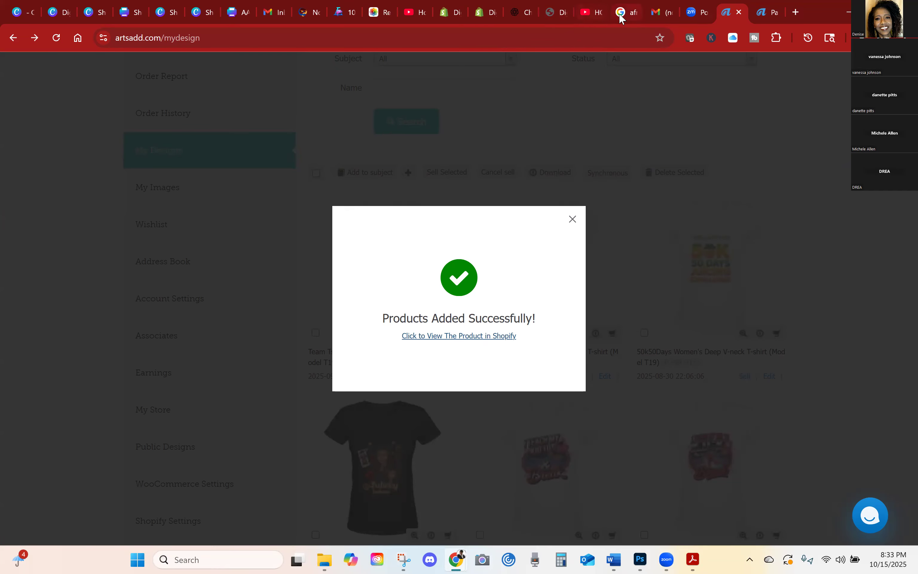
Switch to the Shopify admin, discard the unsaved running shoes changes, and show the product list
left_click(452, 8)
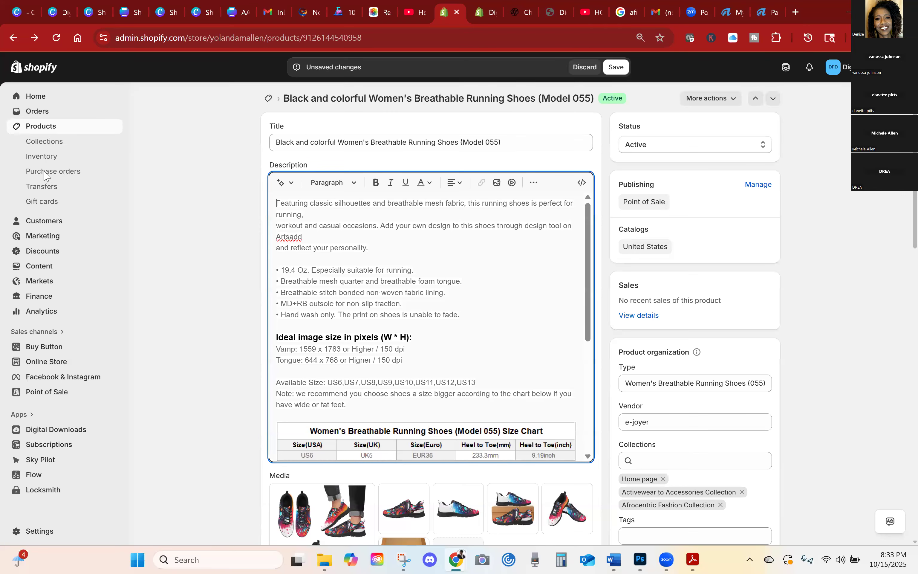
left_click(45, 131)
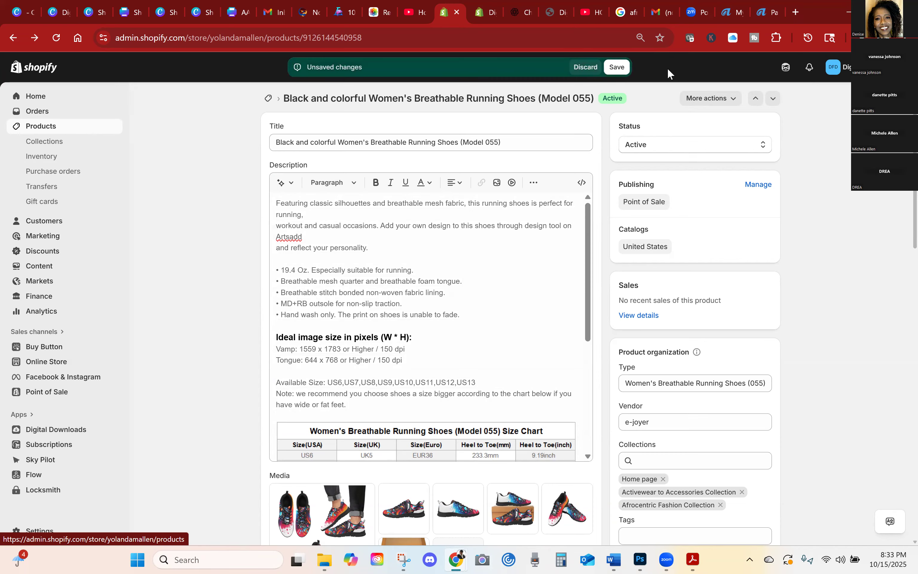
left_click(578, 68)
left_click(45, 129)
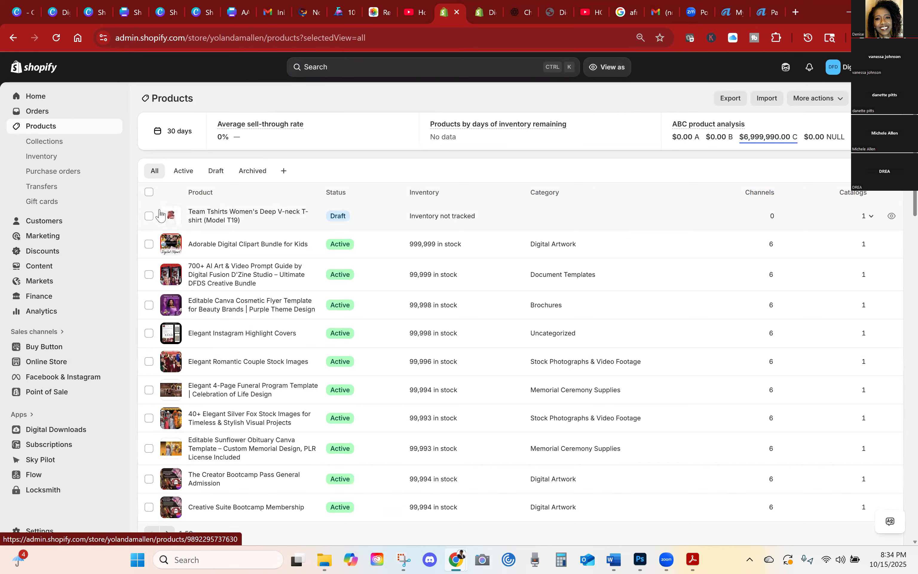
Open the Team Tshirts Women's Deep V-neck T-shirt draft and review its description, media, variants, and price
left_click(207, 218)
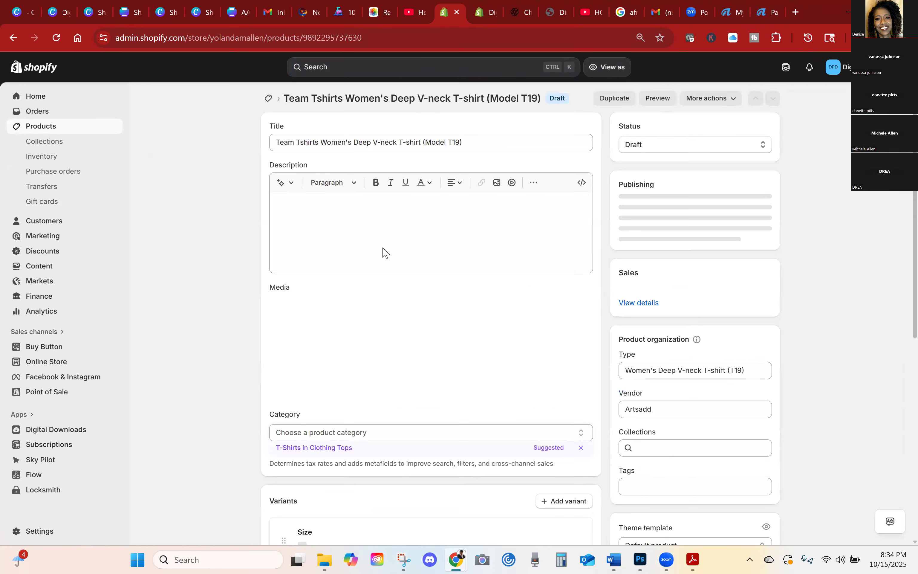
scroll(474, 445, "down", 5)
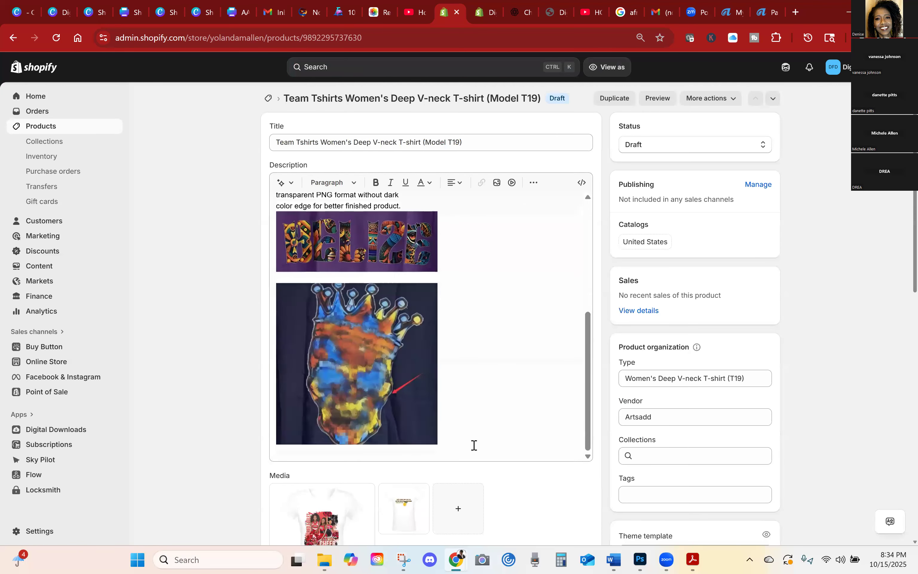
scroll(474, 445, "down", 5)
mouse_move(408, 348)
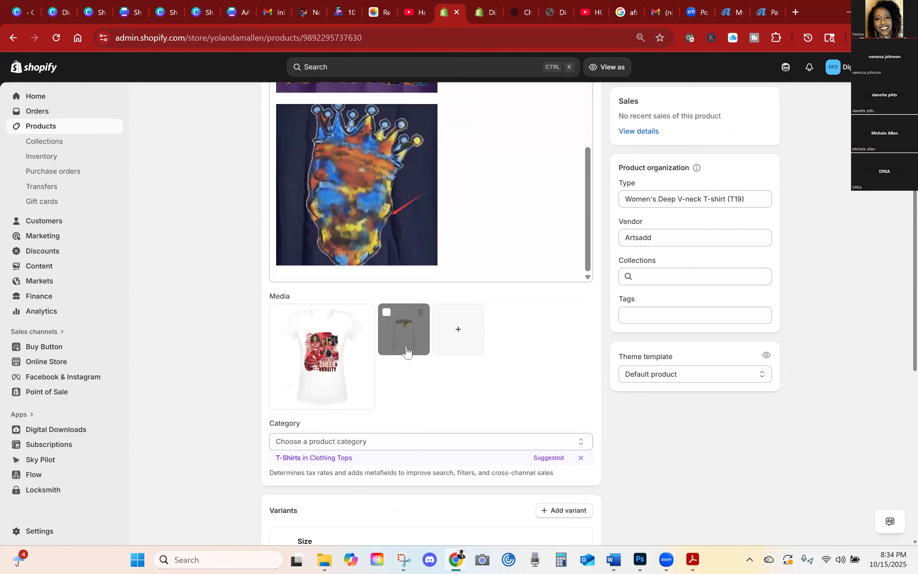
scroll(447, 256, "up", 10)
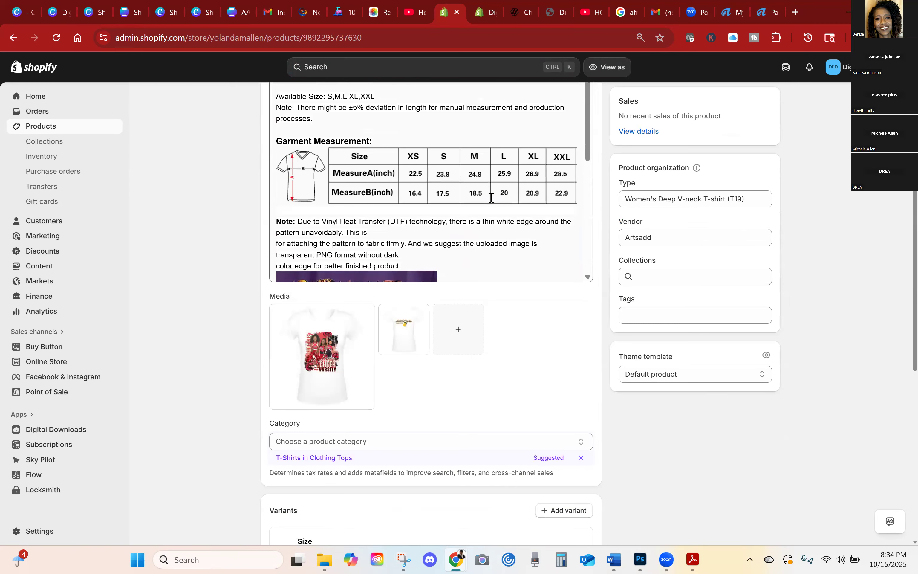
scroll(491, 198, "down", 10)
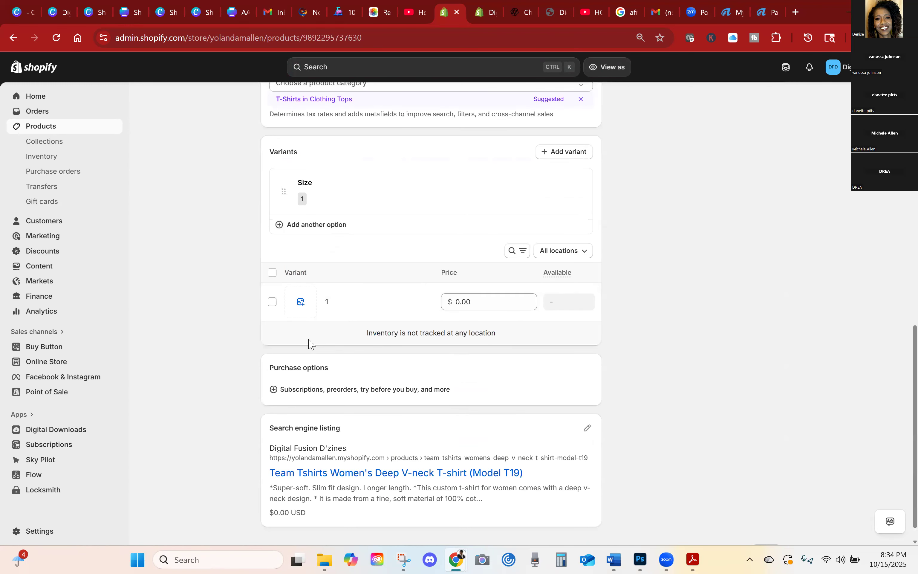
scroll(391, 258, "up", 10)
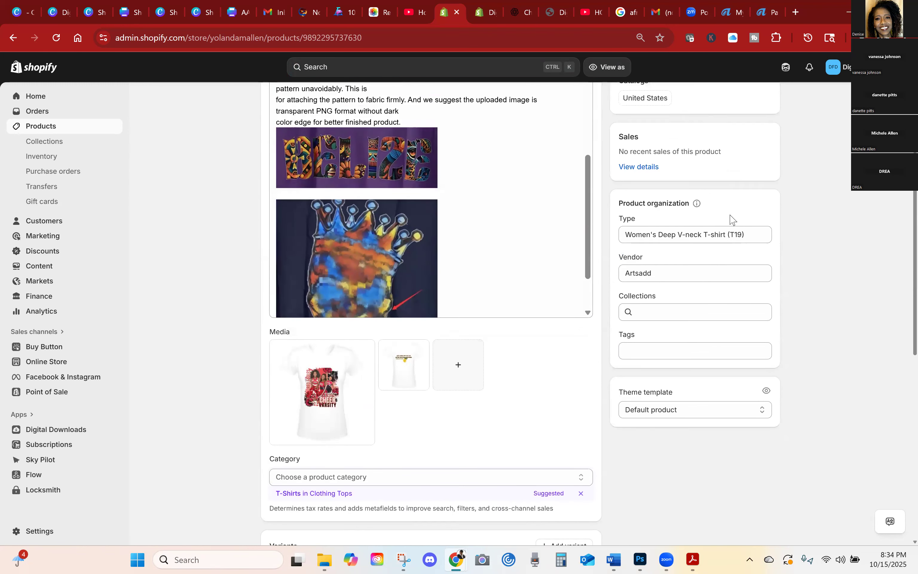
Add the Team Tshirts product to the Activewear to Accessories Collection
scroll(732, 219, "up", 2)
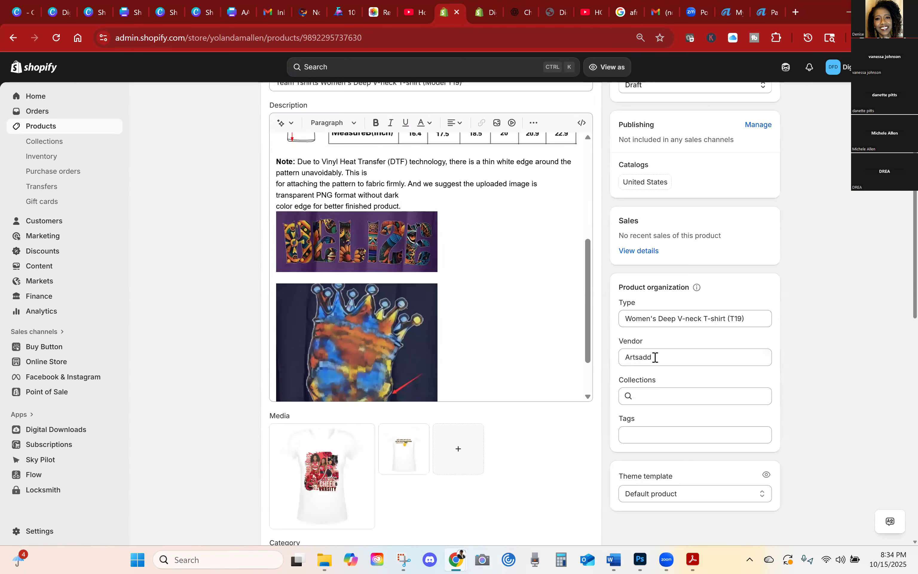
left_click(648, 393)
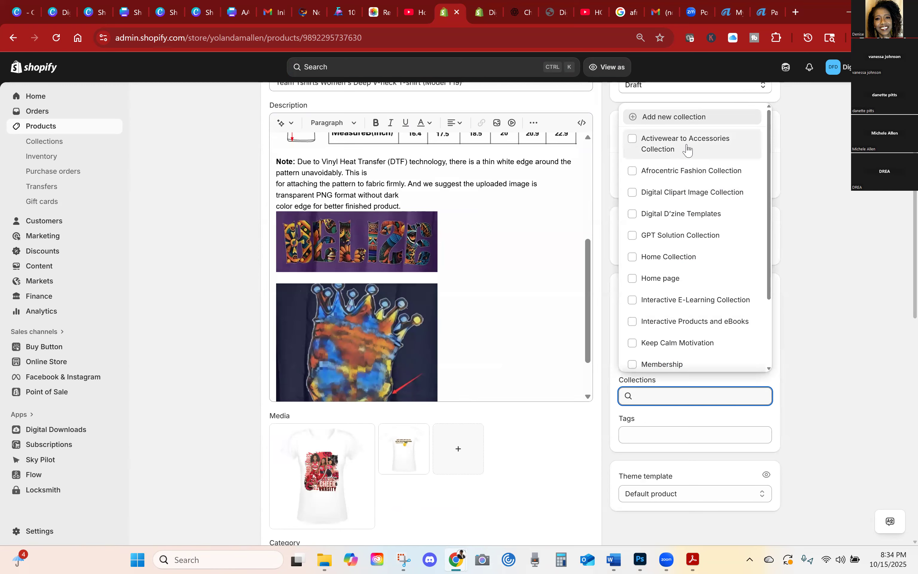
left_click(632, 146)
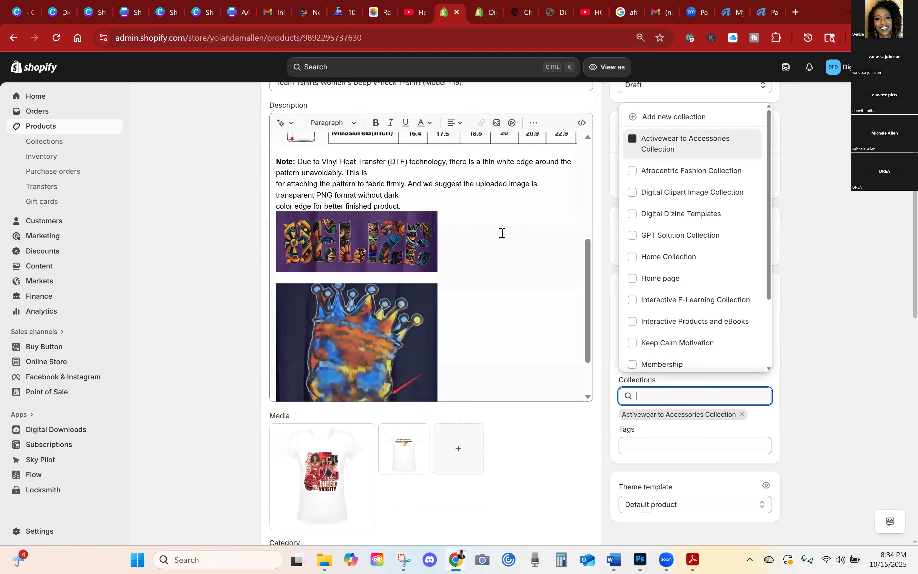
Delete the crowned artwork photo and the Belize lettering photo from the end of the T-shirt's description
scroll(500, 232, "up", 4)
scroll(392, 242, "up", 5)
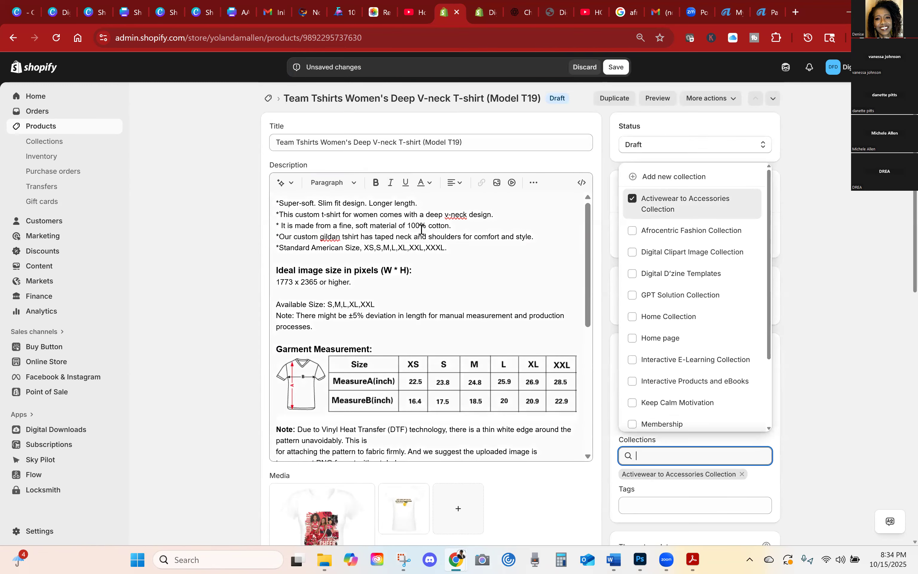
scroll(409, 276, "down", 3)
scroll(404, 251, "up", 3)
scroll(393, 283, "down", 4)
left_click(392, 338)
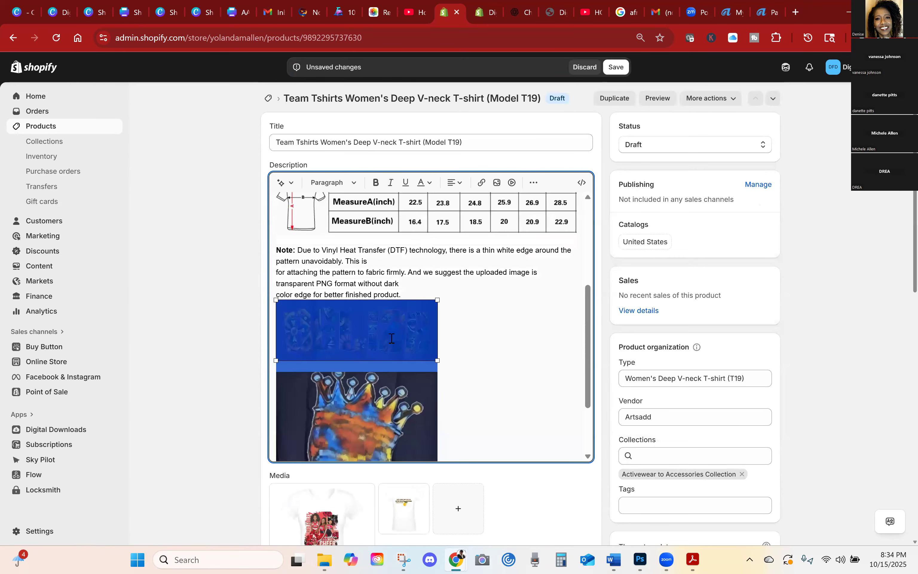
left_click(447, 398)
left_click(396, 403)
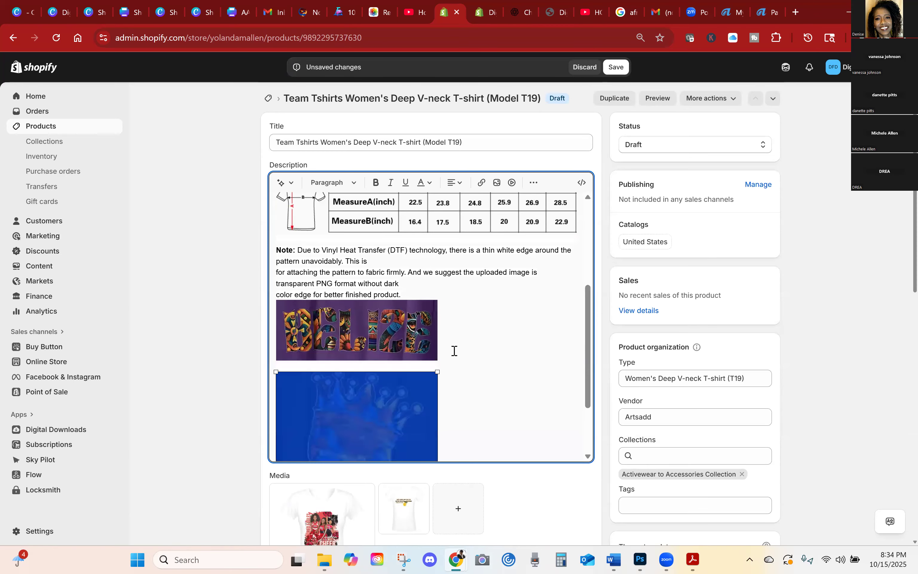
scroll(440, 385, "down", 2)
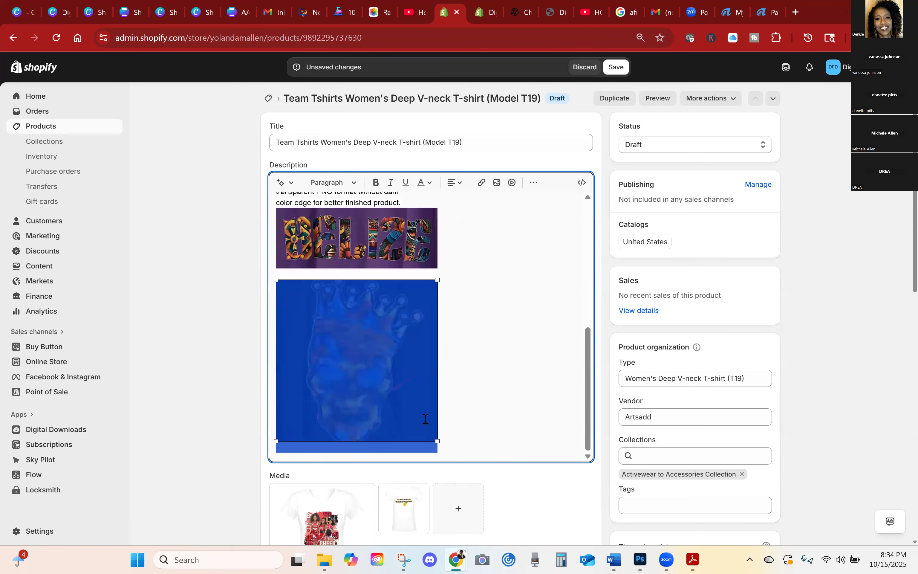
key("Delete")
left_click(354, 412)
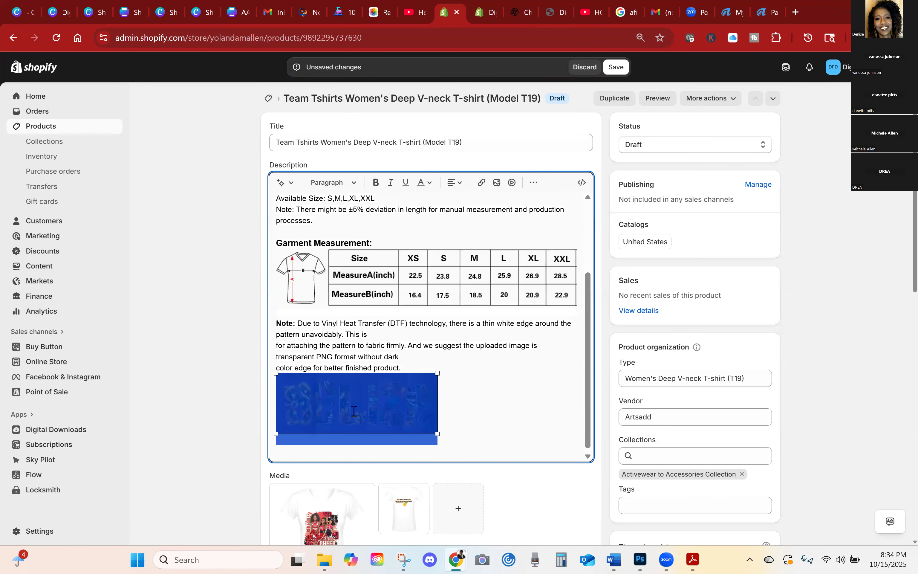
key("Delete")
Delete the Vinyl Heat Transfer (DTF) note and the garment measurement chart from the T-shirt's description
scroll(433, 425, "up", 1)
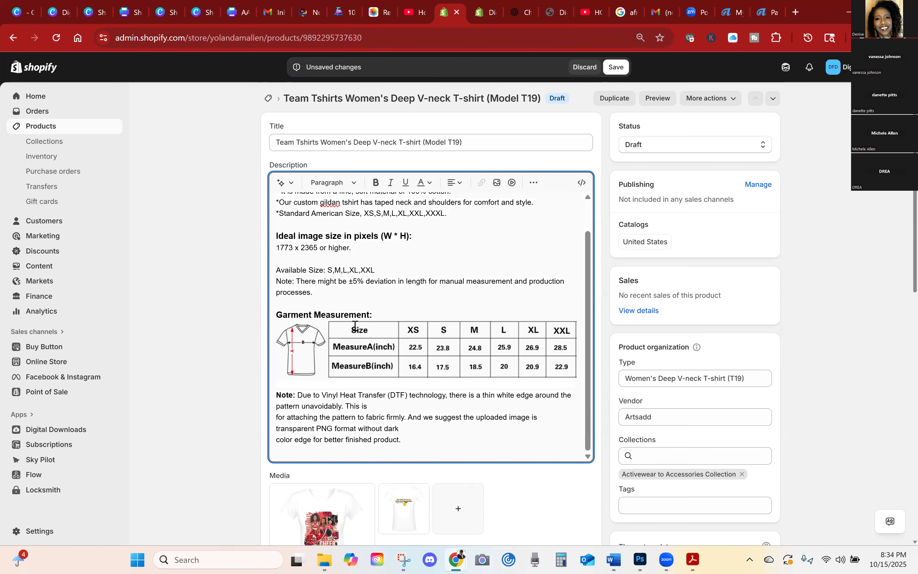
scroll(355, 295, "up", 1)
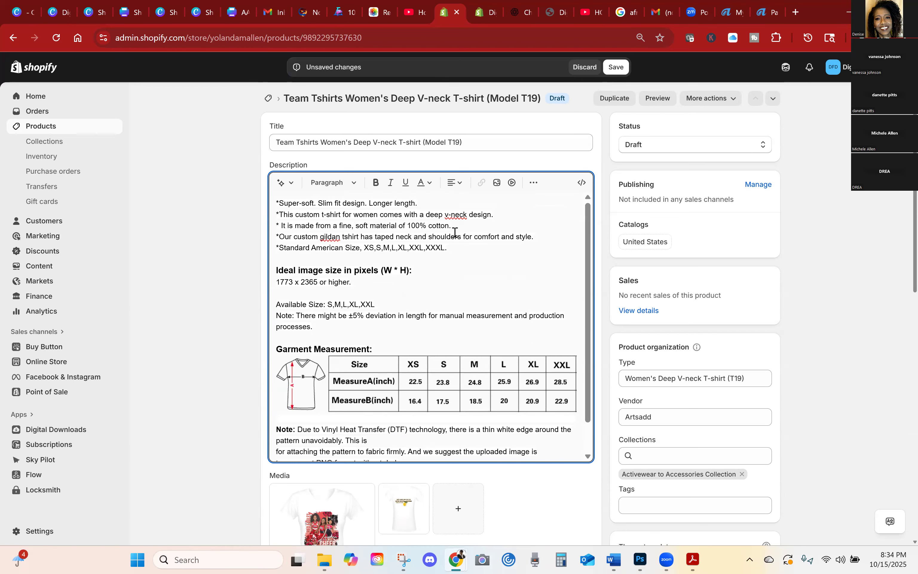
scroll(466, 349, "down", 3)
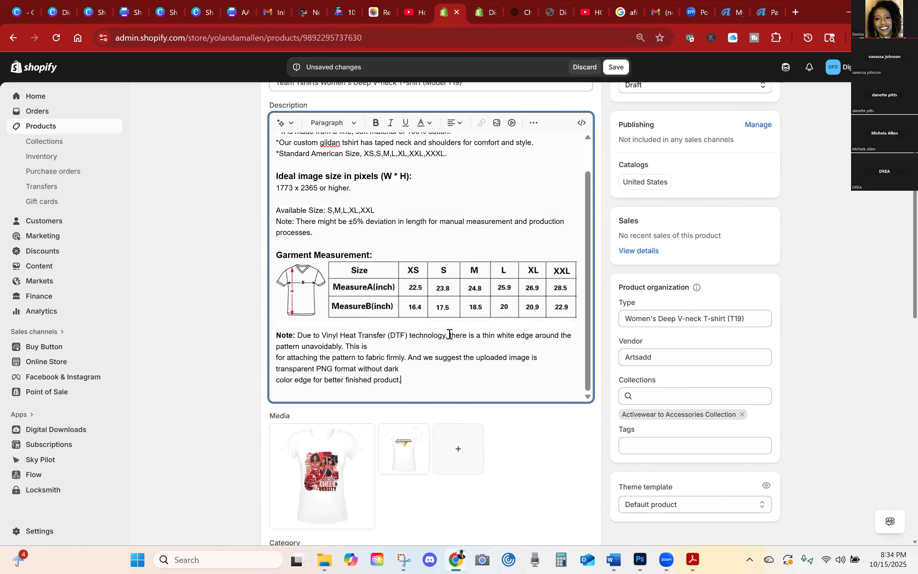
left_click_drag(415, 381, 274, 334)
key("BackSpace")
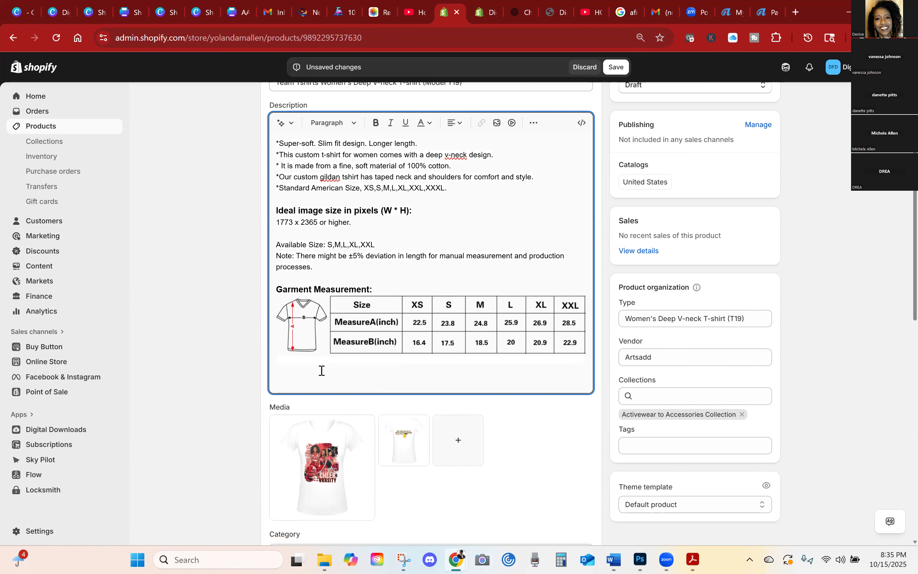
key("BackSpace")
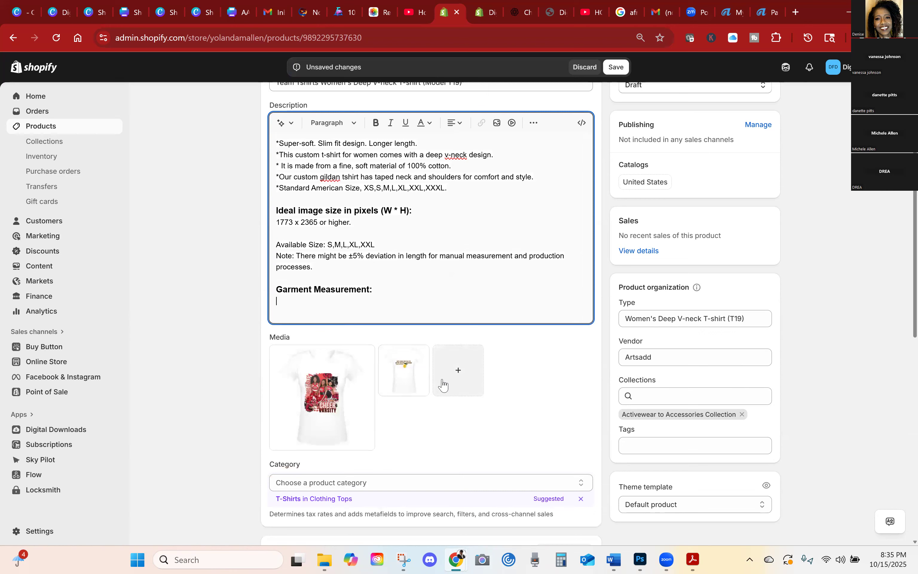
Remove the second T-shirt image, the one with the small yellow graphic, from the product's media
left_click(387, 353)
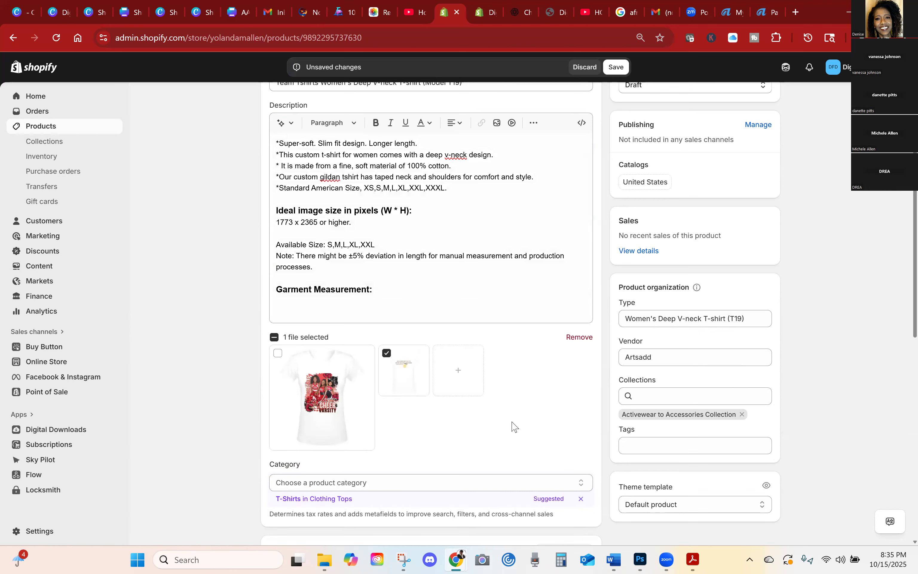
left_click(579, 337)
scroll(542, 399, "down", 5)
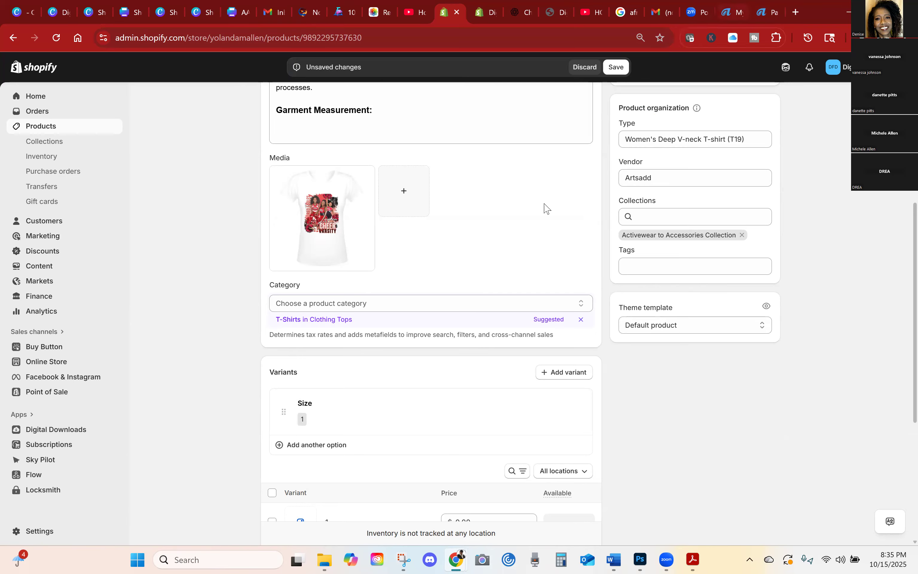
Look up the price of comparable Women's Deep V-neck T-shirts in the storefront's Activewear to Accessories Collection
scroll(412, 433, "down", 4)
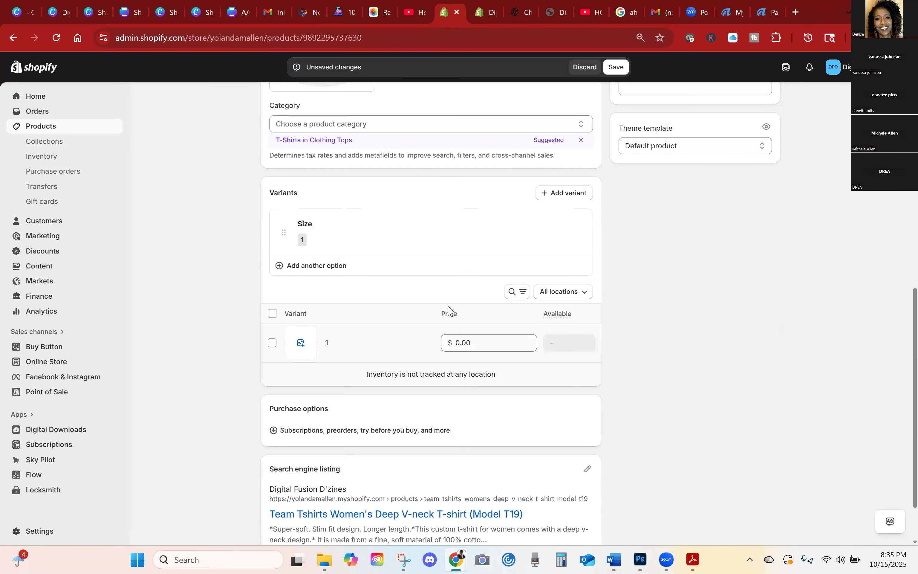
left_click(555, 12)
left_click(219, 370)
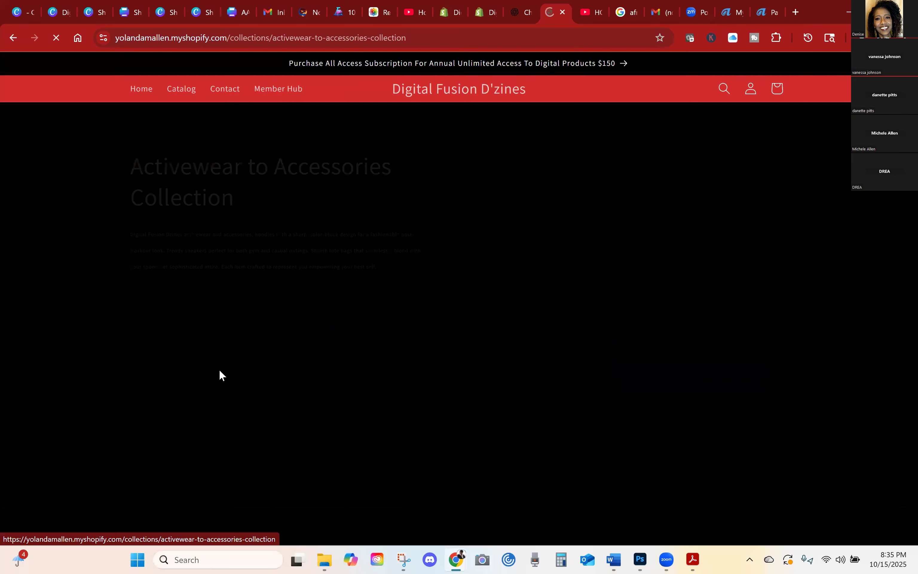
scroll(378, 427, "down", 5)
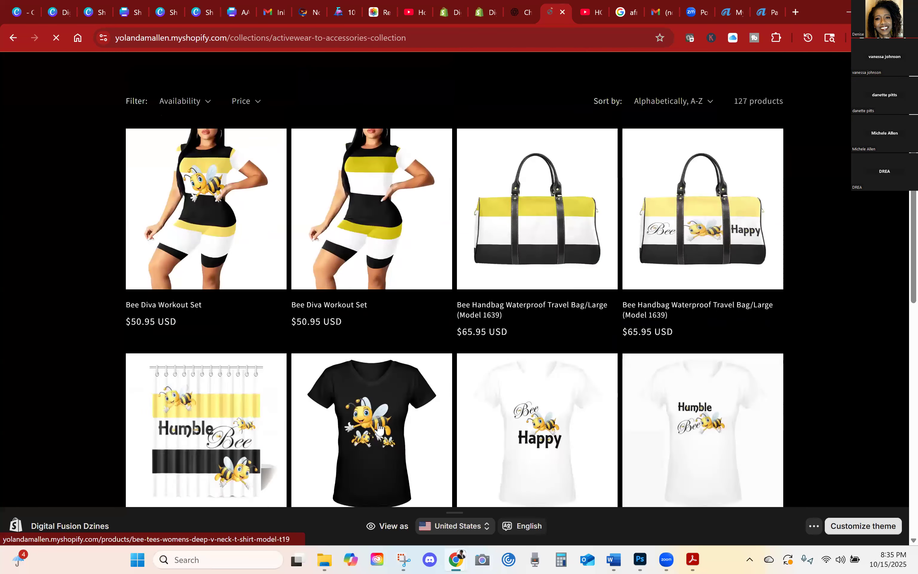
scroll(378, 427, "down", 3)
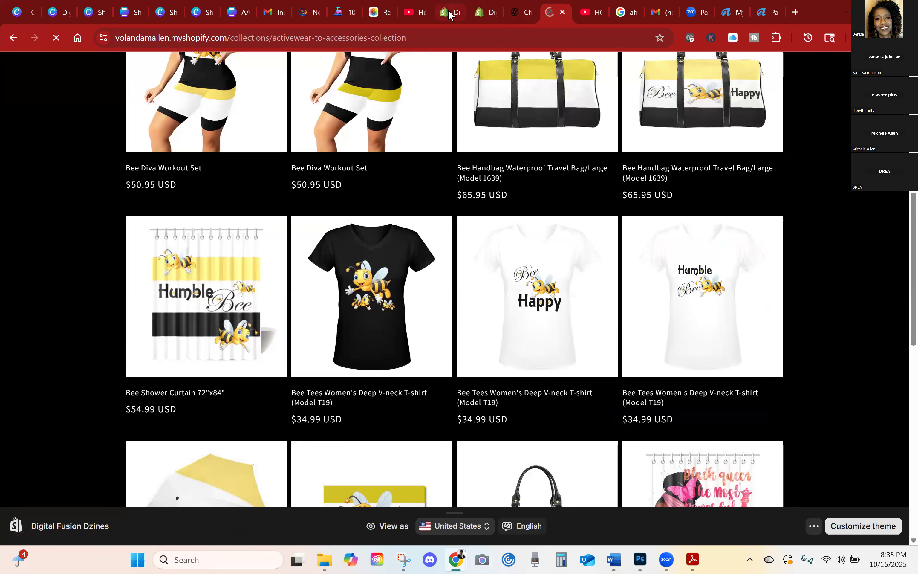
Set the price of the Team Tshirts product's size 1 variant to $34.99
left_click(454, 14)
left_click(412, 341)
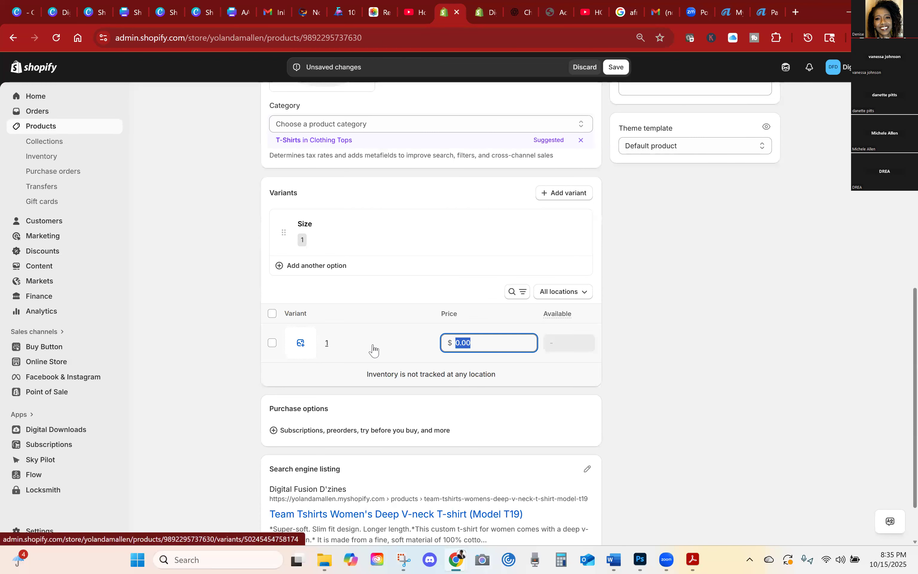
type("34.99")
left_click(579, 354)
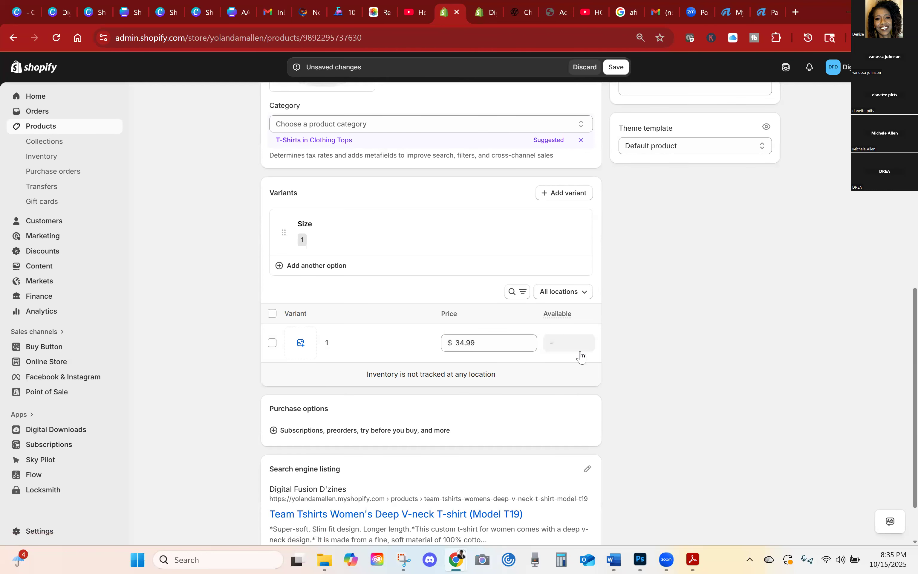
scroll(493, 368, "down", 2)
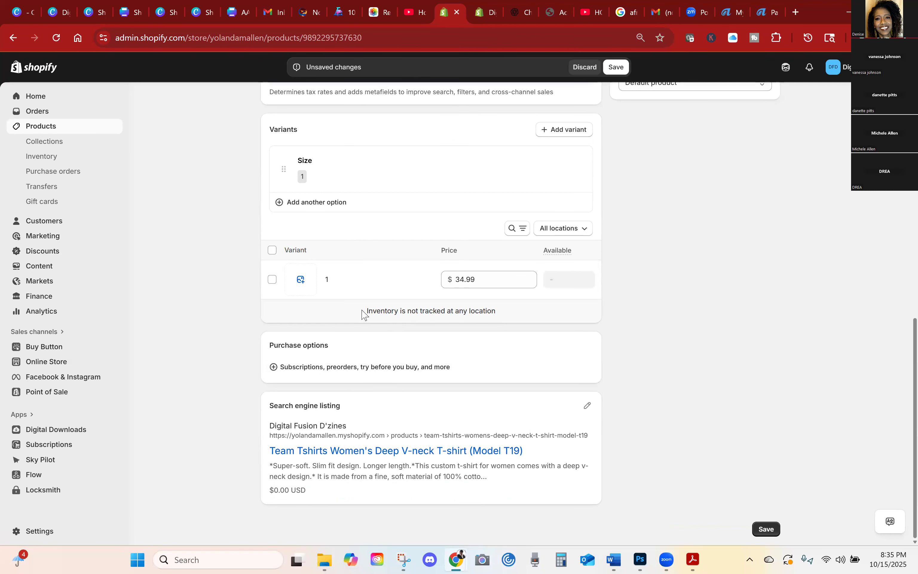
Add the apparel tag to the Team Tshirts product and check its vendor choice, leaving Artsadd selected
scroll(562, 314, "up", 6)
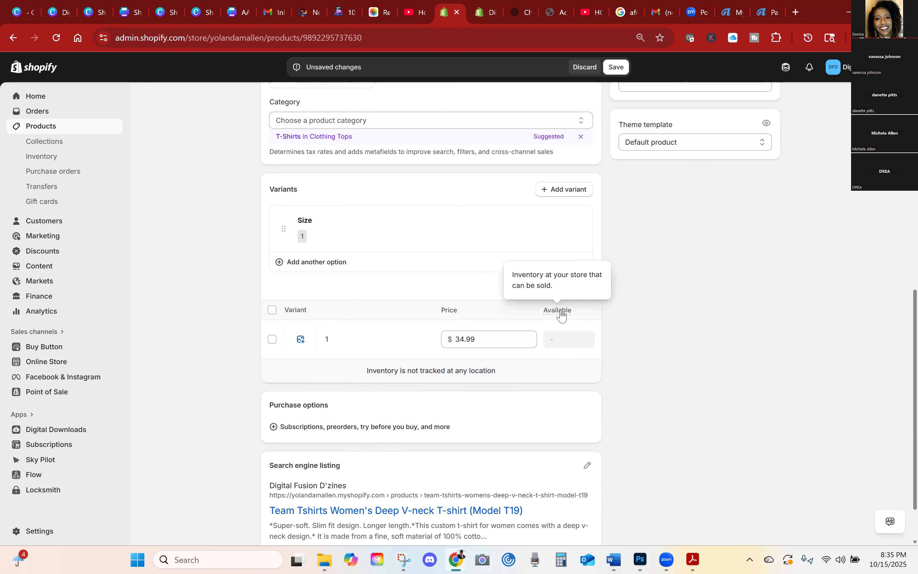
left_click(683, 266)
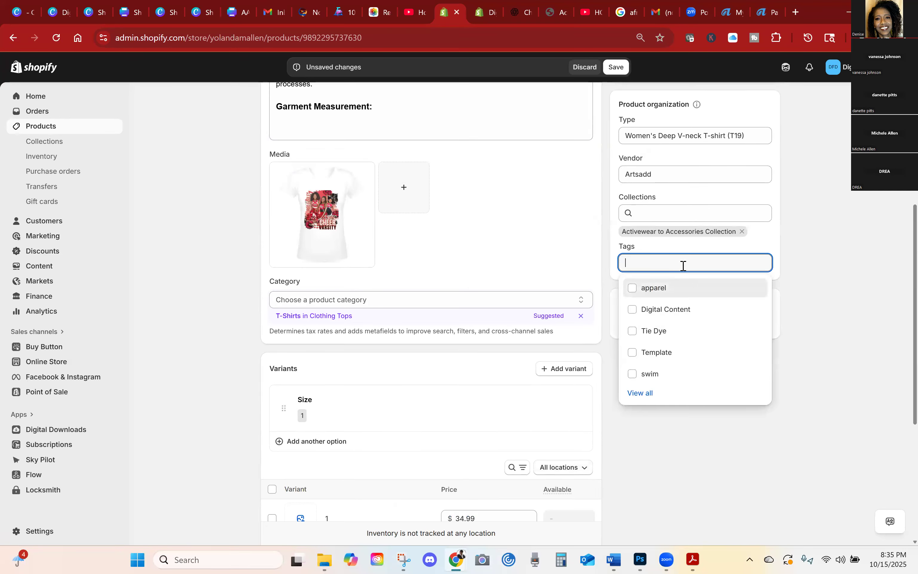
left_click(670, 288)
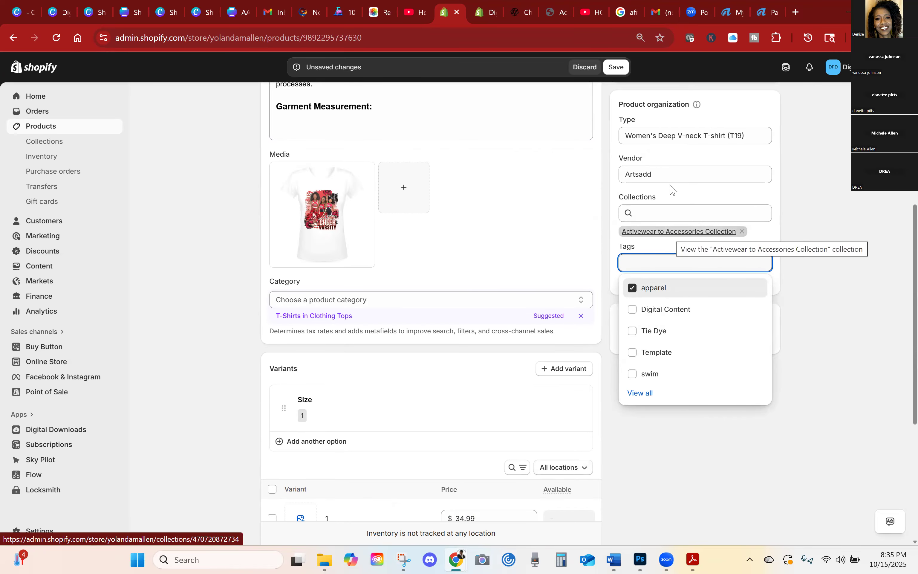
left_click(671, 175)
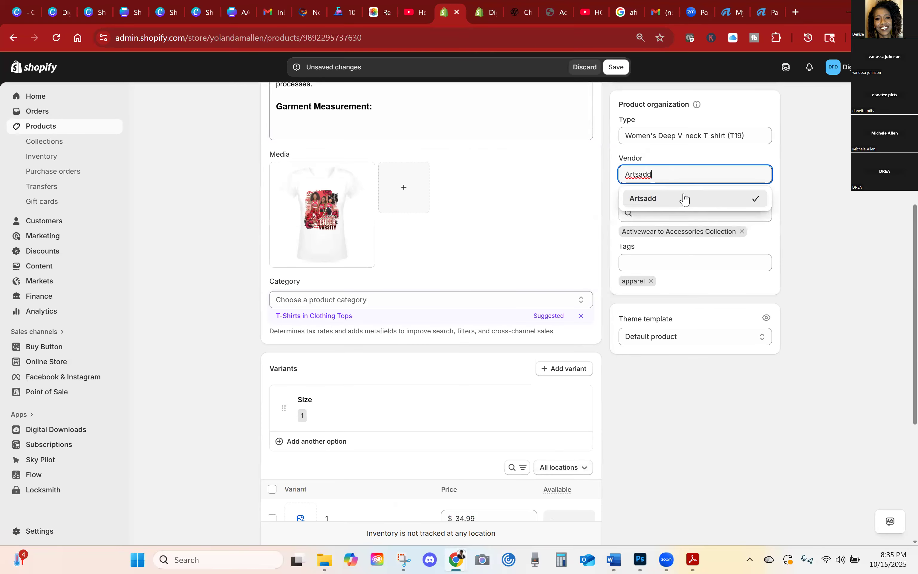
left_click(815, 192)
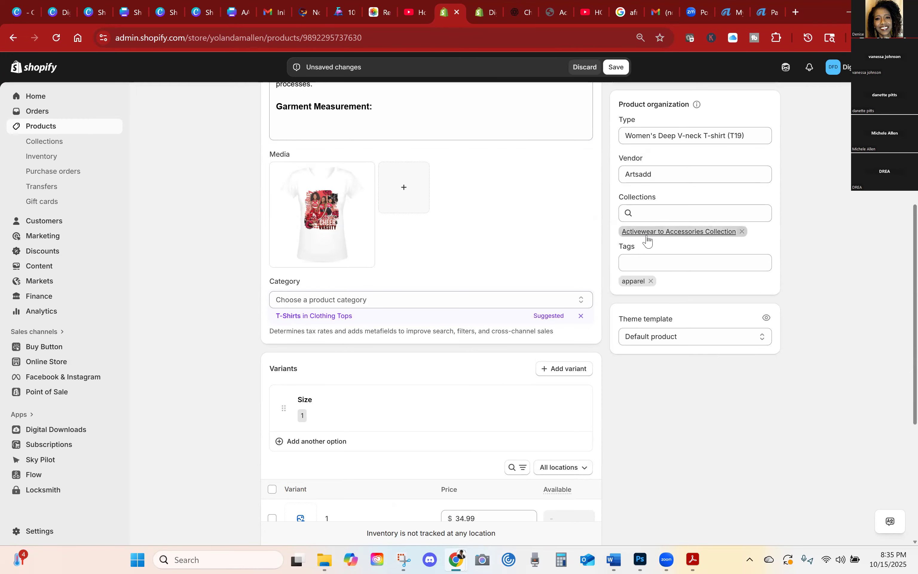
Set the Team Tshirts product's status to Active and save the product changes
scroll(683, 266, "down", 4)
scroll(777, 300, "up", 7)
scroll(807, 270, "up", 3)
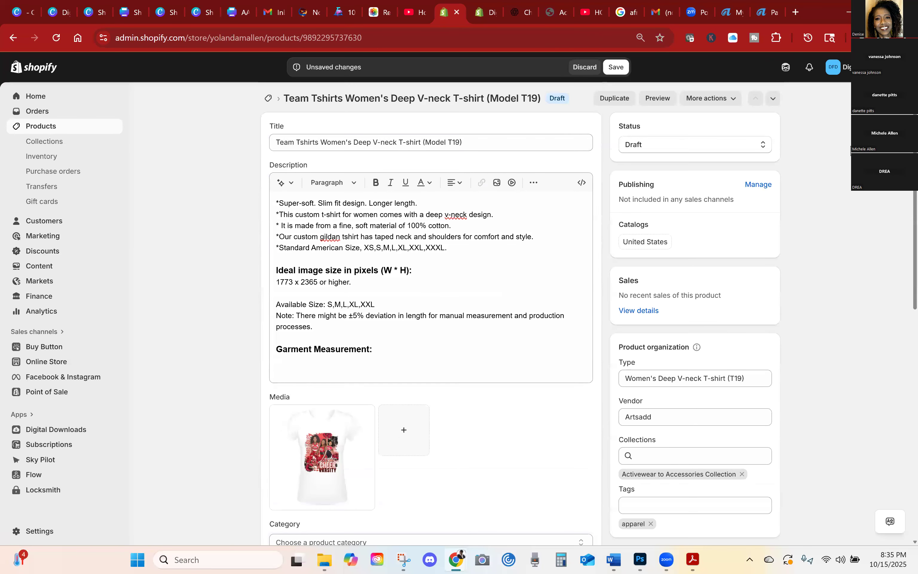
left_click(721, 151)
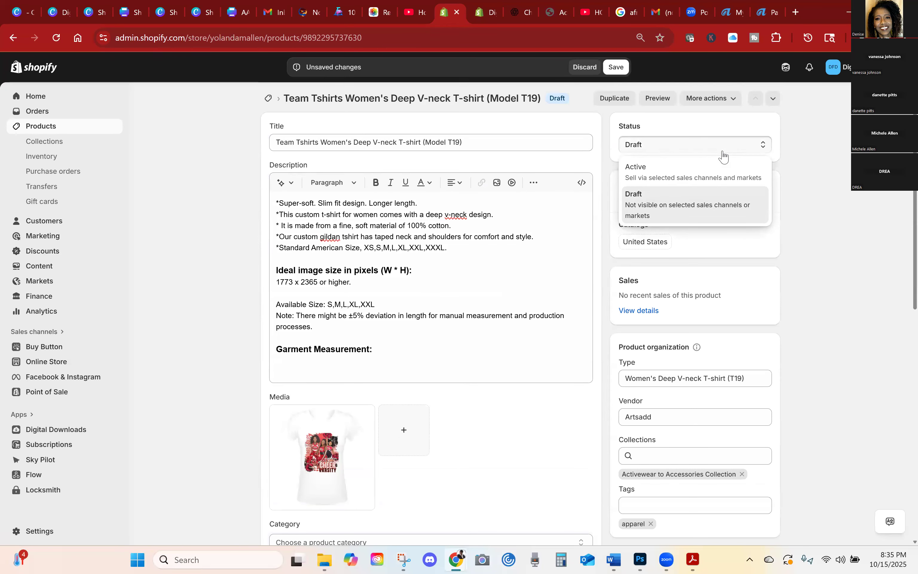
left_click(697, 175)
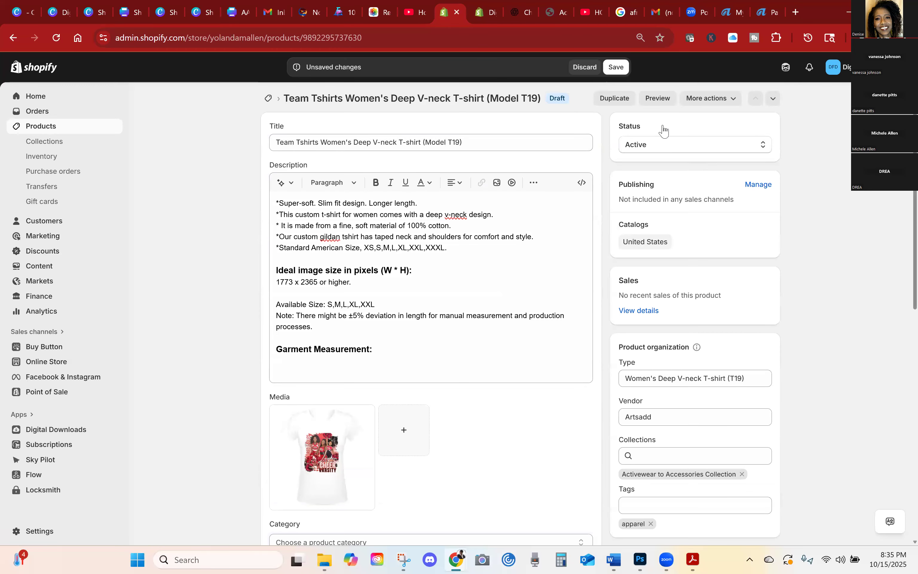
left_click(615, 68)
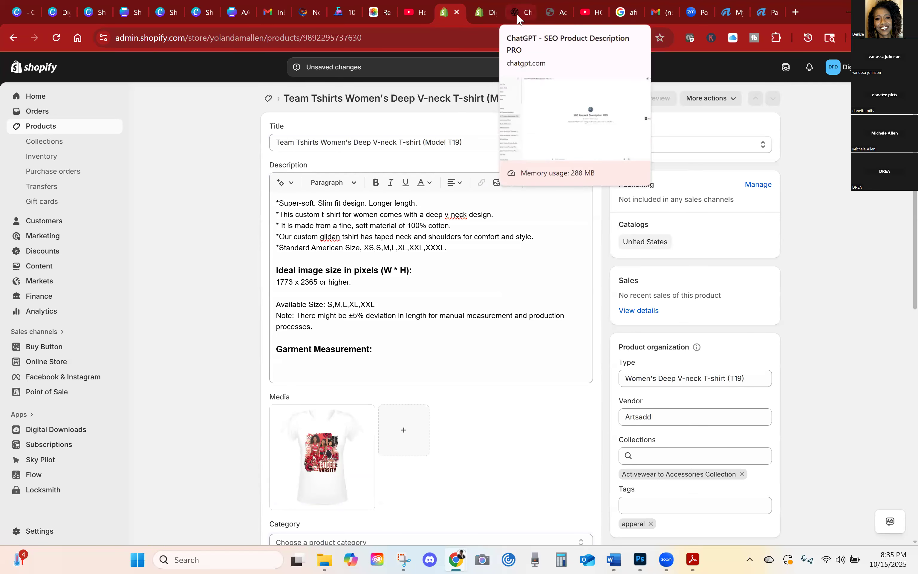
Check the storefront's full catalog and home page, and reopen the Activewear to Accessories Collection from the shop categories
left_click(556, 12)
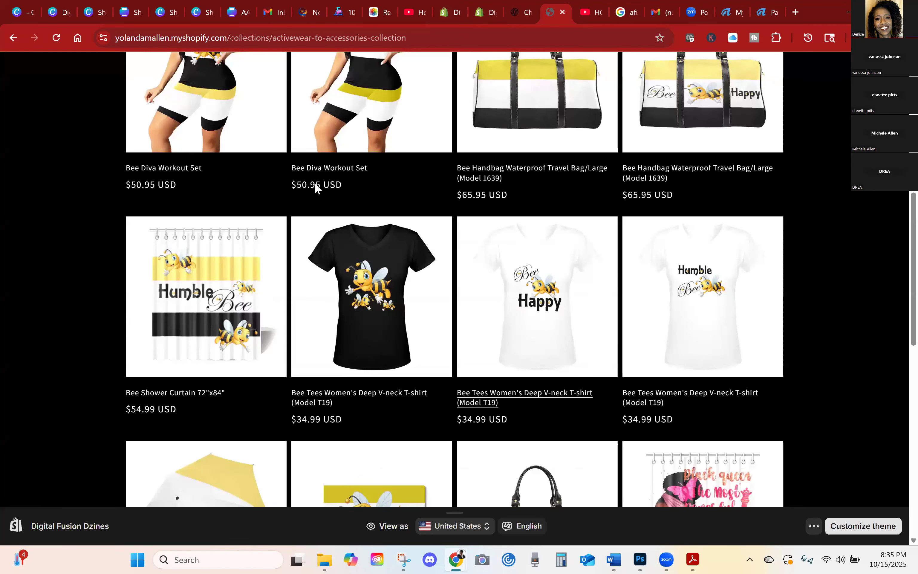
scroll(315, 182, "up", 5)
left_click(177, 66)
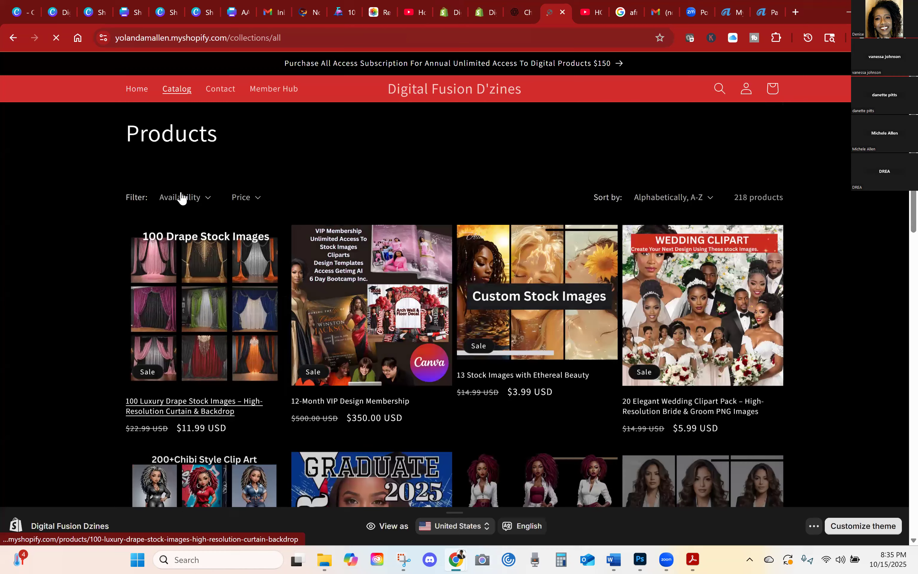
scroll(182, 196, "down", 5)
scroll(141, 70, "up", 4)
left_click(140, 68)
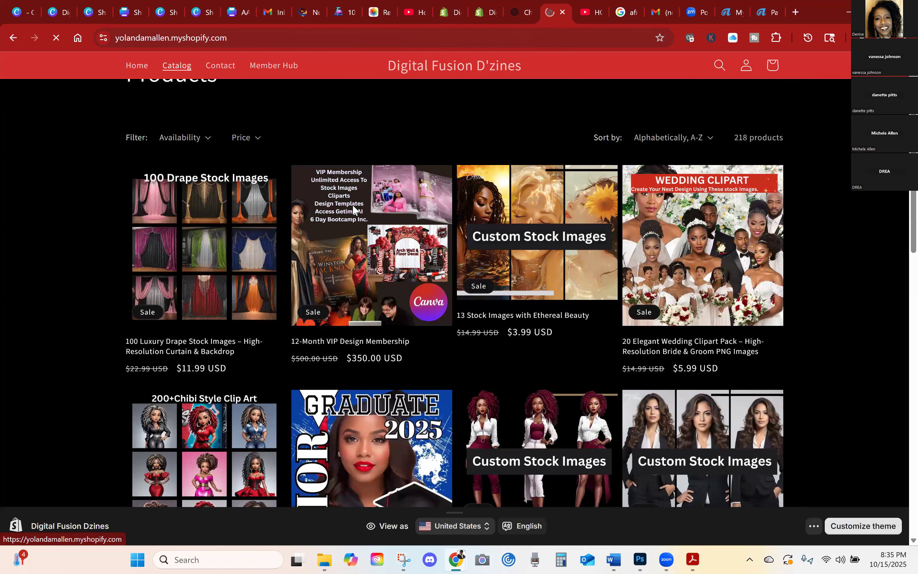
scroll(375, 381, "down", 10)
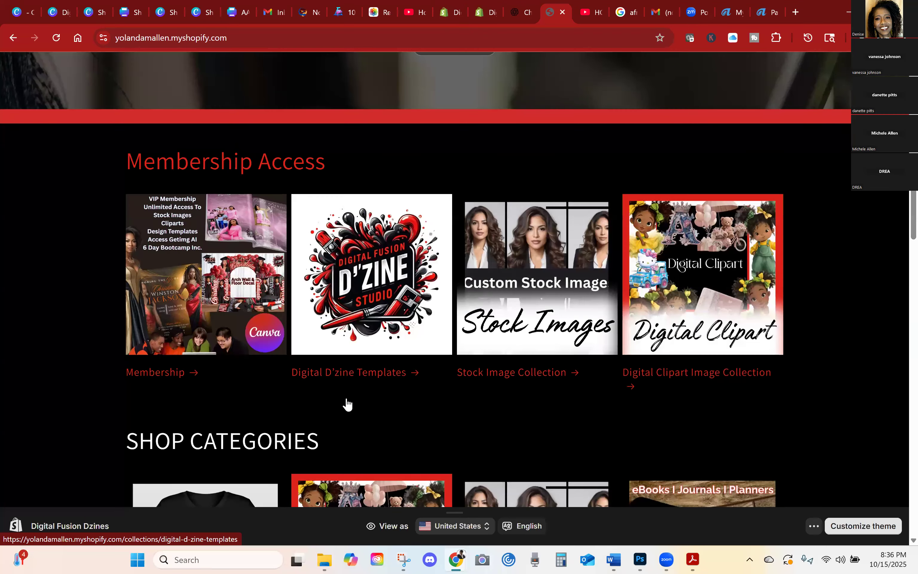
scroll(266, 417, "down", 3)
left_click(246, 426)
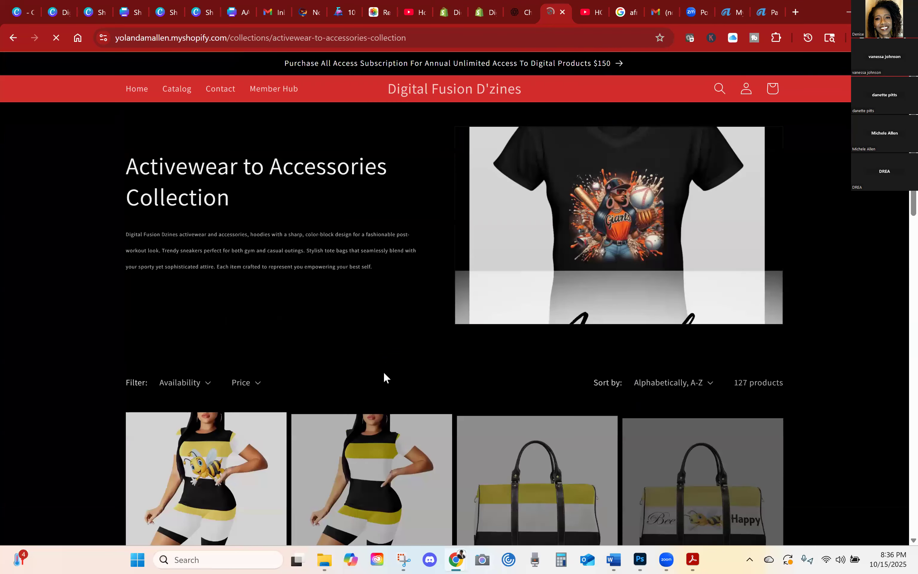
Look through pages 1, 8, and 7 of the Activewear to Accessories Collection for the Team Tshirts product
scroll(338, 352, "down", 5)
scroll(379, 333, "down", 5)
scroll(569, 266, "up", 8)
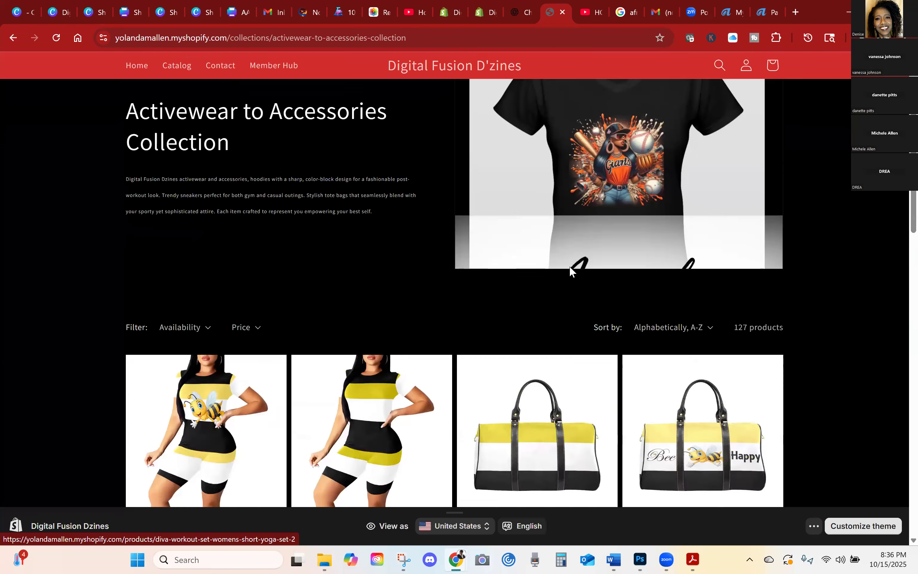
scroll(779, 409, "down", 10)
scroll(779, 410, "down", 12)
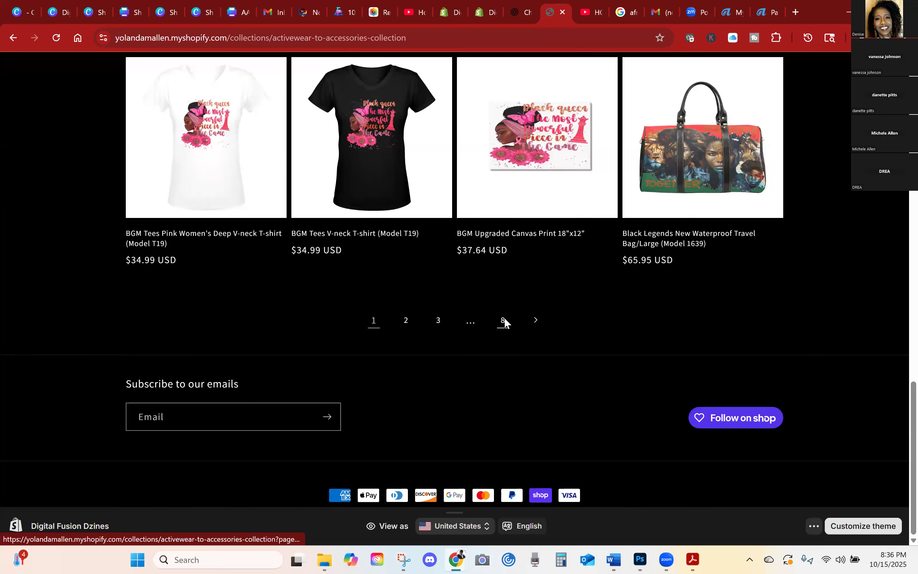
scroll(562, 364, "down", 6)
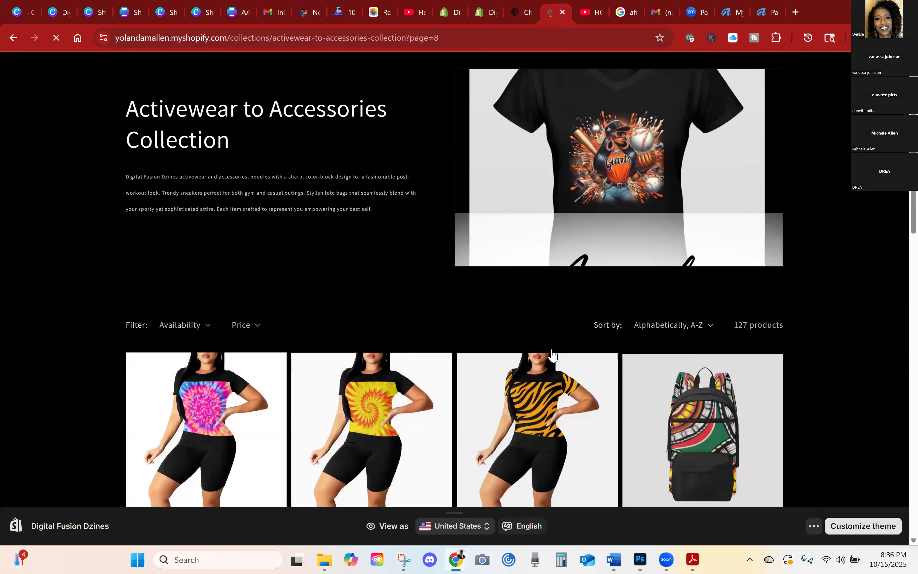
scroll(564, 370, "down", 12)
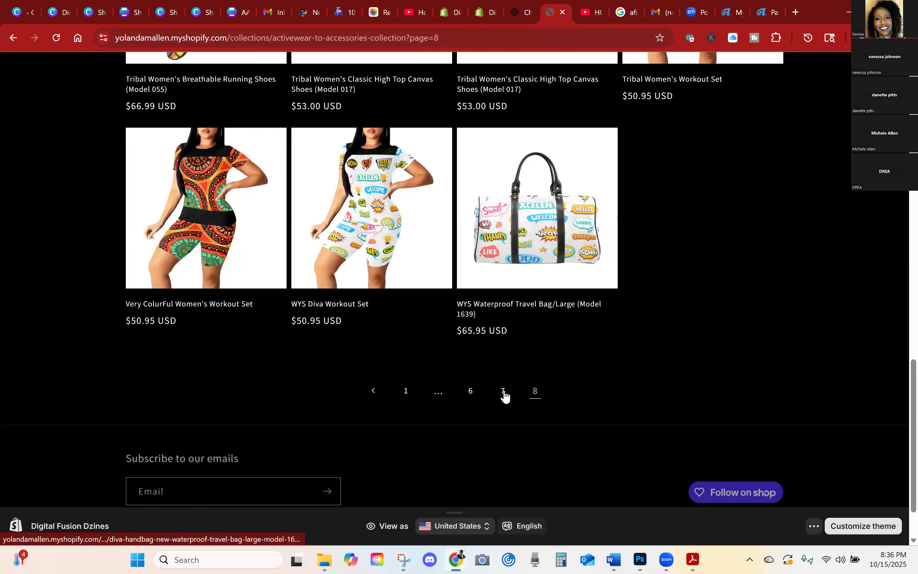
left_click(504, 393)
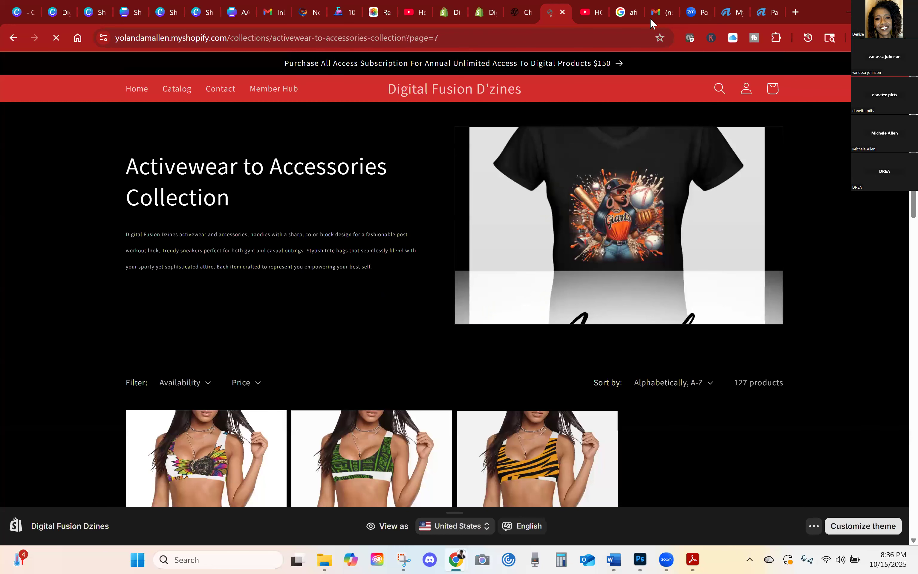
scroll(482, 396, "down", 6)
Switch to Artsadd's My Designs and open the Jo's Creations V-neck T-shirt in the design editor
left_click(724, 16)
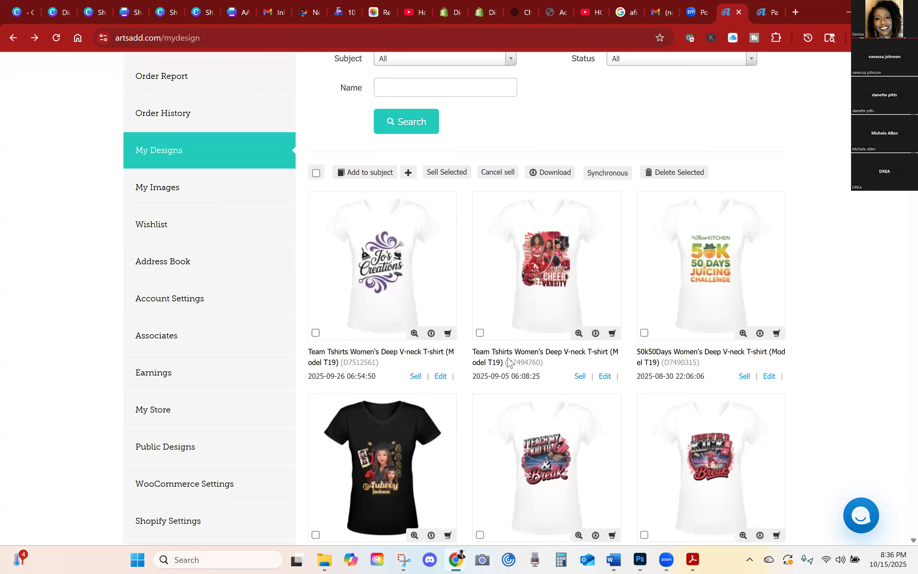
double_click(540, 364)
key("ctrl+c")
scroll(428, 400, "up", 5)
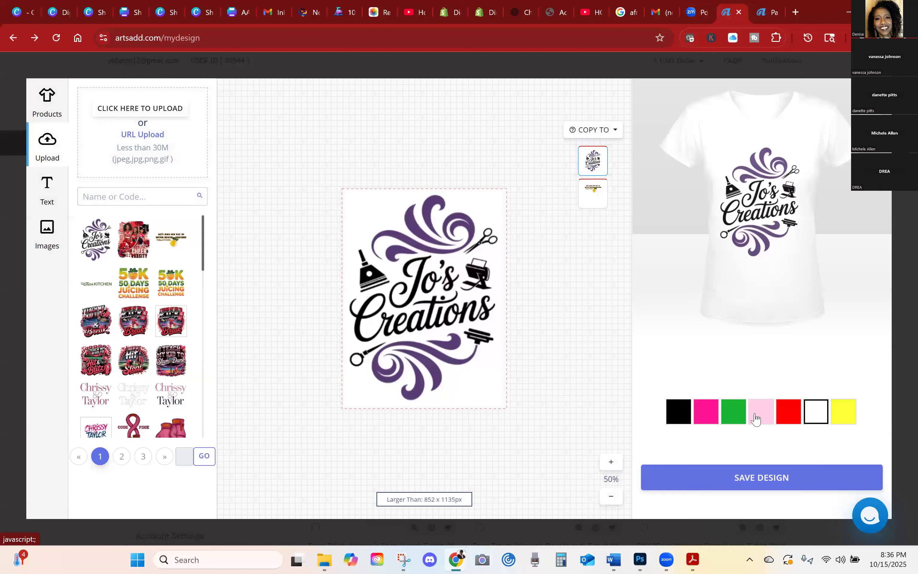
Preview the Jo's Creations T-shirt in alternative colors, including black, yellow, and light pink, and return it to white
left_click(722, 423)
left_click(680, 413)
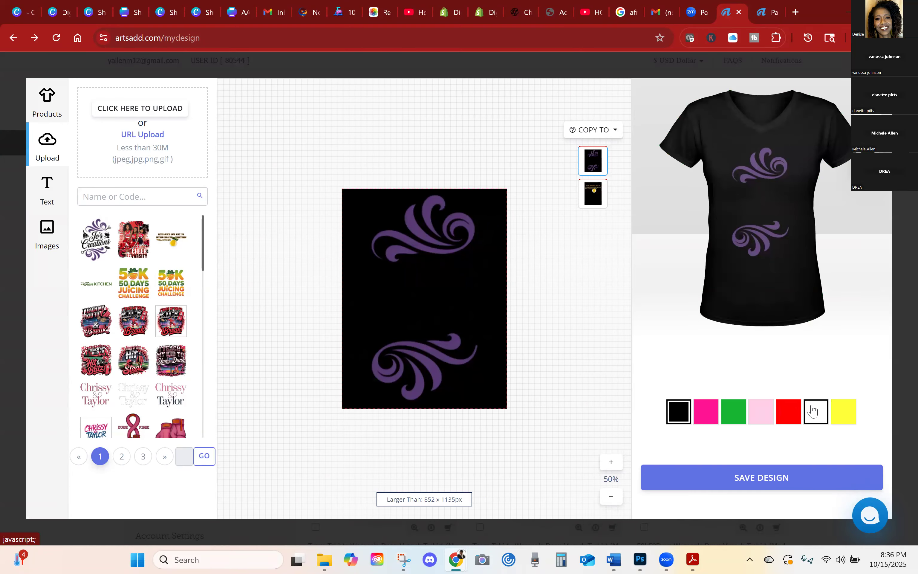
left_click(812, 410)
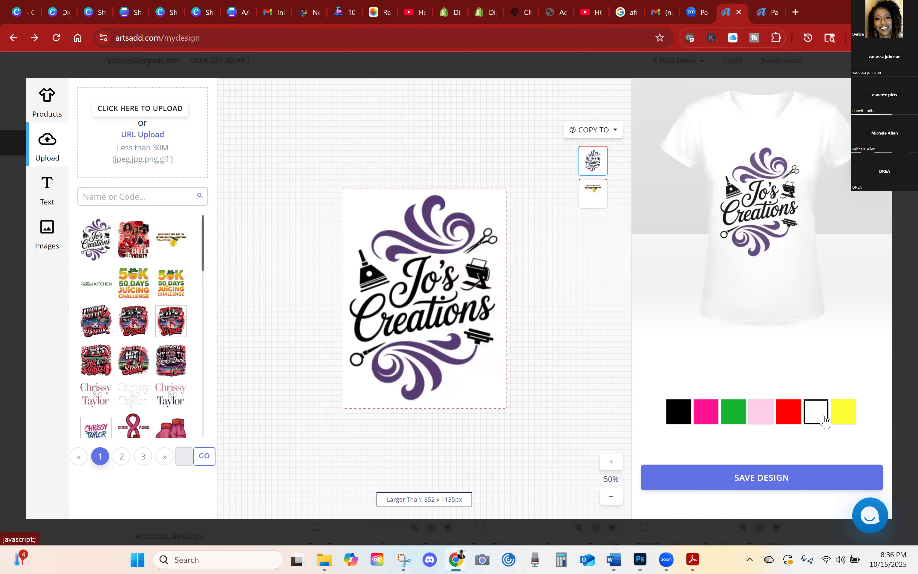
left_click(839, 416)
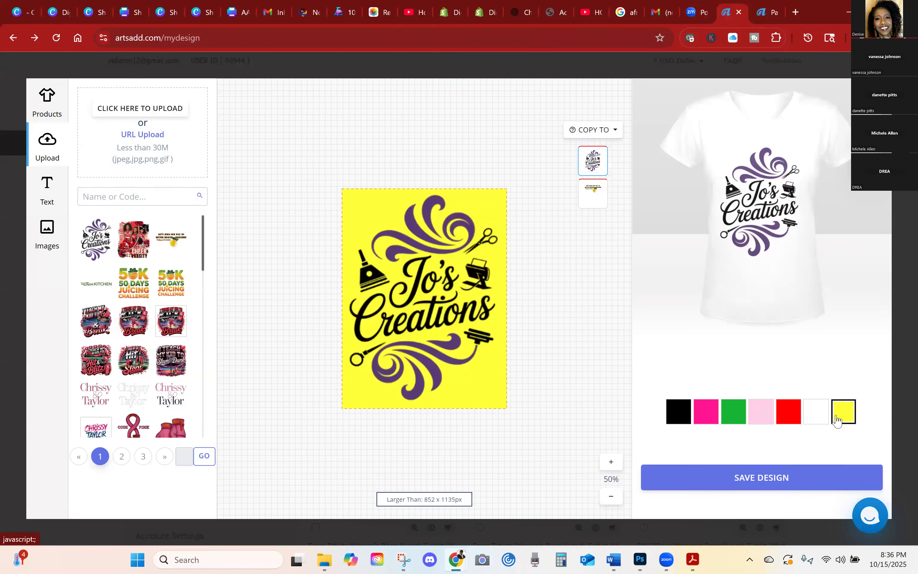
left_click(760, 422)
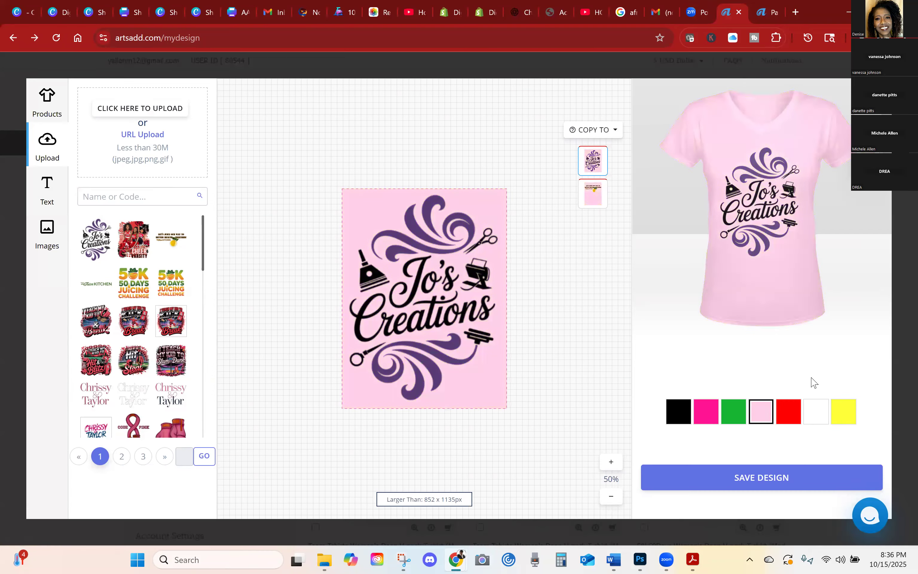
left_click(818, 417)
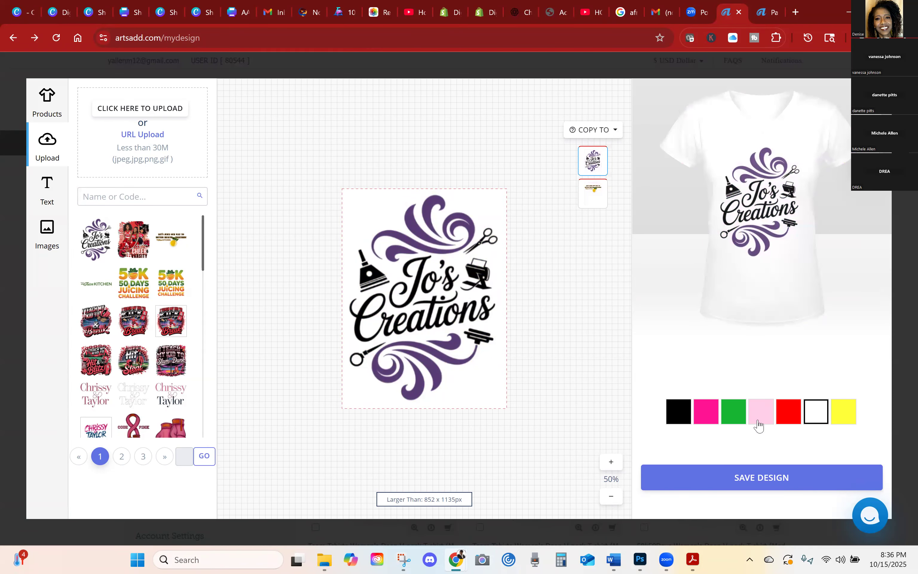
Preview the Jo's Creations V-neck T-shirt in hot pink
left_click(706, 413)
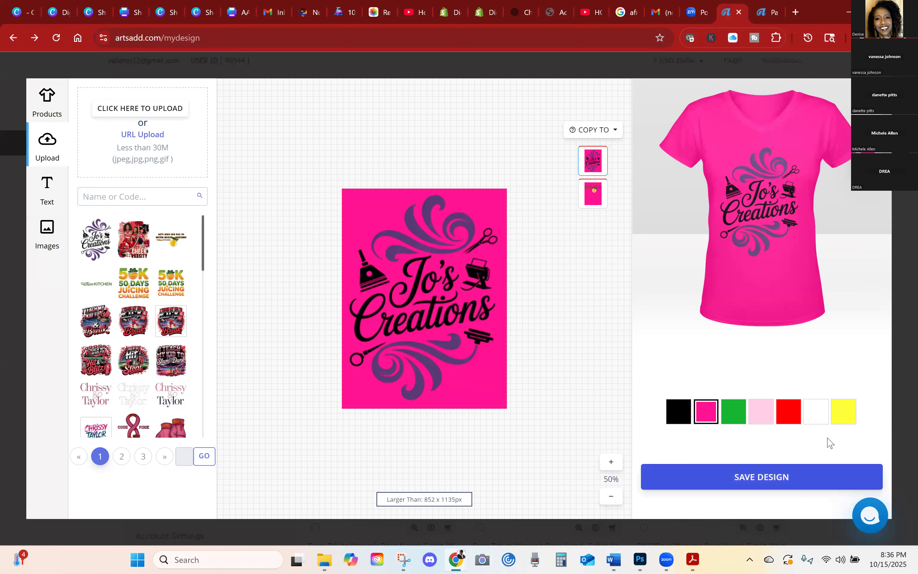
left_click(760, 13)
left_click(731, 9)
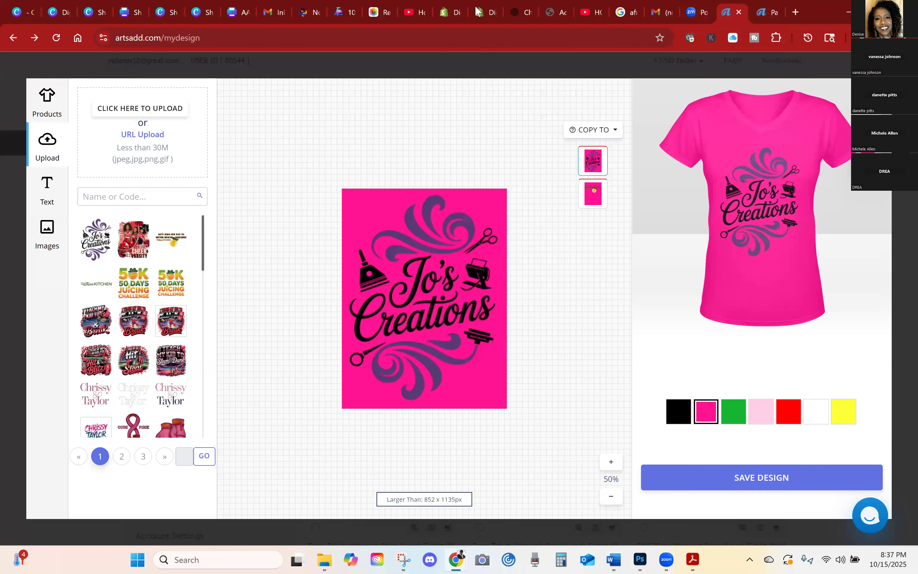
Switch to the Shopify storefront and search it for the design code D7494760
left_click(556, 13)
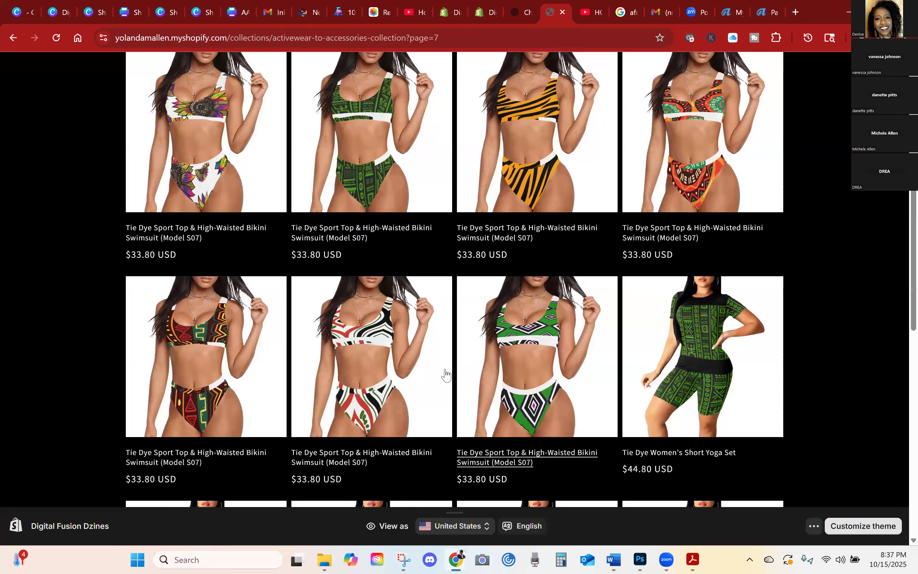
scroll(446, 374, "down", 10)
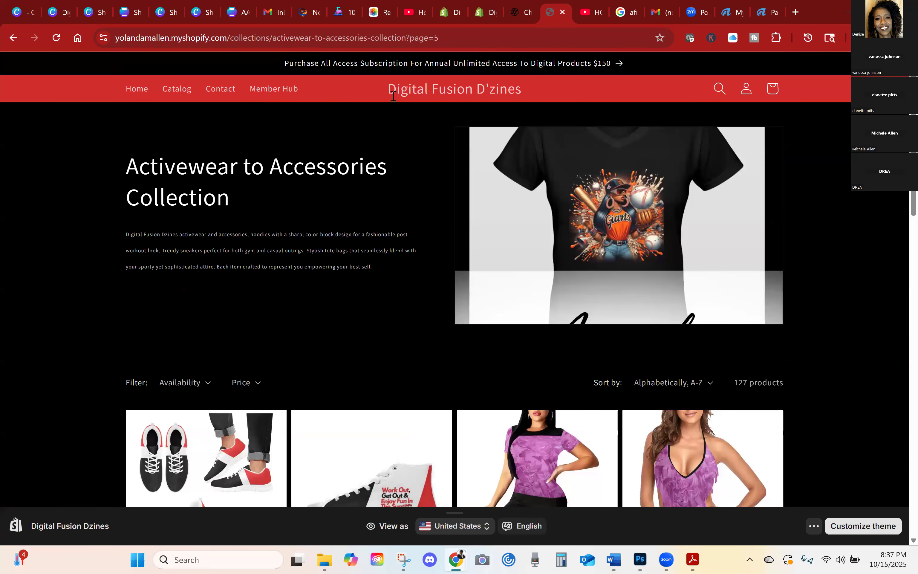
key("ctrl+v")
left_click(298, 116)
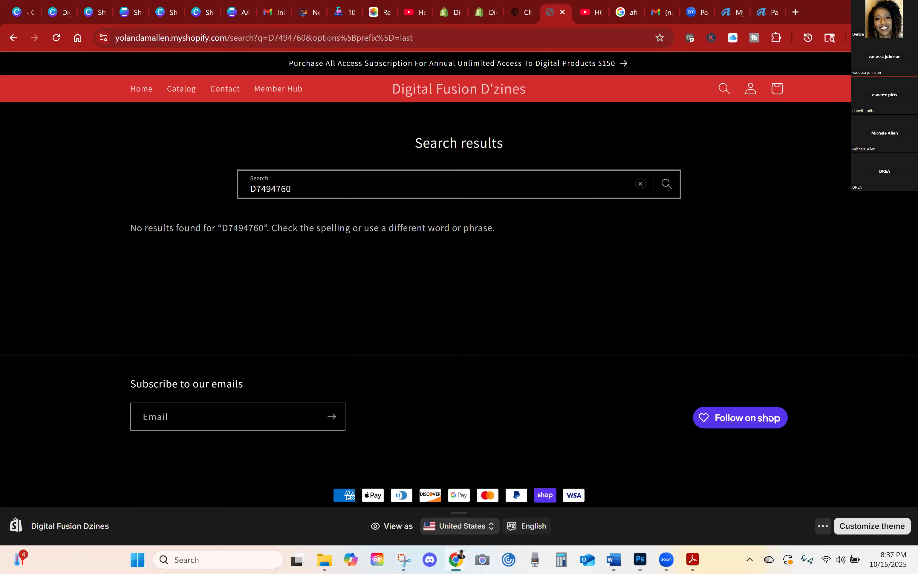
left_click_drag(341, 188, 202, 187)
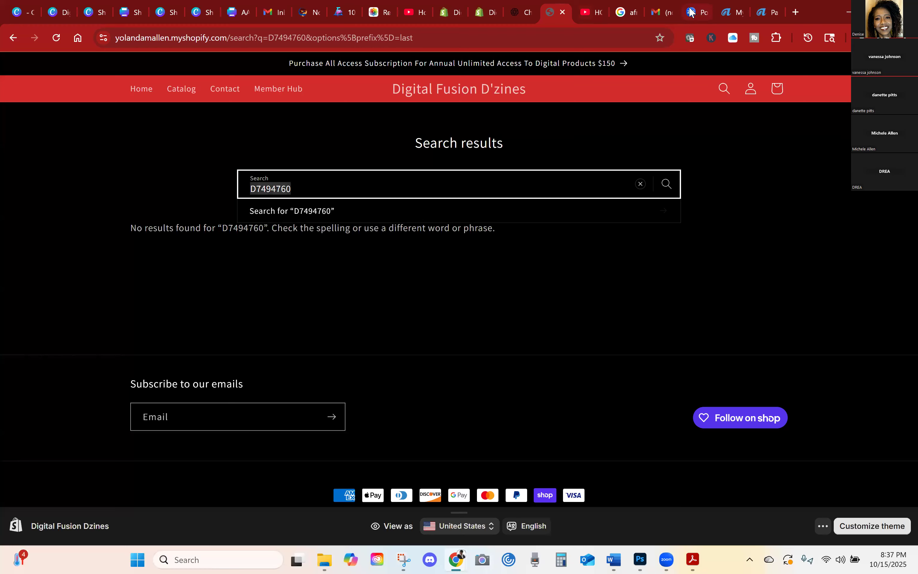
Switch to the Artsadd Digital Fusion Dzines store and look through its product listings for the Team Tshirts item
left_click(768, 12)
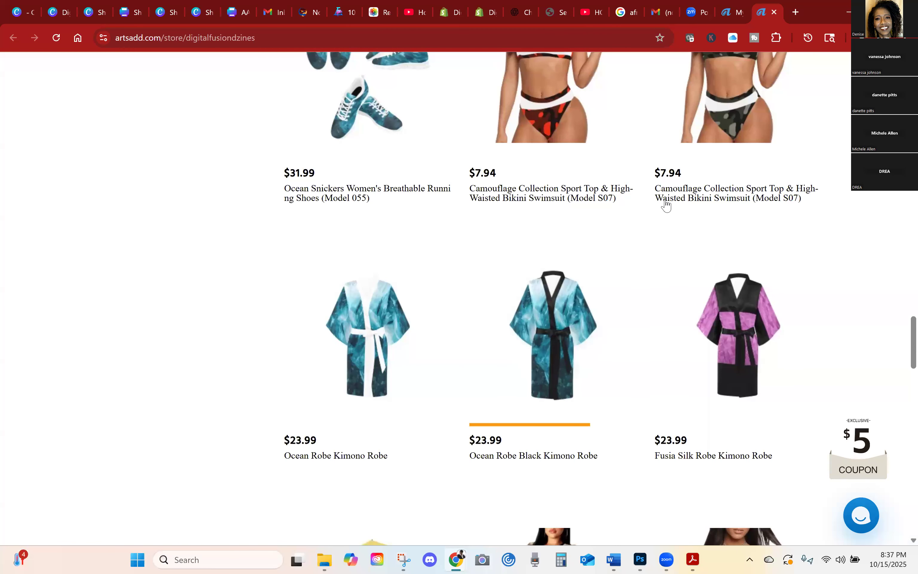
scroll(702, 341, "down", 15)
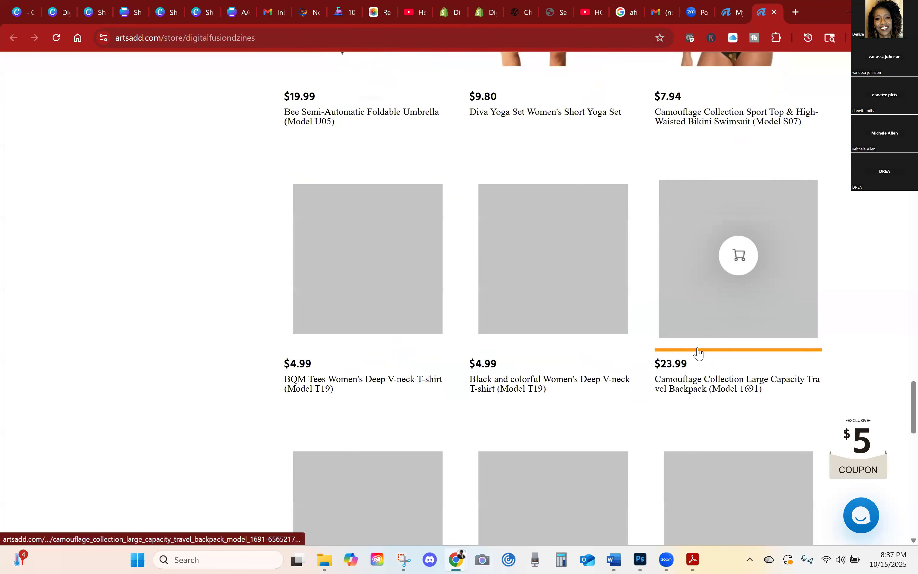
scroll(698, 353, "down", 4)
scroll(672, 291, "up", 20)
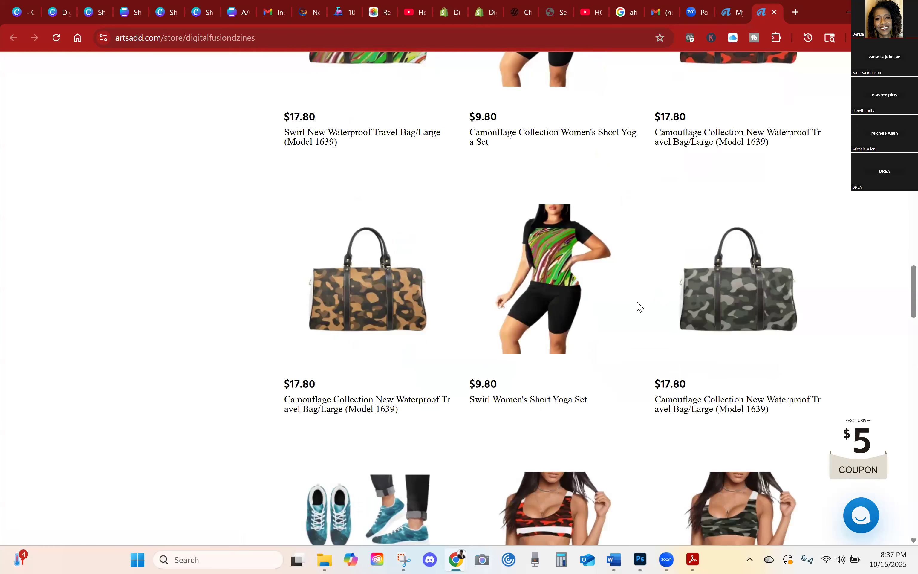
scroll(652, 319, "up", 14)
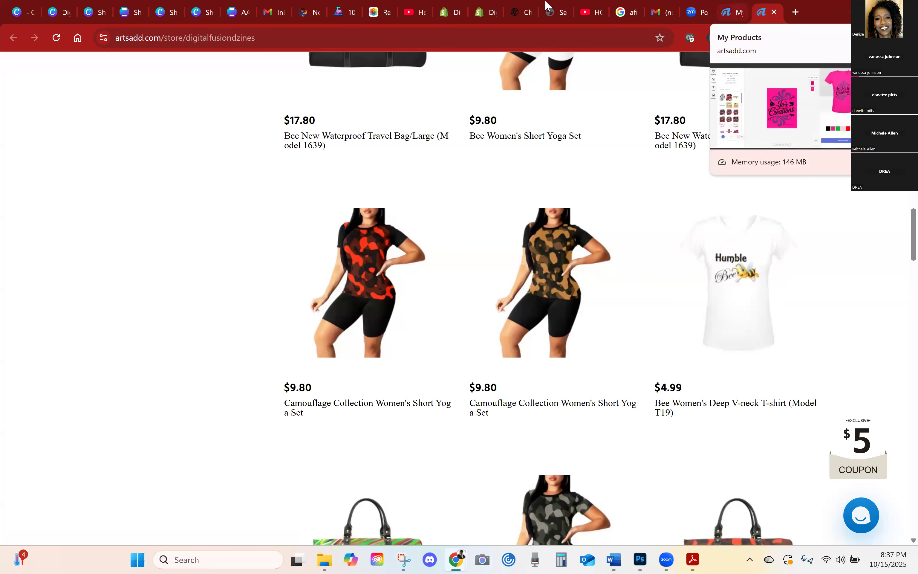
Check the Team Tshirts model in the Shopify admin, search the storefront for "t19", and look through the matching T-shirts
left_click(450, 12)
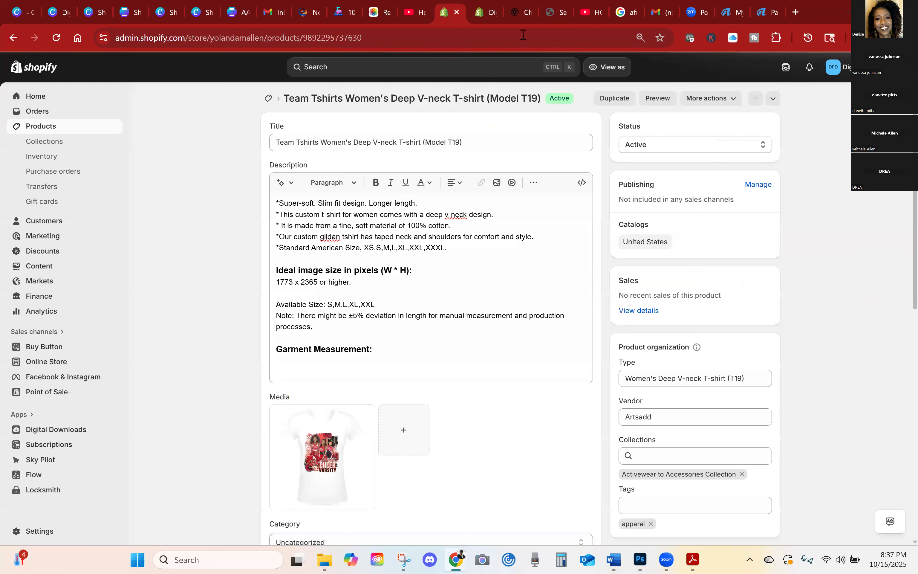
left_click(483, 10)
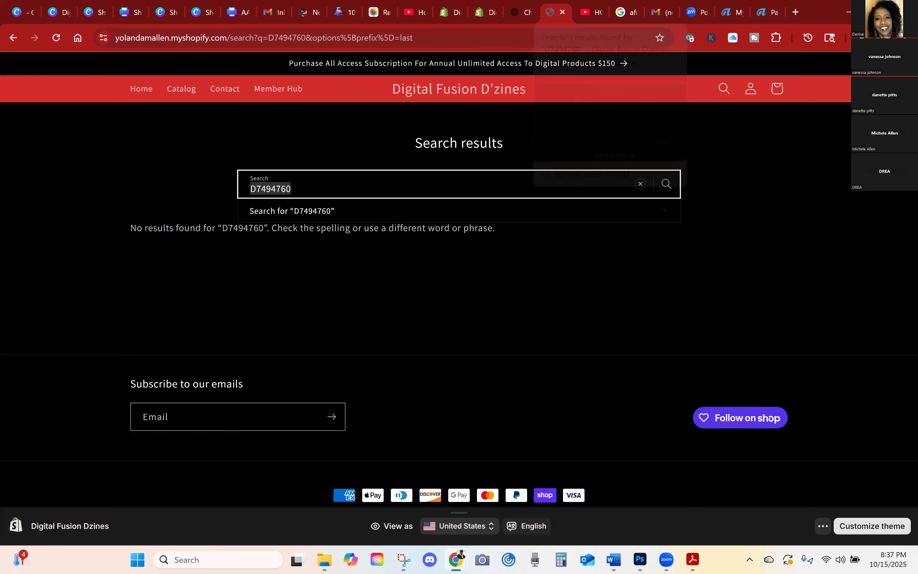
left_click(552, 11)
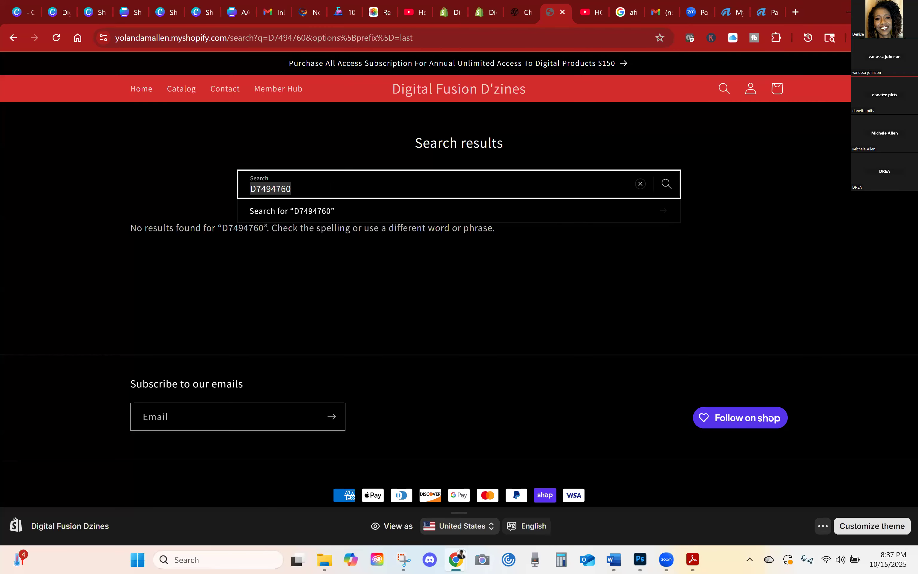
type("t19")
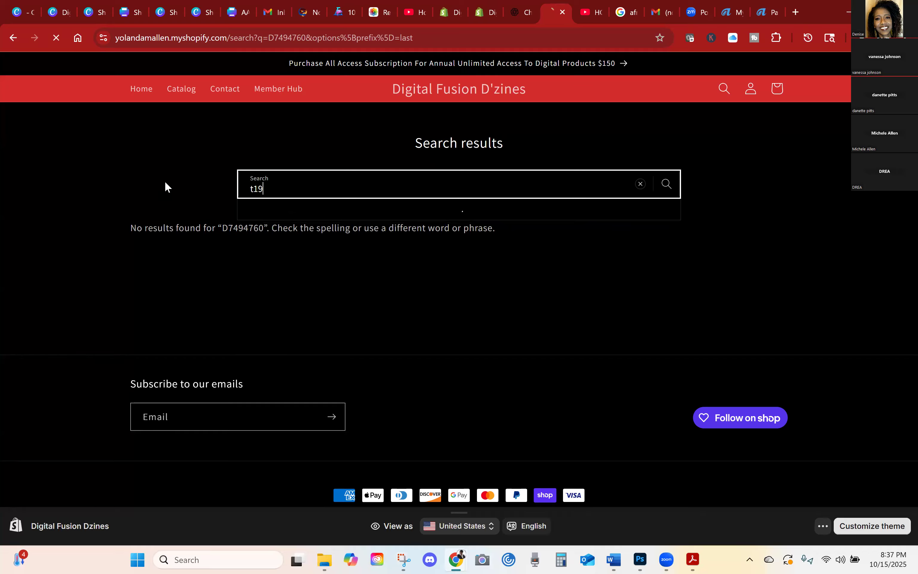
key("Return")
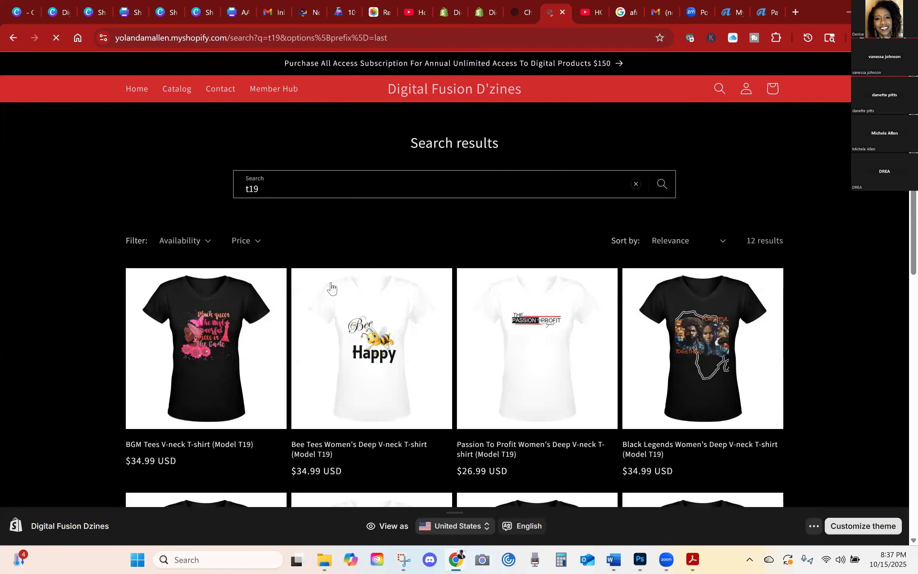
scroll(618, 376, "down", 10)
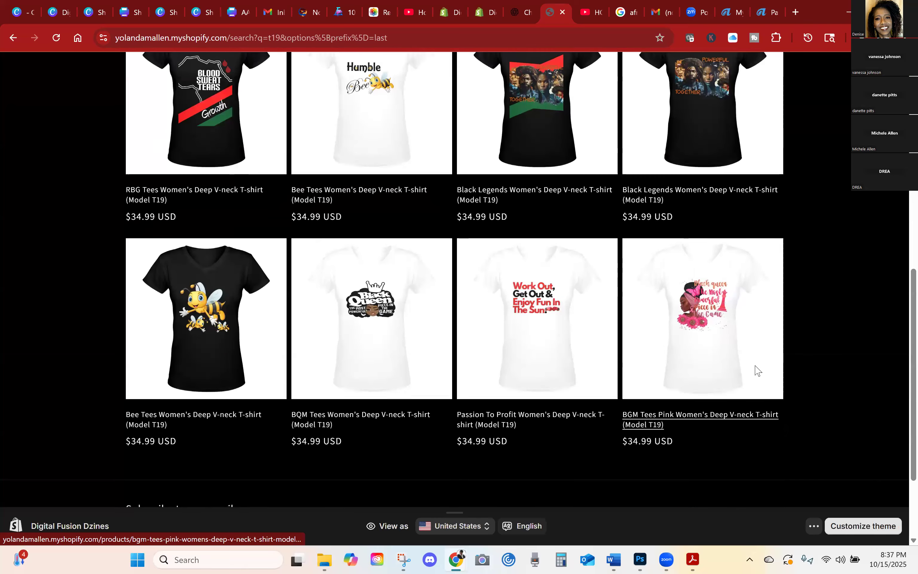
scroll(756, 370, "down", 3)
scroll(667, 404, "up", 7)
Try to publish the Team Tshirts product to Online Store, Buy Button, Facebook & Instagram, Point of Sale, TikTok, and Shop
left_click(450, 12)
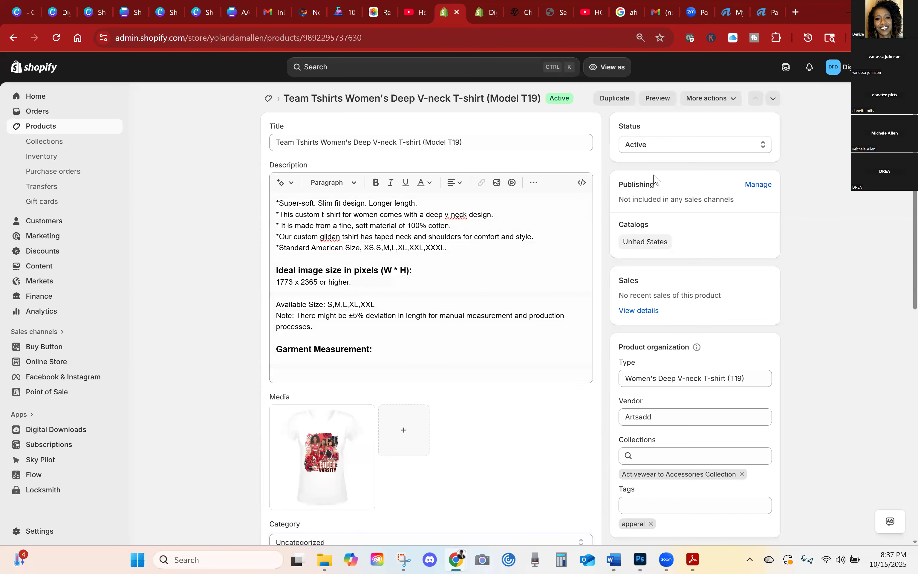
left_click(694, 148)
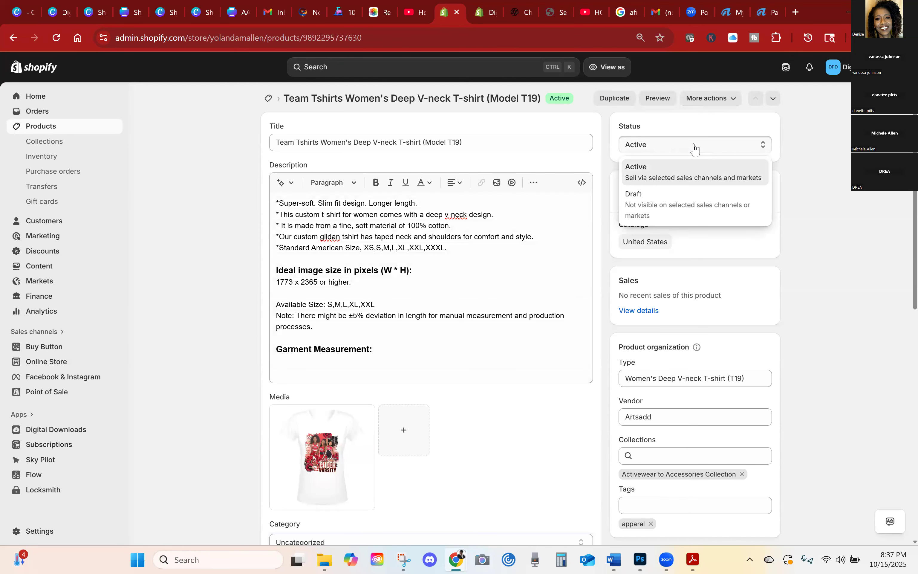
left_click(694, 146)
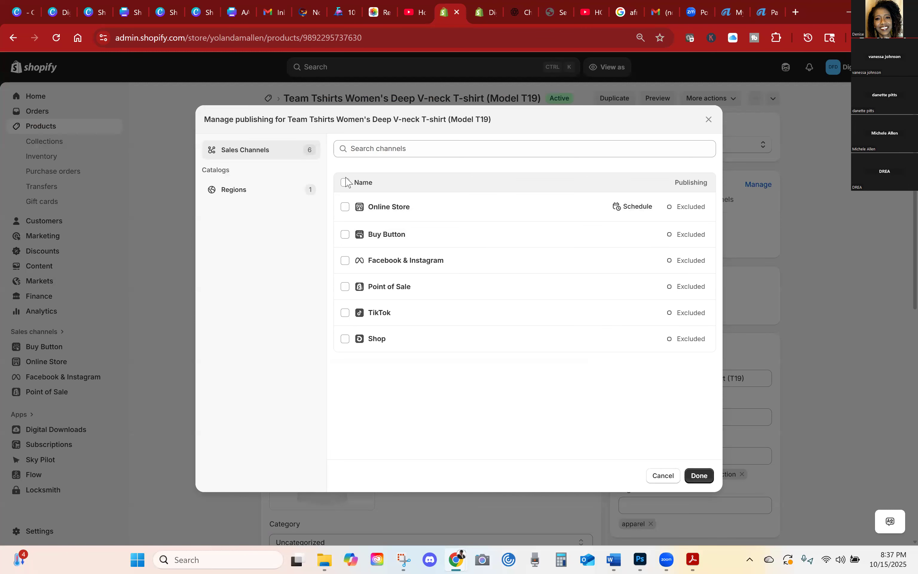
left_click(345, 206)
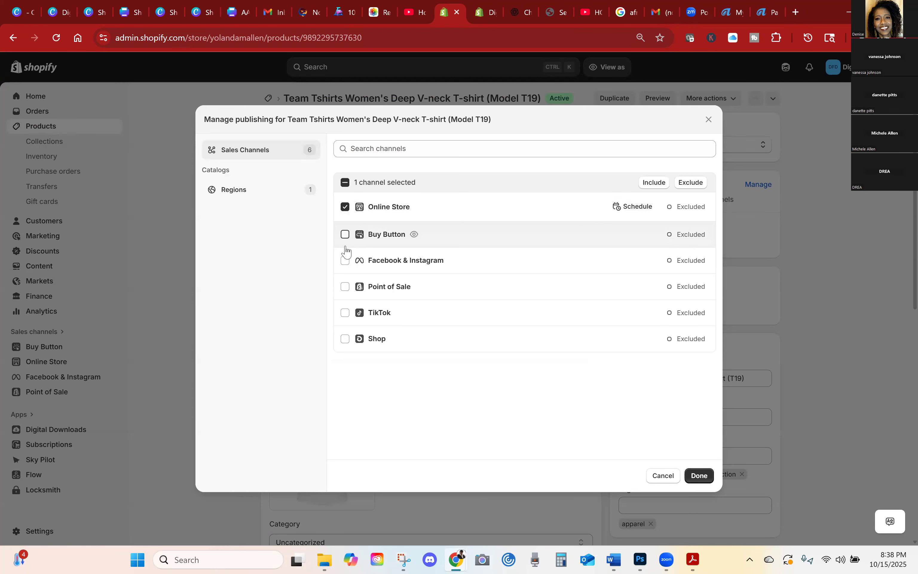
left_click(345, 235)
left_click(345, 260)
left_click(345, 286)
left_click(345, 313)
left_click(345, 339)
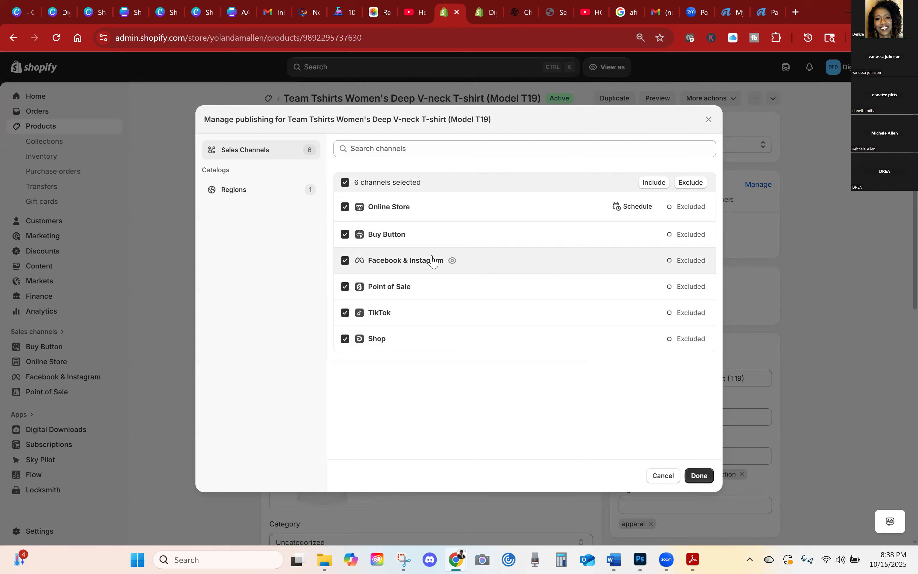
left_click(732, 495)
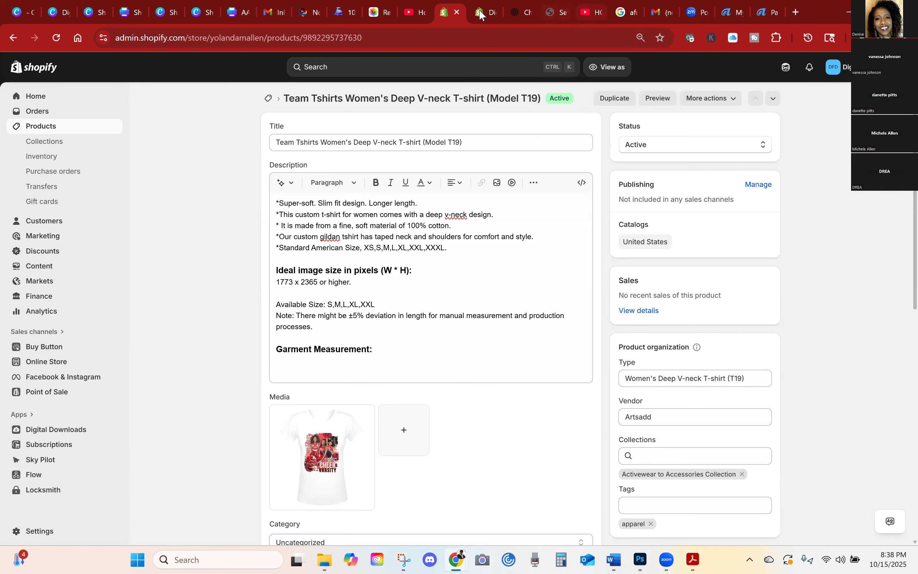
Reopen the Team Tshirts V-neck product from the product list and review its variants, price, media, and collections
left_click(55, 129)
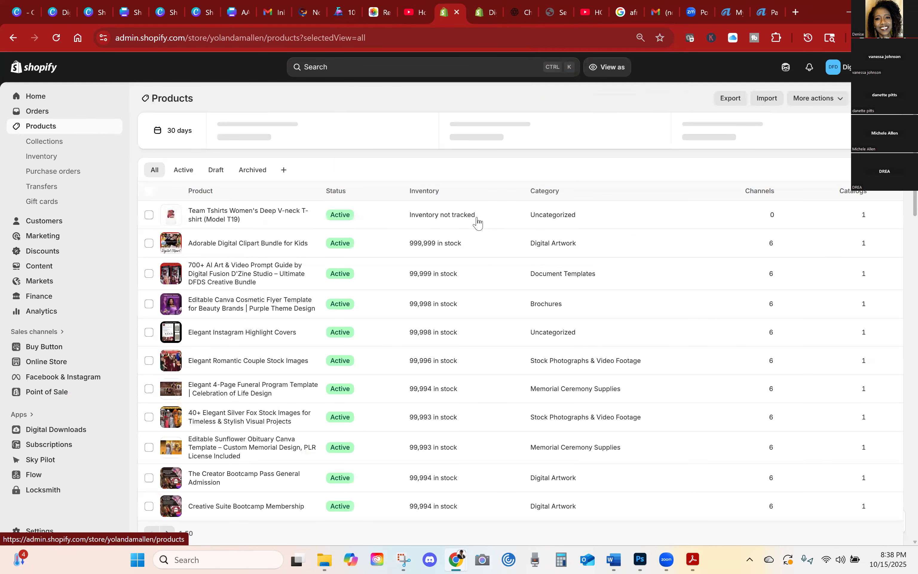
left_click(208, 215)
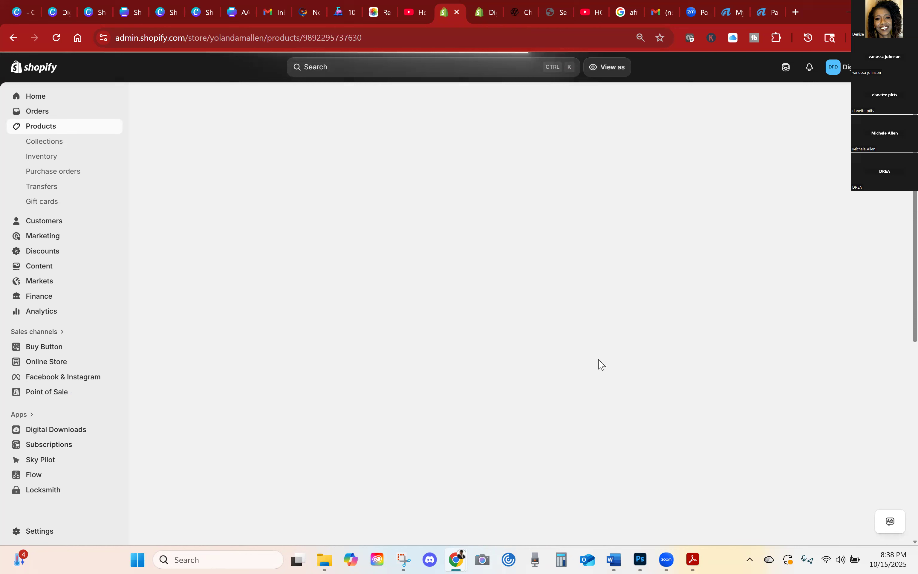
scroll(561, 402, "down", 5)
scroll(572, 412, "down", 2)
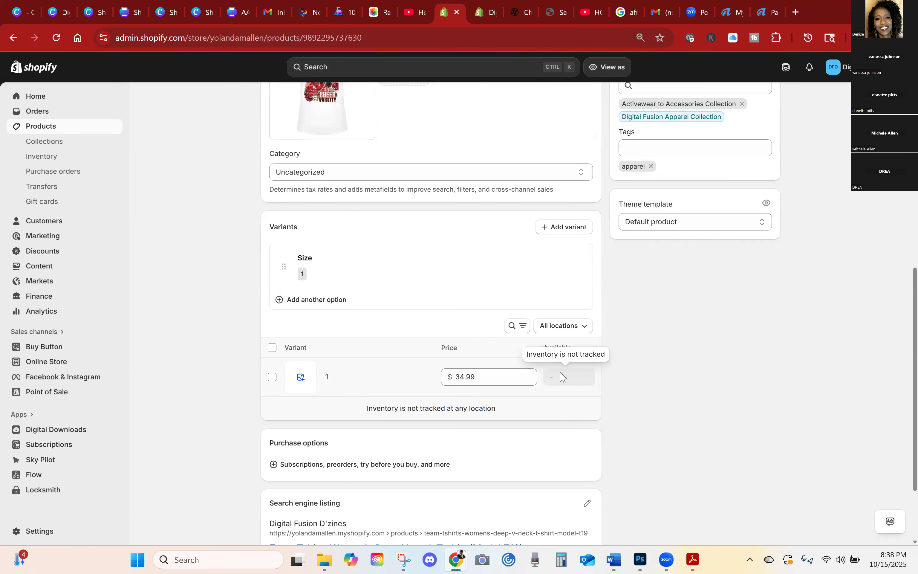
scroll(553, 397, "down", 3)
scroll(582, 350, "up", 2)
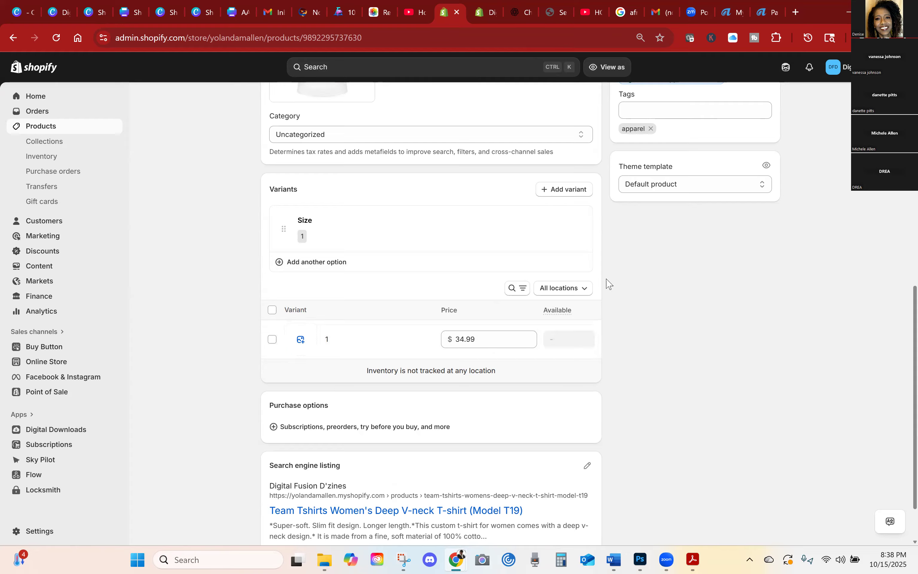
scroll(654, 278, "up", 3)
scroll(527, 84, "up", 5)
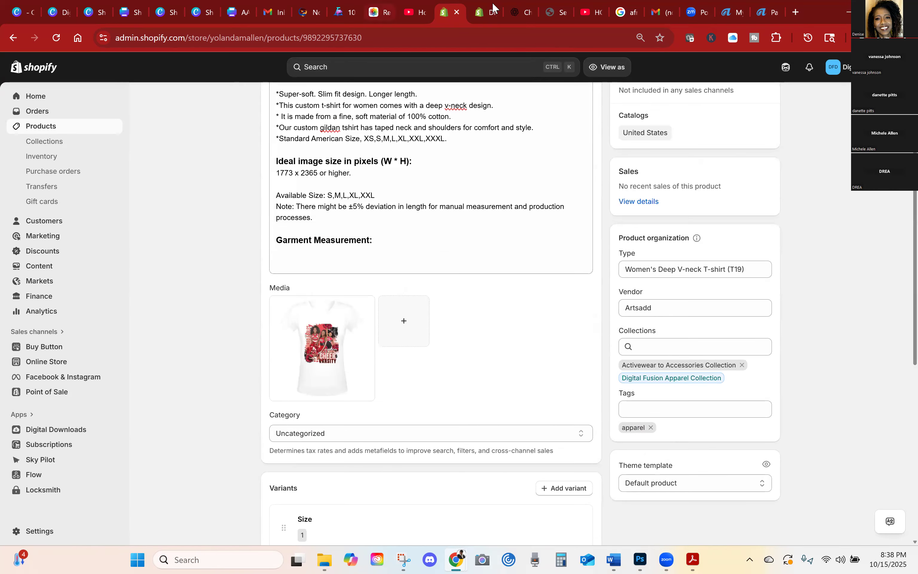
Reload the storefront's t19 search results, check the price filter, and filter by In stock availability
left_click(552, 12)
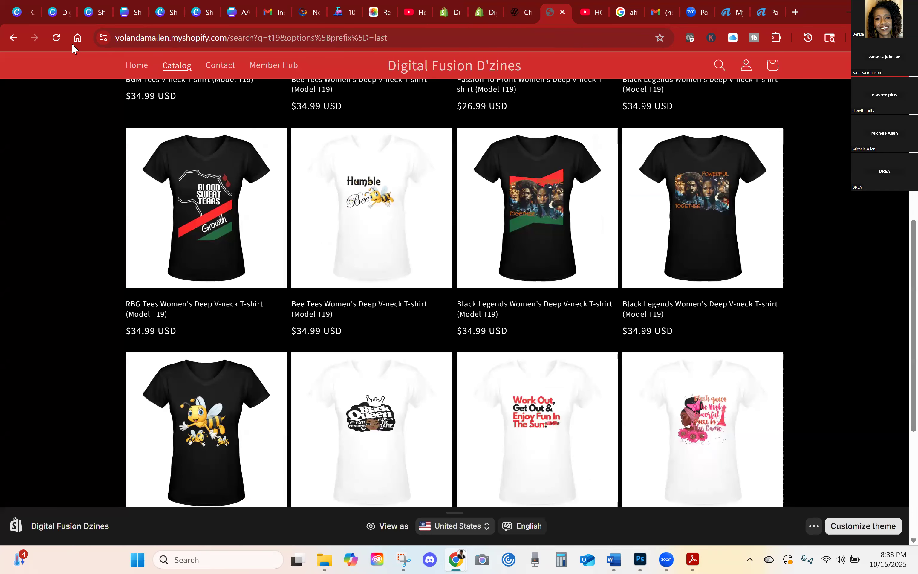
left_click(60, 36)
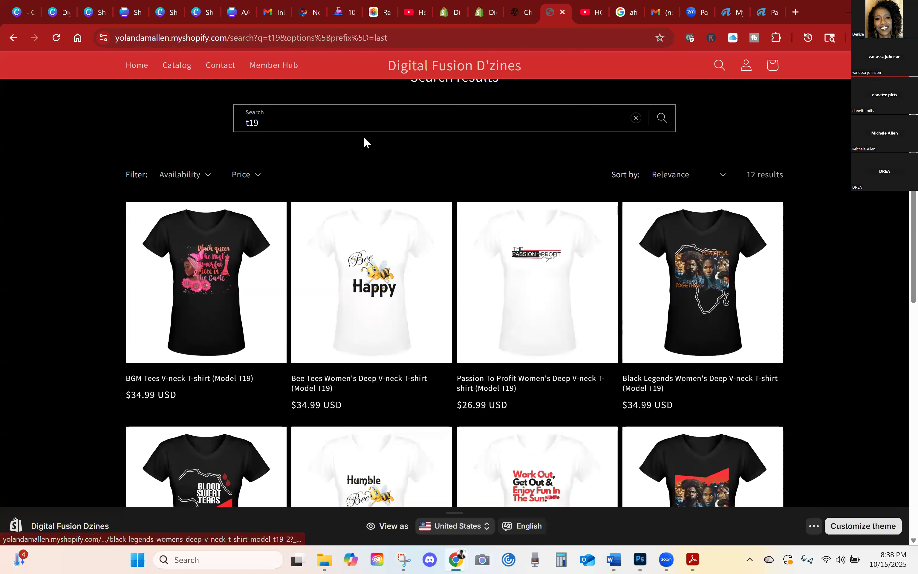
left_click(257, 179)
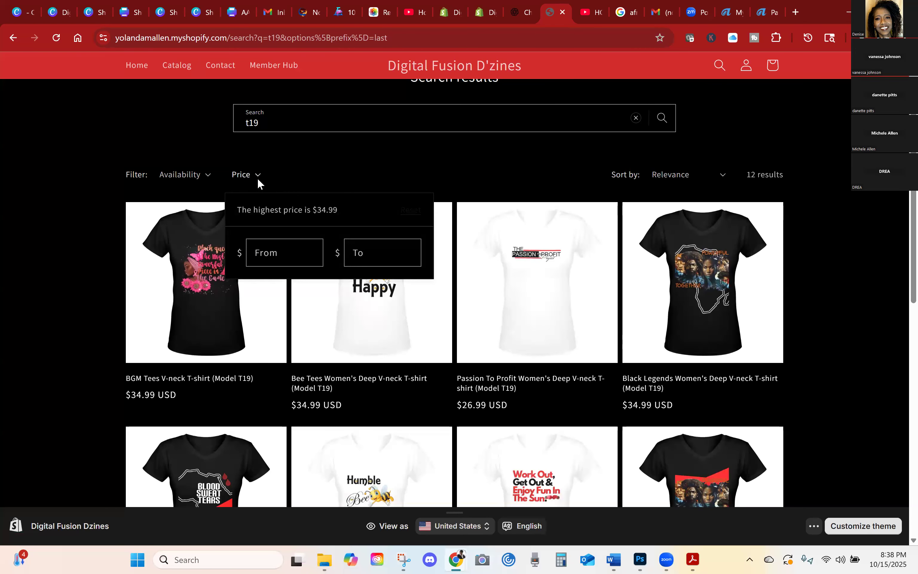
left_click(191, 175)
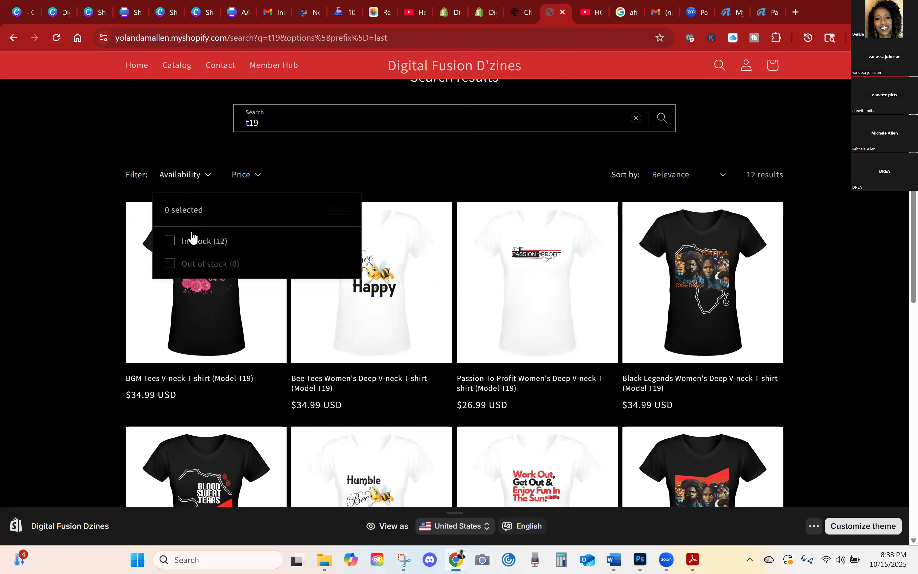
left_click(194, 242)
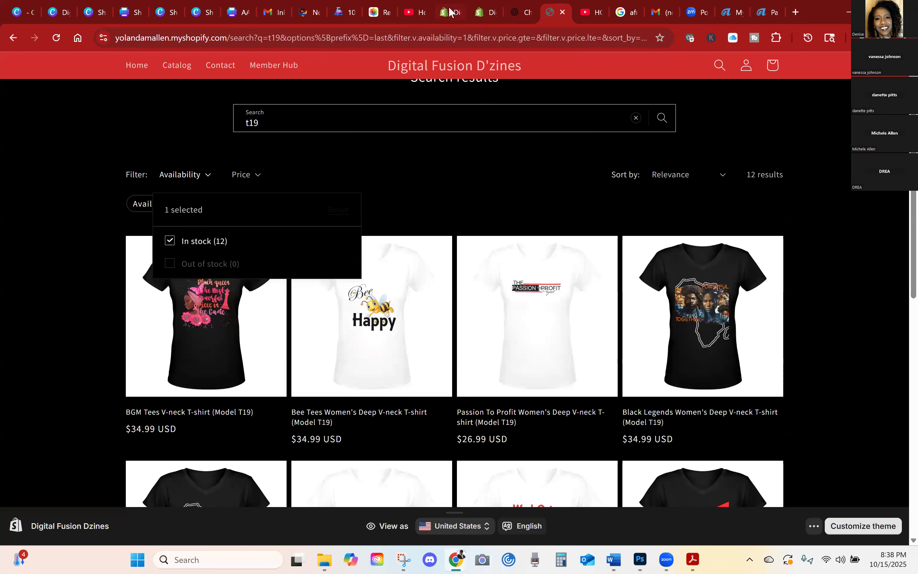
Return to the Team Tshirts product in the Shopify admin and check its collections, theme template, and variant details
left_click(450, 11)
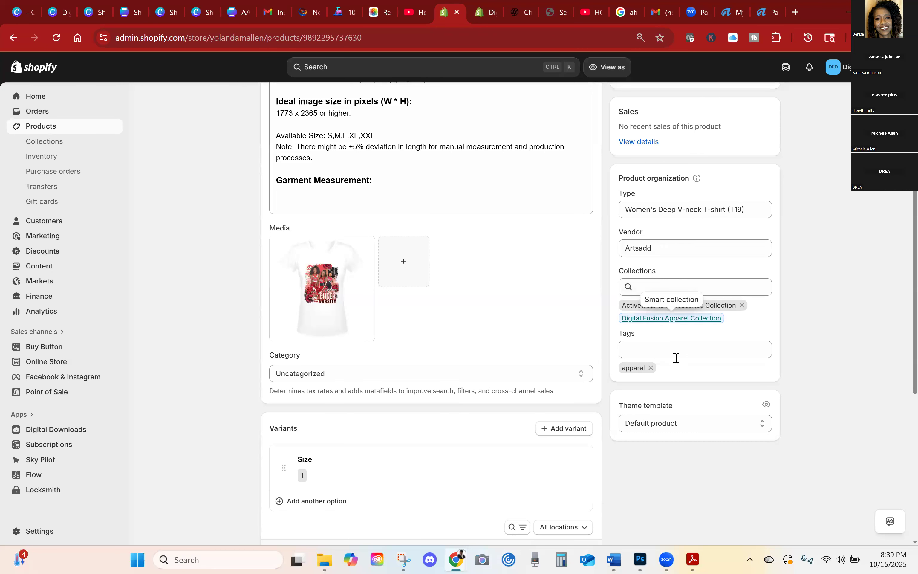
left_click(686, 433)
left_click(677, 433)
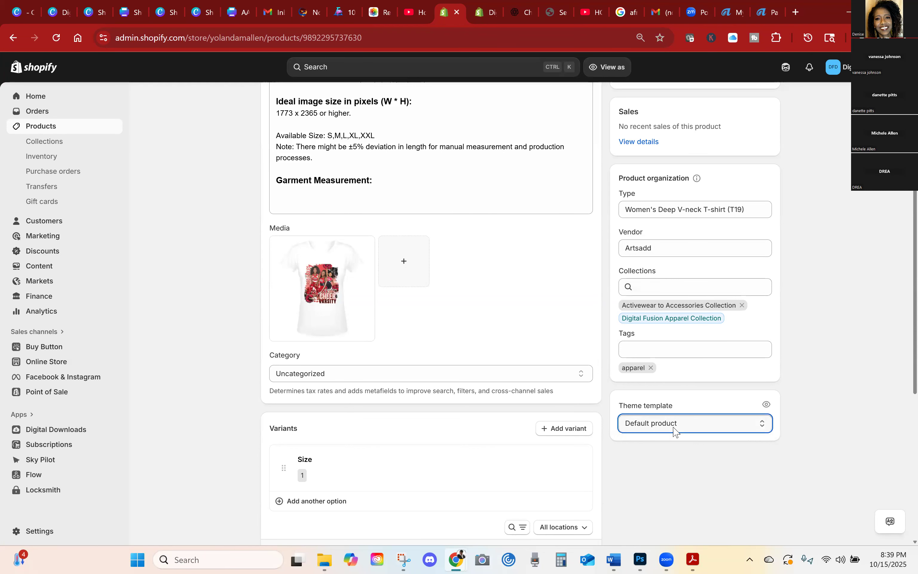
scroll(553, 439, "down", 5)
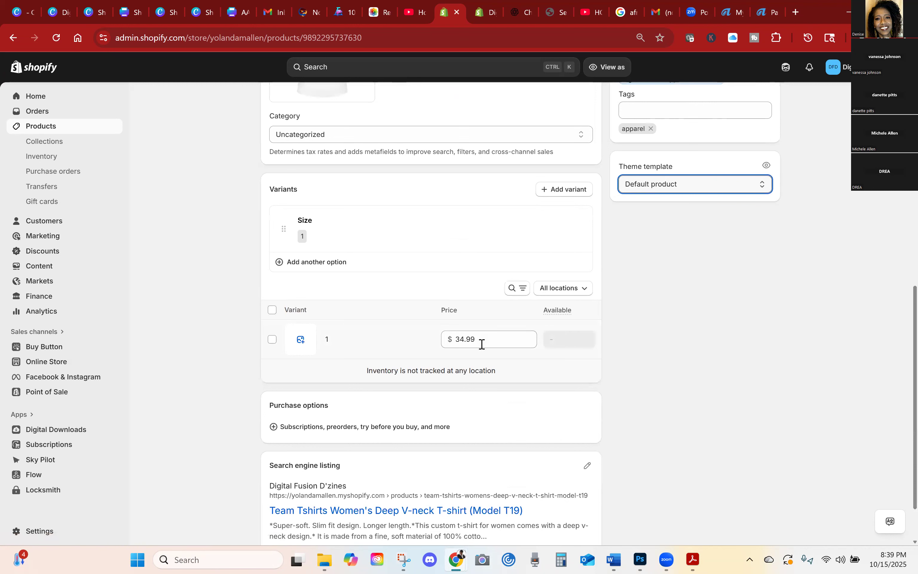
Select the Team Tshirts product's size 1 variant and check the additional actions available for it
left_click(567, 338)
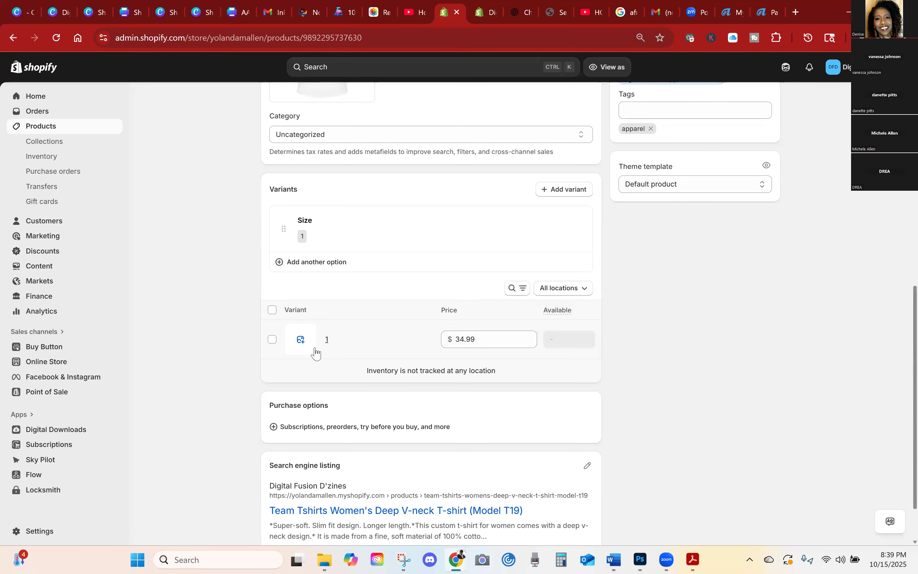
left_click(272, 342)
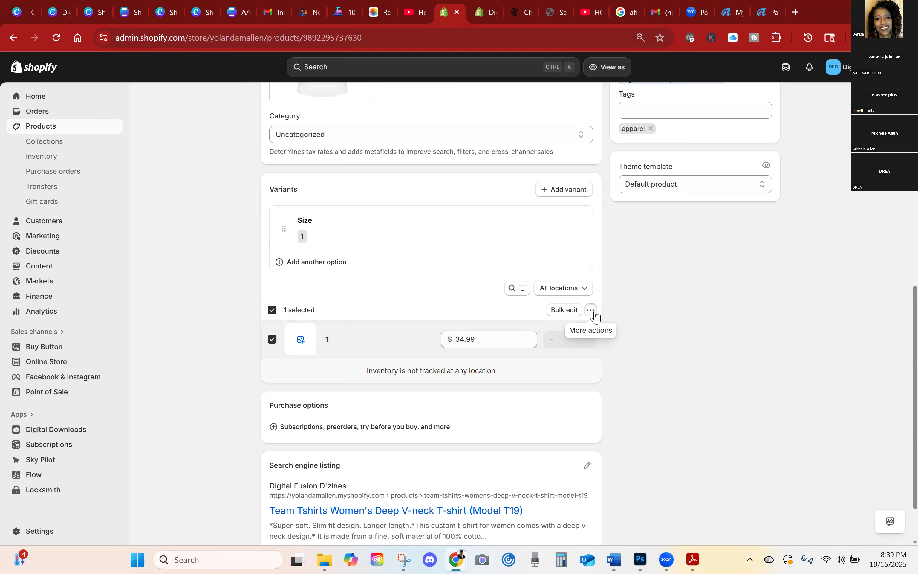
left_click(591, 311)
left_click(638, 349)
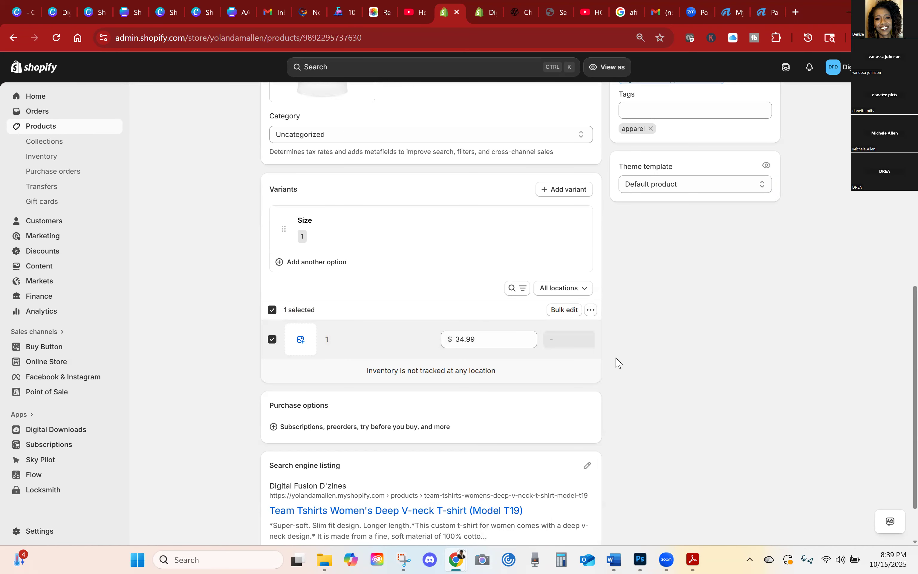
scroll(528, 370, "down", 2)
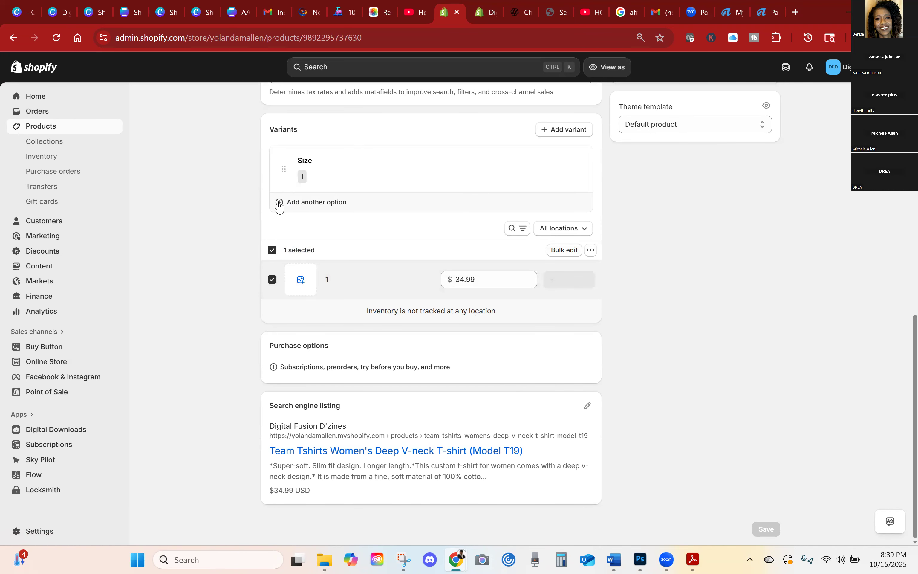
Start a new Team Tshirts variant, turn on inventory tracking, set the My Location quantity to 999999, and try to save it
left_click(556, 130)
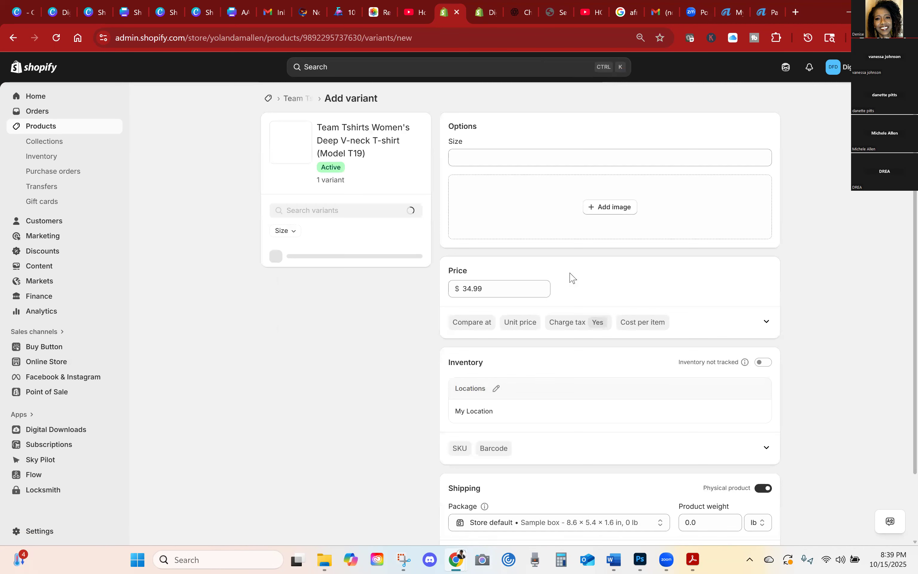
scroll(709, 337, "down", 2)
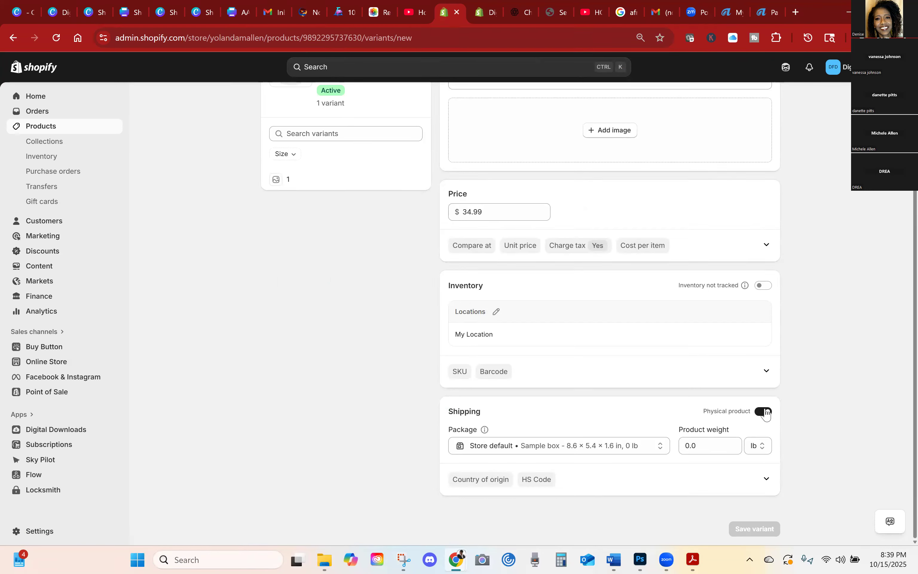
left_click(764, 292)
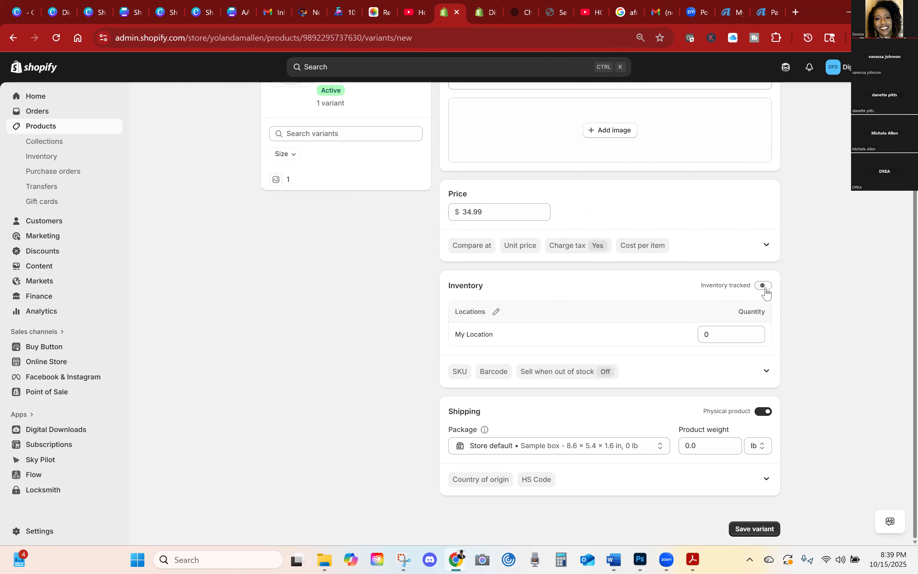
double_click(722, 335)
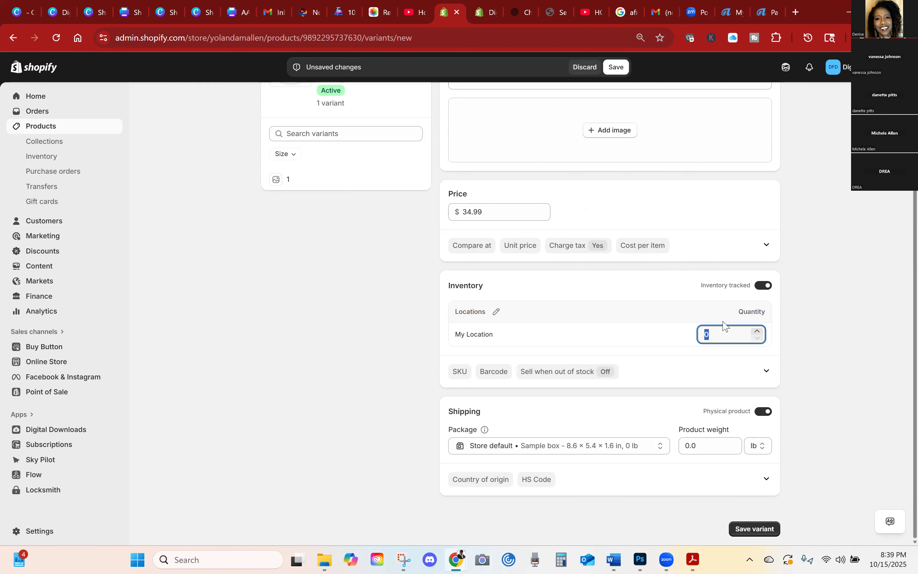
type("999999")
left_click(742, 528)
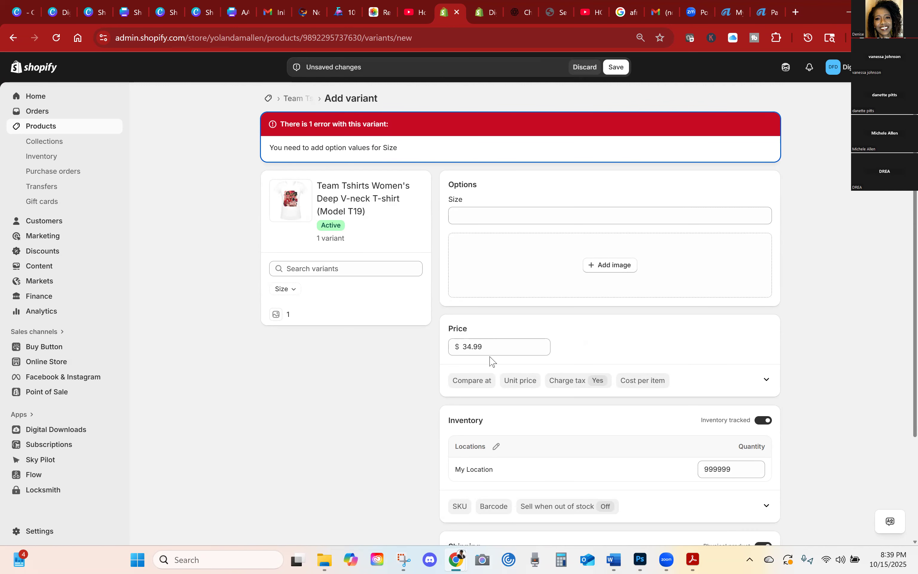
Filter the variant list by size 1 and try again to save the new variant
left_click(292, 290)
left_click(281, 311)
left_click(377, 413)
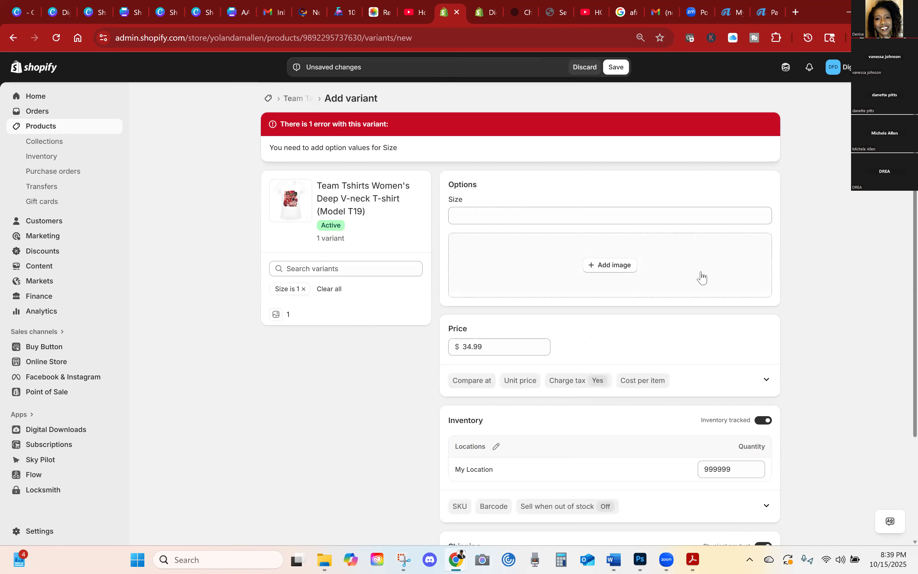
left_click(622, 66)
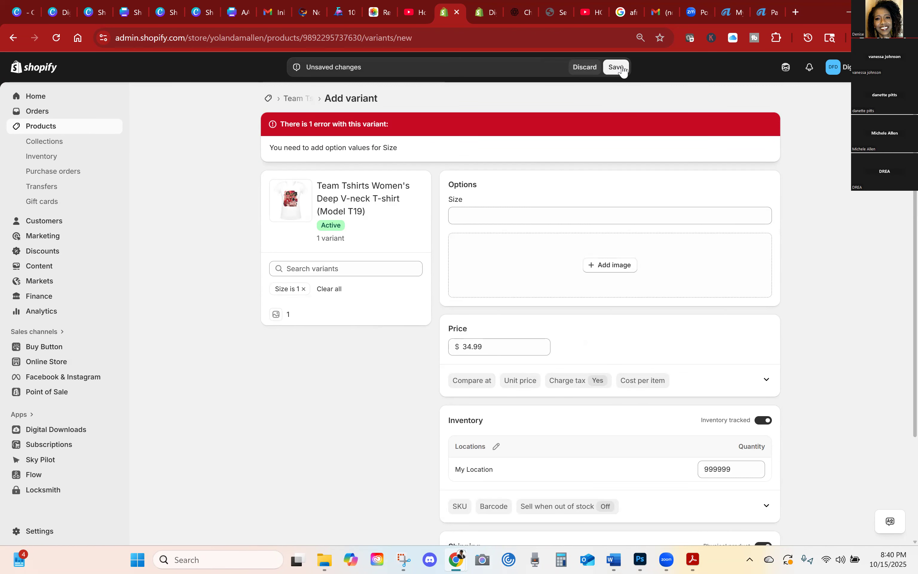
left_click(618, 72)
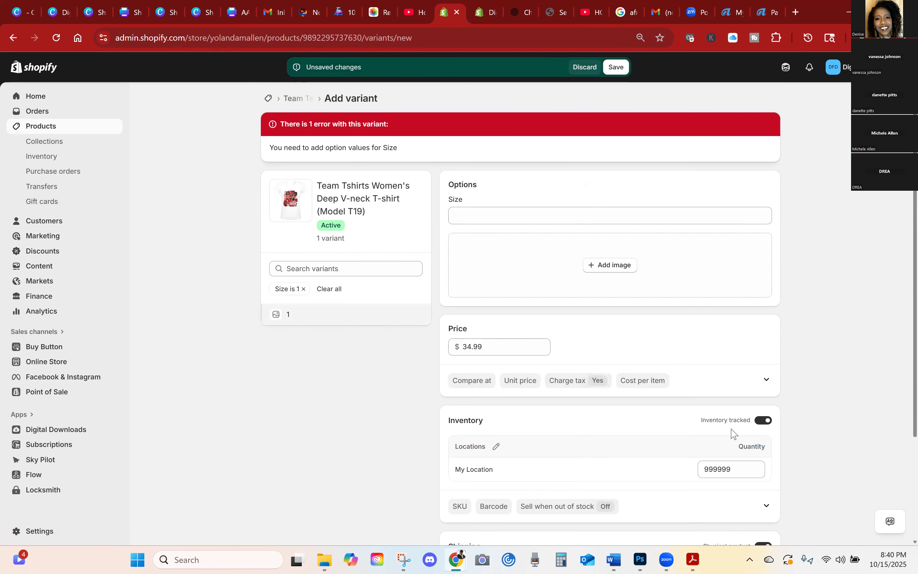
Review the new variant's inventory and shipping details, clear the size filter, and try to open the size 1 variant
scroll(732, 433, "down", 4)
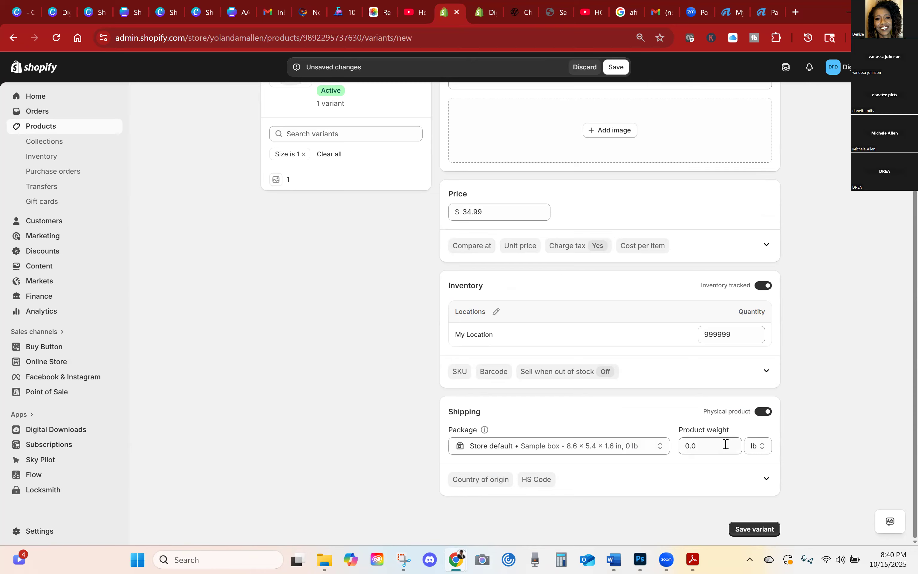
scroll(720, 444, "up", 4)
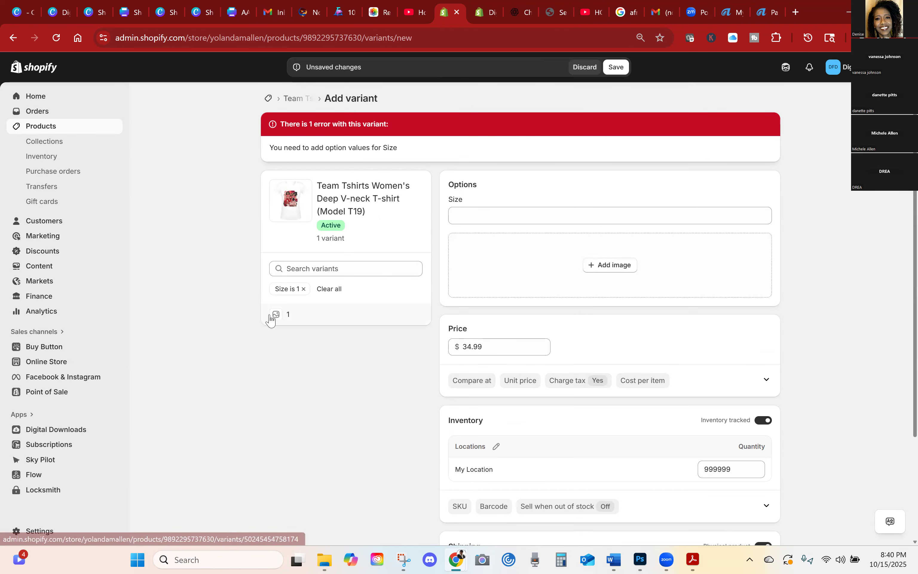
left_click(303, 289)
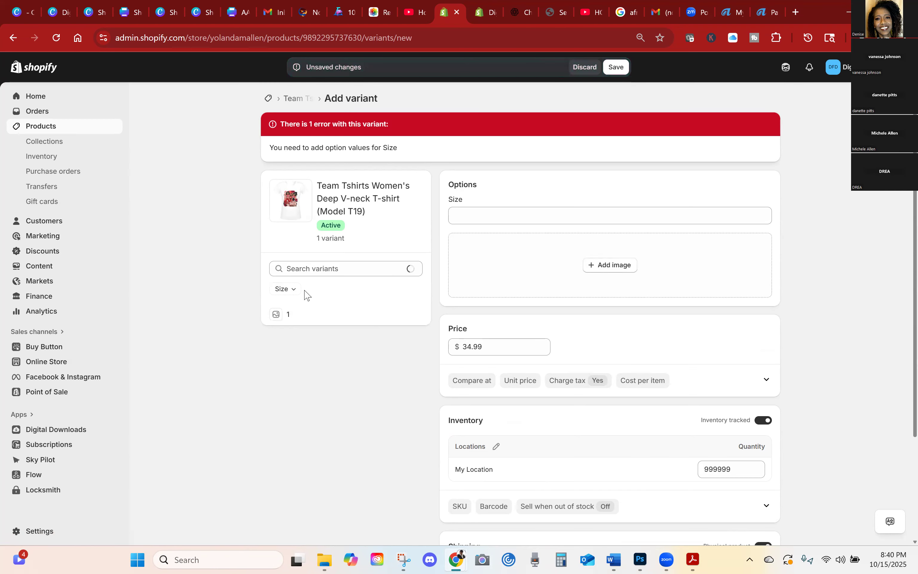
left_click(312, 270)
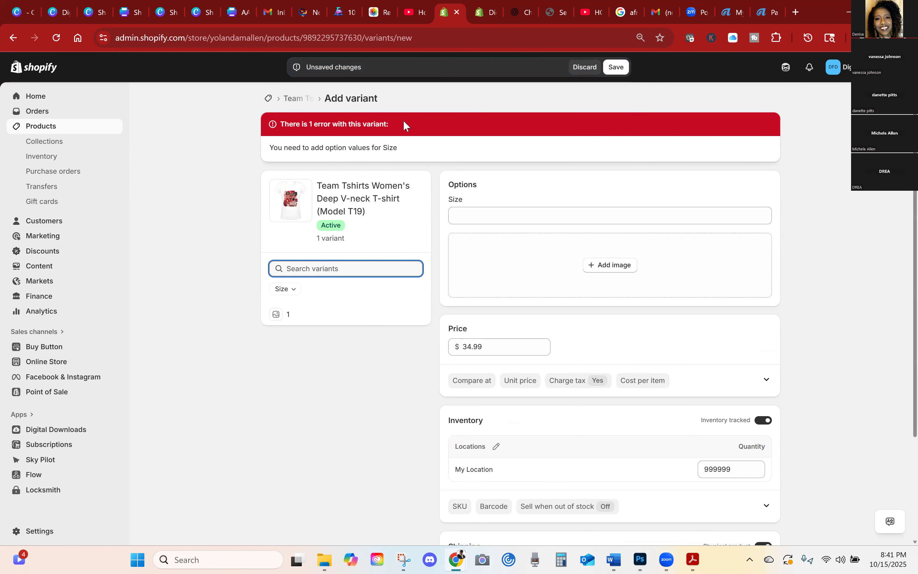
left_click(284, 315)
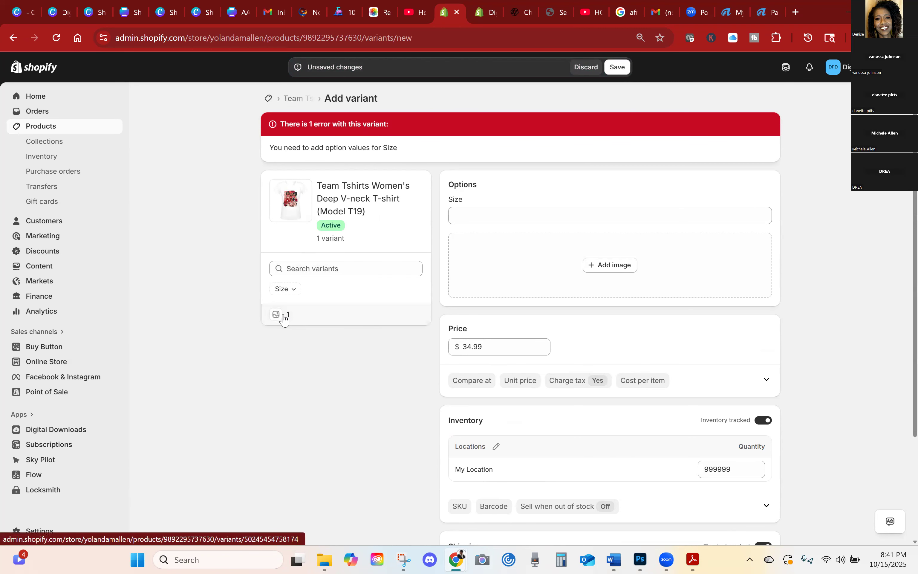
Reapply the size 1 filter to the variant list and retry saving the new variant
left_click(293, 290)
left_click(280, 311)
left_click(369, 267)
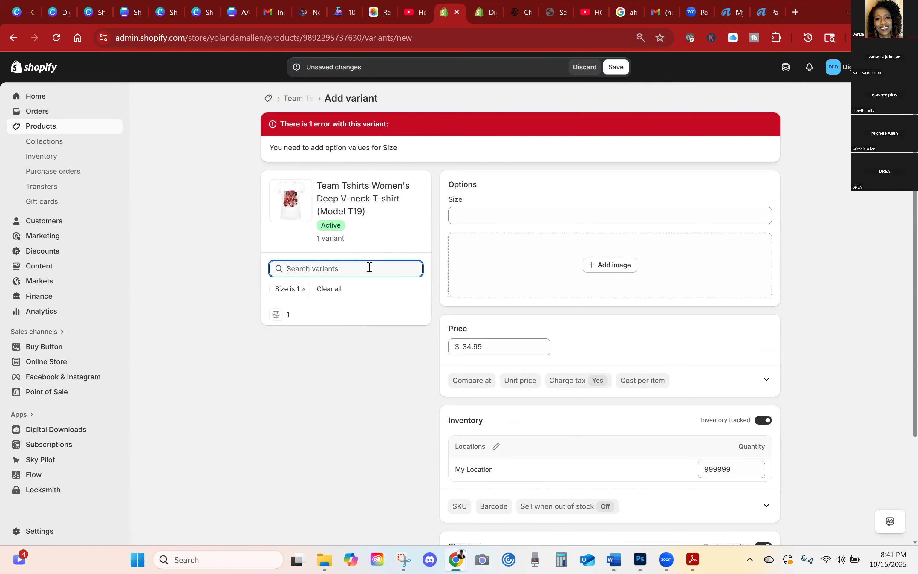
scroll(697, 406, "down", 4)
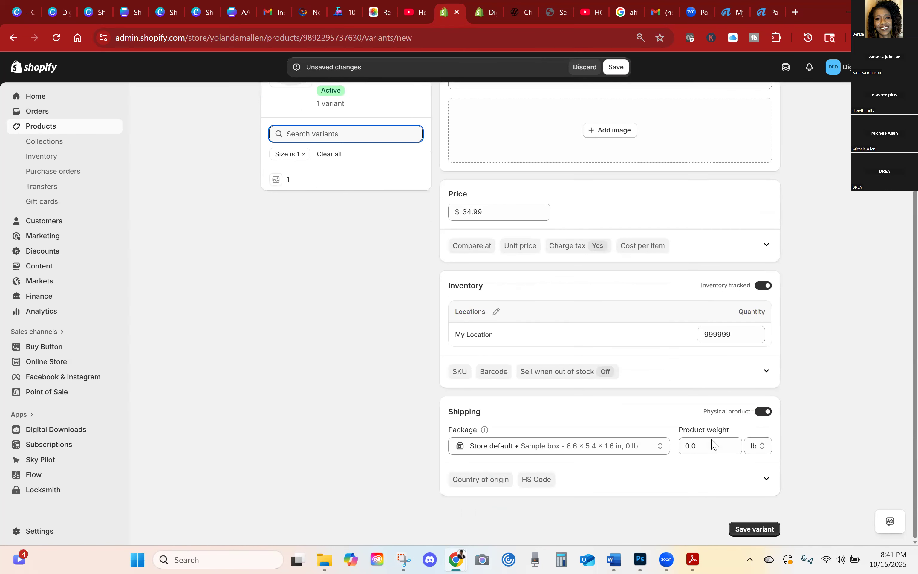
left_click(752, 533)
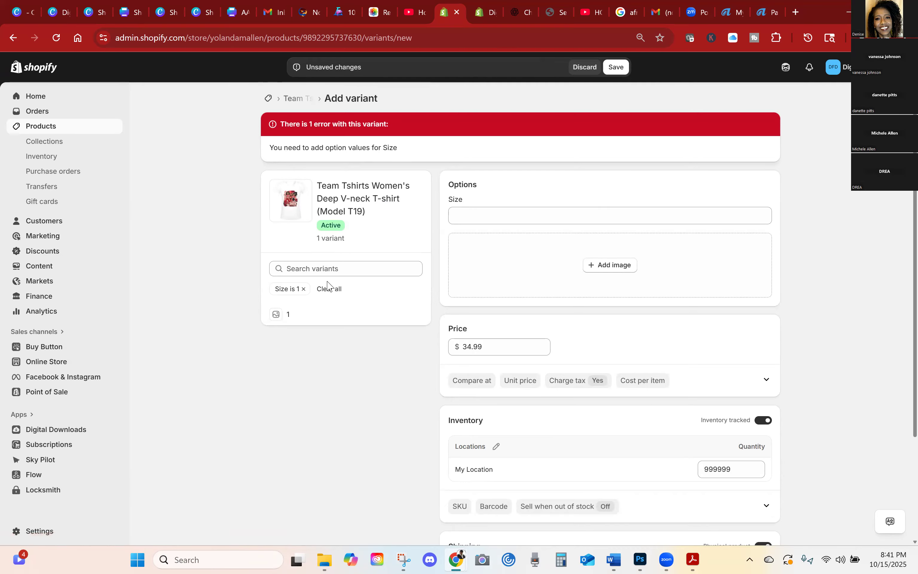
Remove the size 1 filter and retry saving the new variant
left_click(304, 289)
scroll(725, 439, "down", 3)
left_click(754, 529)
left_click(561, 221)
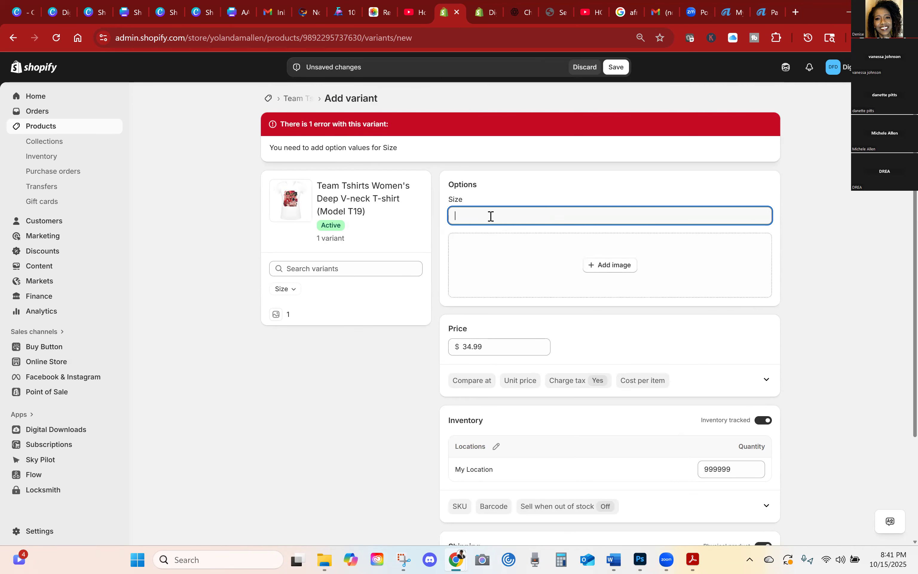
Try to open the existing size 1 variant, and filter the variant list by size 1 once more
left_click(290, 314)
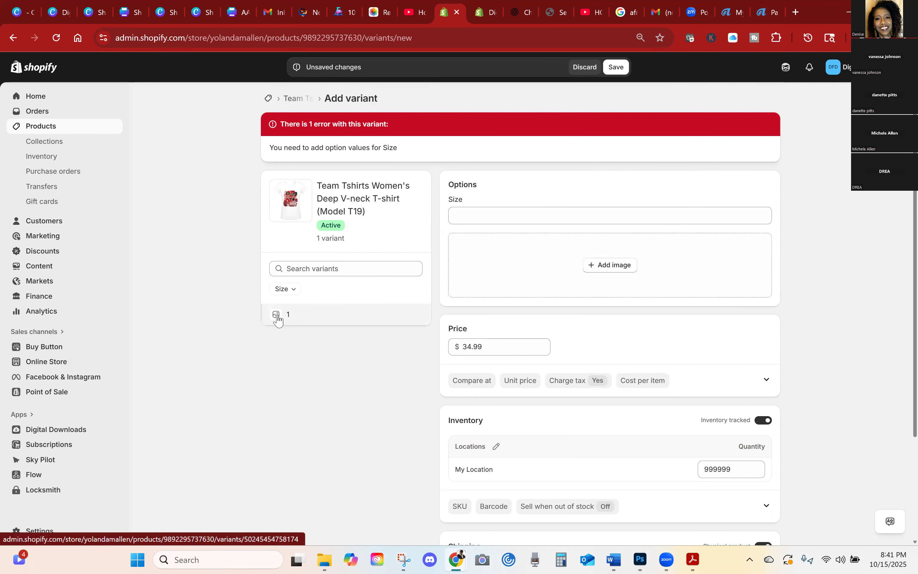
left_click(277, 316)
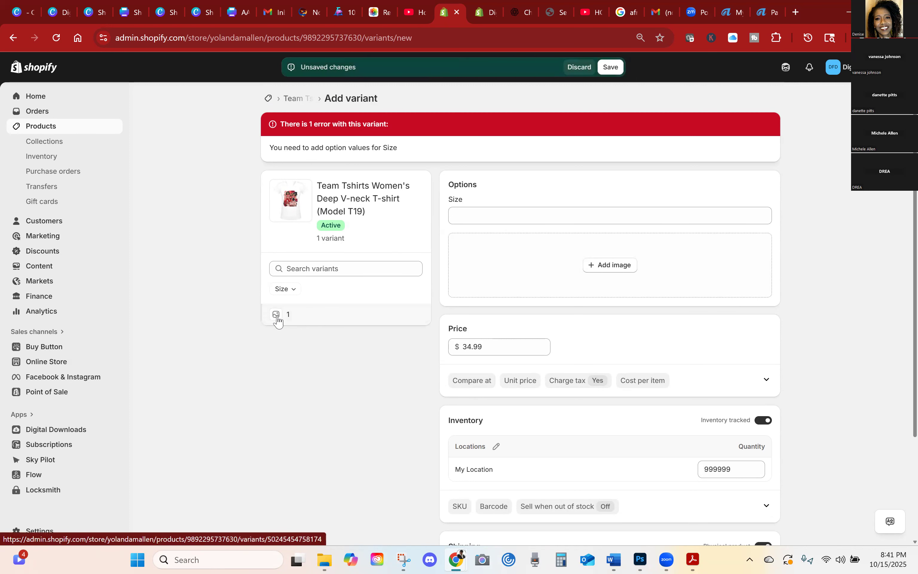
left_click(285, 289)
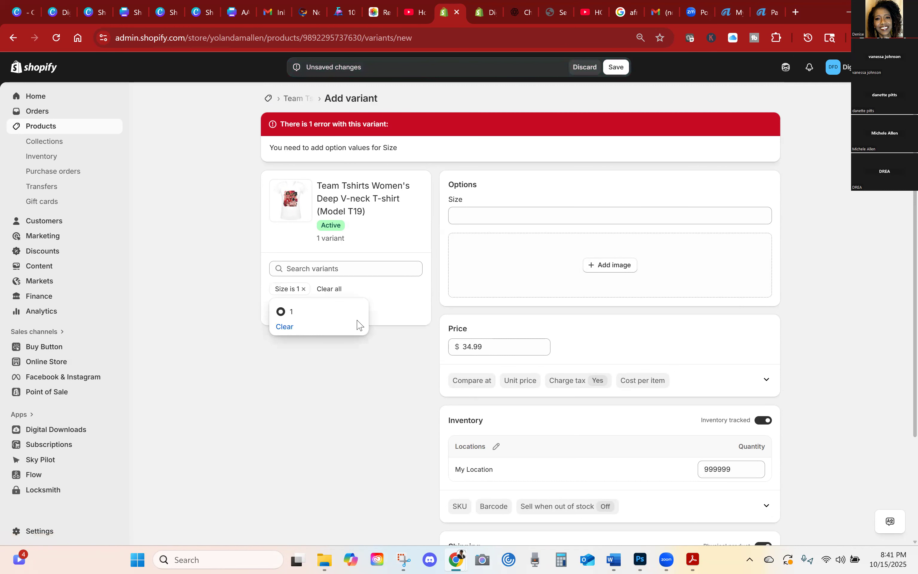
left_click(297, 374)
Enter X-Small as the new variant's Size option and save the variant
left_click(491, 215)
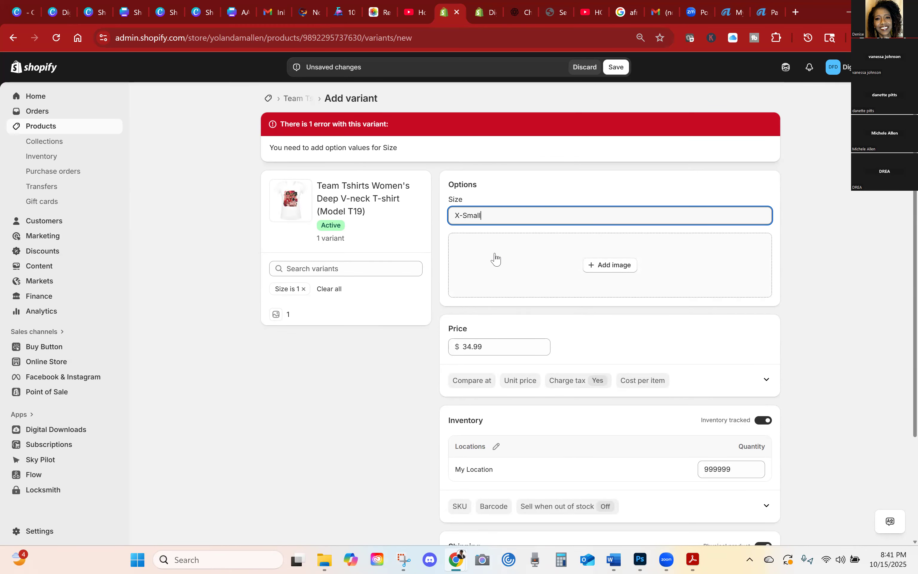
left_click(613, 67)
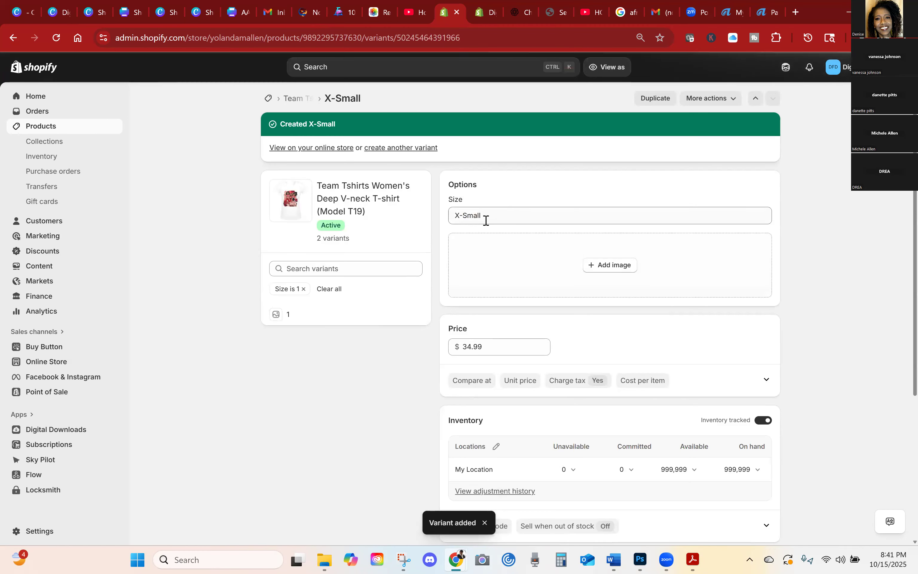
Change the X-Small variant's Size option to One Size Fit and save the change
left_click_drag(486, 217, 375, 213)
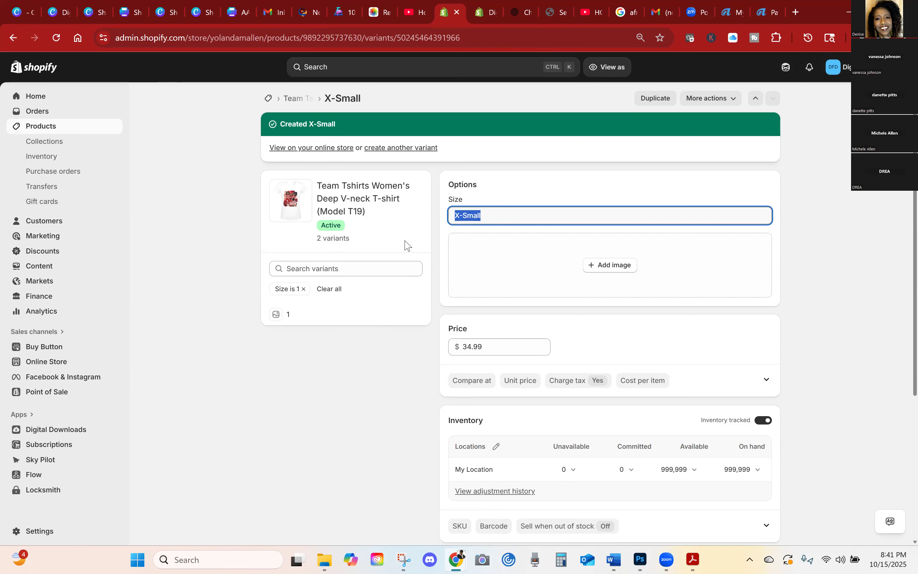
type("All")
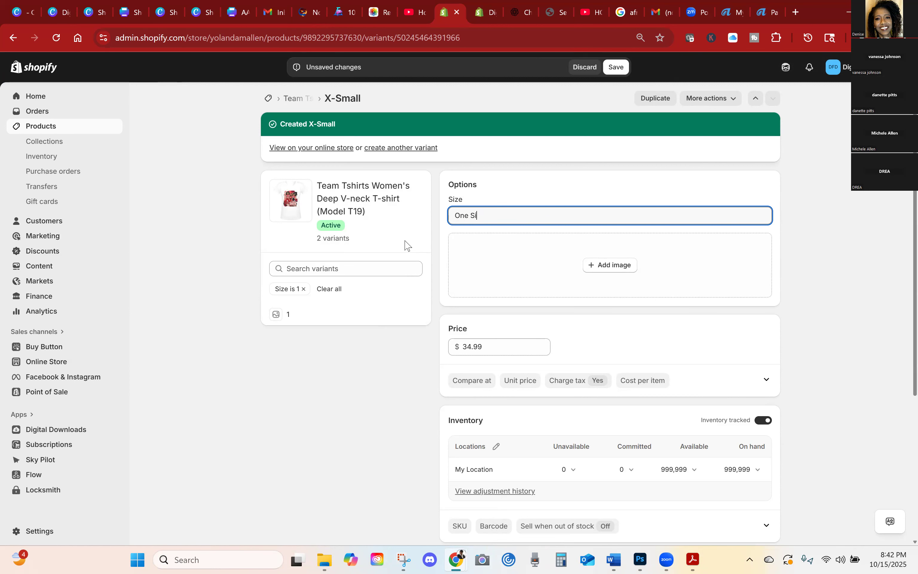
left_click(617, 69)
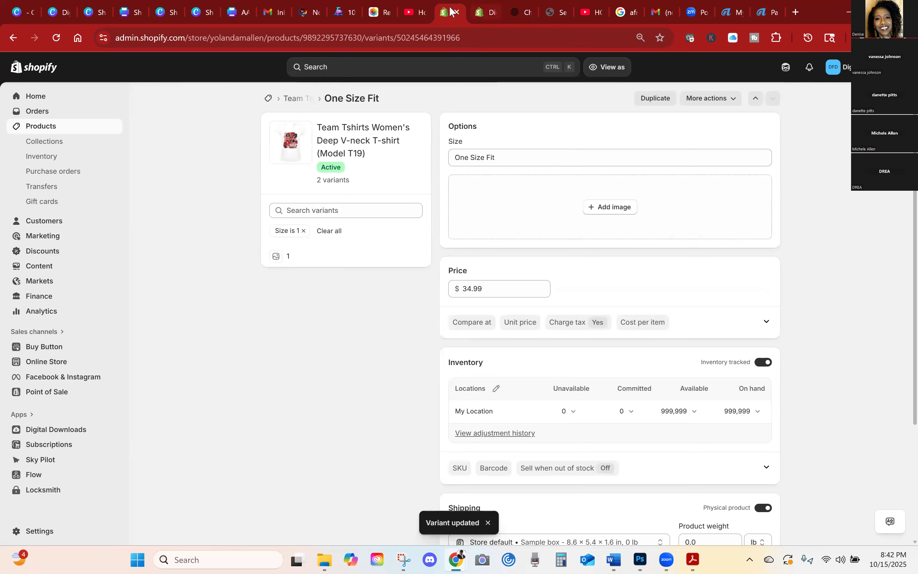
Reload the storefront's t19 search results and look for the Team Tshirts product
left_click(557, 8)
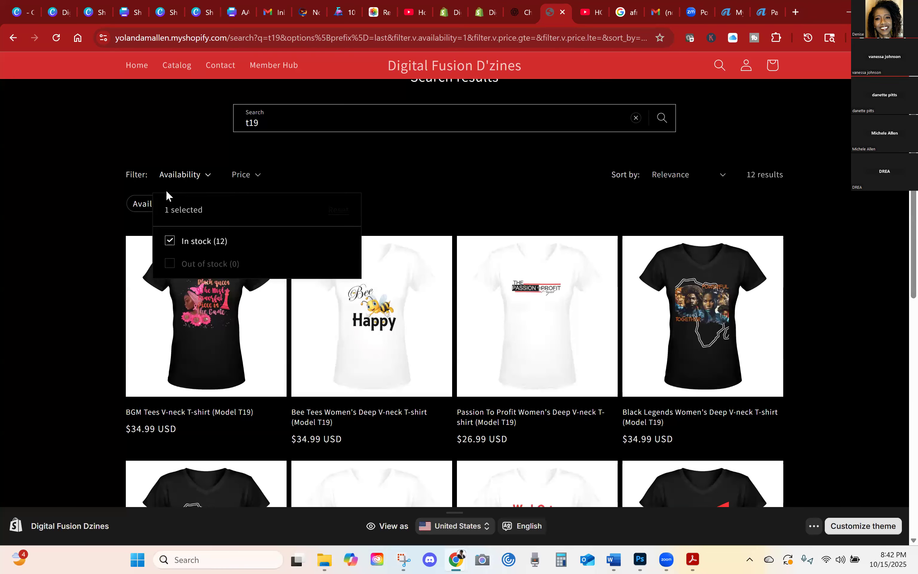
left_click(56, 43)
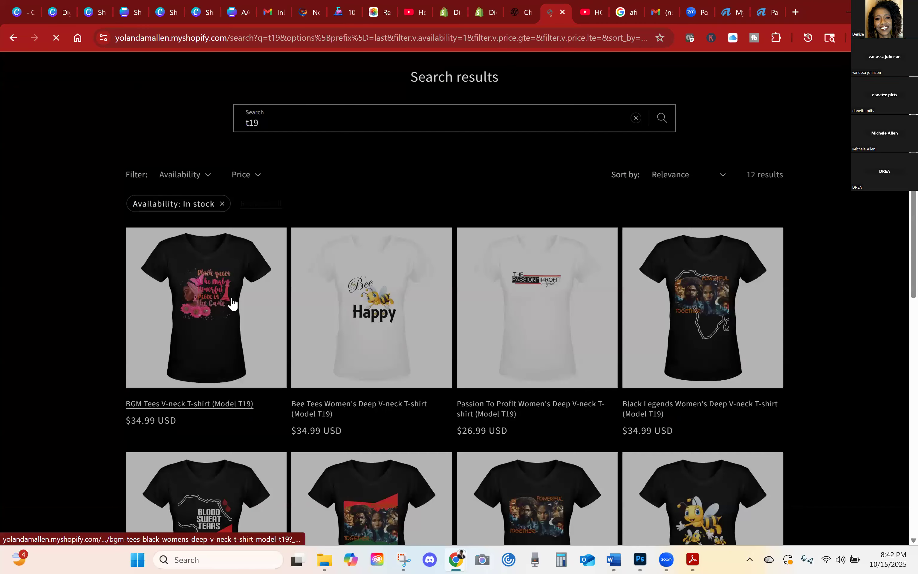
scroll(232, 304, "down", 10)
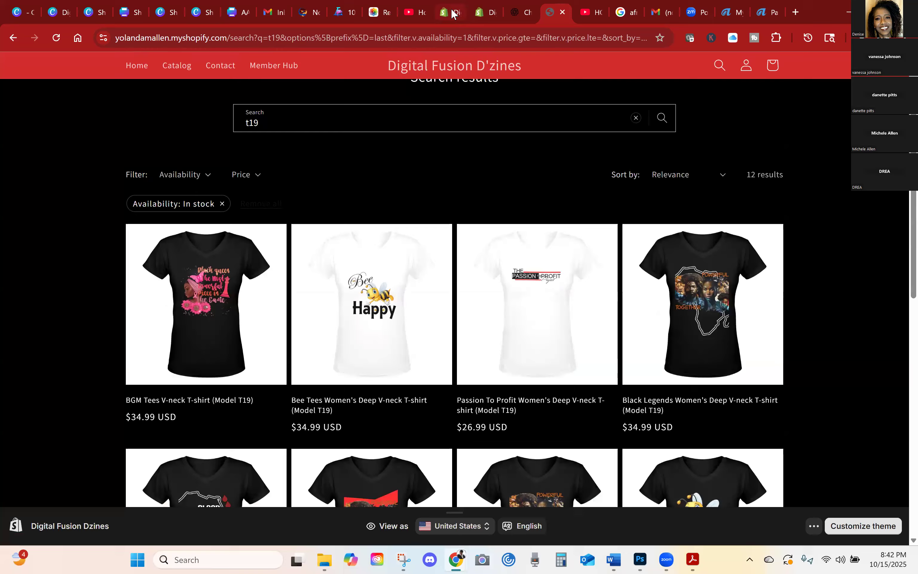
Return to the Shopify admin's product list, select the Team Tshirts V-neck product, and open its details
left_click(452, 13)
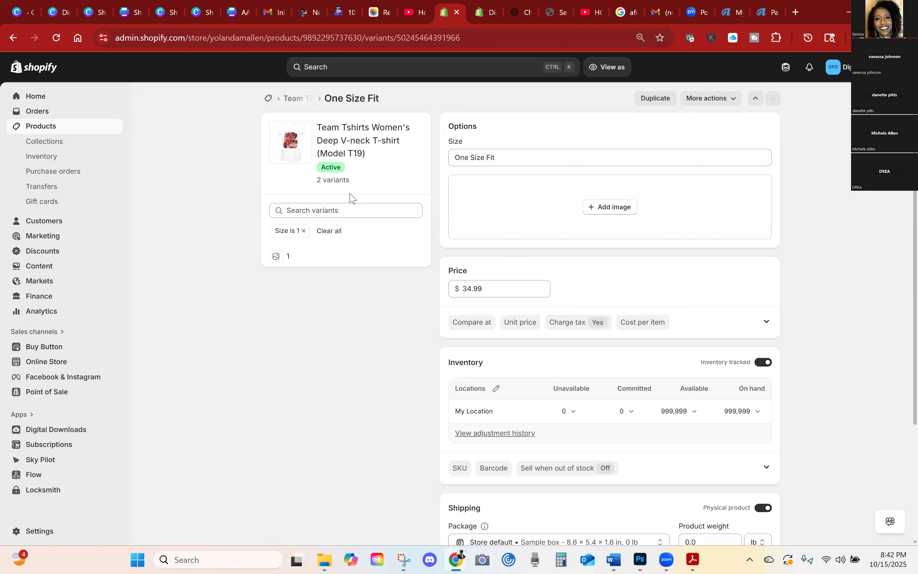
left_click(42, 127)
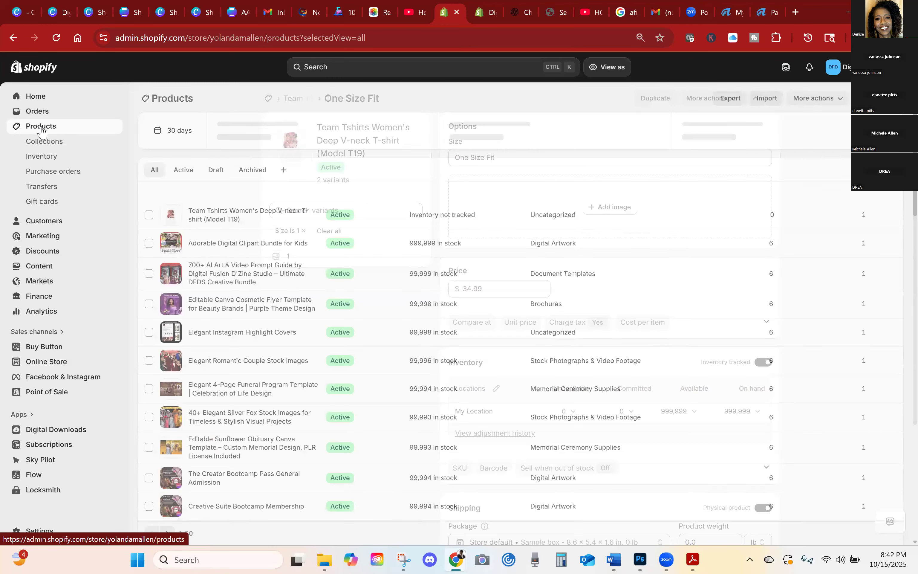
left_click(150, 215)
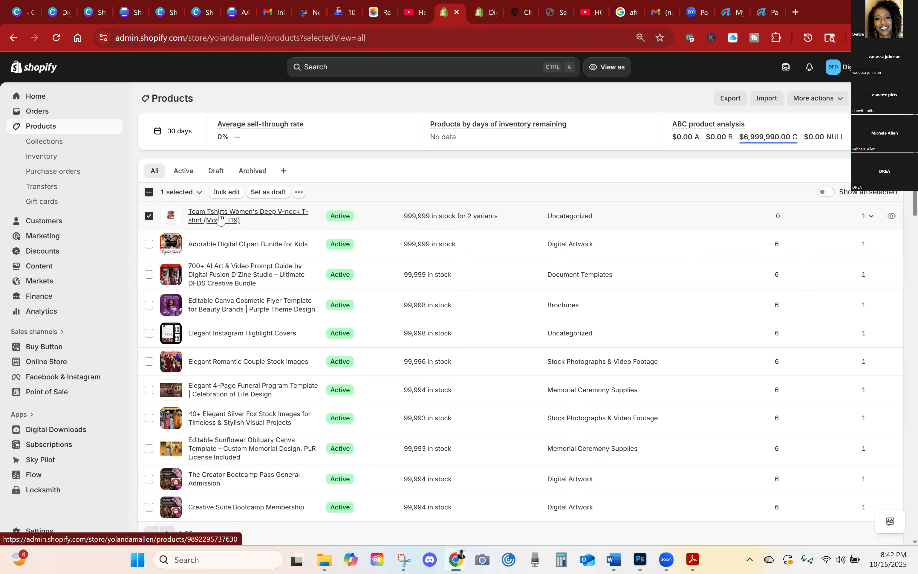
left_click(220, 217)
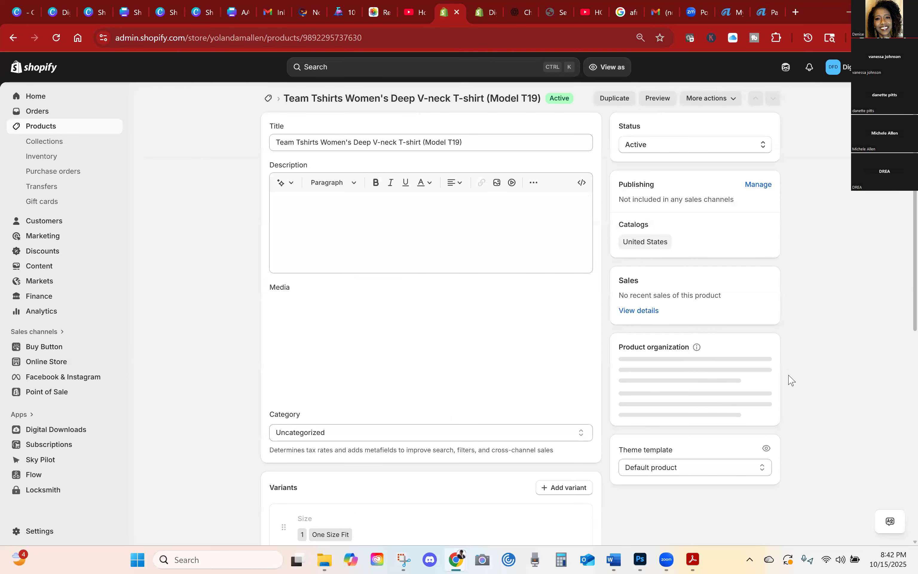
Switch to the storefront's t19 search results, examine the BGM Tees V-neck T-shirt's product page, and return to the results
scroll(704, 377, "down", 3)
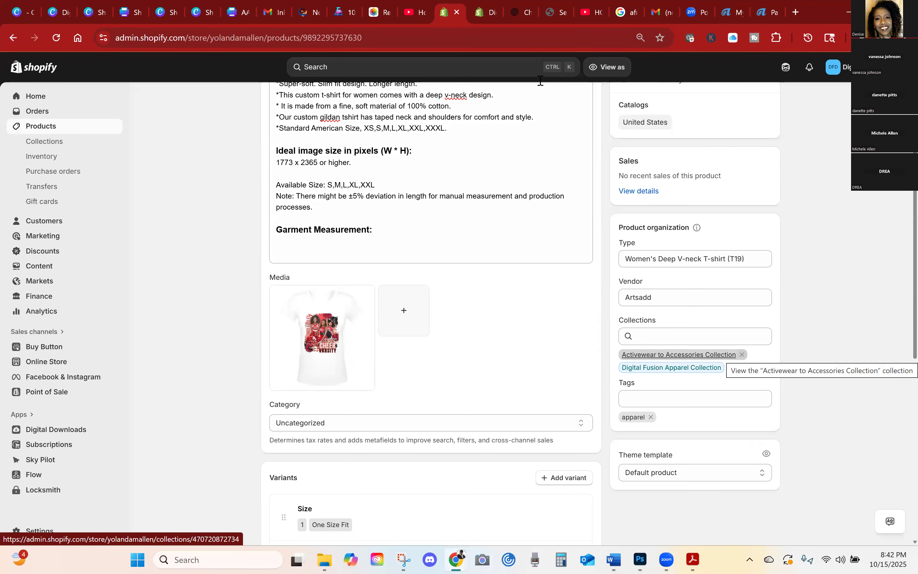
left_click(556, 13)
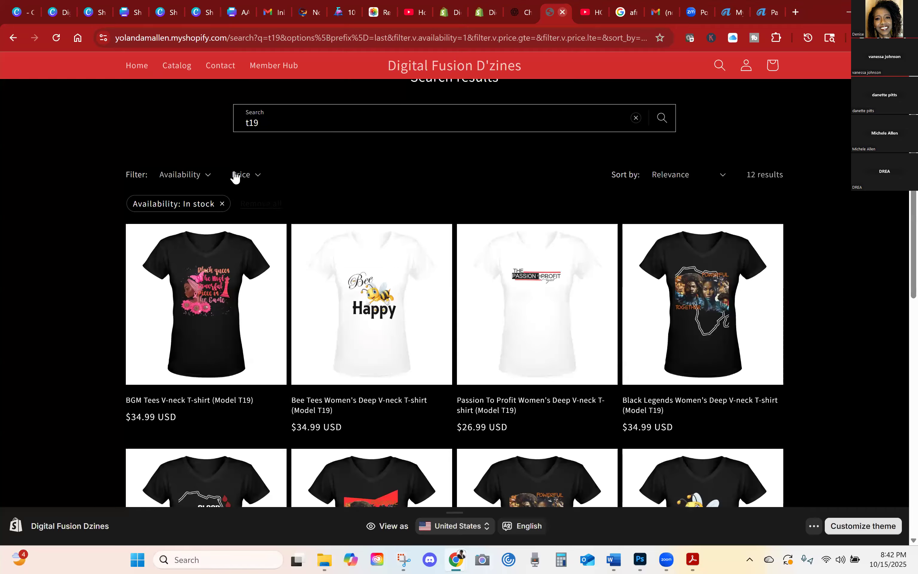
scroll(167, 212, "down", 3)
scroll(187, 211, "up", 3)
left_click(197, 362)
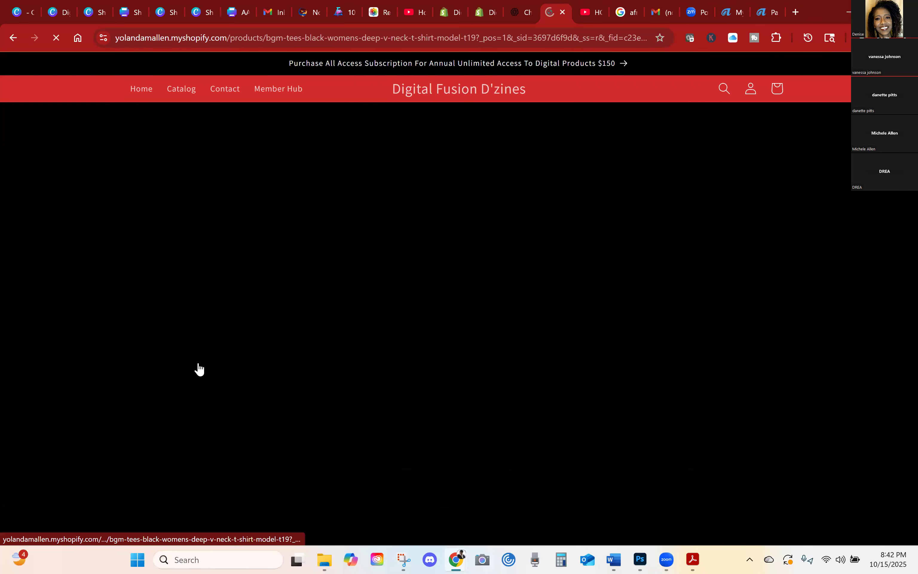
scroll(391, 314, "down", 6)
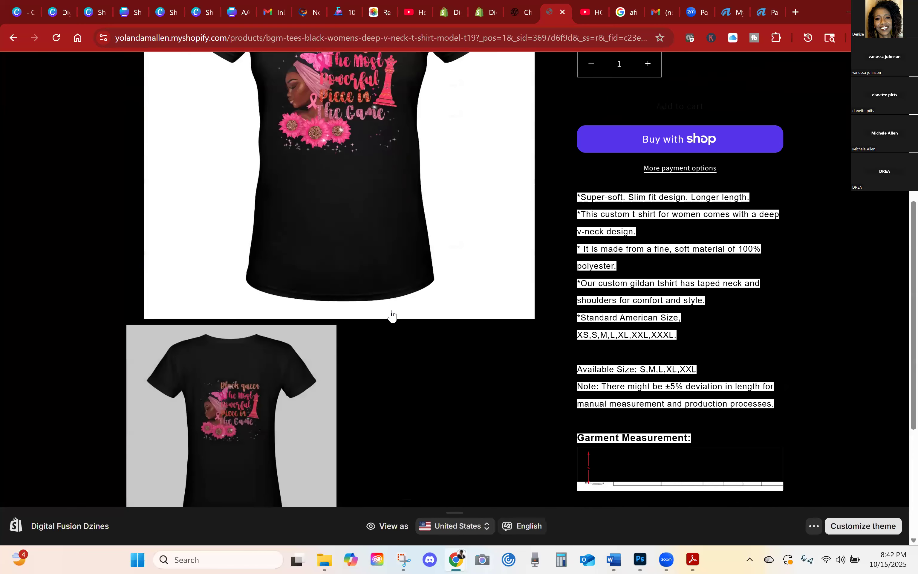
scroll(391, 314, "down", 7)
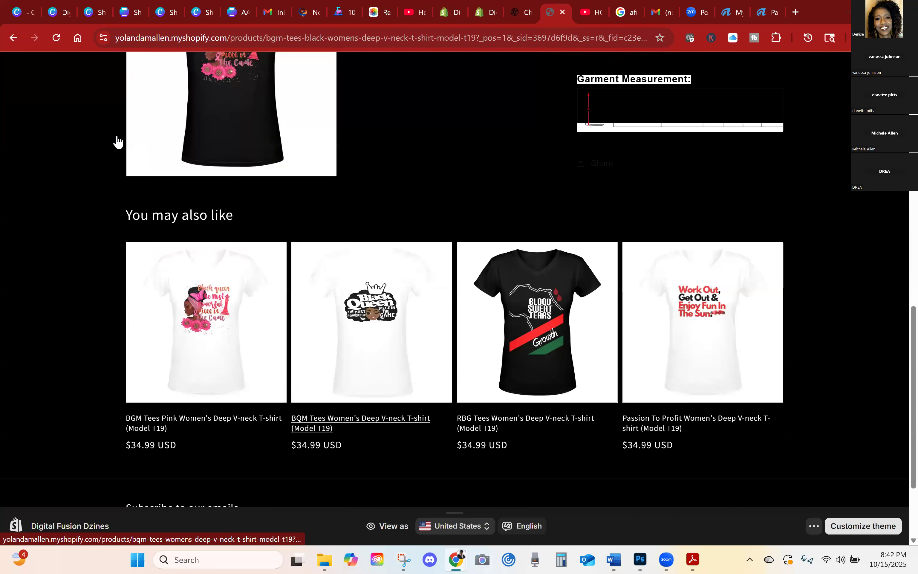
scroll(118, 141, "up", 5)
left_click(14, 38)
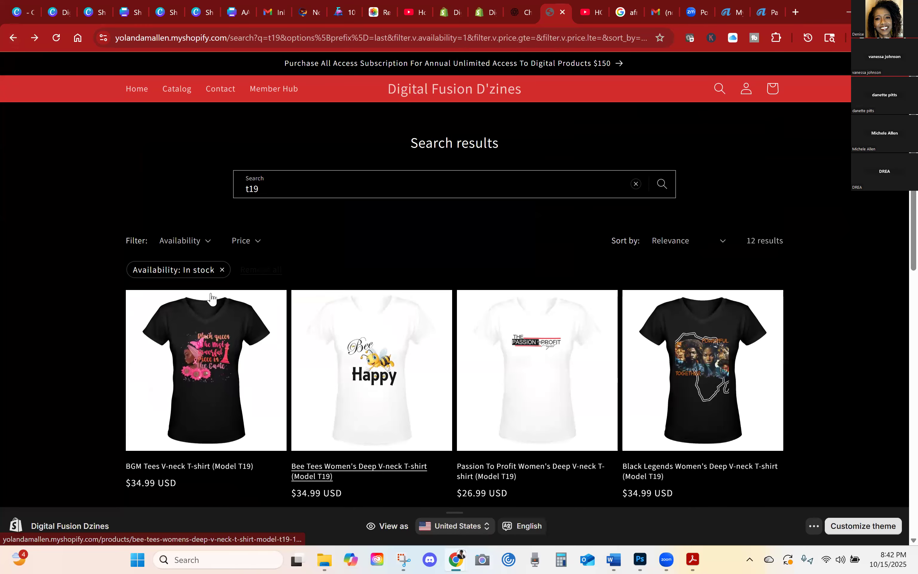
Open the storefront's home page and look through it as far as the Shop Categories section
left_click(131, 96)
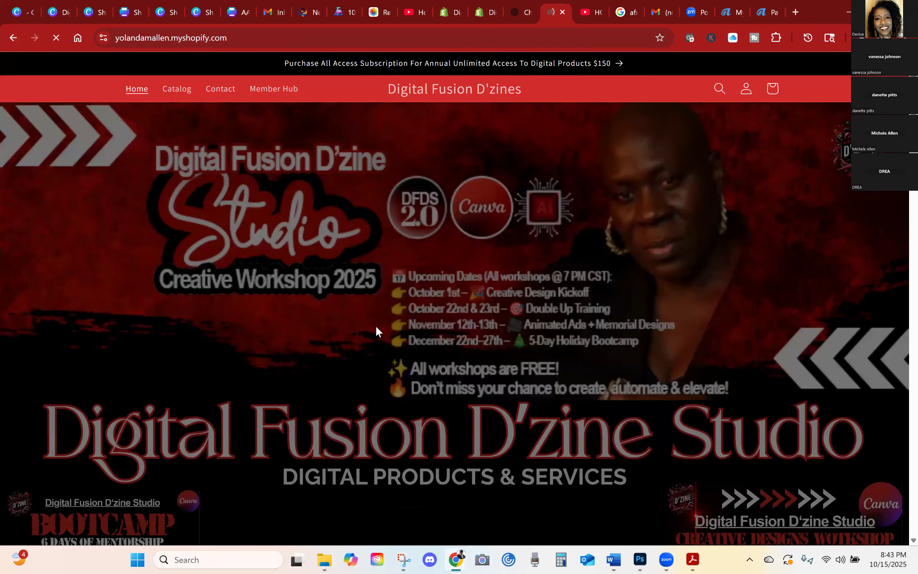
scroll(376, 327, "down", 10)
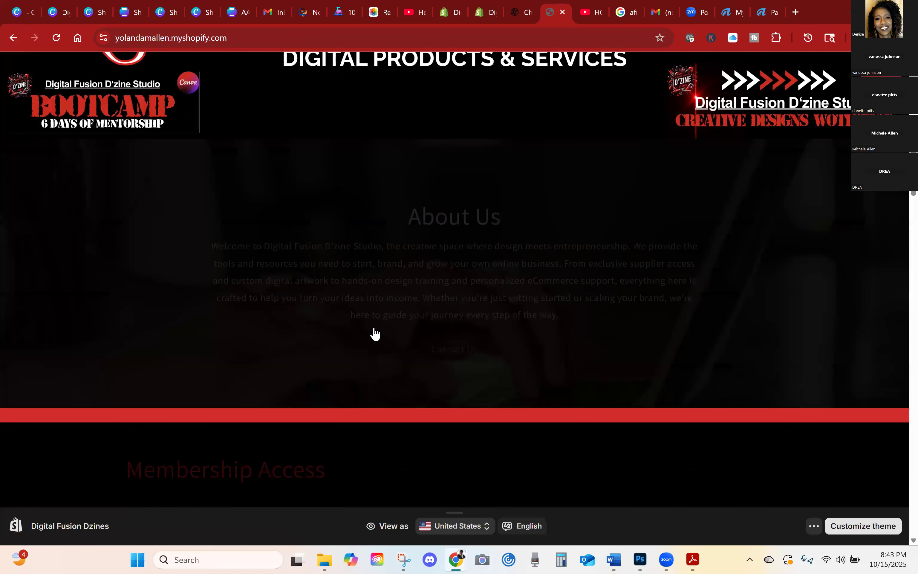
scroll(375, 334, "down", 6)
scroll(200, 372, "down", 6)
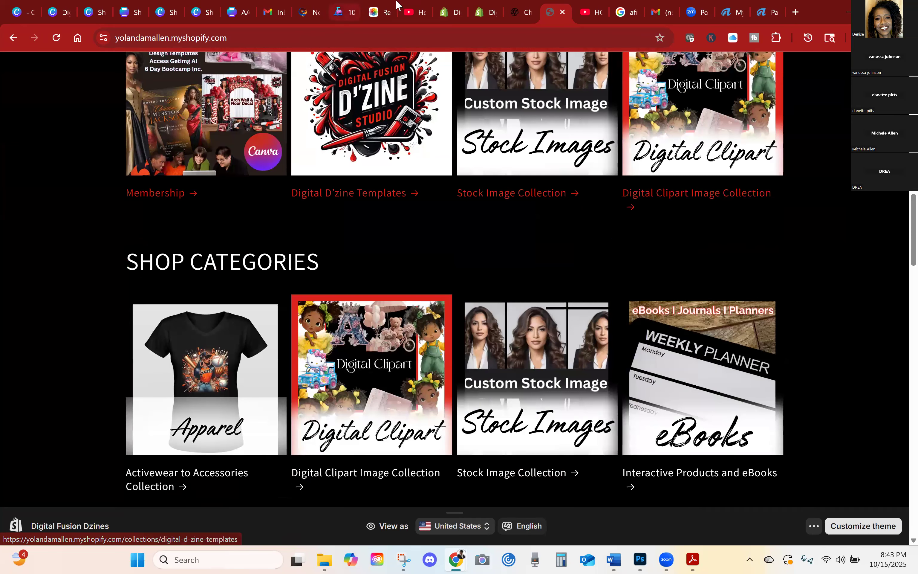
Return to the Team Tshirts product in the Shopify admin and review its available sizes in the description and its variants
left_click(447, 12)
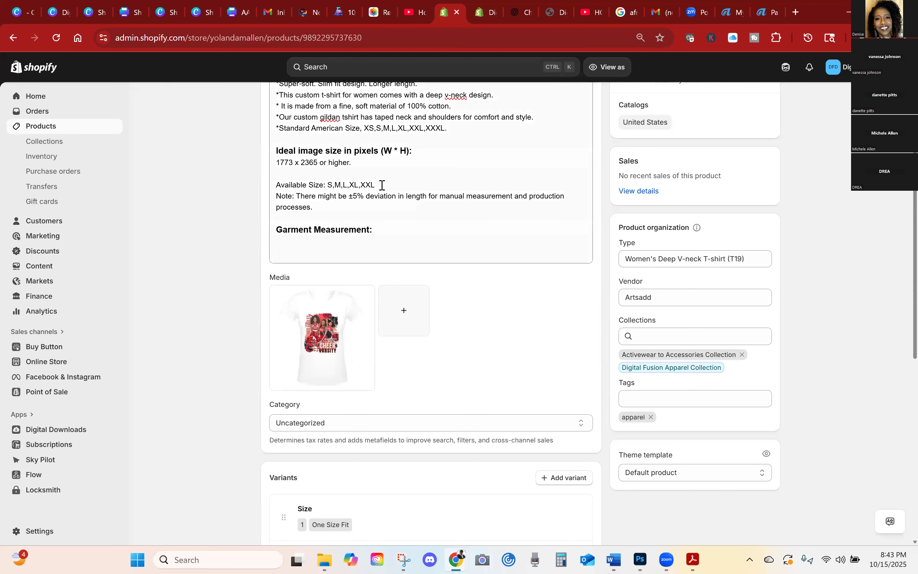
mouse_move(375, 185)
left_mouse_down()
mouse_move(276, 184)
mouse_move(374, 182)
left_mouse_up()
left_click(338, 196)
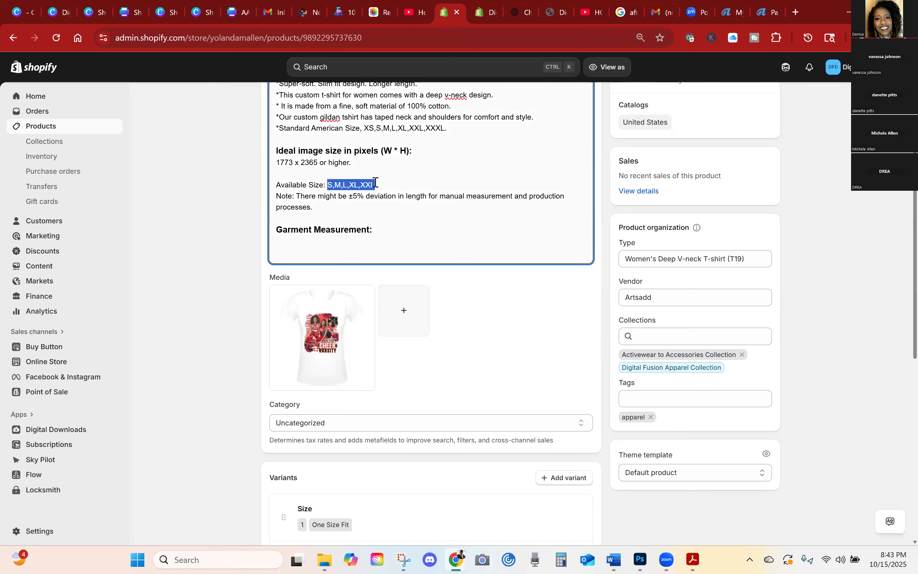
scroll(408, 277, "down", 5)
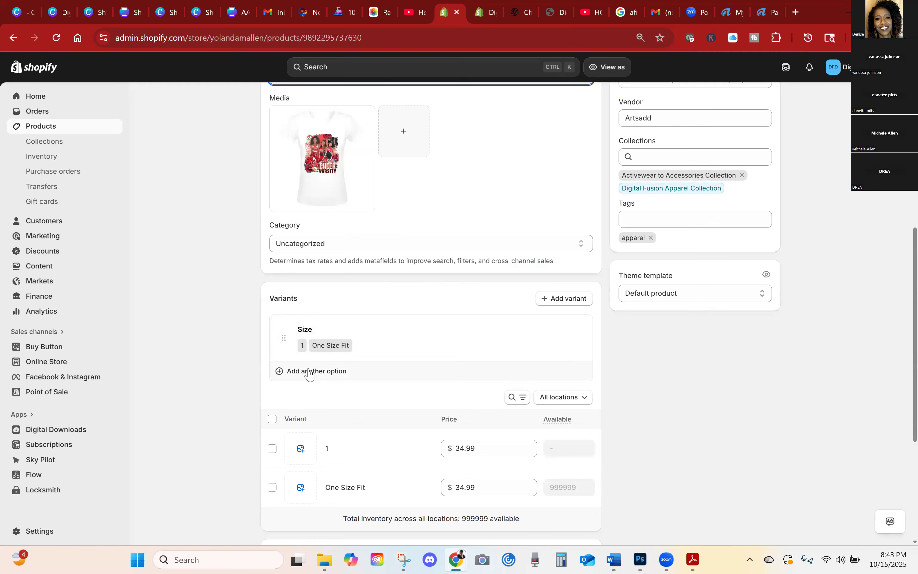
Start another blank variant option and highlight the available sizes S,M,L,XL,XXL in the product description
left_click(311, 373)
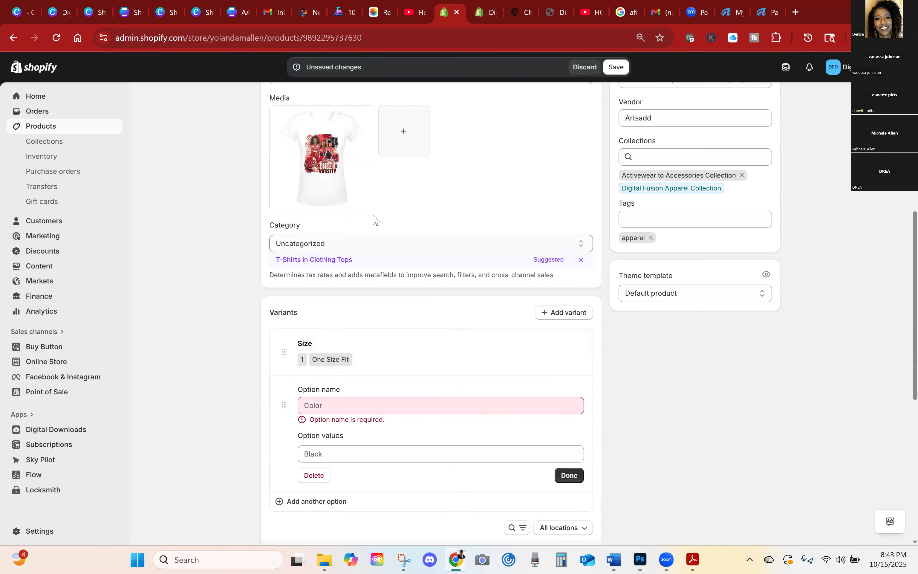
scroll(375, 213, "up", 5)
scroll(374, 209, "up", 2)
left_click(381, 246)
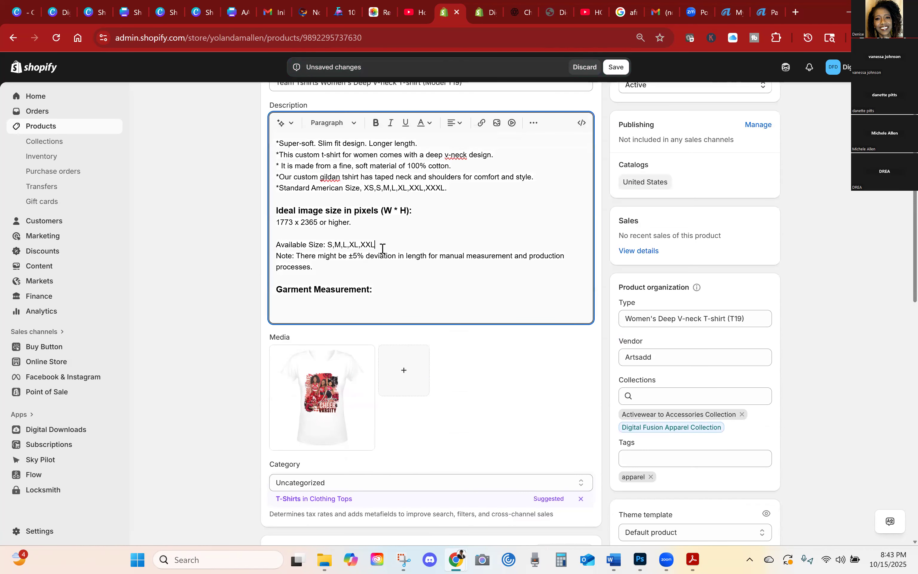
left_click_drag(347, 238, 324, 248)
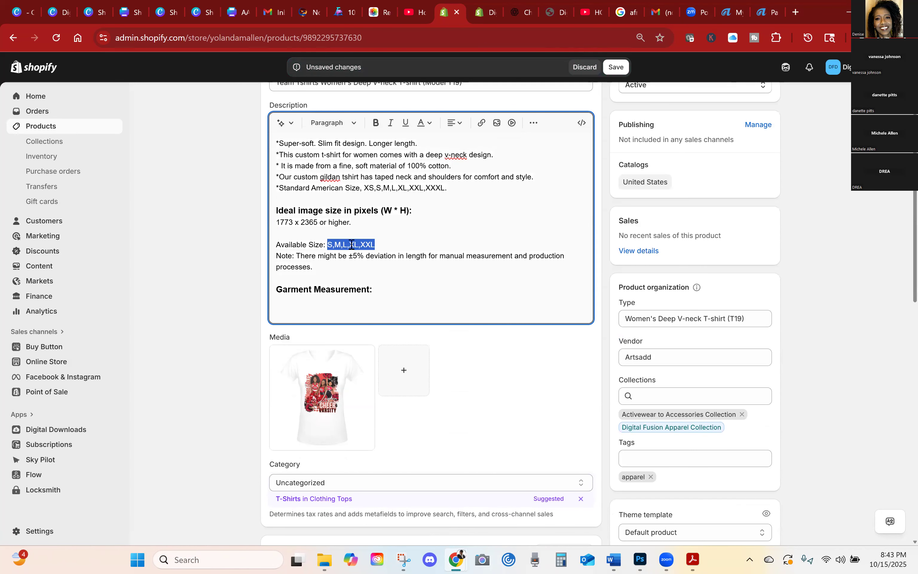
left_click(473, 312)
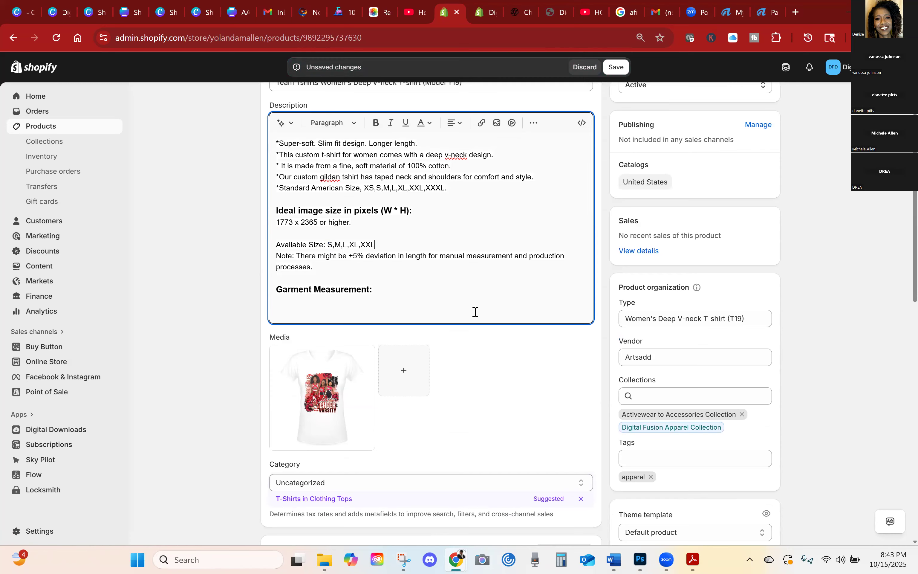
Select the One Size Fit variant and delete the blank, unnamed variant option
scroll(537, 378, "down", 13)
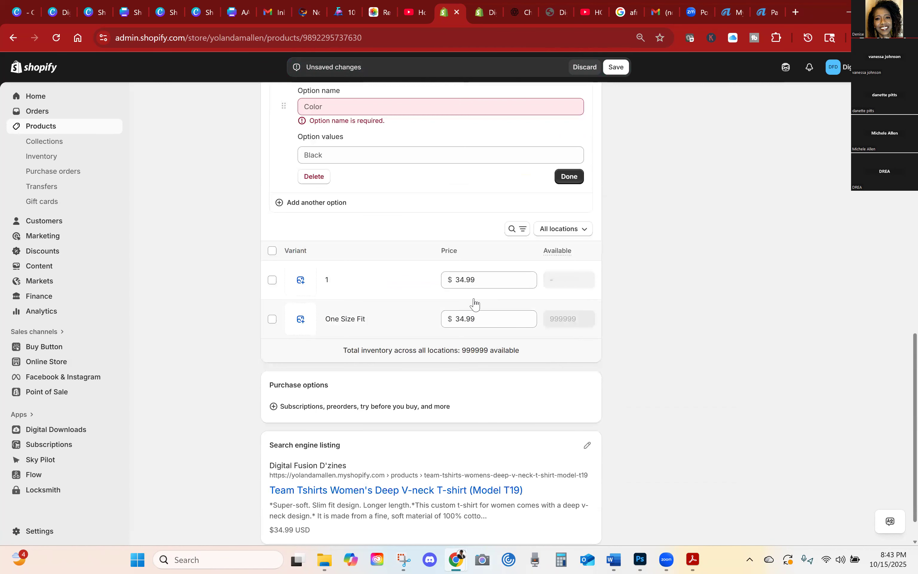
left_click(272, 319)
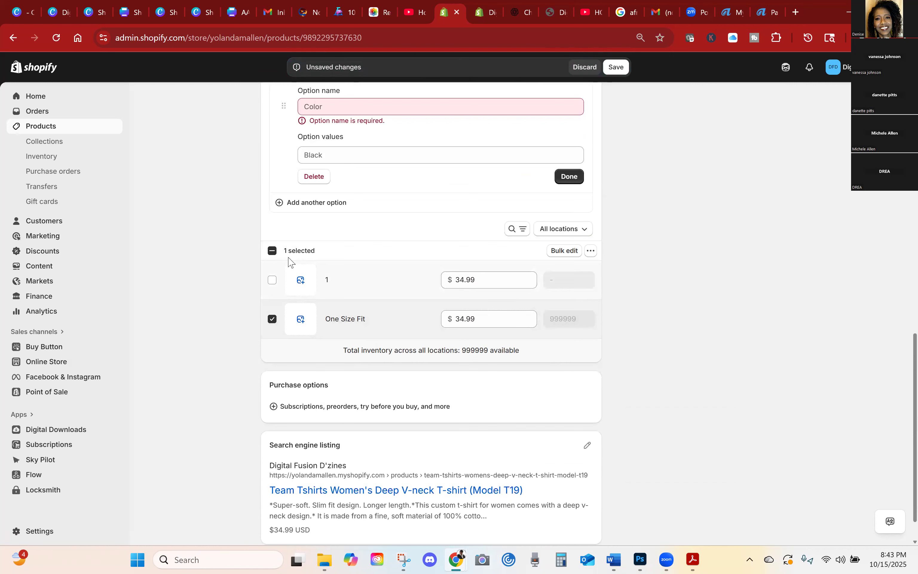
scroll(489, 212, "up", 3)
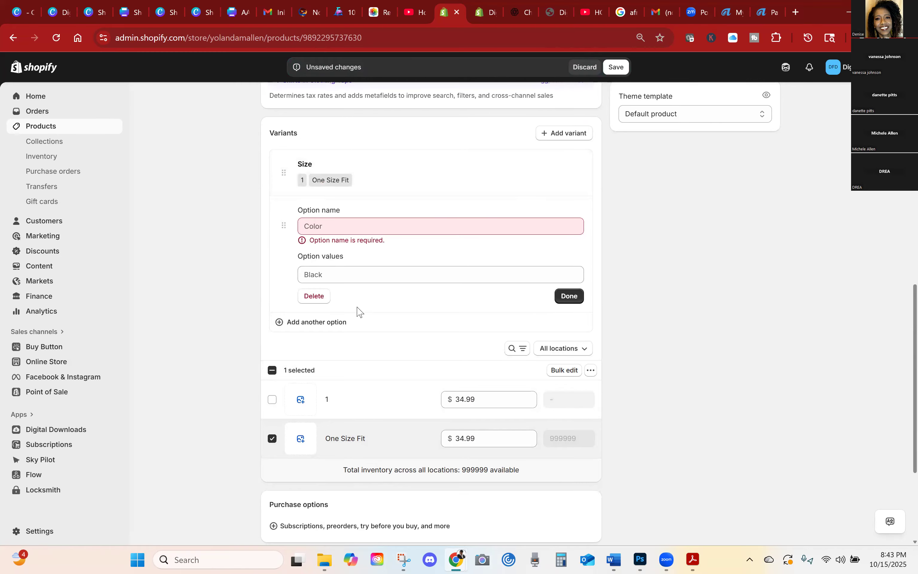
left_click(317, 297)
scroll(446, 260, "up", 5)
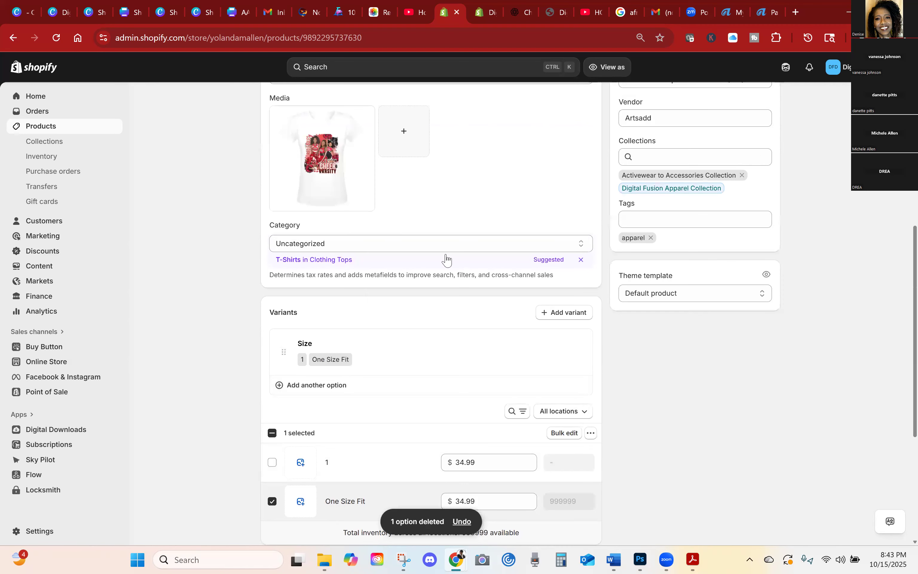
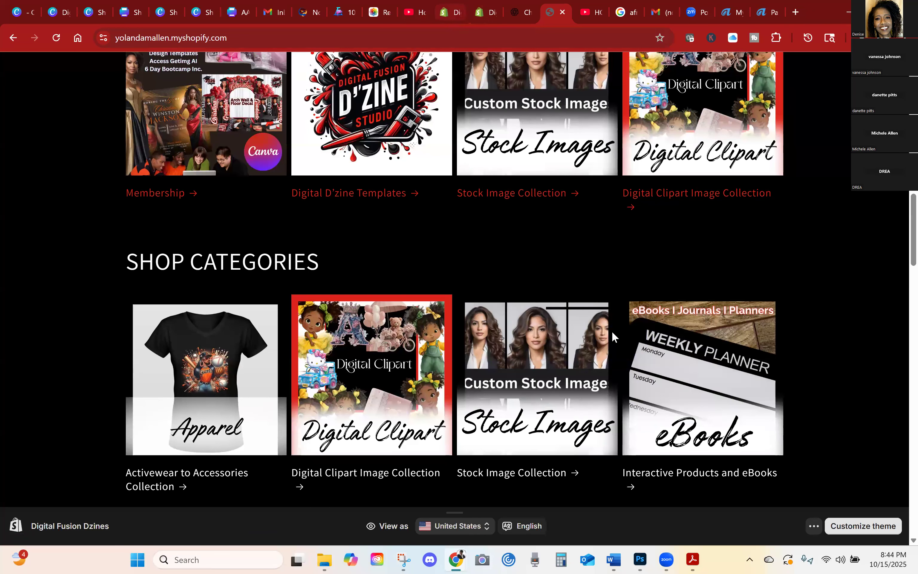
Check the Digital Fusion Apparel Collection linked from the T-shirt product in the Shopify admin, and return to the product
left_click(450, 12)
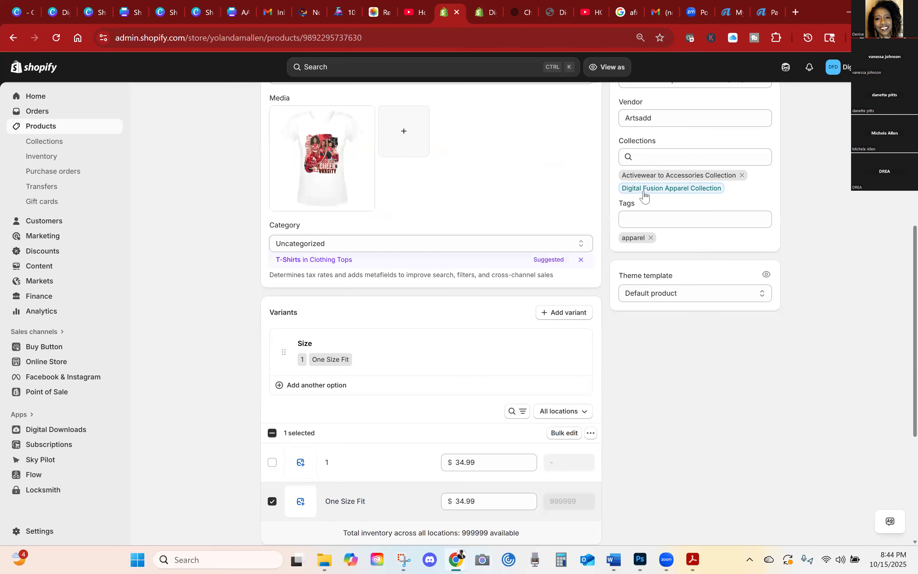
left_click(719, 190)
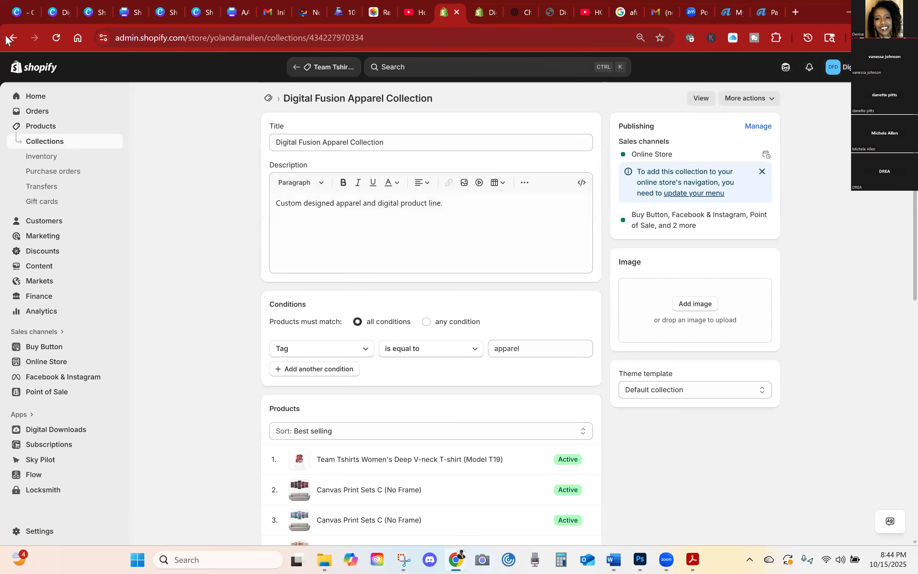
left_click(8, 38)
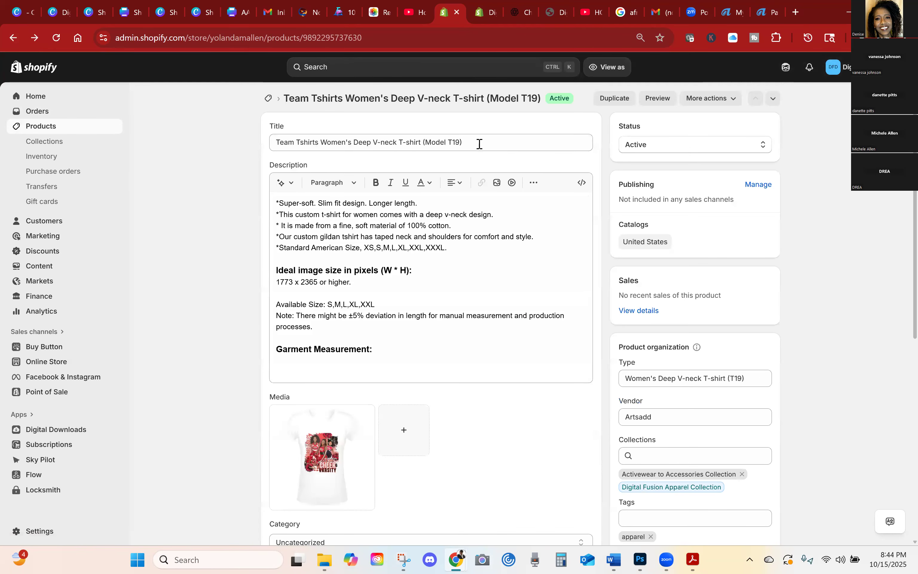
Search the storefront for "Team Tshirts Women's Deep", copied from the product title, and look through the results for the cheer T-shirt
left_click_drag(371, 142, 204, 133)
key("ctrl+c")
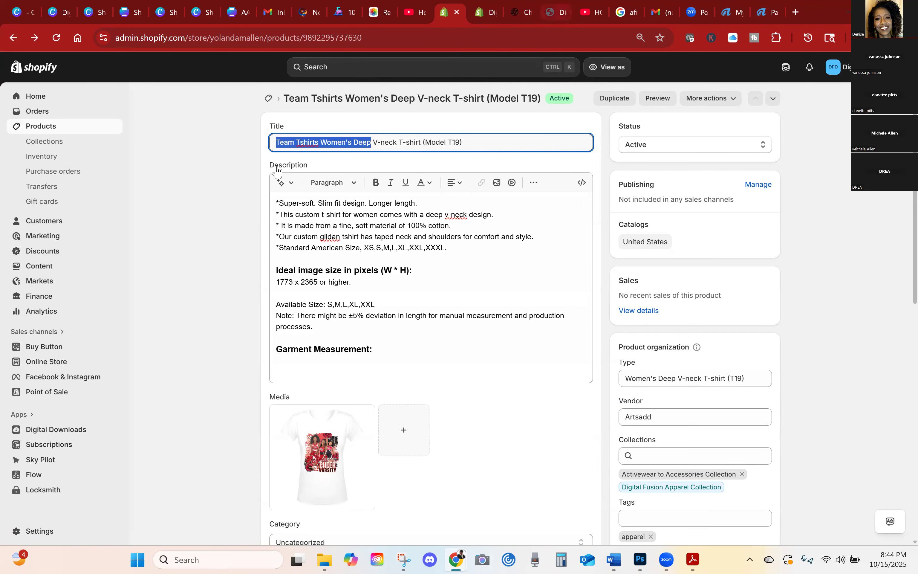
left_click(556, 12)
scroll(325, 130, "up", 10)
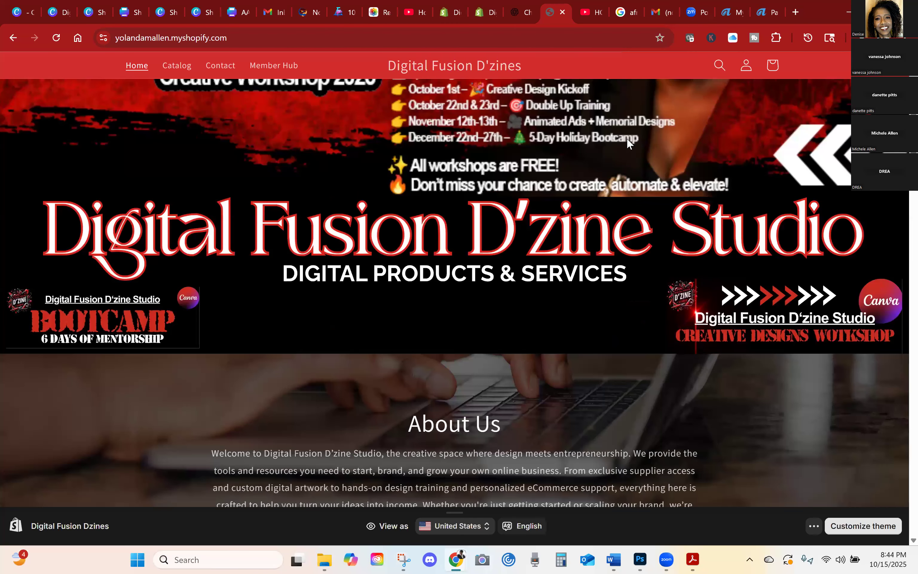
left_click(718, 70)
key("ctrl+v")
left_click(389, 93)
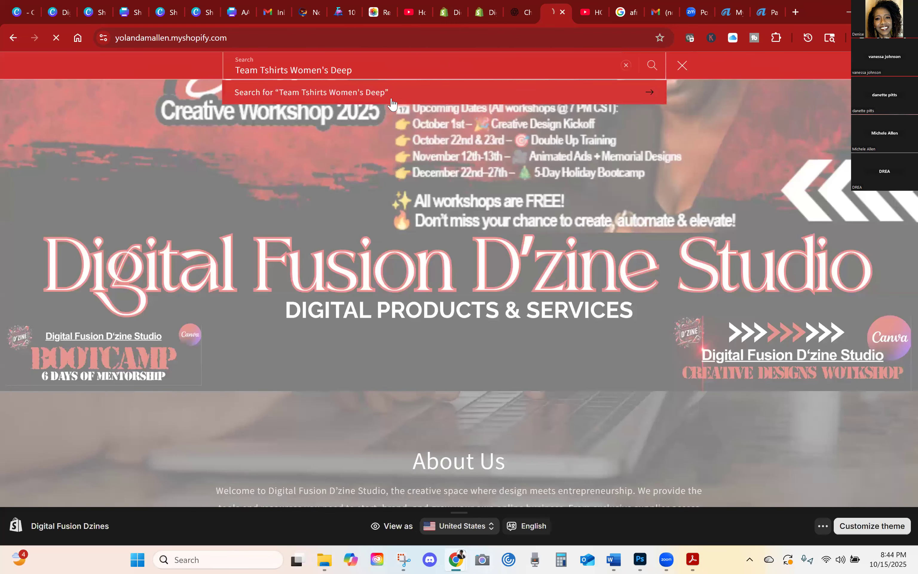
scroll(696, 372, "down", 5)
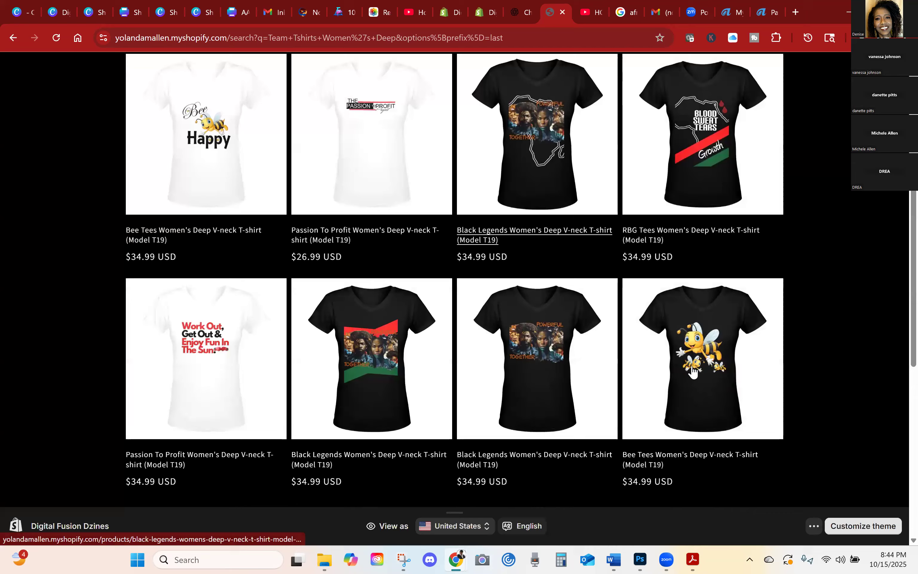
scroll(701, 369, "down", 5)
scroll(705, 379, "down", 2)
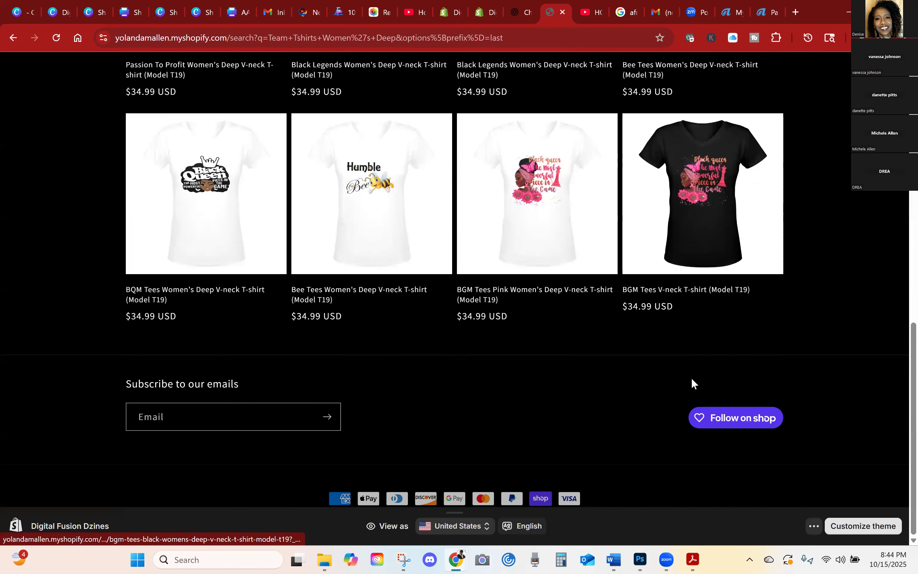
scroll(690, 384, "up", 10)
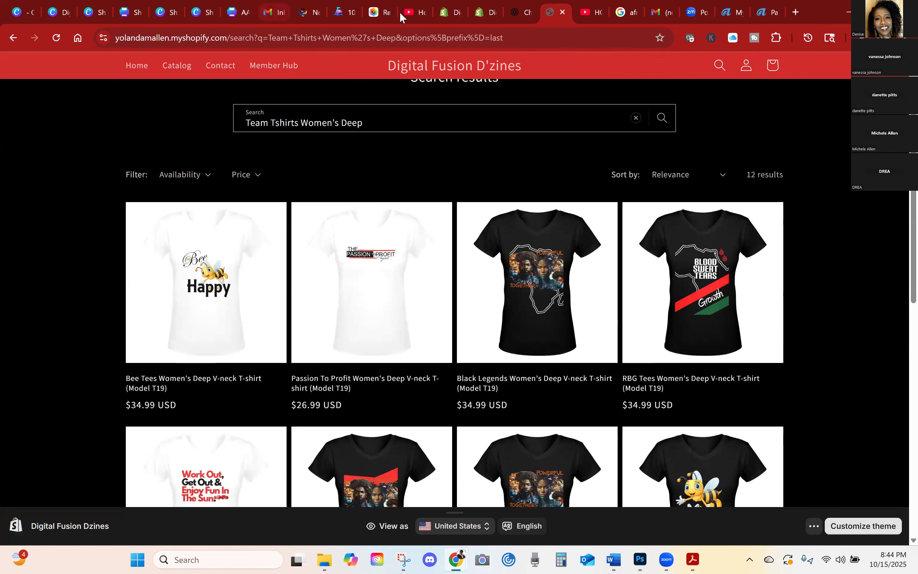
Return to the product in the Shopify admin, open its storefront preview and examine the T-shirt's product page
left_click(450, 13)
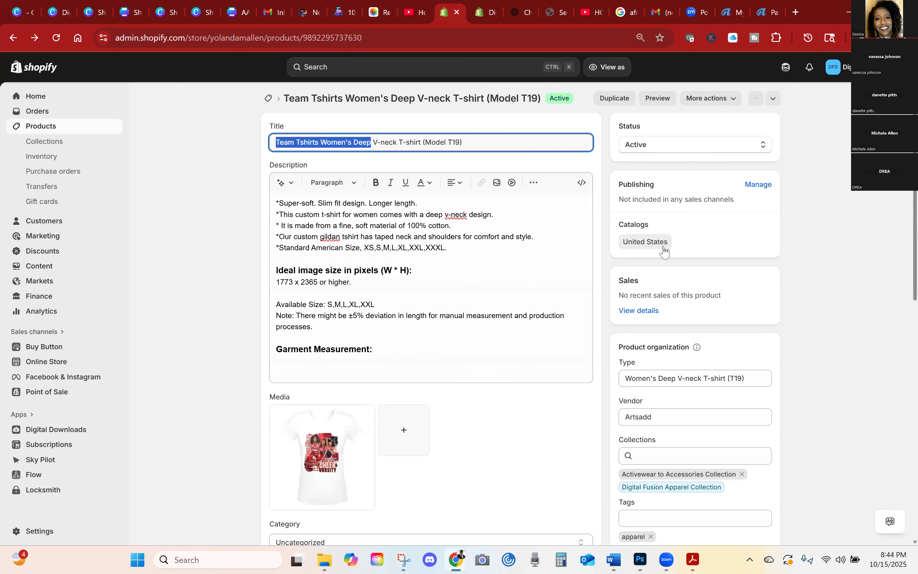
left_click(681, 150)
left_click(681, 149)
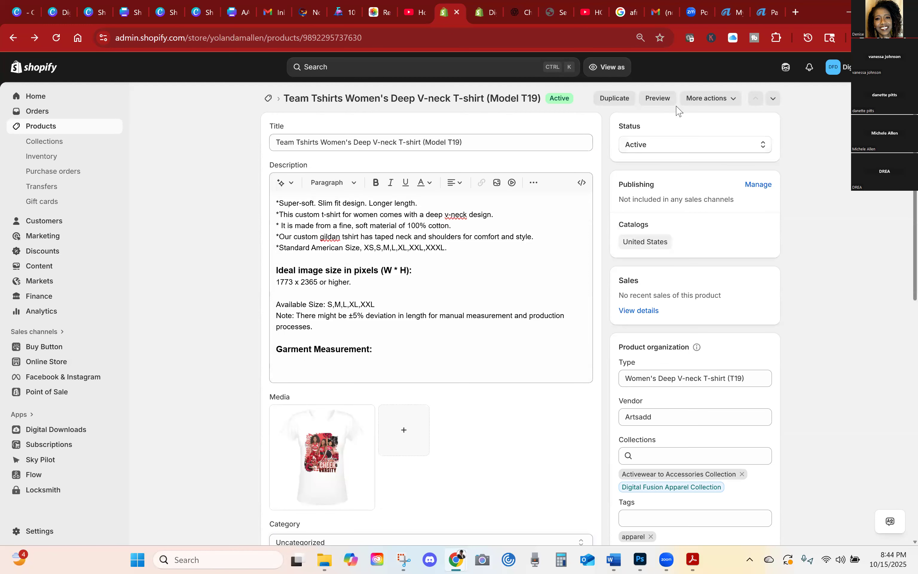
left_click(720, 103)
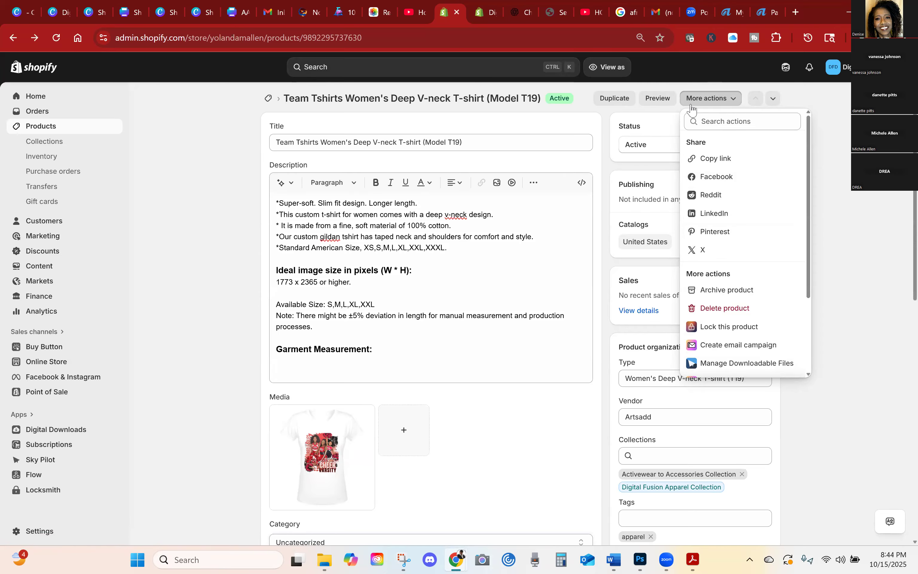
left_click(666, 103)
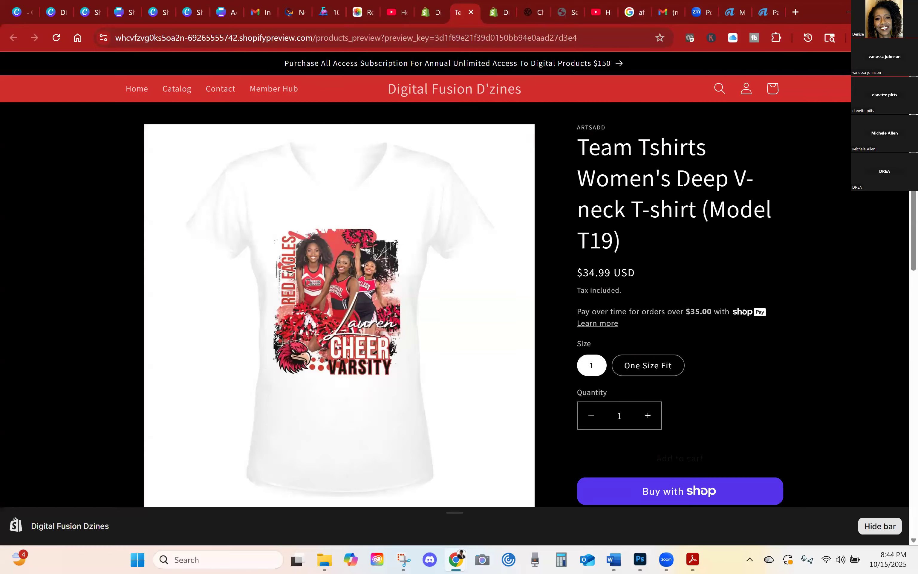
scroll(687, 203, "down", 6)
scroll(417, 243, "up", 3)
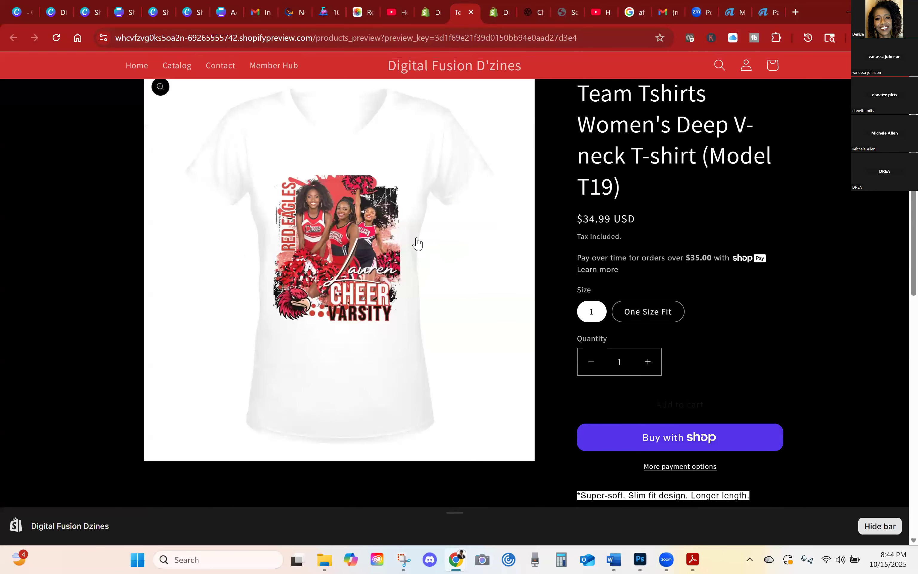
scroll(428, 243, "up", 2)
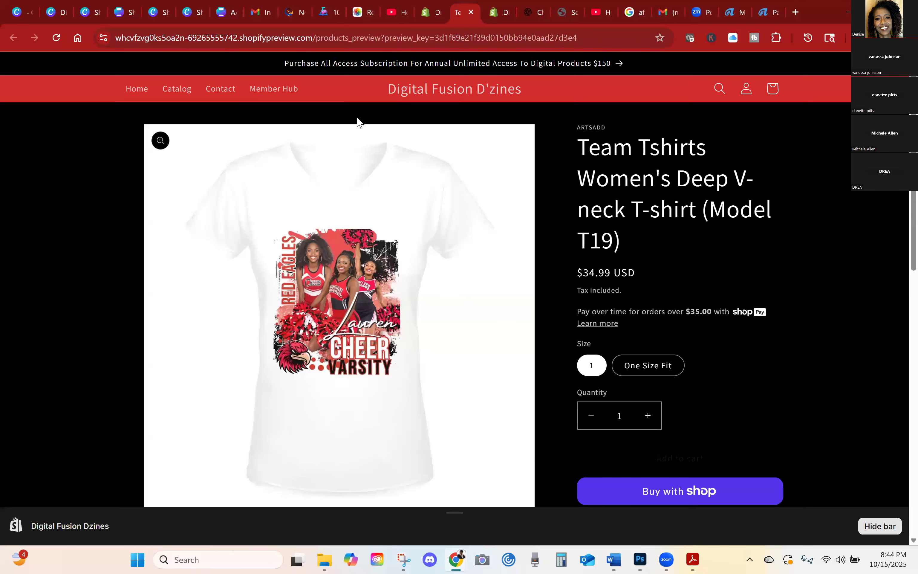
Check the preview store's catalog, and open the Activewear to Accessories Collection from the home page's shop categories
left_click(171, 96)
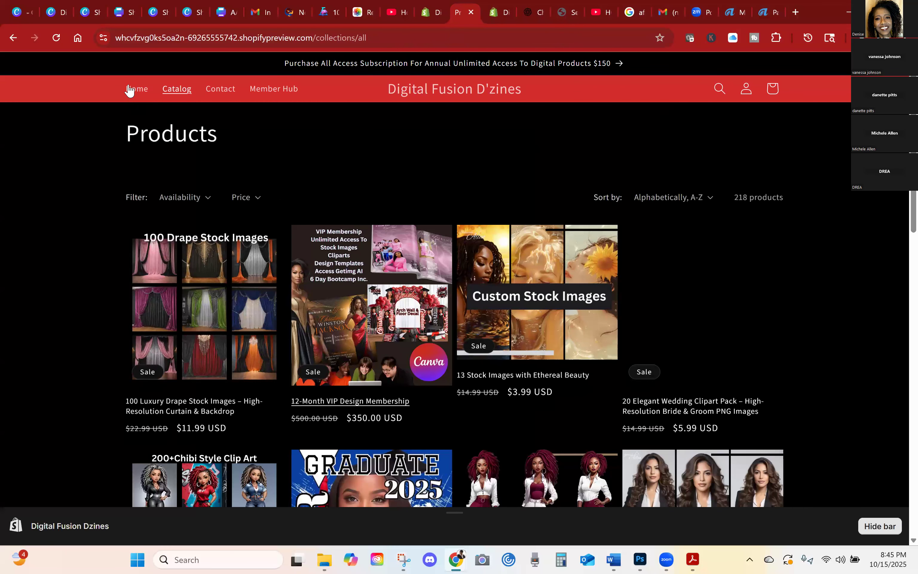
left_click(132, 89)
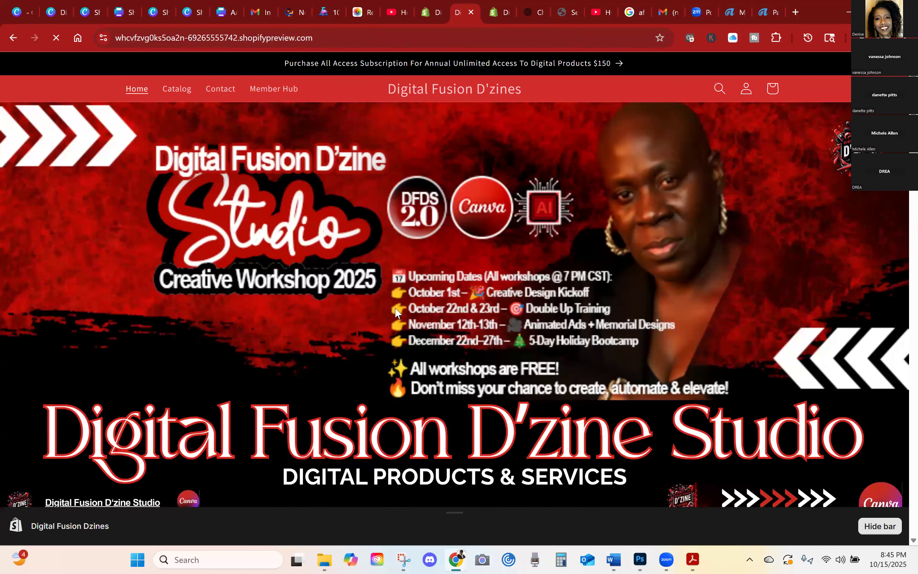
scroll(397, 322, "down", 6)
scroll(398, 372, "down", 5)
scroll(246, 364, "down", 3)
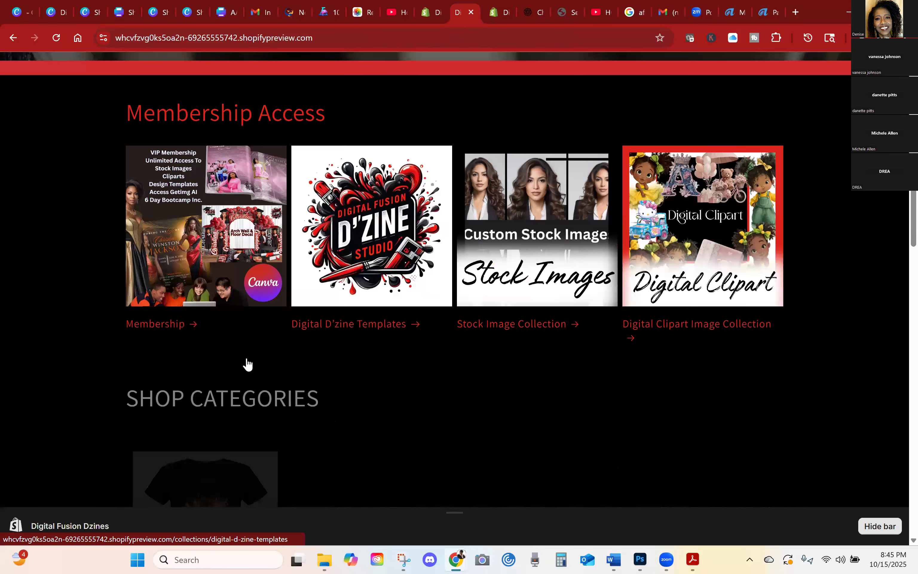
scroll(234, 371, "down", 4)
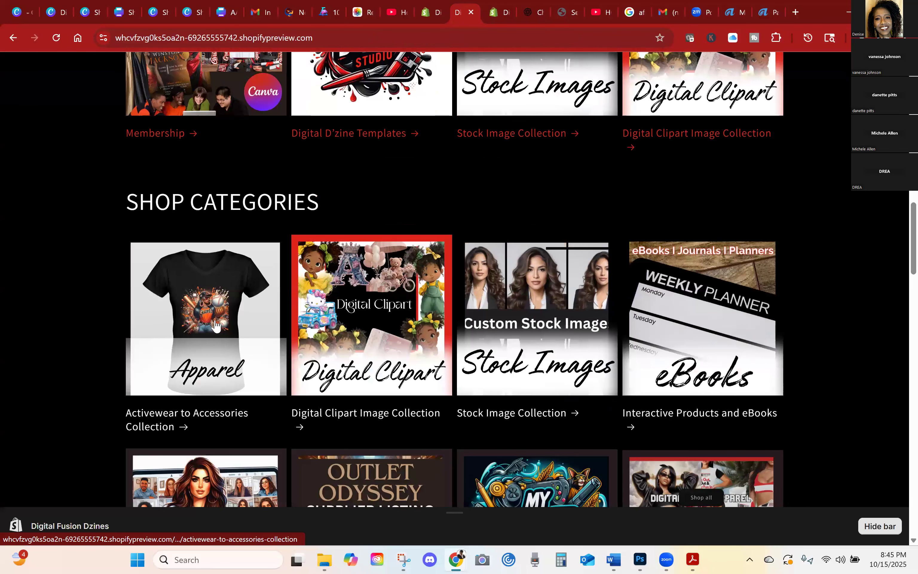
scroll(214, 182, "down", 3)
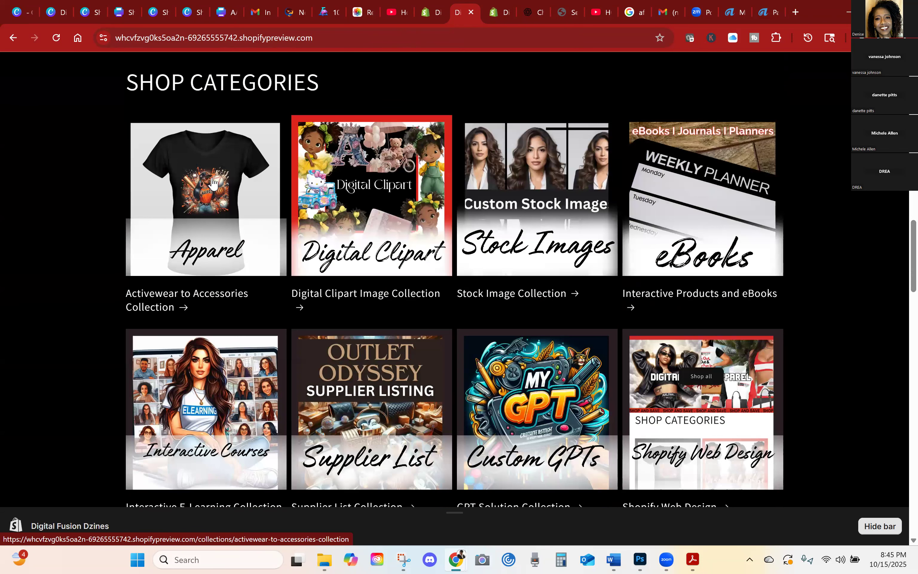
left_click(211, 183)
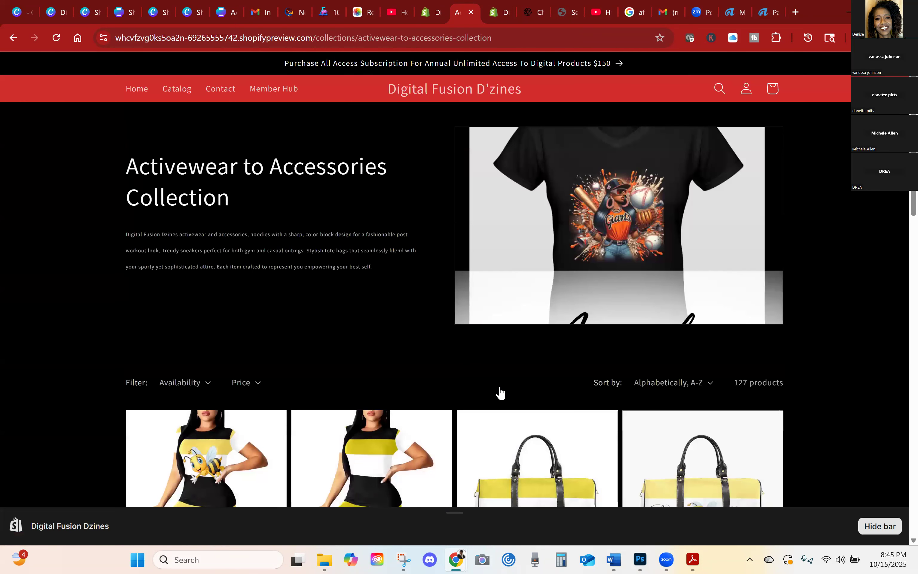
Look through pages 1 and 2 of the Activewear to Accessories Collection for the team T-shirt
scroll(499, 391, "down", 6)
scroll(603, 376, "down", 2)
scroll(609, 380, "up", 6)
scroll(420, 420, "down", 12)
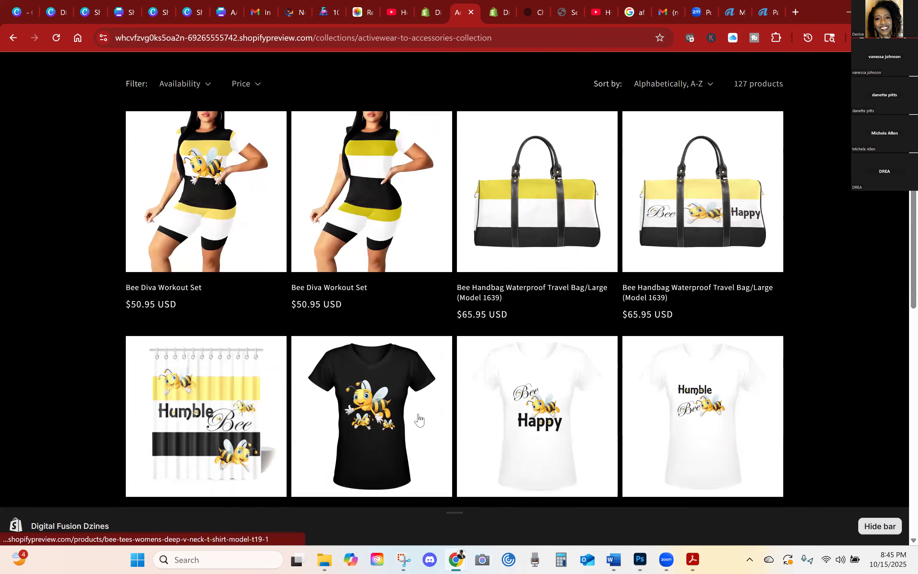
scroll(387, 422, "down", 8)
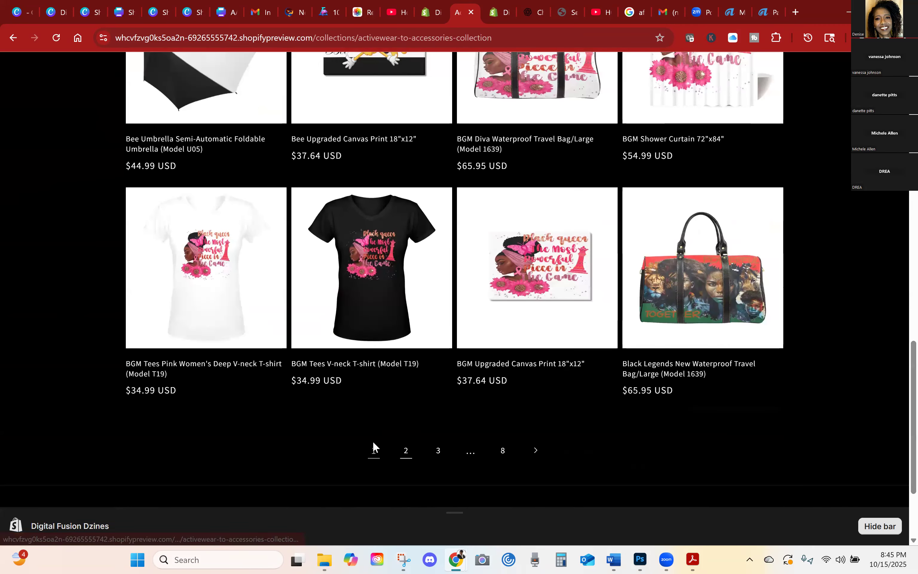
left_click(406, 450)
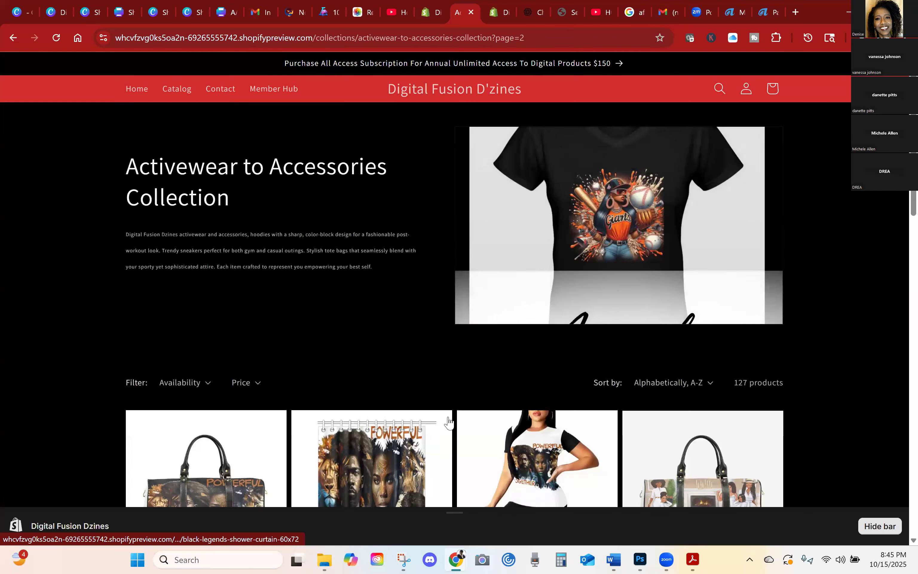
scroll(455, 411, "down", 7)
scroll(460, 409, "down", 2)
scroll(397, 412, "down", 18)
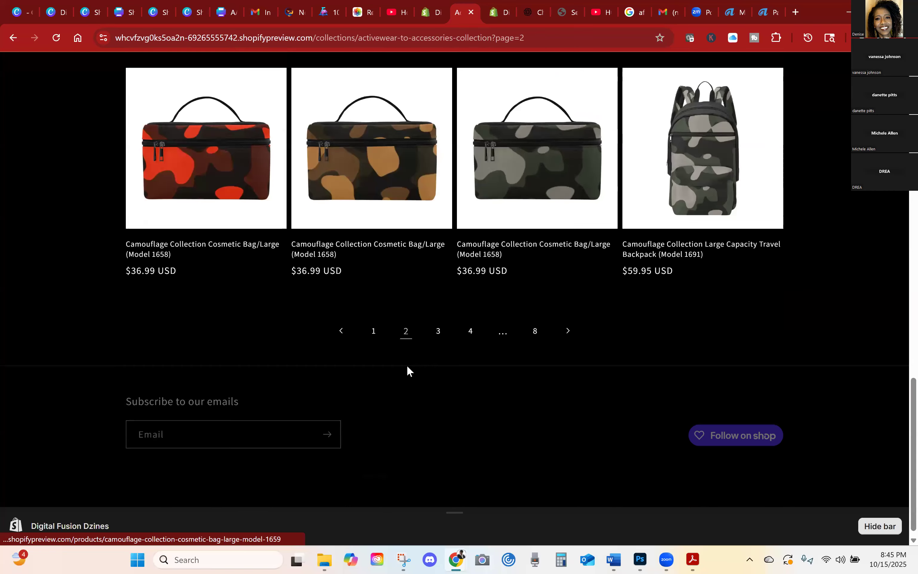
Look through pages 3 and 4 of the collection for the team T-shirt
left_click(440, 342)
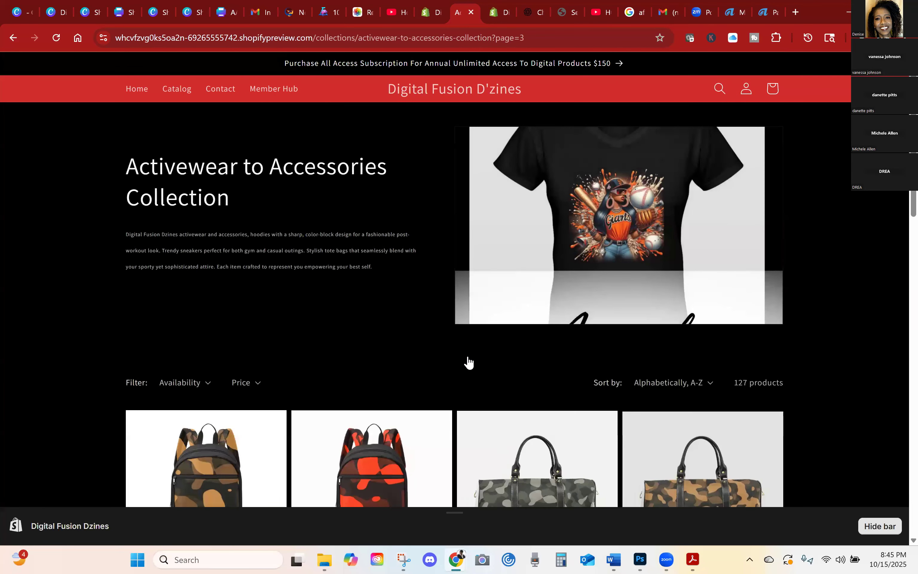
scroll(468, 366, "down", 8)
scroll(451, 425, "down", 15)
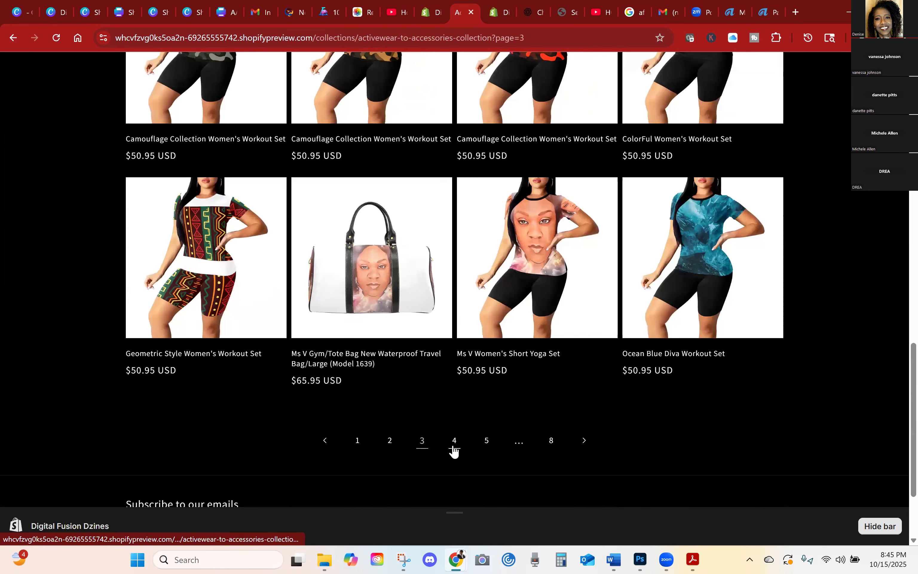
left_click(453, 448)
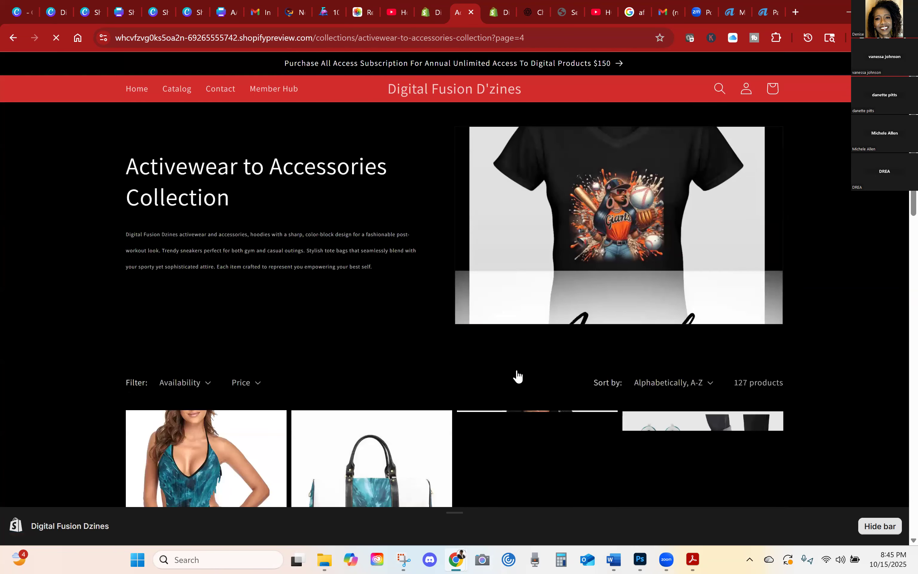
scroll(467, 441, "down", 6)
scroll(478, 429, "down", 10)
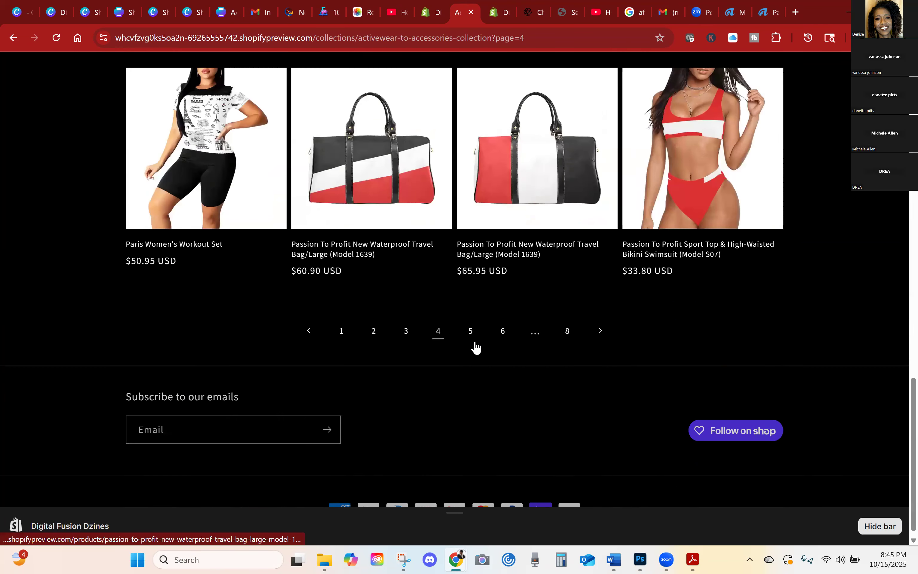
Open page 5 of the collection and scan its products down to the end of the page
left_click(473, 343)
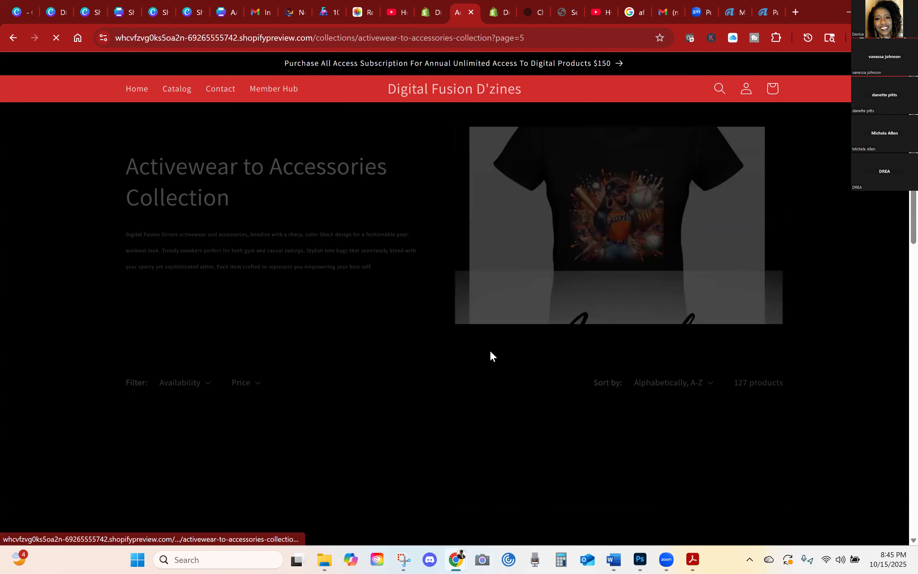
scroll(545, 370, "down", 2)
scroll(554, 373, "down", 10)
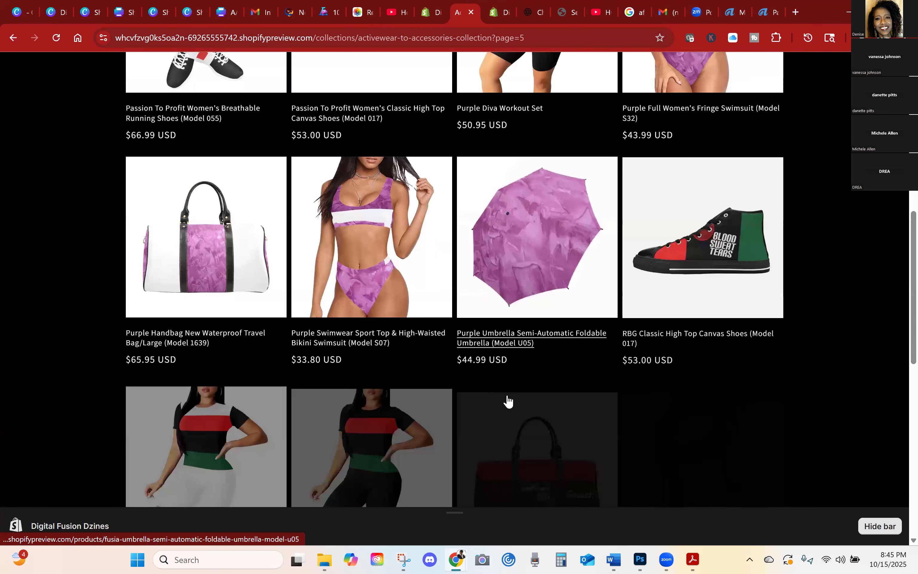
scroll(508, 401, "down", 10)
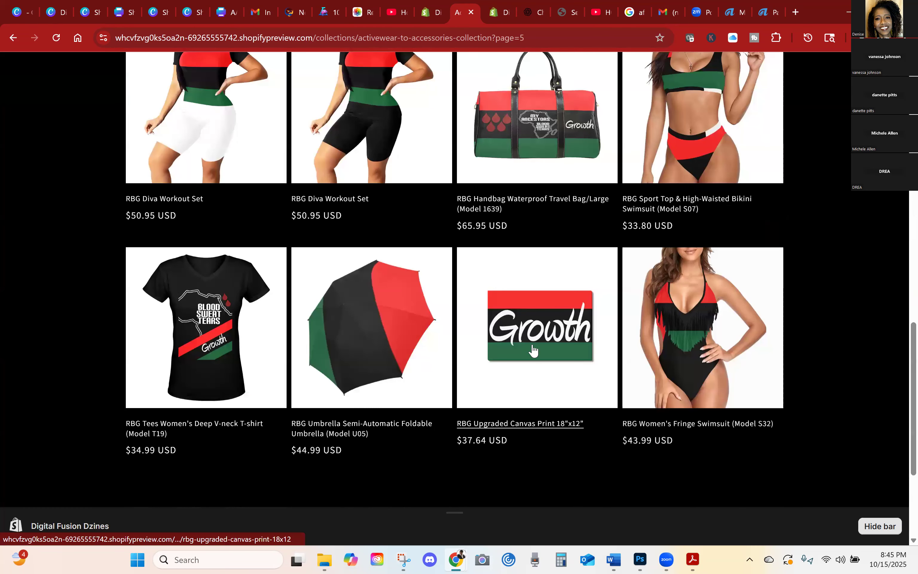
scroll(603, 342, "down", 5)
Look through pages 6 and 7 of the Activewear to Accessories Collection for the team T-shirt
left_click(601, 333)
scroll(581, 375, "down", 8)
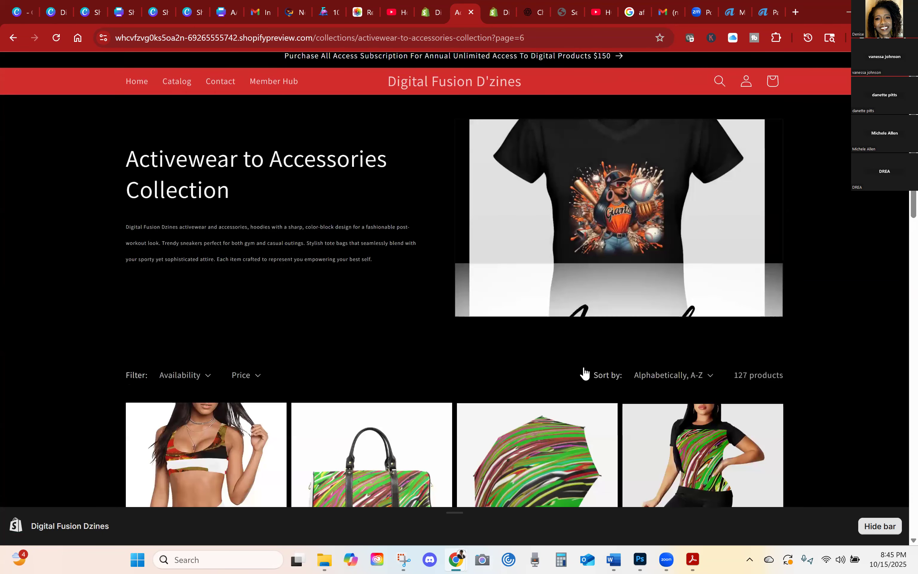
scroll(494, 328, "down", 10)
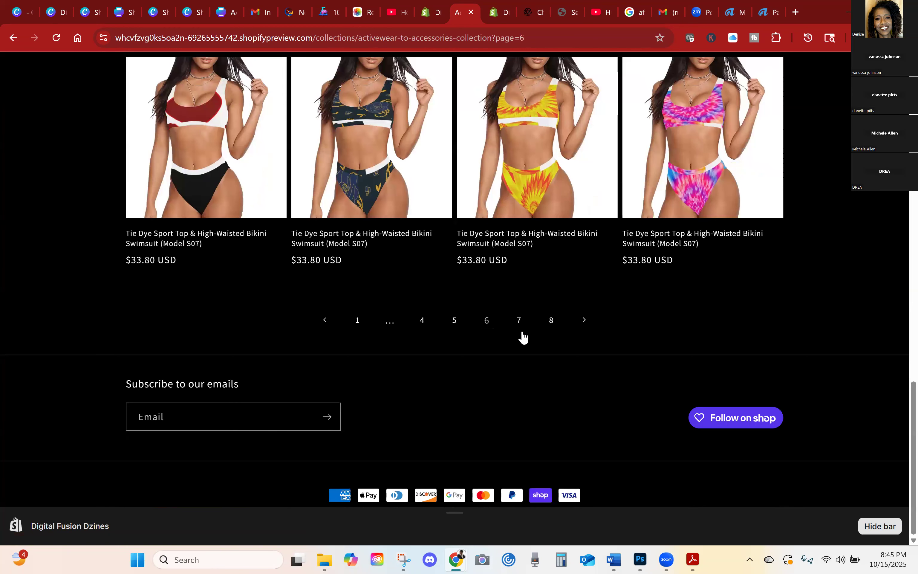
left_click(523, 341)
scroll(576, 350, "down", 7)
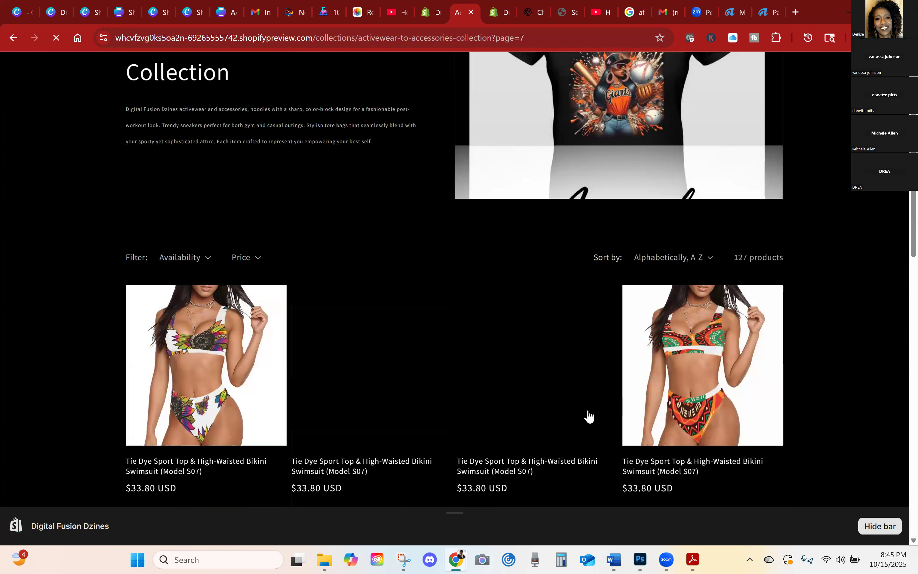
scroll(532, 329, "down", 10)
Look through page 8 of the collection for the team T-shirt and go back to the previous page
left_click(569, 330)
scroll(629, 345, "down", 10)
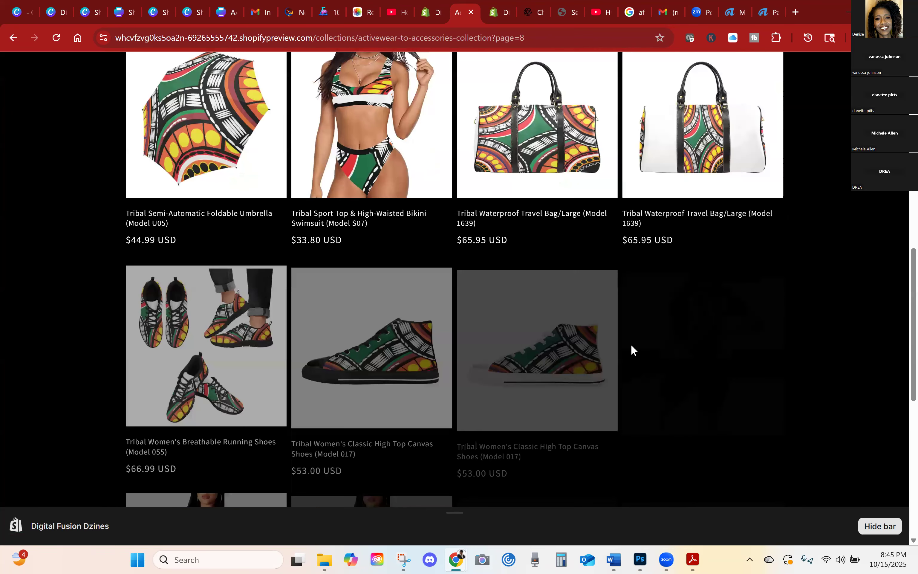
scroll(540, 345, "down", 10)
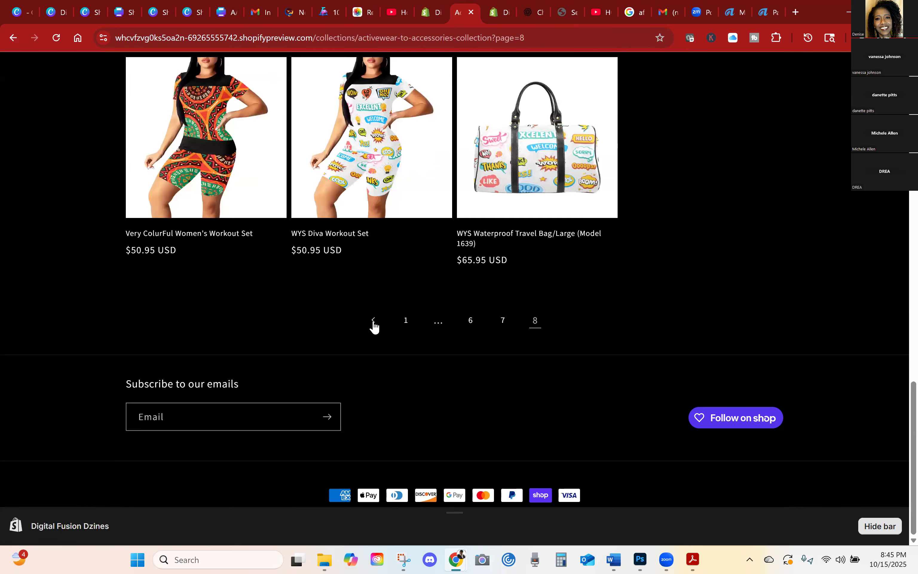
left_click(373, 319)
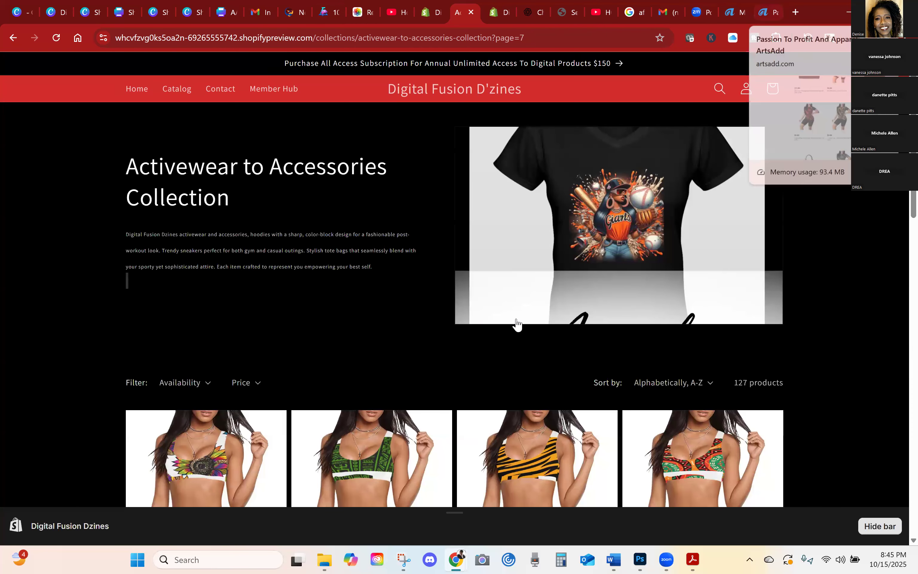
Switch to ArtsAdd's My Designs, select the first team T-shirt design, and view the options for synchronizing it to Shopify
left_click(766, 12)
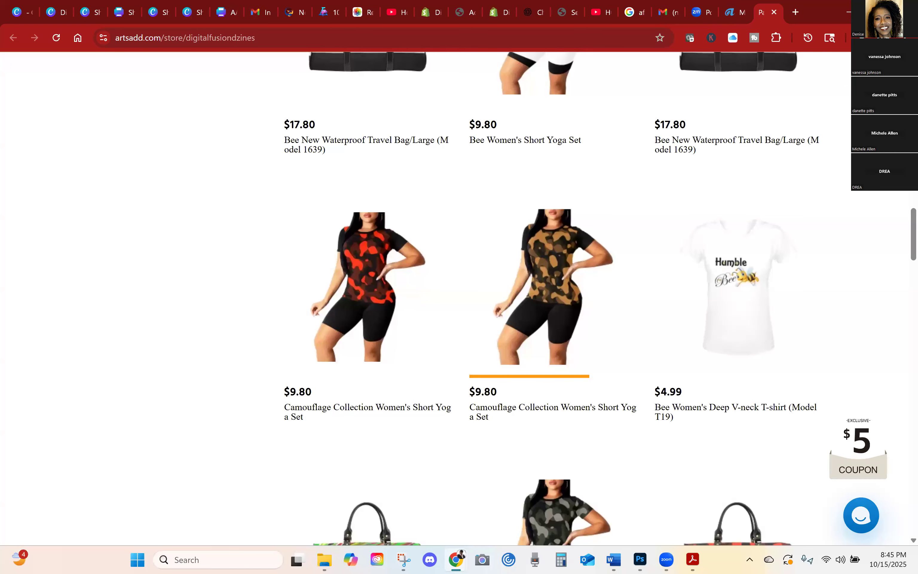
left_click(732, 12)
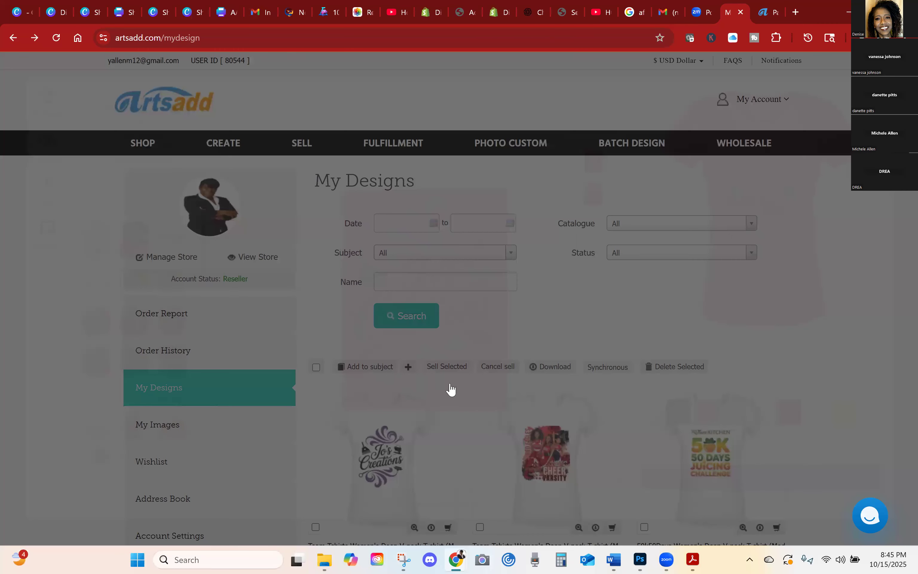
scroll(452, 384, "down", 4)
left_click(316, 288)
left_click(593, 129)
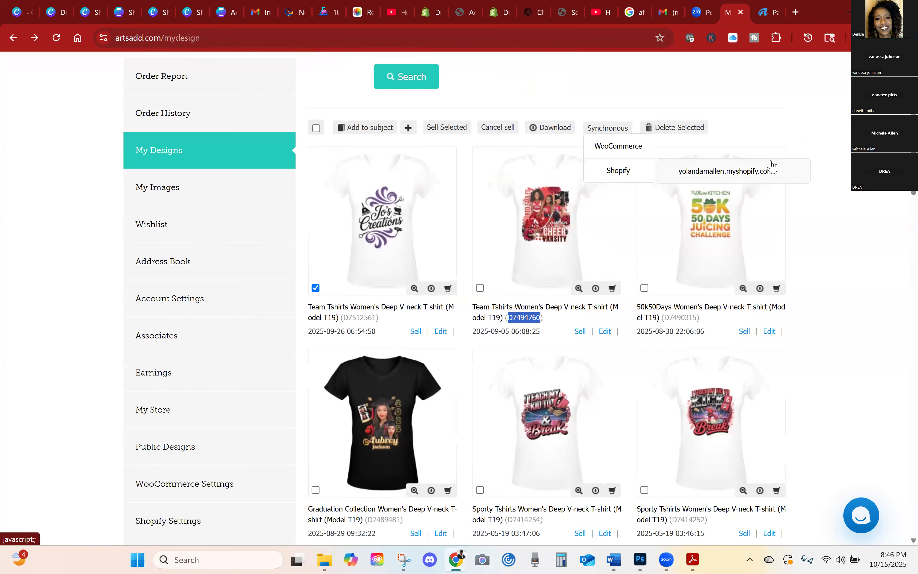
mouse_move(617, 174)
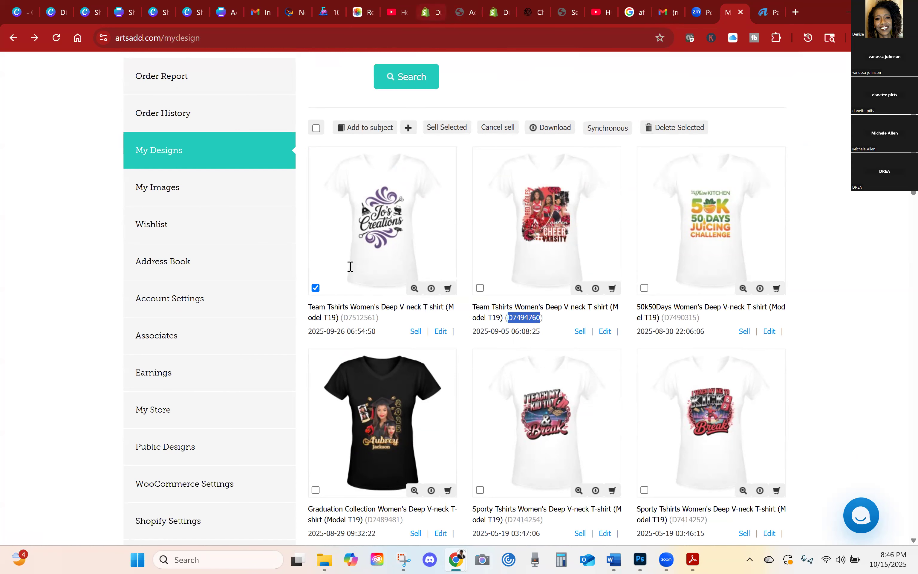
Switch to the Shopify admin and review the Team Tshirts product's details, with a brief look at the next product
left_click(431, 12)
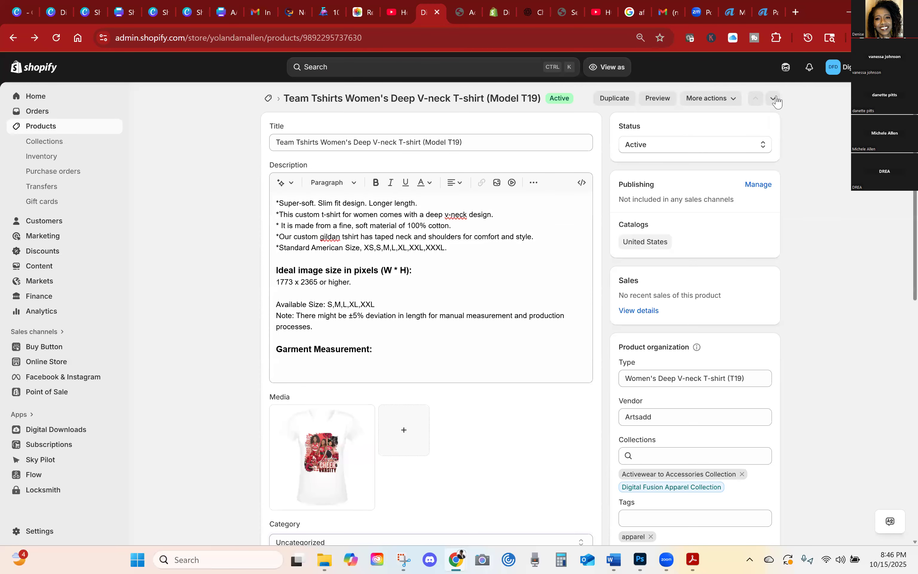
left_click(773, 99)
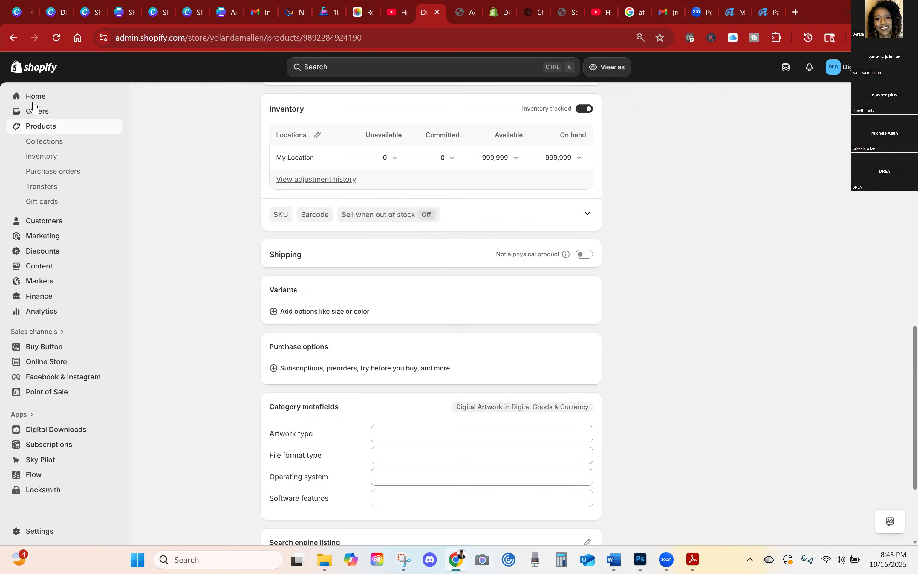
left_click(13, 38)
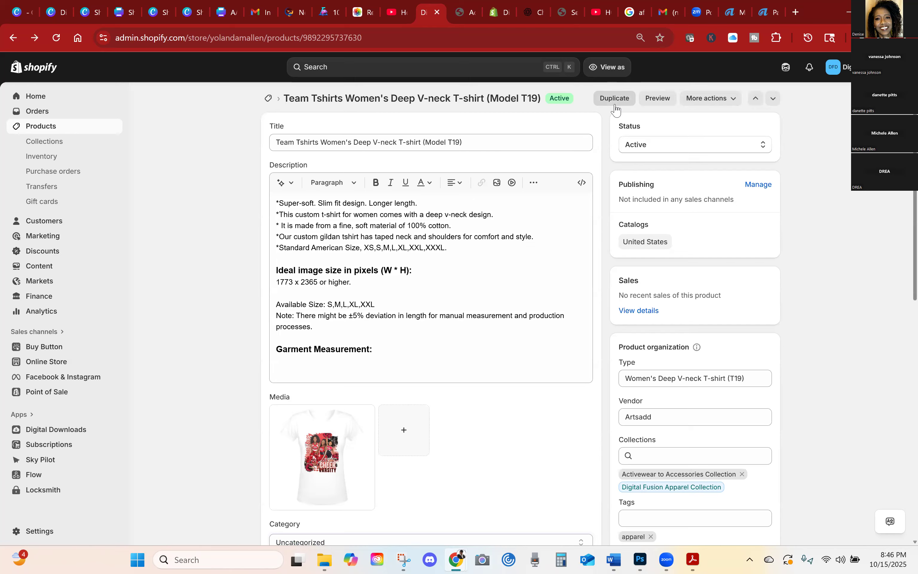
scroll(769, 437, "down", 5)
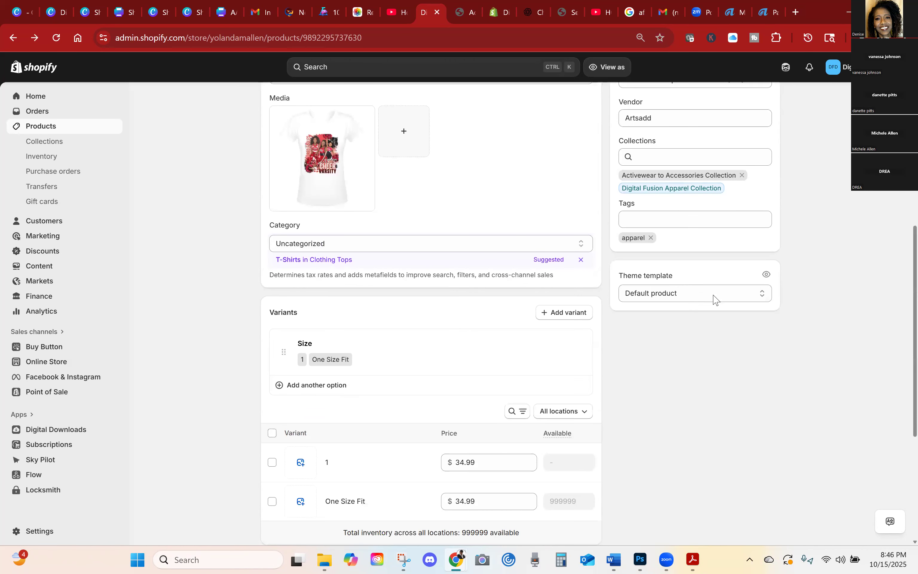
scroll(720, 323, "up", 5)
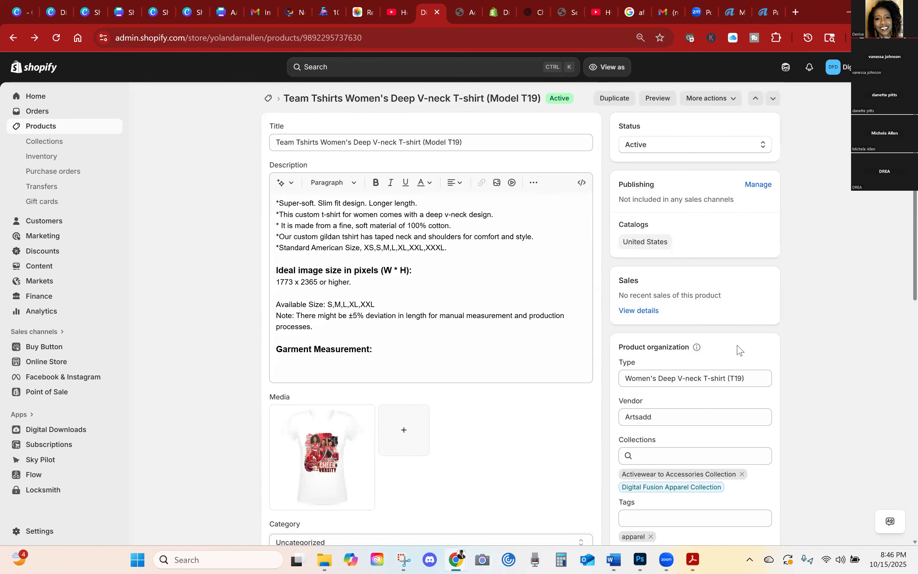
Check the additional actions for the Team Tshirts product, and review its variants and search engine listing
left_click(736, 100)
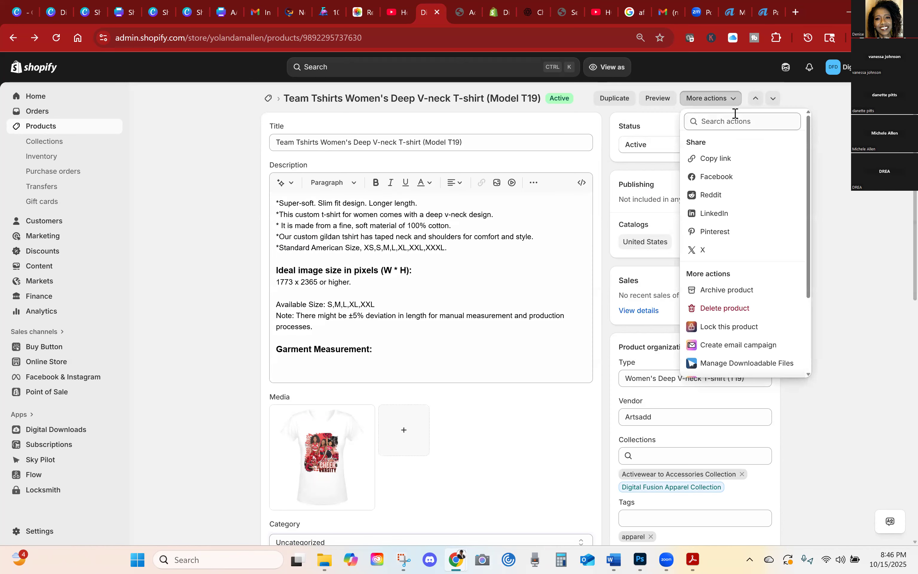
left_click(825, 129)
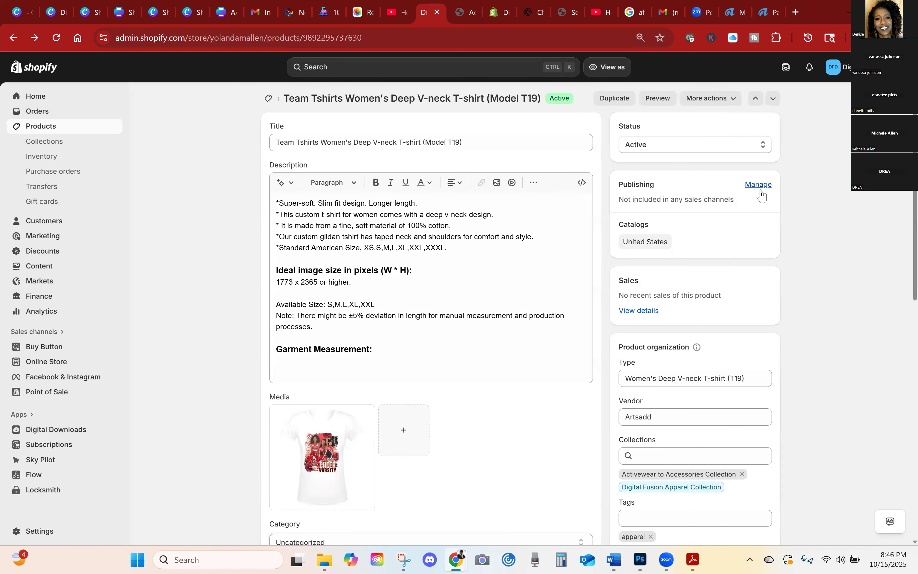
scroll(850, 303, "down", 5)
scroll(850, 305, "down", 5)
scroll(793, 418, "down", 1)
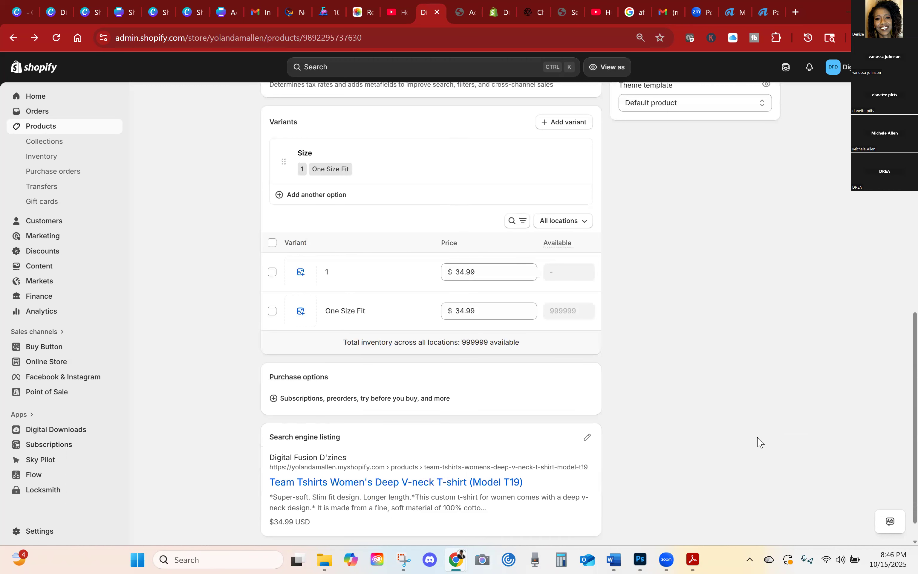
scroll(820, 174, "up", 12)
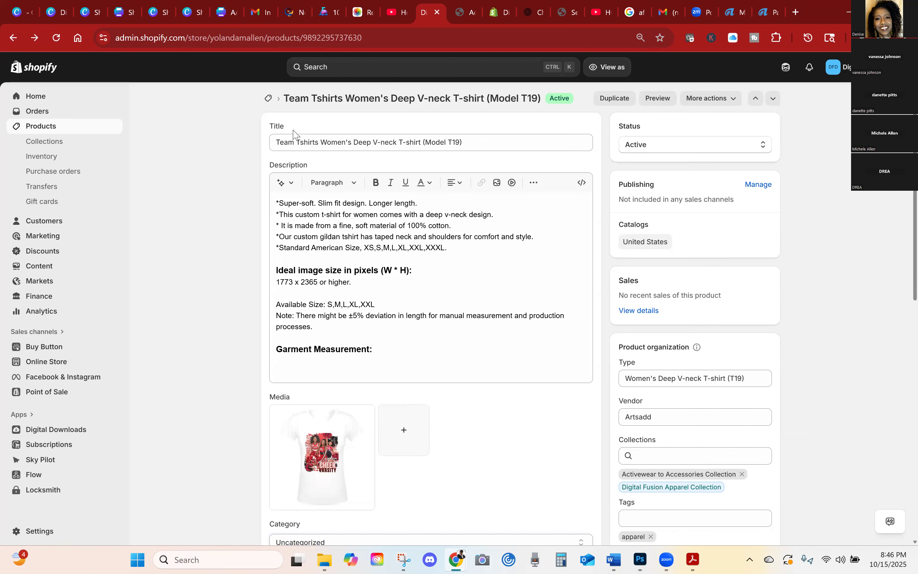
Delete the Team Tshirts Women's Deep V-neck T-shirt (Model T19) from the Shopify product list
left_click(79, 130)
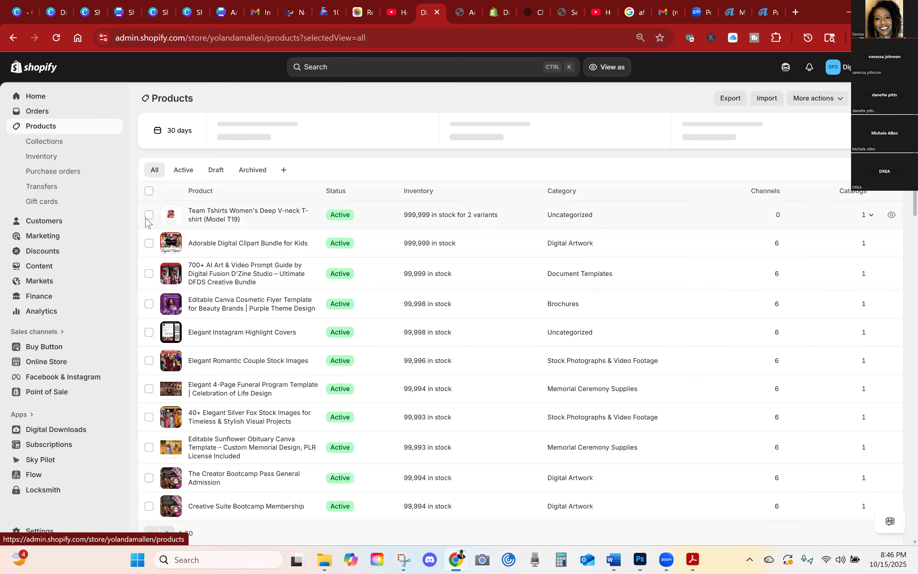
left_click(149, 216)
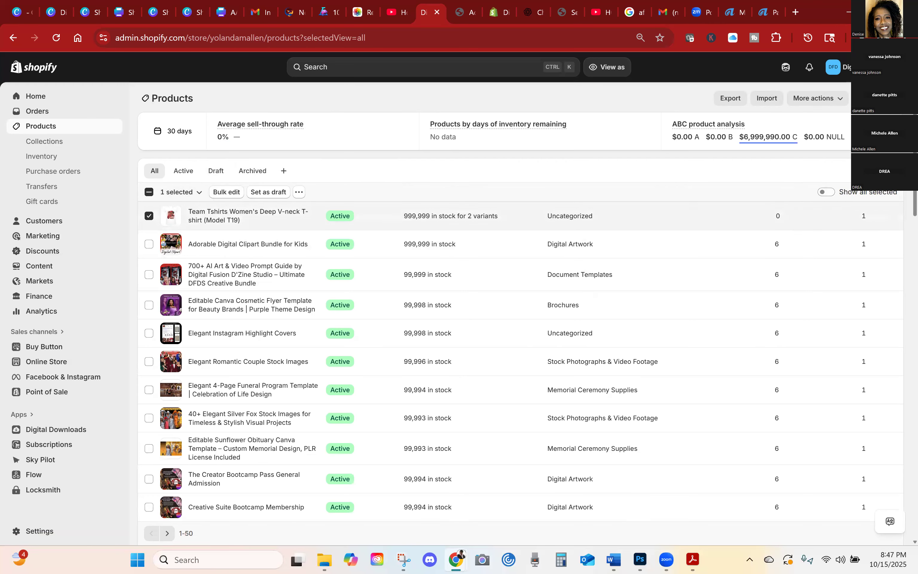
left_click(300, 193)
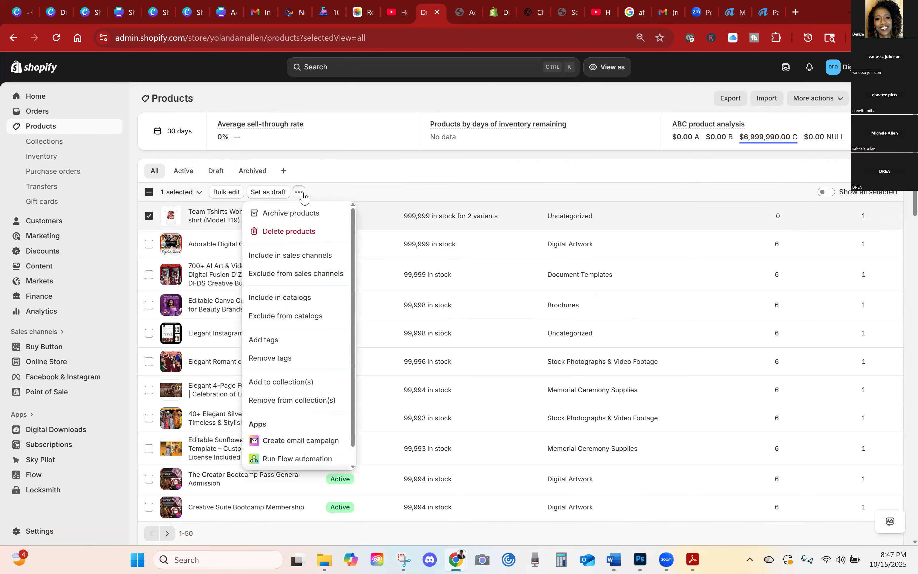
left_click(308, 232)
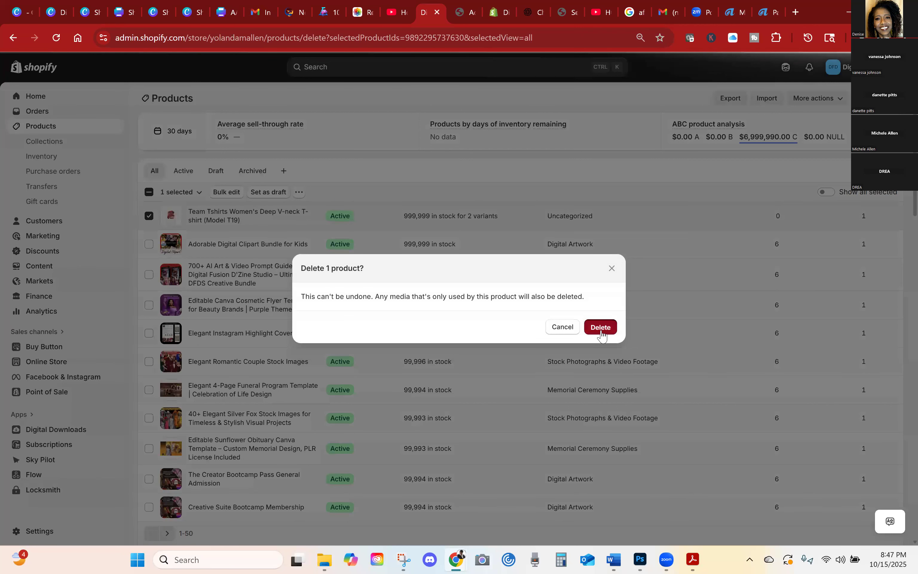
left_click(601, 329)
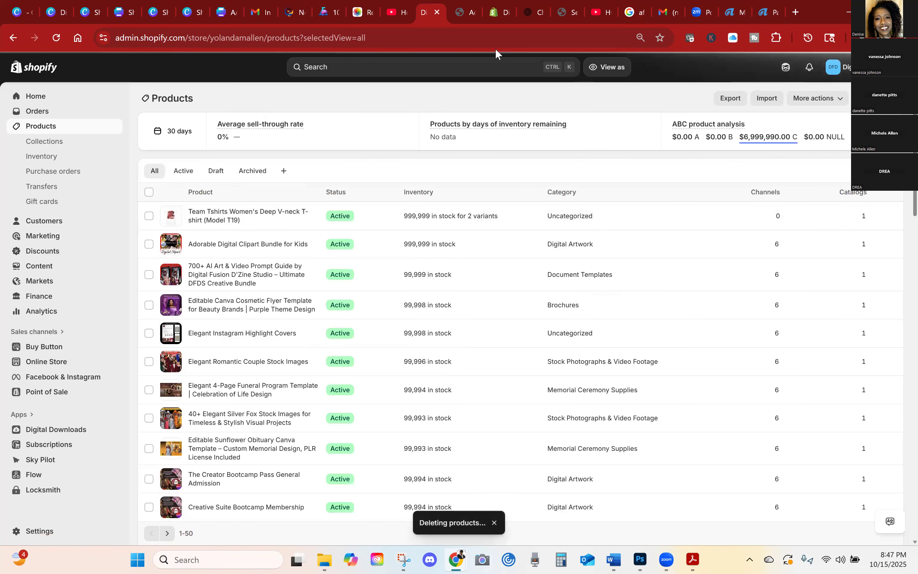
Return to ArtsAdd's My Designs, deselect the first team T-shirt, and try to preview the Cheer Varsity design
left_click(767, 13)
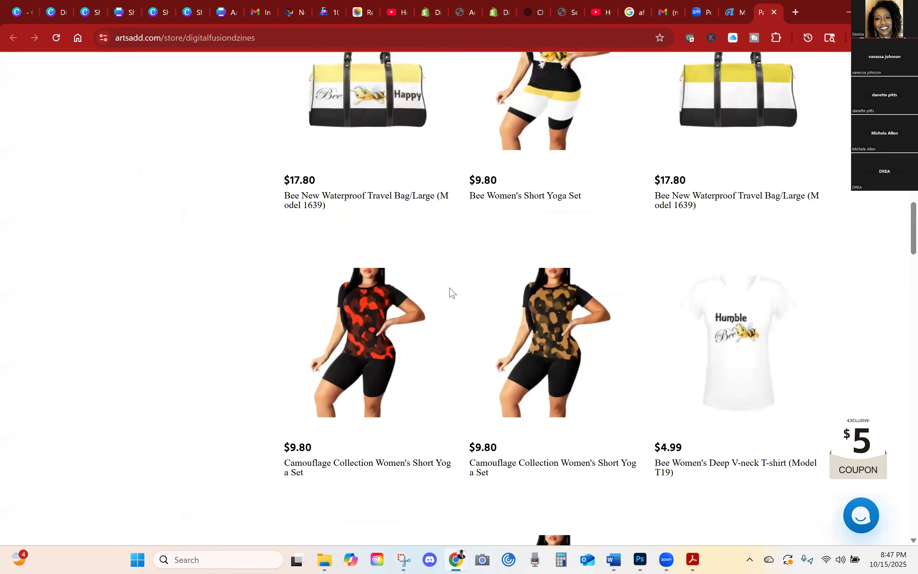
key("ctrl+shift+Tab")
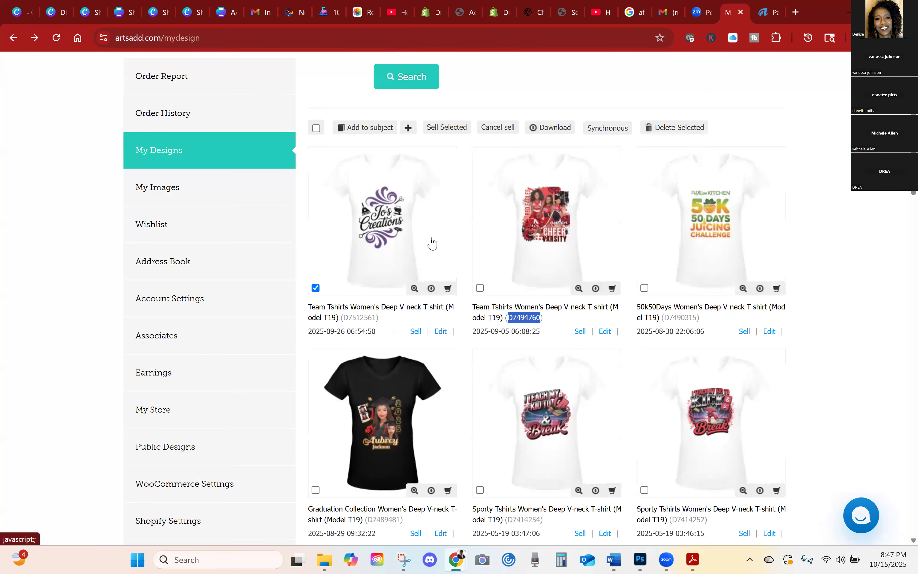
left_click(315, 289)
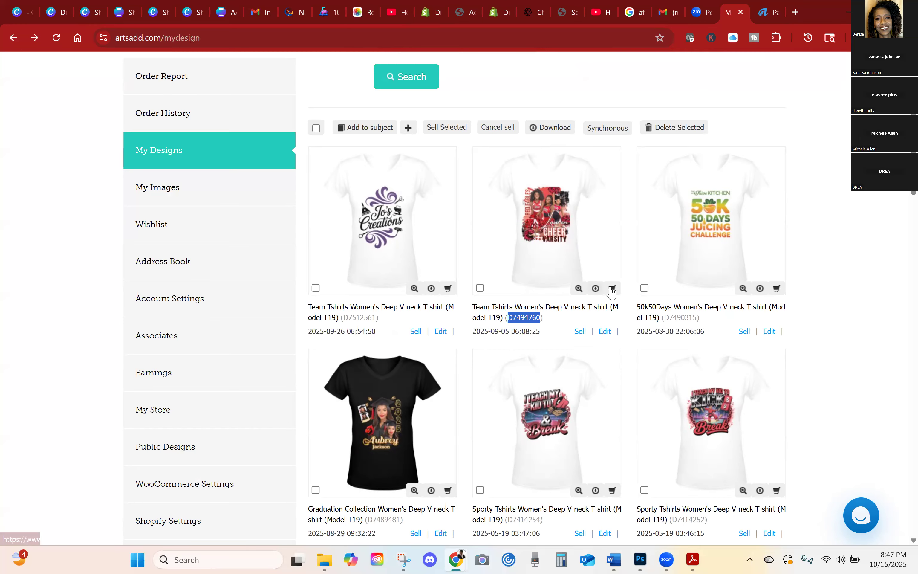
mouse_move(592, 140)
left_click(541, 229)
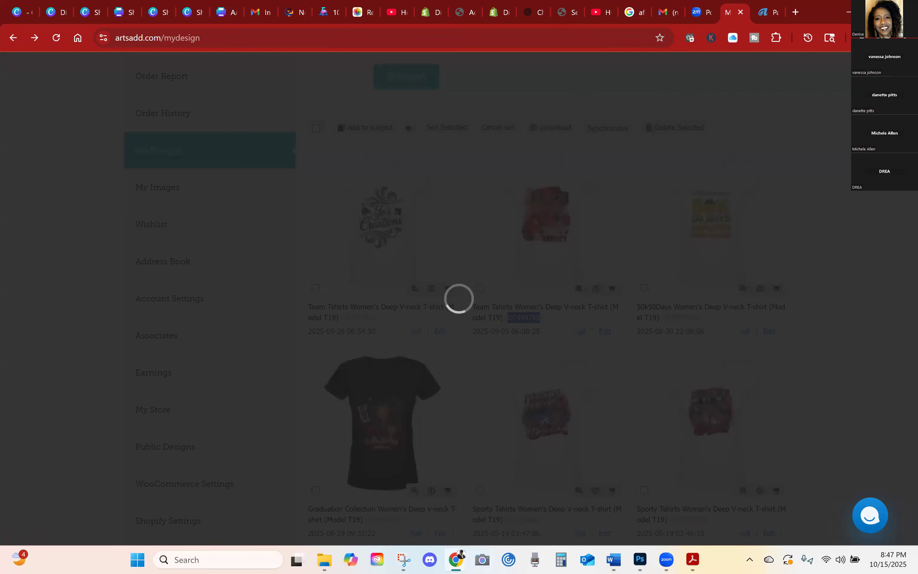
left_click(615, 275)
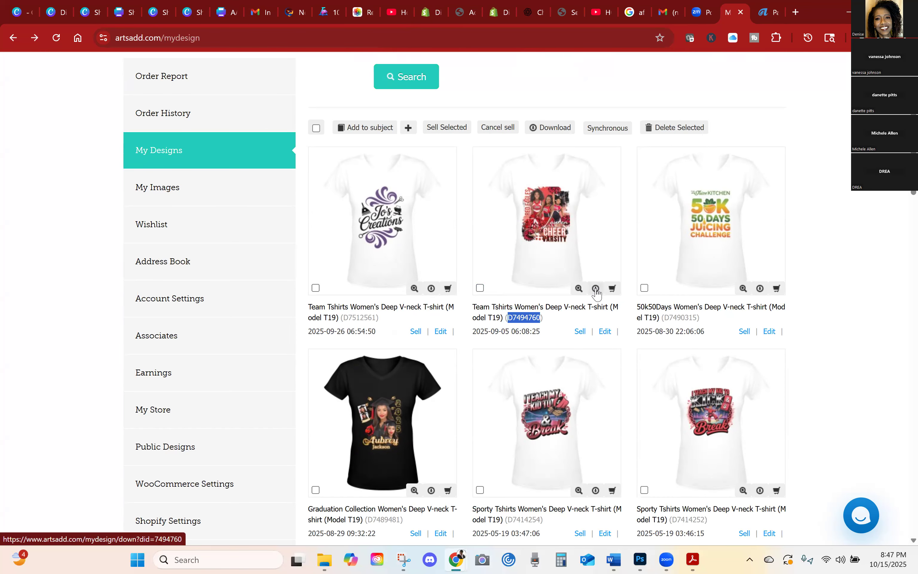
Download the Cheer Varsity T-shirt's mockup images, extract them to the D7494760 folder in Downloads, and return to My Designs
left_click(595, 289)
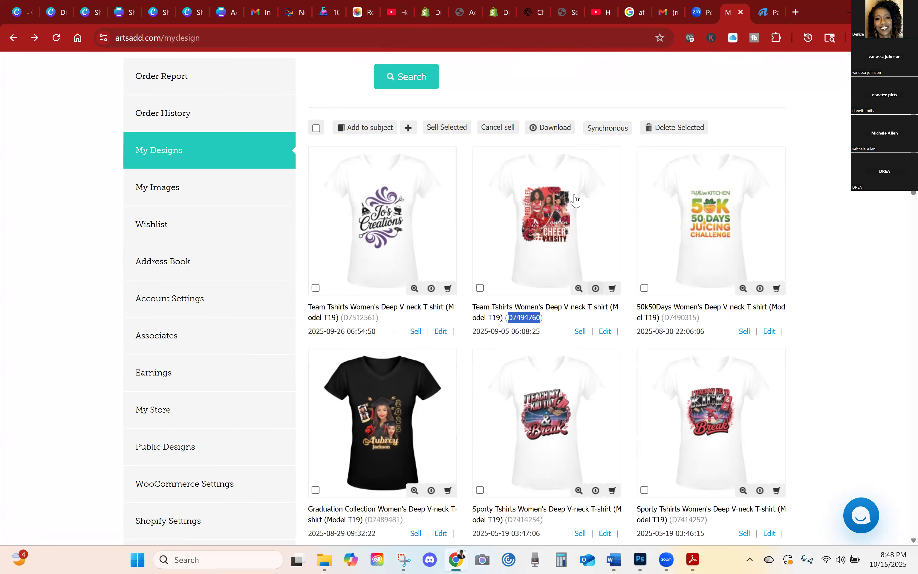
left_click(736, 68)
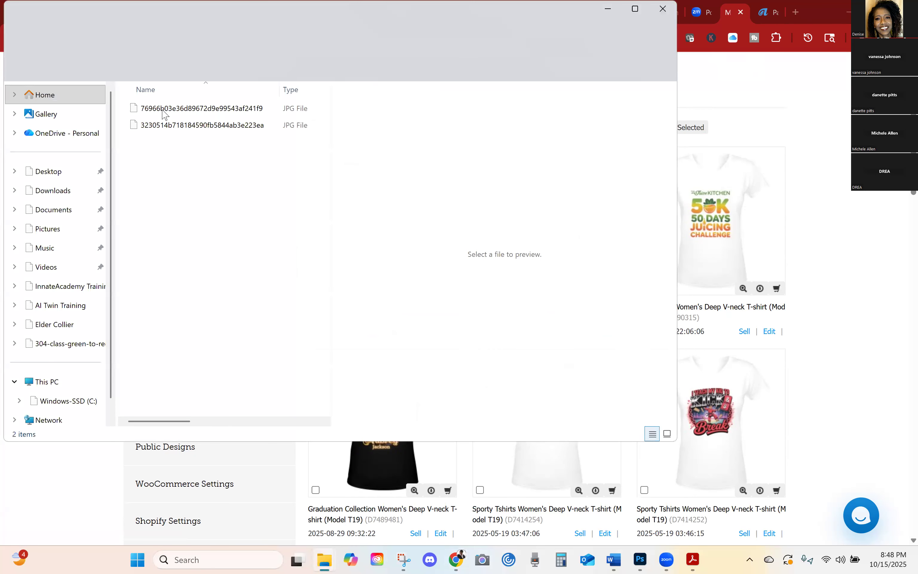
double_click(164, 109)
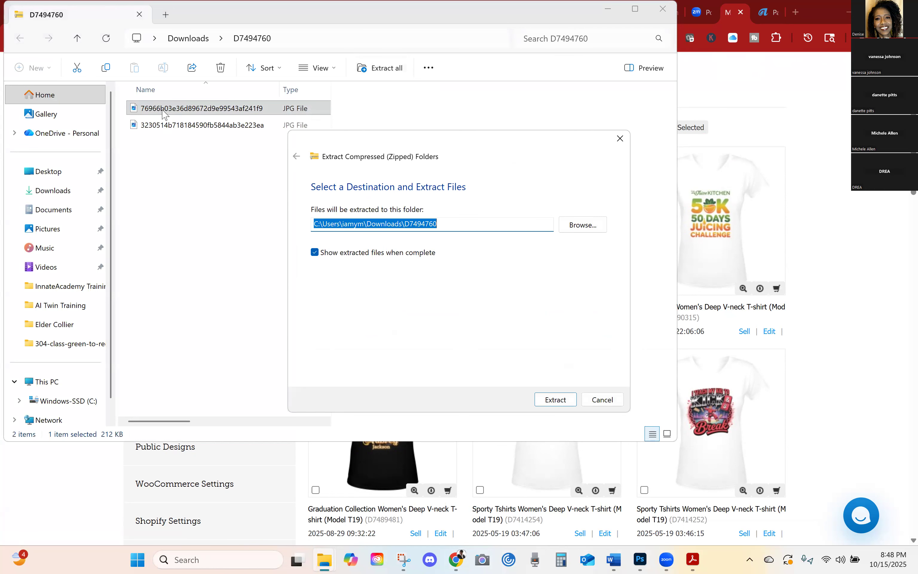
key("Return")
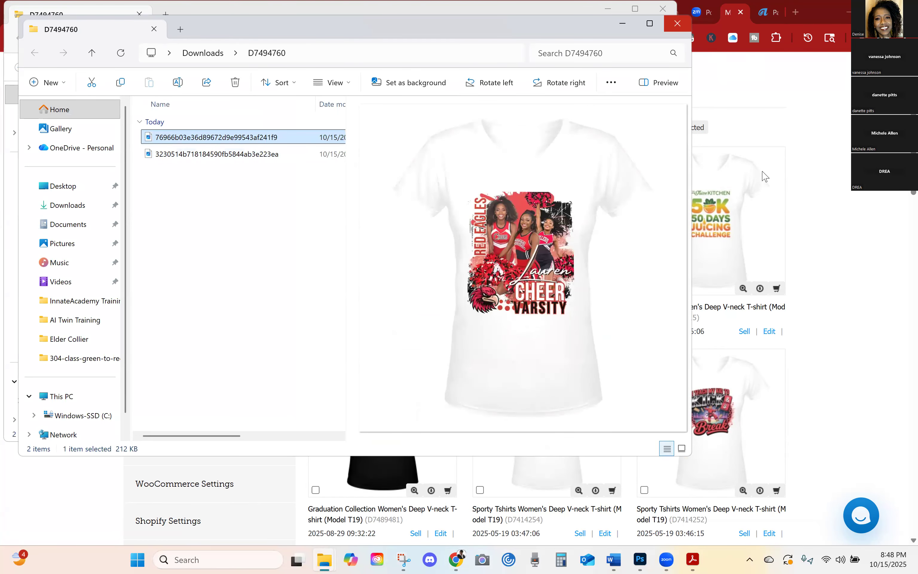
left_click(677, 24)
left_click(663, 8)
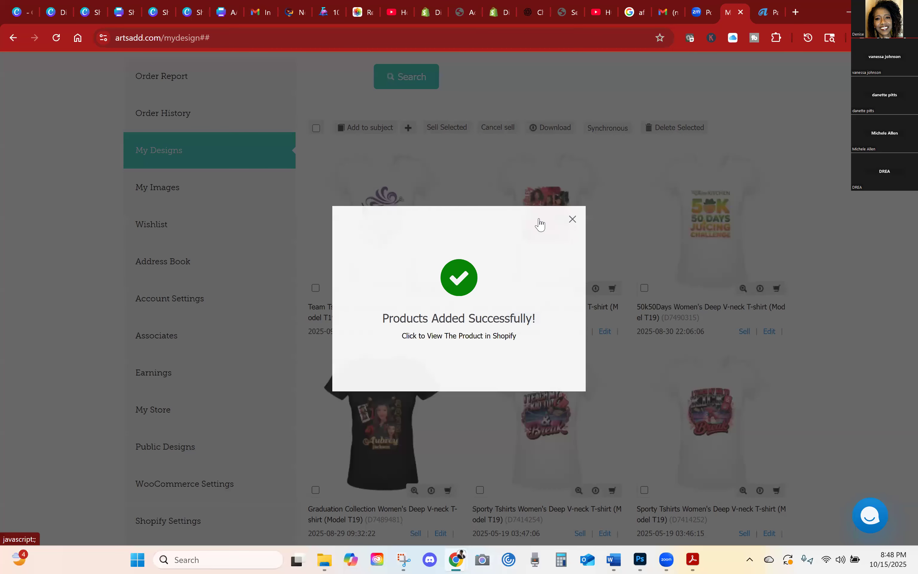
left_click(627, 306)
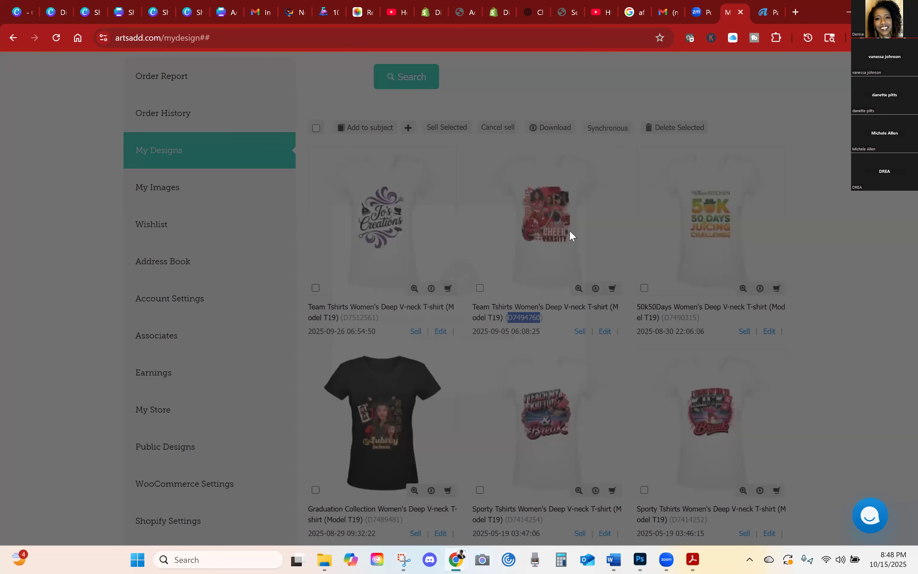
In the Cheer Varsity T-shirt's editor, replace the front artwork with the Hit & Steal image and fit it within the print area's upper part
scroll(565, 224, "down", 5)
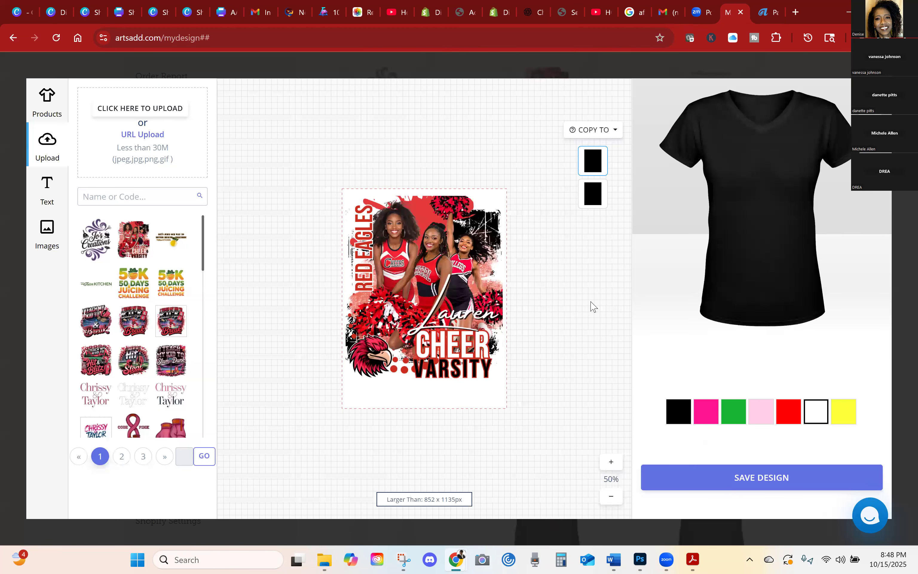
left_click(395, 252)
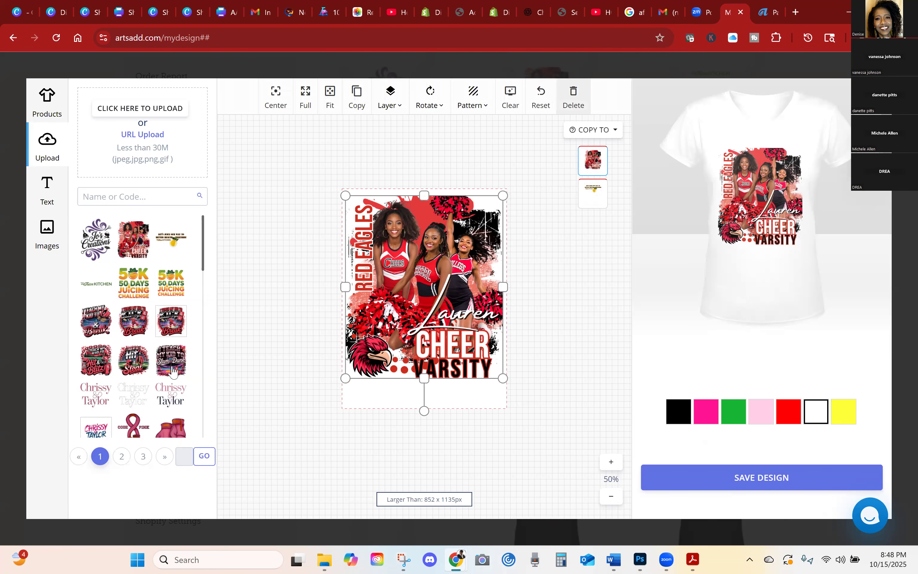
key("Delete")
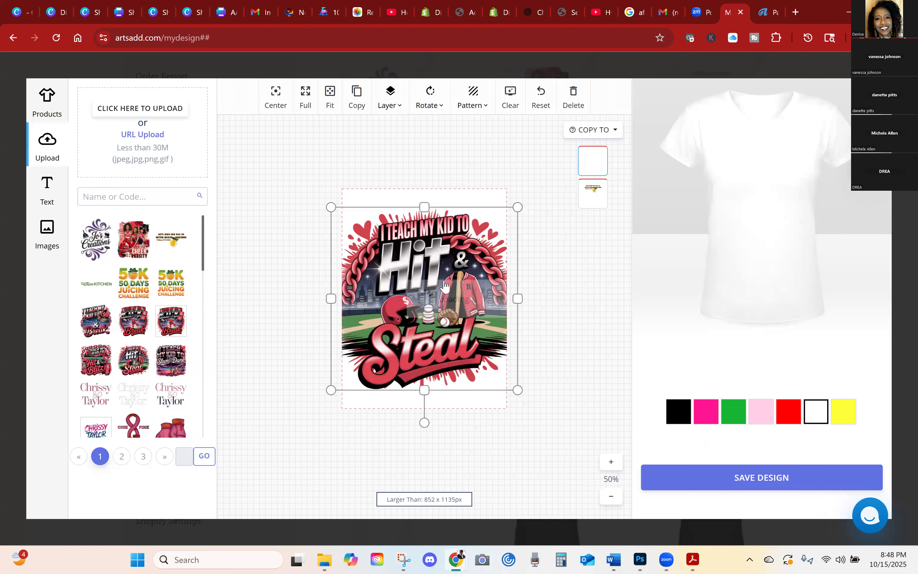
left_click_drag(520, 387, 490, 357)
left_click_drag(432, 289, 468, 283)
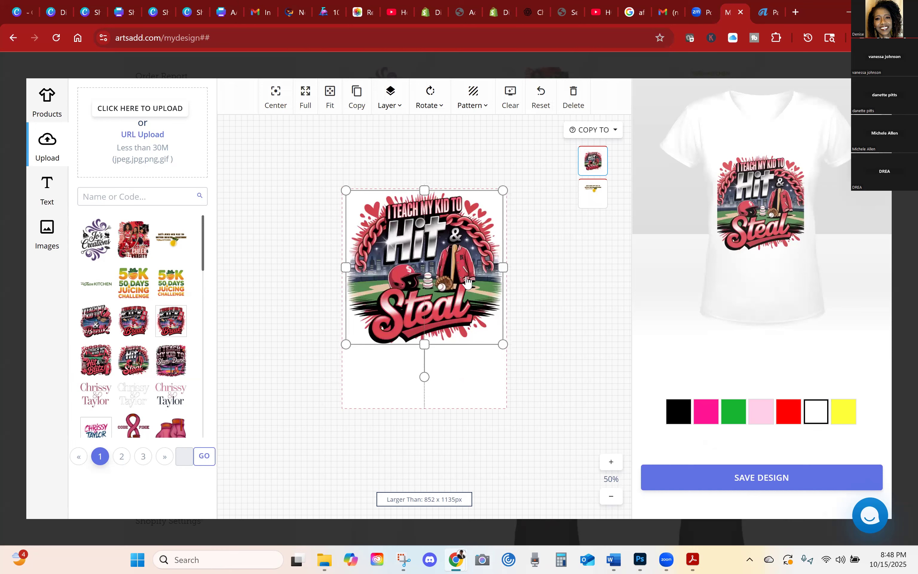
left_click(579, 321)
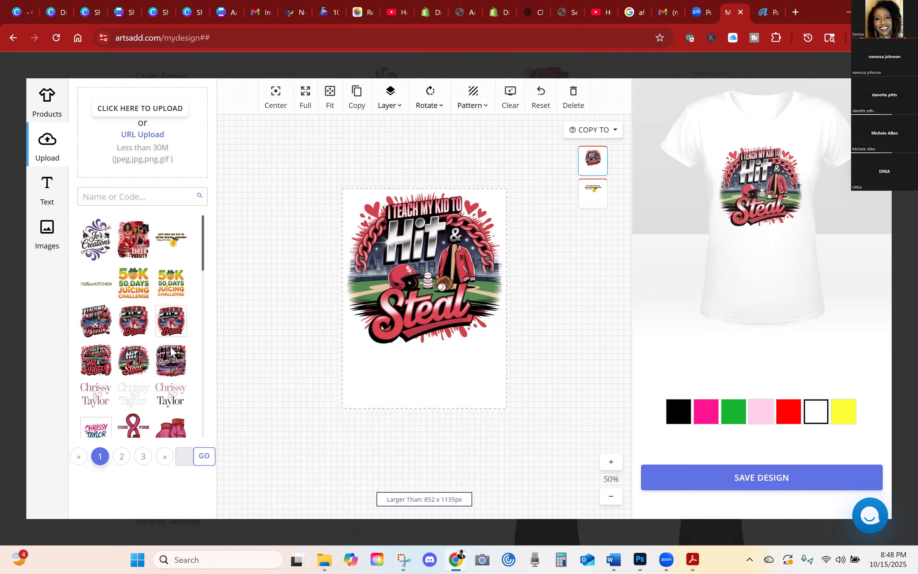
Try light pink, green and yellow shirt colors under the Hit & Steal artwork, and close the editor without saving
scroll(162, 379, "down", 2)
scroll(162, 380, "down", 8)
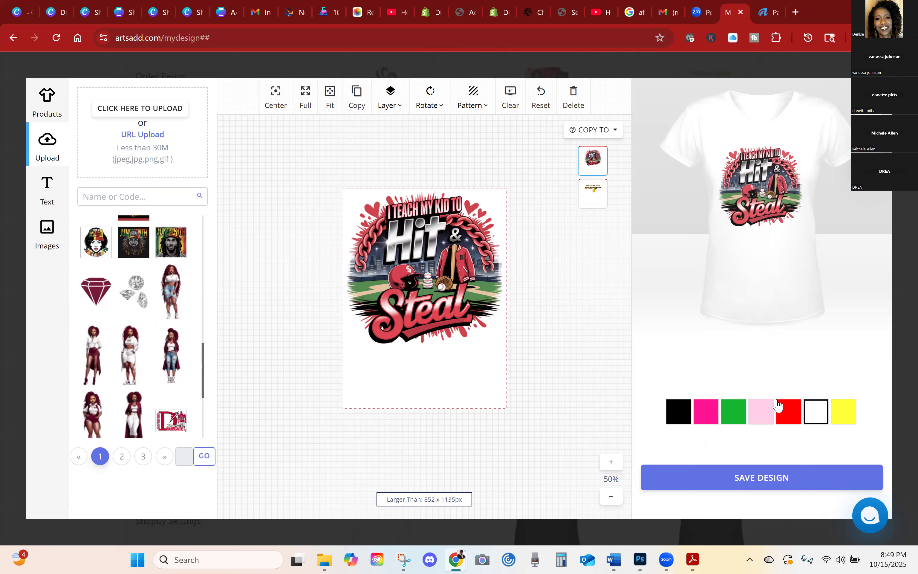
left_click(765, 417)
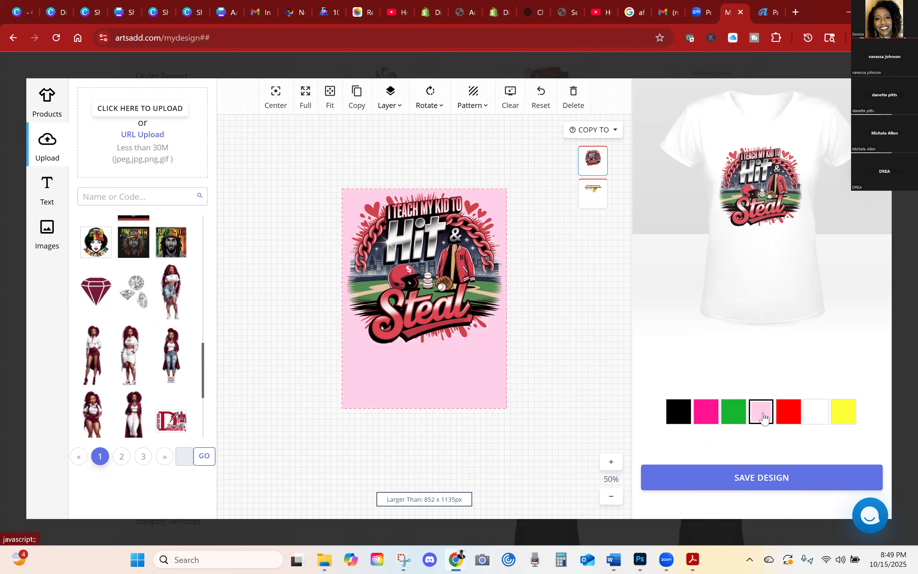
left_click(734, 421)
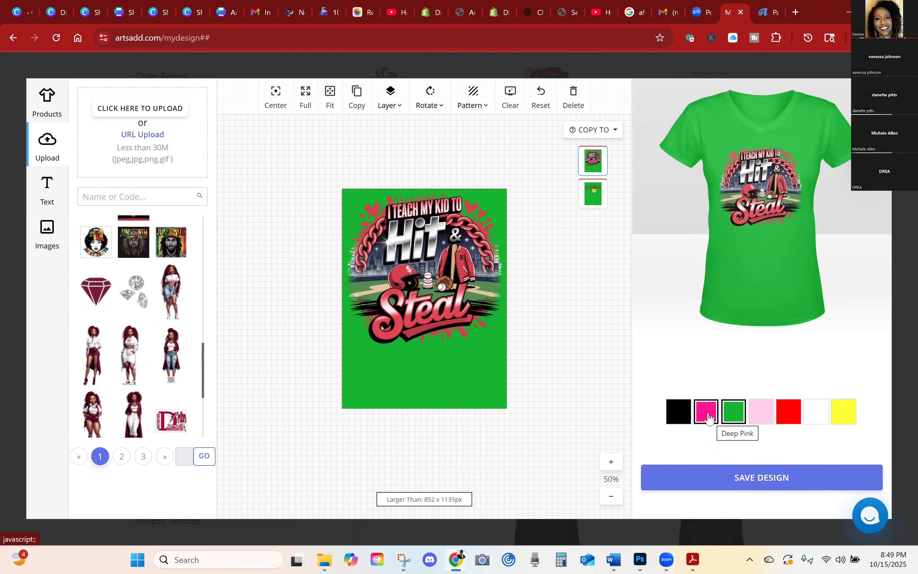
left_click(844, 413)
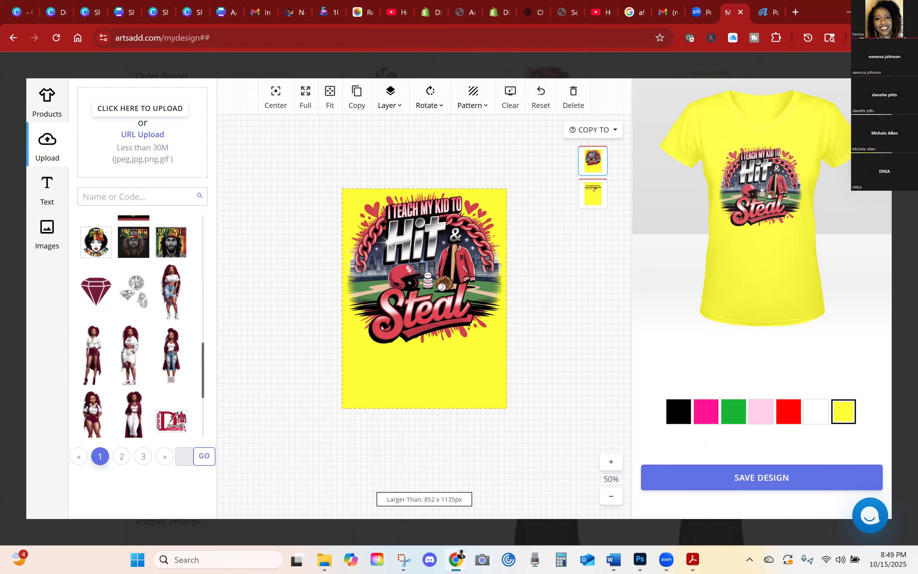
left_click(891, 79)
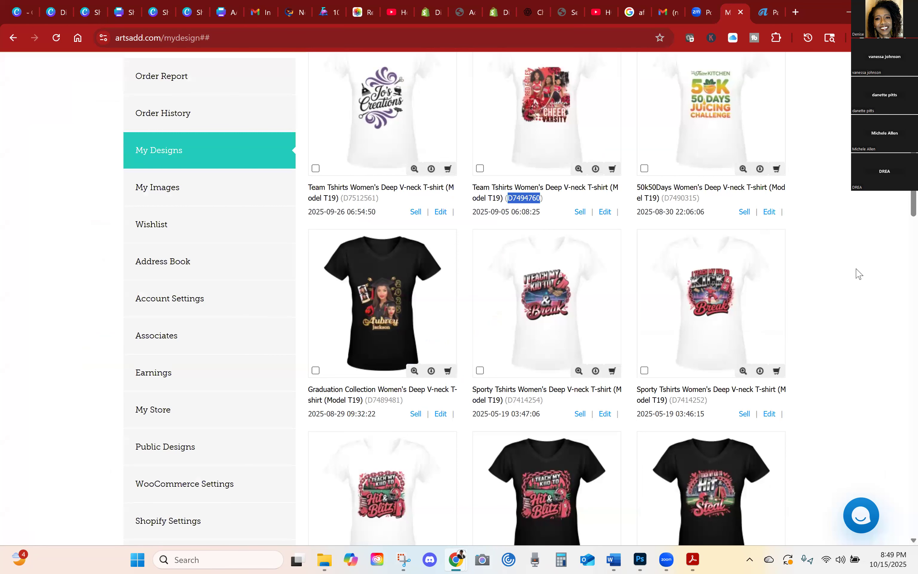
Select the Cheer Varsity team T-shirt (D7494760) in My Designs
left_click(480, 169)
scroll(683, 132, "up", 3)
mouse_move(613, 172)
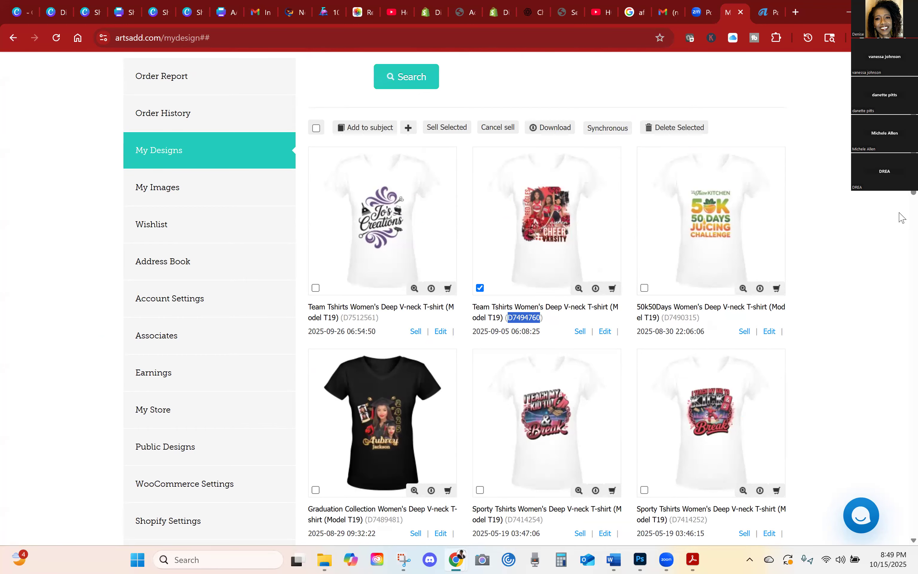
Switch to the Digital Fusion D'zines storefront search results, open the RBG Tees Women's Deep V-neck T-shirt, and copy its page URL
left_click(429, 12)
left_click(541, 12)
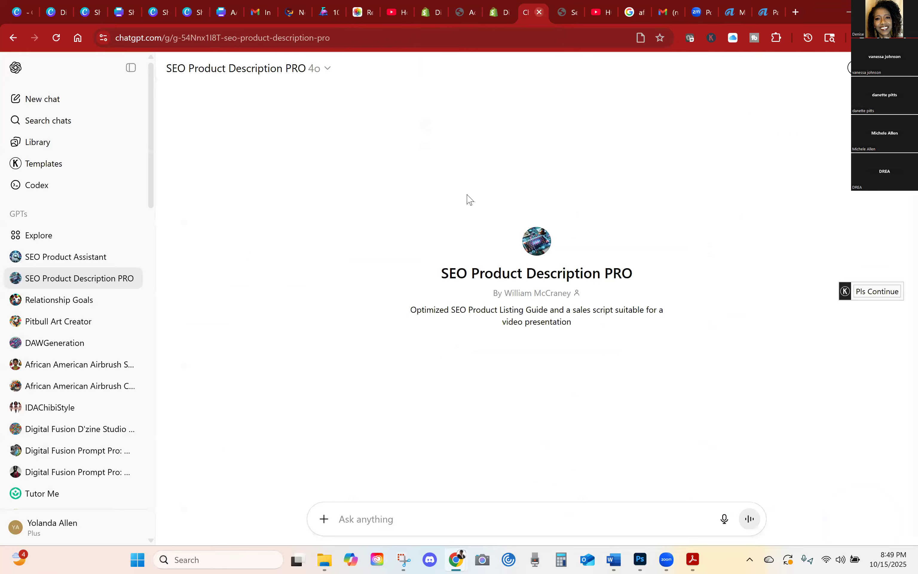
left_click(567, 12)
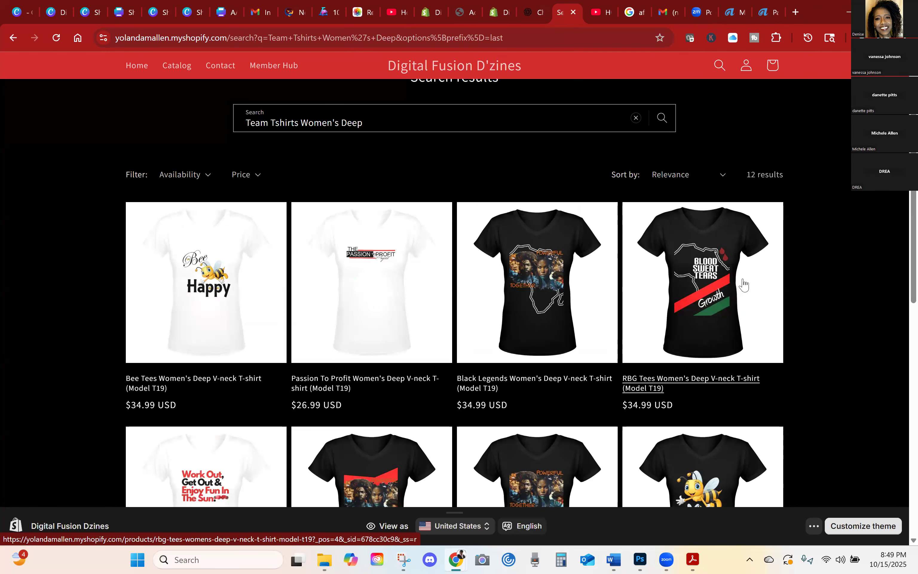
left_click(706, 296)
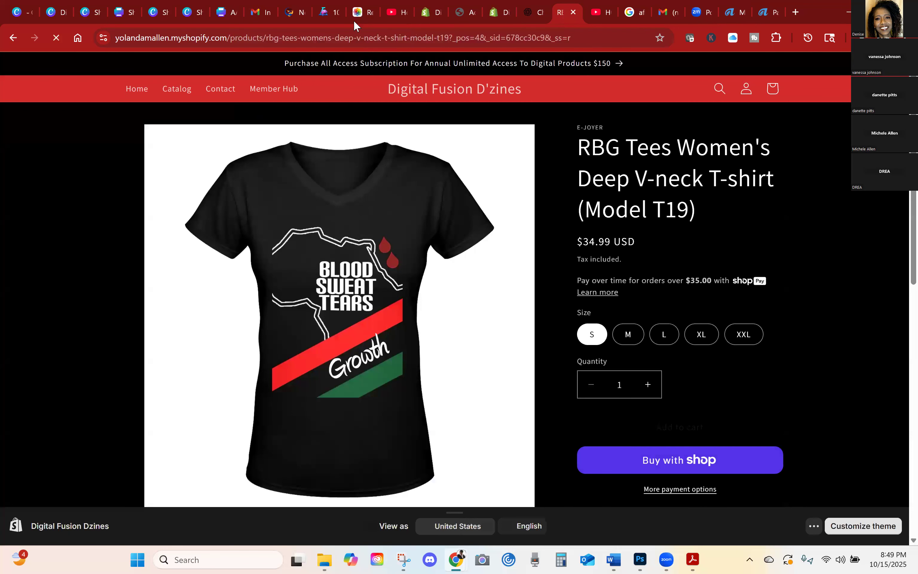
left_click(342, 39)
right_click(341, 40)
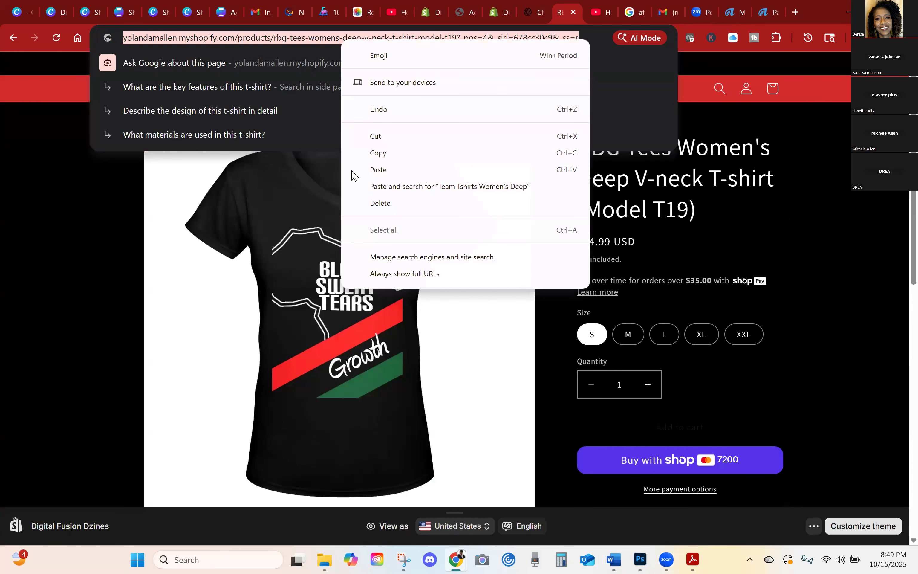
left_click(385, 158)
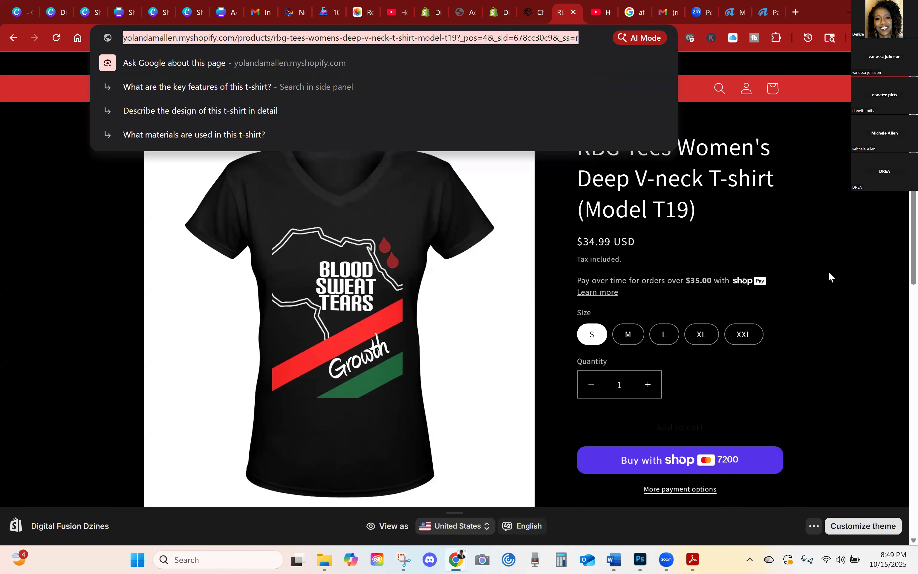
left_click(812, 309)
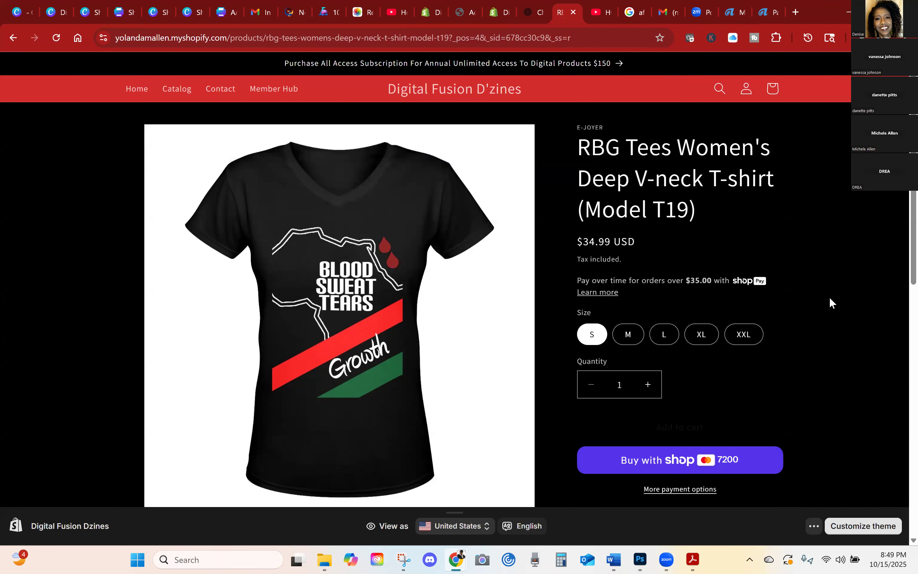
Review the RBG Tees T-shirt's description, back image and related products, and return to the search results
scroll(435, 361, "down", 12)
scroll(422, 252, "up", 8)
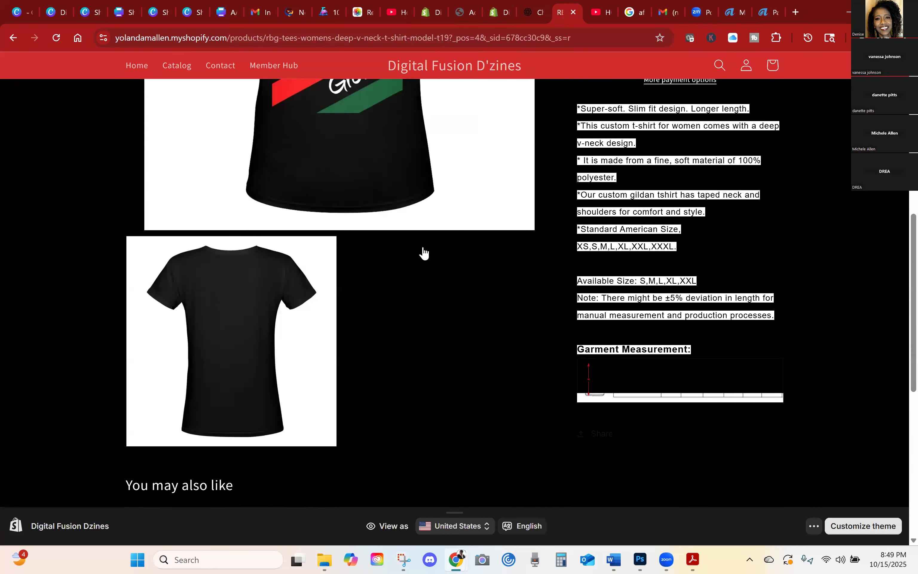
scroll(464, 330, "down", 7)
scroll(466, 325, "up", 3)
scroll(344, 248, "down", 4)
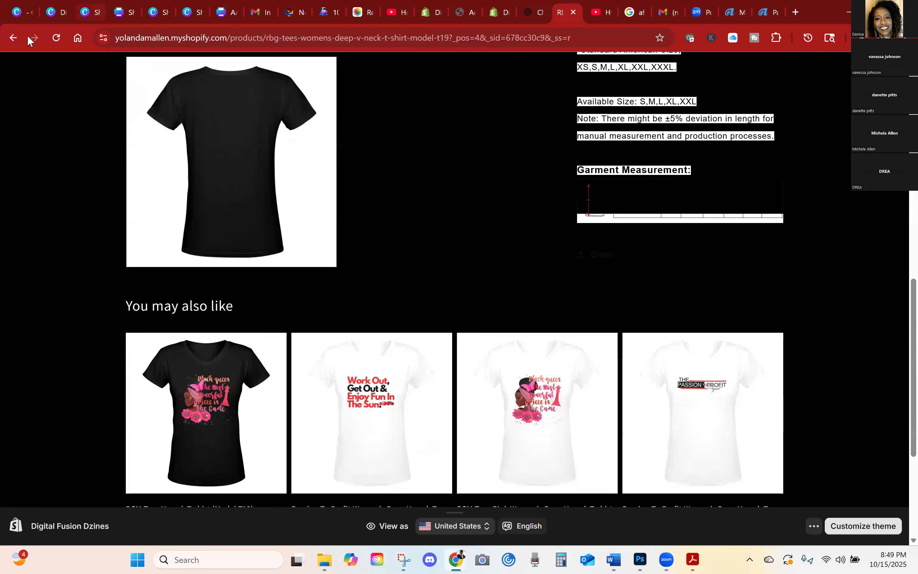
left_click(14, 38)
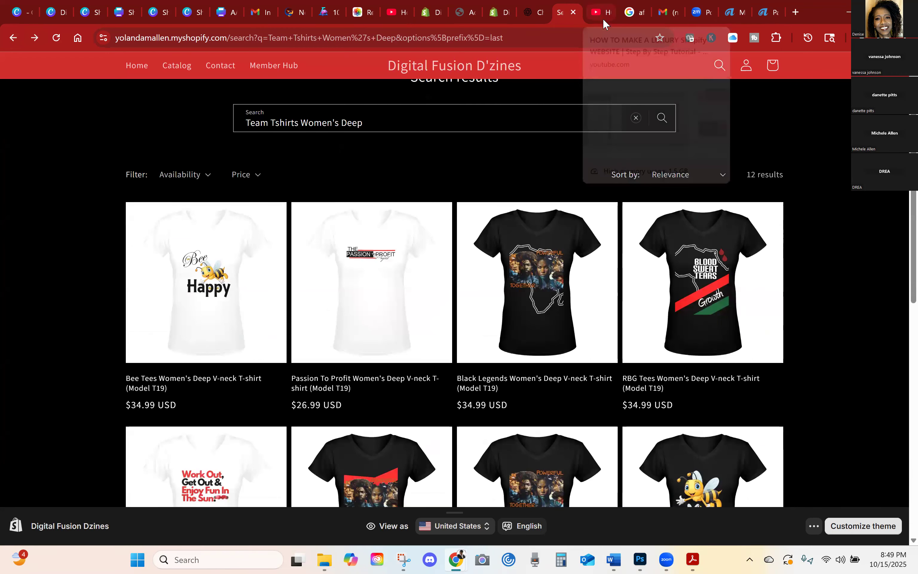
Switch to the Interactive Products and eBooks collection in the Shopify admin and select its entire description text
left_click(601, 13)
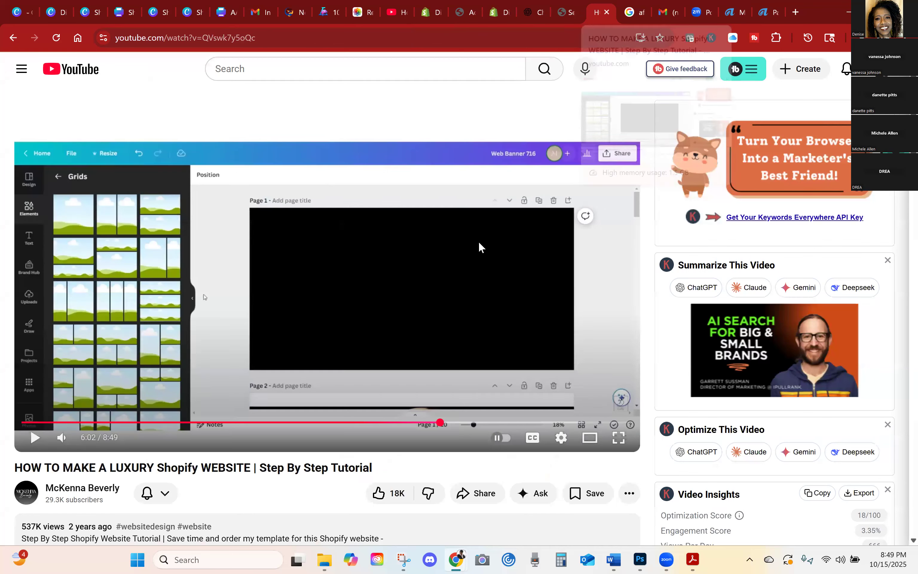
left_click(501, 12)
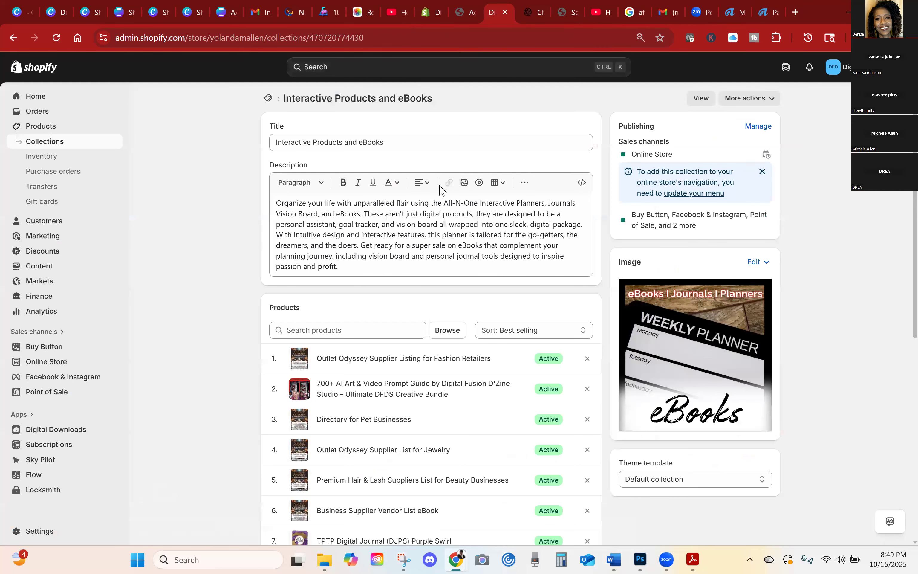
left_click_drag(343, 266, 267, 197)
left_click(345, 266)
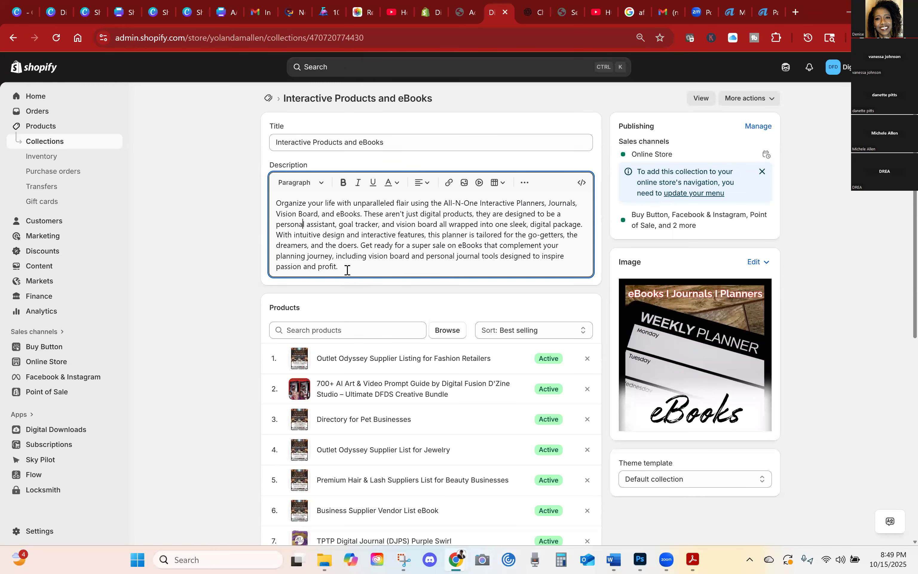
left_click(275, 203)
left_click_drag(346, 268, 277, 205)
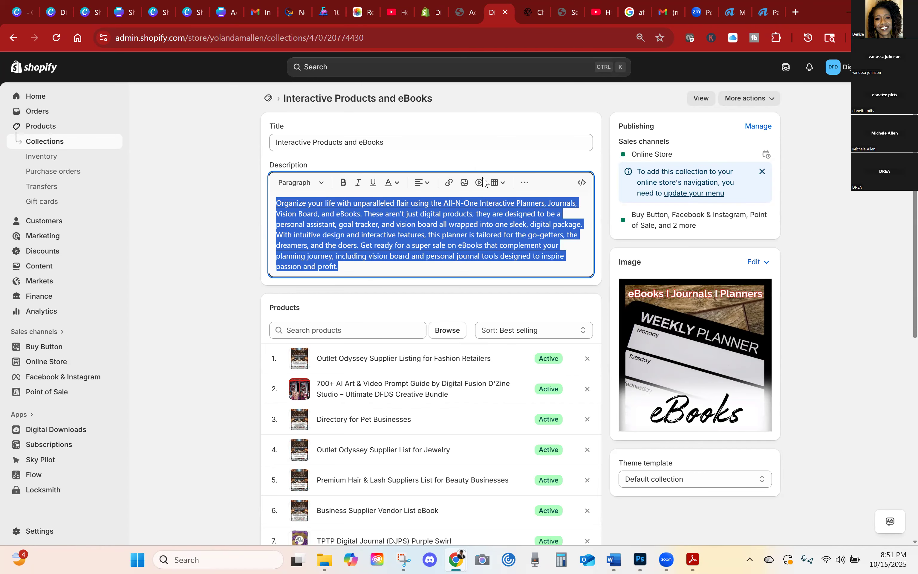
Review the Interactive Products and eBooks collection's product list and search engine listing
left_click(828, 230)
scroll(889, 332, "down", 10)
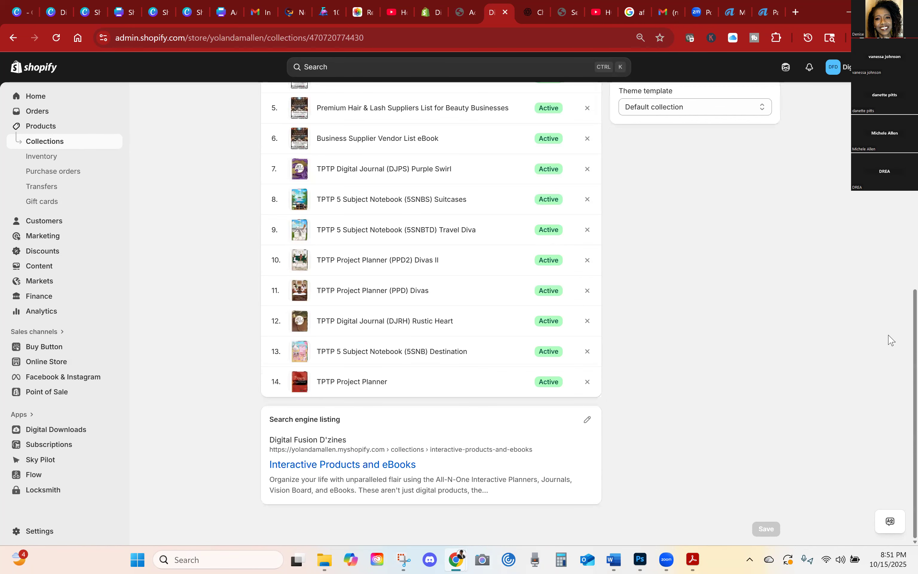
scroll(895, 343, "up", 11)
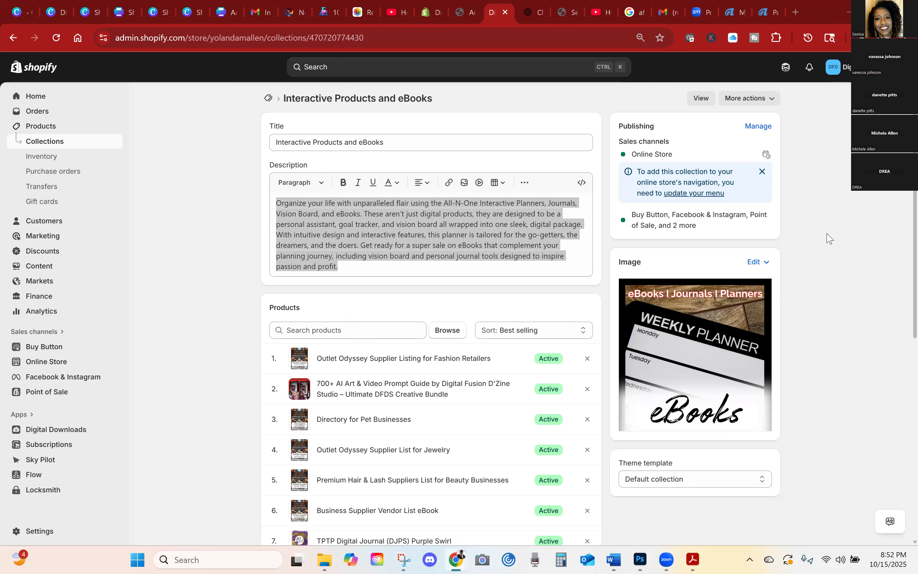
scroll(759, 417, "down", 7)
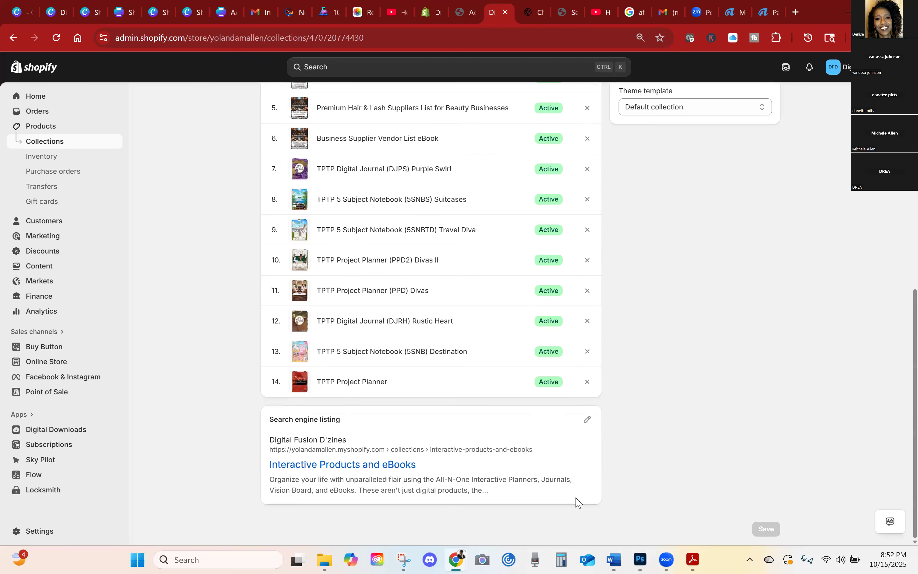